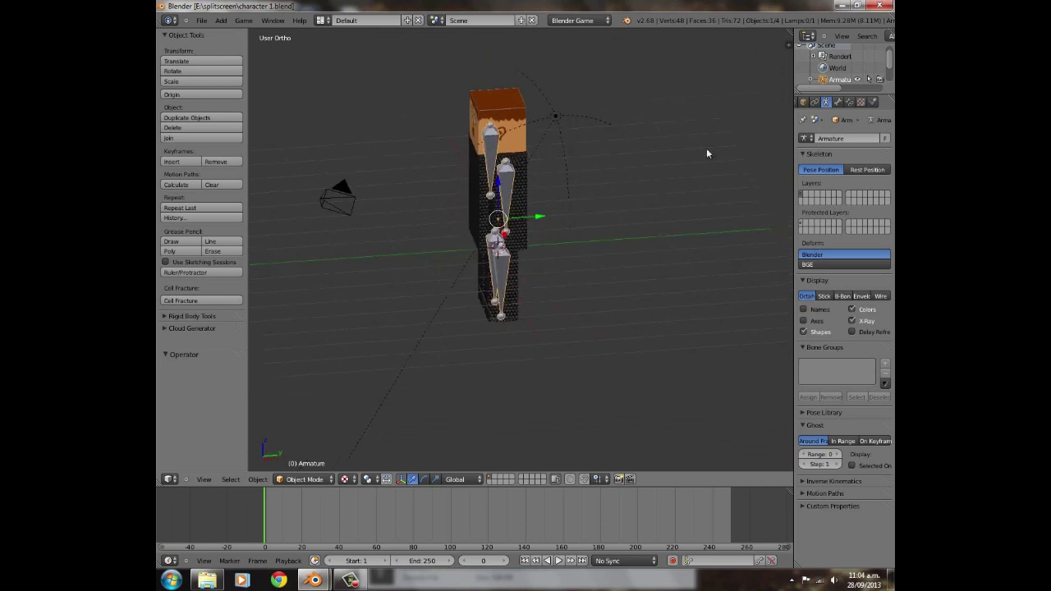
- Examine the block character and its arm and leg bones from several angles
middle_drag(471, 251, 433, 227)
scroll(559, 295, down, 3)
middle_drag(546, 235, 553, 150)
scroll(500, 282, up, 4)
scroll(553, 150, down, 2)
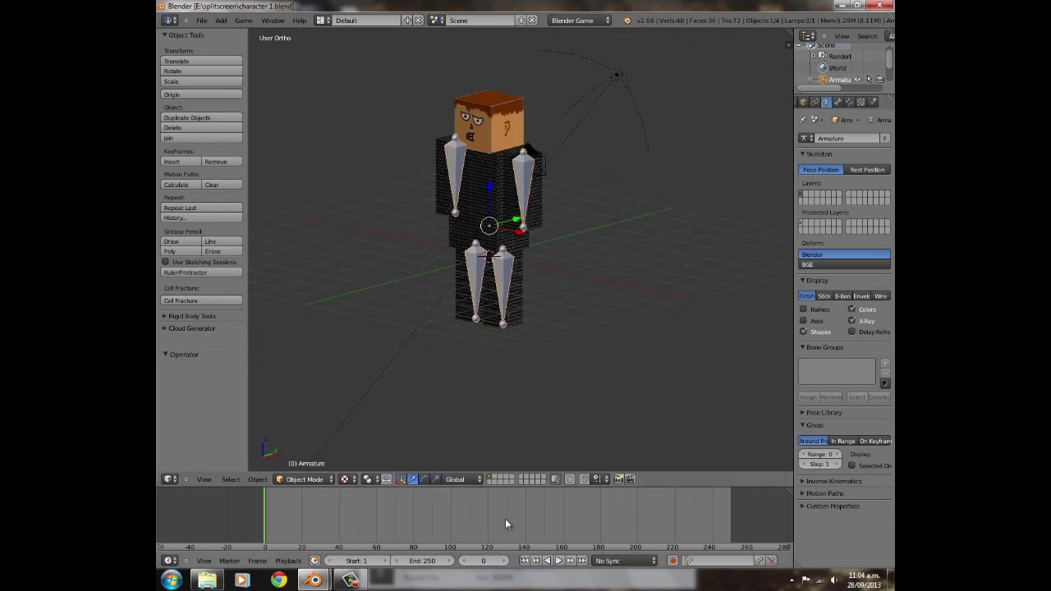
key(KP_1)
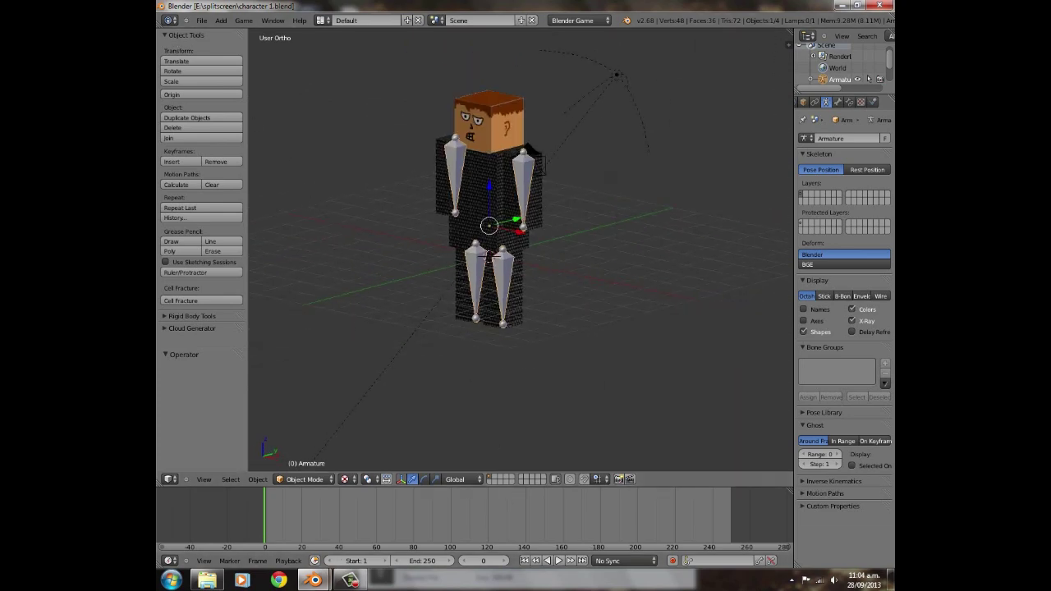
- Switch to the gun.blend window and inspect the textured pistol model
mouse_move(313, 580)
click(247, 504)
scroll(265, 281, up, 3)
middle_drag(266, 282, 321, 336)
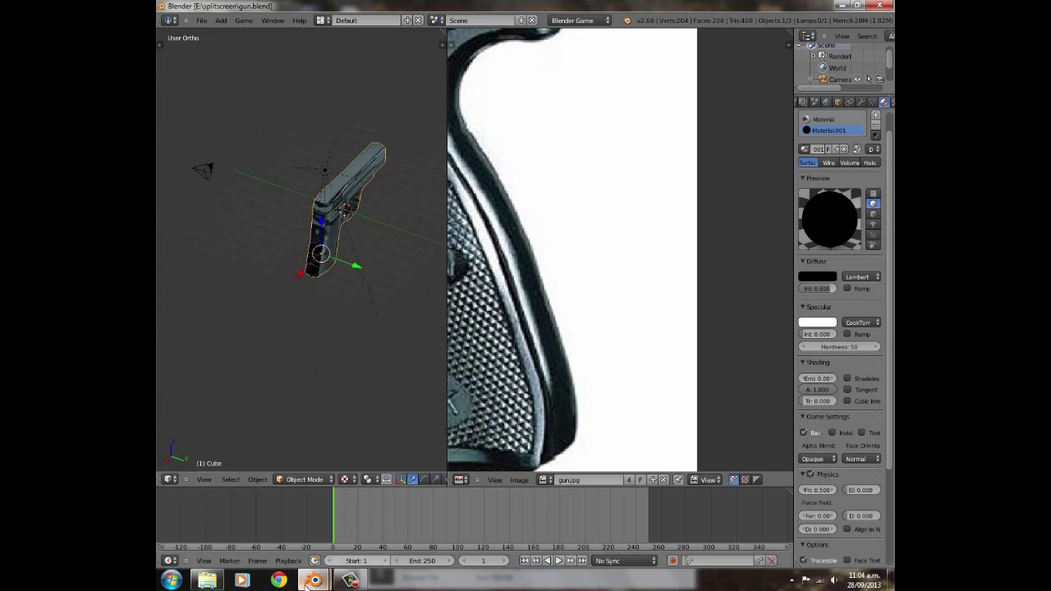
- Return to the character 1.blend window and examine the rigged body from the front, back and sides
mouse_move(314, 581)
click(378, 503)
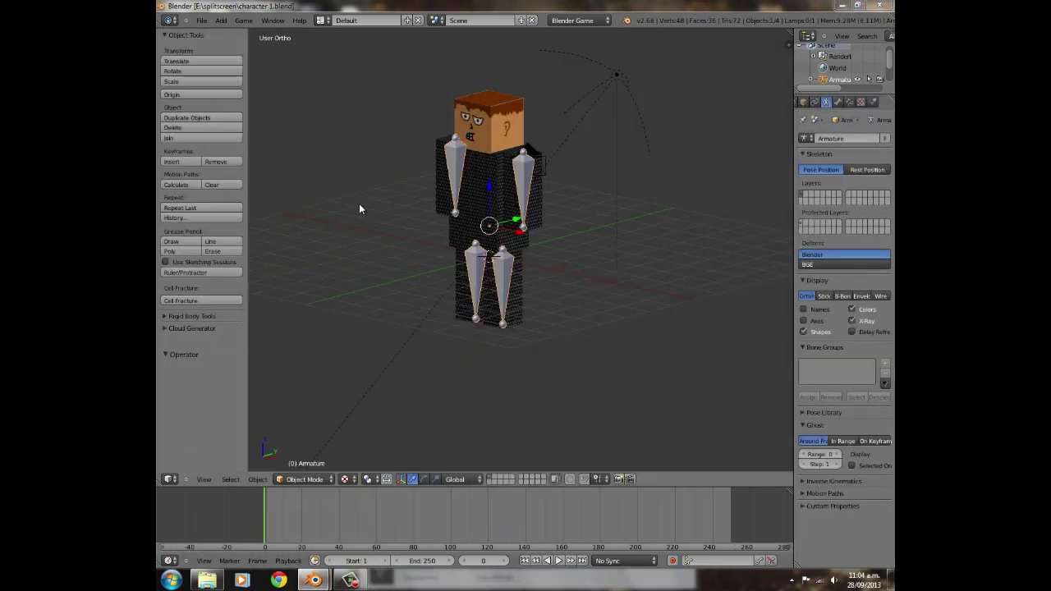
middle_drag(391, 216, 522, 244)
scroll(522, 244, up, 3)
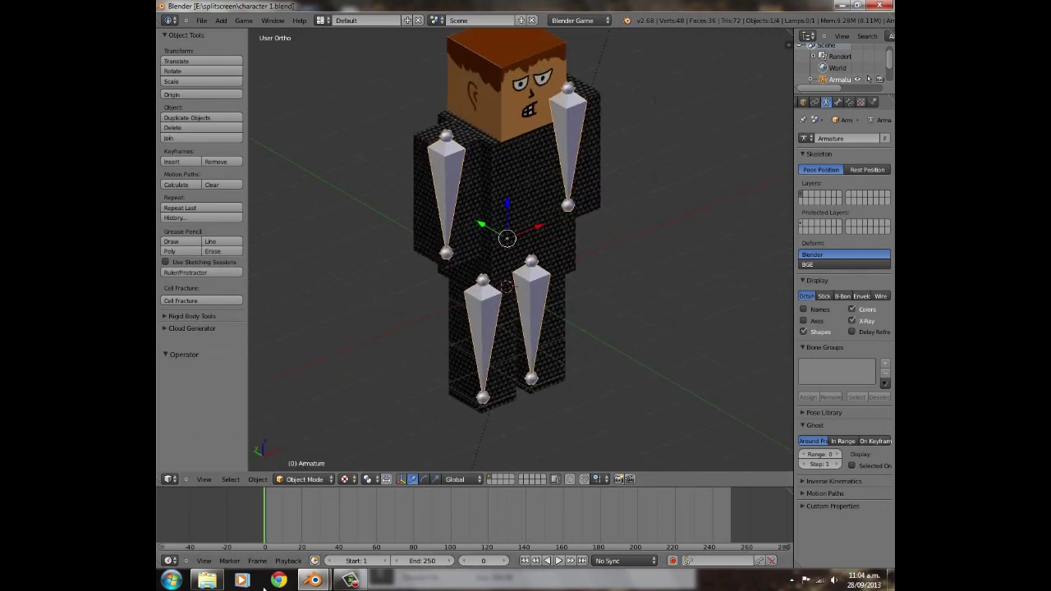
scroll(478, 260, up, 5)
scroll(509, 261, down, 5)
middle_drag(547, 261, 303, 249)
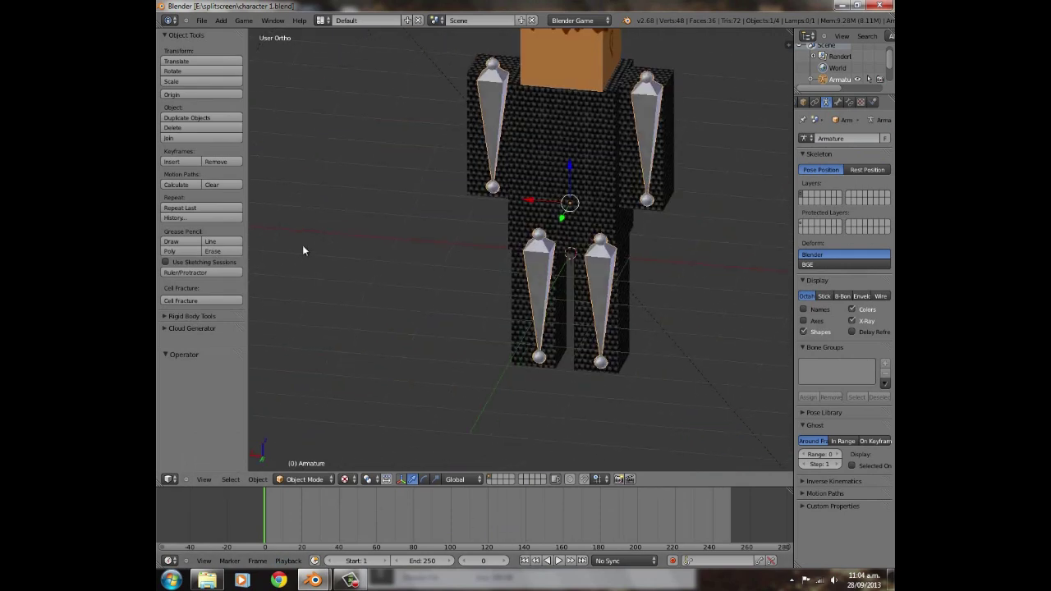
scroll(386, 254, down, 5)
middle_drag(386, 255, 634, 285)
scroll(408, 291, up, 5)
scroll(431, 258, up, 5)
shift+middle_drag(430, 258, 607, 315)
scroll(607, 315, down, 4)
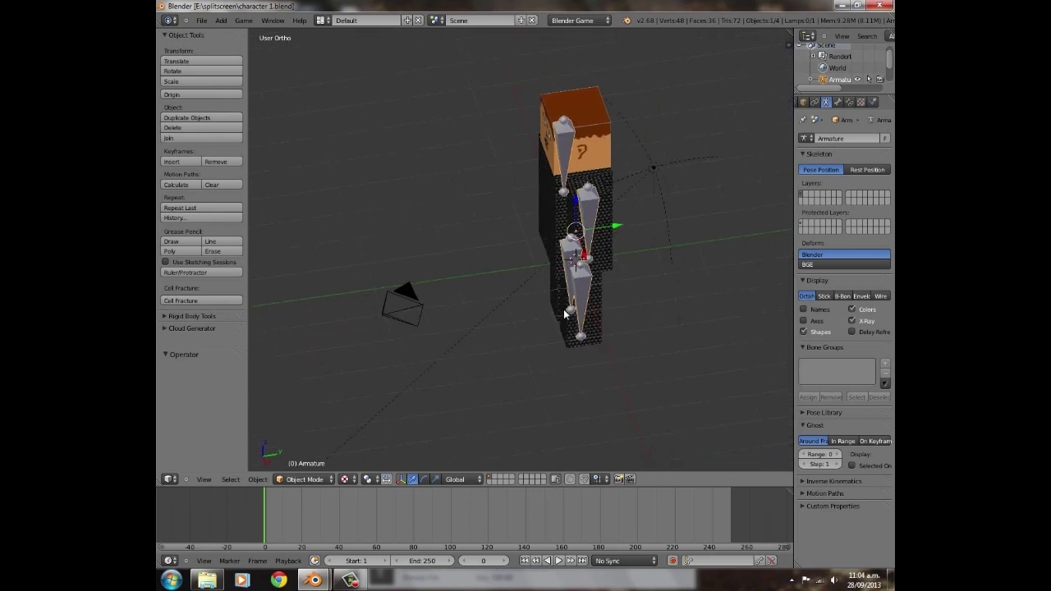
middle_drag(458, 238, 556, 209)
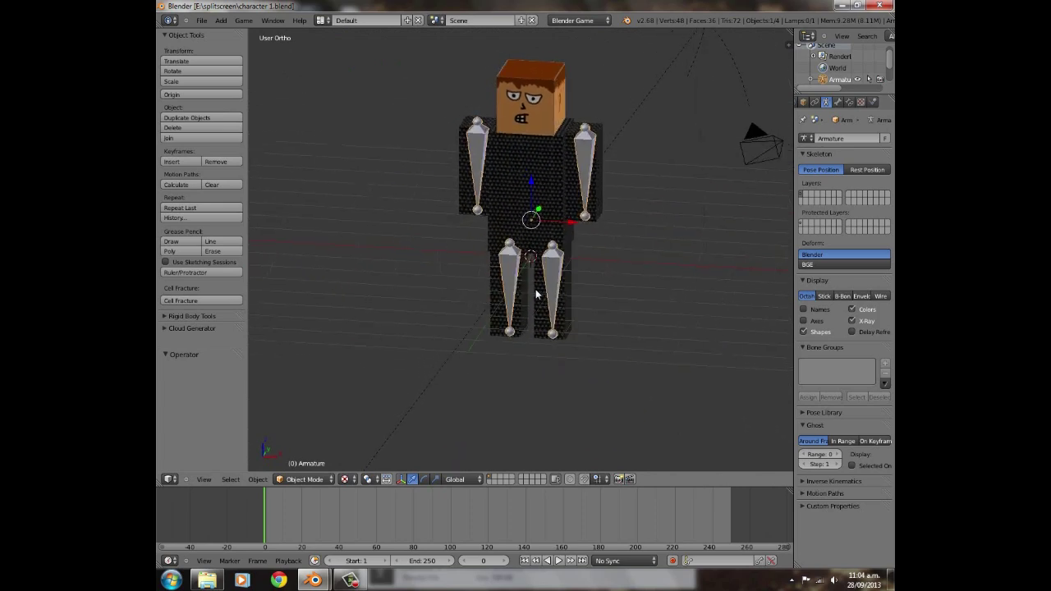
middle_drag(590, 271, 538, 272)
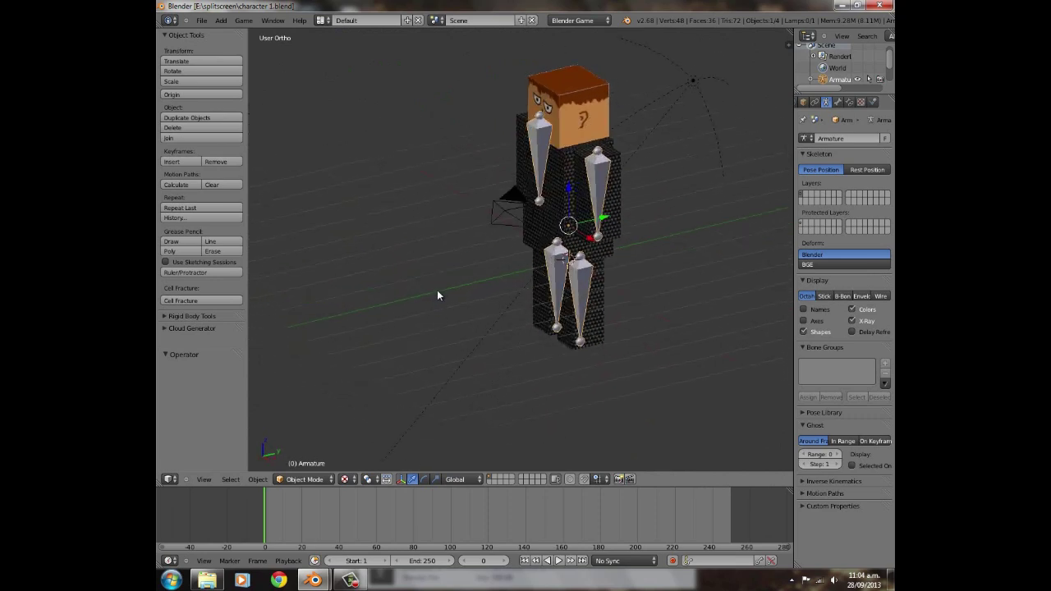
scroll(437, 290, up, 3)
scroll(439, 298, down, 2)
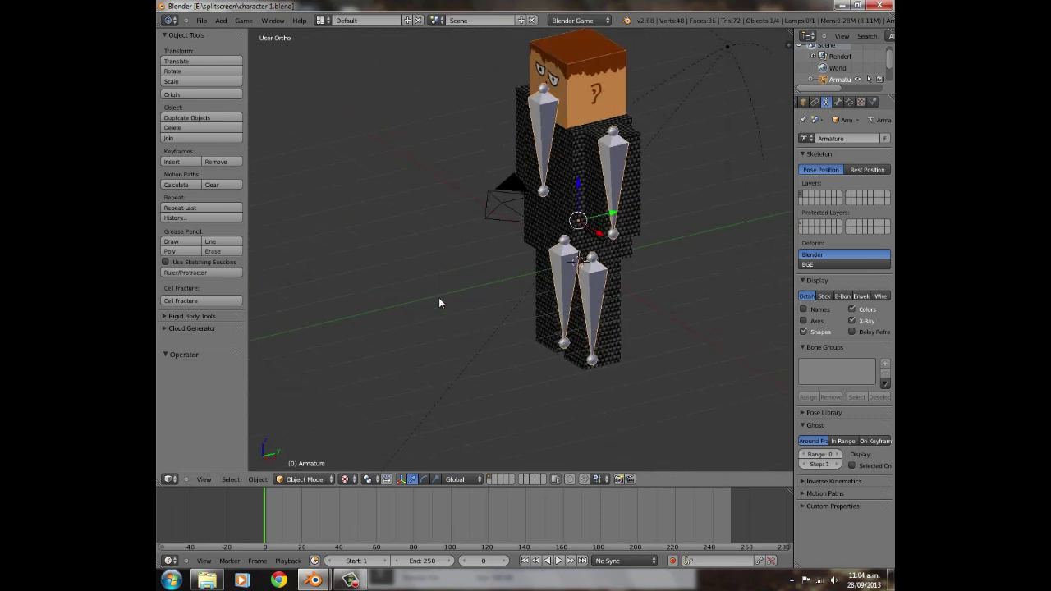
key(KP_1)
key(Home)
scroll(485, 248, up, 5)
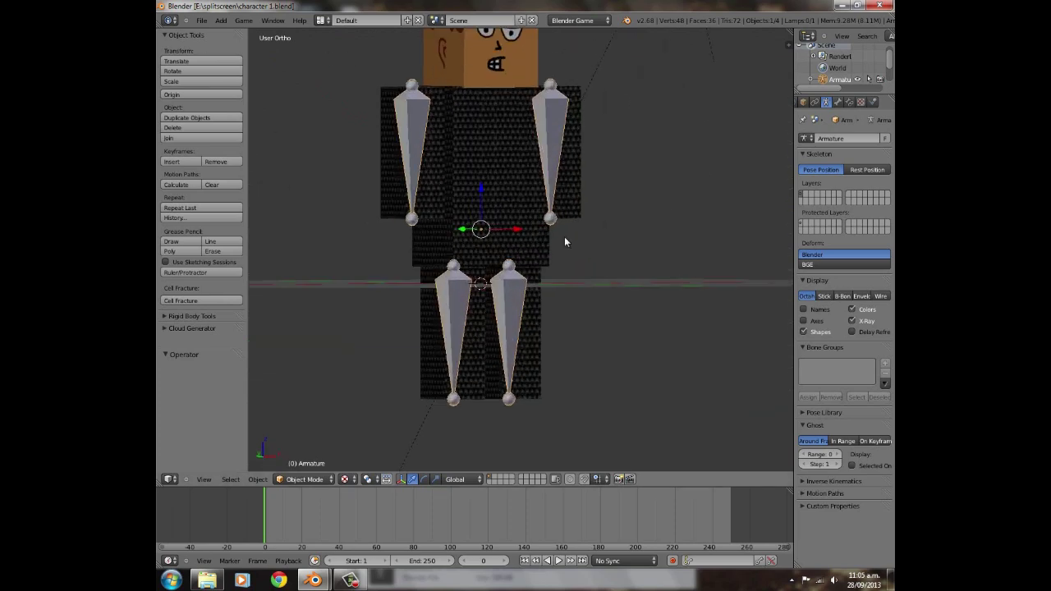
middle_drag(589, 142, 555, 191)
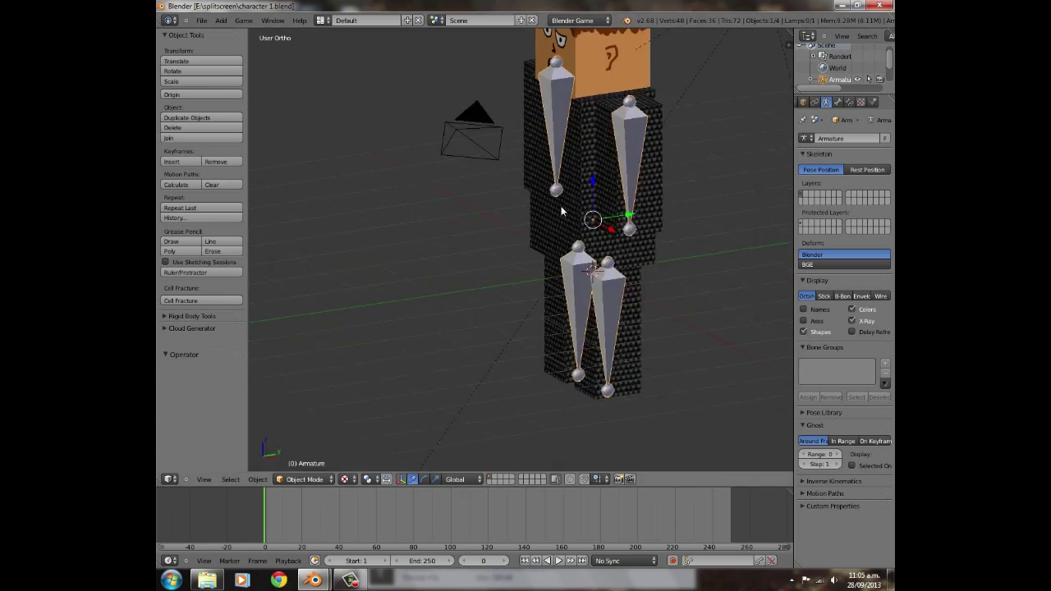
scroll(542, 250, down, 5)
scroll(586, 270, up, 1)
scroll(534, 246, up, 5)
scroll(493, 230, down, 3)
shift+middle_drag(493, 230, 468, 312)
scroll(829, 103, up, 2)
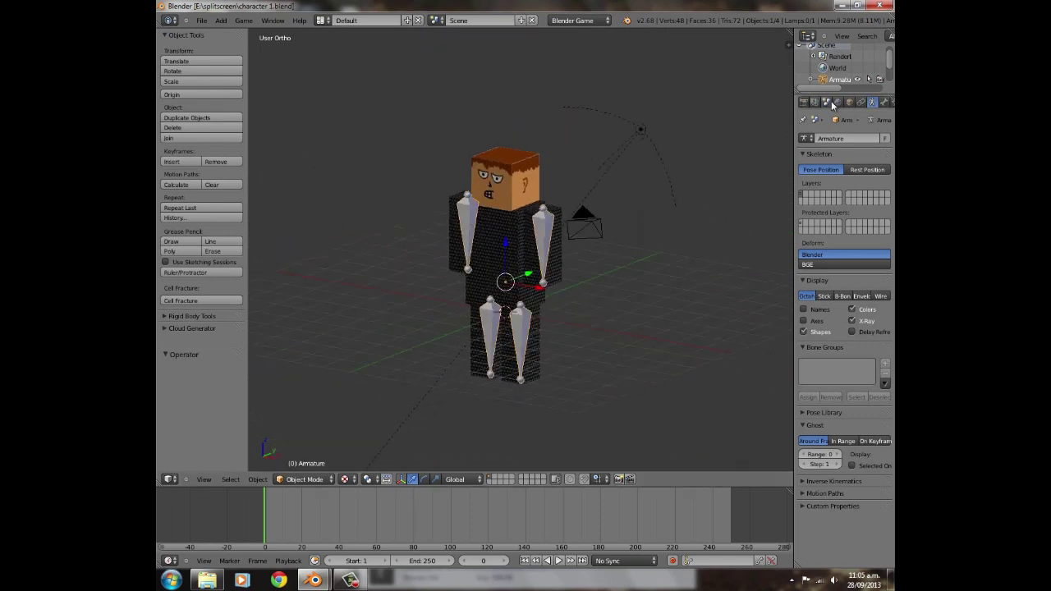
- Rename the character's armature object to player1
click(849, 103)
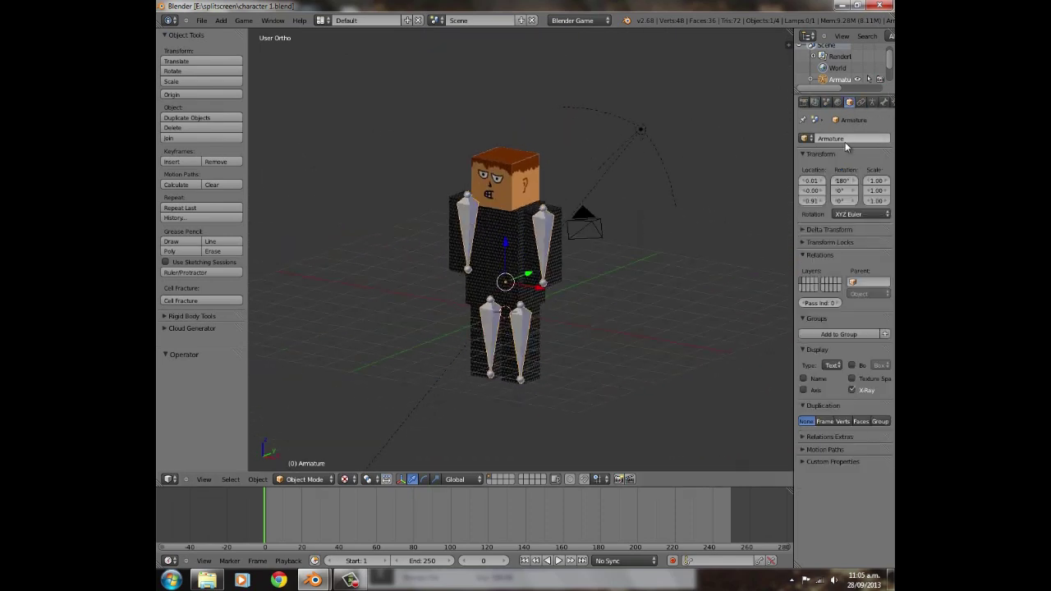
right_click(497, 188)
right_click(549, 240)
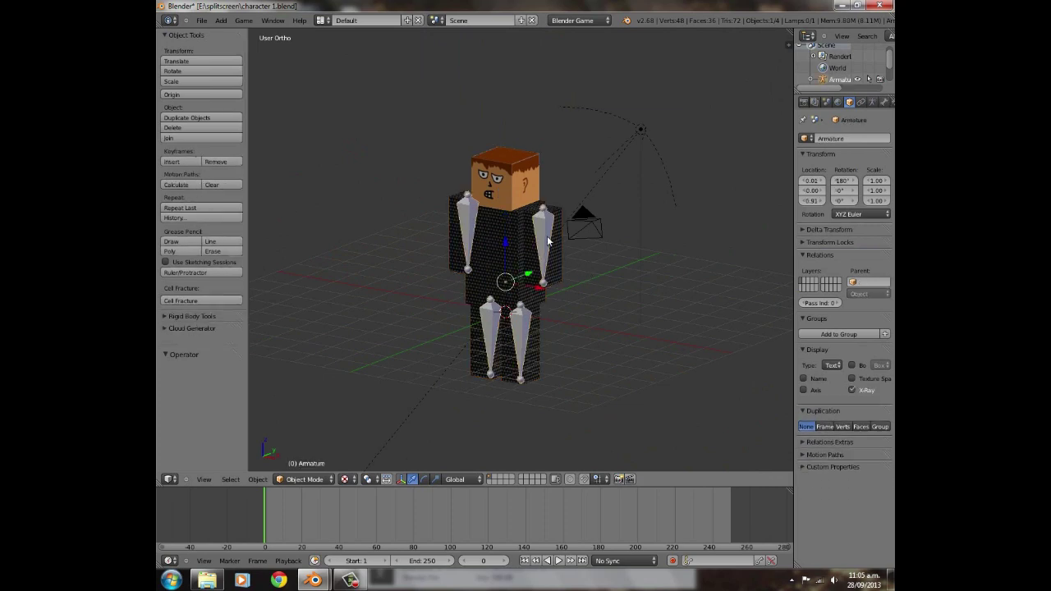
click(846, 138)
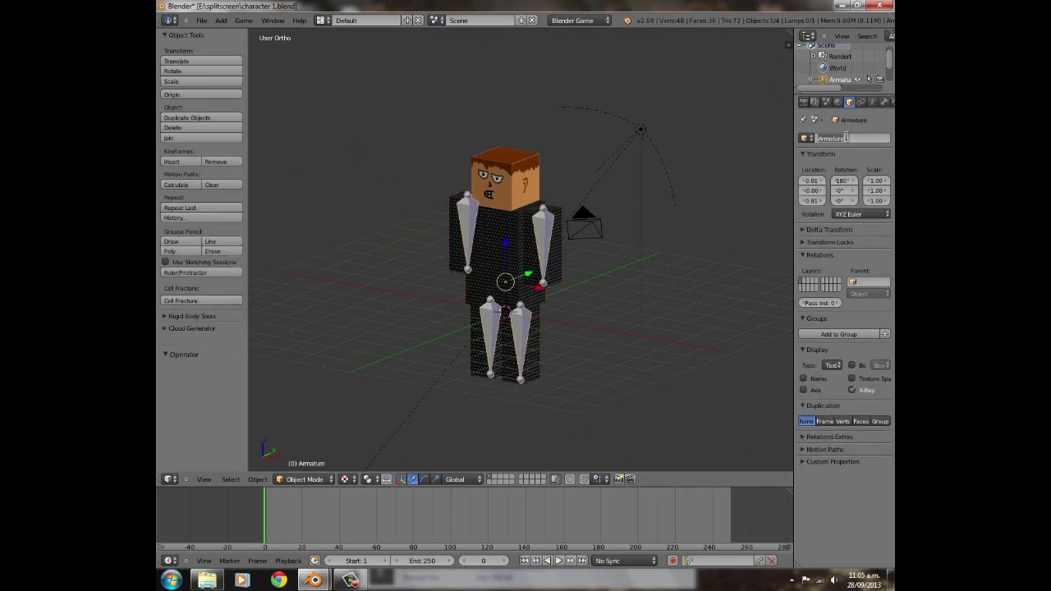
text(player1)
key(Return)
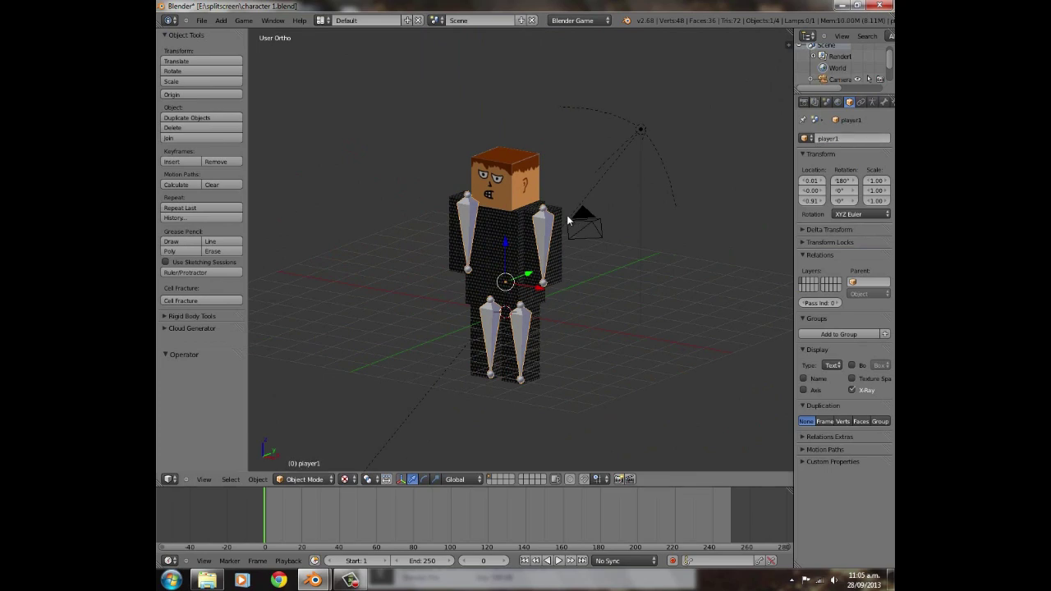
- Raise the player1 armature about 2.316 units along Z and turn on the Screencast Keys display
scroll(552, 423, up, 3)
scroll(552, 423, down, 5)
middle_drag(553, 423, 501, 214)
drag(509, 238, 511, 168)
scroll(562, 284, up, 3)
scroll(562, 283, down, 3)
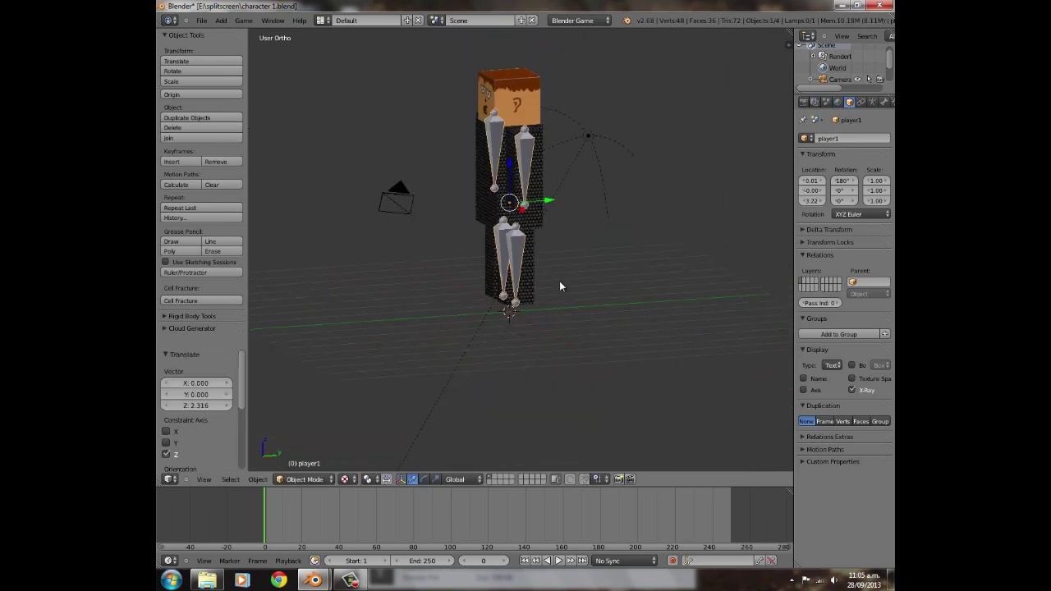
key(n)
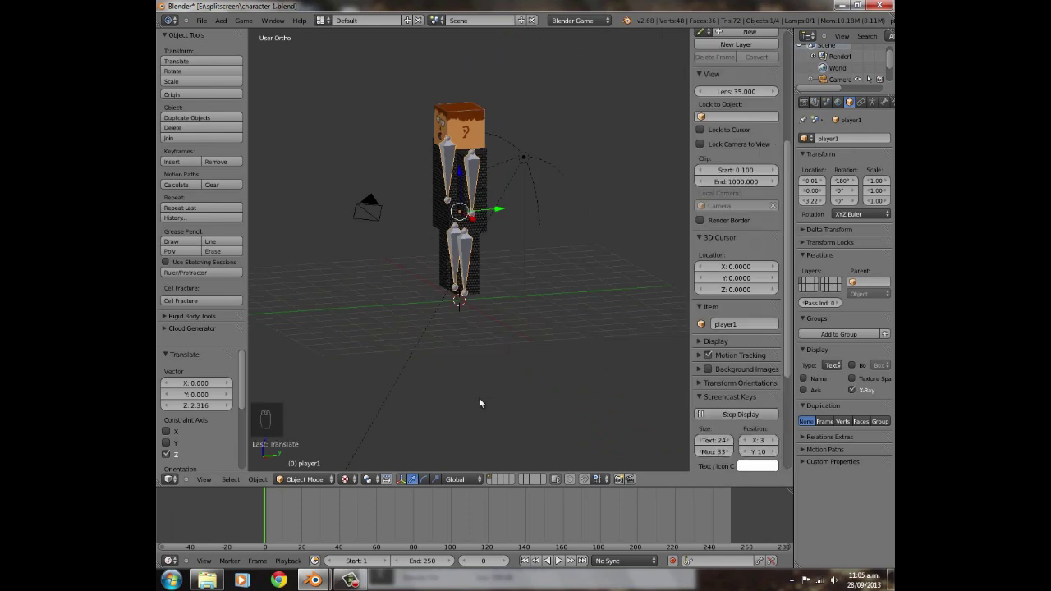
key(n)
- Add a plane beneath the character and scale it uniformly by about 17.898 to form the ground
key(shift+a)
mouse_move(475, 381)
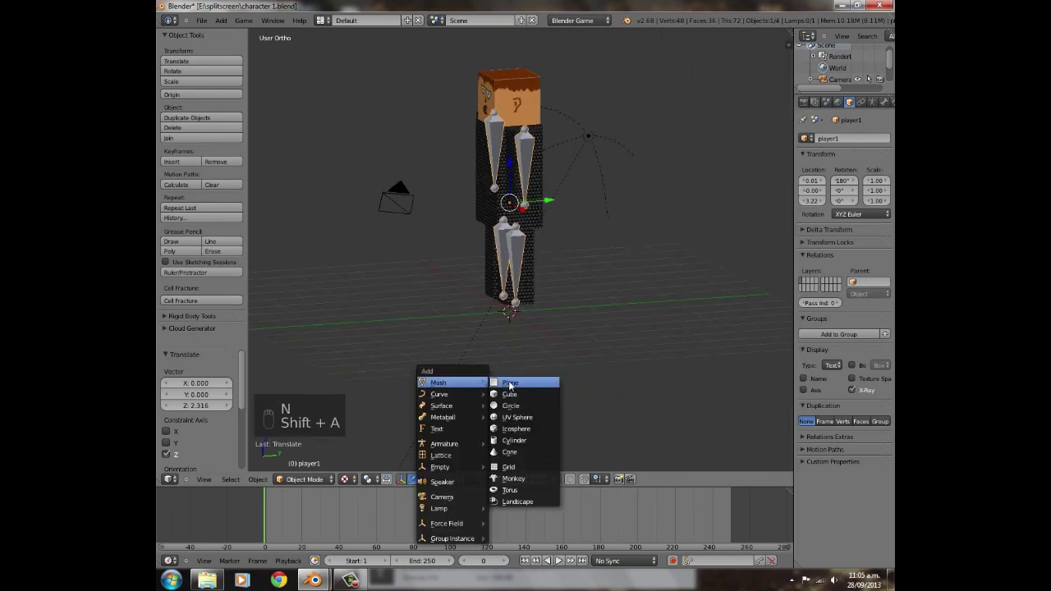
click(516, 380)
key(s)
click(813, 370)
middle_drag(509, 363, 708, 188)
scroll(573, 258, up, 4)
scroll(506, 250, up, 4)
right_click(515, 246)
scroll(513, 245, down, 4)
scroll(516, 259, up, 2)
right_click(516, 261)
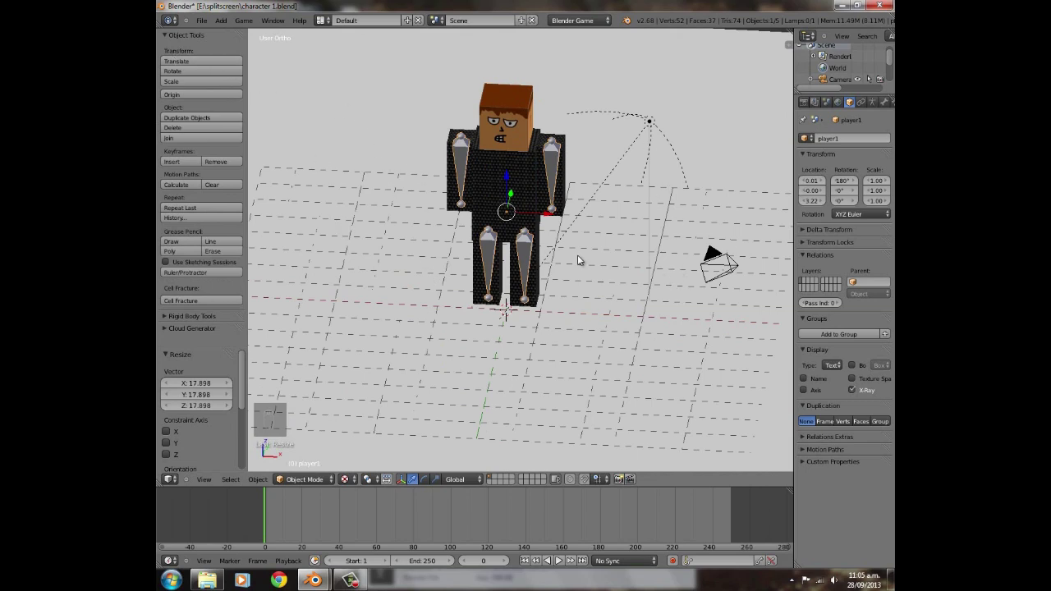
- Append the Cube object, the pistol, from gun.blend into the character scene
key(shift+F1)
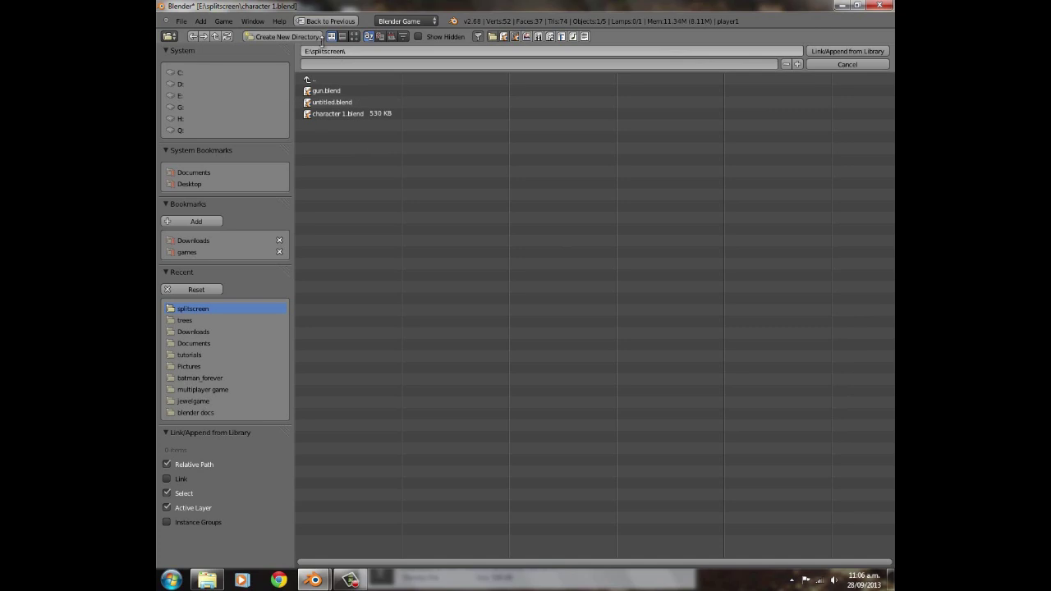
click(362, 90)
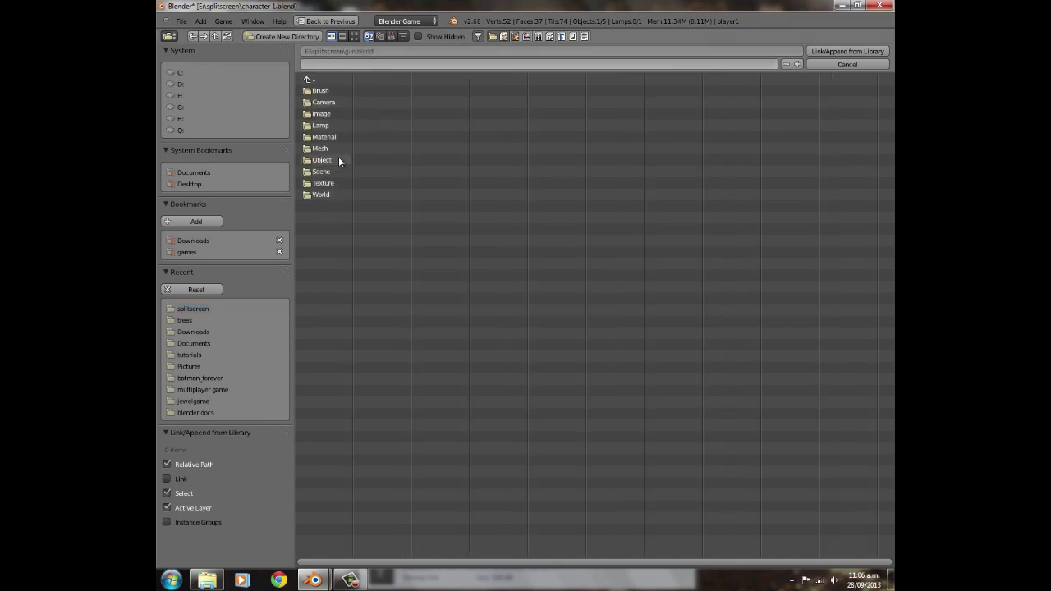
click(339, 159)
click(326, 102)
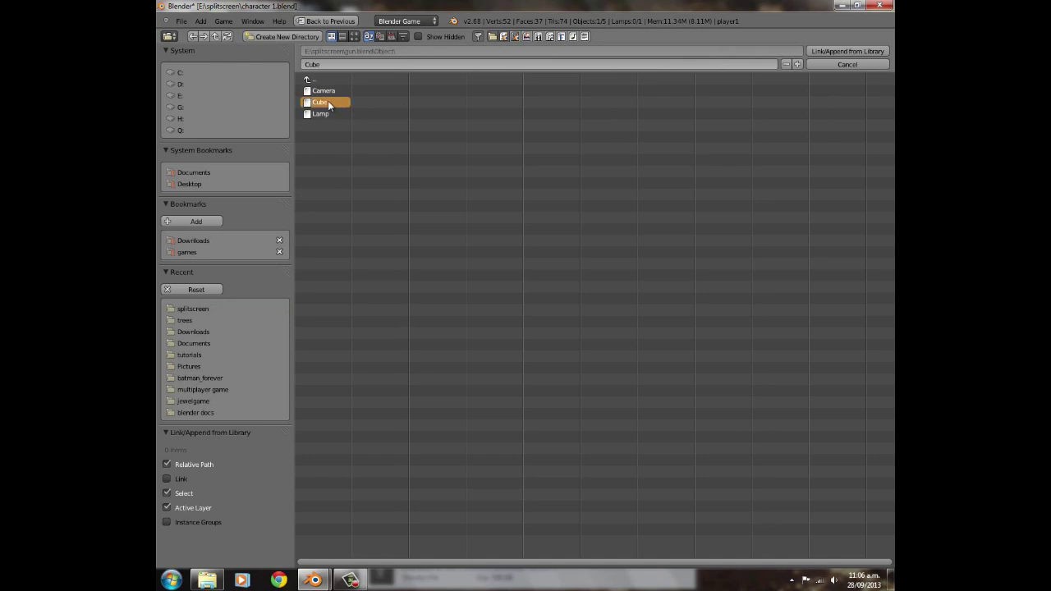
click(311, 79)
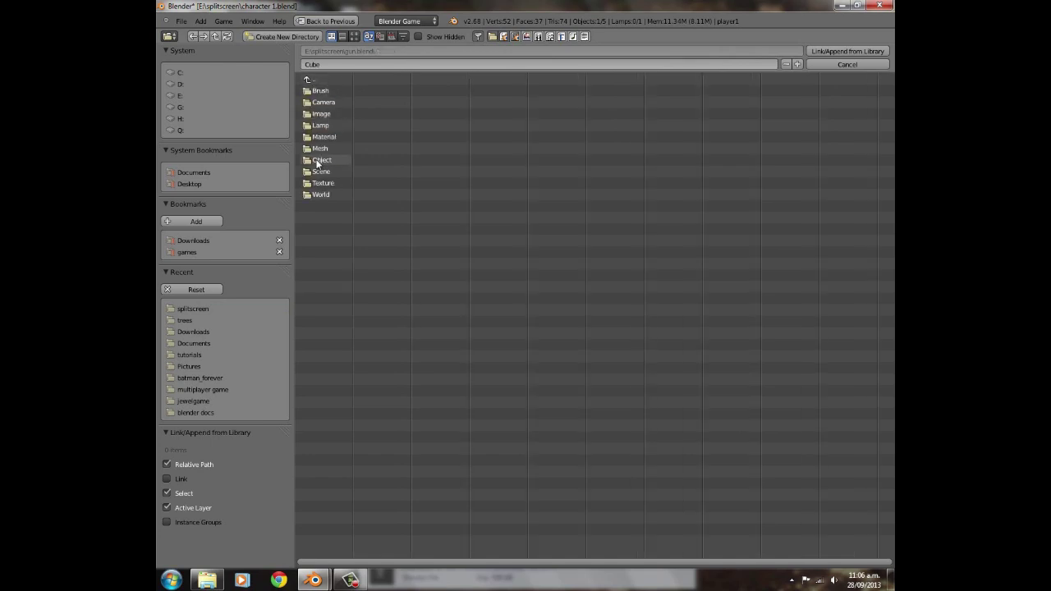
click(318, 161)
click(326, 102)
click(856, 55)
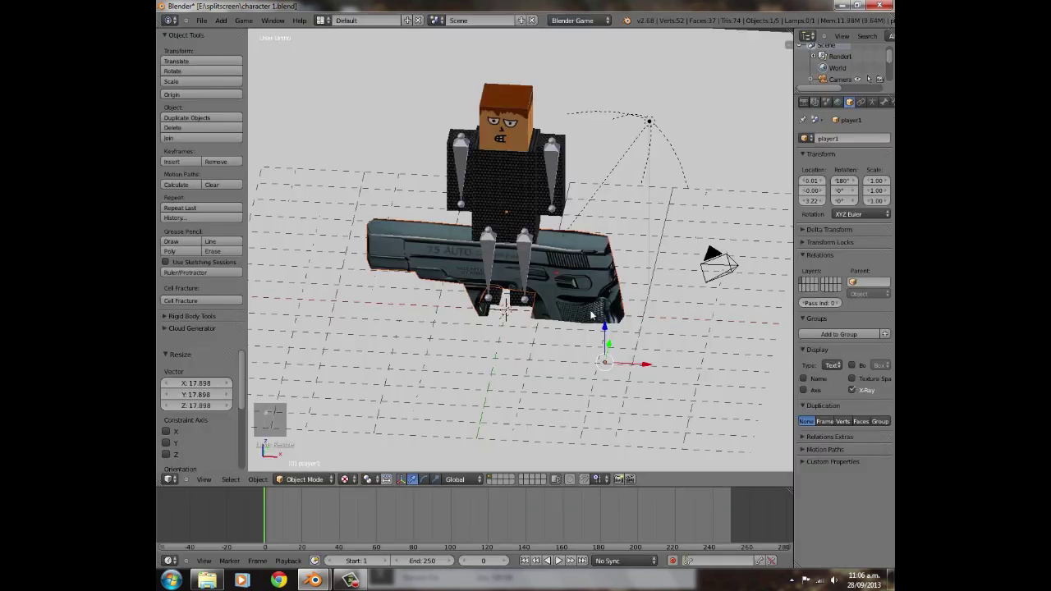
- Select the appended gun and set its origin to its geometry
scroll(592, 312, up, 4)
scroll(577, 296, down, 2)
middle_drag(633, 298, 592, 283)
right_click(592, 283)
scroll(591, 283, down, 3)
middle_drag(537, 306, 594, 312)
scroll(594, 313, up, 4)
scroll(594, 312, up, 2)
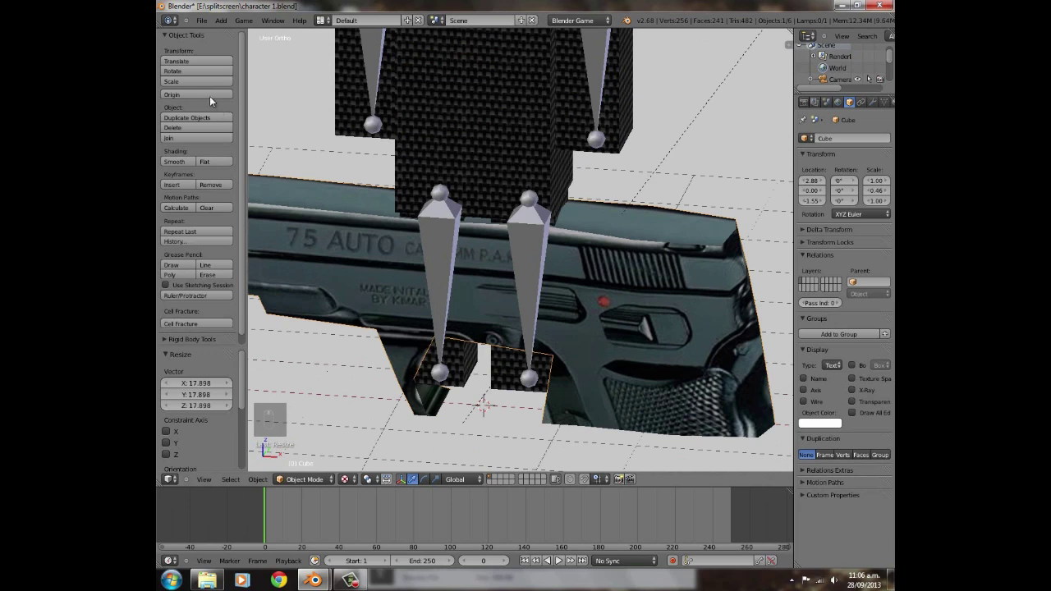
click(212, 97)
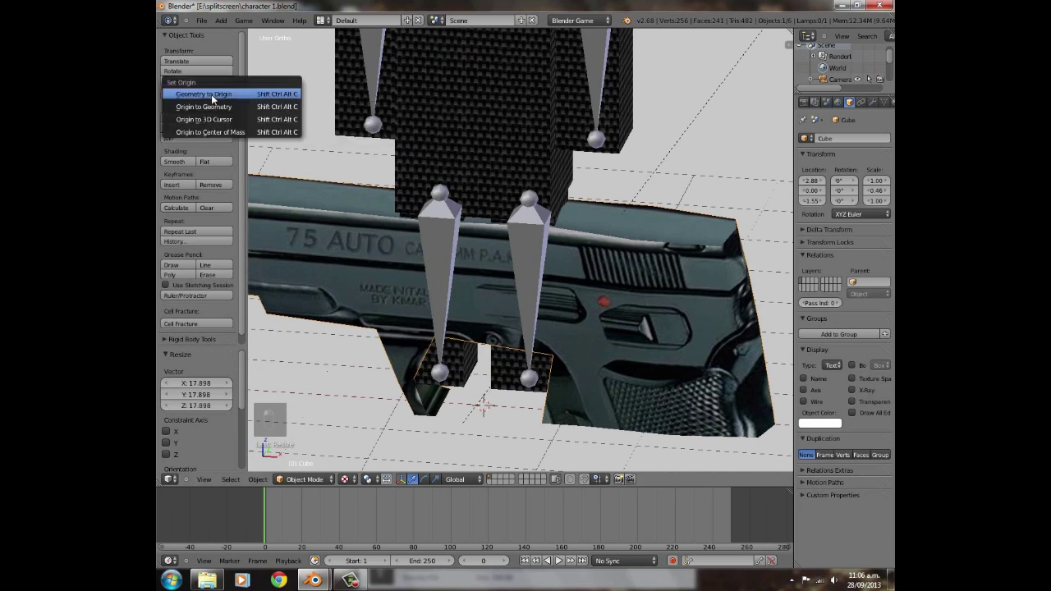
click(217, 108)
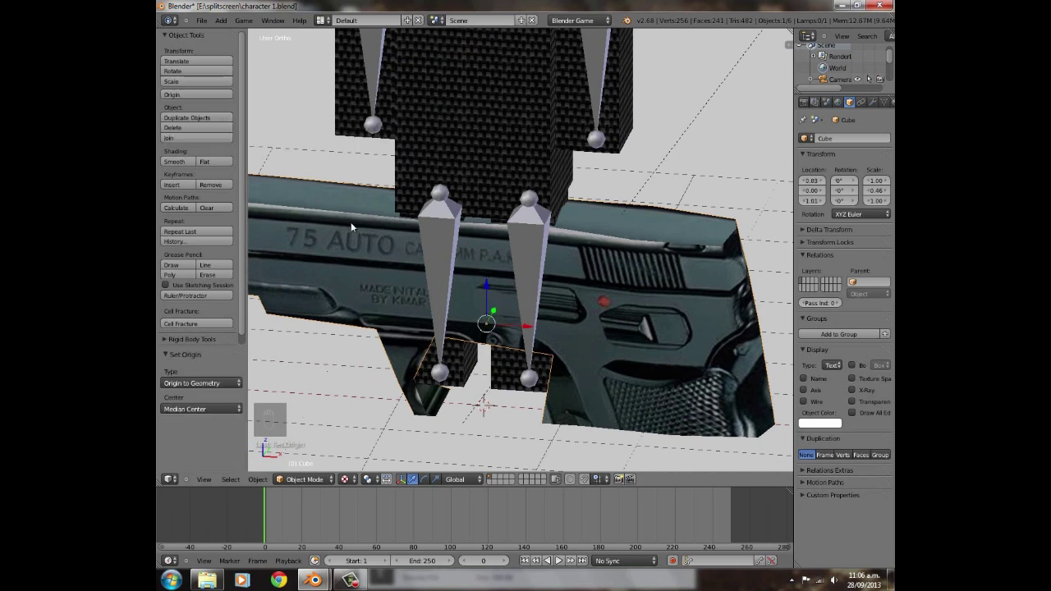
- Scale the gun down uniformly by a factor of about 0.21 to suit the character
scroll(351, 222, down, 8)
scroll(619, 303, up, 4)
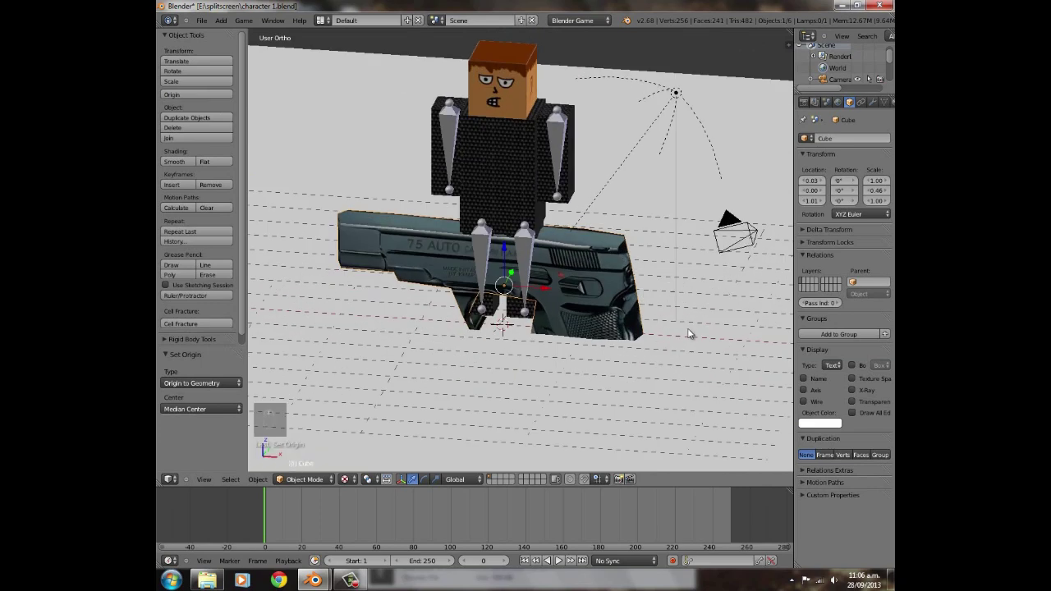
key(s)
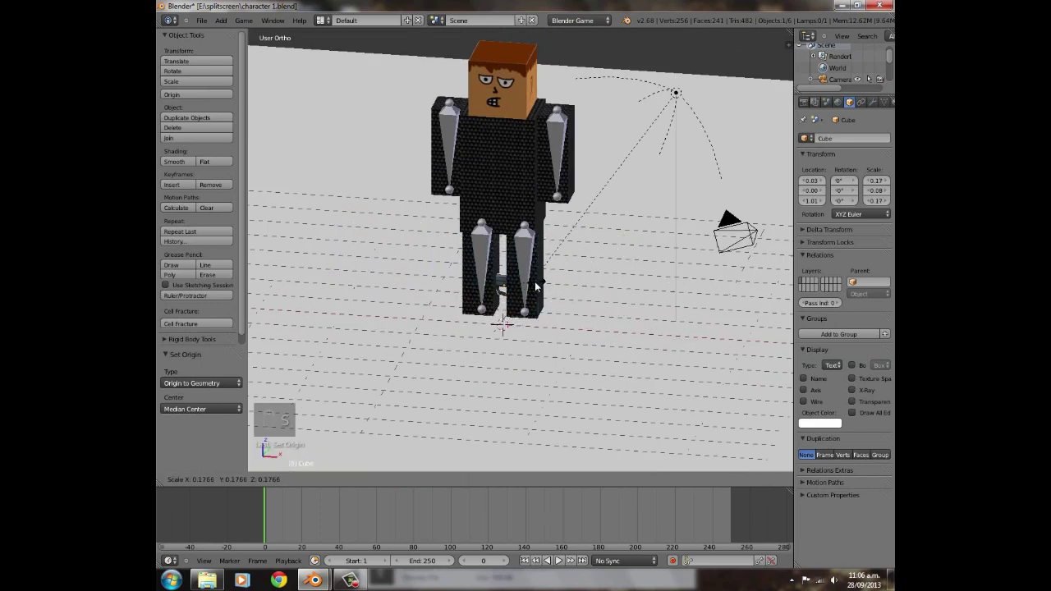
click(539, 289)
scroll(544, 300, up, 1)
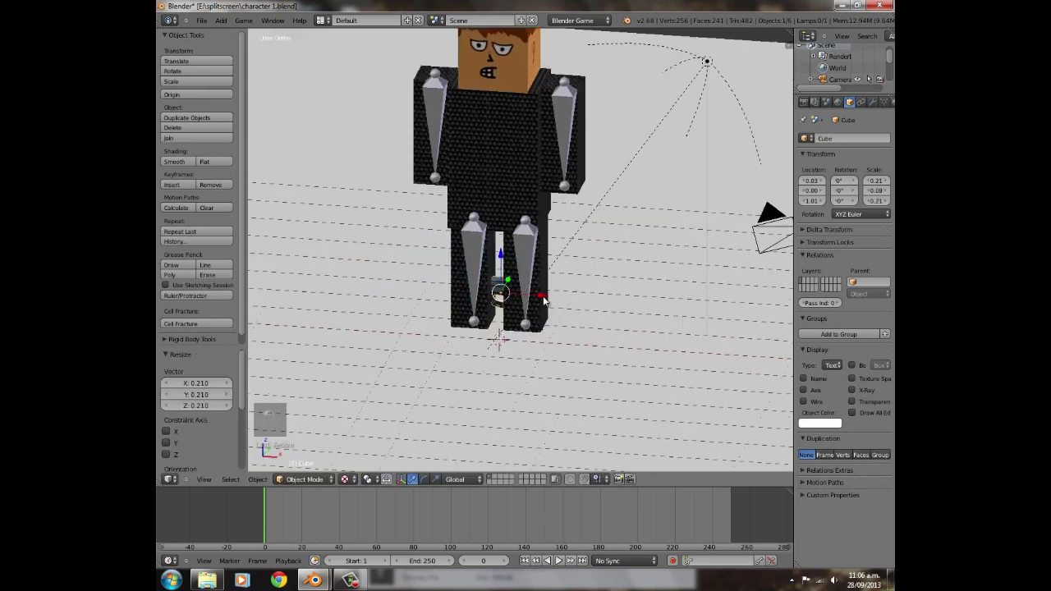
- Rotate the gun 90 degrees about the global Z axis
scroll(544, 301, up, 2)
text(rz90)
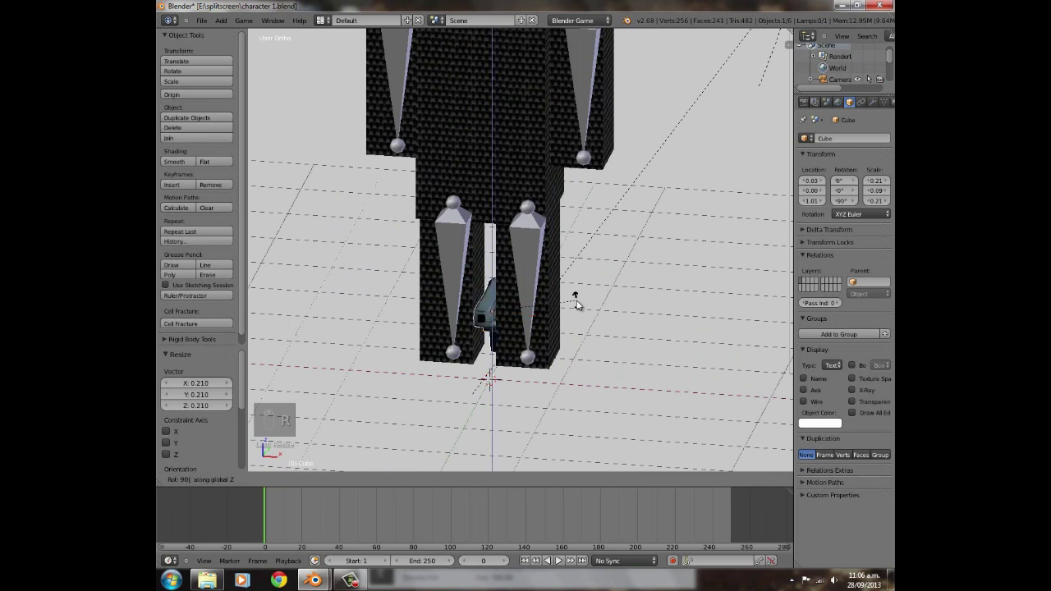
key(Return)
scroll(576, 300, up, 2)
scroll(578, 320, down, 1)
- Position the gun in front of the character's arm, moving it along Y and X and raising it about 2.759 units along Z
key(g)
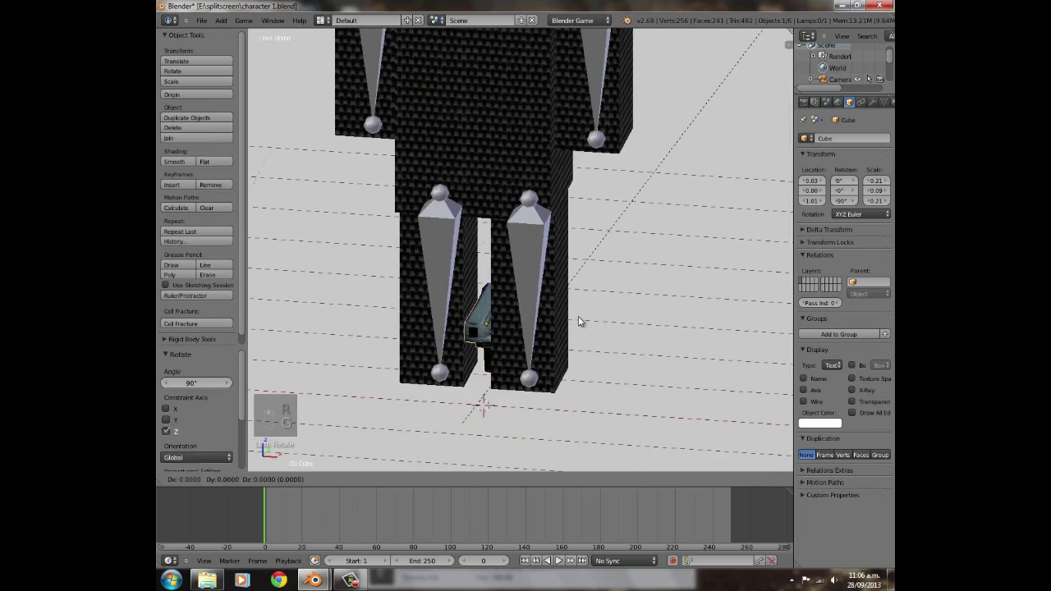
key(y)
click(534, 386)
drag(492, 383, 423, 372)
key(g)
key(z)
click(415, 140)
- Inspect the gun's placement relative to the character's arm from several angles
shift+middle_drag(430, 241, 487, 432)
scroll(488, 432, down, 1)
scroll(655, 316, up, 2)
middle_drag(525, 370, 573, 323)
scroll(655, 316, down, 2)
scroll(528, 282, down, 1)
scroll(572, 323, up, 2)
middle_drag(500, 319, 438, 320)
scroll(438, 320, up, 2)
right_click(430, 210)
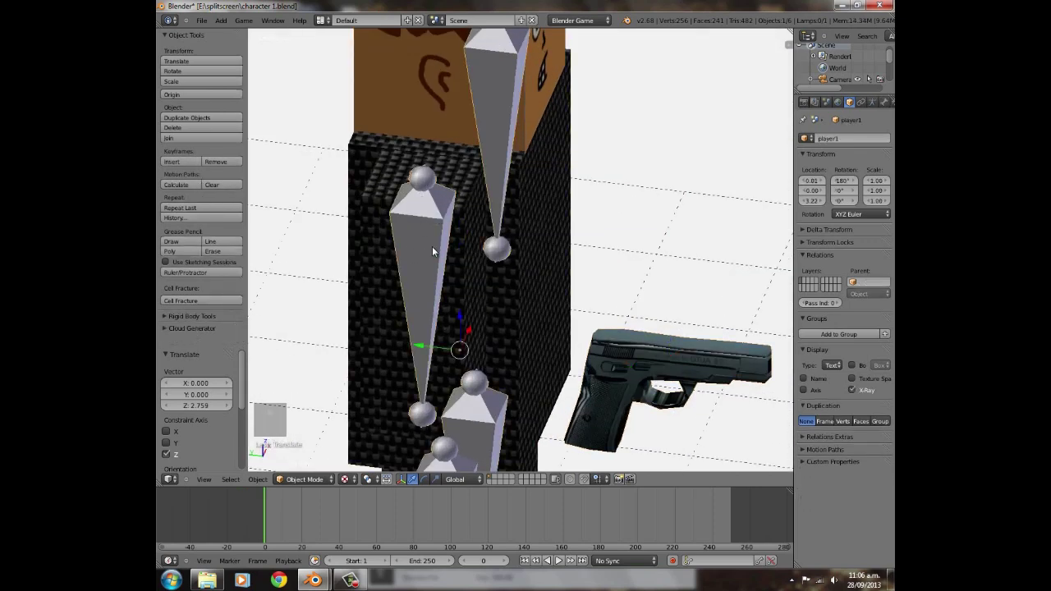
scroll(598, 310, down, 3)
- Align the gun with the character's arm in the front view, moving it to about X -1.18 and Z 4.74
right_click(592, 317)
middle_drag(591, 316, 598, 285)
key(KP_1)
scroll(598, 286, down, 3)
scroll(598, 288, up, 3)
drag(469, 235, 473, 194)
drag(504, 228, 492, 223)
drag(449, 182, 449, 174)
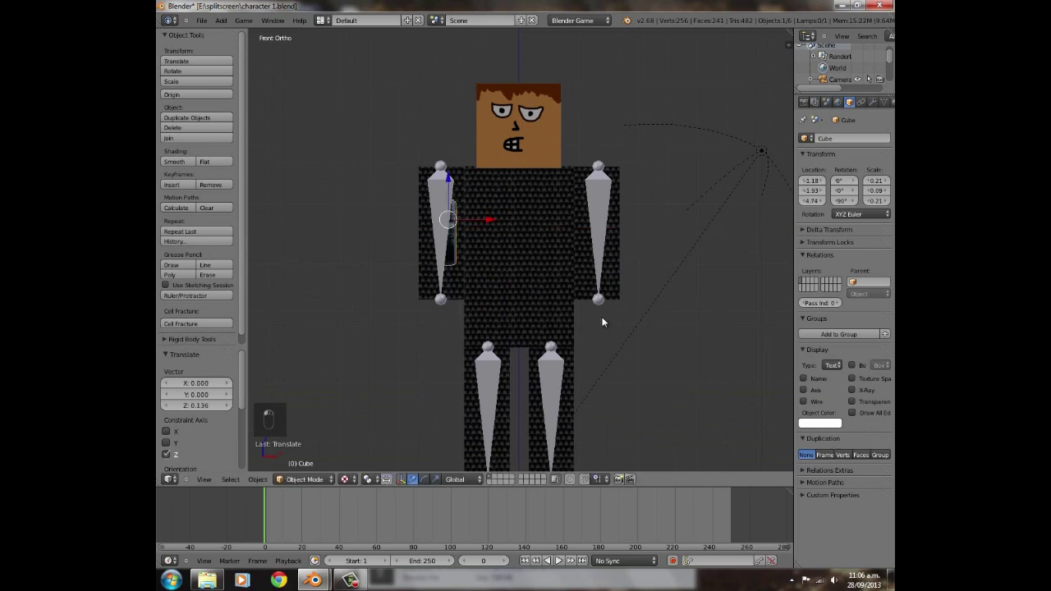
- Shift the gun farther forward in the side view to about Y -2.35 and raise it about 0.116 units
key(KP_3)
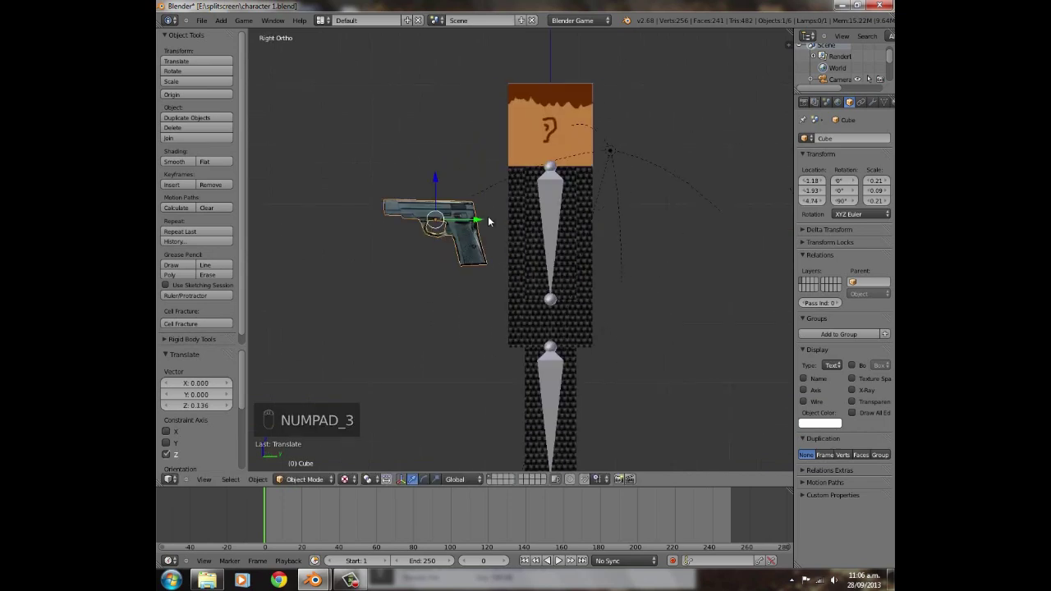
drag(482, 227, 456, 226)
drag(410, 174, 411, 172)
middle_drag(457, 206, 560, 290)
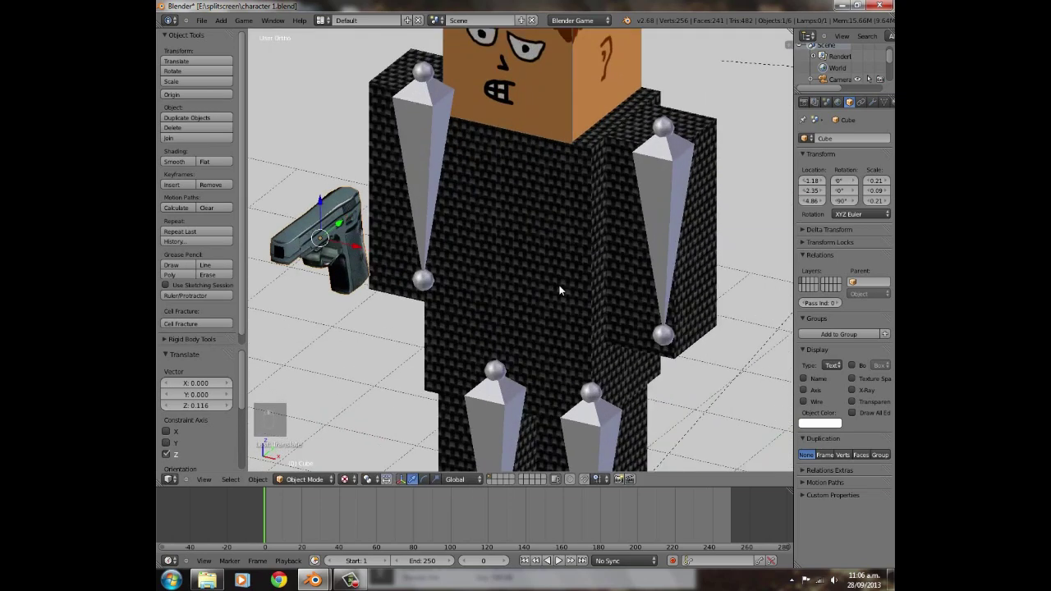
- Put the player1 armature in Pose Mode and select the bone of the arm beside the gun
right_click(417, 136)
right_click(417, 136)
right_click(417, 137)
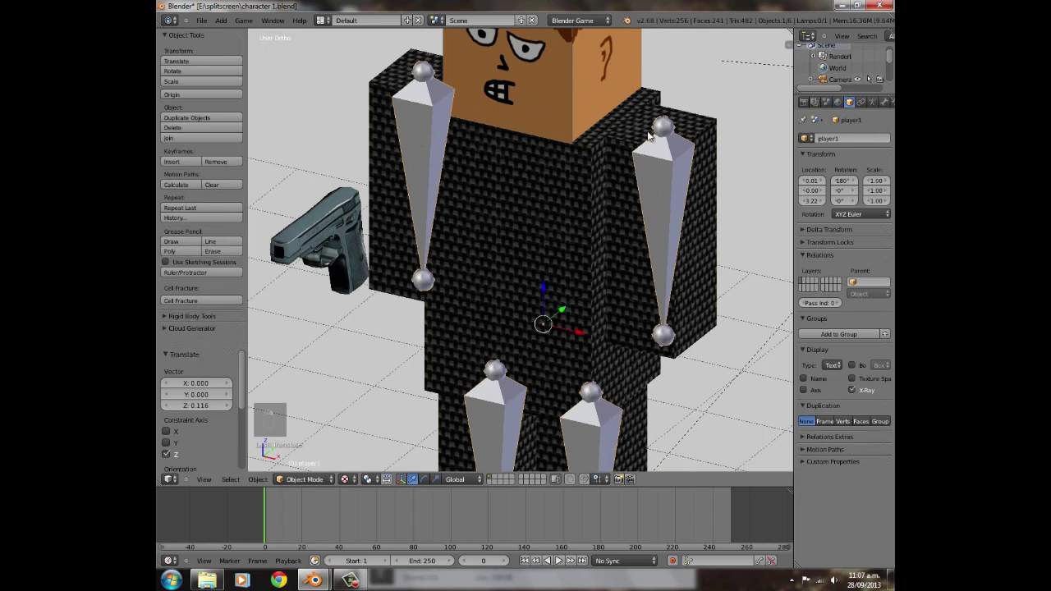
click(304, 480)
click(314, 445)
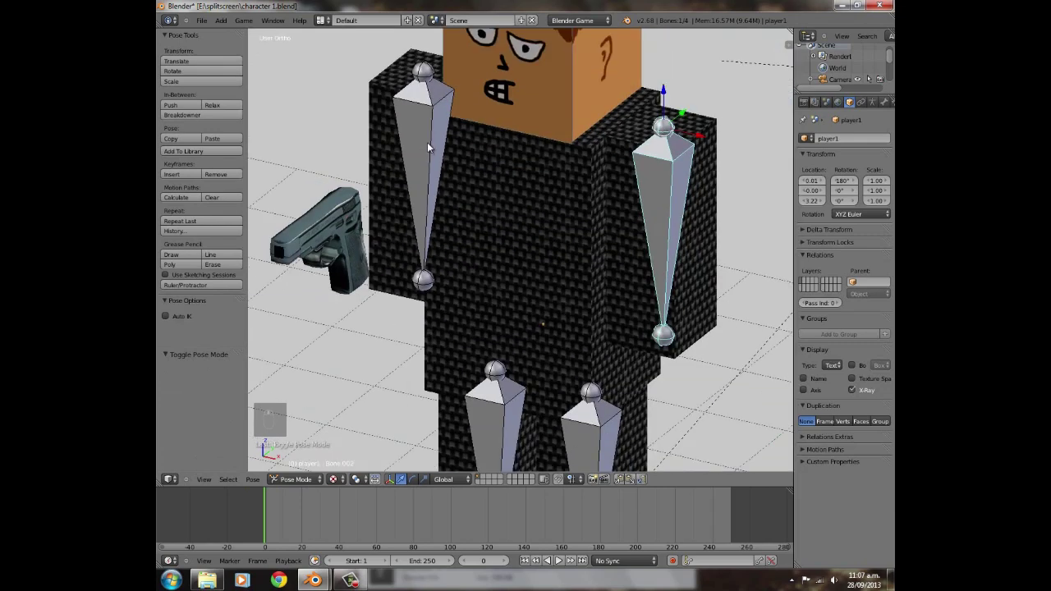
right_click(428, 142)
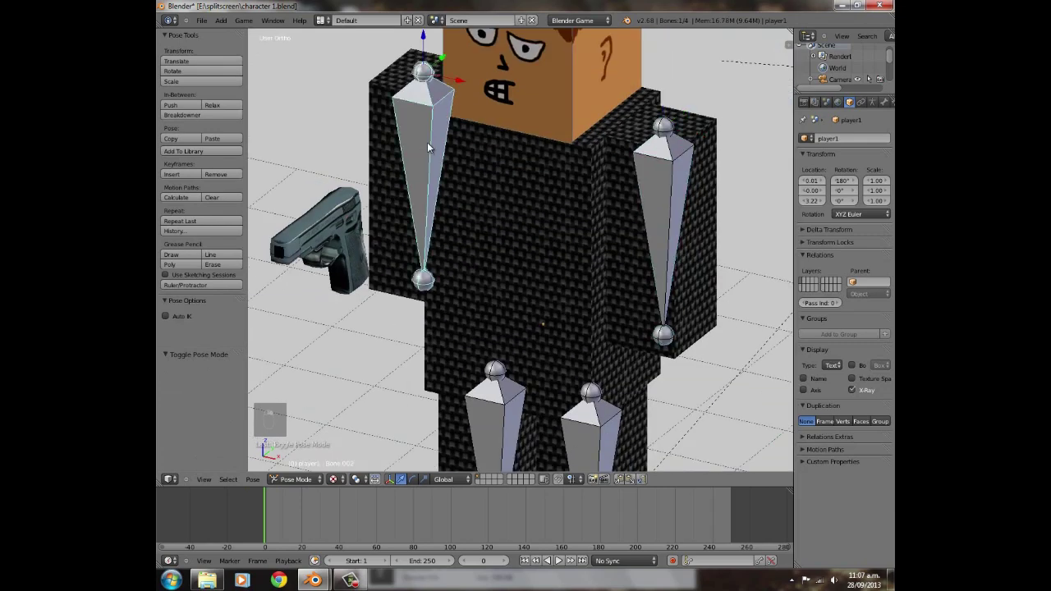
- Rotate the selected arm bone 90 degrees about the global X axis
scroll(529, 194, down, 3)
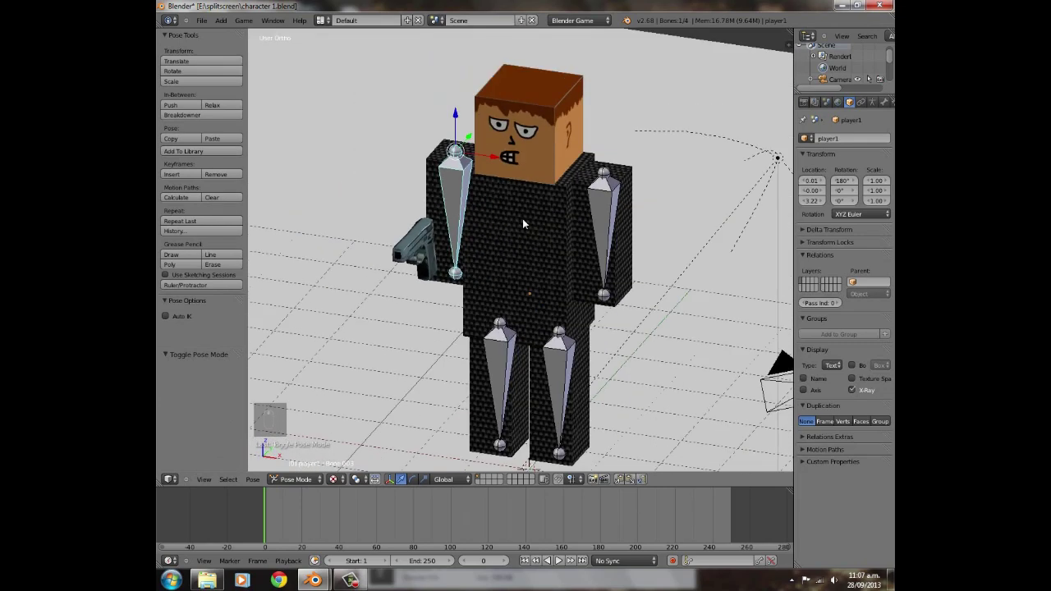
middle_drag(553, 207, 475, 196)
scroll(511, 205, up, 4)
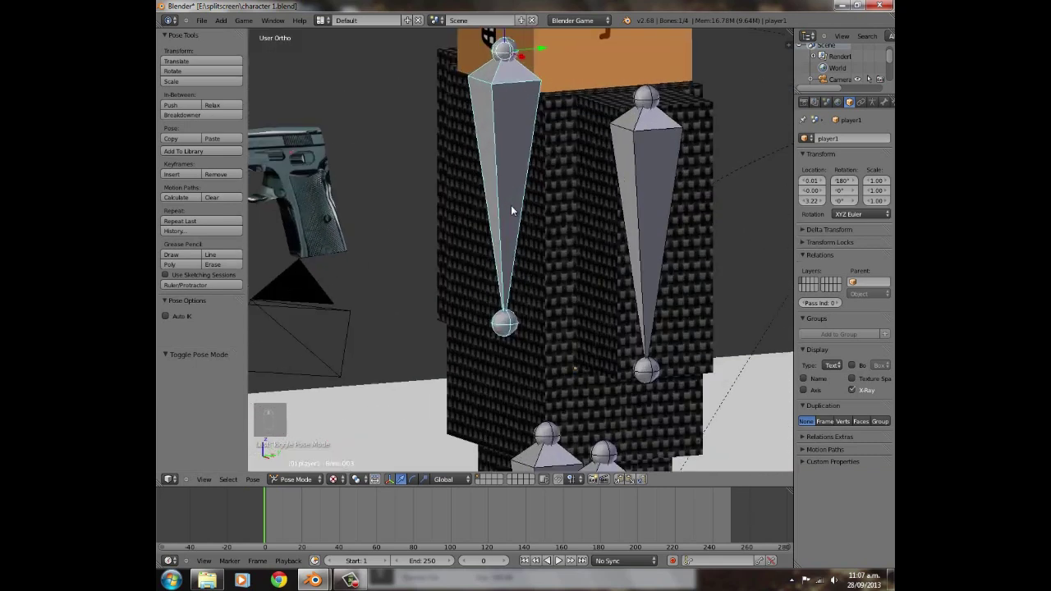
text(rx90)
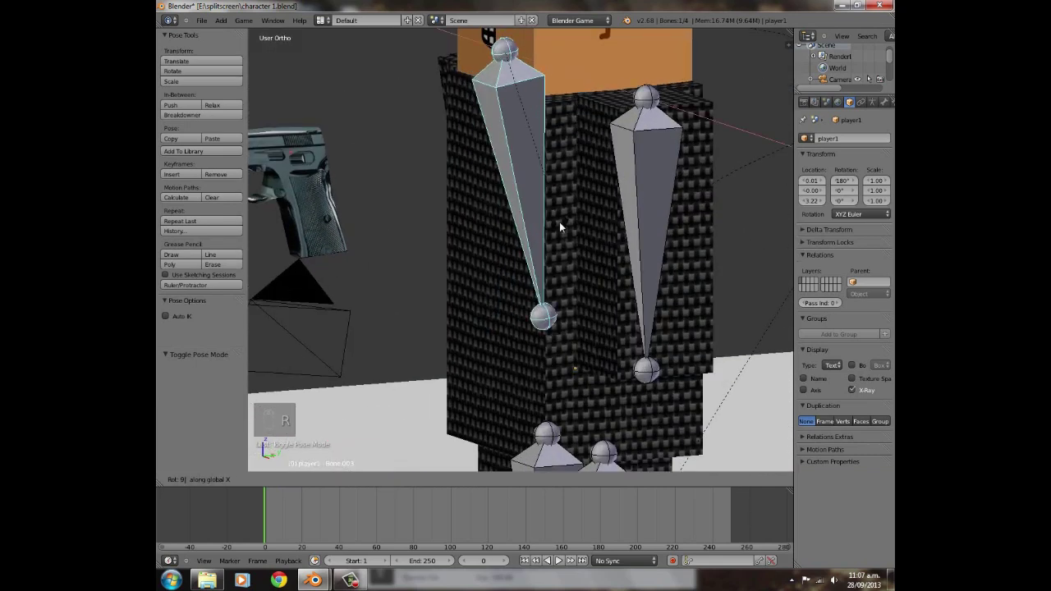
key(Return)
scroll(560, 222, down, 5)
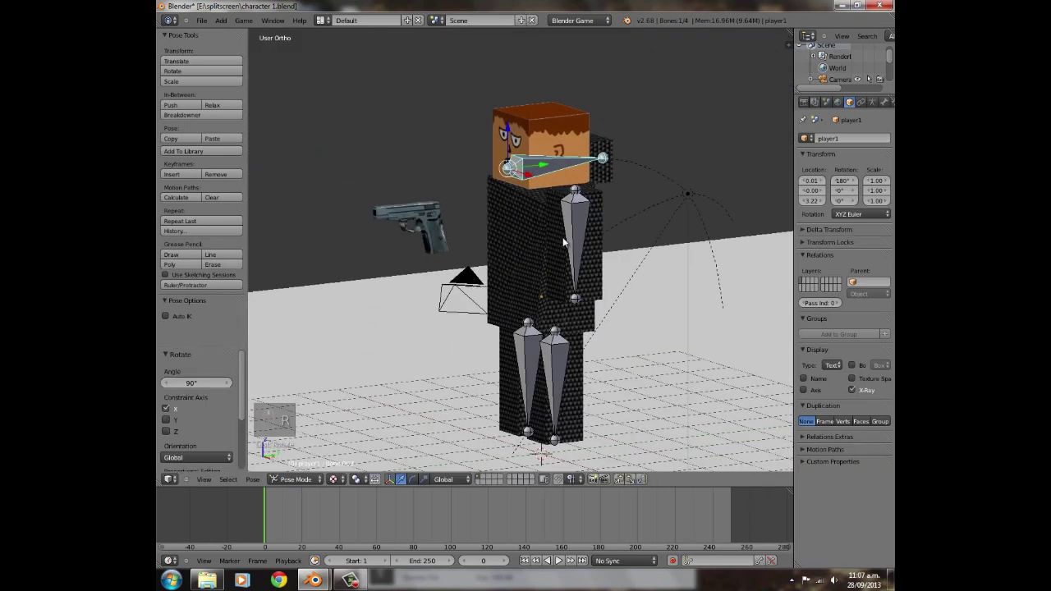
- Rotate the arm bone another 180 degrees about the X axis to point the arm forward
key(r)
text(x)
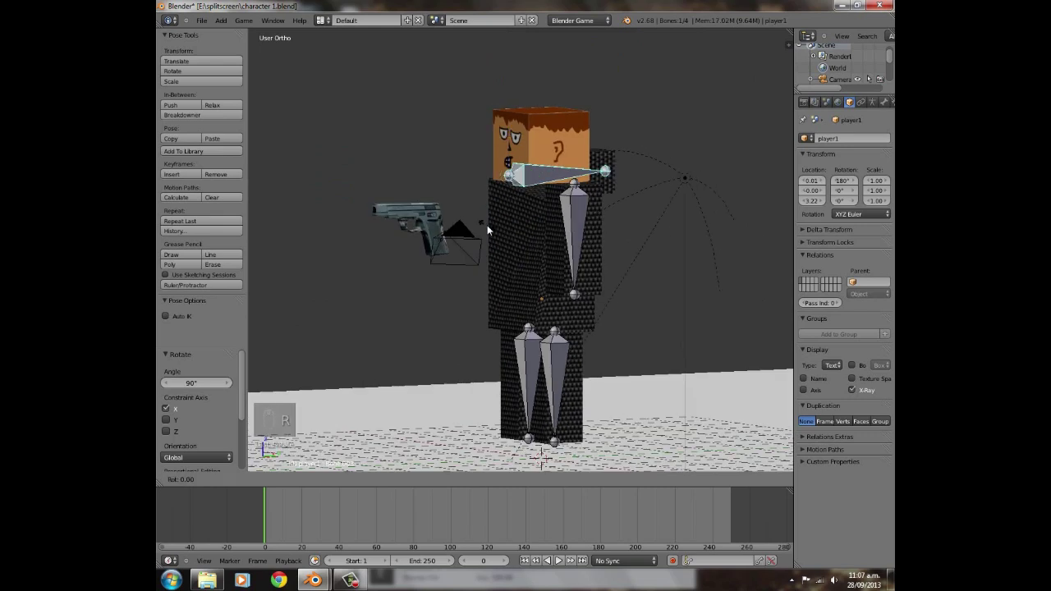
text(180)
key(Return)
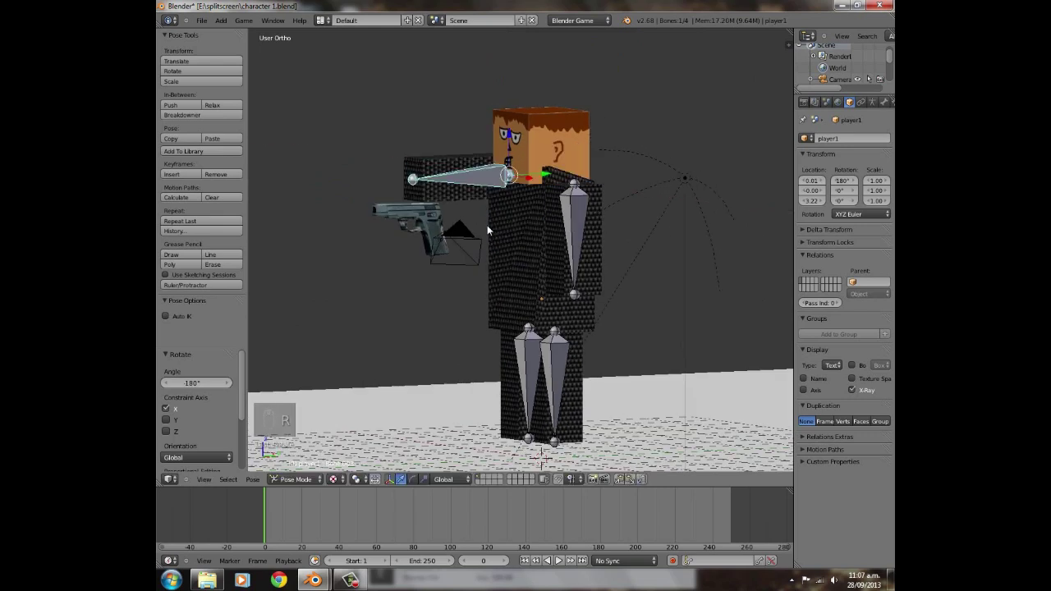
- Lower the raised arm bone about 0.54 units along Z and shift it about 0.076 units along Y
scroll(431, 198, up, 3)
middle_drag(432, 198, 441, 107)
key(g)
key(z)
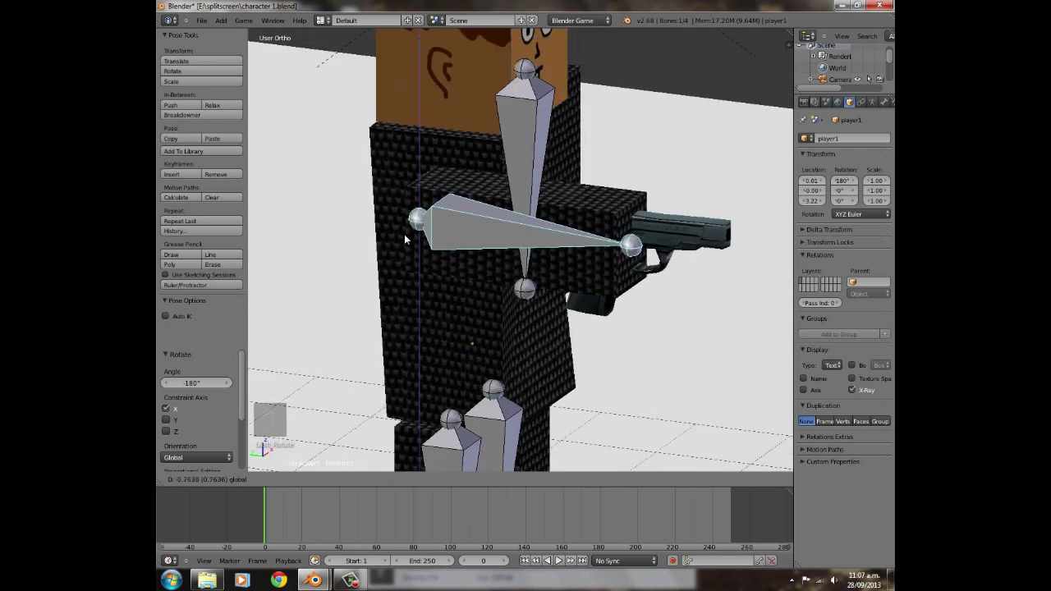
click(409, 155)
middle_drag(482, 231, 583, 191)
key(g)
key(y)
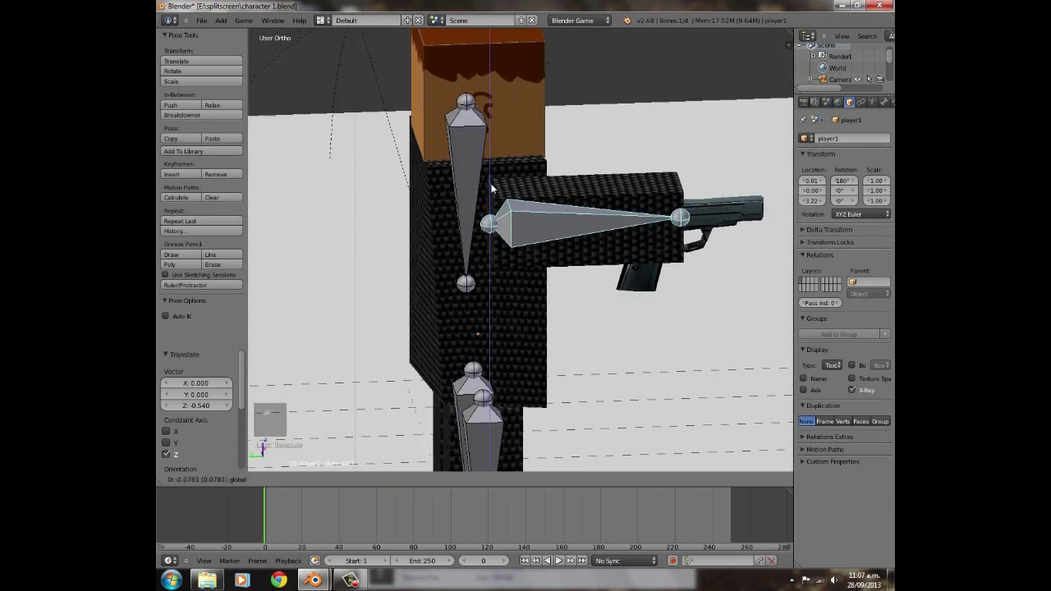
click(452, 227)
- Return to Object Mode and place the gun at the end of the raised arm, at about Y -2.48 and Z 5.40
middle_drag(451, 228, 523, 304)
click(306, 483)
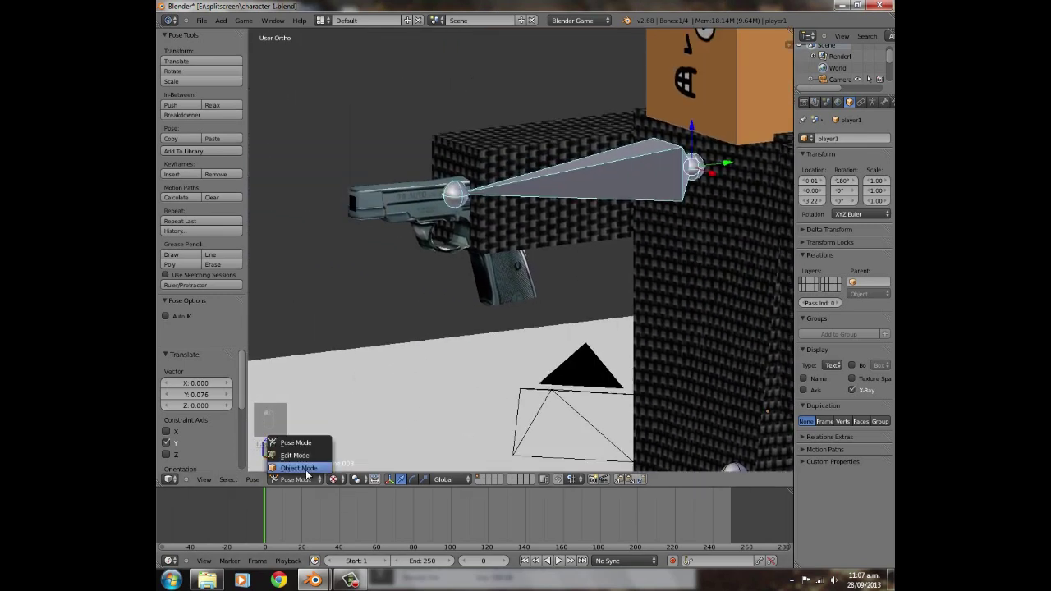
click(298, 469)
right_click(437, 180)
drag(437, 180, 439, 123)
drag(480, 146, 466, 152)
drag(425, 110, 428, 116)
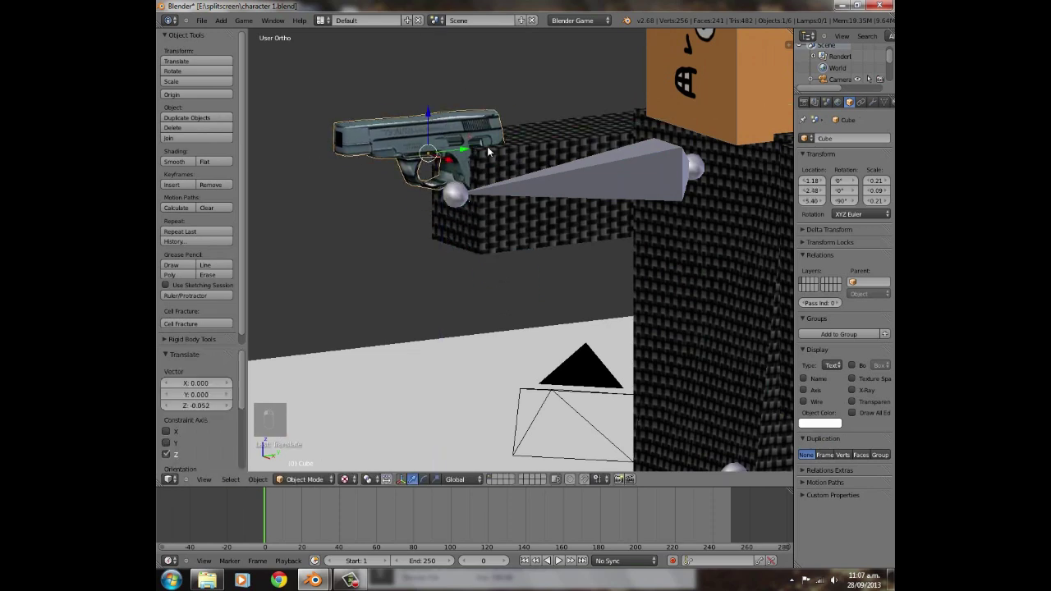
mouse_move(470, 154)
mouse_down()
mouse_move(499, 153)
mouse_move(463, 153)
mouse_up()
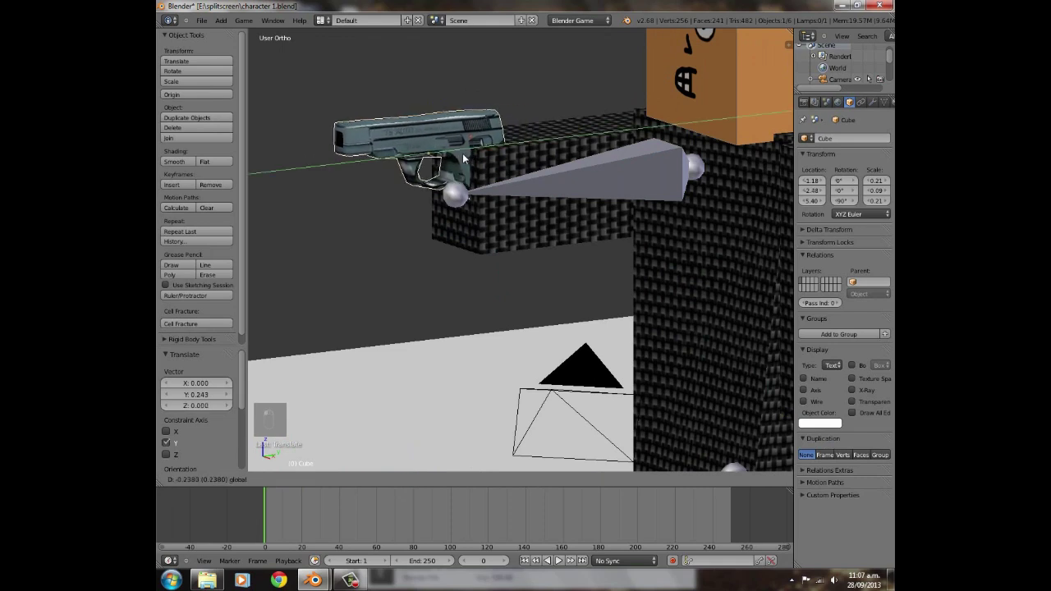
- Check the gun's fit with the raised arm from different angles and distances
scroll(475, 178, down, 3)
middle_drag(475, 179, 577, 263)
scroll(535, 270, down, 2)
scroll(611, 262, up, 3)
scroll(611, 232, down, 2)
right_click(615, 211)
scroll(578, 263, down, 2)
scroll(578, 263, up, 2)
- Put the player1 armature back in Pose Mode and open the bone properties of the raised arm
right_click(466, 229)
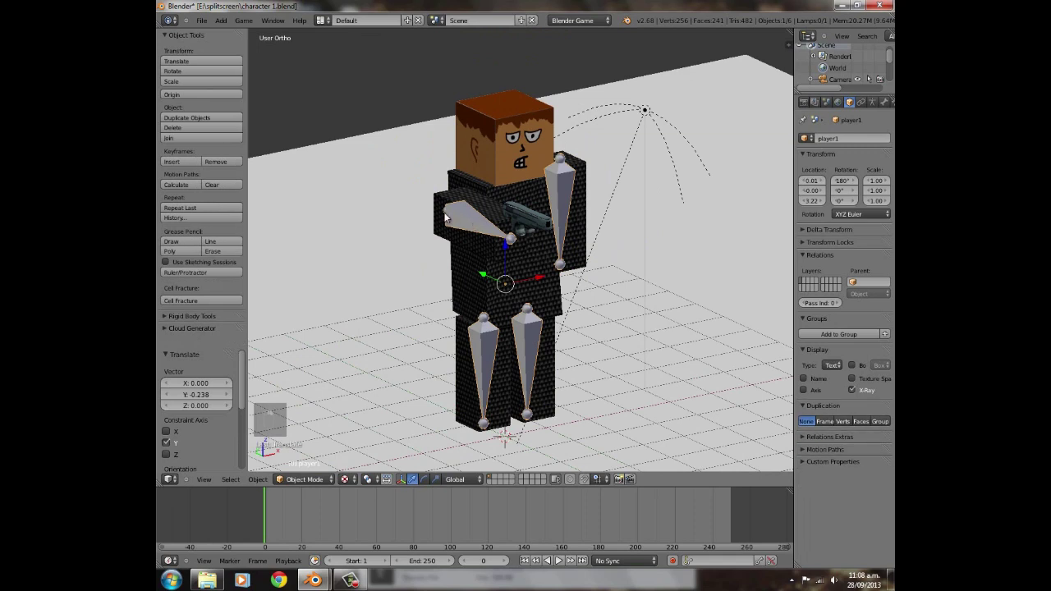
click(304, 479)
click(300, 442)
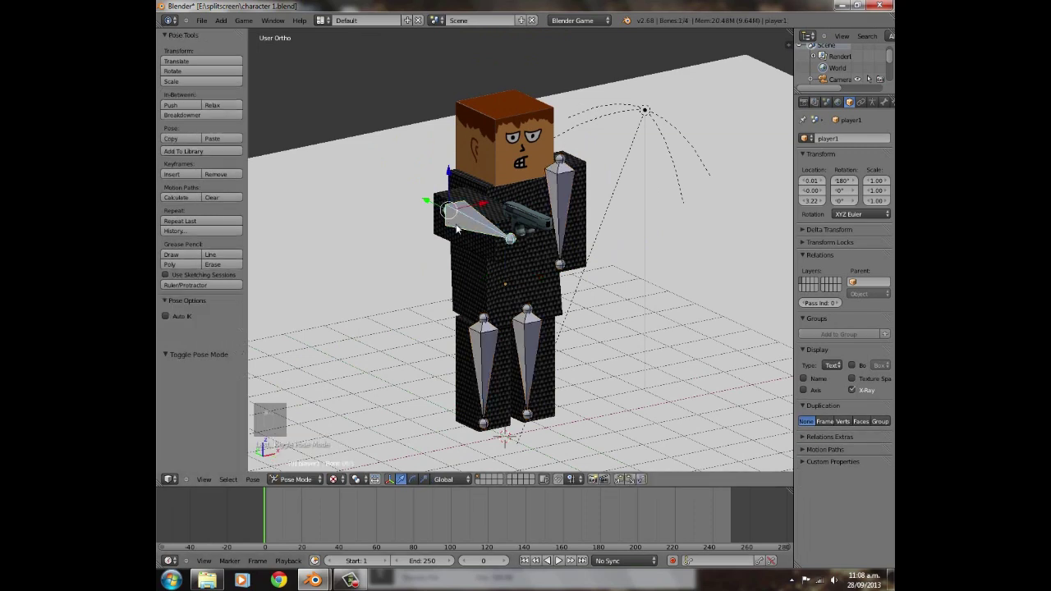
middle_drag(460, 232, 496, 338)
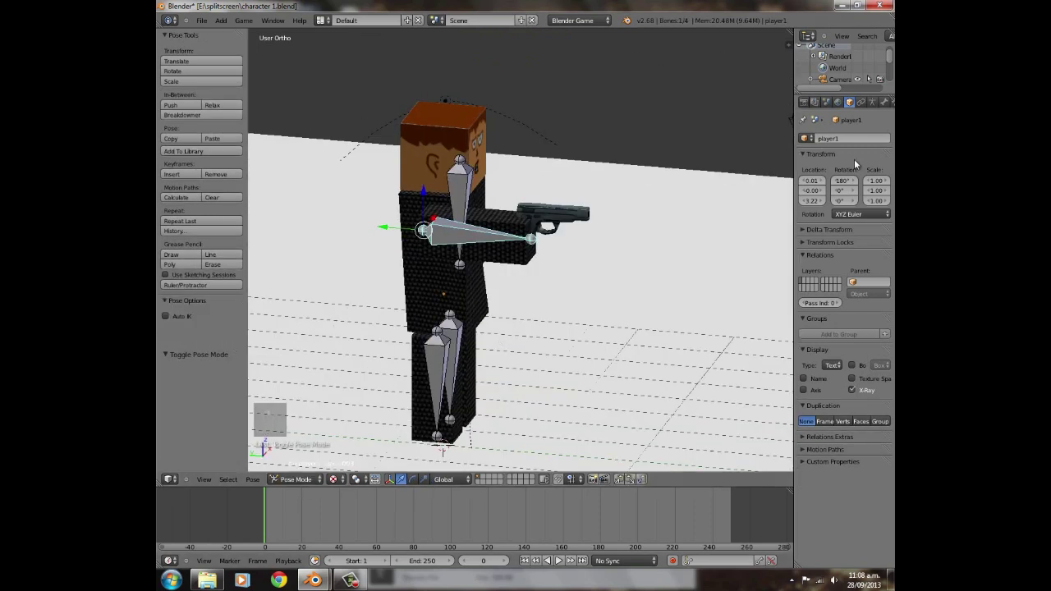
click(871, 102)
click(885, 102)
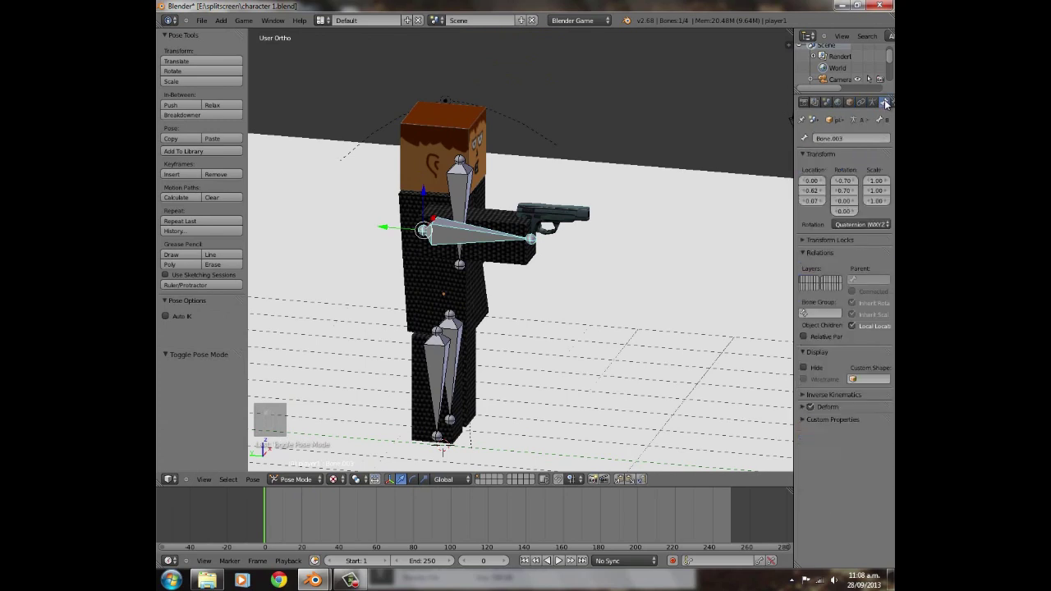
- Select the player mesh in Object Mode and switch it to Weight Paint mode to show the arm bone's weights
key(ctrl+Tab)
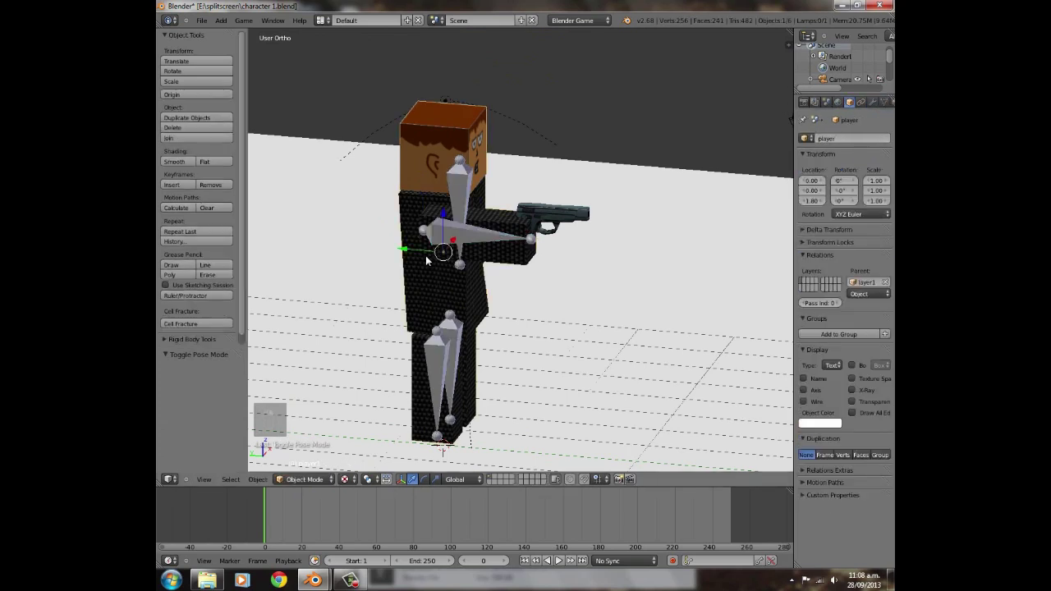
click(304, 479)
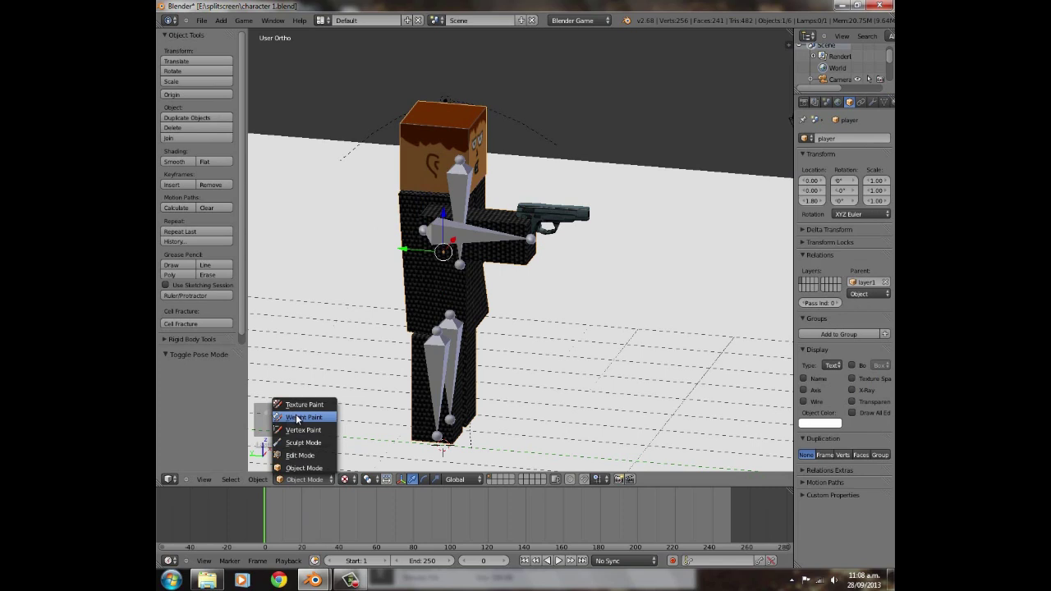
click(304, 418)
scroll(411, 339, up, 3)
mouse_move(410, 339)
middle_down()
mouse_move(458, 305)
mouse_move(521, 323)
mouse_move(586, 219)
mouse_move(529, 313)
mouse_move(577, 254)
mouse_move(401, 278)
middle_up()
key(z)
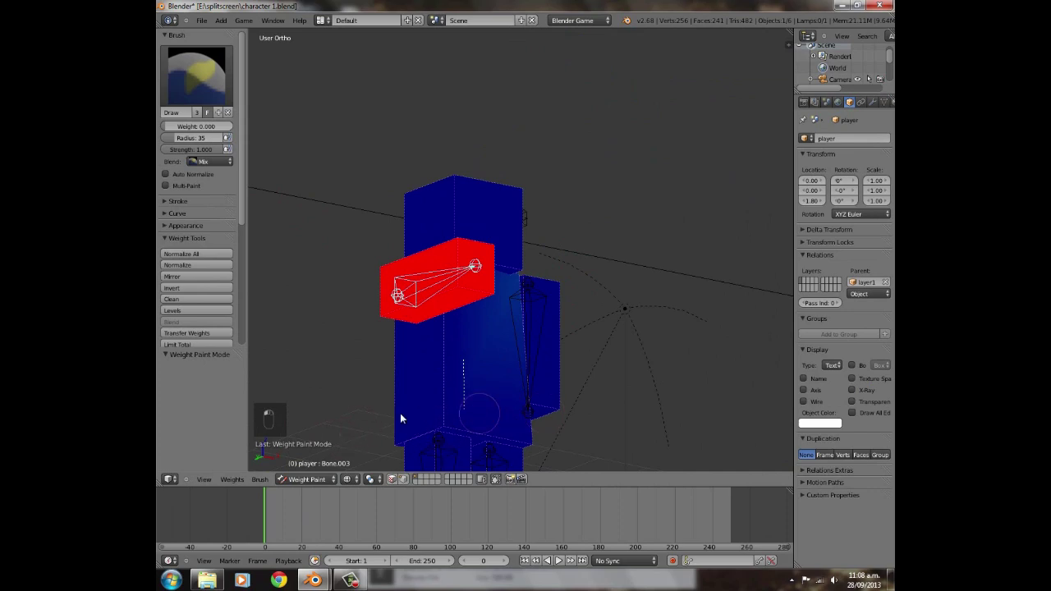
- Undo the stray stroke across the raised arm and paint zero weight on the torso's upper corner near the other arm
middle_drag(385, 392, 493, 409)
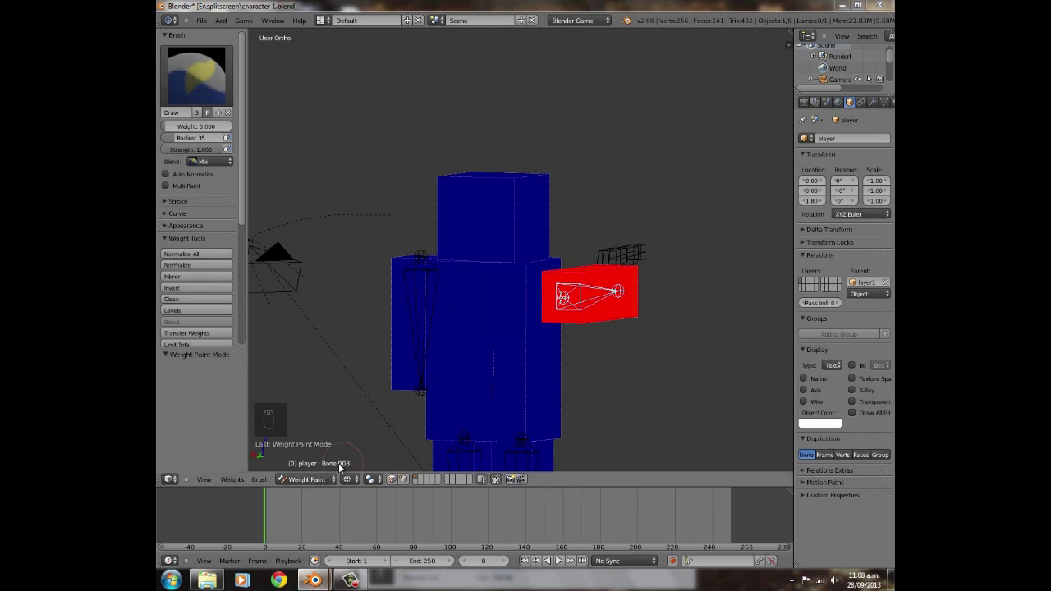
middle_drag(684, 186, 434, 300)
scroll(434, 301, down, 5)
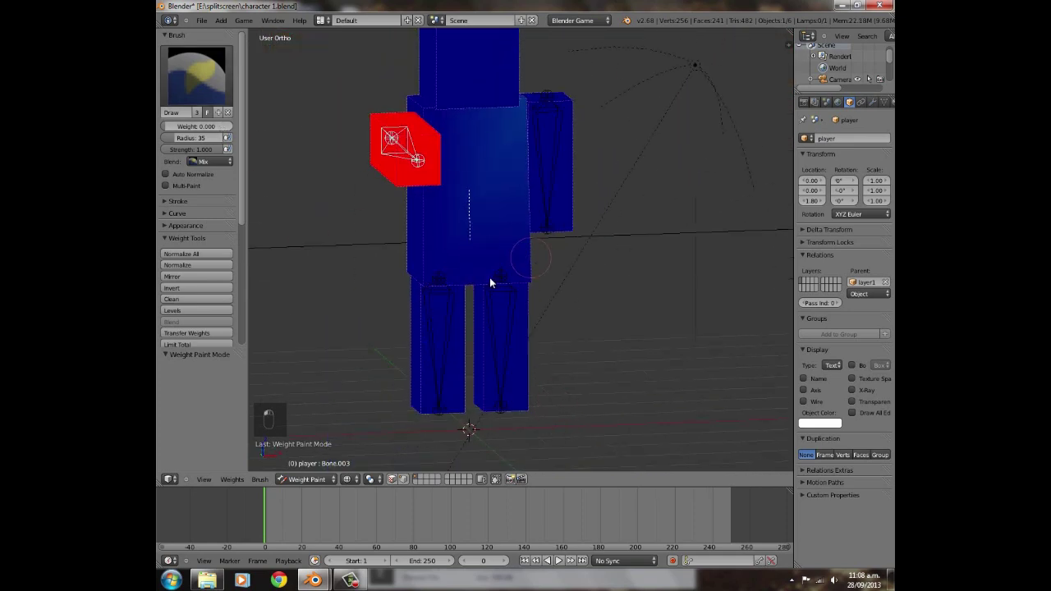
drag(436, 184, 467, 143)
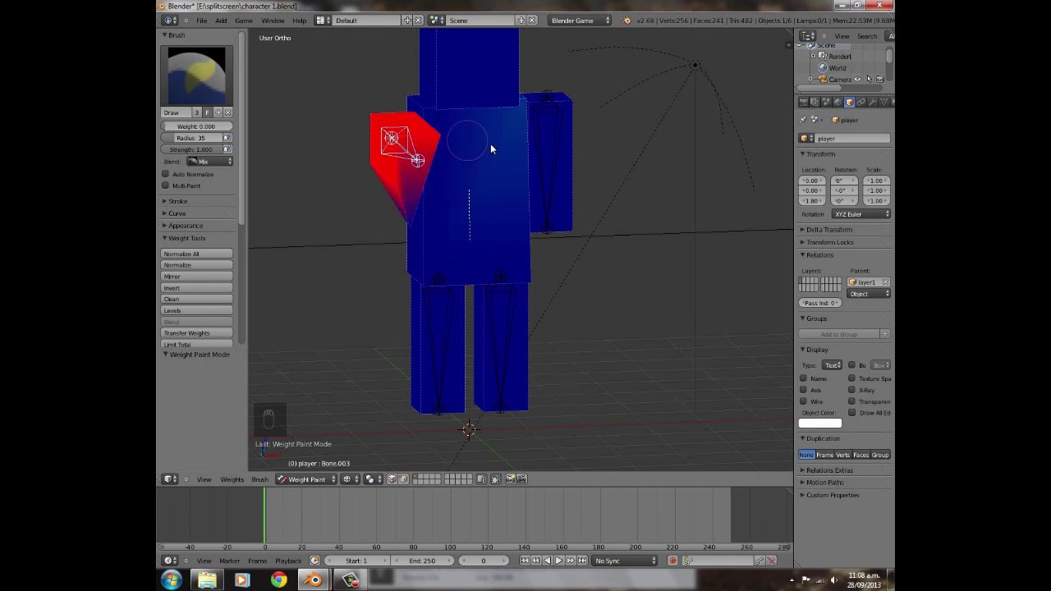
key(ctrl+z)
click(524, 107)
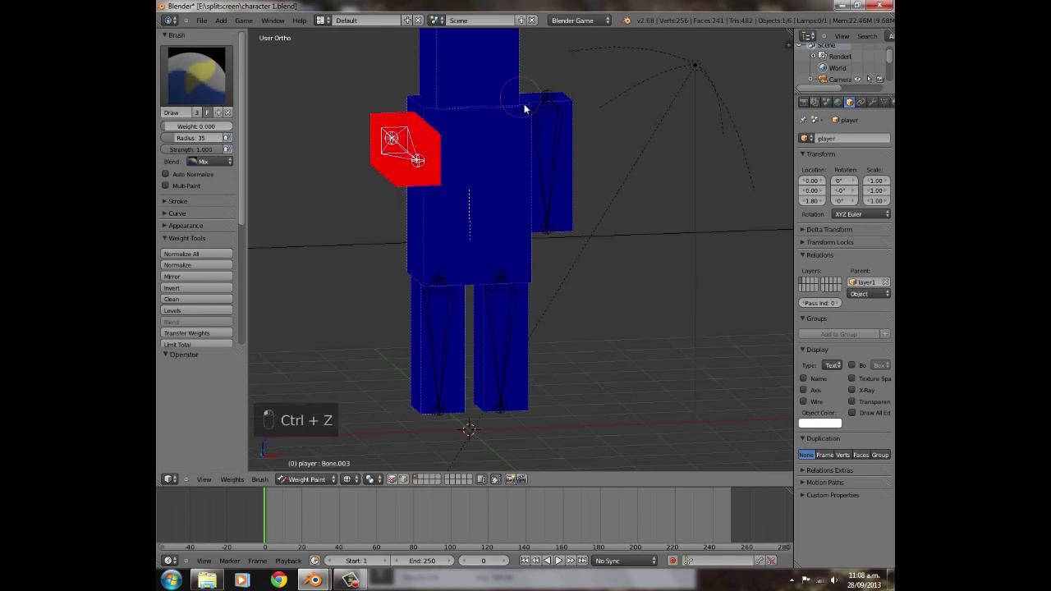
- Check the weights around the body, return the player mesh to Object Mode, and restore textured viewport shading
middle_drag(534, 140, 520, 188)
middle_drag(526, 266, 674, 213)
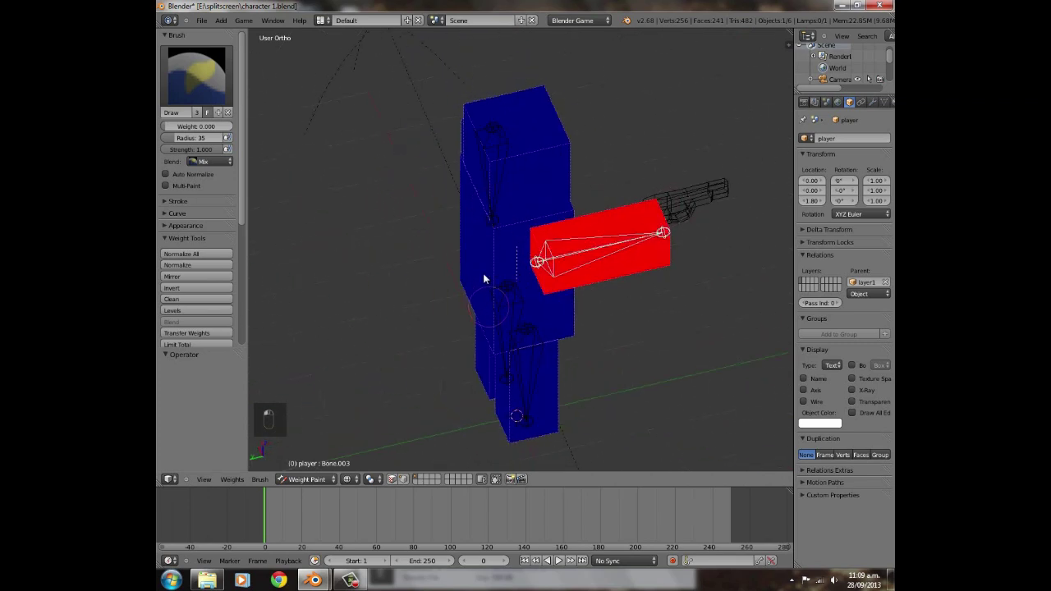
middle_drag(474, 192, 296, 210)
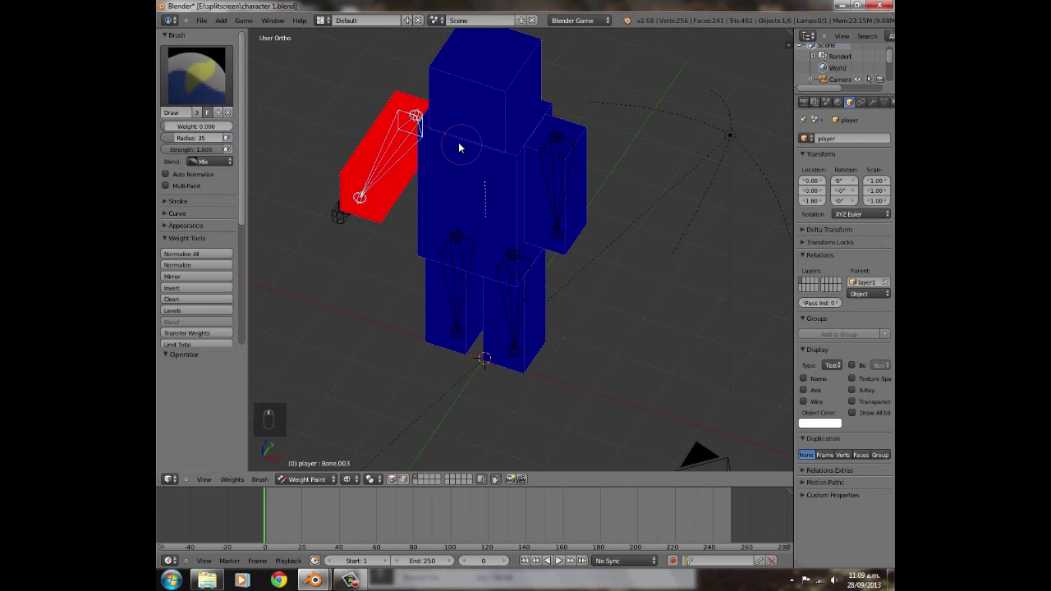
middle_drag(441, 254, 386, 410)
click(309, 479)
click(307, 469)
scroll(442, 269, up, 6)
key(z)
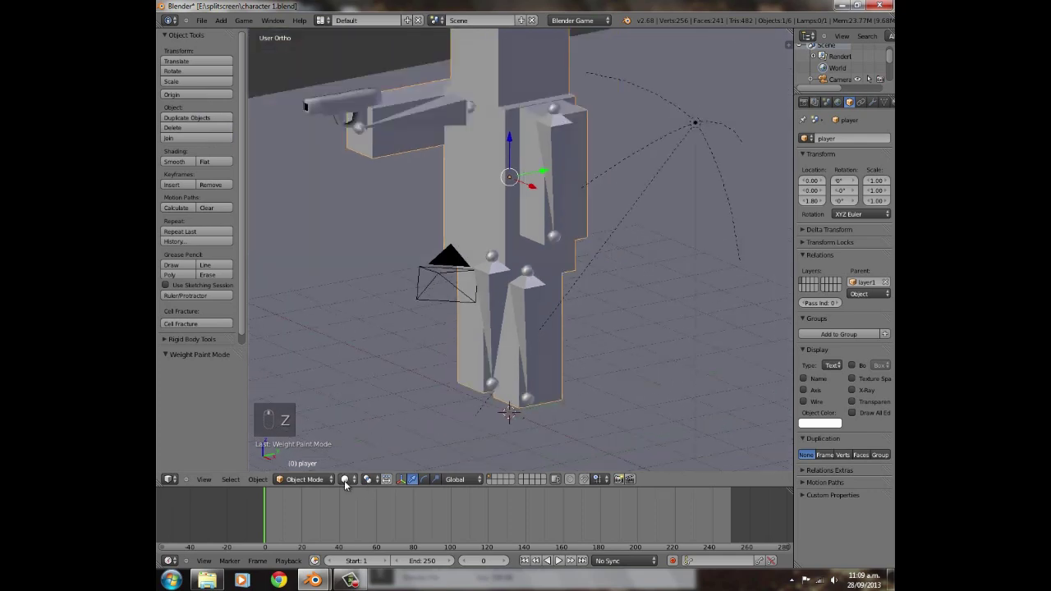
click(348, 481)
click(356, 441)
- Select the camera in front of the character and rename it as Camera1
middle_drag(400, 254, 576, 252)
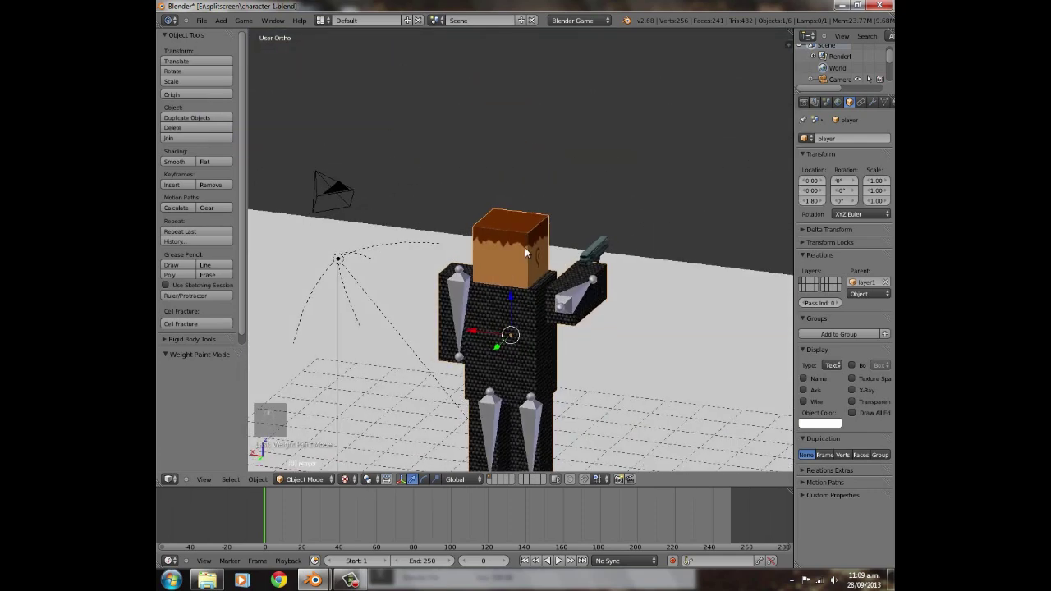
middle_drag(356, 195, 726, 267)
middle_drag(543, 302, 495, 303)
scroll(496, 303, down, 1)
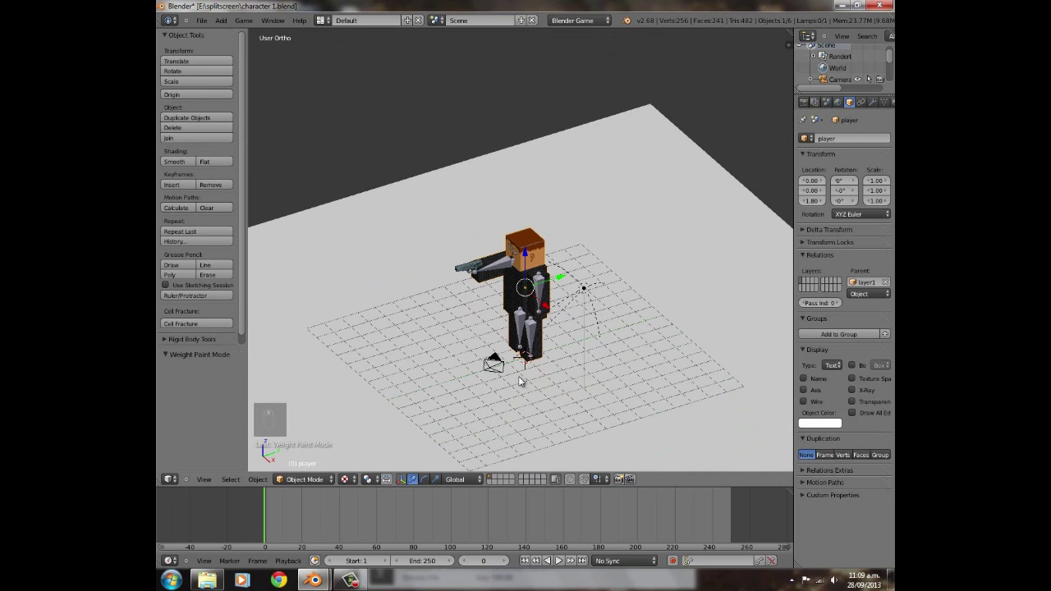
right_click(488, 368)
scroll(490, 420, up, 4)
scroll(490, 420, down, 4)
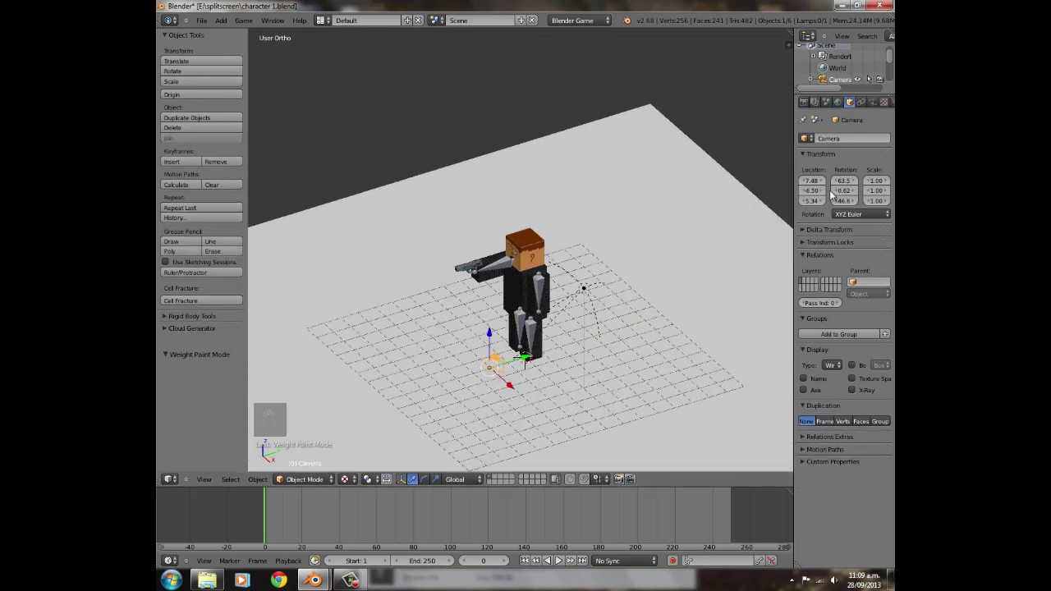
click(831, 138)
click(876, 136)
text(1)
key(Return)
- Clear Camera1's rotation and location to place it unrotated at the world origin
scroll(532, 332, up, 3)
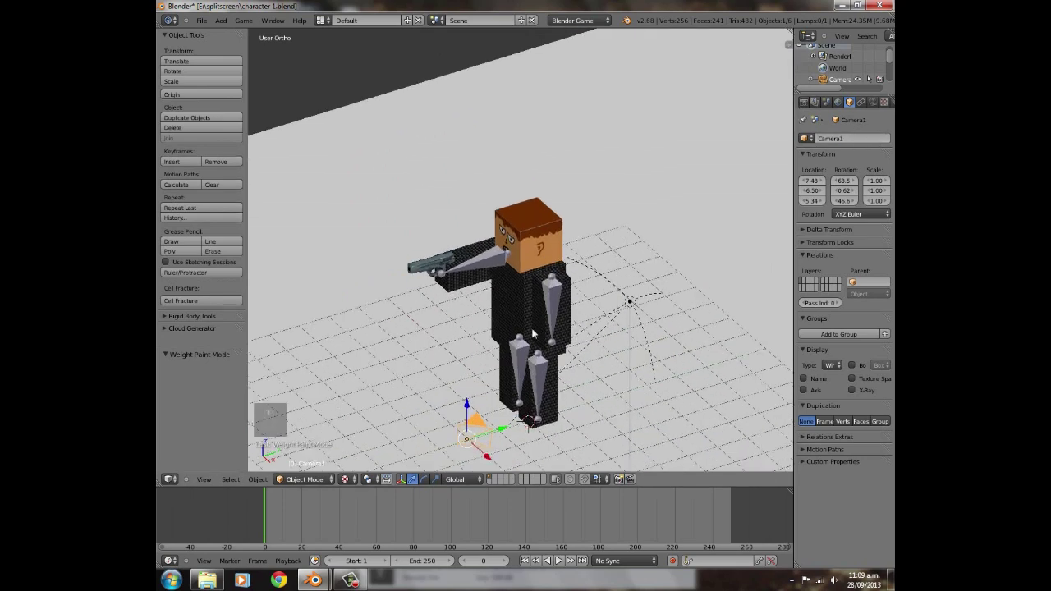
middle_drag(532, 332, 511, 352)
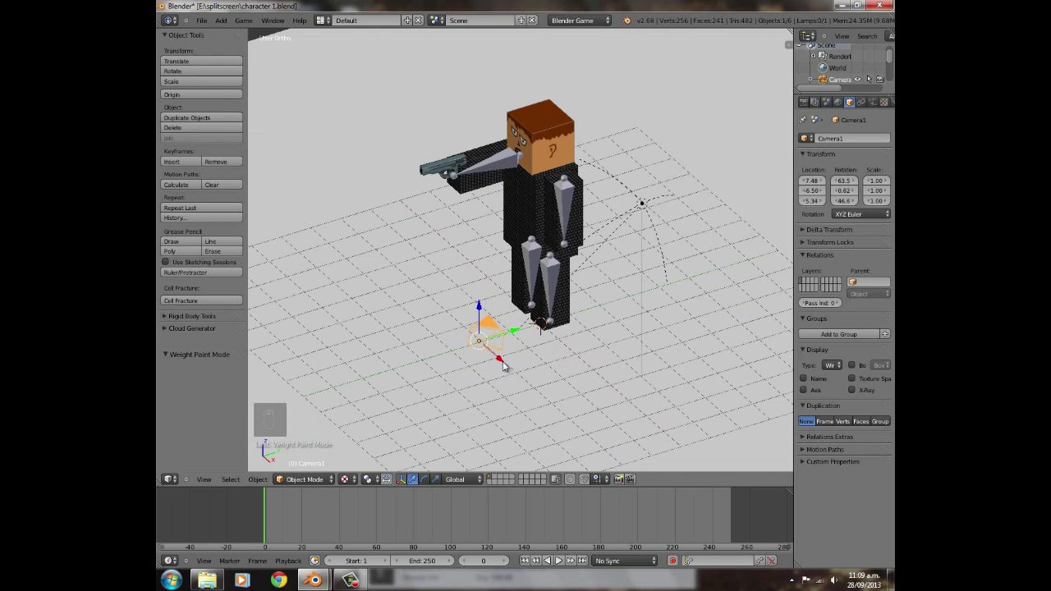
drag(503, 366, 393, 260)
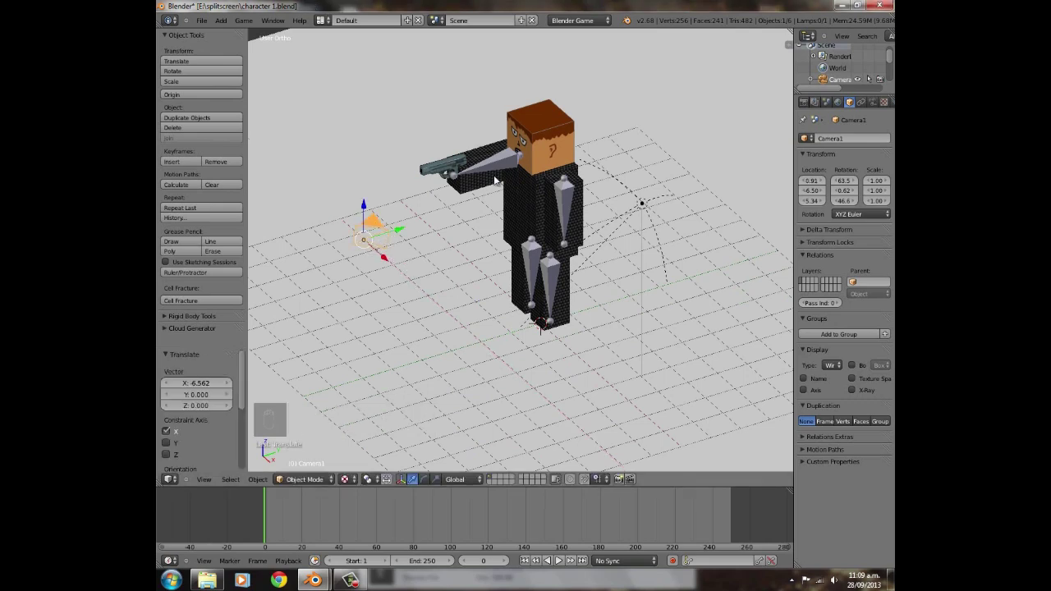
key(alt+r)
key(alt+g)
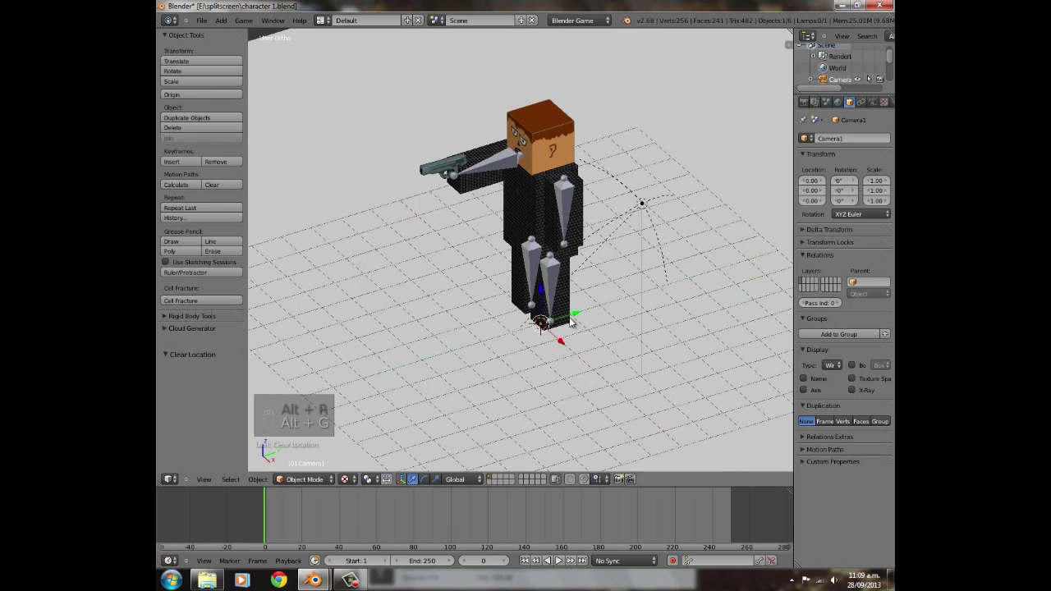
- Rotate Camera1 180° about global Z and raise it about 6.5 units along Z to the character's head
mouse_move(586, 368)
middle_down()
mouse_move(559, 329)
mouse_move(590, 350)
middle_up()
text(rz180)
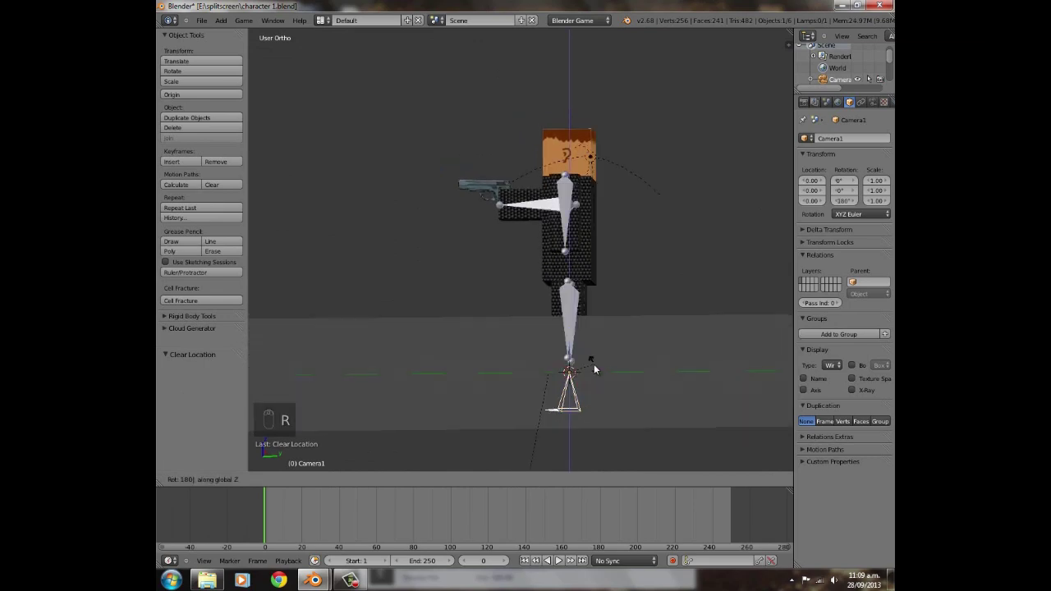
key(Return)
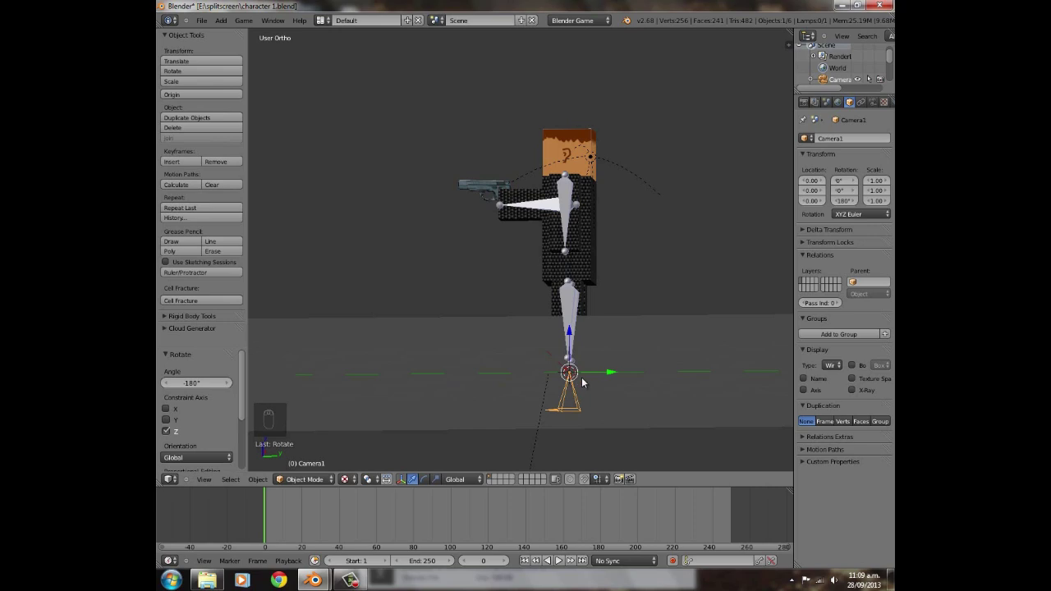
key(g)
key(z)
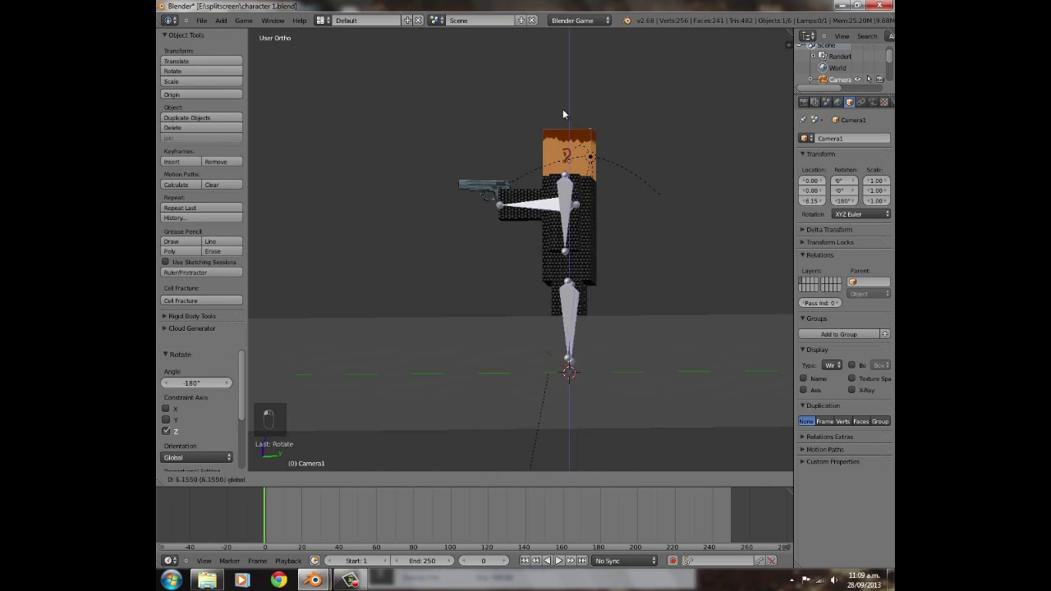
click(565, 108)
- Rotate Camera1 90° about the global X axis
key(r)
key(x)
text(90)
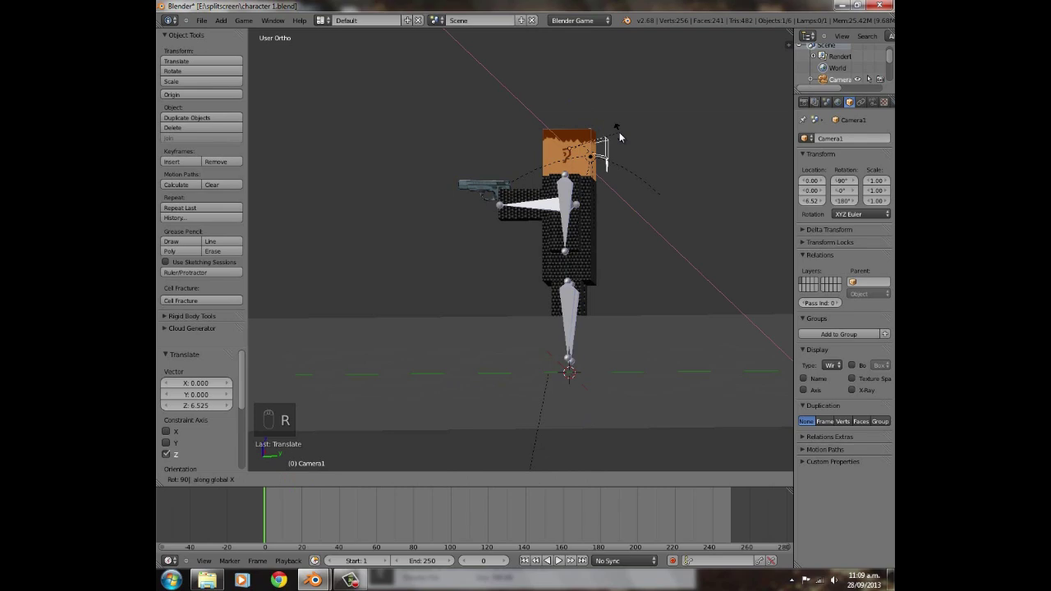
key(Return)
text(rz-180)
key(Return)
key(ctrl+z)
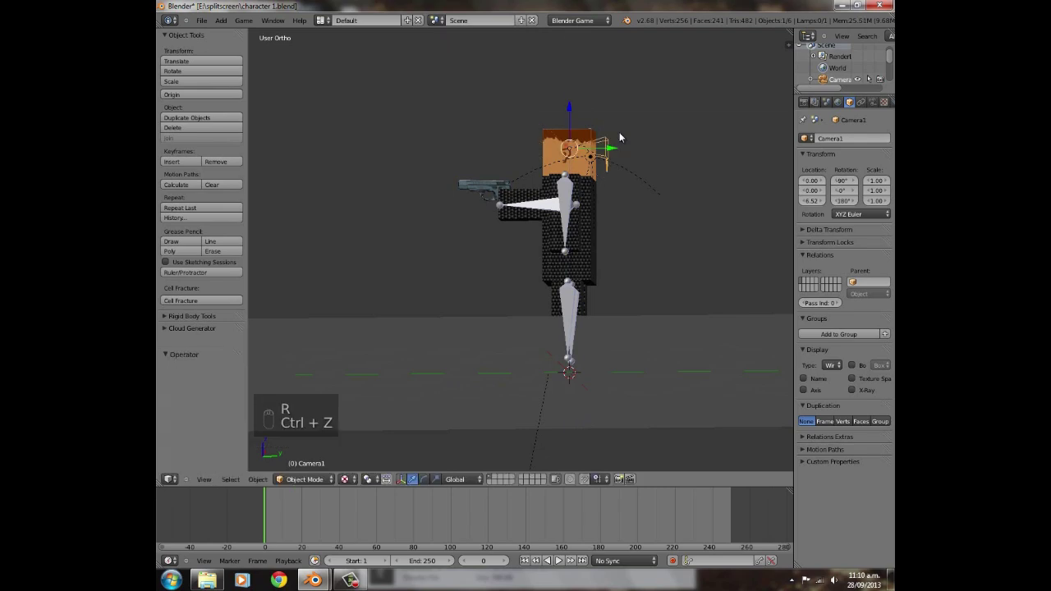
- Rotate Camera1 180° about global X so it looks out through the front of the character's face
text(rx180)
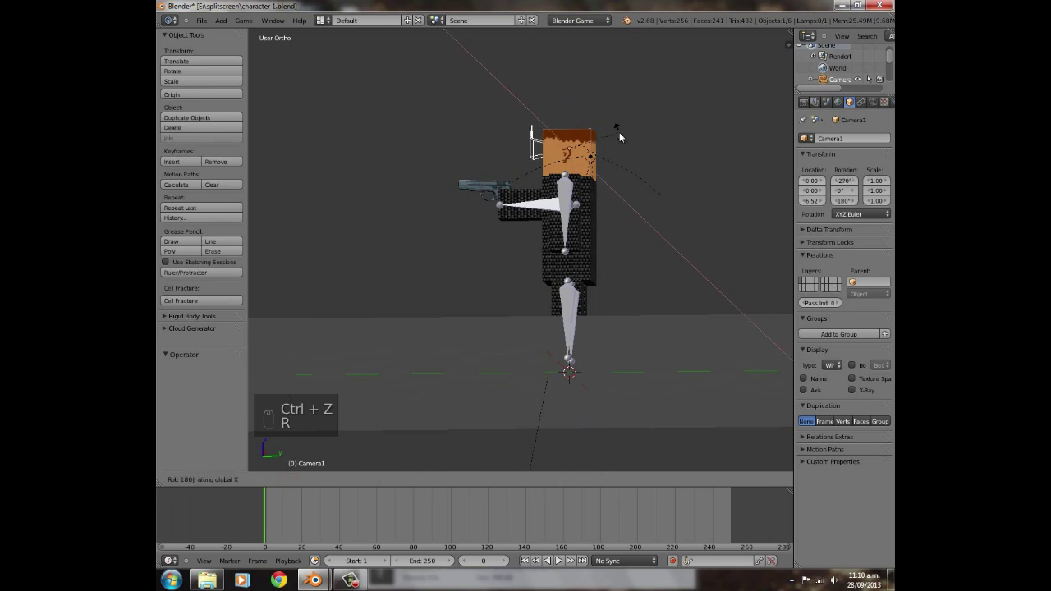
key(Return)
scroll(555, 140, up, 4)
scroll(555, 140, down, 2)
middle_drag(556, 141, 609, 185)
middle_drag(473, 132, 551, 117)
shift+middle_drag(397, 93, 632, 276)
scroll(532, 269, up, 3)
scroll(531, 269, up, 2)
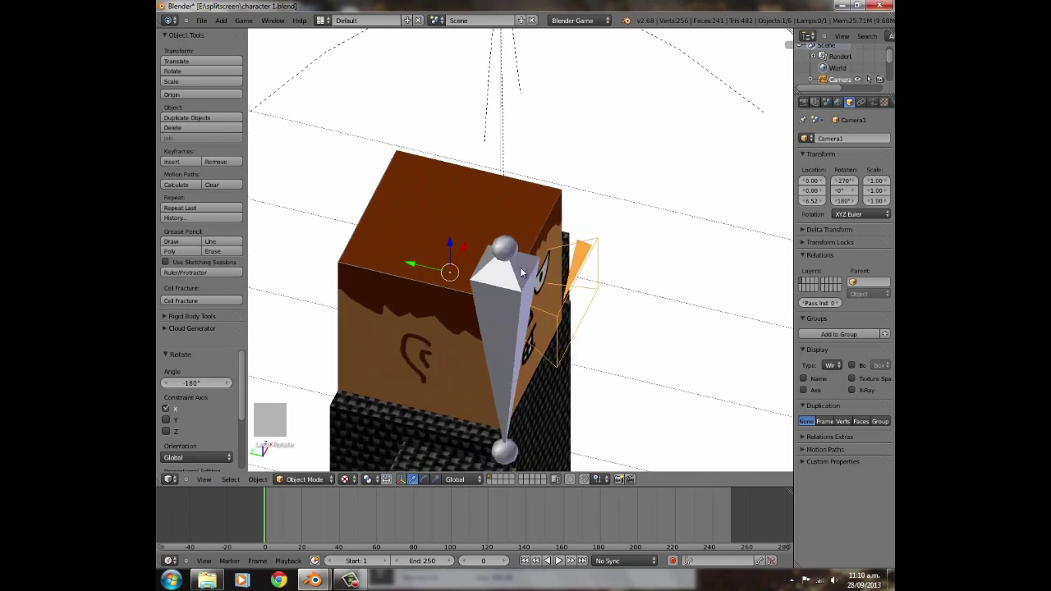
- Select the player mesh and examine the face material's backface culling option in its game settings
scroll(531, 269, down, 3)
middle_drag(531, 269, 513, 219)
scroll(593, 294, up, 3)
right_click(513, 219)
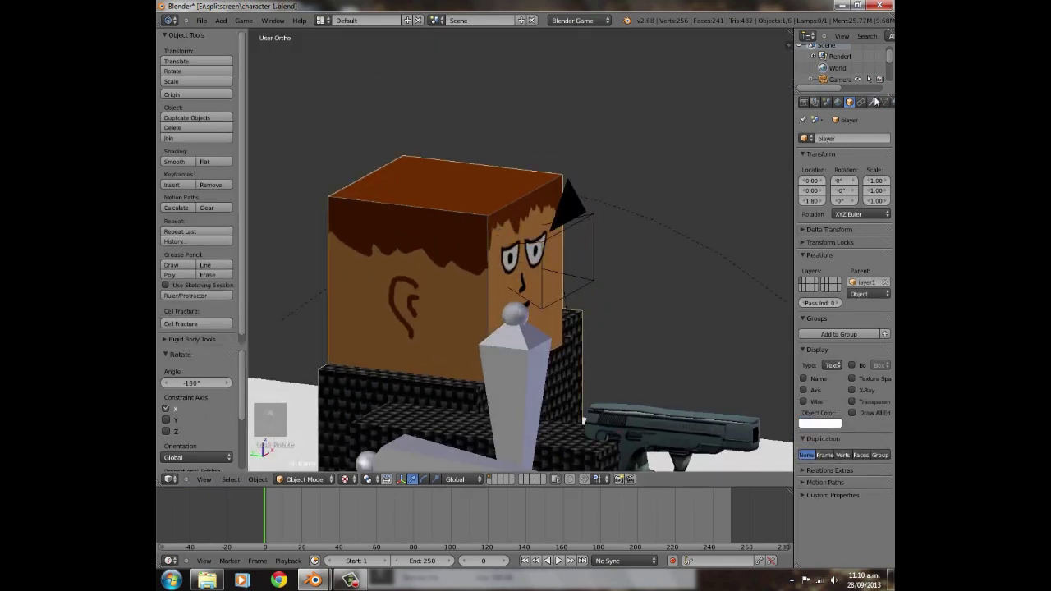
click(861, 102)
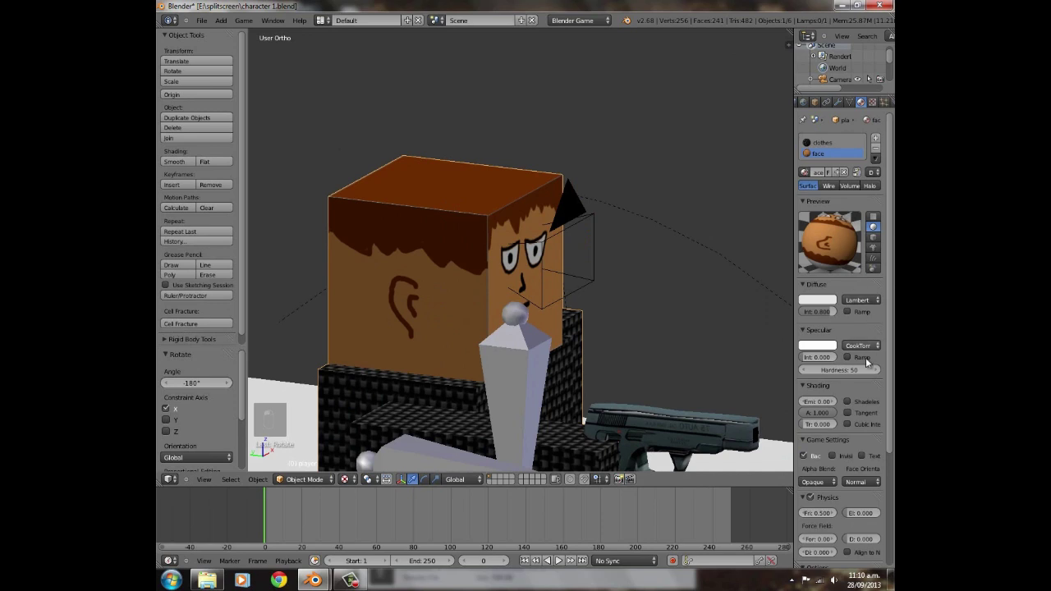
scroll(845, 376, down, 5)
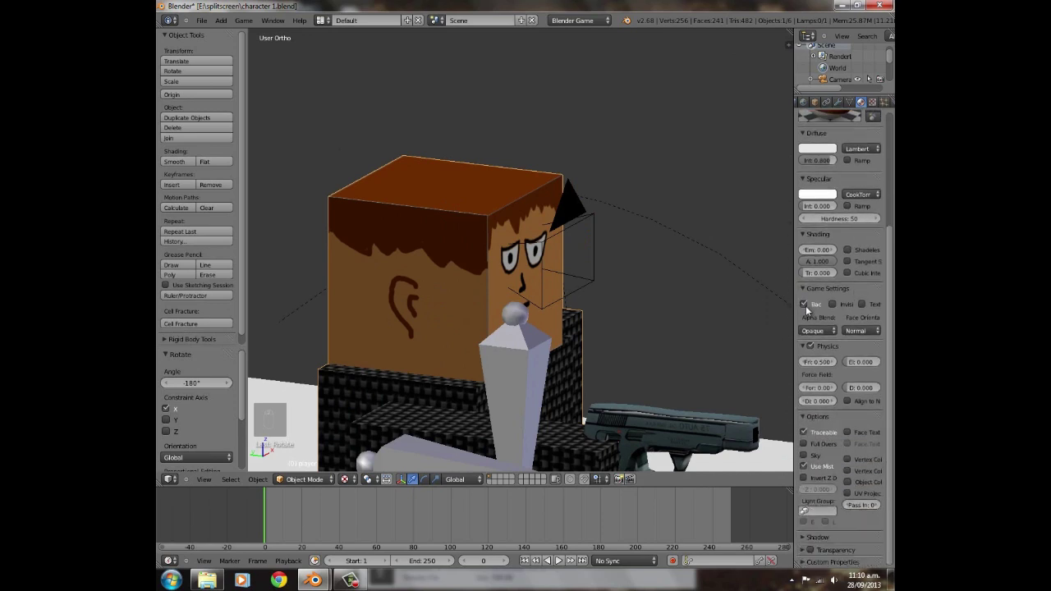
- Select Camera1, look through it, and test-run the game from its viewpoint
right_click(577, 202)
middle_drag(494, 242, 547, 249)
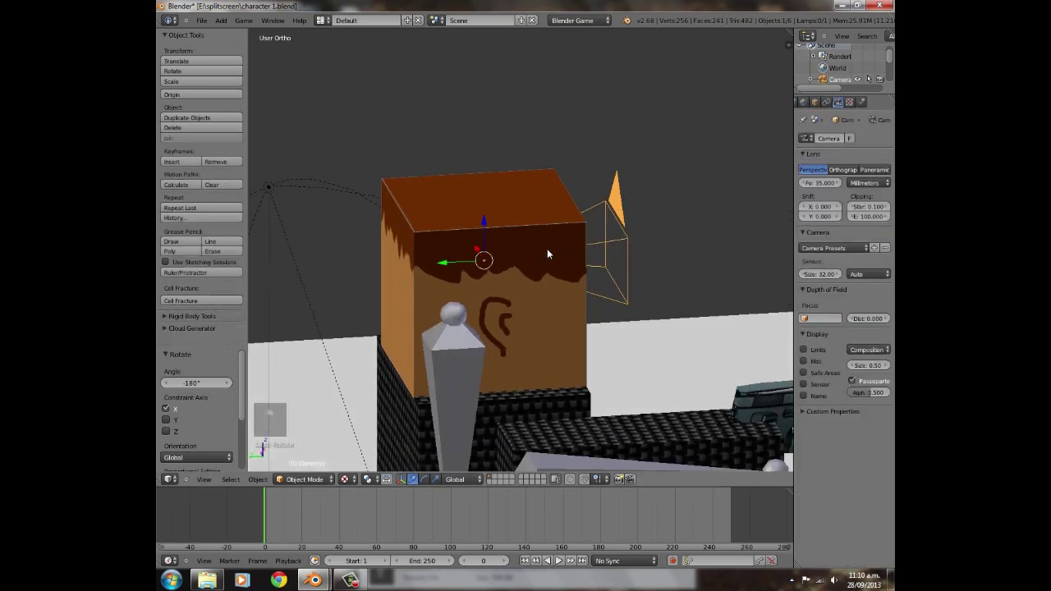
key(KP_0)
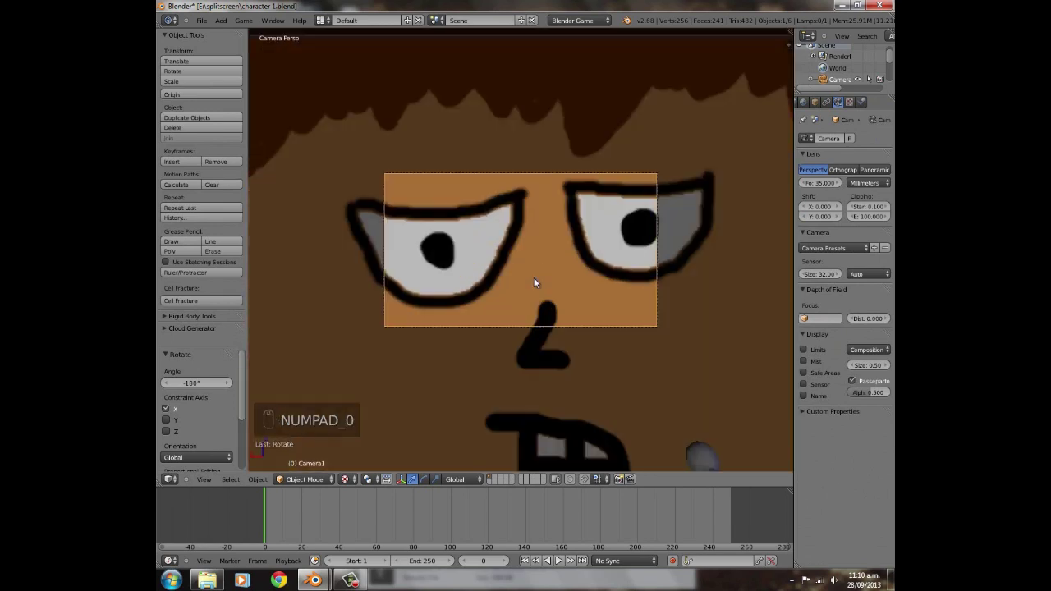
key(p)
key(p)
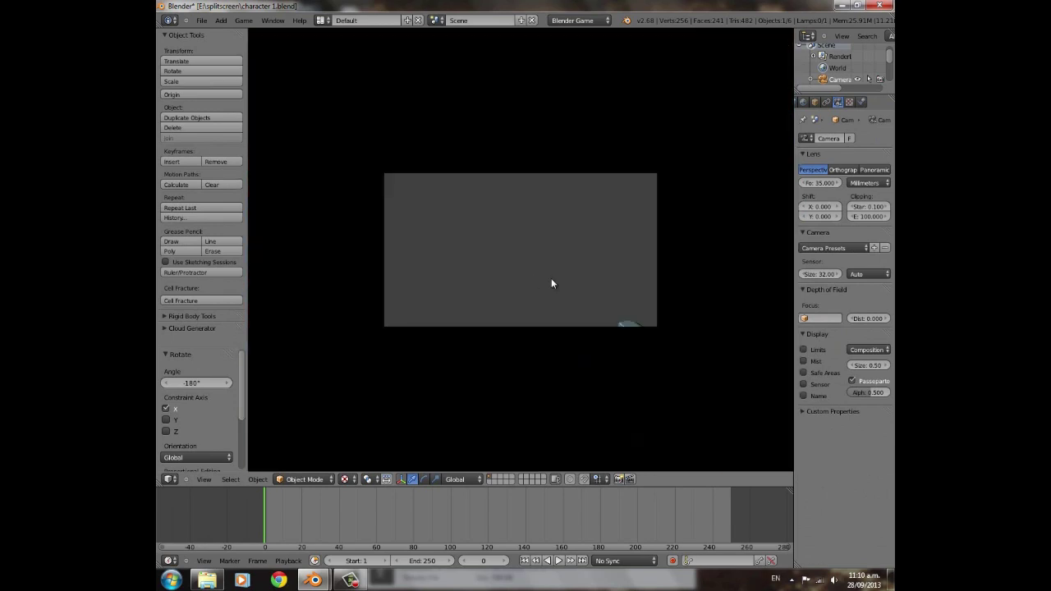
key(Escape)
- Set the camera's focal length to about 17.6 mm and shift Camera1 along Y, finishing with a move of about -0.7 units
middle_drag(570, 258, 611, 310)
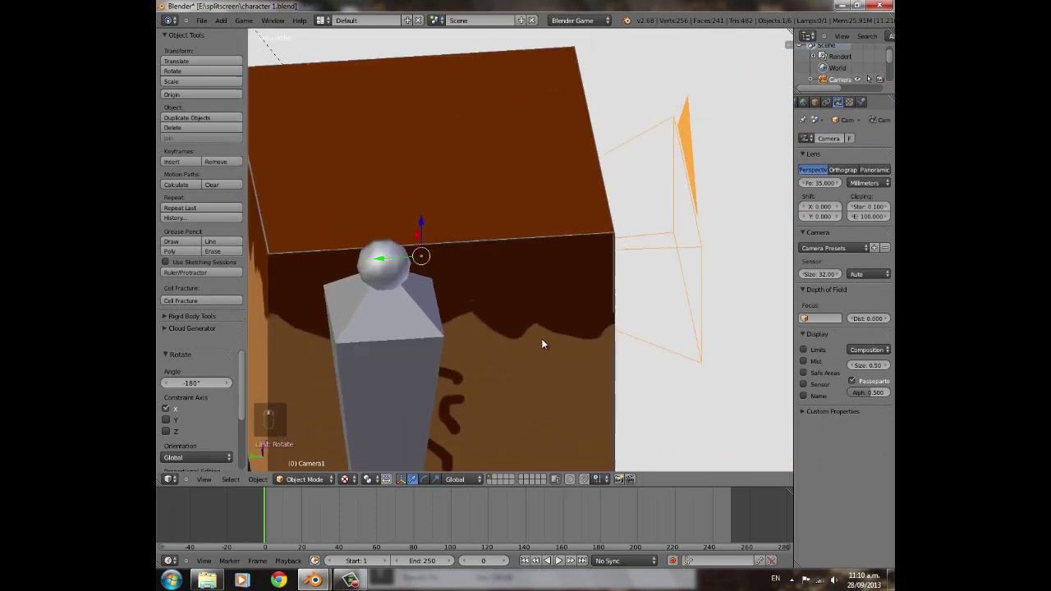
middle_drag(634, 288, 362, 243)
scroll(410, 232, down, 3)
drag(426, 239, 400, 236)
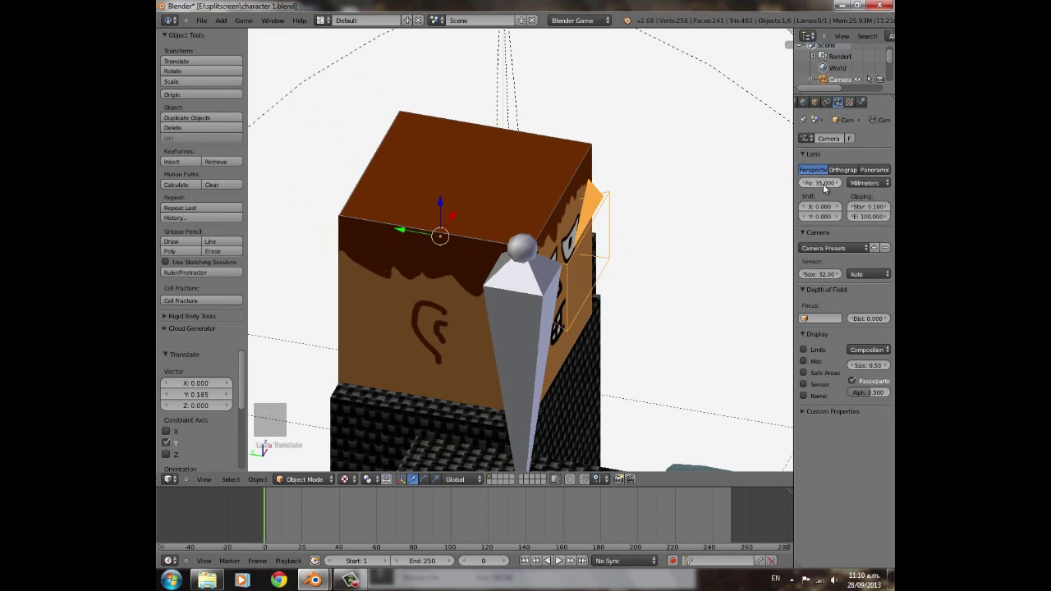
mouse_move(824, 189)
mouse_down()
mouse_move(794, 188)
mouse_move(825, 188)
mouse_up()
drag(397, 239, 491, 239)
- Look through Camera1 again and test-run the game with the widened lens
key(KP_0)
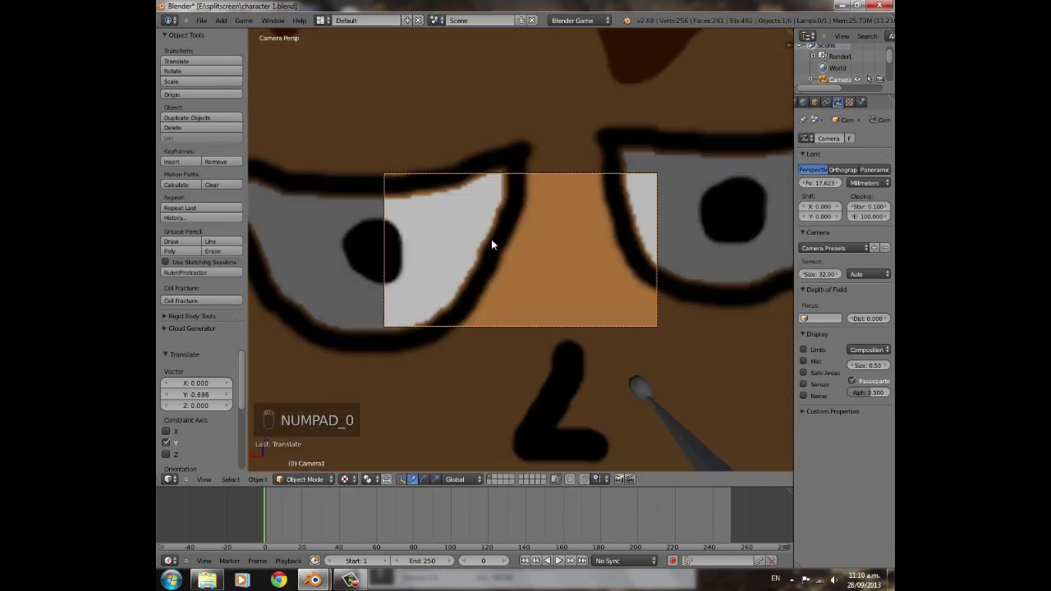
key(p)
key(p)
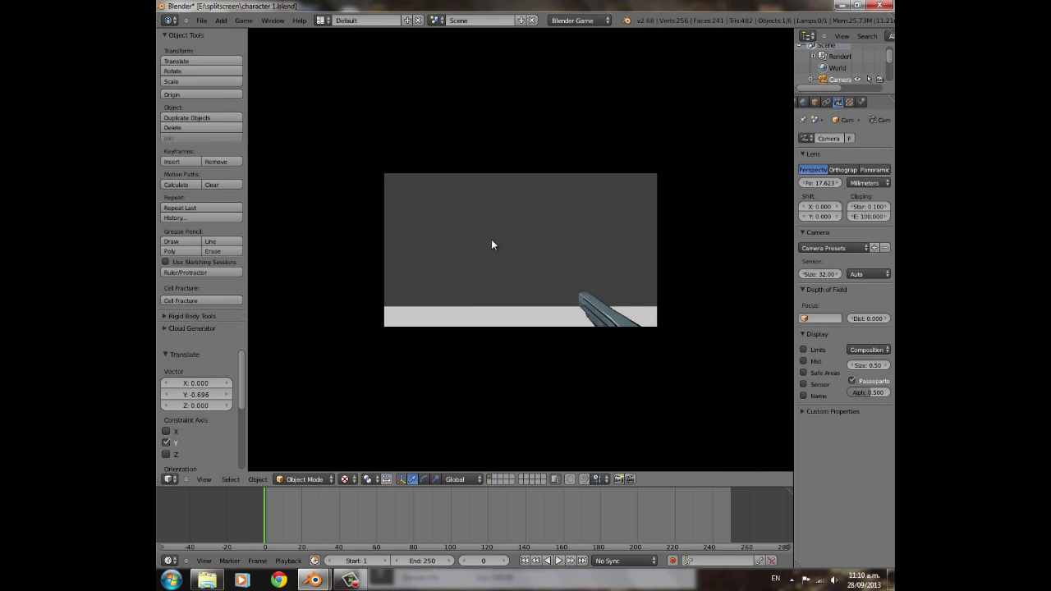
key(Escape)
- Set the camera's focal length to 35 mm
middle_drag(517, 244, 452, 257)
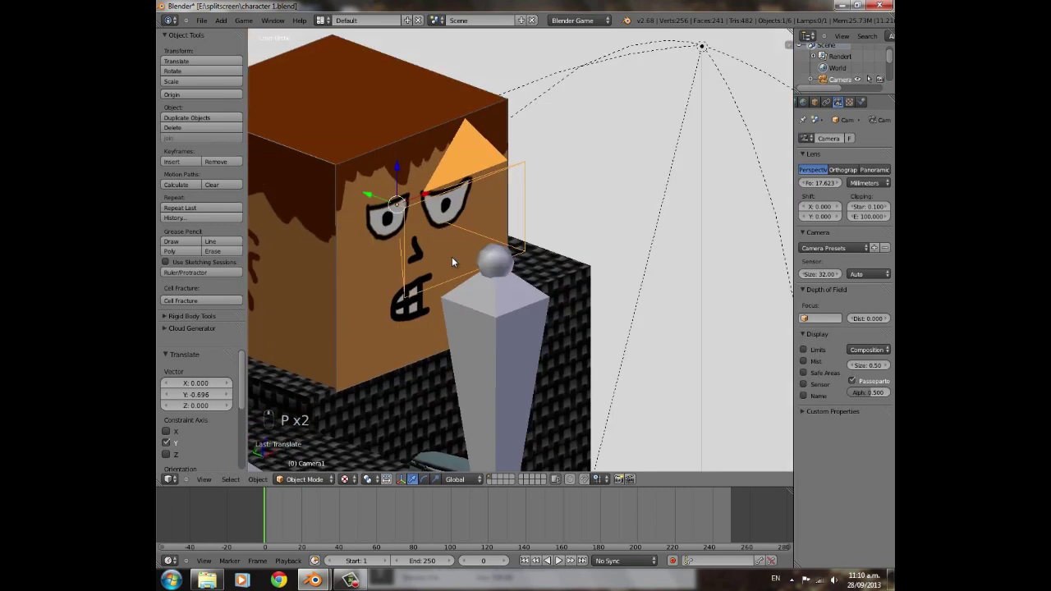
scroll(452, 257, down, 3)
click(820, 184)
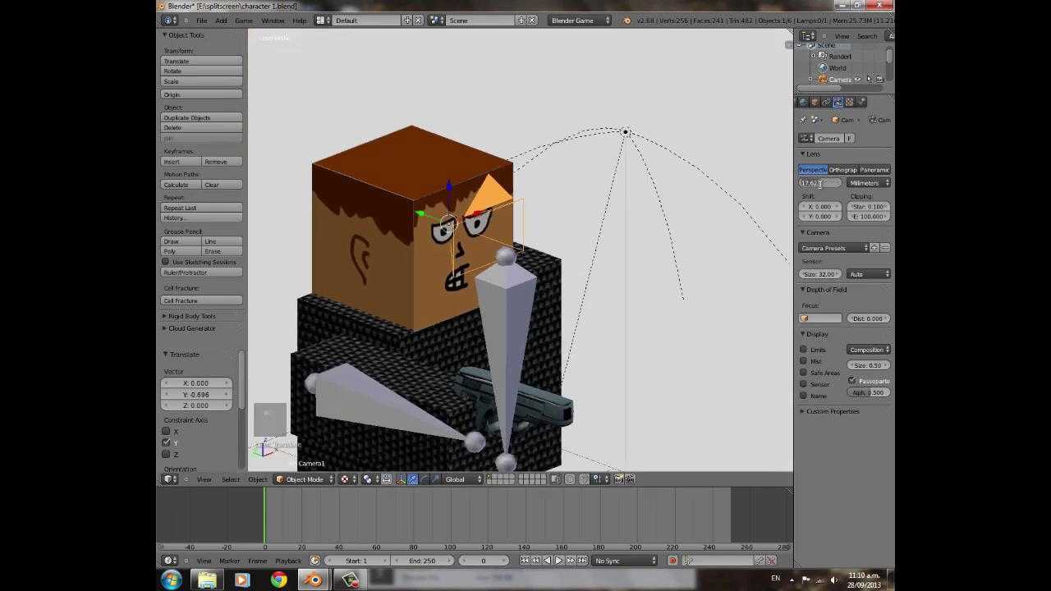
text(35)
key(Return)
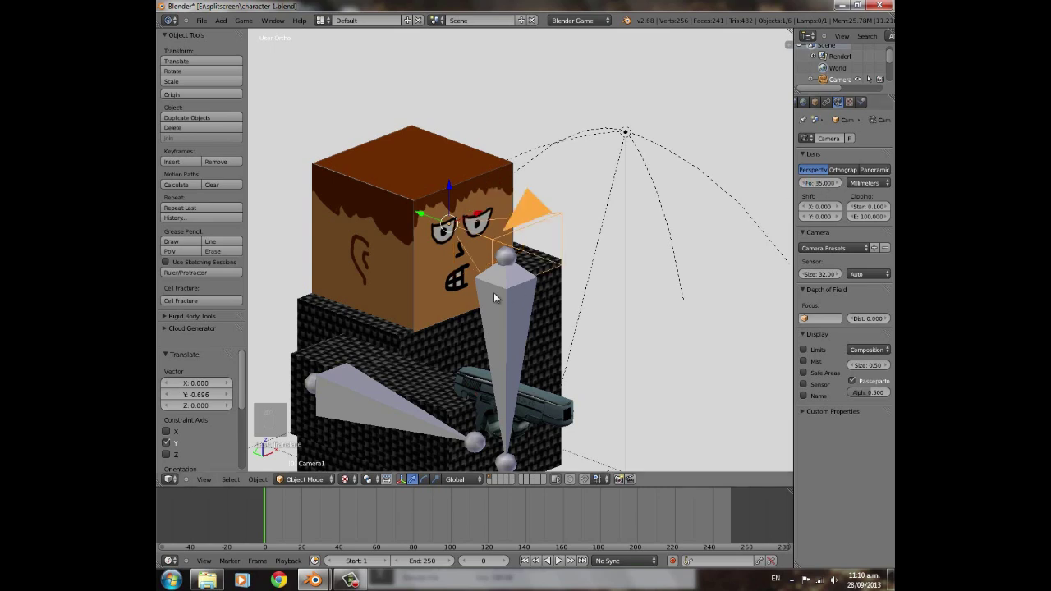
- Move Camera1 back along Y inside the character's head and lower it about 0.24 units along Z
scroll(494, 293, up, 3)
middle_drag(493, 292, 426, 261)
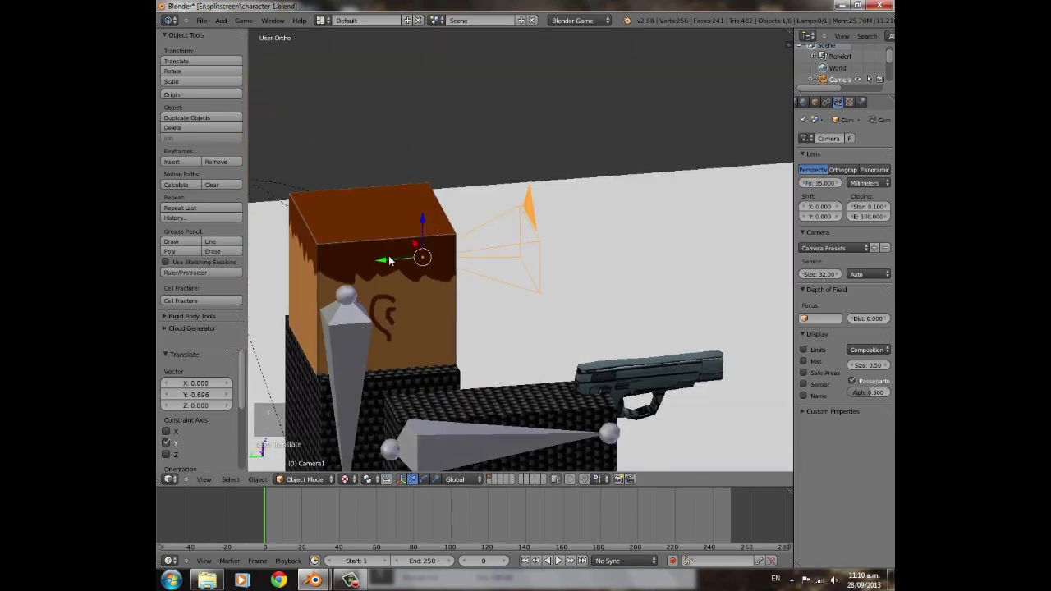
key(g)
key(y)
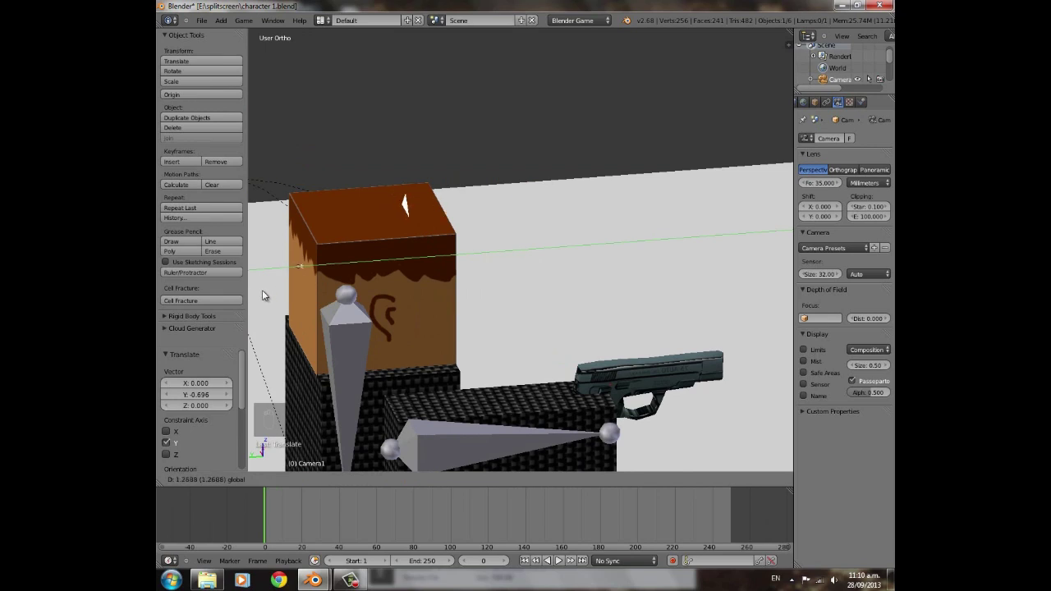
drag(268, 290, 285, 292)
middle_drag(287, 290, 326, 270)
drag(317, 215, 317, 239)
- Set the camera's focal length to about 31.5 mm and test-run the game through Camera1
drag(821, 182, 811, 191)
middle_drag(365, 245, 433, 242)
key(KP_0)
scroll(443, 247, up, 4)
scroll(465, 270, down, 1)
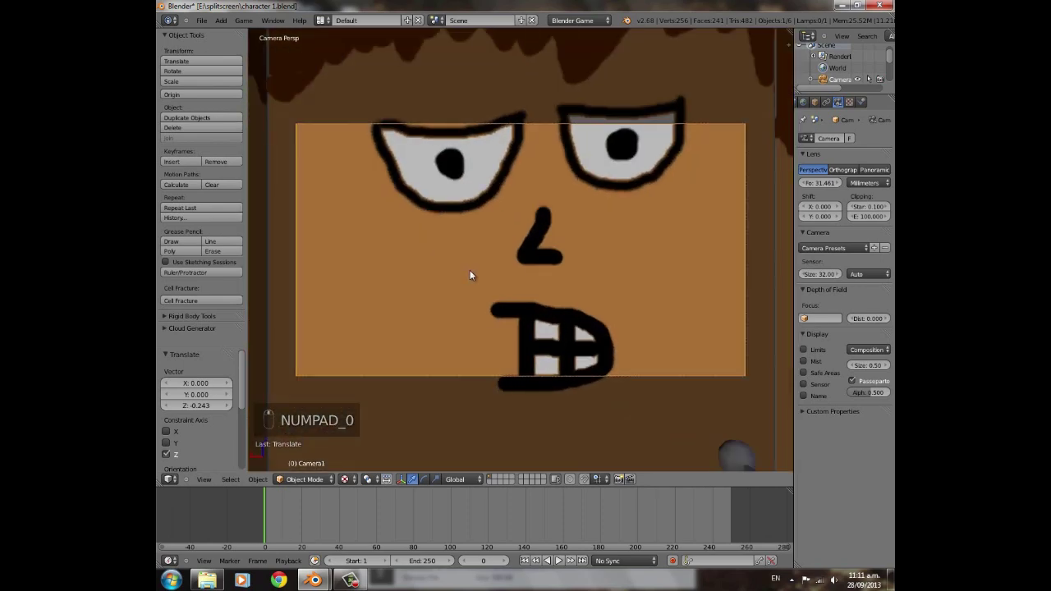
key(p)
key(Escape)
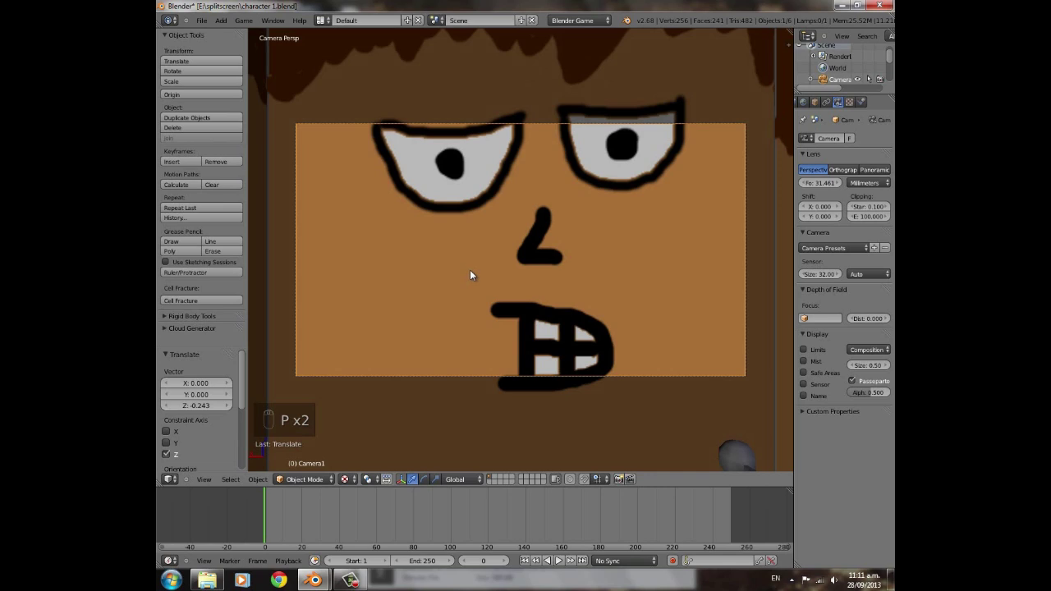
- Set Camera1's focal length to 25 mm
click(821, 184)
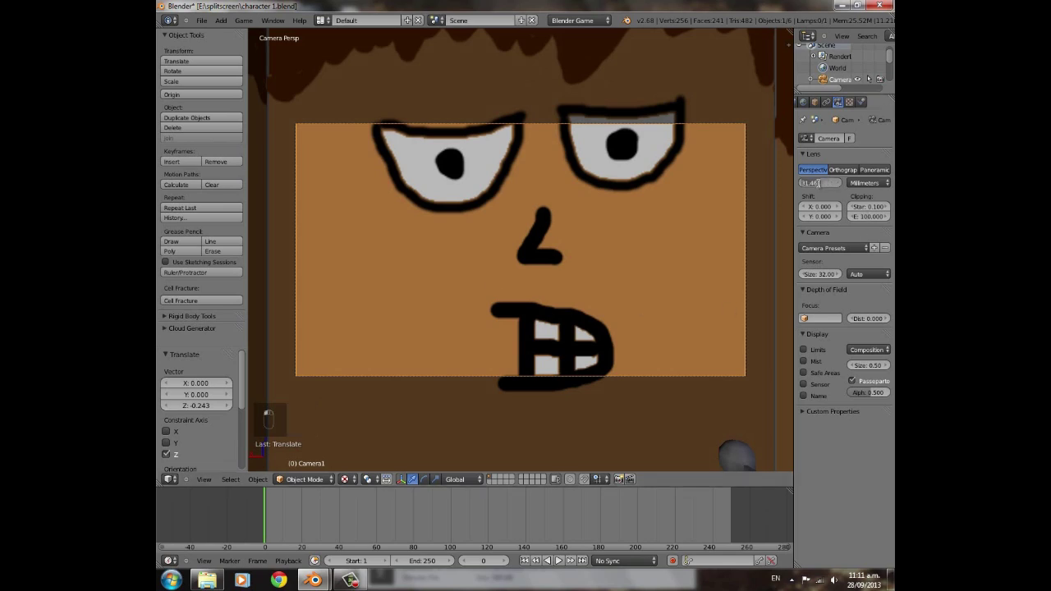
text(25)
key(Return)
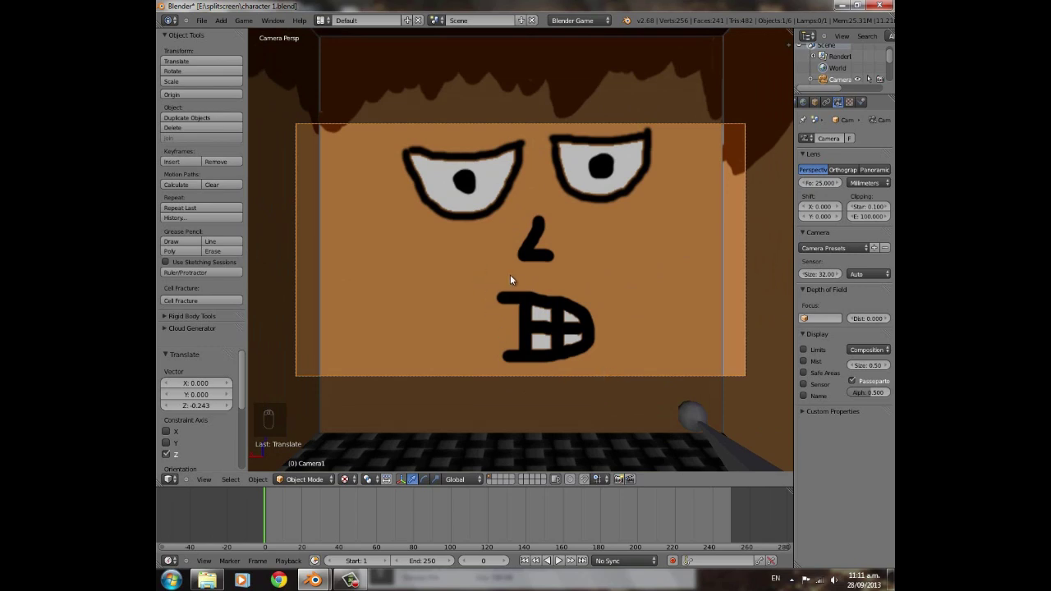
- Use Fly navigation in the camera view to bring the pistol into frame and preview the game
key(shift+f)
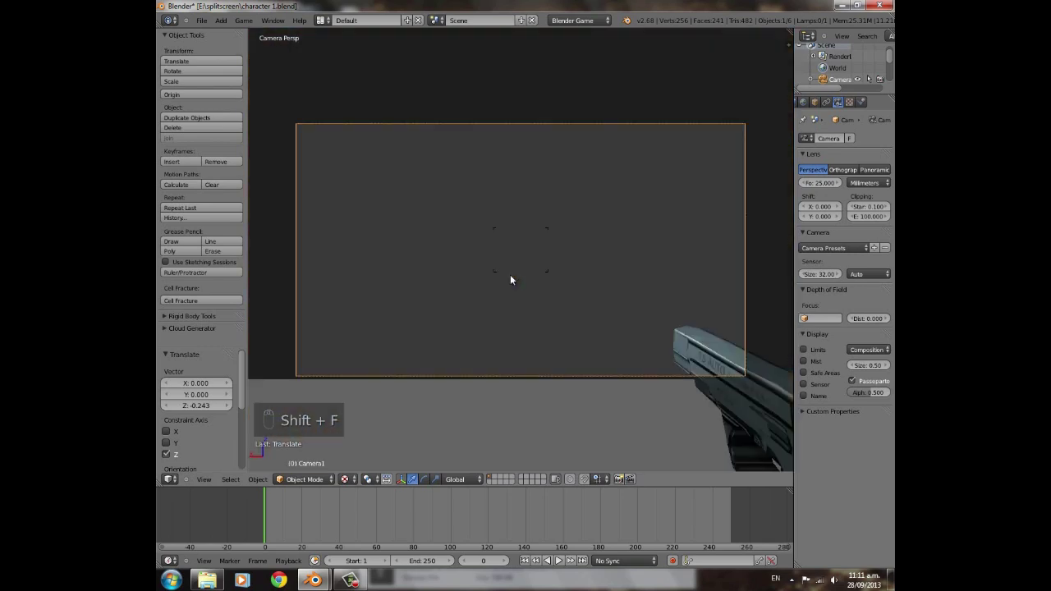
scroll(510, 275, down, 3)
key(shift+f)
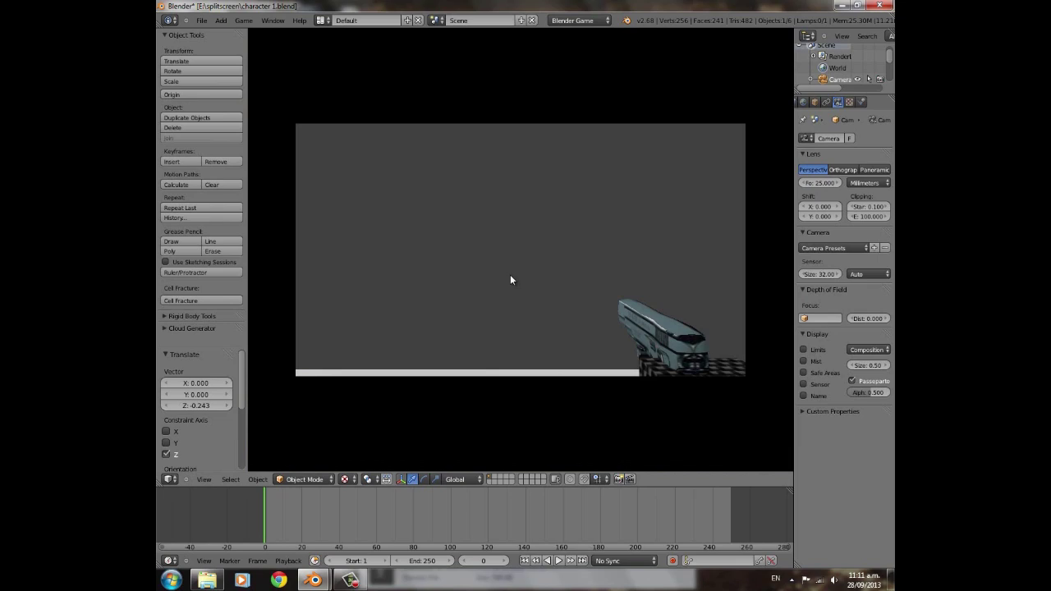
- Move player1's pistol-arm bone about 0.07 units along X and switch to the camera view
key(Escape)
middle_drag(554, 298, 662, 368)
right_click(646, 418)
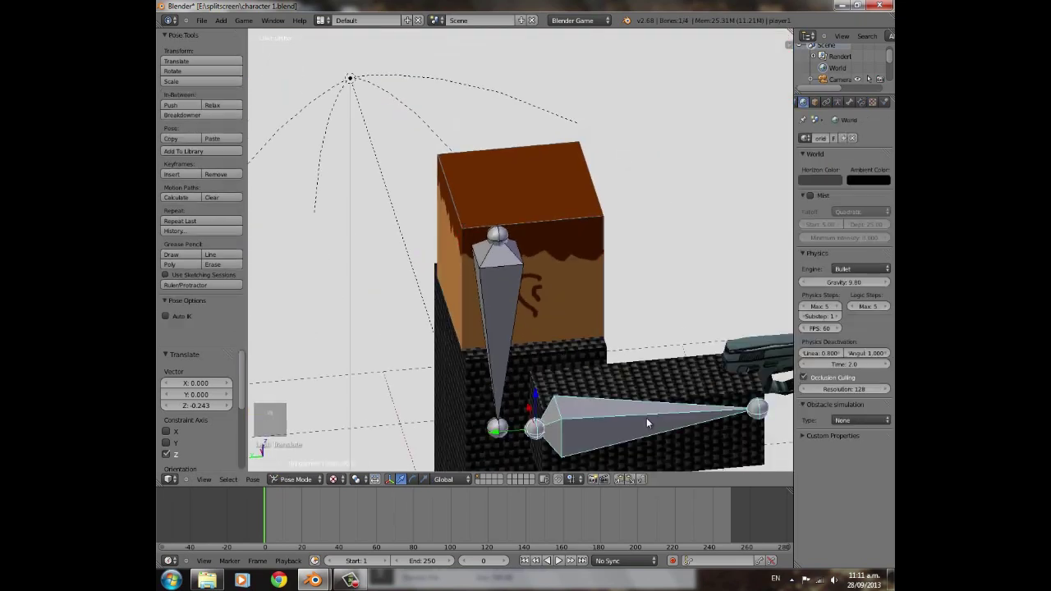
scroll(647, 418, down, 2)
middle_drag(563, 406, 668, 435)
drag(571, 309, 539, 297)
key(KP_0)
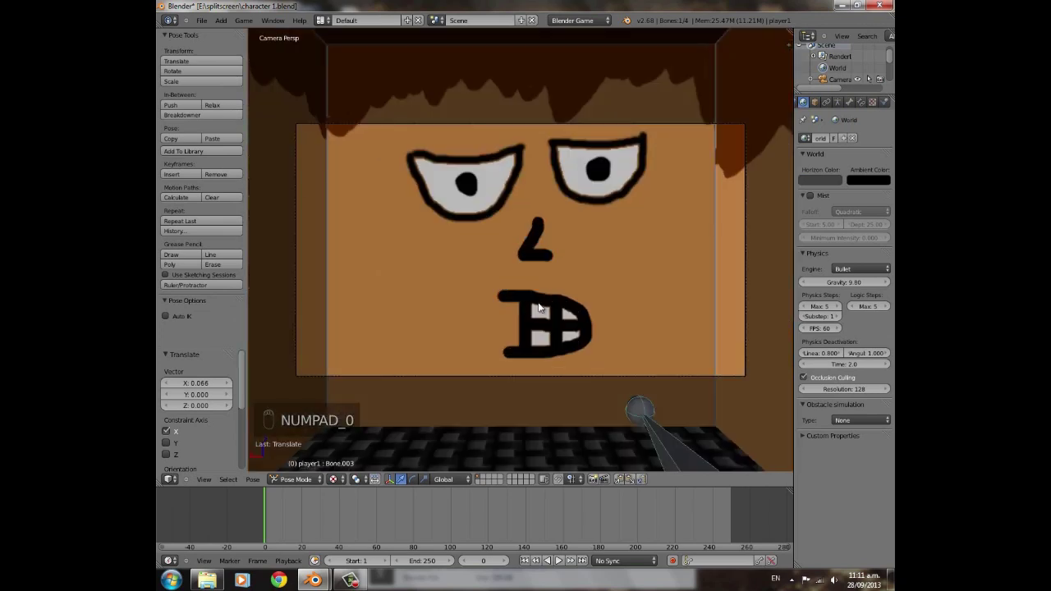
- Return the armature to Object Mode and test-run the game through Camera1
key(p)
key(p)
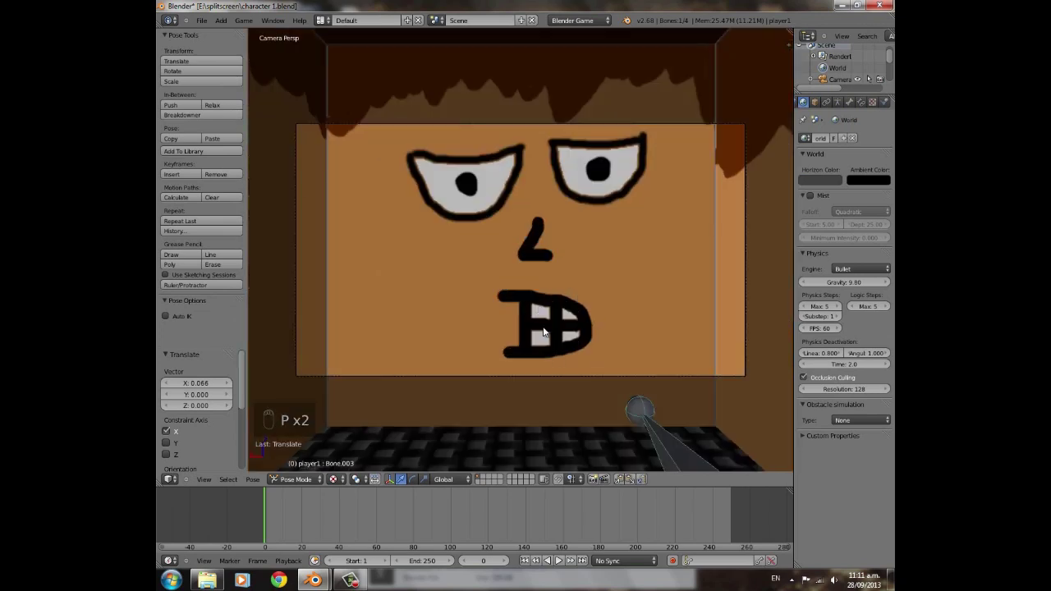
click(296, 480)
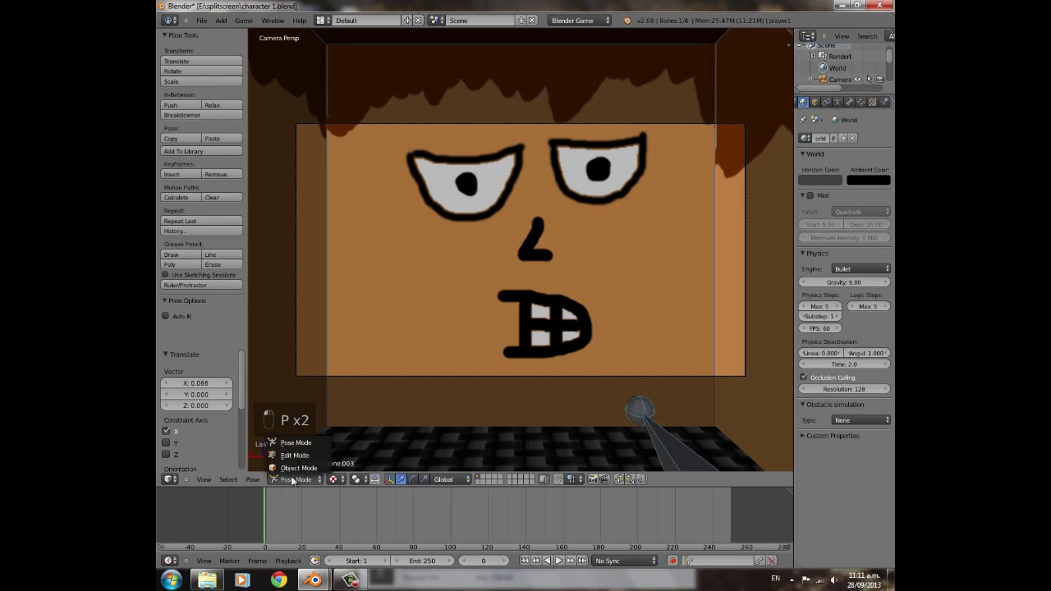
click(291, 466)
key(p)
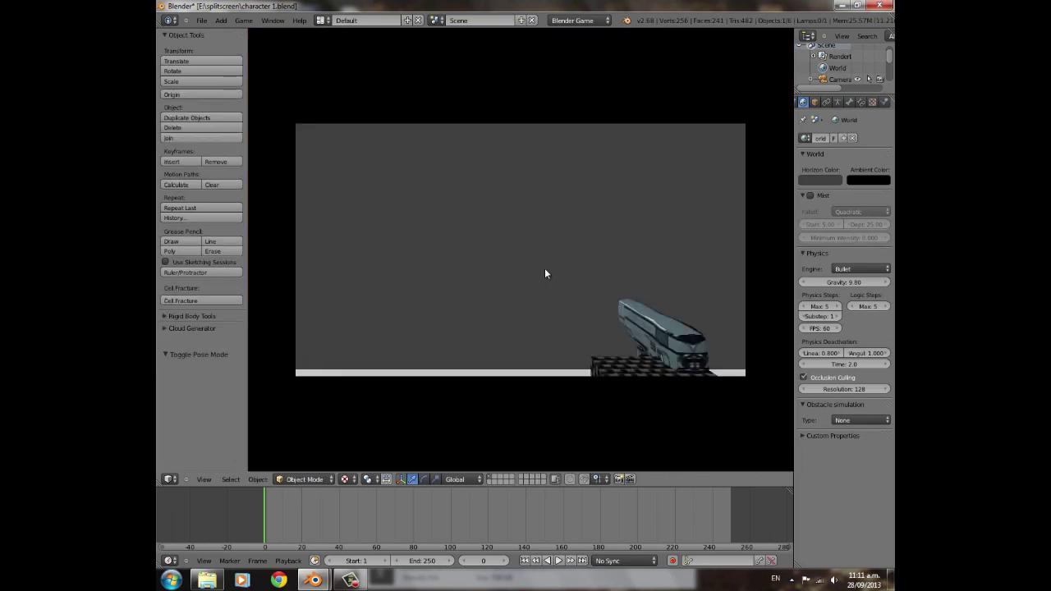
key(Escape)
- In Pose Mode, move the pistol-arm bone about -0.48 units along Y
middle_drag(651, 445, 629, 379)
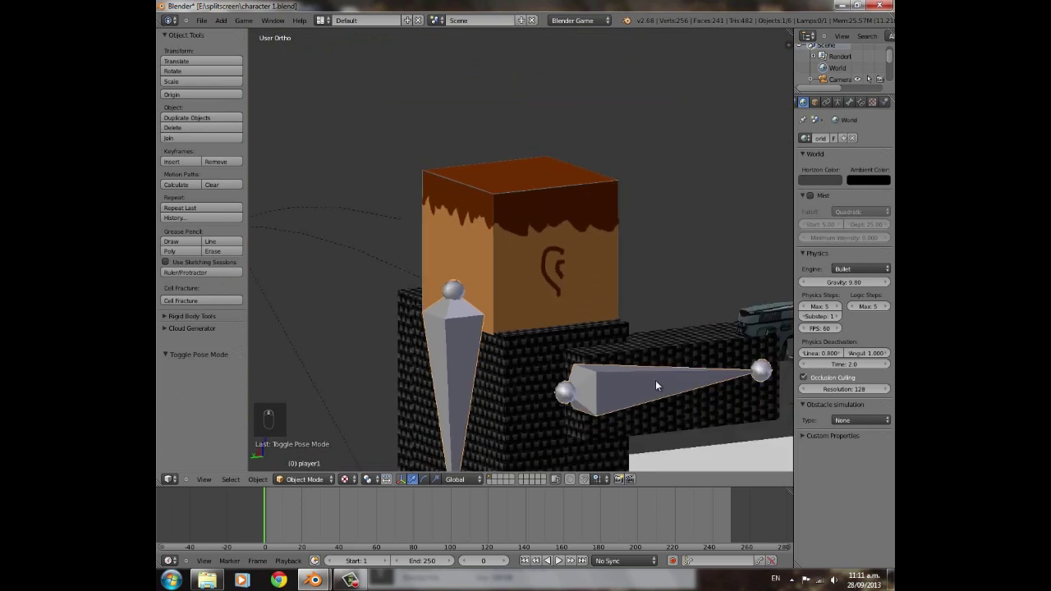
click(304, 478)
click(300, 441)
drag(531, 400, 572, 374)
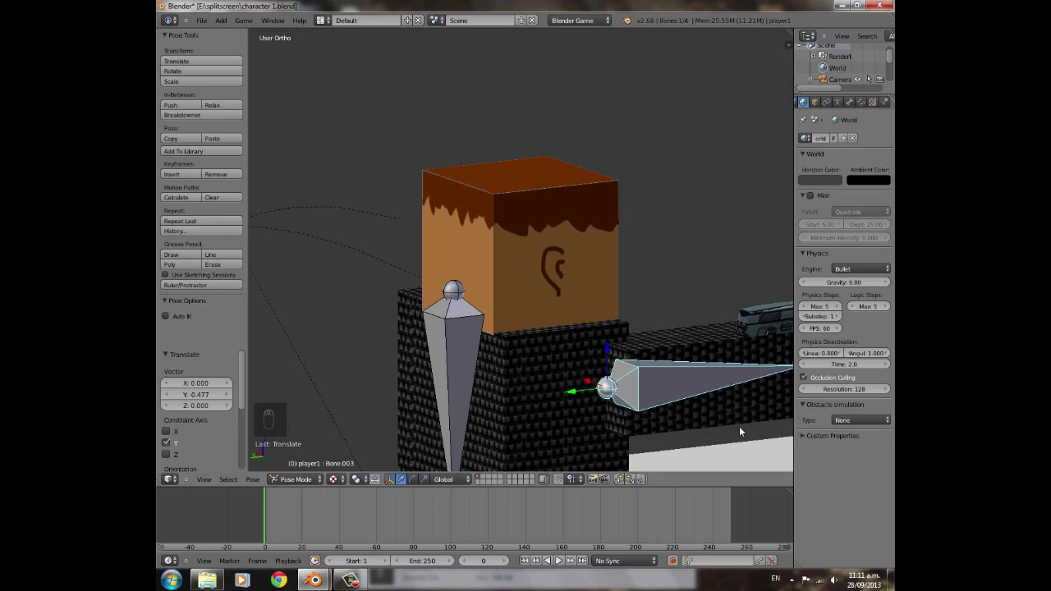
scroll(738, 427, down, 5)
middle_drag(733, 441, 620, 359)
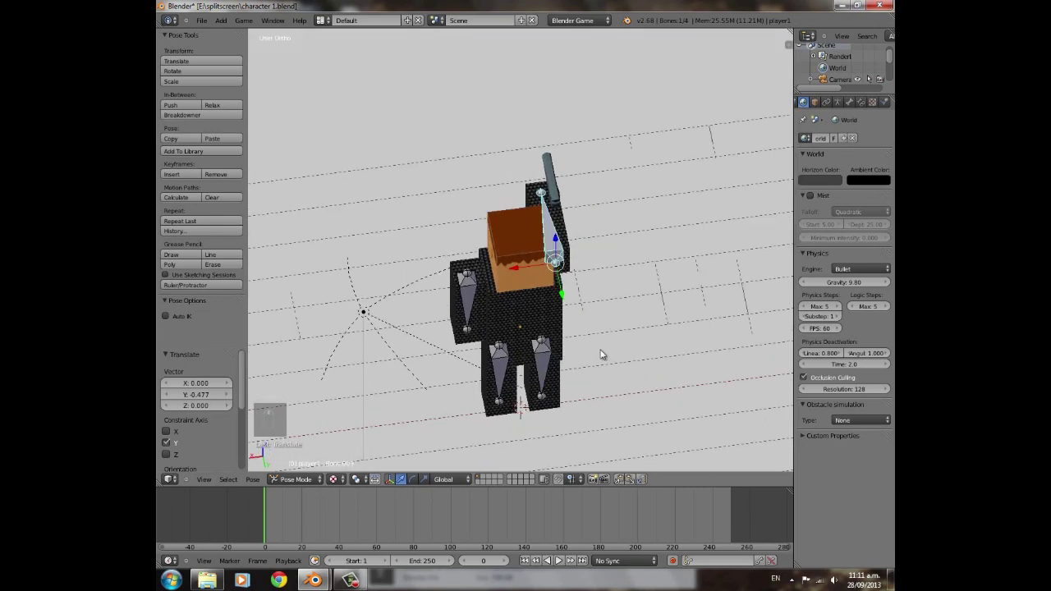
middle_drag(602, 217, 645, 271)
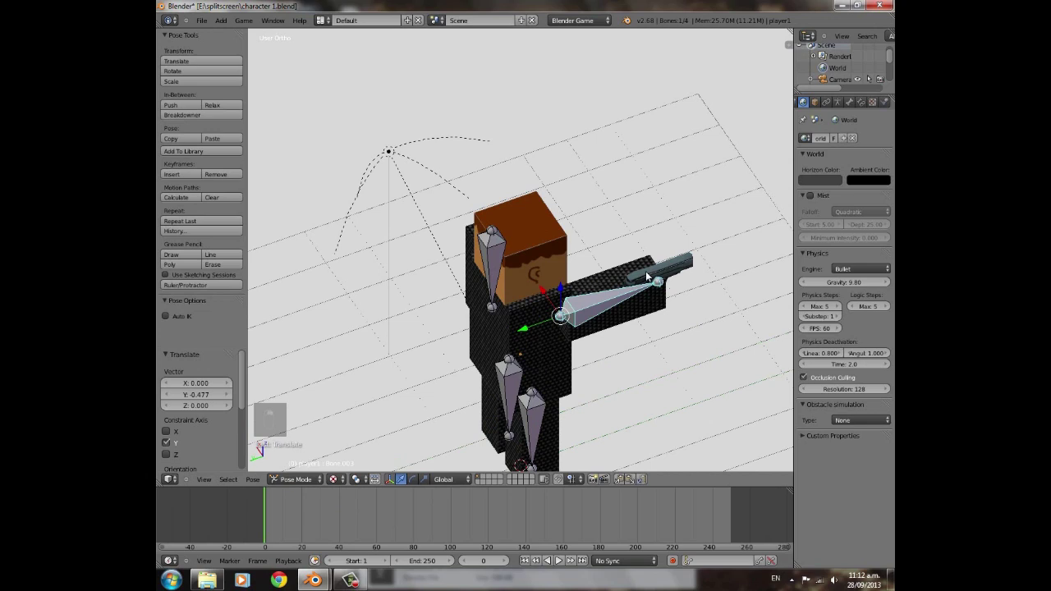
- Move the pistol about 0.29 units along X and about -0.39 units along Y
right_click(681, 262)
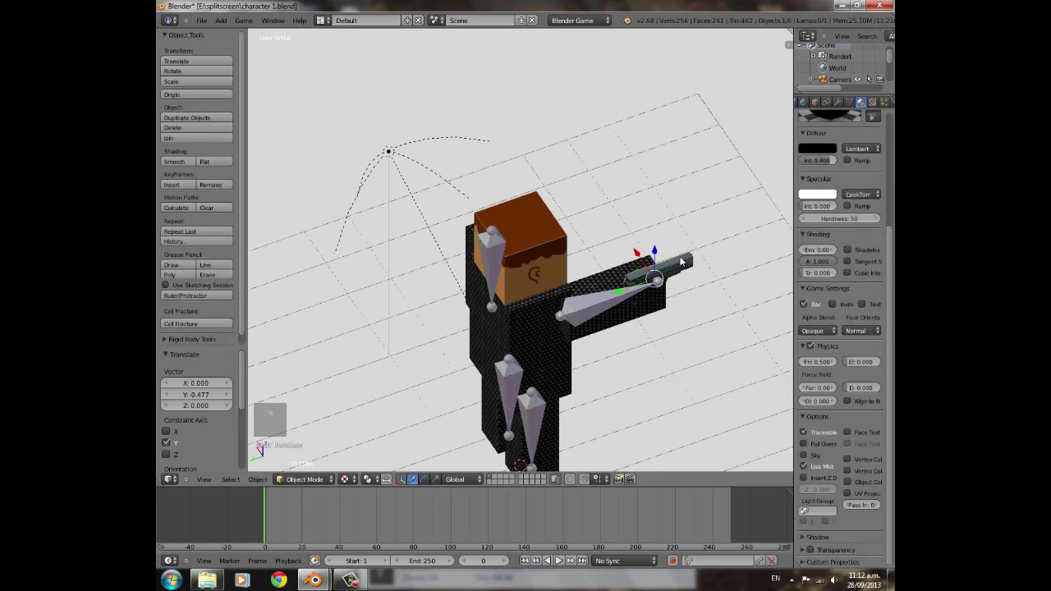
key(g)
key(x)
click(631, 250)
key(g)
key(y)
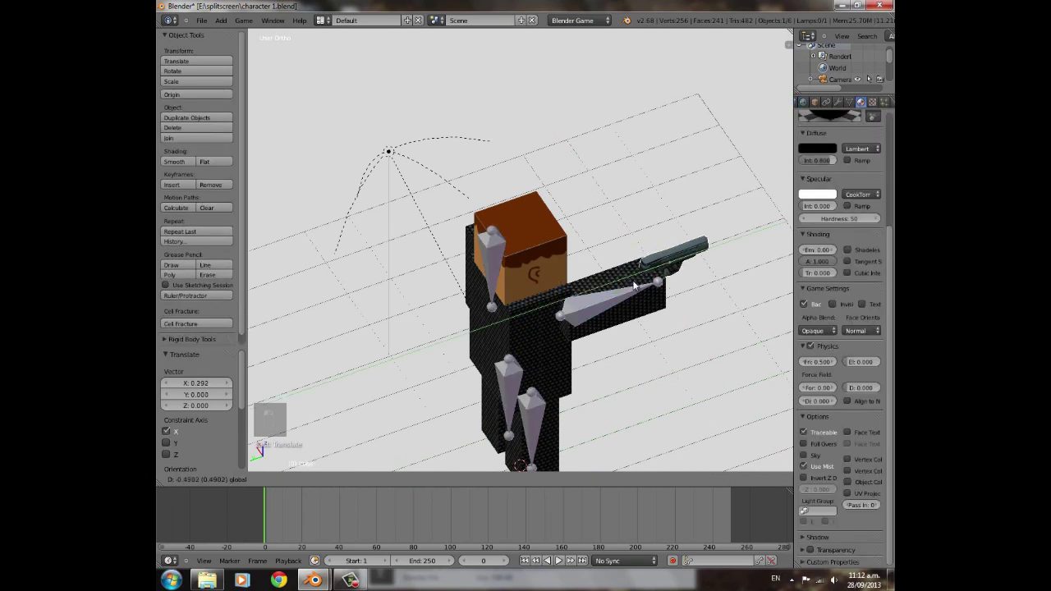
click(623, 280)
- Preview the game from the camera view to check the repositioned pistol and arm
key(KP_0)
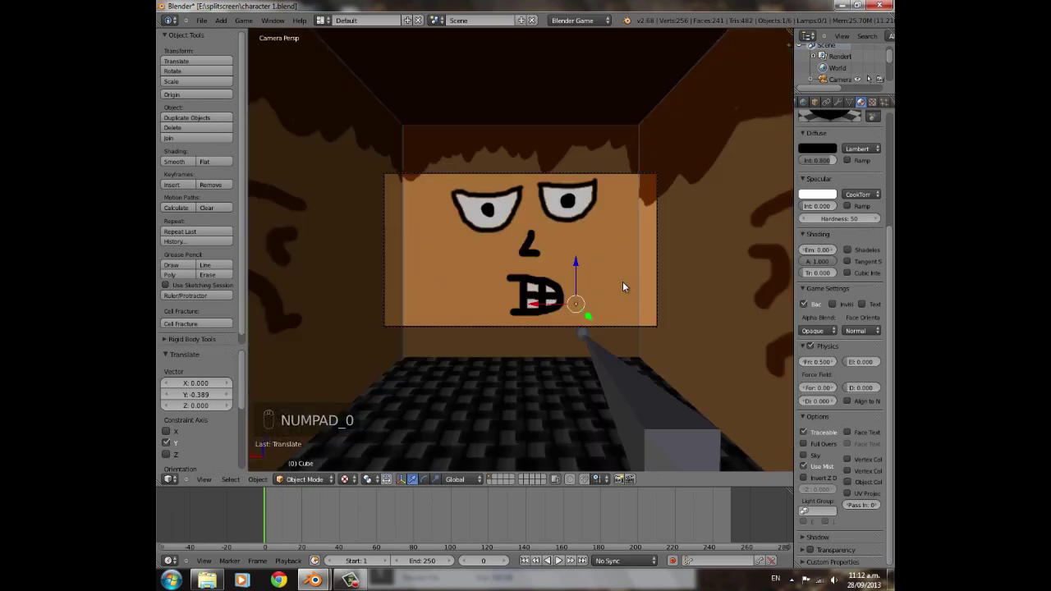
key(p)
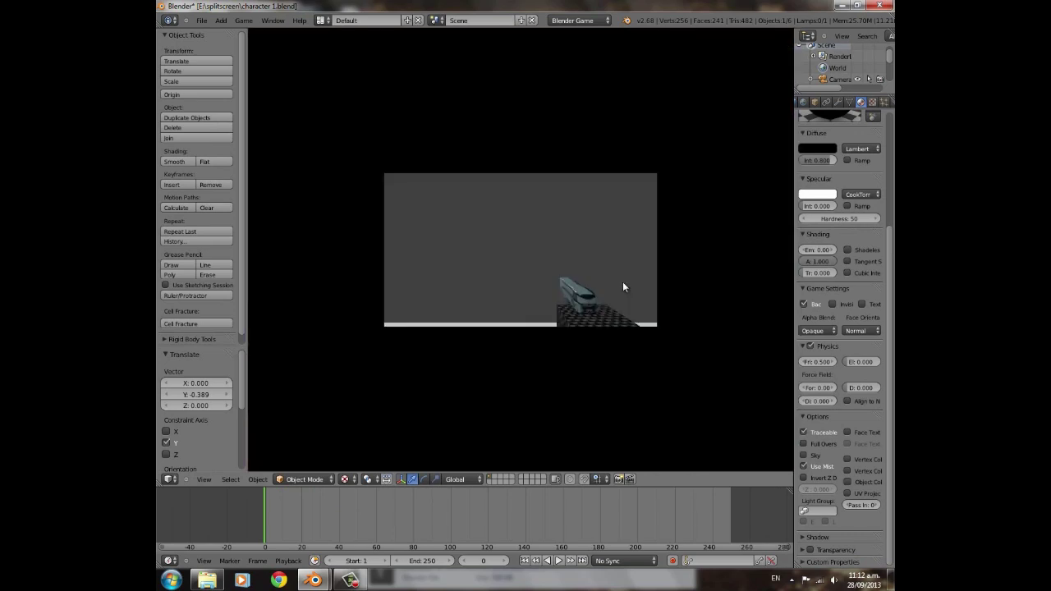
key(Escape)
- Display the scene in wireframe and select Camera1 inside the character's head
scroll(619, 287, up, 2)
middle_drag(619, 286, 561, 300)
scroll(493, 297, down, 6)
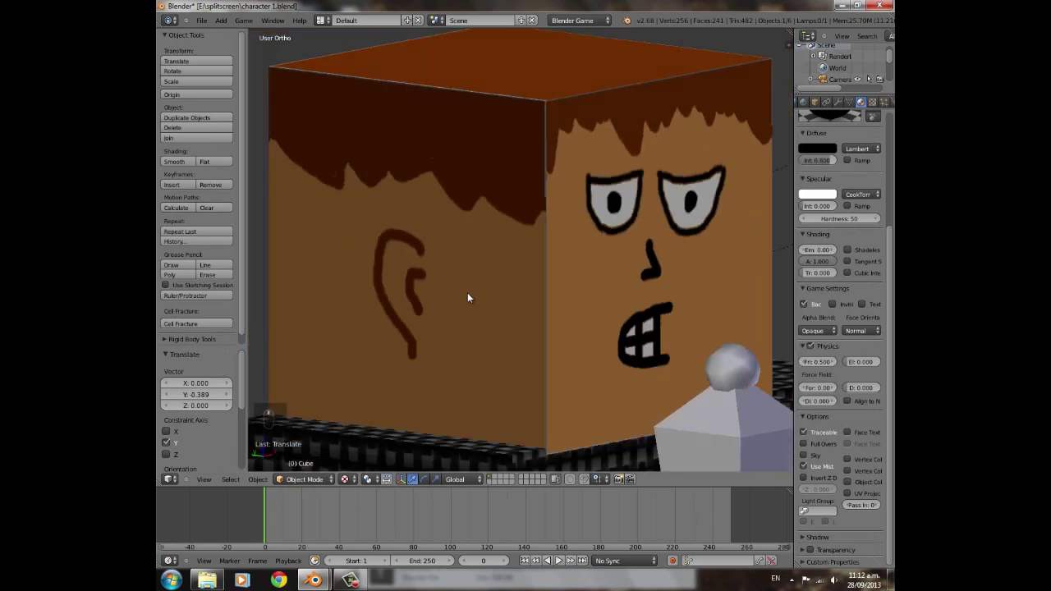
key(z)
middle_drag(535, 246, 544, 270)
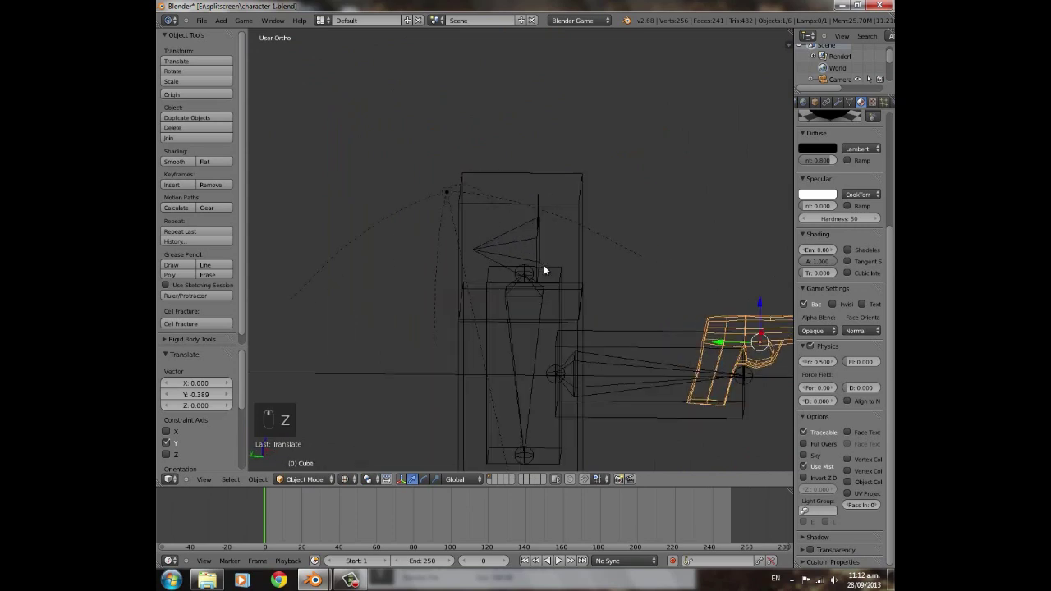
right_click(542, 218)
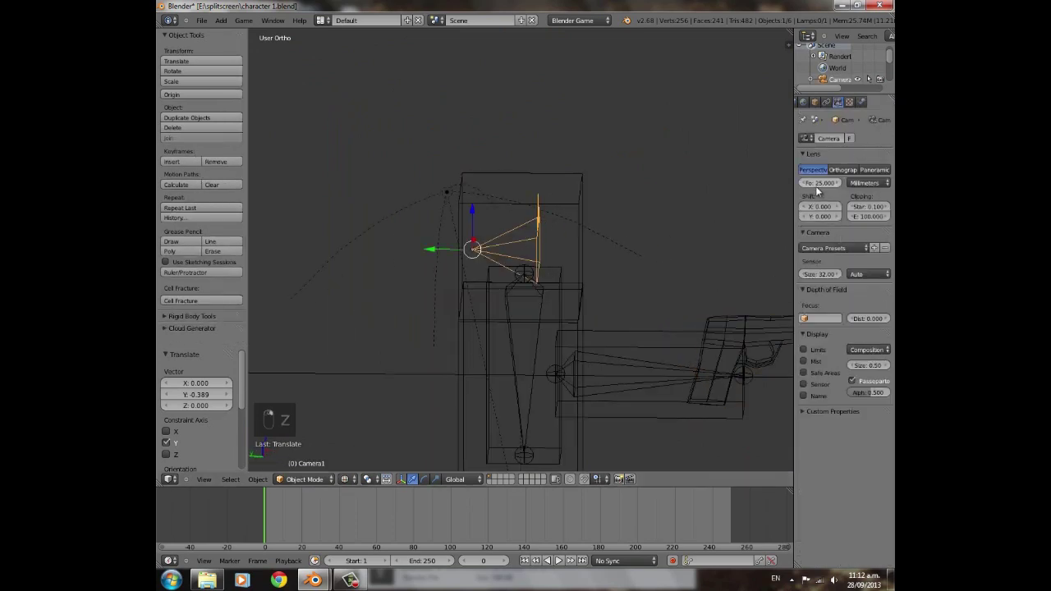
middle_drag(501, 345, 523, 309)
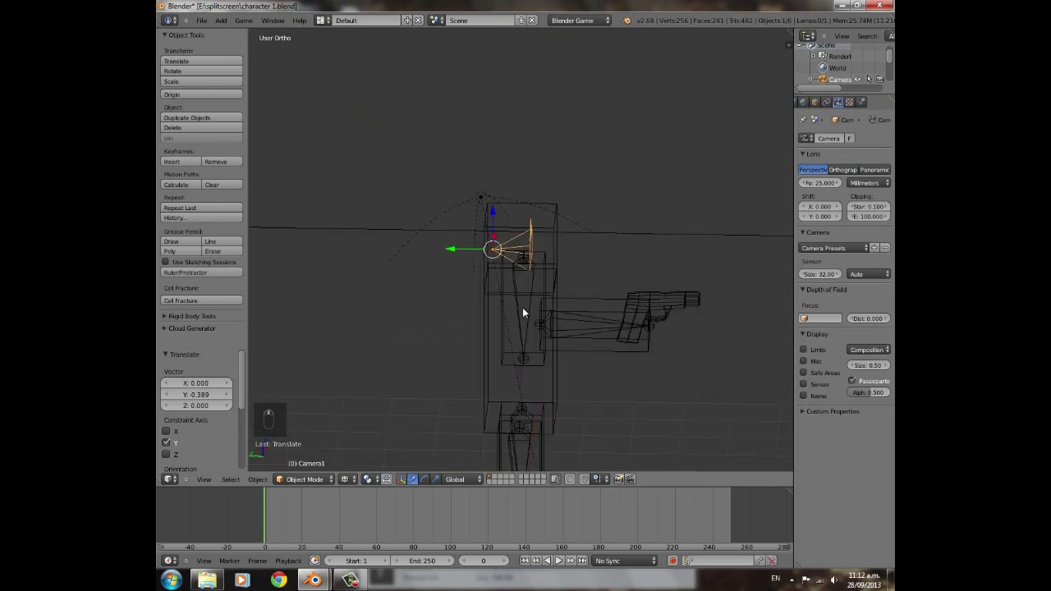
- Switch the camera view to Texture shading and test-run the game through Camera1
key(KP_0)
click(344, 478)
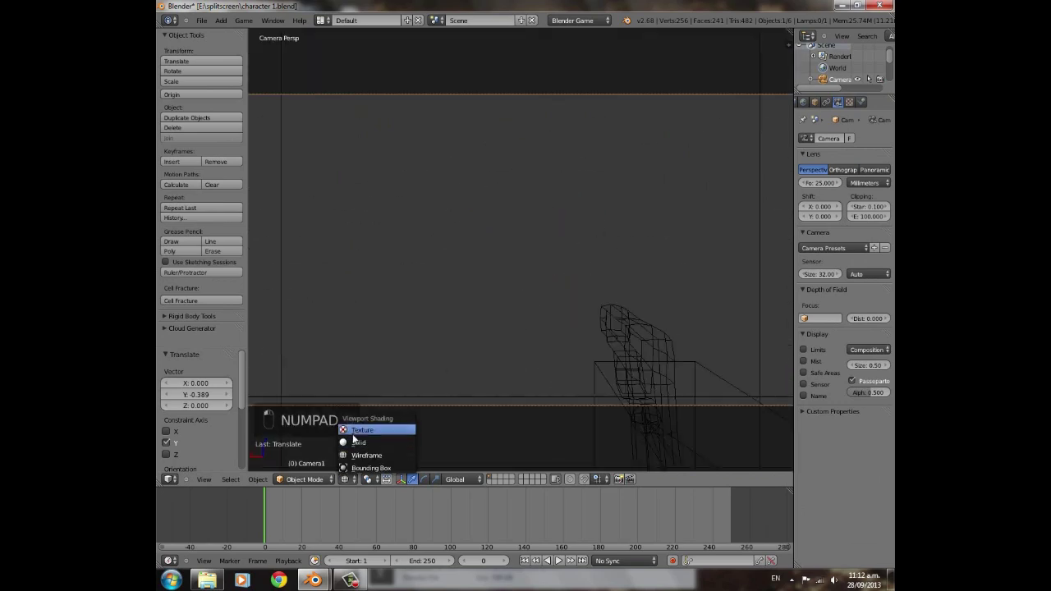
click(361, 433)
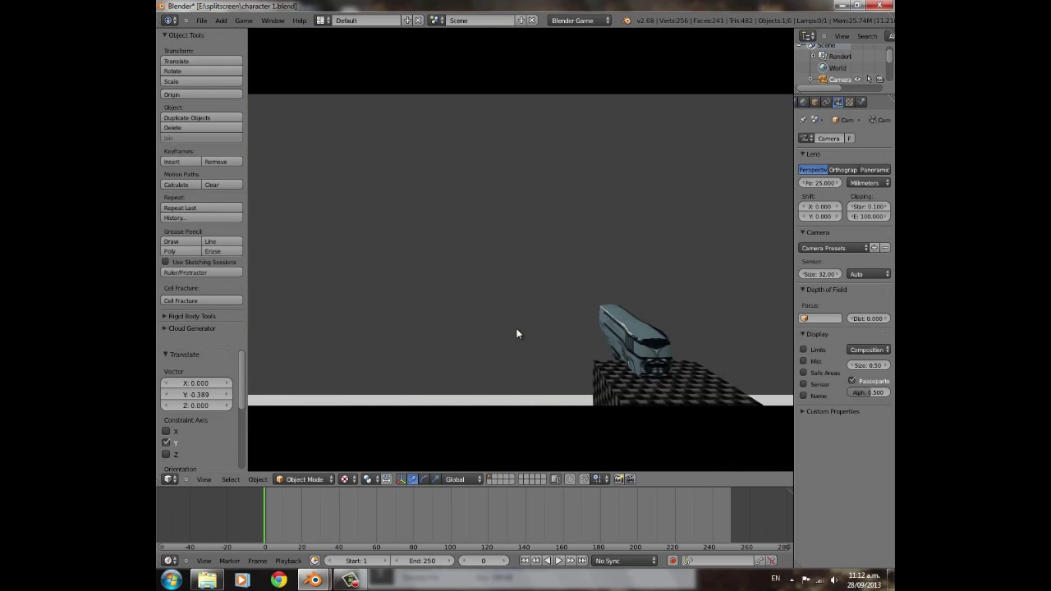
key(Escape)
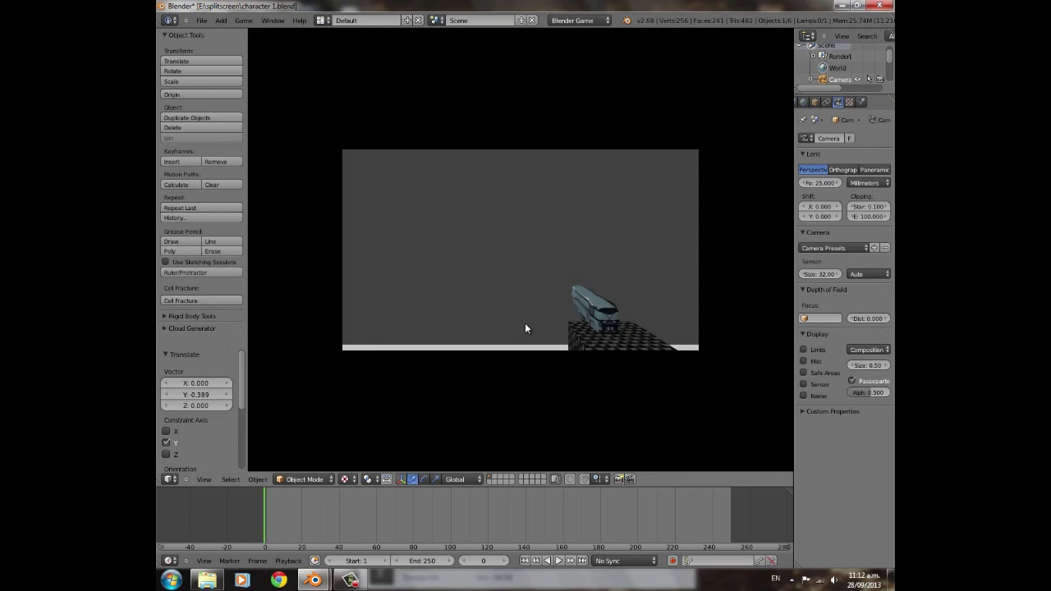
key(Escape)
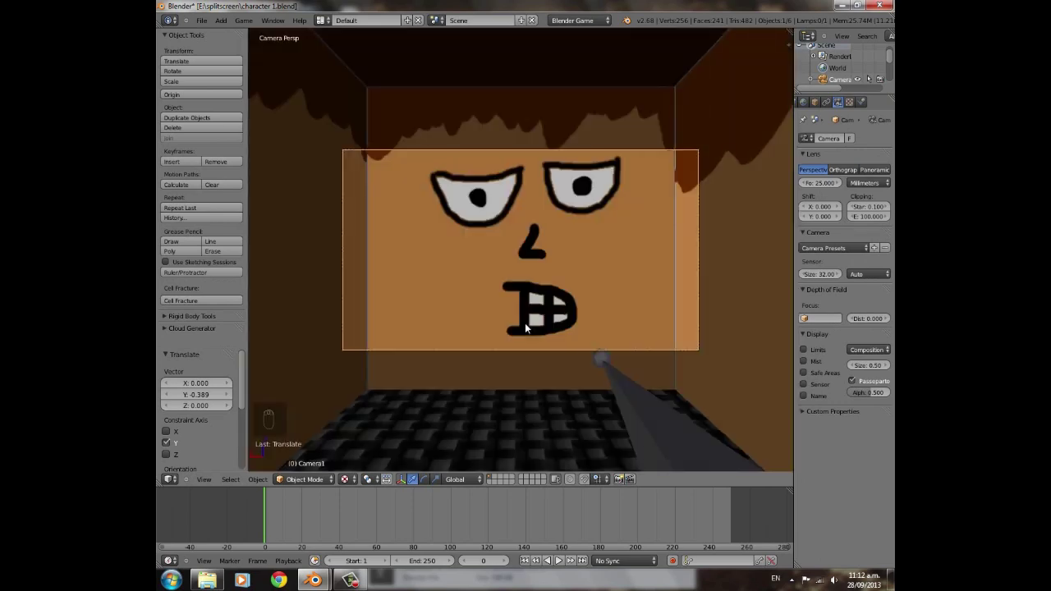
- Examine the character's pistol-aiming pose from the side, front and above
key(KP_0)
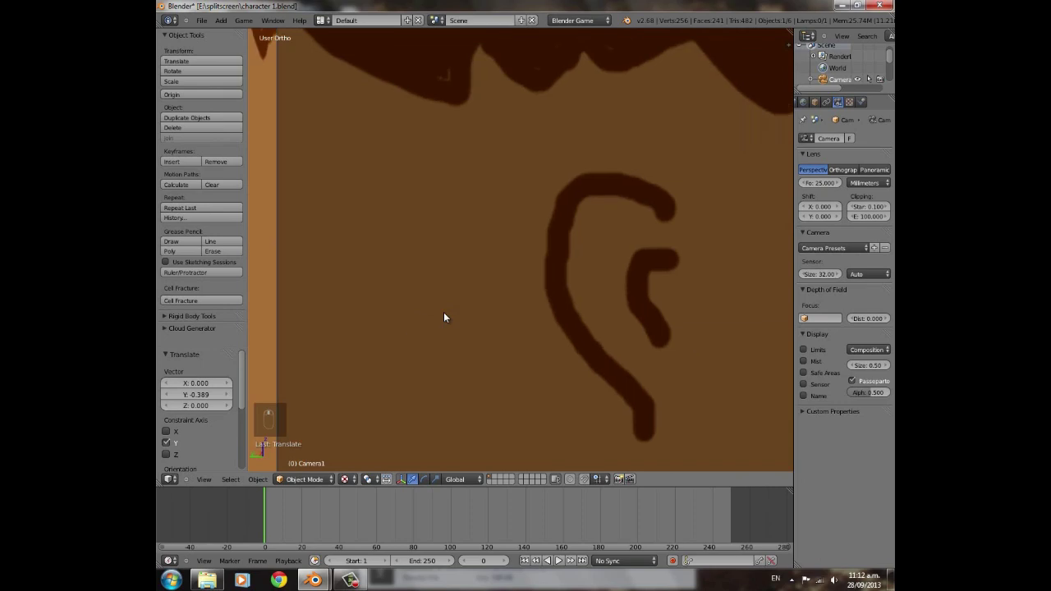
scroll(444, 312, down, 6)
scroll(387, 312, down, 7)
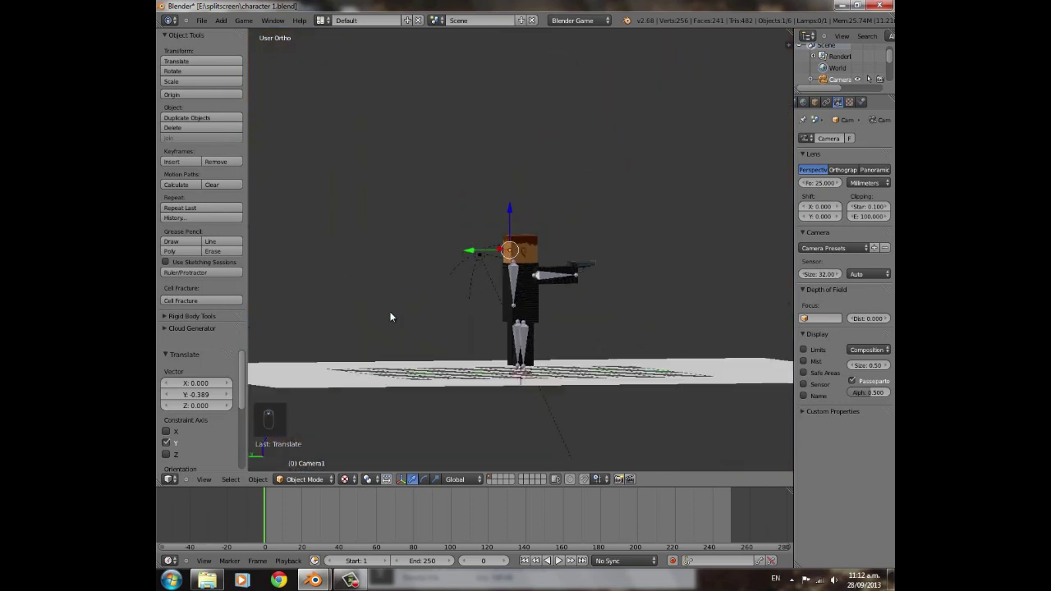
scroll(391, 317, up, 3)
scroll(391, 317, up, 2)
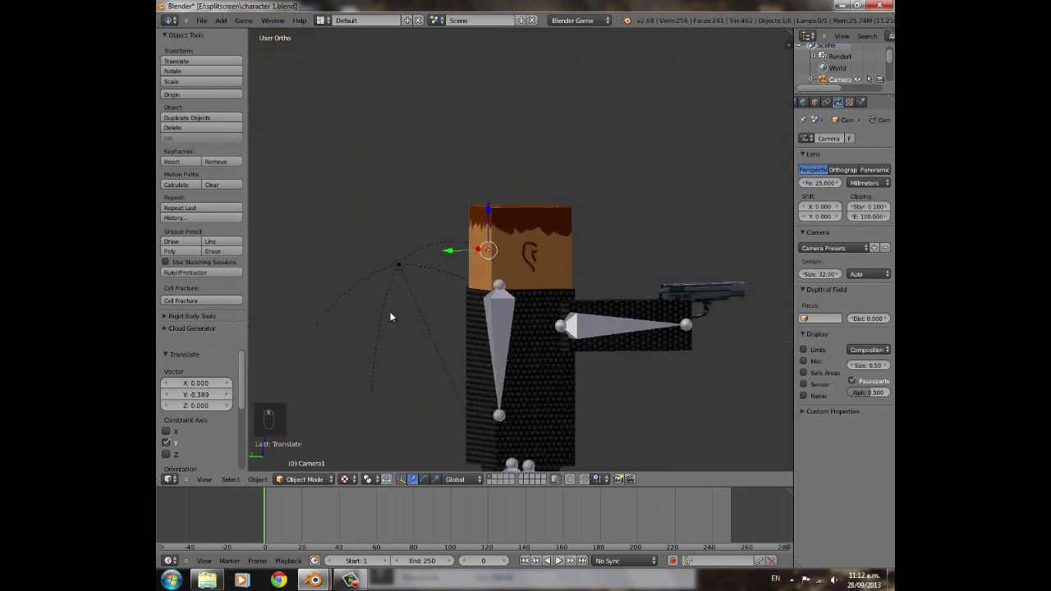
scroll(391, 317, down, 5)
middle_drag(391, 317, 528, 392)
scroll(552, 351, up, 2)
middle_drag(552, 352, 356, 326)
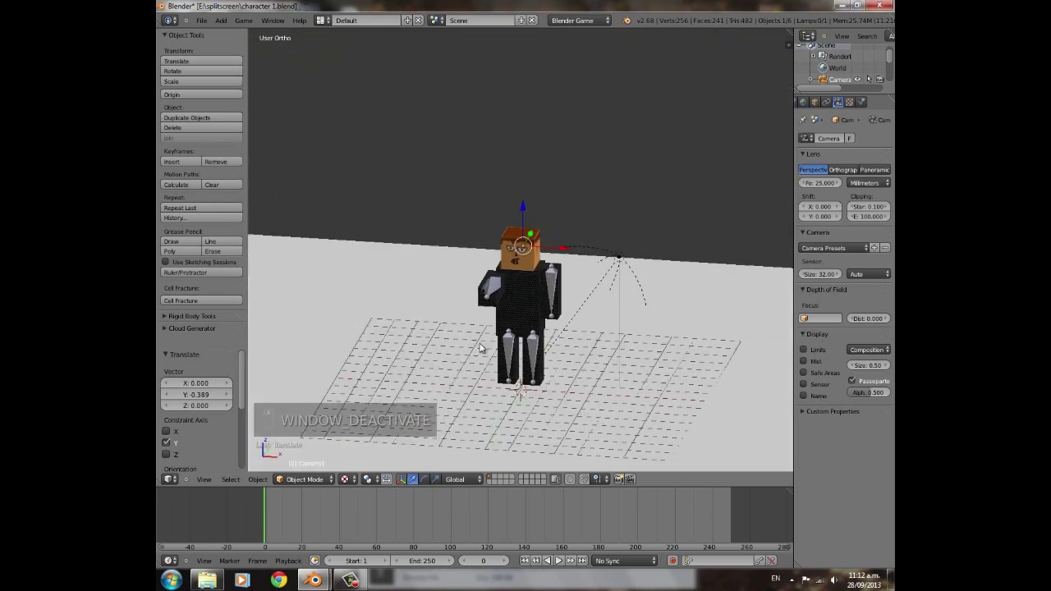
middle_drag(470, 341, 534, 352)
scroll(534, 348, up, 5)
middle_drag(398, 347, 569, 403)
scroll(564, 407, up, 4)
scroll(563, 408, down, 8)
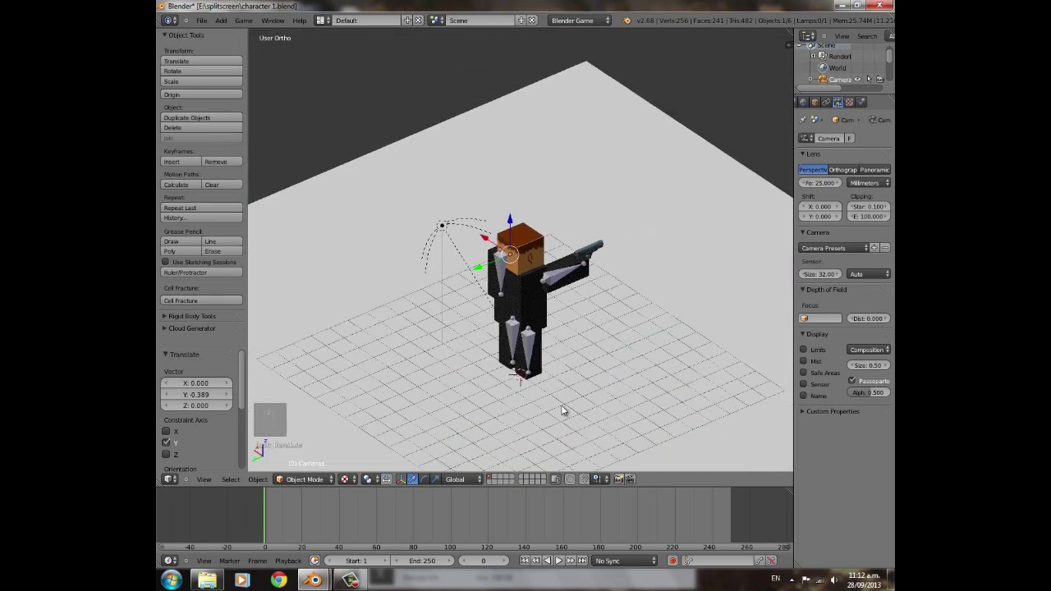
scroll(563, 411, up, 4)
- Select the pistol-side leg bone of player1 and examine the rig from the front and other angles
right_click(538, 427)
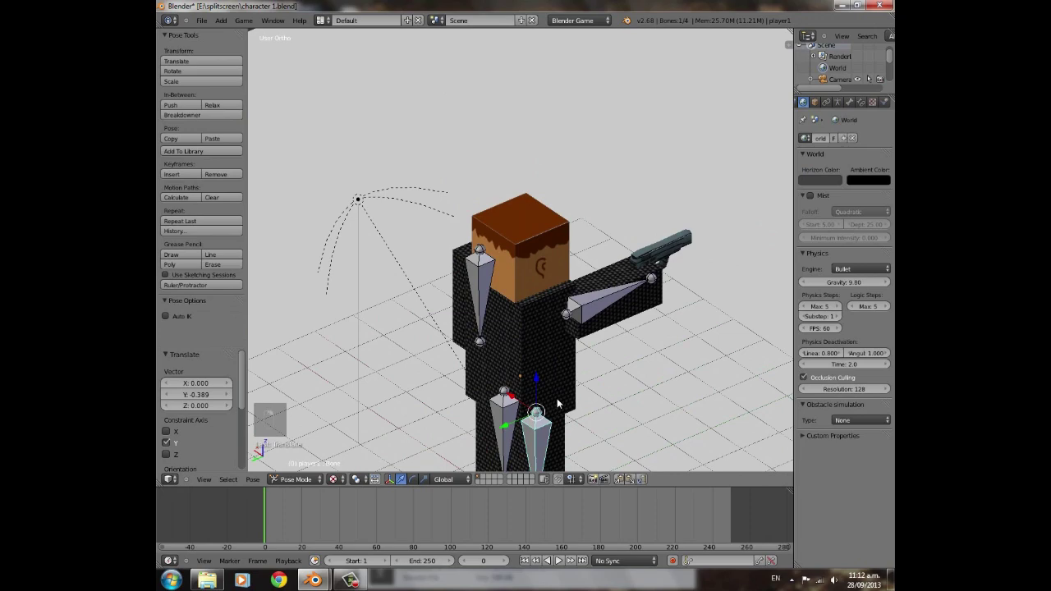
shift+middle_drag(558, 403, 547, 249)
scroll(538, 259, down, 4)
middle_drag(423, 316, 565, 316)
scroll(550, 319, up, 2)
shift+middle_drag(504, 326, 570, 259)
shift+middle_drag(461, 260, 585, 328)
scroll(592, 283, up, 2)
shift+middle_drag(616, 245, 582, 331)
scroll(581, 331, up, 4)
shift+middle_drag(622, 377, 491, 254)
scroll(489, 252, down, 2)
key(KP_1)
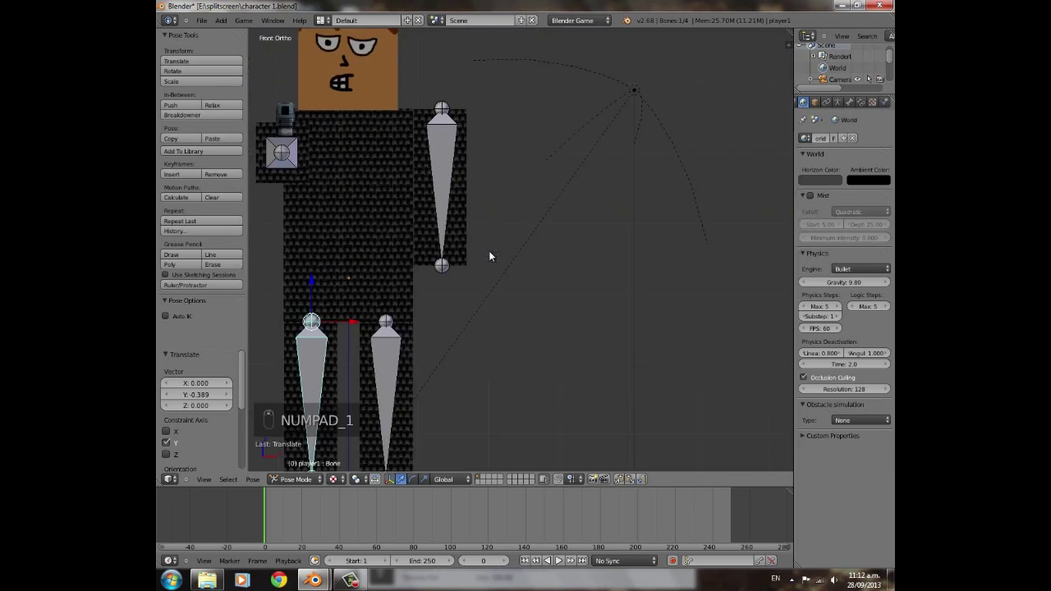
scroll(489, 250, down, 3)
middle_drag(490, 253, 447, 347)
scroll(411, 276, up, 4)
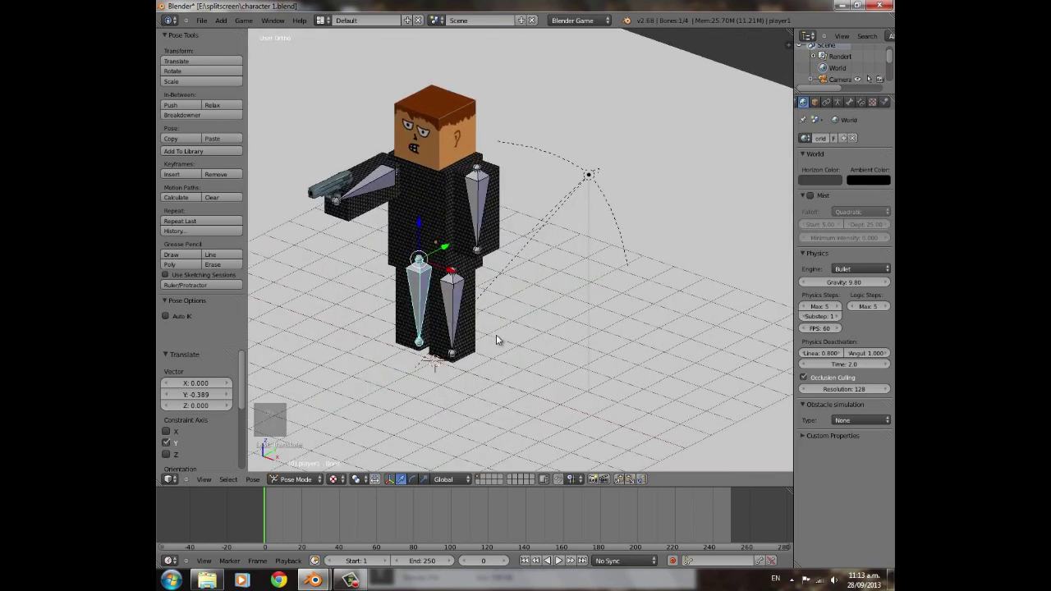
shift+middle_drag(428, 337, 680, 308)
middle_drag(610, 305, 544, 246)
scroll(580, 309, down, 3)
scroll(585, 312, up, 4)
- Rotate the selected leg bone forward about 39.6° in the right side view
key(KP_3)
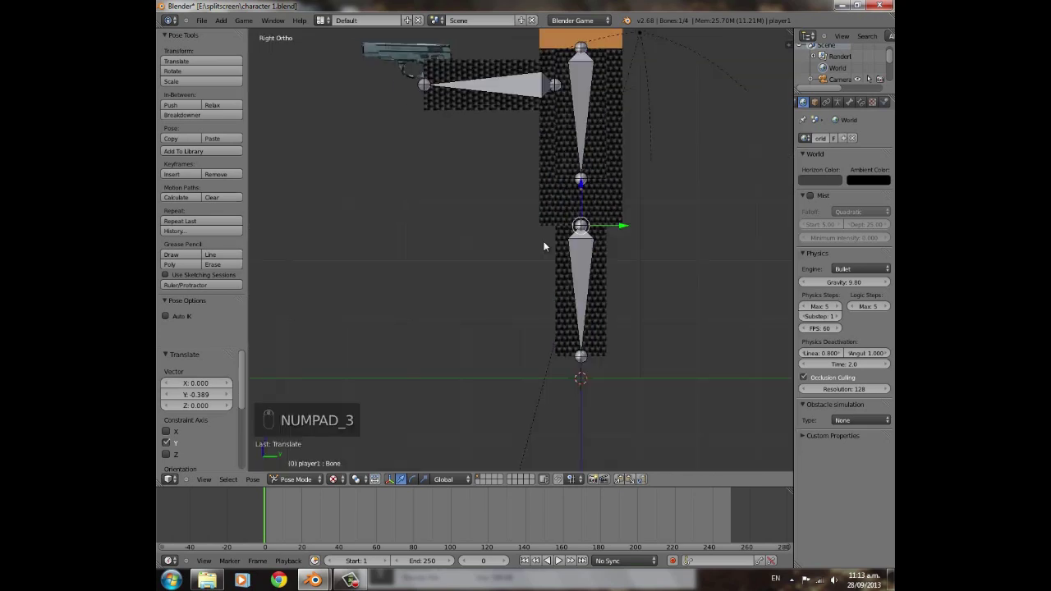
scroll(563, 316, down, 2)
scroll(549, 321, up, 4)
shift+middle_drag(502, 315, 403, 285)
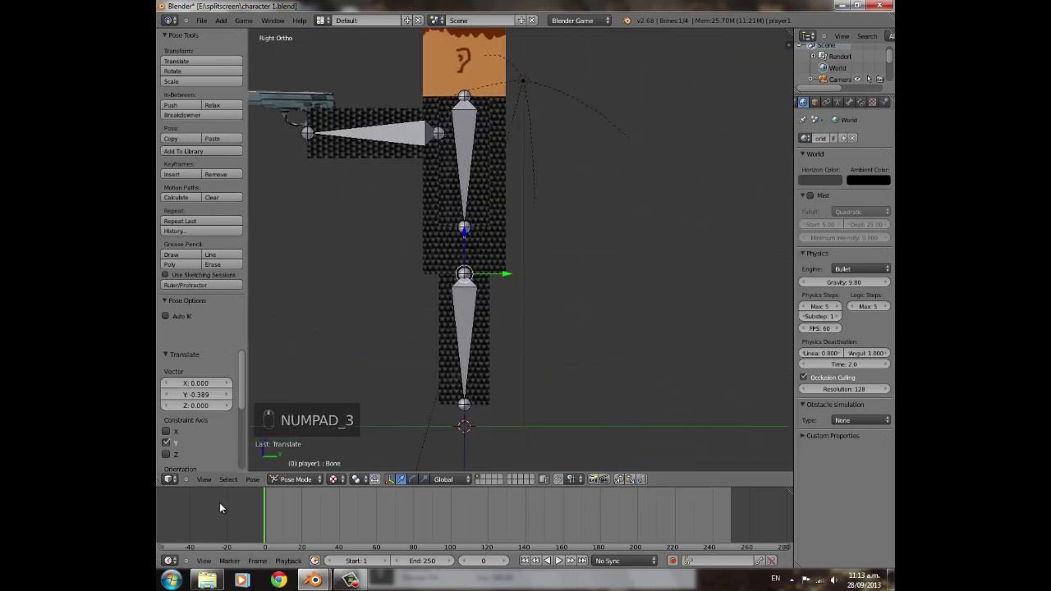
drag(306, 518, 261, 515)
scroll(612, 296, up, 5)
shift+middle_drag(468, 345, 538, 250)
scroll(537, 249, down, 4)
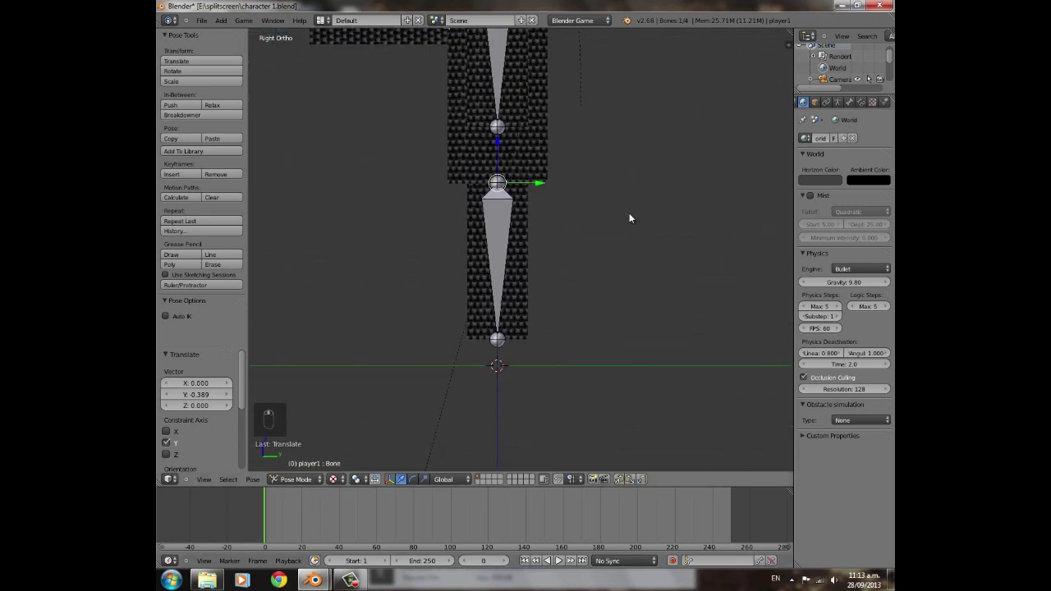
key(r)
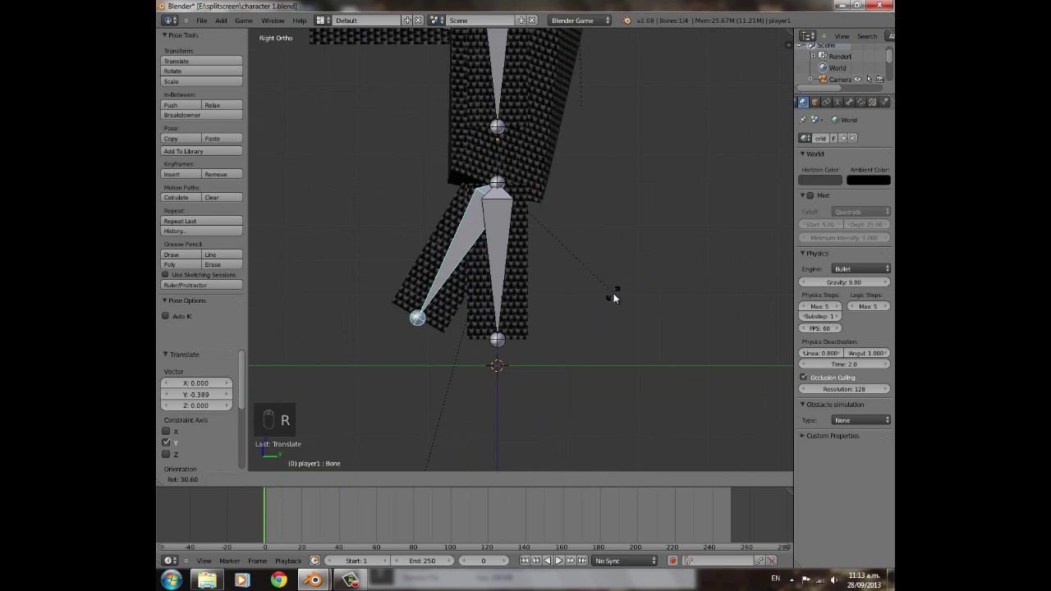
click(596, 313)
- Examine the torso deformation around the rotated leg and open the leg bone's settings
scroll(584, 301, down, 3)
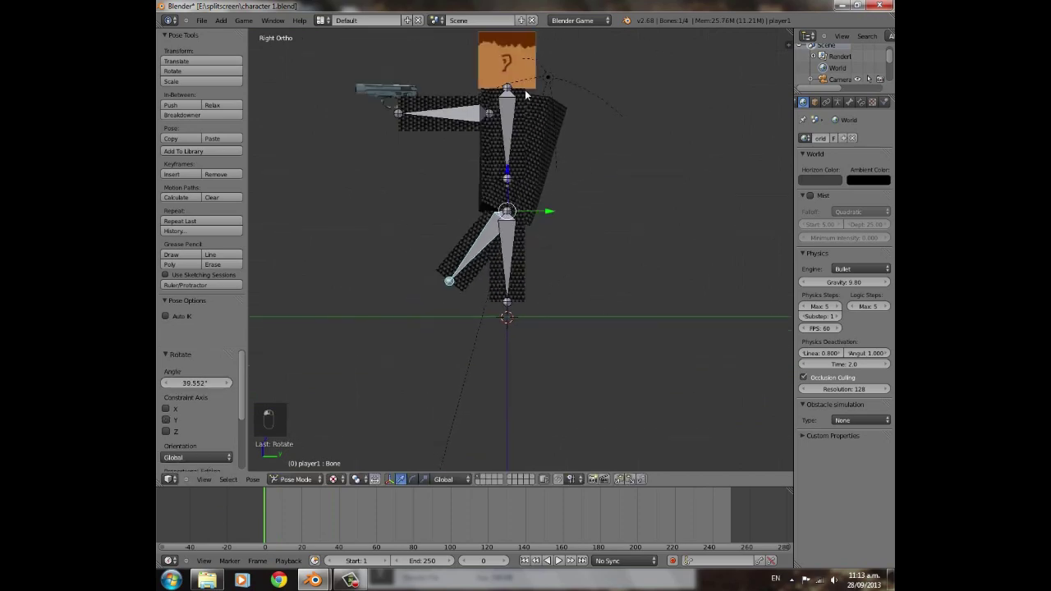
middle_drag(558, 146, 584, 147)
right_click(572, 122)
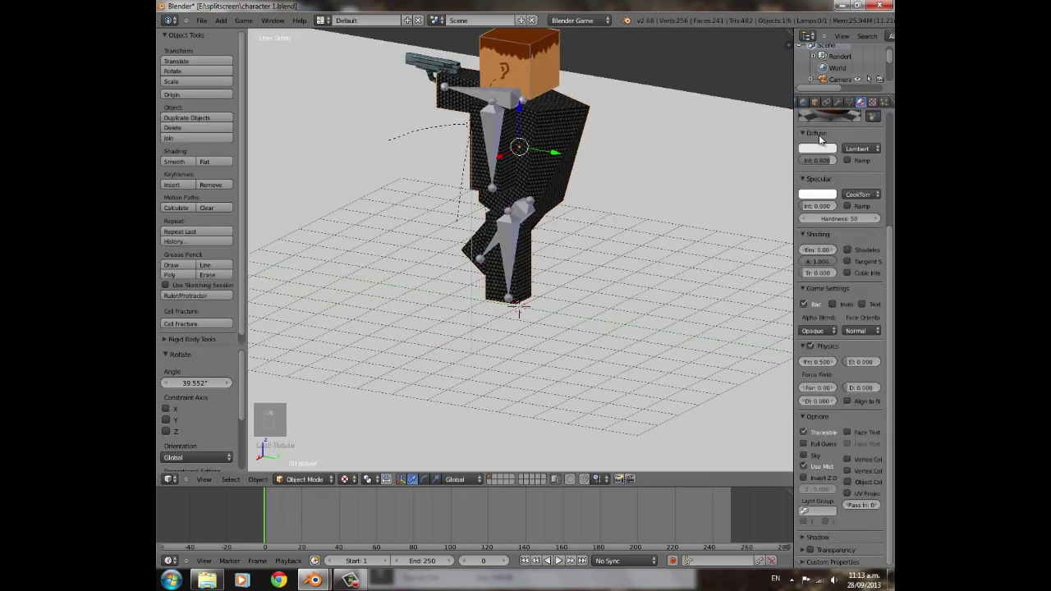
right_click(539, 197)
middle_drag(567, 153, 561, 214)
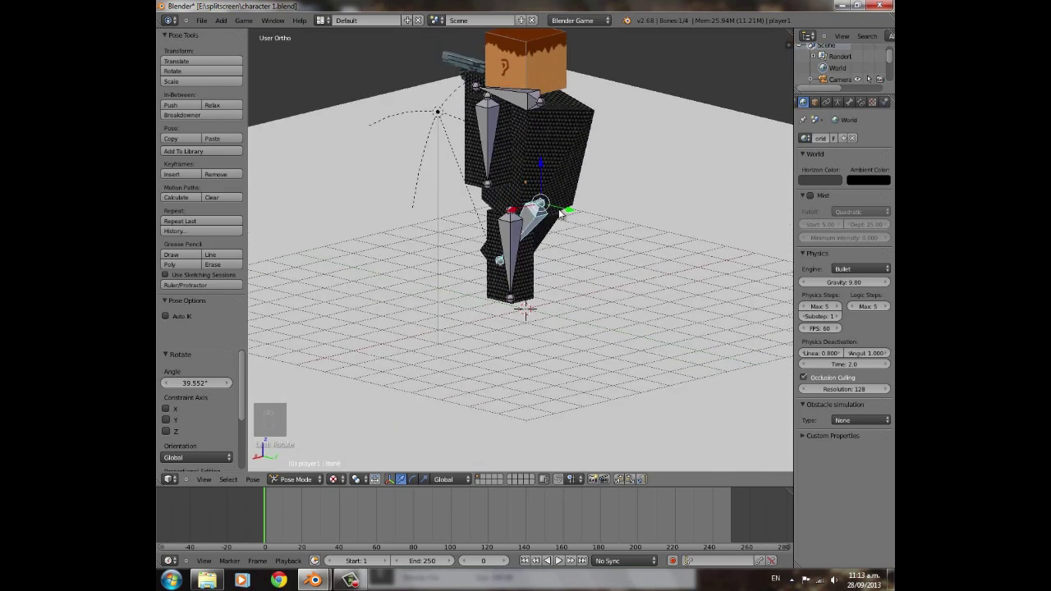
click(850, 102)
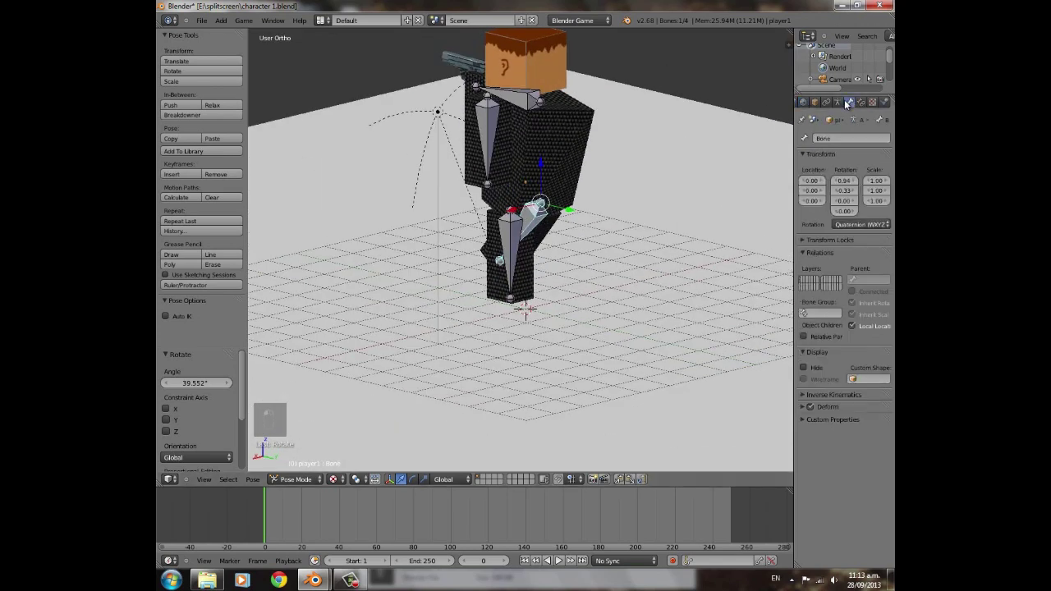
- Switch the player mesh to Weight Paint mode with wireframe shading, viewing the whole character from the side
right_click(585, 122)
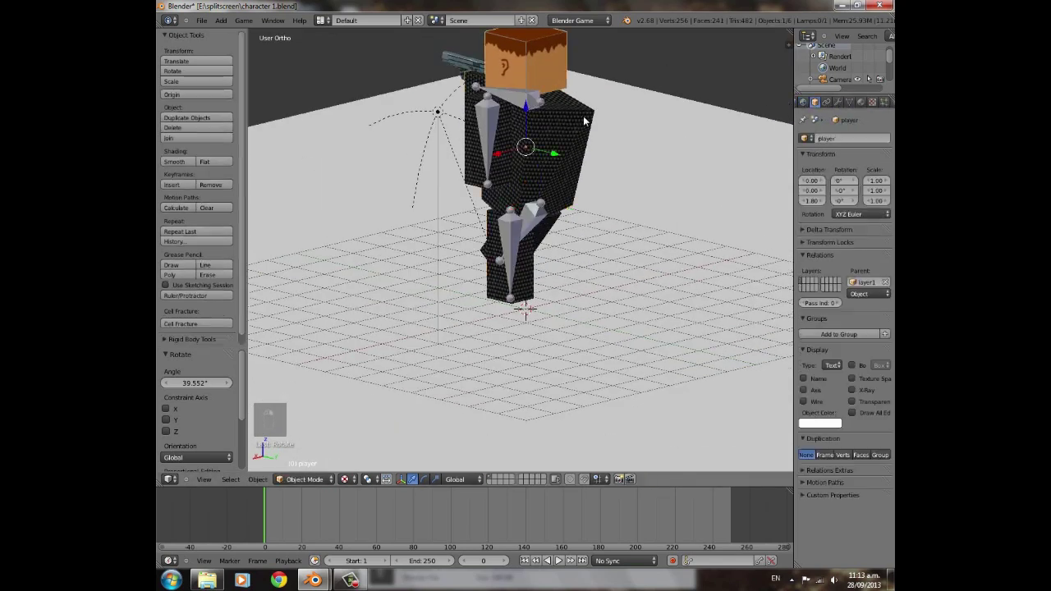
click(320, 484)
click(317, 417)
middle_drag(317, 418, 477, 246)
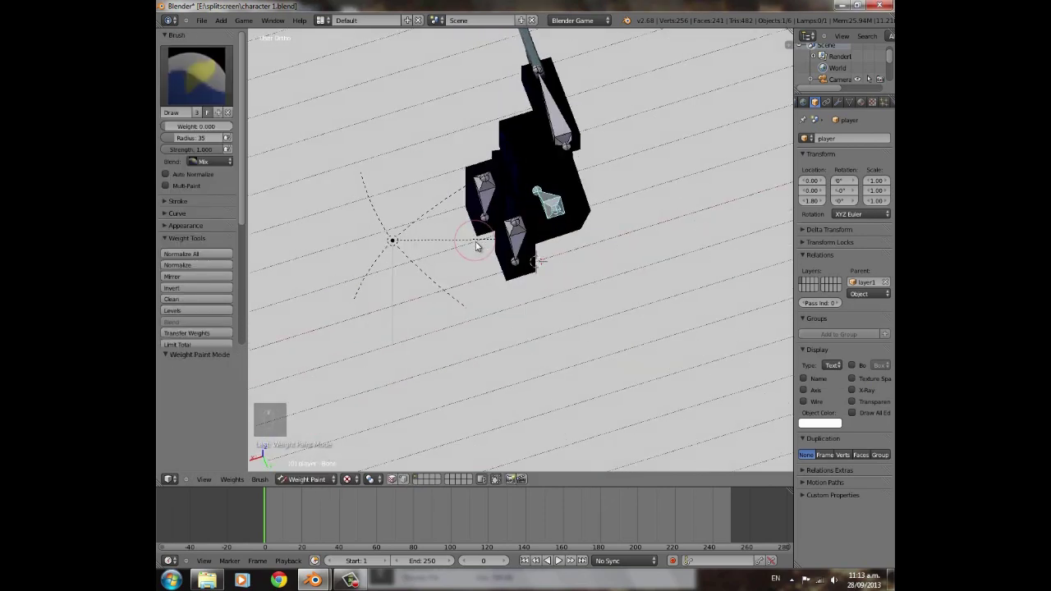
mouse_move(517, 333)
middle_down()
mouse_move(535, 293)
mouse_move(435, 297)
mouse_move(486, 293)
mouse_move(285, 248)
middle_up()
key(z)
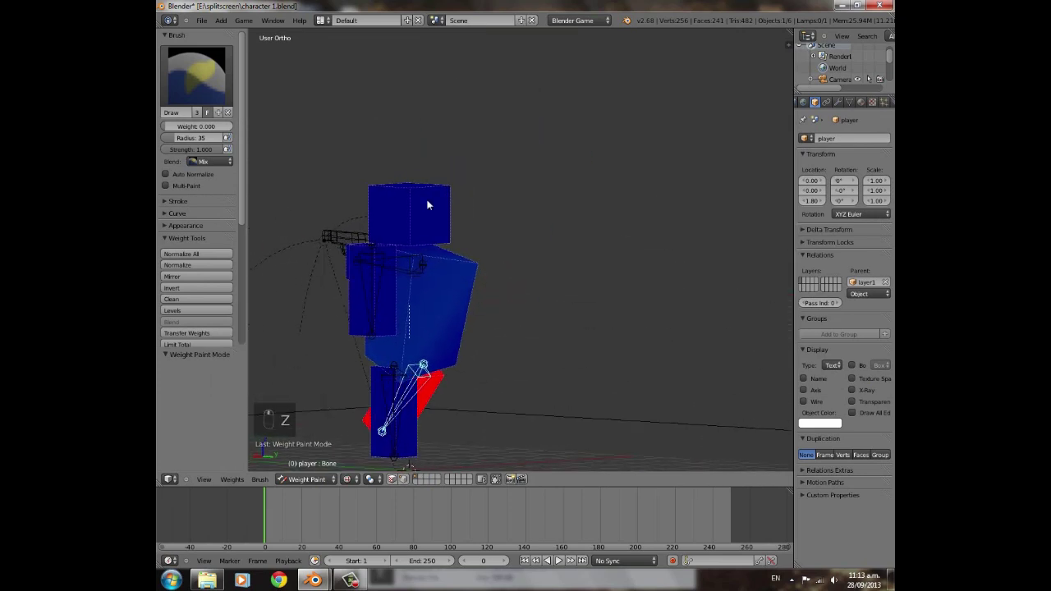
- Paint weight 0.000 over the torso's upper back corner to remove the rotated leg bone's influence there
middle_drag(470, 251, 465, 277)
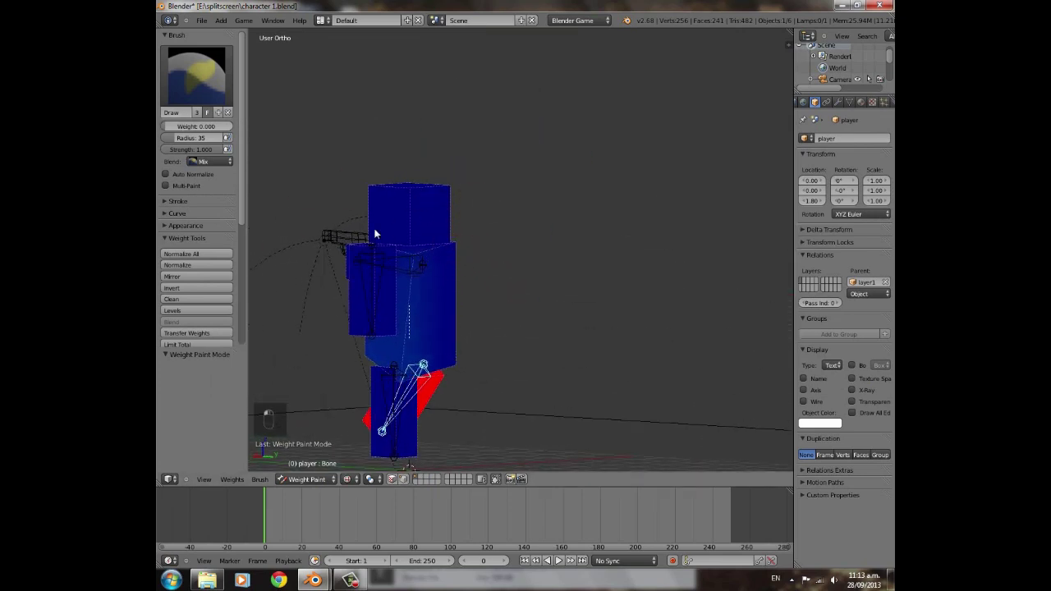
middle_drag(444, 284, 408, 330)
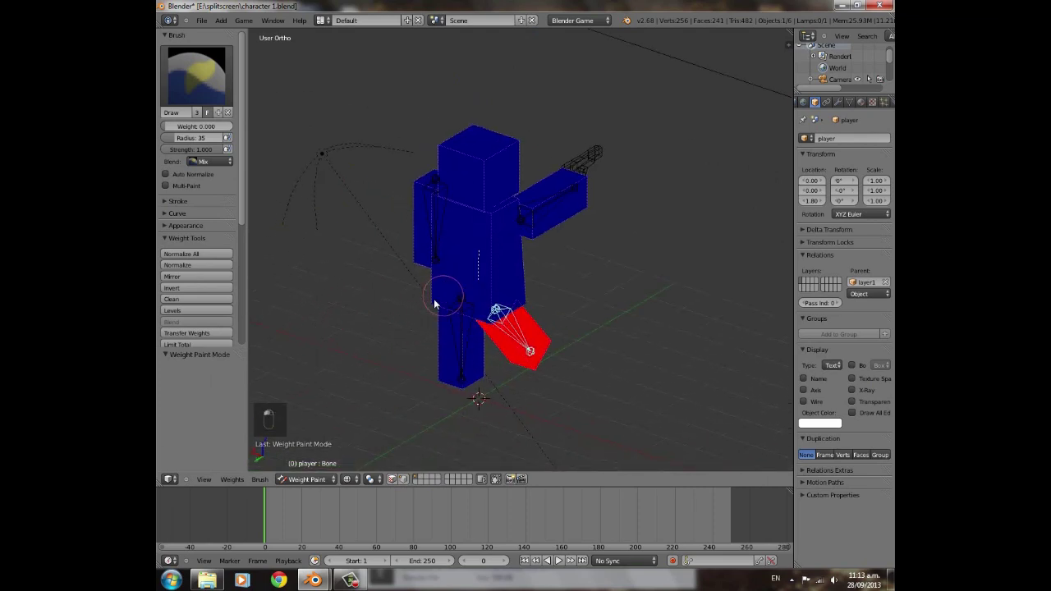
middle_drag(444, 280, 534, 301)
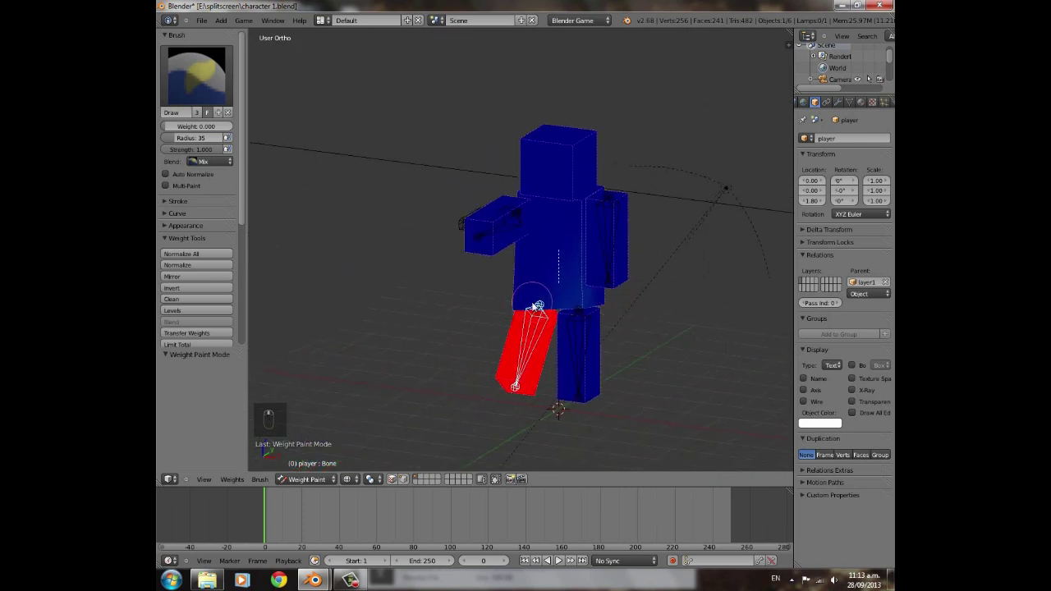
scroll(512, 319, up, 5)
scroll(491, 283, up, 2)
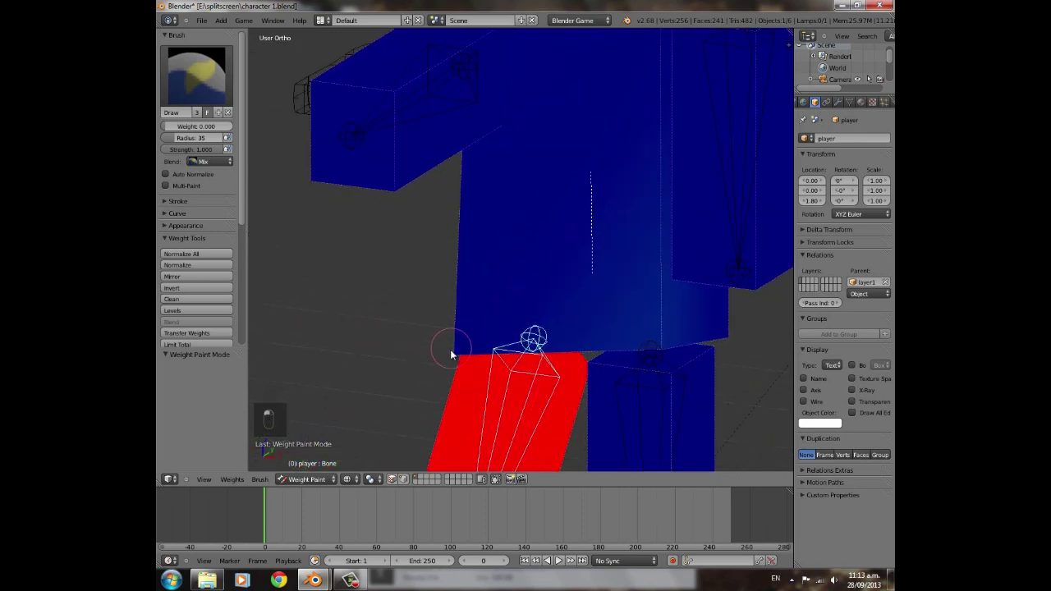
middle_drag(499, 298, 606, 244)
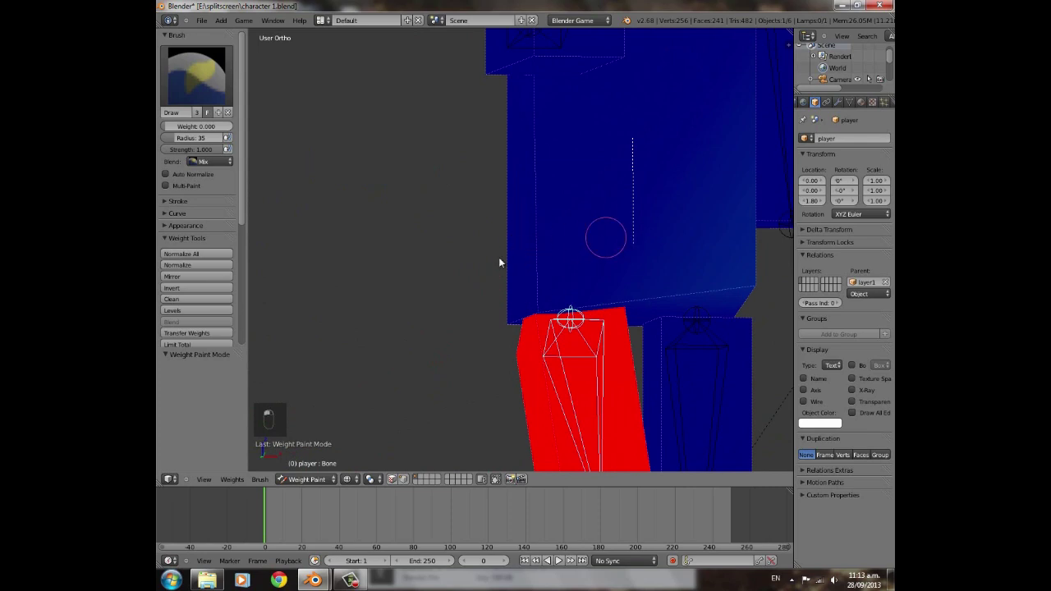
drag(537, 308, 526, 312)
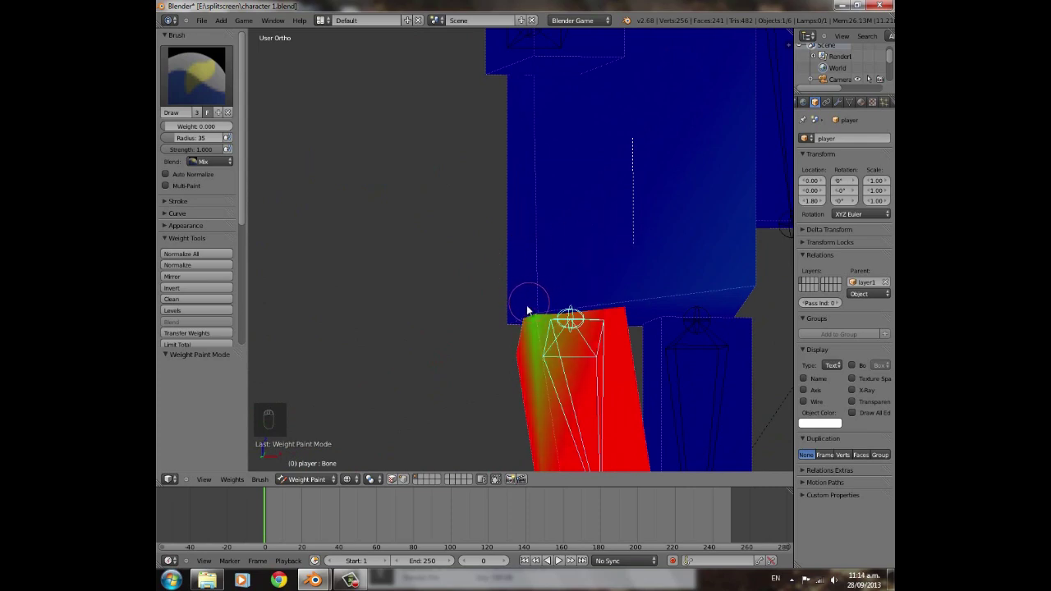
key(ctrl+z)
key(ctrl+z)
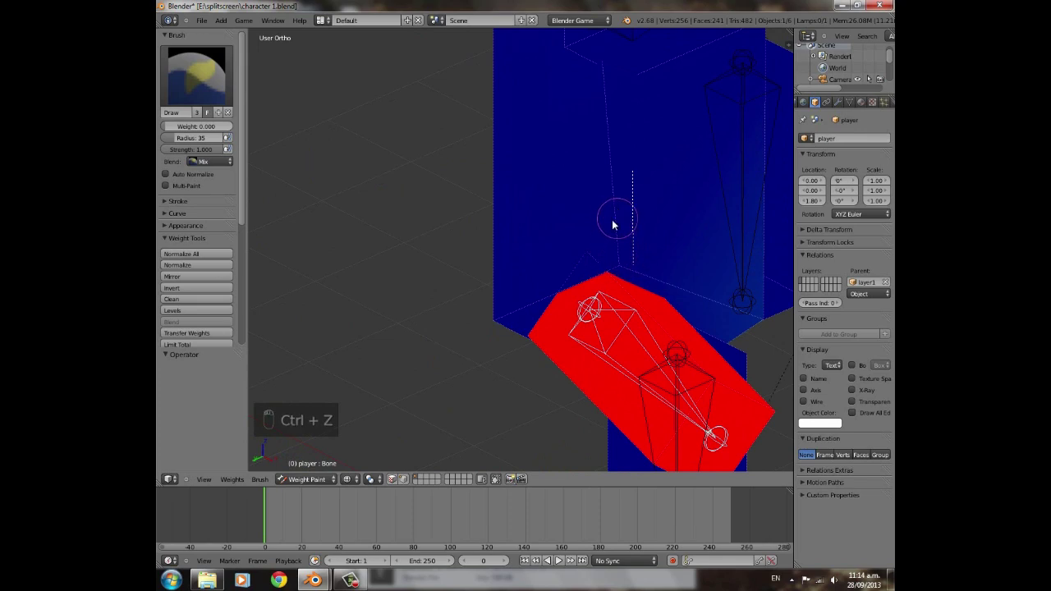
- Paint away the rotated leg bone's remaining weight on the lower torso, undoing the stray stroke on the leg
middle_drag(513, 288, 687, 347)
scroll(687, 347, down, 6)
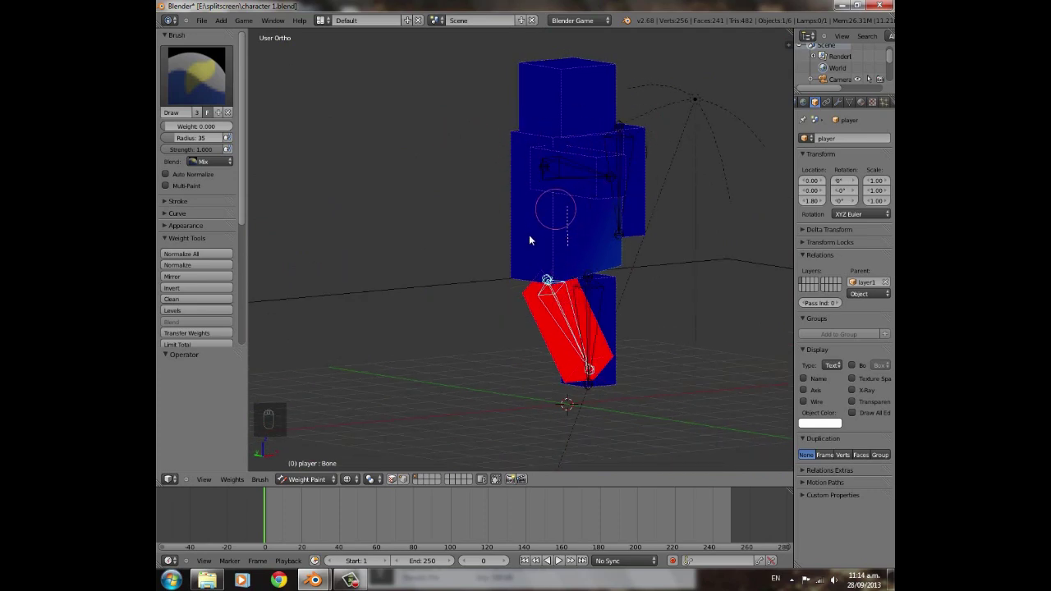
middle_drag(629, 169, 655, 322)
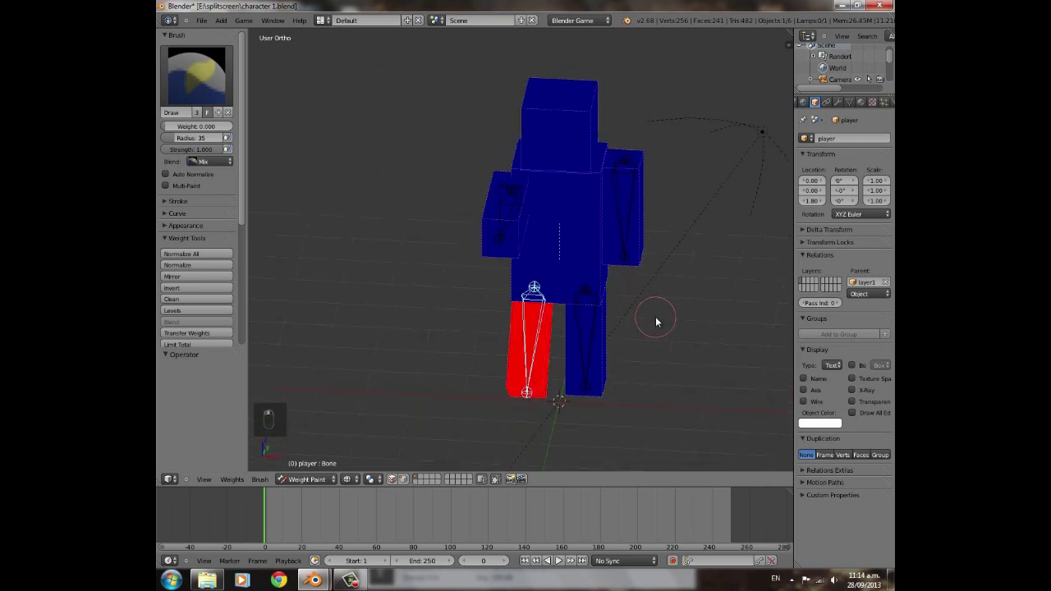
middle_drag(678, 272, 493, 275)
middle_drag(430, 277, 435, 244)
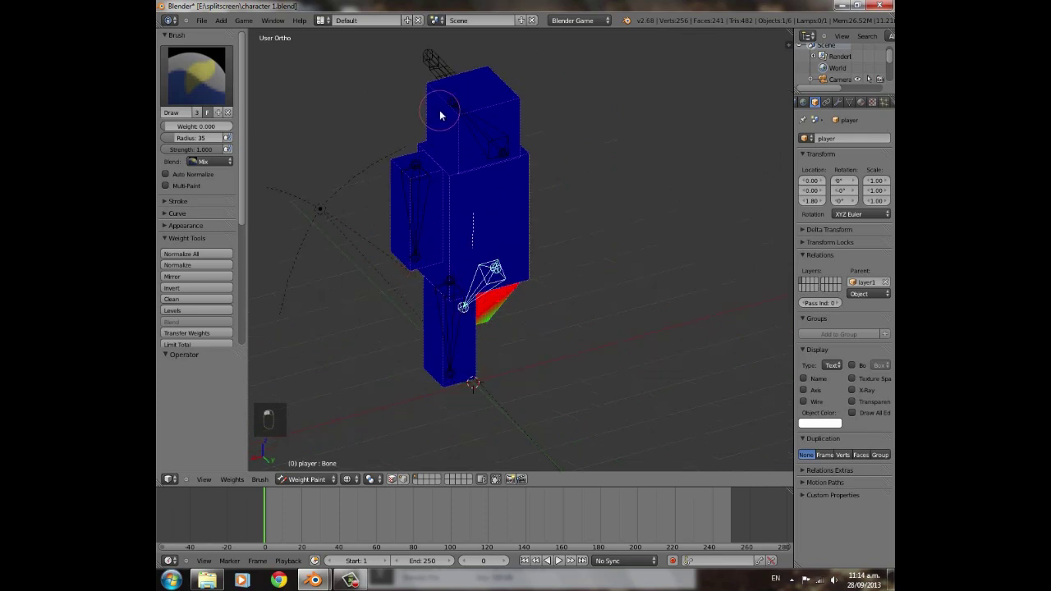
key(ctrl+z)
middle_drag(478, 321, 435, 303)
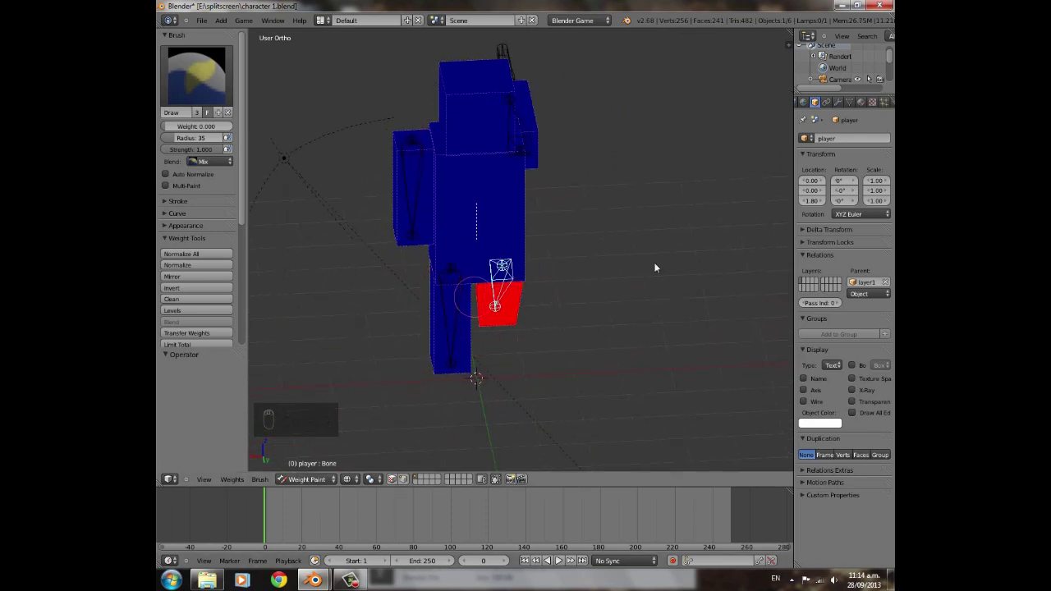
- Select the Bone.001 vertex group and paint its weight off the torso with weight 0.000, working around all sides
click(848, 103)
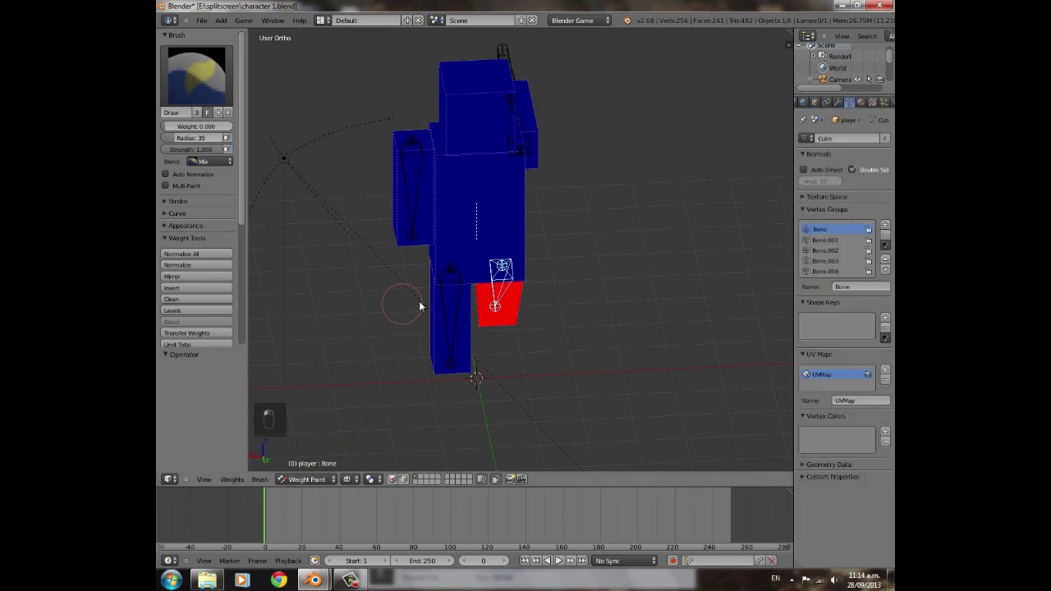
click(841, 239)
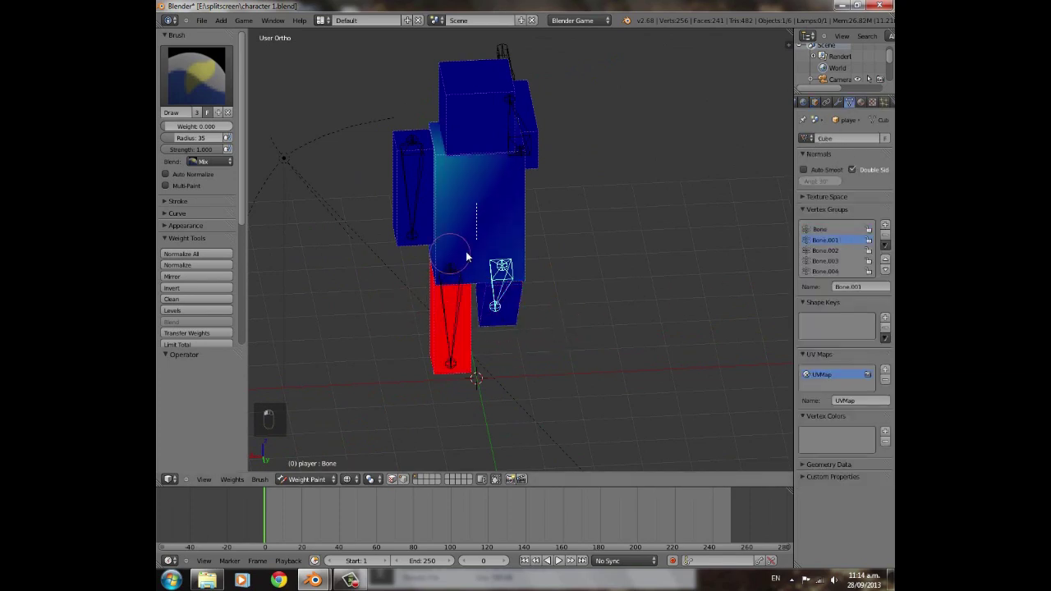
middle_drag(467, 258, 446, 176)
middle_drag(520, 176, 552, 202)
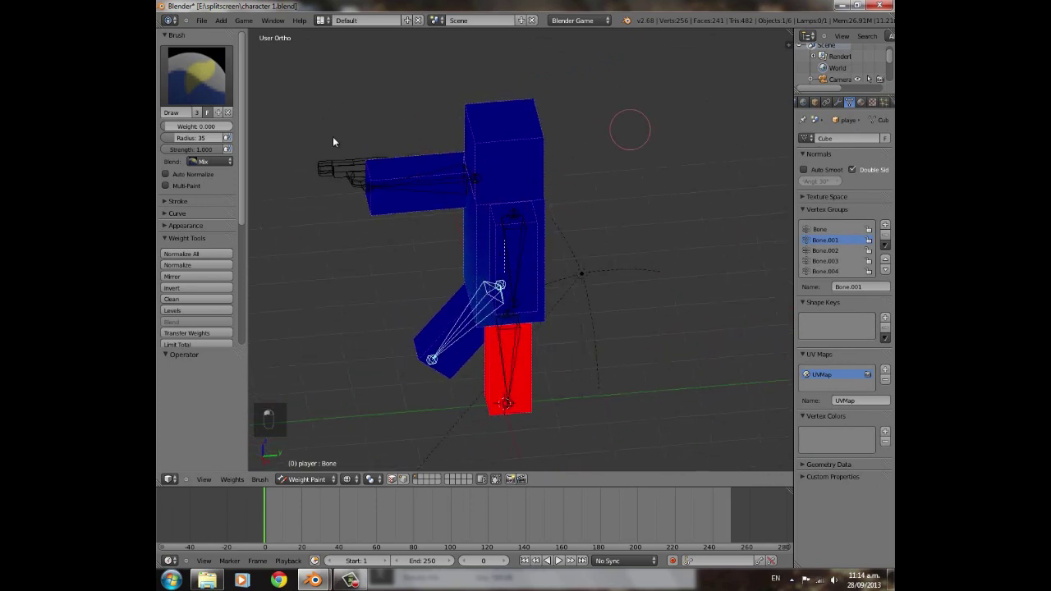
middle_drag(378, 206, 584, 198)
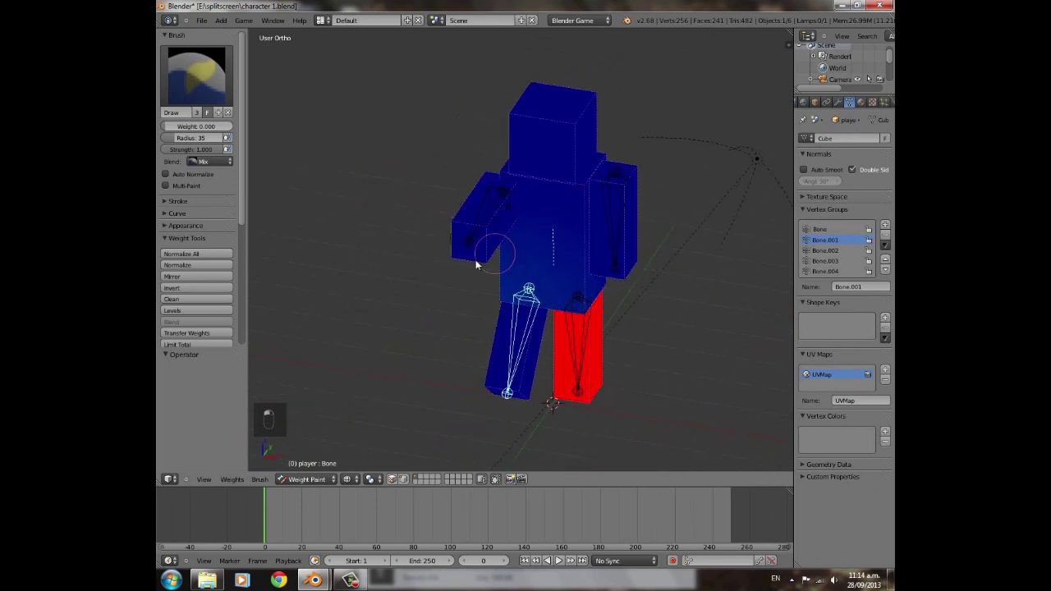
middle_drag(481, 284, 648, 266)
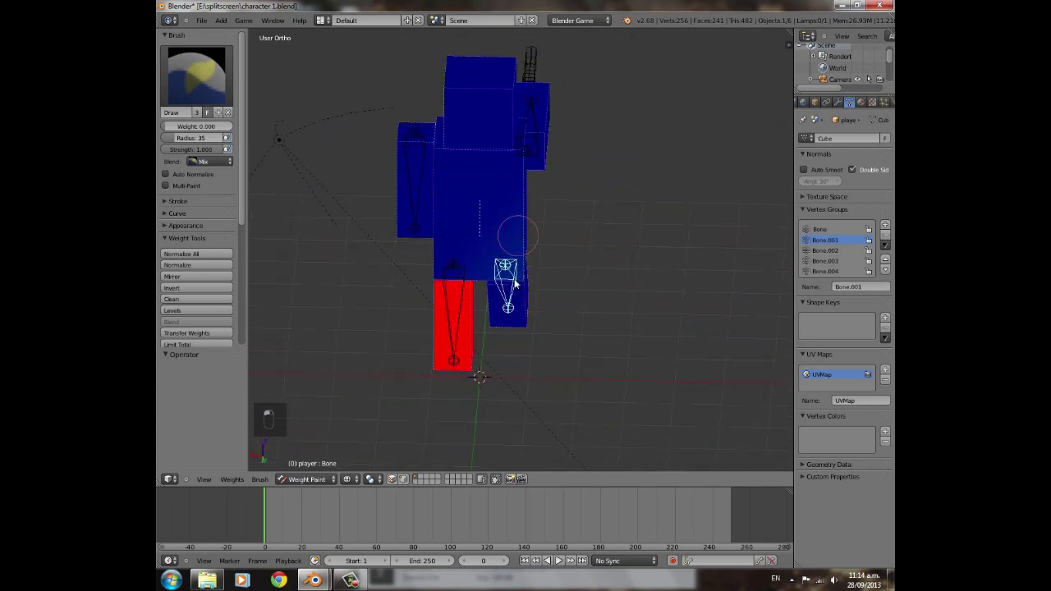
middle_drag(511, 275, 660, 232)
middle_drag(567, 235, 552, 225)
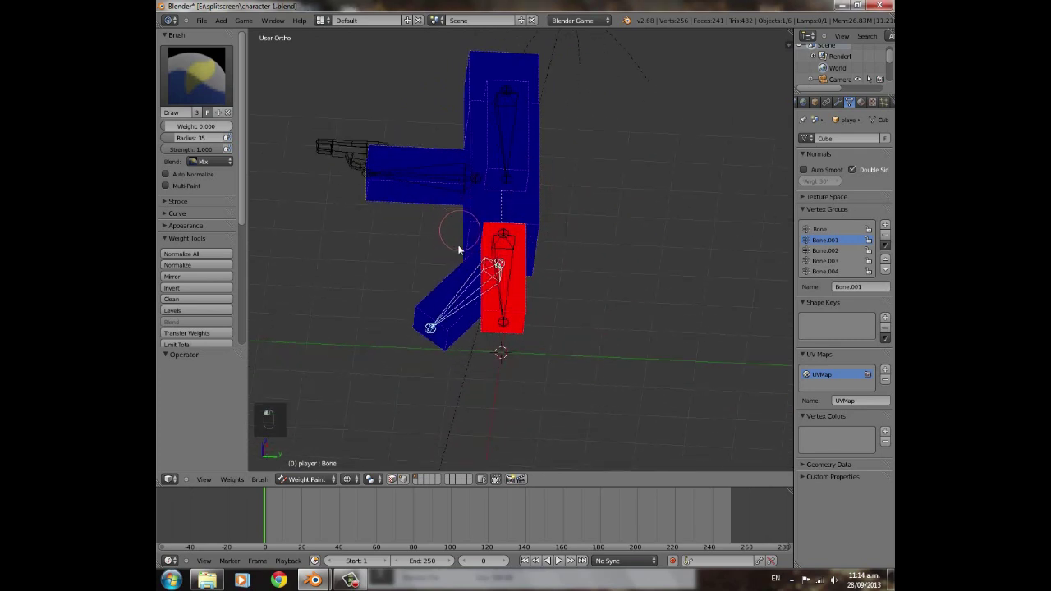
- Select the Bone.002 vertex group and examine its weights on the arm and torso from front and back
click(826, 250)
middle_drag(517, 220, 558, 143)
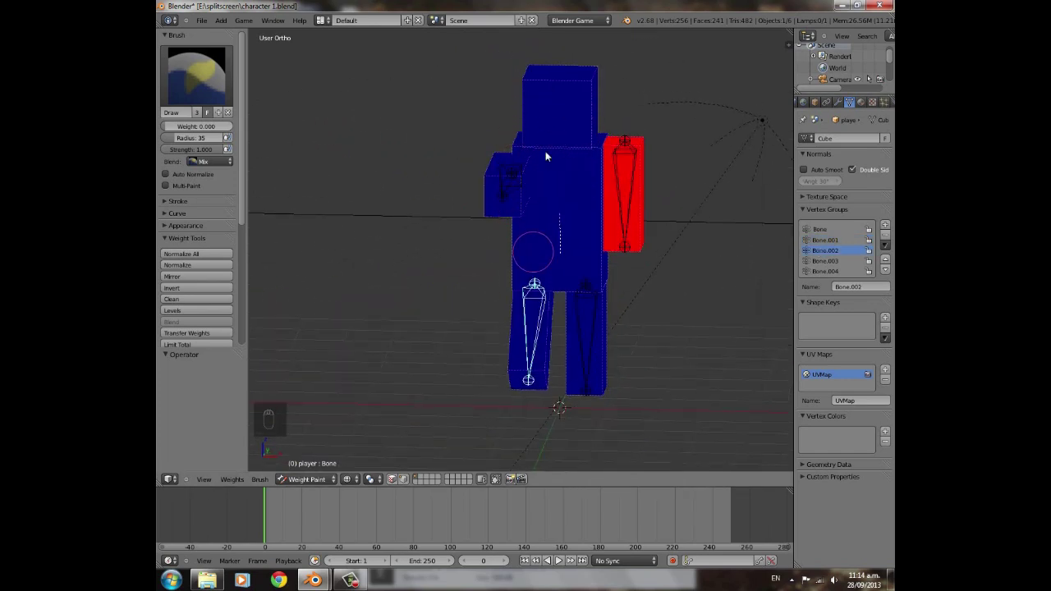
middle_drag(556, 172, 423, 152)
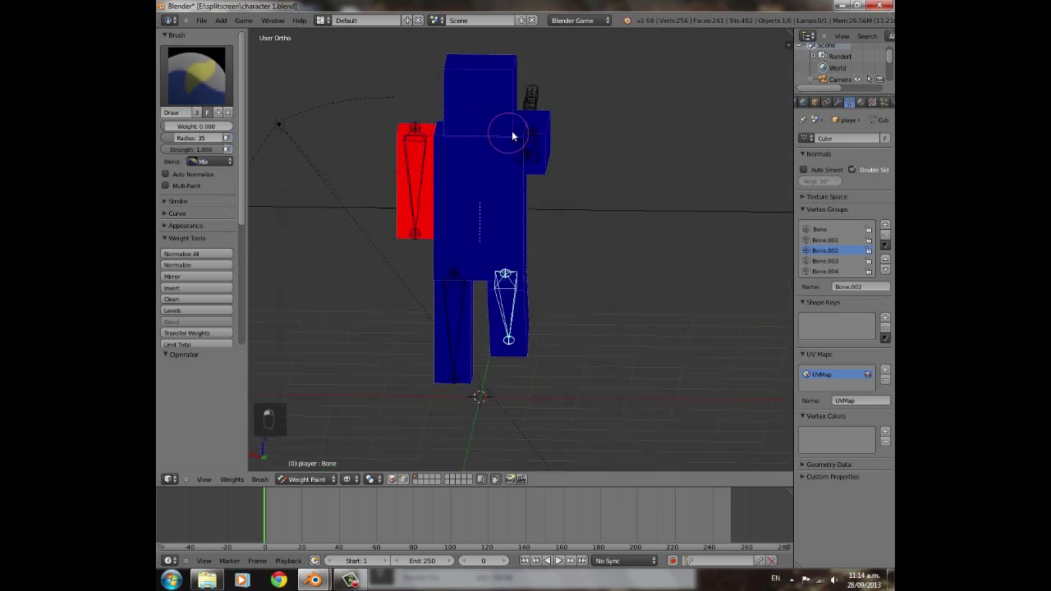
drag(465, 192, 457, 132)
key(ctrl+z)
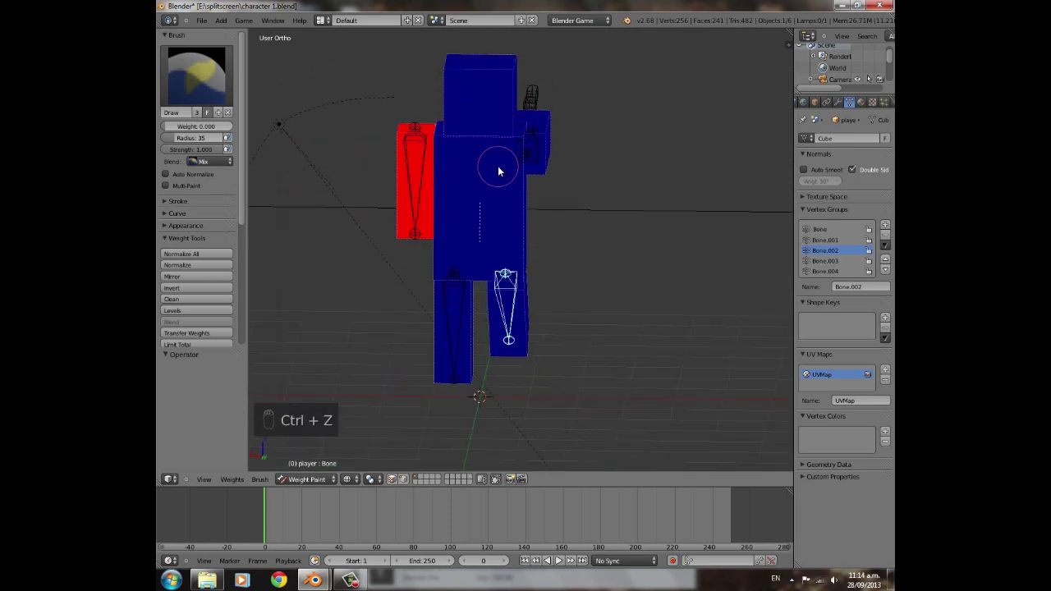
middle_drag(436, 207, 498, 235)
drag(476, 200, 479, 204)
key(ctrl+z)
key(ctrl+z)
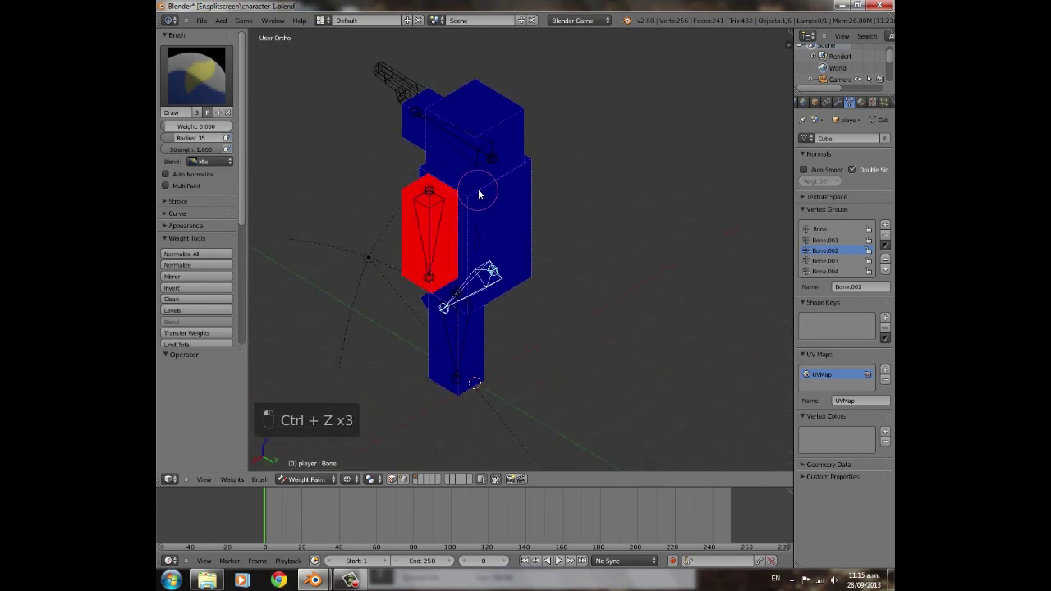
- Return the player mesh to Object Mode and select player1's forward-rotated leg bone in Pose Mode, viewed from the right
middle_drag(496, 267, 564, 234)
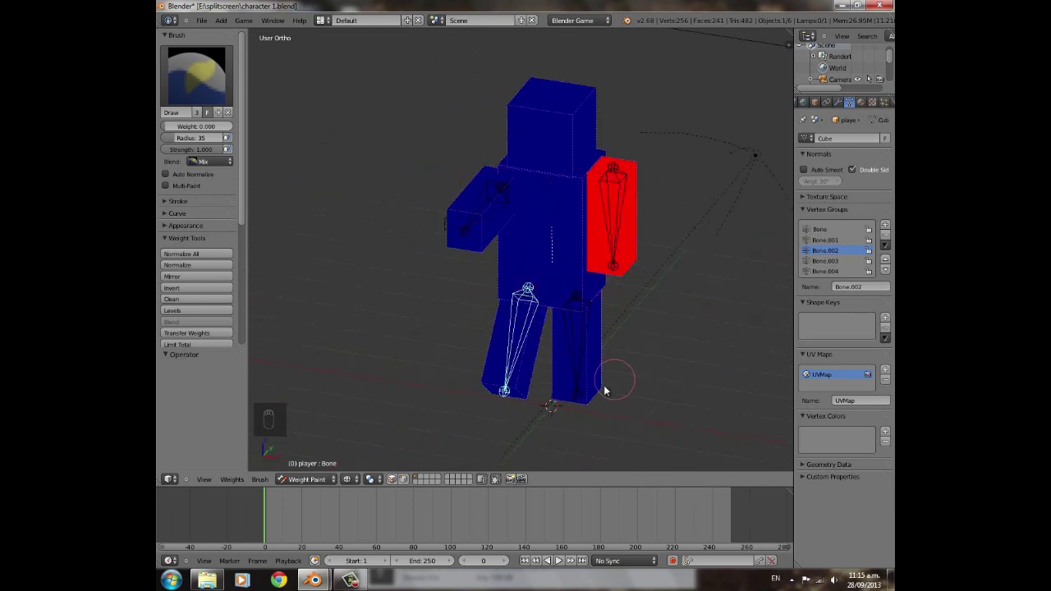
middle_drag(605, 387, 528, 324)
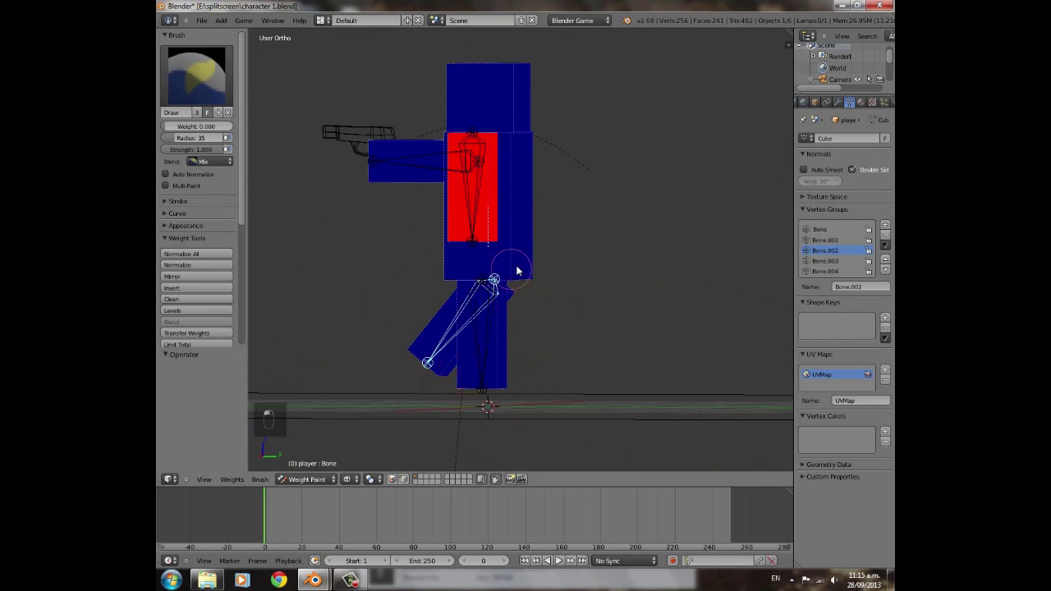
click(306, 479)
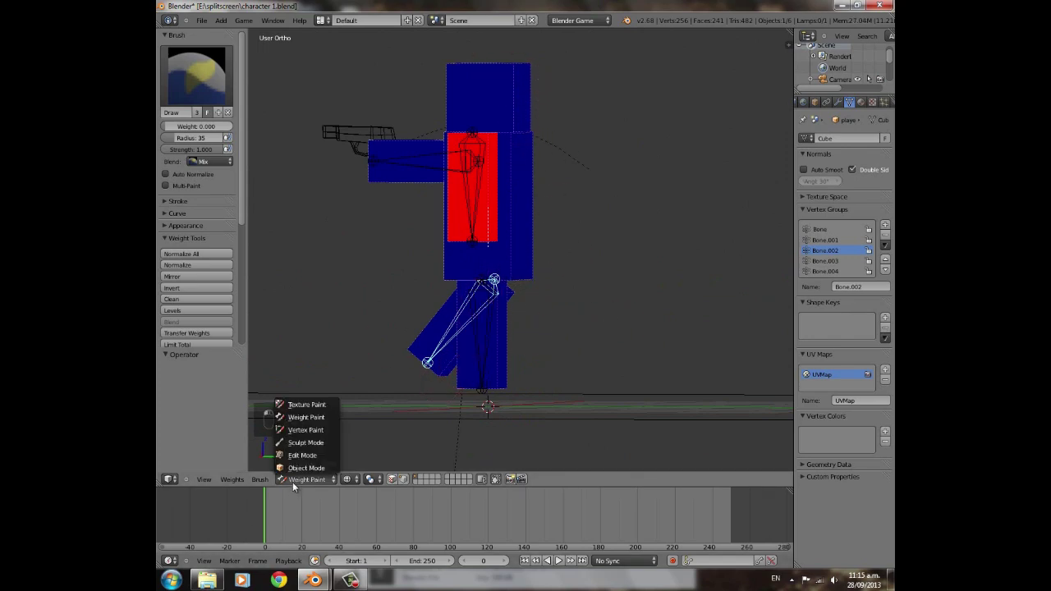
click(304, 468)
scroll(428, 321, up, 3)
middle_drag(427, 320, 495, 333)
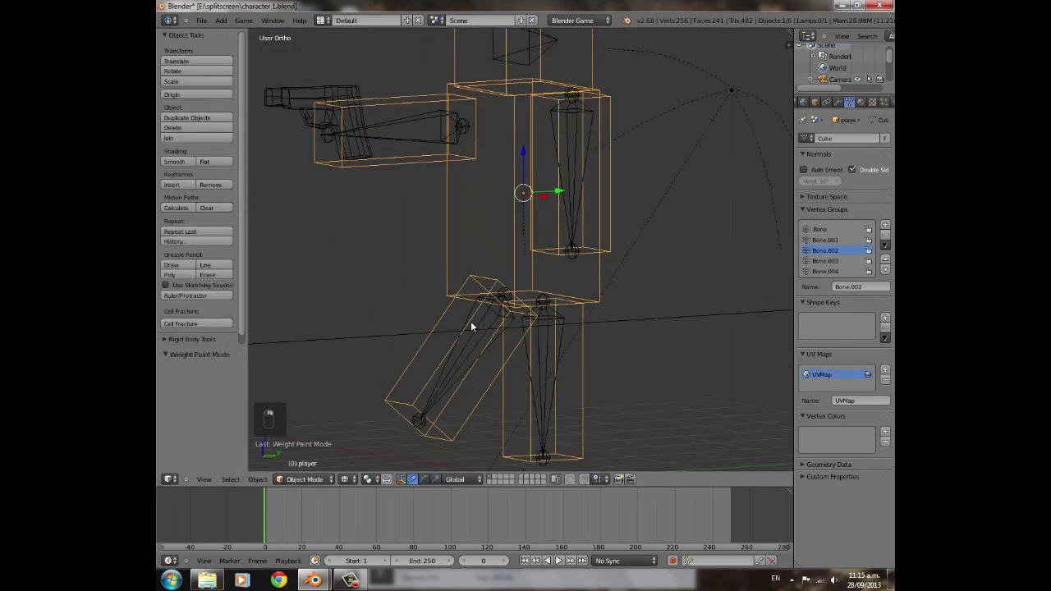
right_click(471, 321)
key(ctrl+Tab)
key(KP_1)
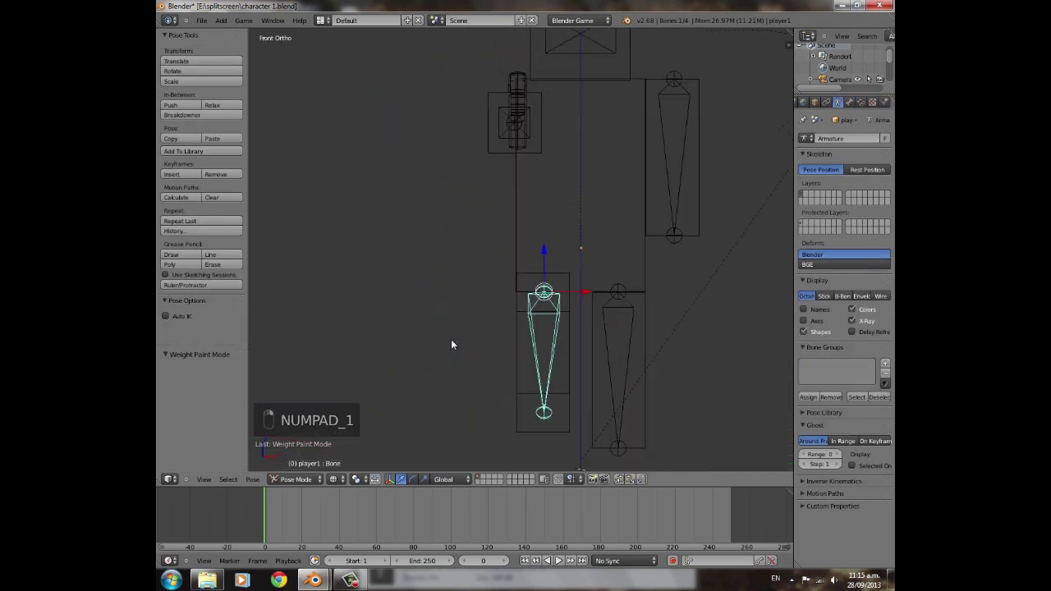
key(KP_3)
scroll(451, 339, down, 2)
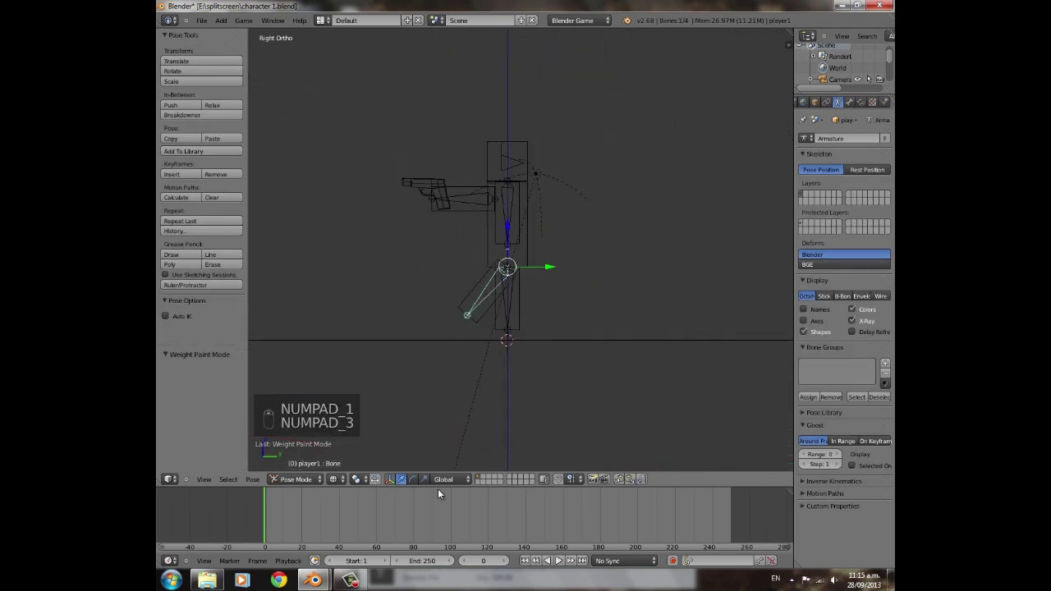
- Set the viewport shading to Texture, frame the legs closely and place the timeline at frame 0
click(332, 479)
click(351, 430)
scroll(484, 352, up, 4)
scroll(545, 370, down, 3)
scroll(501, 315, up, 5)
mouse_move(263, 517)
mouse_down()
mouse_move(340, 519)
mouse_move(265, 518)
mouse_up()
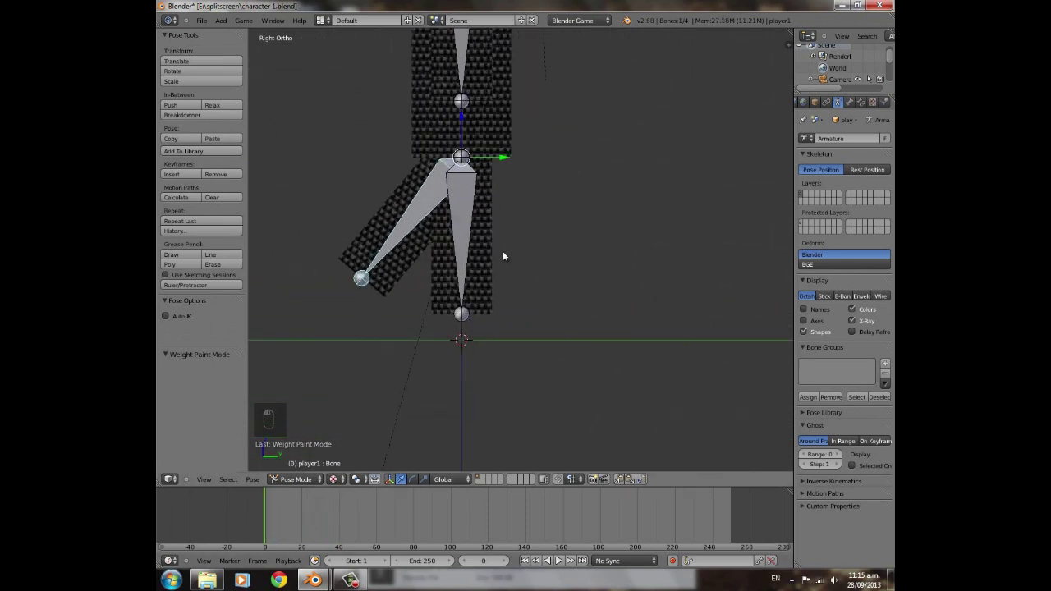
- Rotate the forward leg bone about -39° back to upright, set the active keying set to Rotation and enable automatic keyframing
key(r)
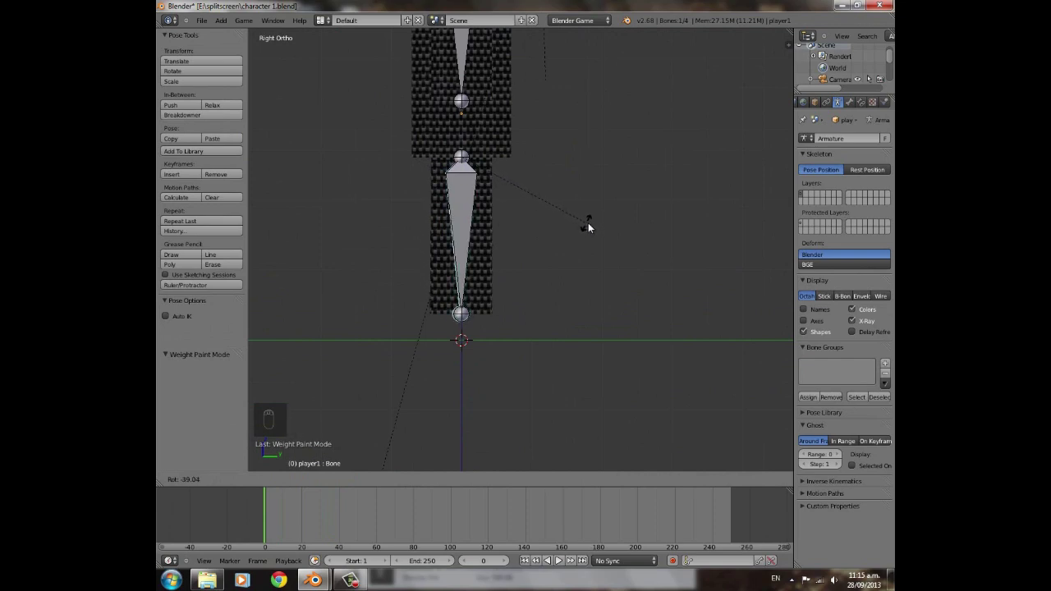
click(592, 201)
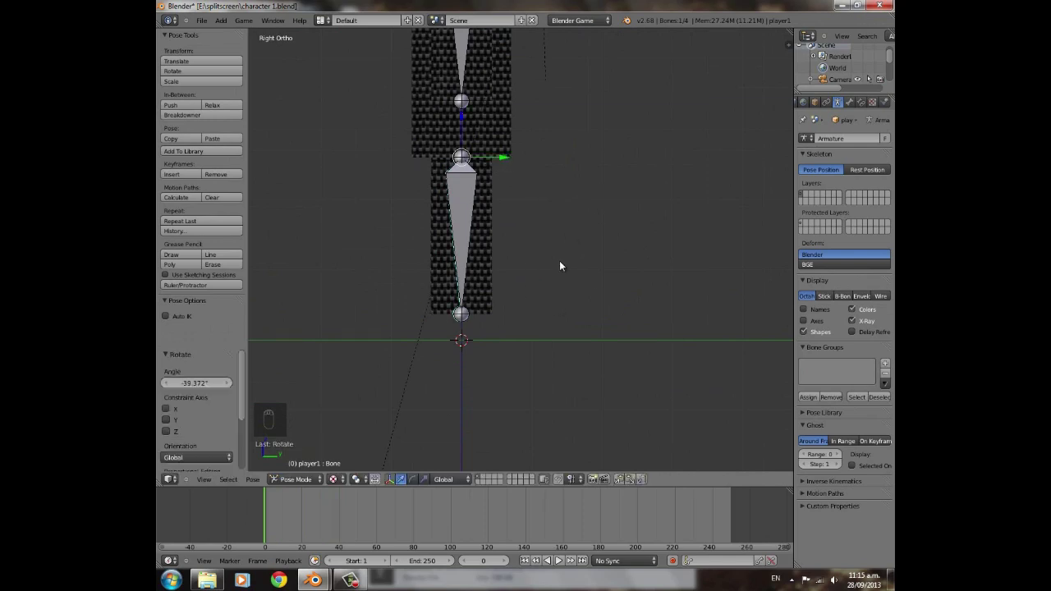
click(698, 560)
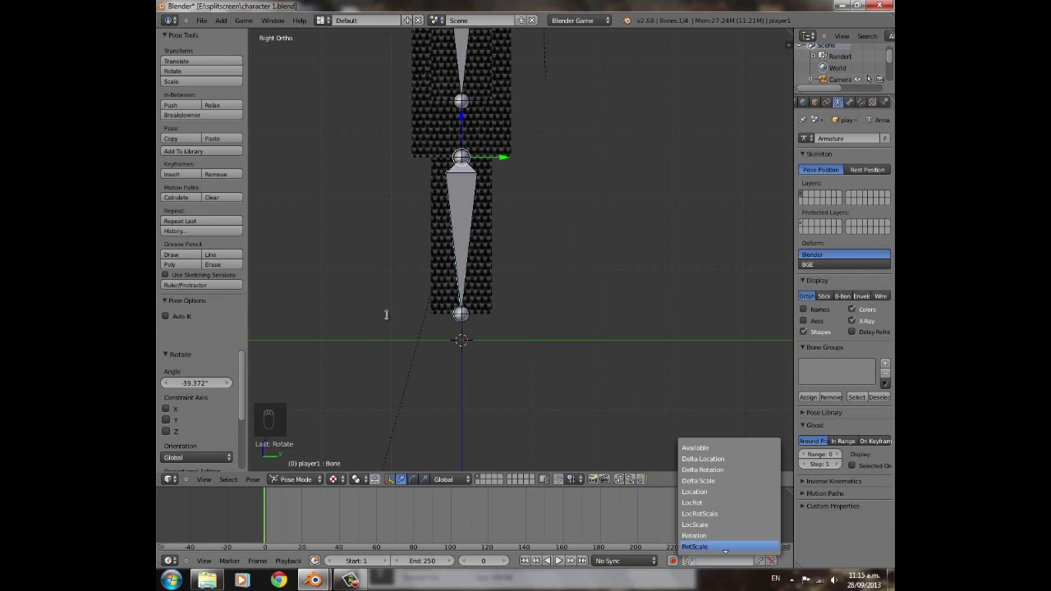
click(694, 535)
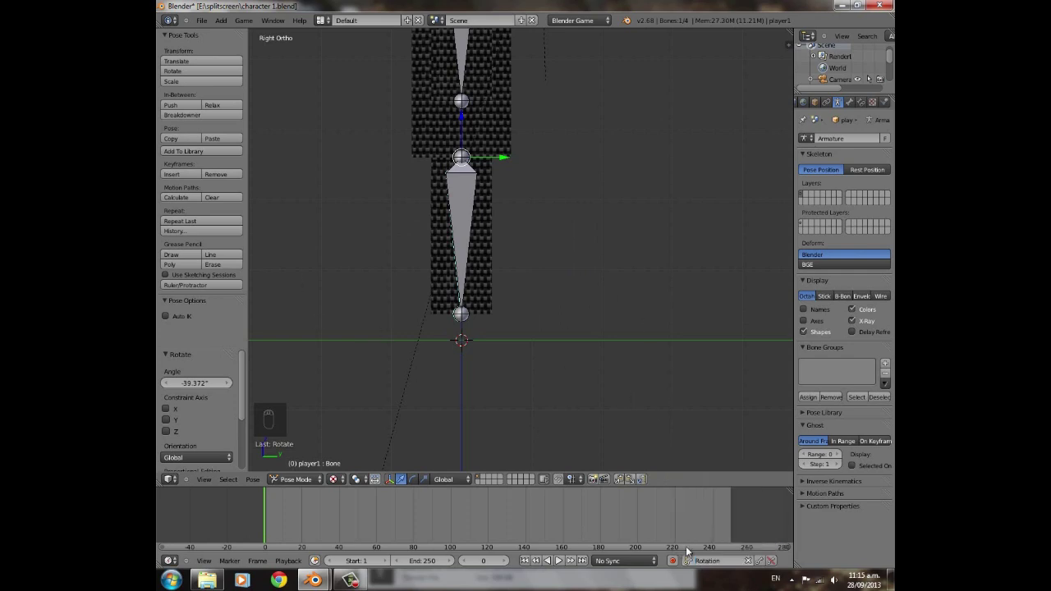
click(673, 561)
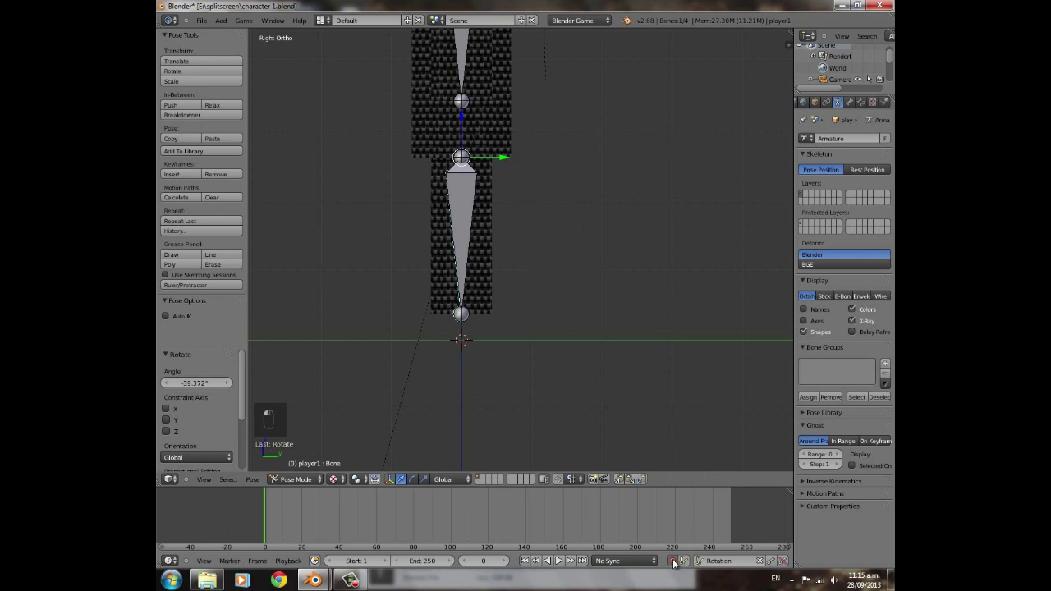
- Rotate the leg bone forward about 41° at frame 0 and check the pose around the hip
scroll(451, 177, down, 4)
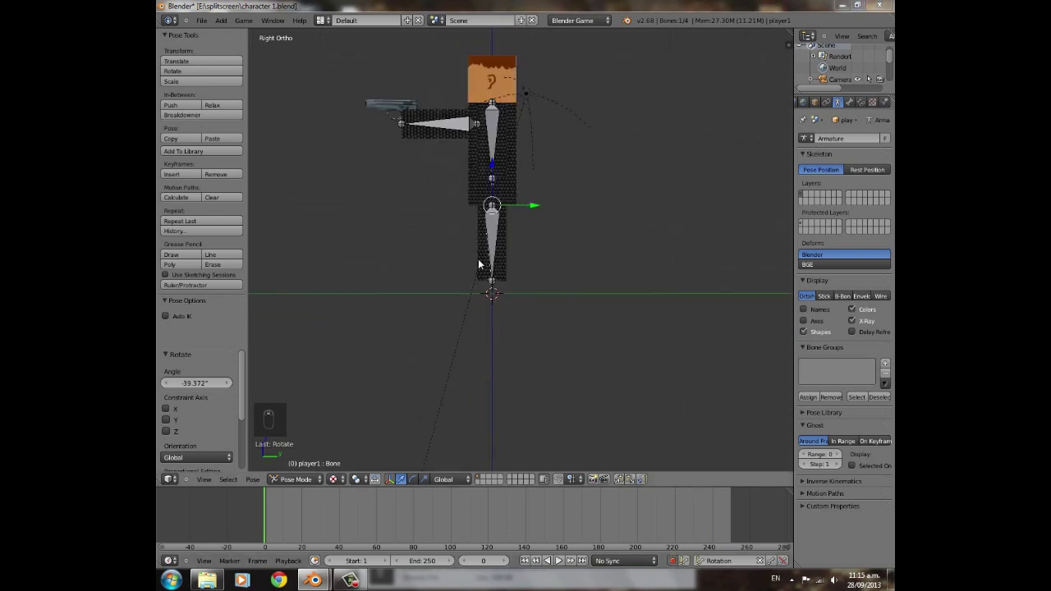
scroll(484, 257, up, 4)
shift+middle_drag(485, 258, 566, 258)
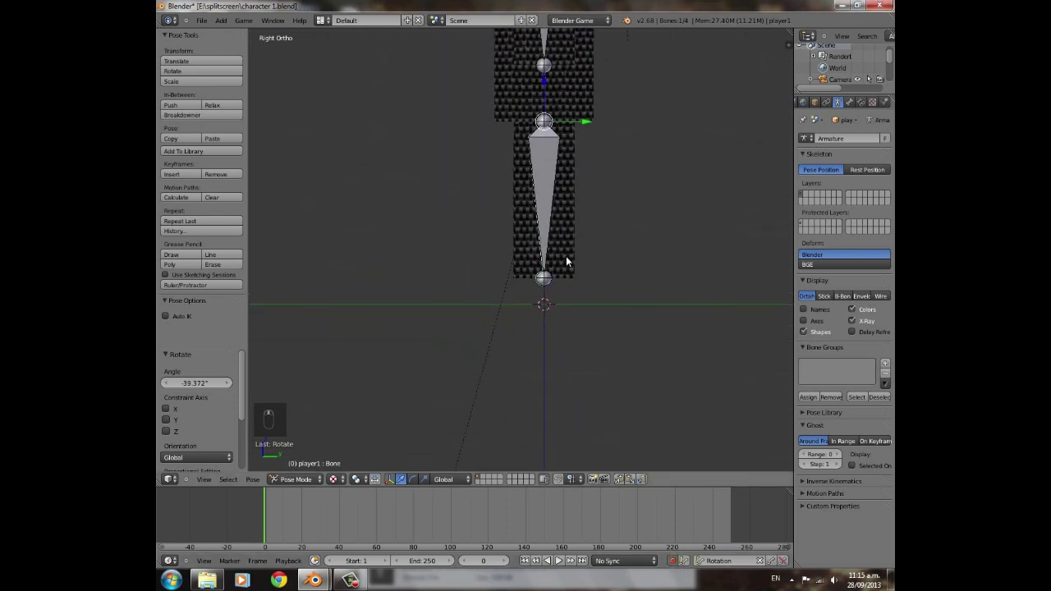
scroll(567, 261, up, 2)
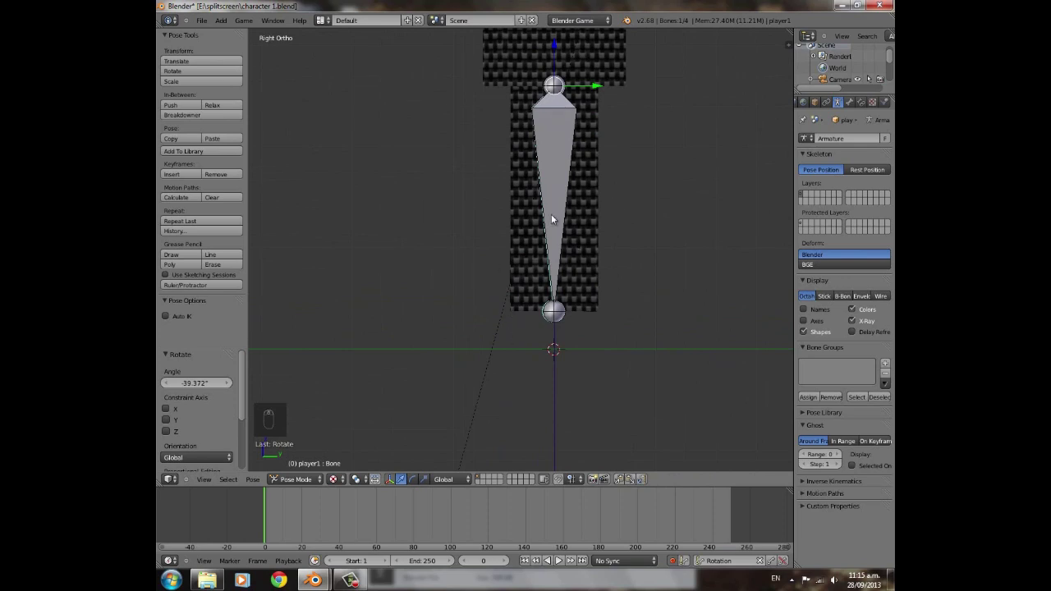
key(r)
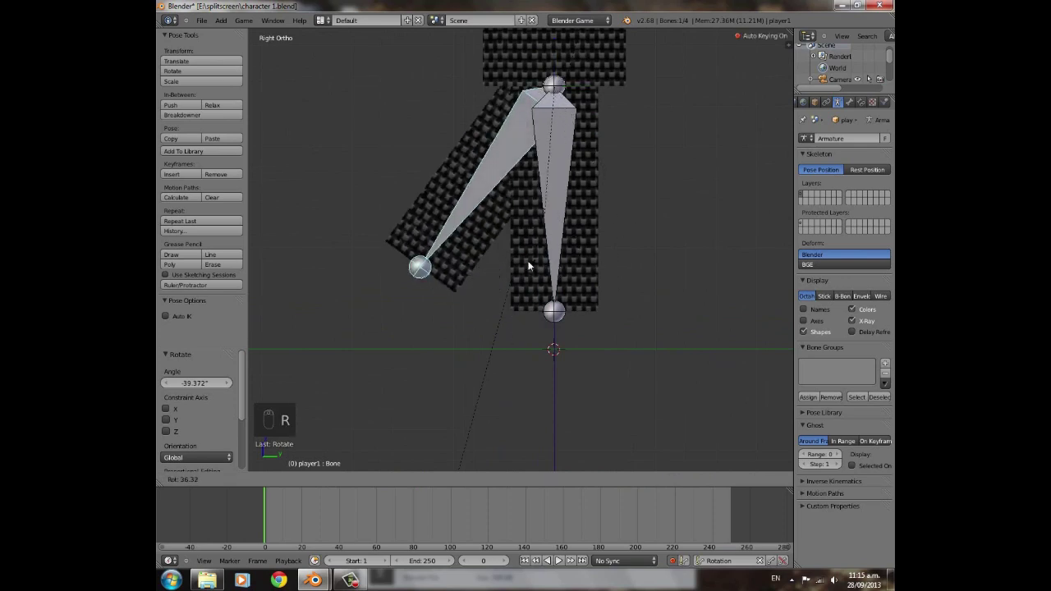
click(527, 261)
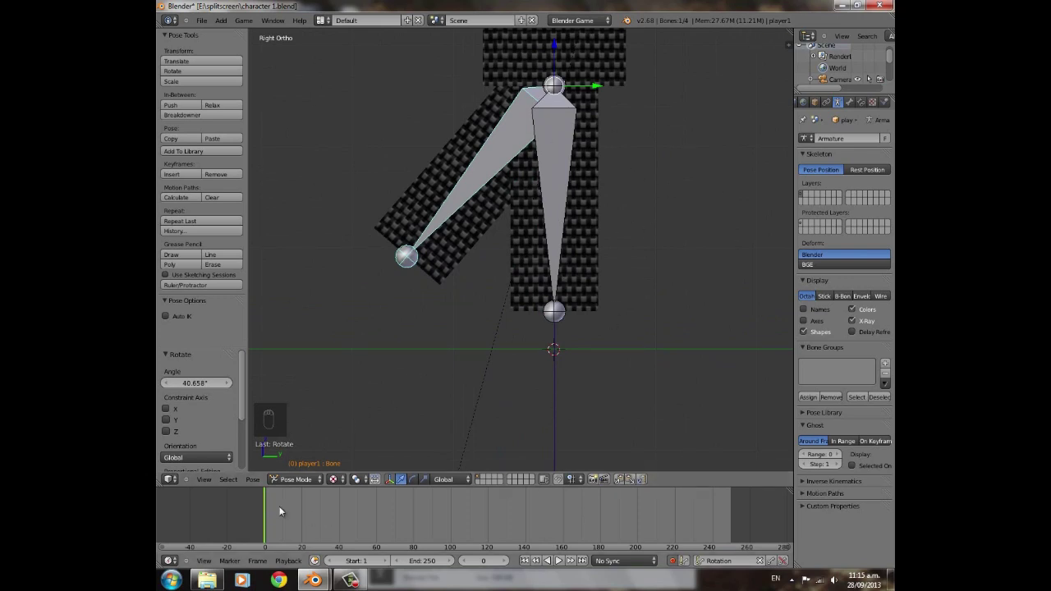
shift+middle_drag(512, 218, 511, 310)
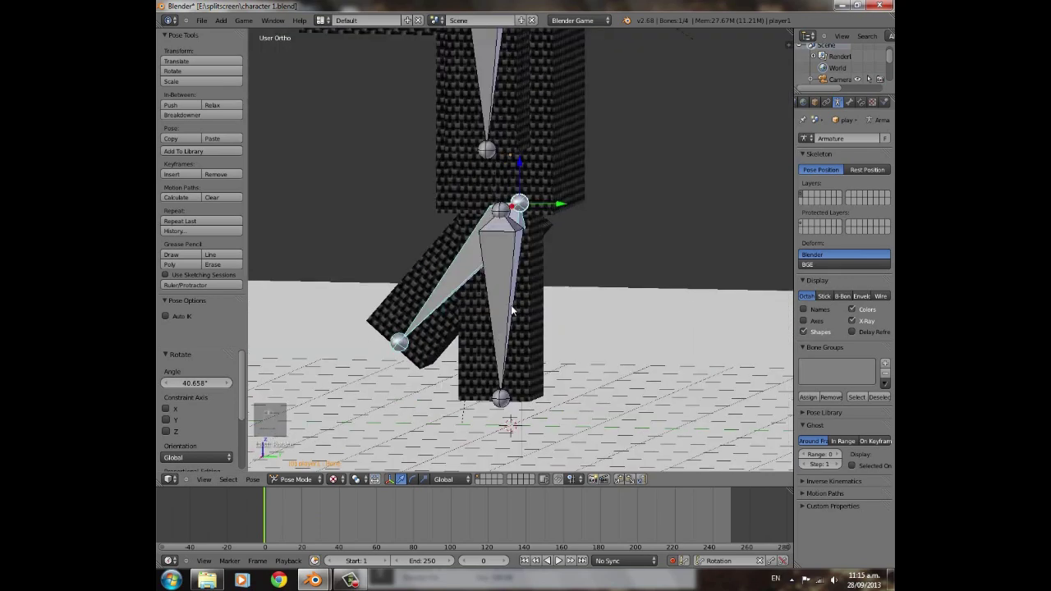
key(KP_1)
key(KP_3)
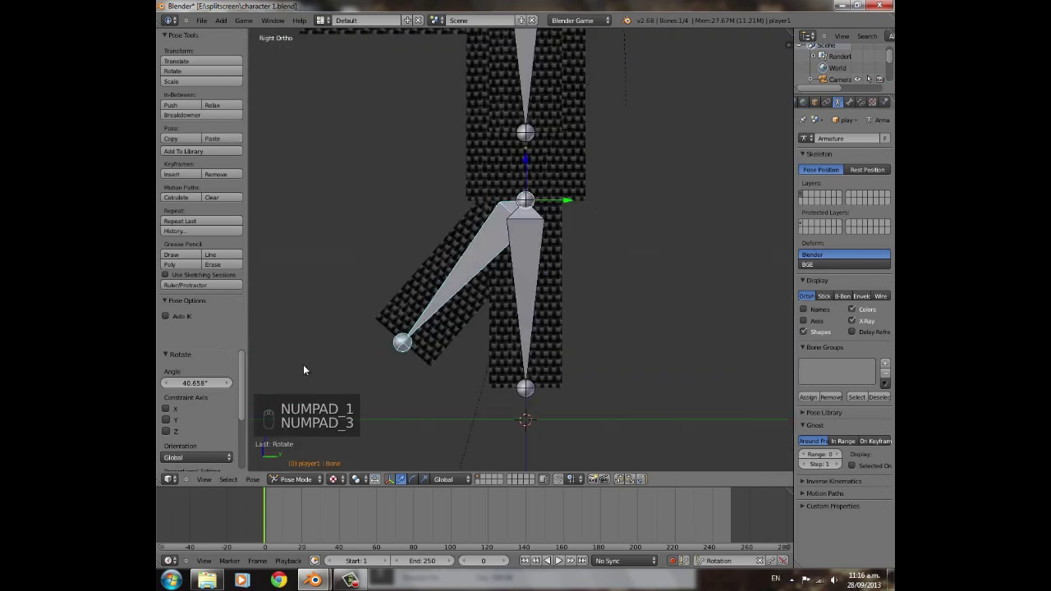
scroll(434, 293, down, 2)
scroll(400, 312, up, 4)
scroll(322, 294, down, 1)
scroll(461, 330, down, 3)
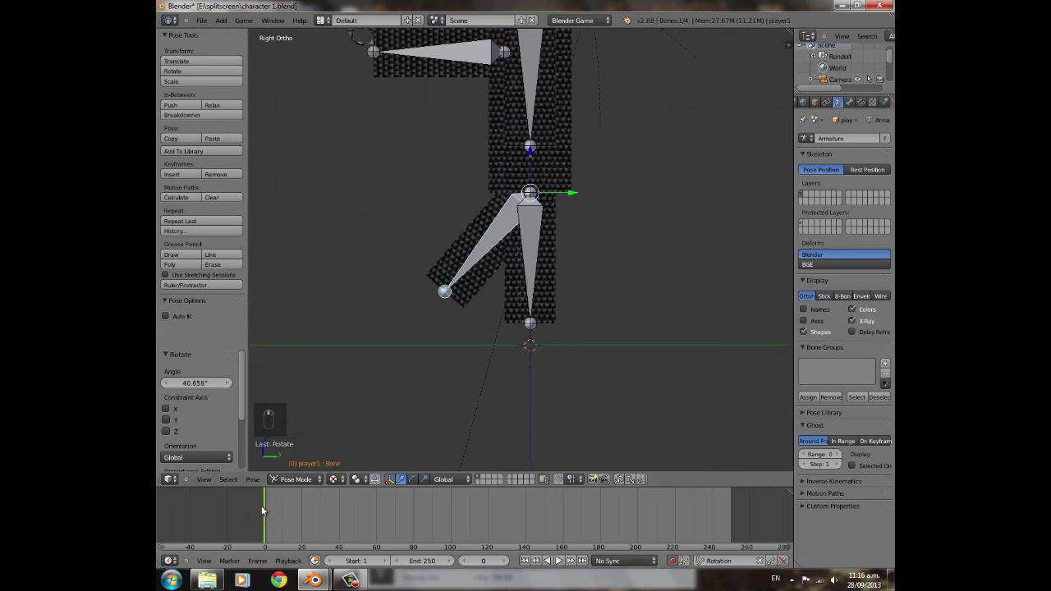
- Key the leg bone upright at frame 0 and rotated forward about 38° at frame 20
key(r)
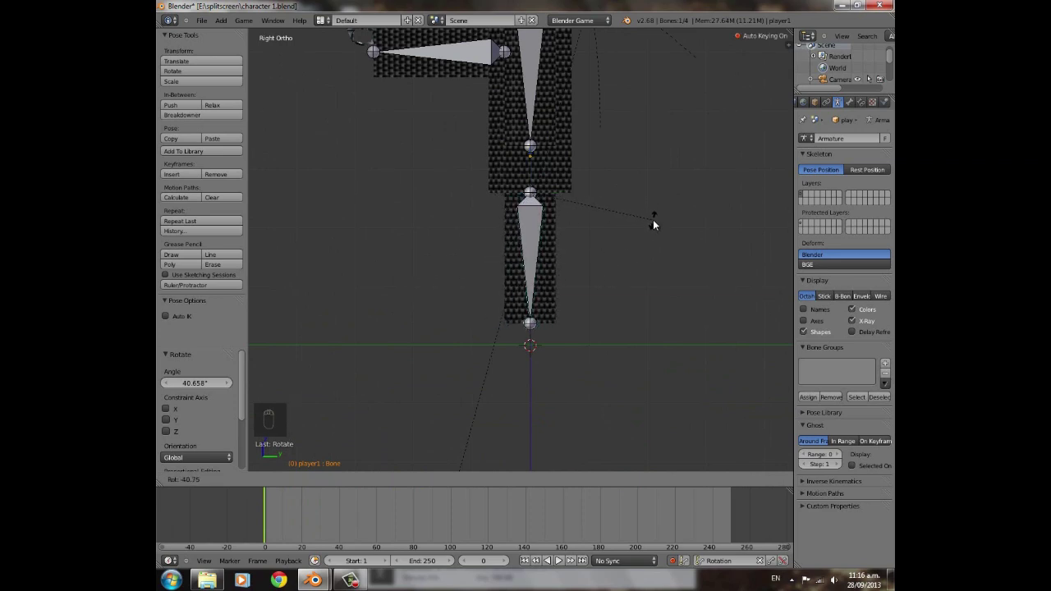
click(653, 220)
click(300, 509)
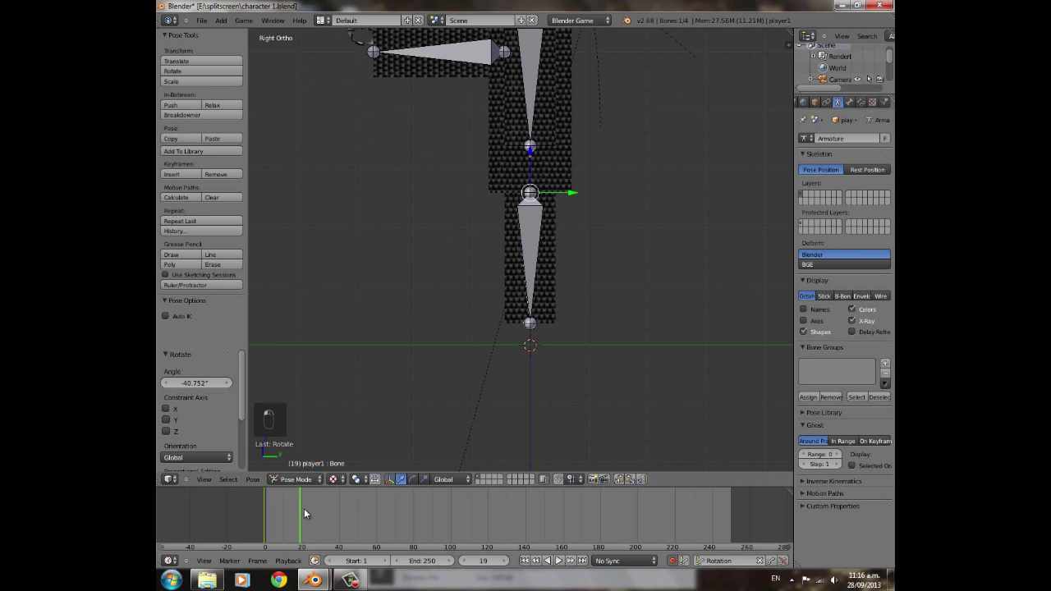
key(r)
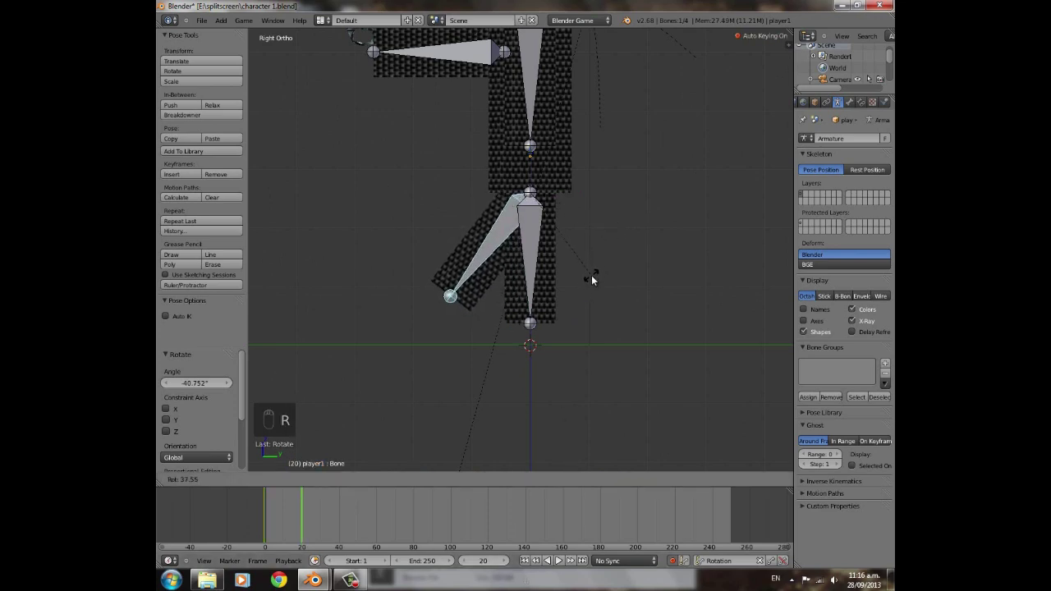
click(592, 276)
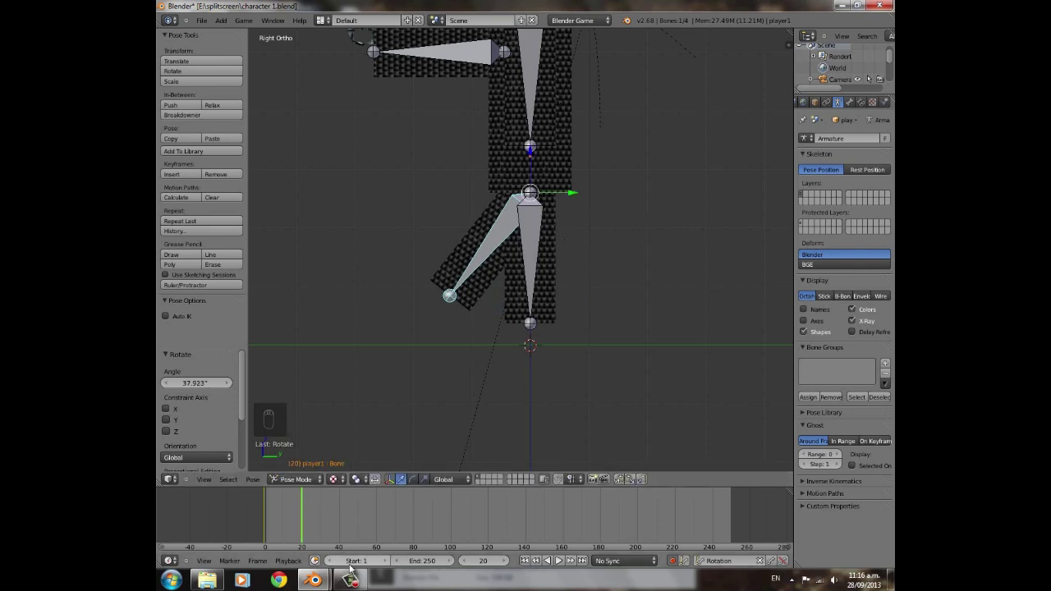
- Return to frame 20 and rotate the leg bone about 10° further forward to update its keyframe
click(338, 517)
click(340, 518)
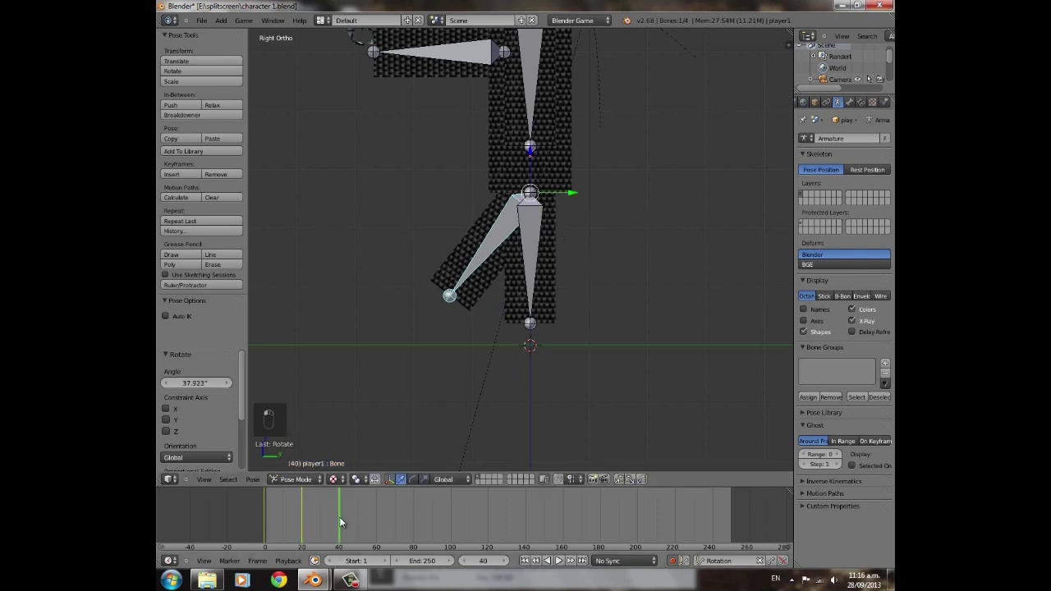
click(304, 511)
click(340, 509)
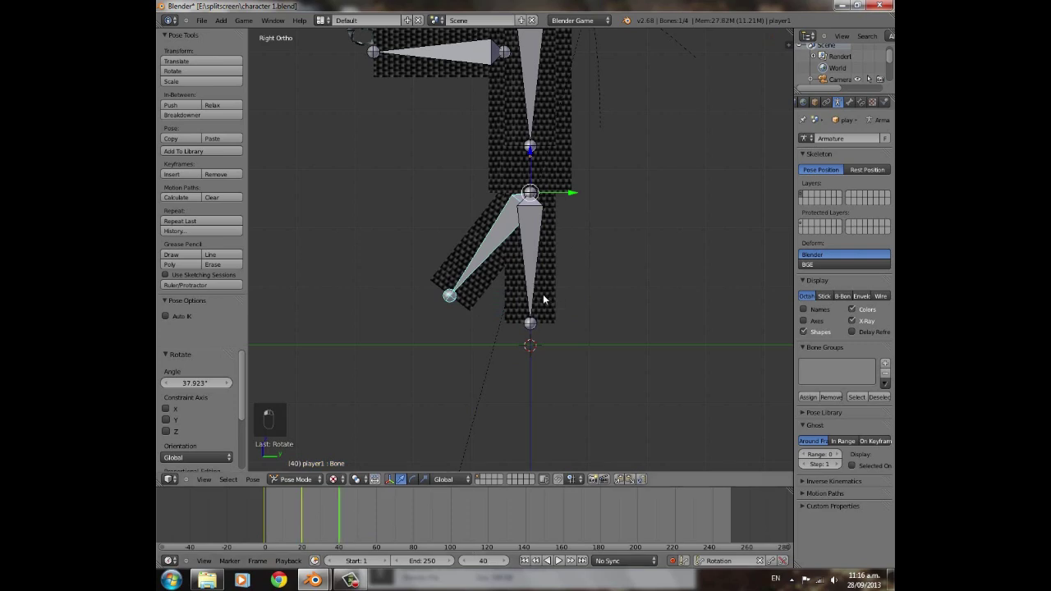
scroll(526, 325, up, 2)
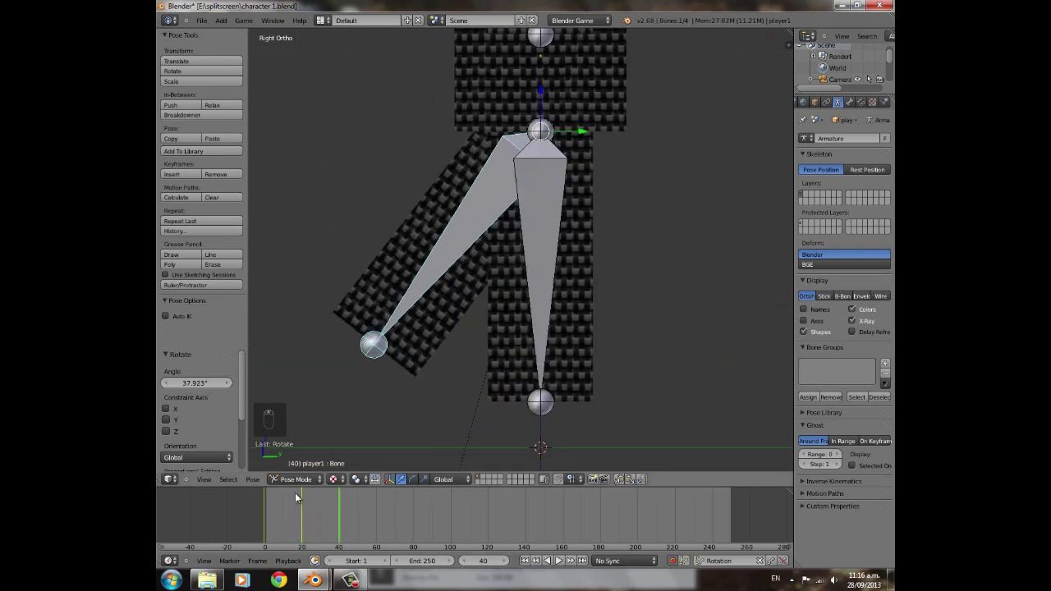
drag(300, 515, 302, 512)
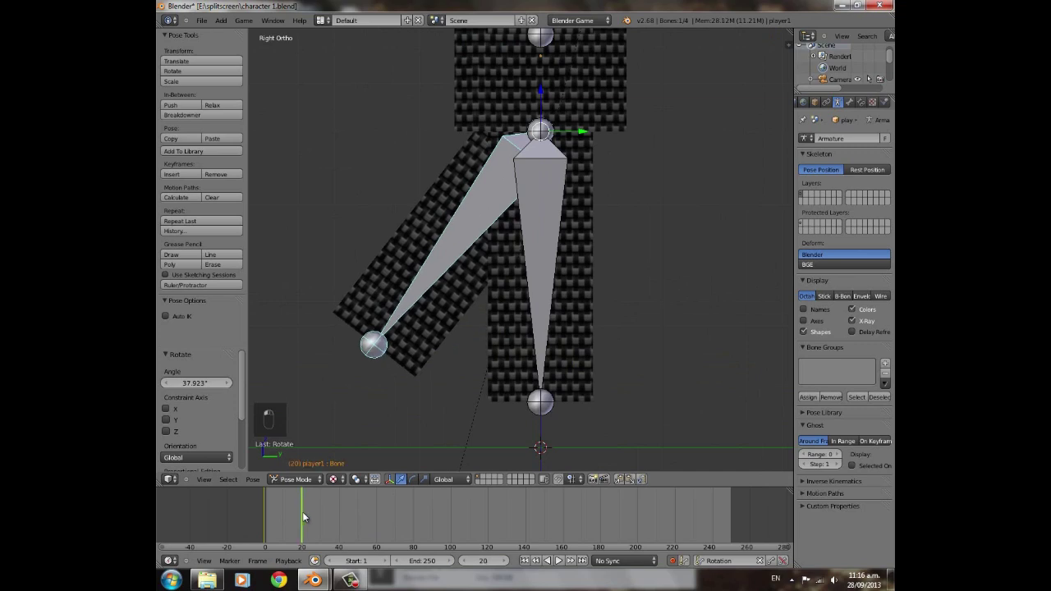
click(465, 560)
scroll(626, 221, down, 2)
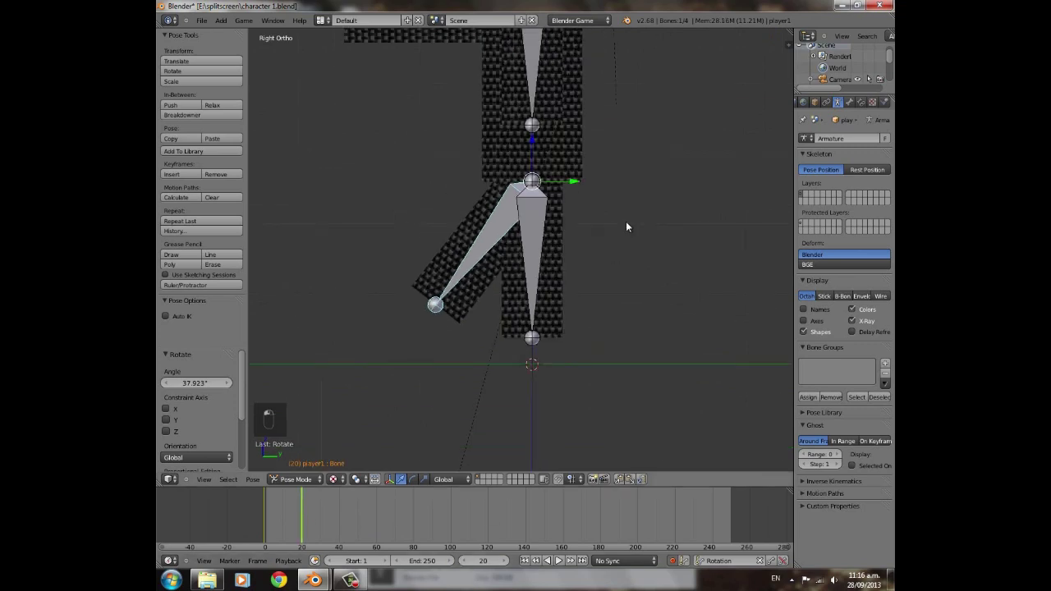
key(r)
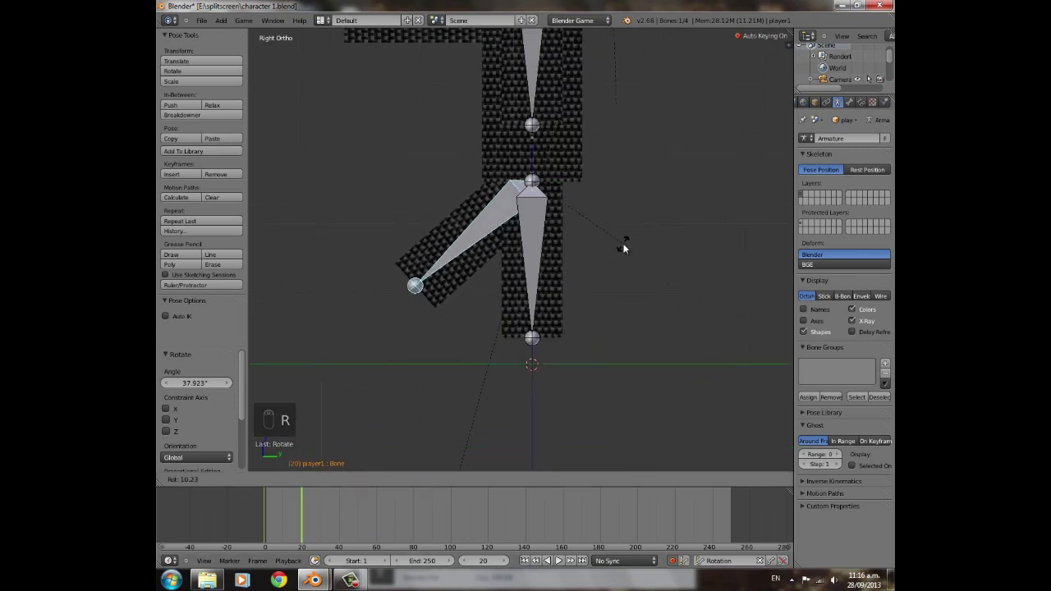
click(625, 248)
- Key the leg bone swung back about 52° to just behind upright at frame 40, and about 41° further backward at frame 60
click(338, 496)
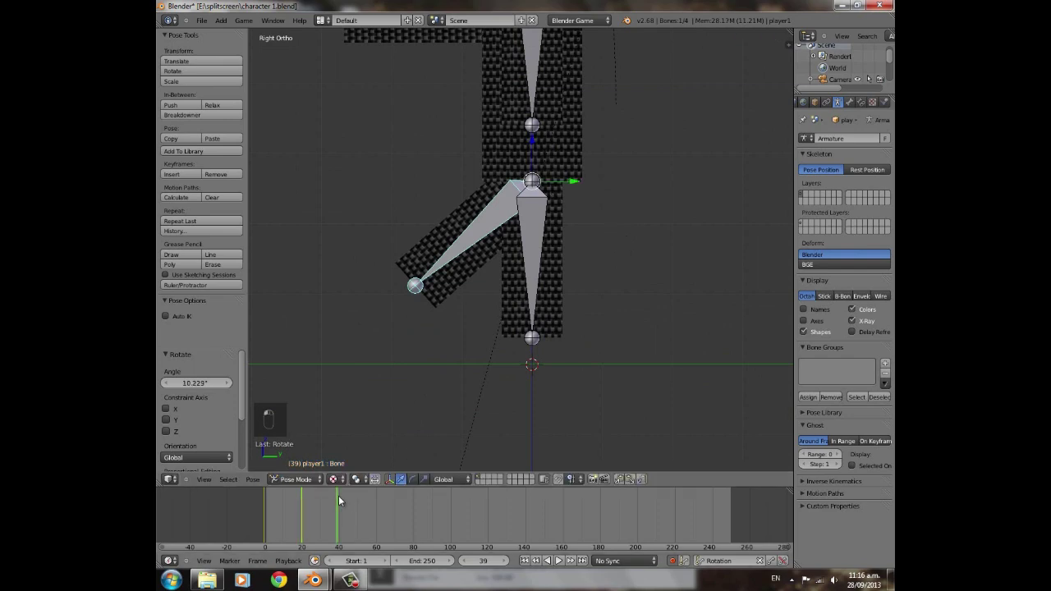
key(r)
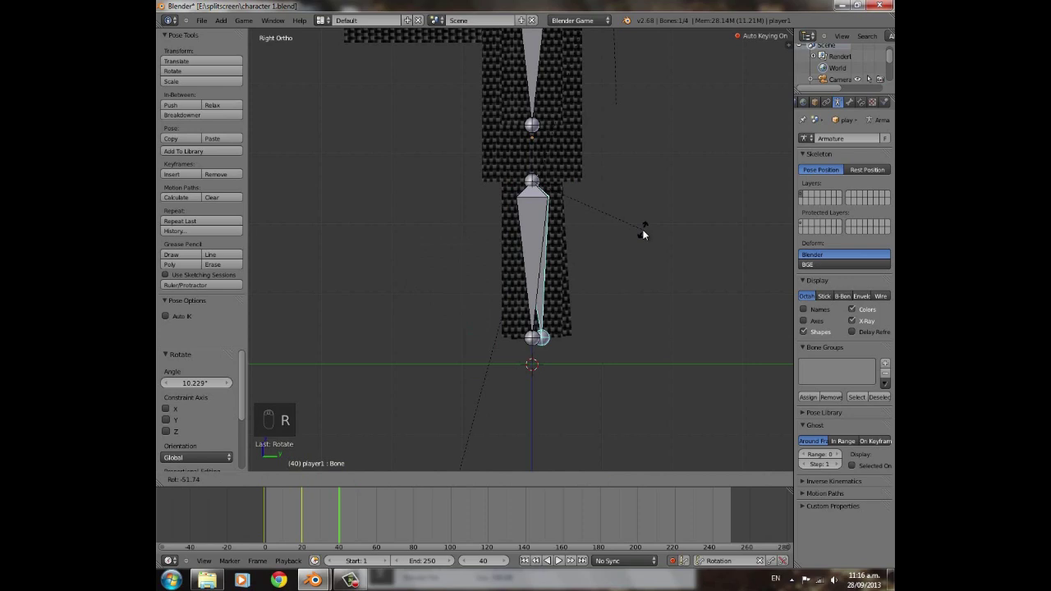
click(642, 235)
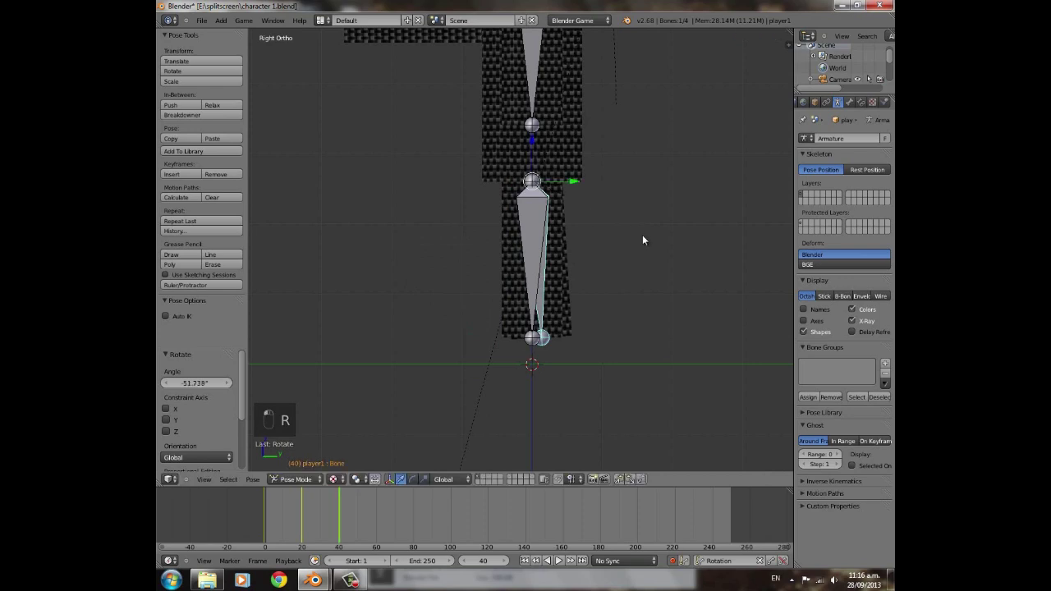
click(376, 509)
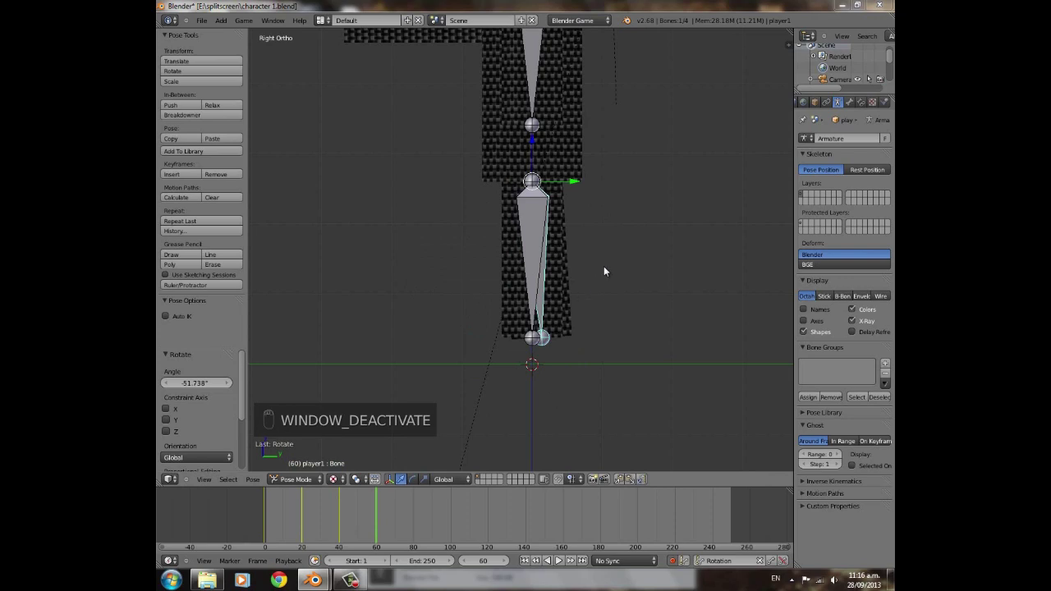
key(r)
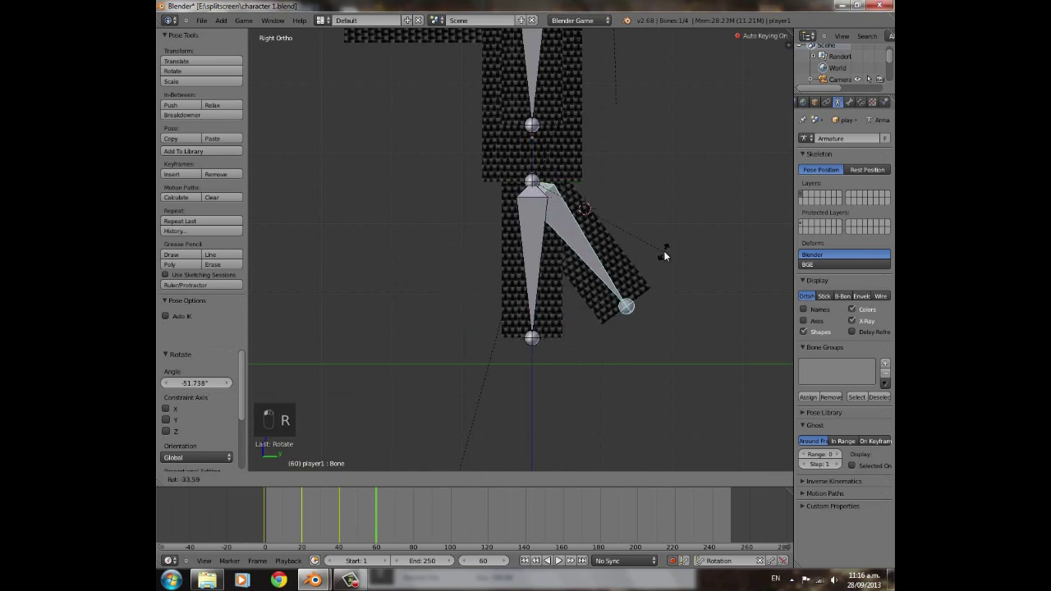
click(670, 236)
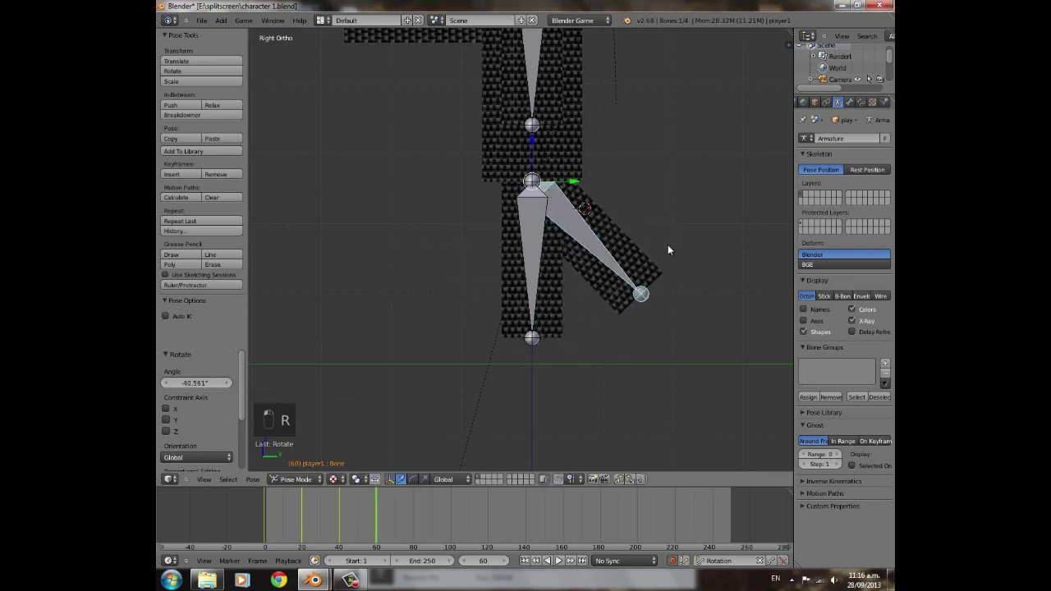
- Try rotating the leg bone back to upright at frame 80, and undo that rotation
click(414, 504)
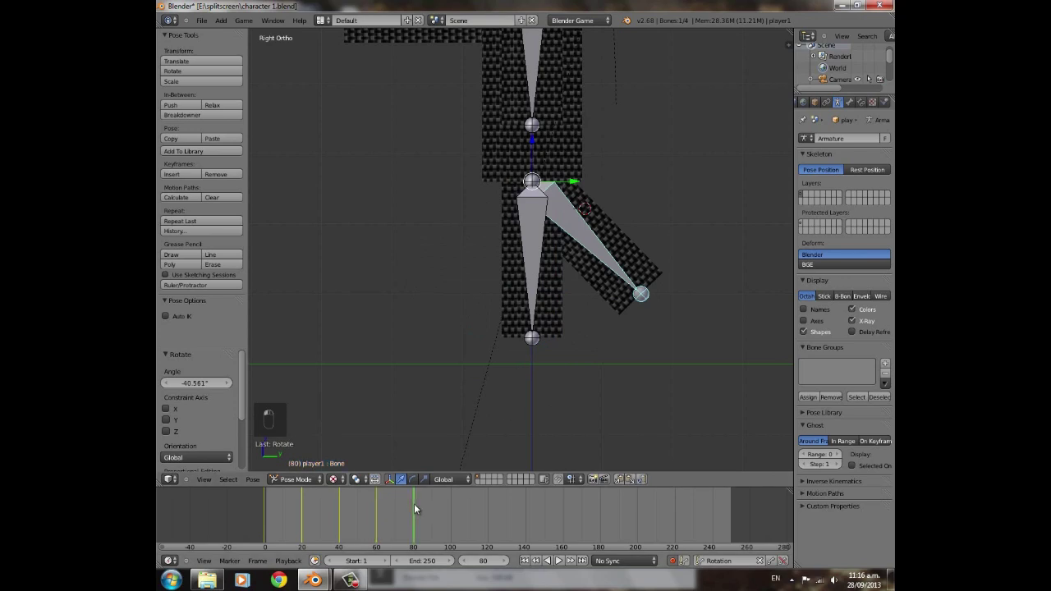
key(r)
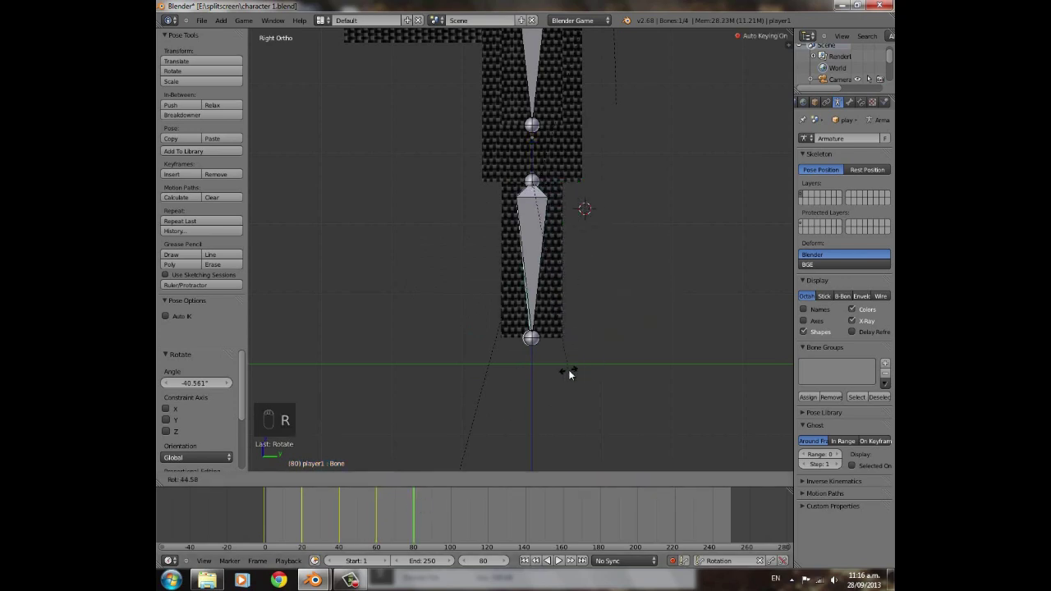
click(571, 371)
key(ctrl+z)
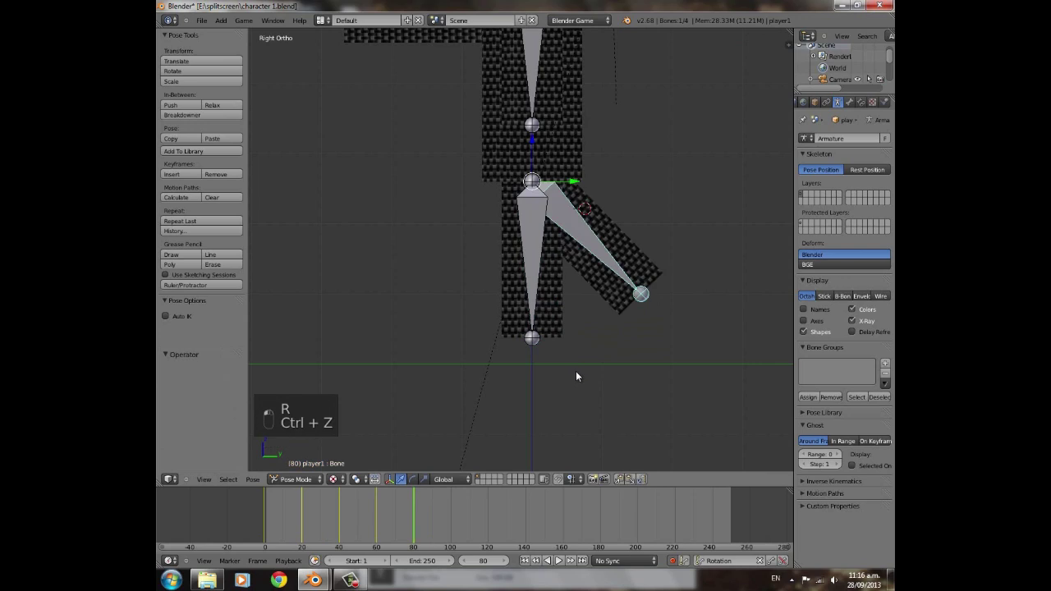
- Return to frame 0 and split the 3D view, making the new area a Graph Editor with a narrowed channel list
mouse_move(421, 525)
mouse_down()
mouse_move(400, 511)
mouse_move(410, 516)
mouse_up()
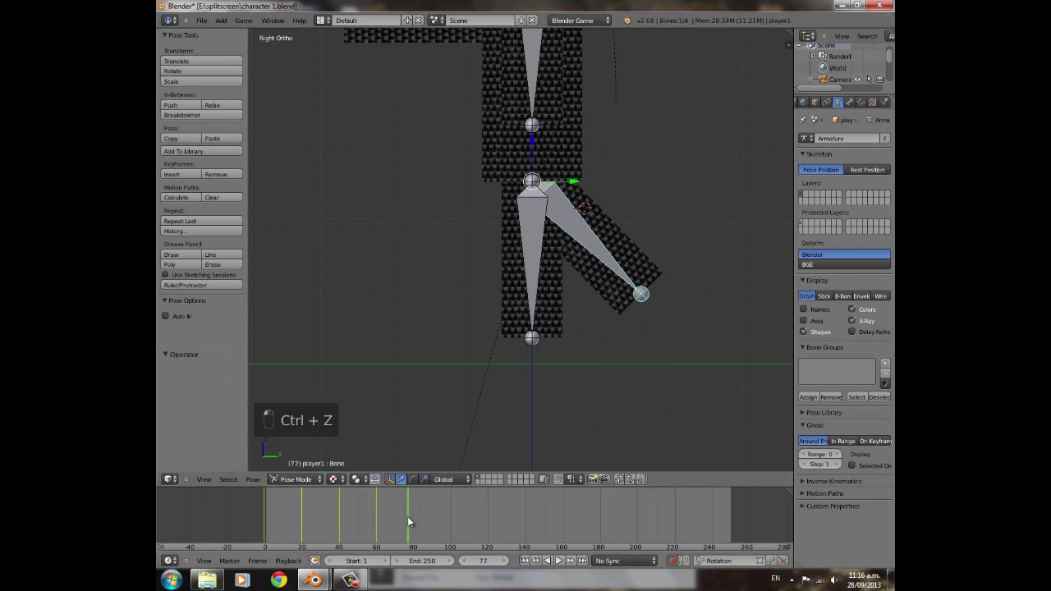
drag(341, 545, 208, 499)
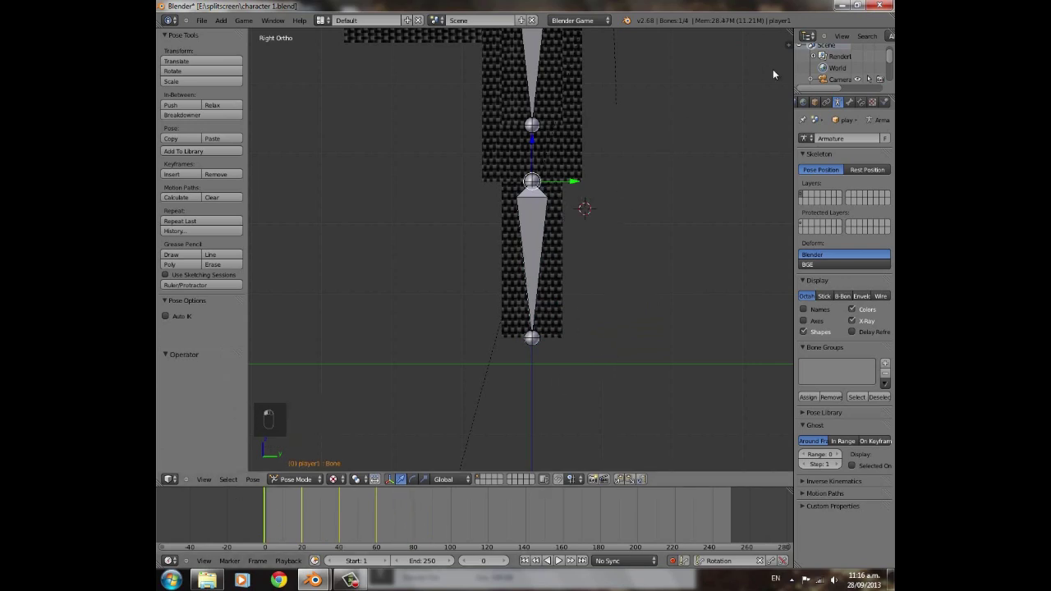
drag(791, 30, 563, 475)
click(569, 479)
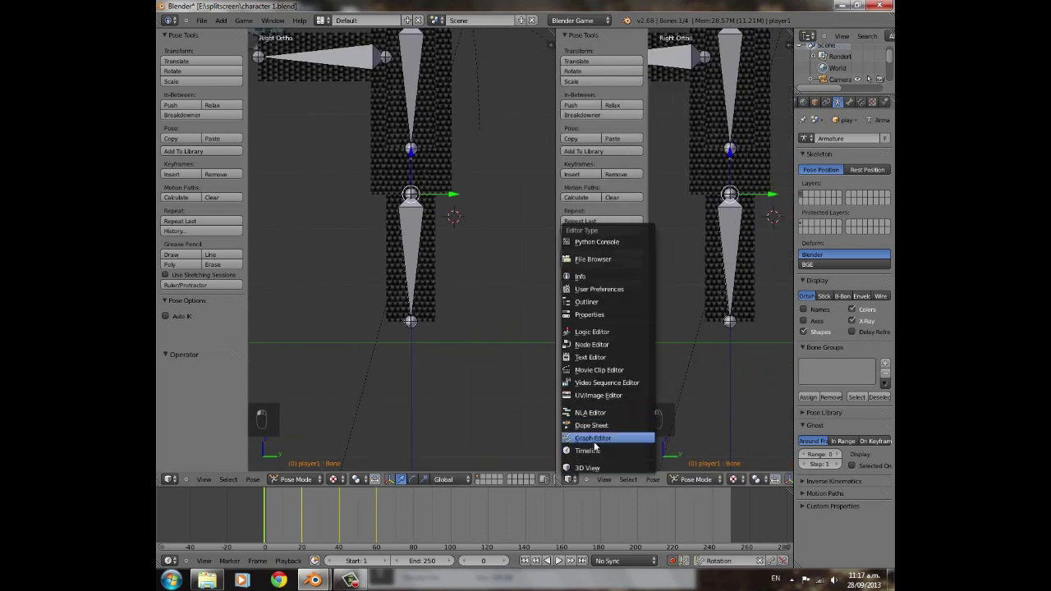
click(591, 441)
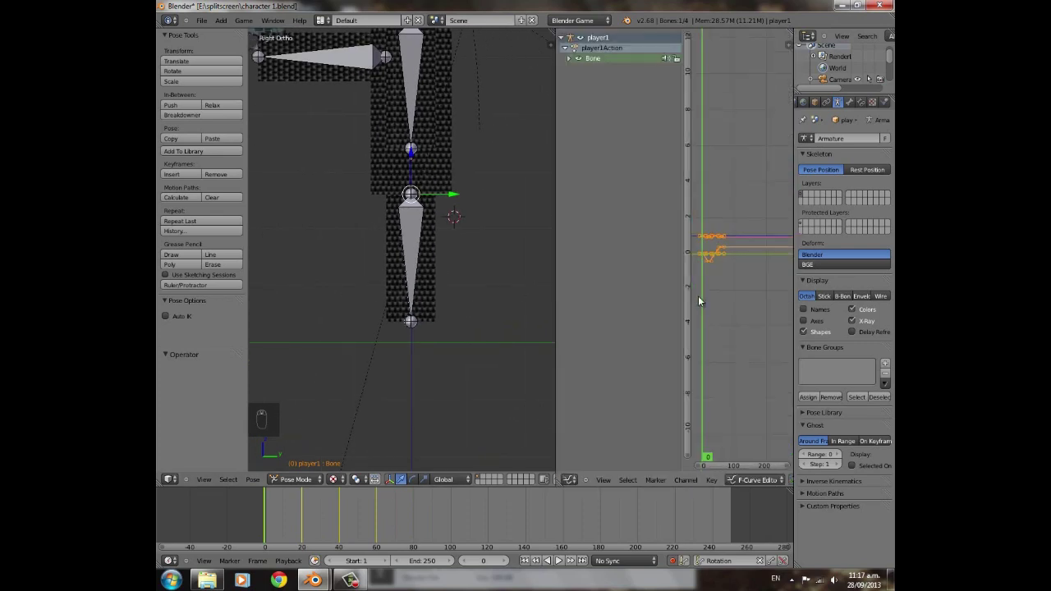
drag(680, 335, 588, 334)
key(Home)
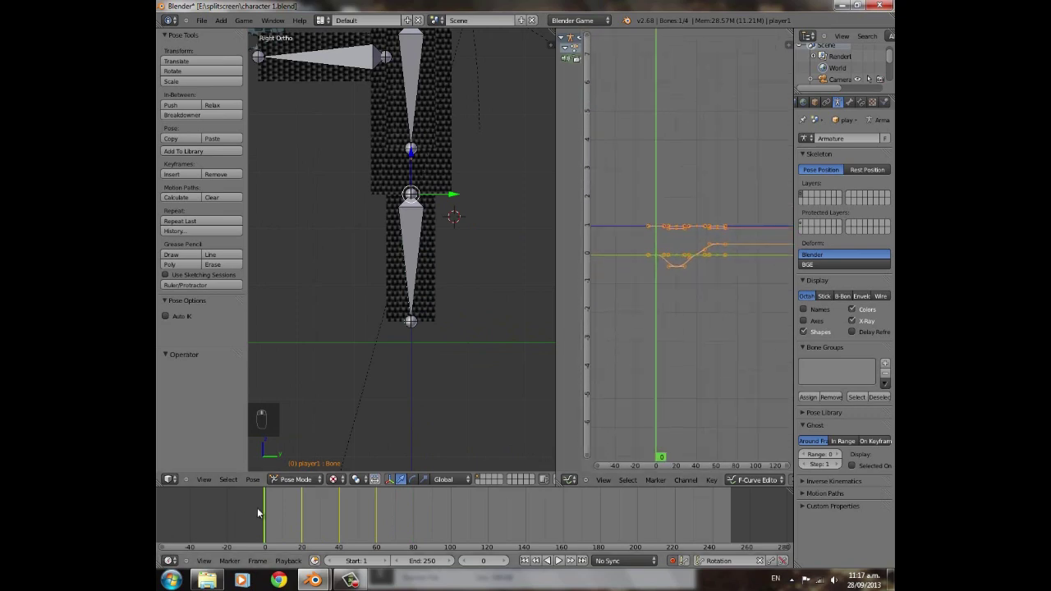
- Duplicate only the frame 0 keyframes of the leg bone and offset them 80 frames along the time axis
key(a)
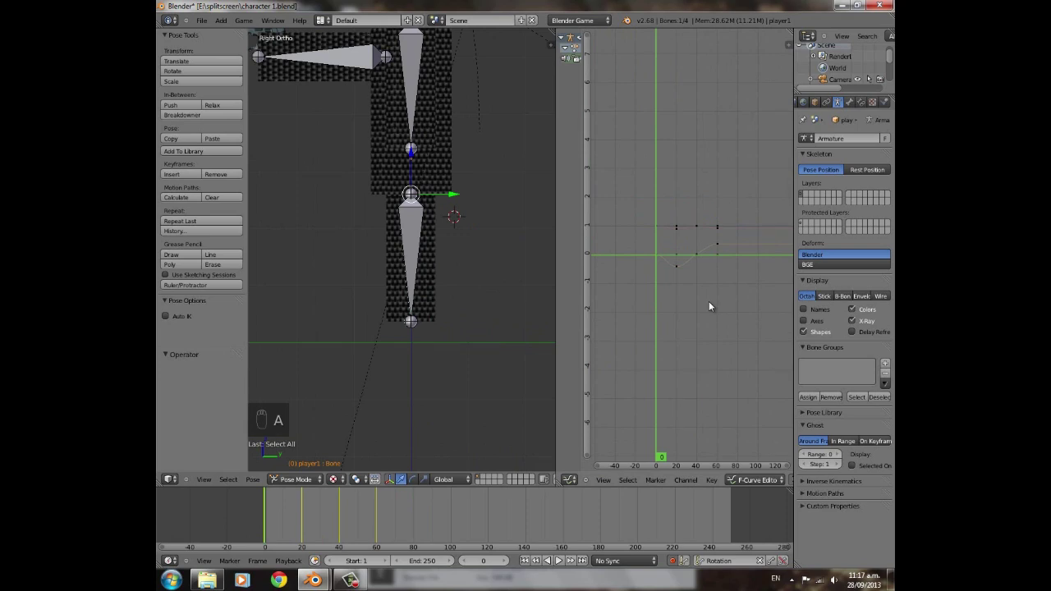
key(ctrl+k)
key(shift+d)
key(x)
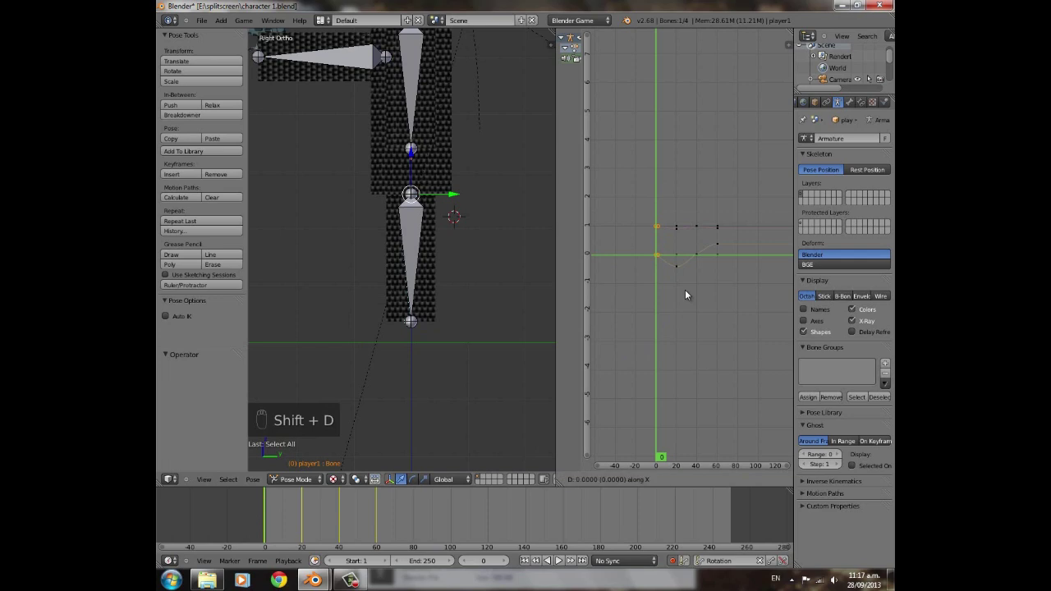
text(80)
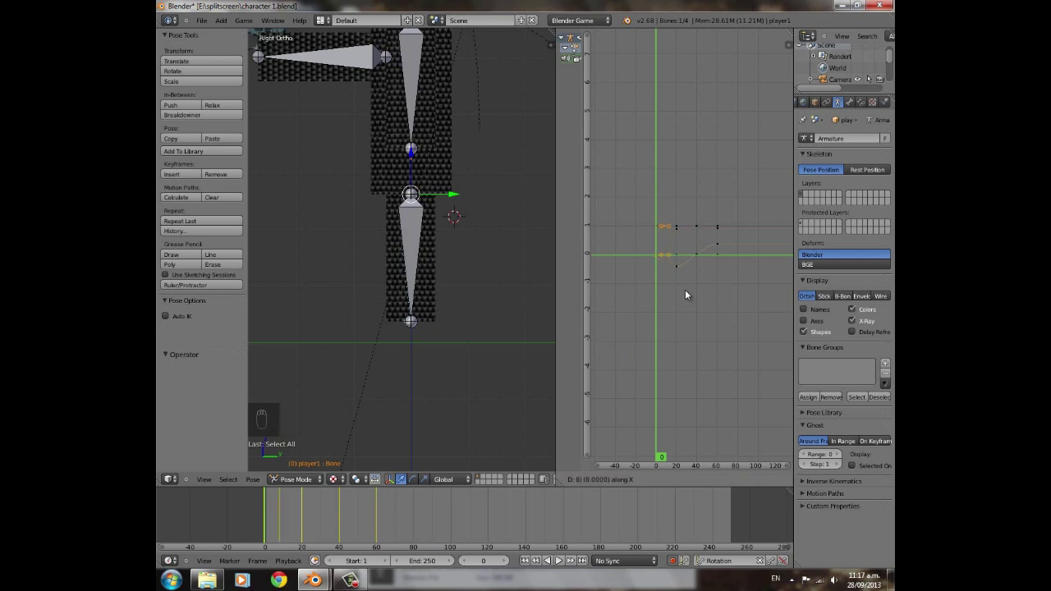
key(Return)
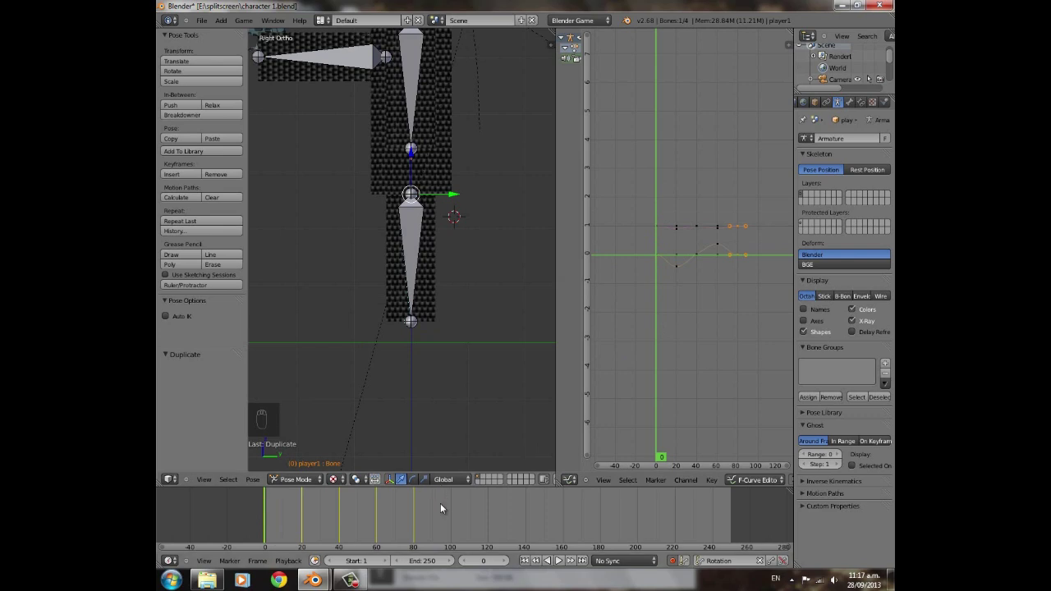
- Select the other leg bone and key it rotated about 42° backward at frame 20
drag(276, 518, 155, 529)
scroll(424, 260, down, 3)
scroll(424, 260, up, 4)
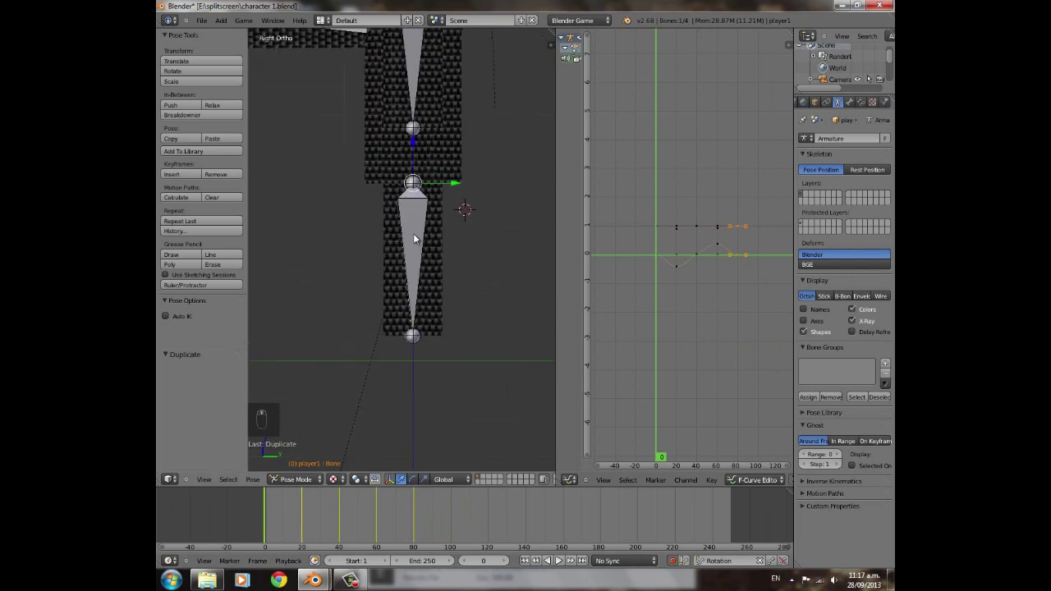
right_click(413, 234)
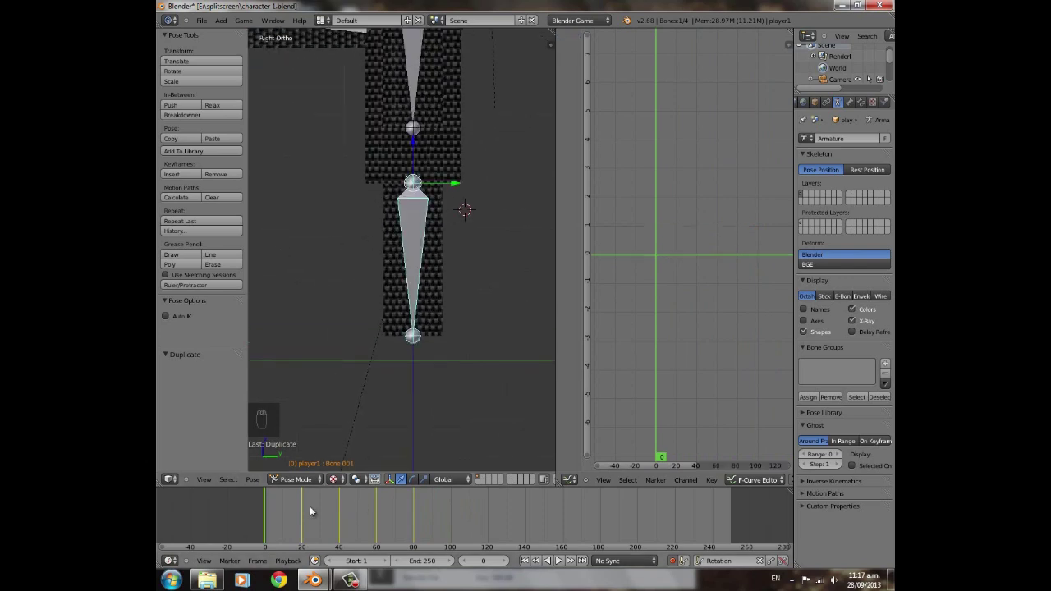
drag(264, 500, 303, 512)
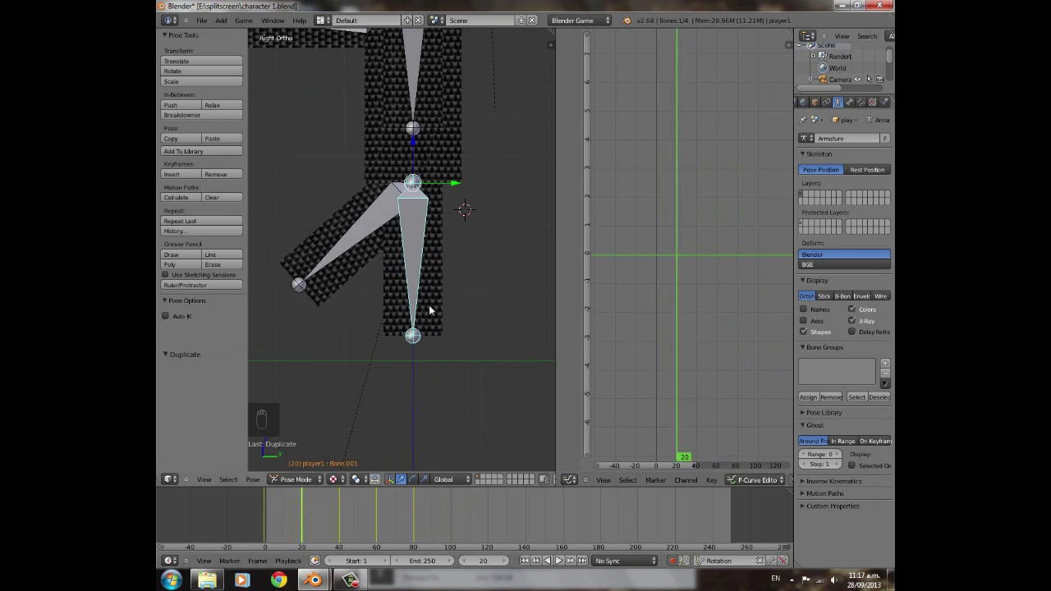
key(r)
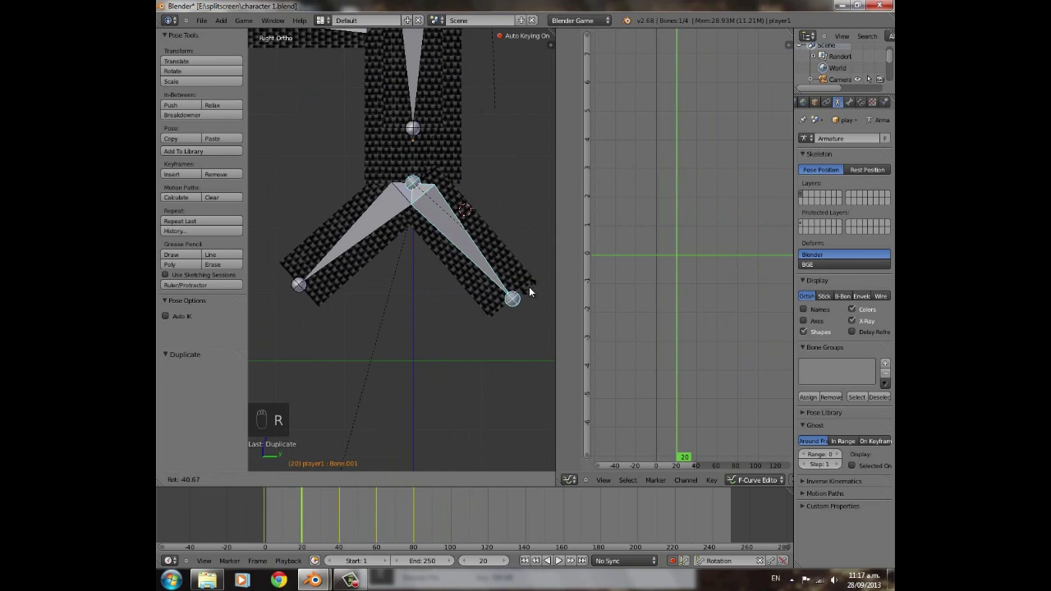
click(532, 283)
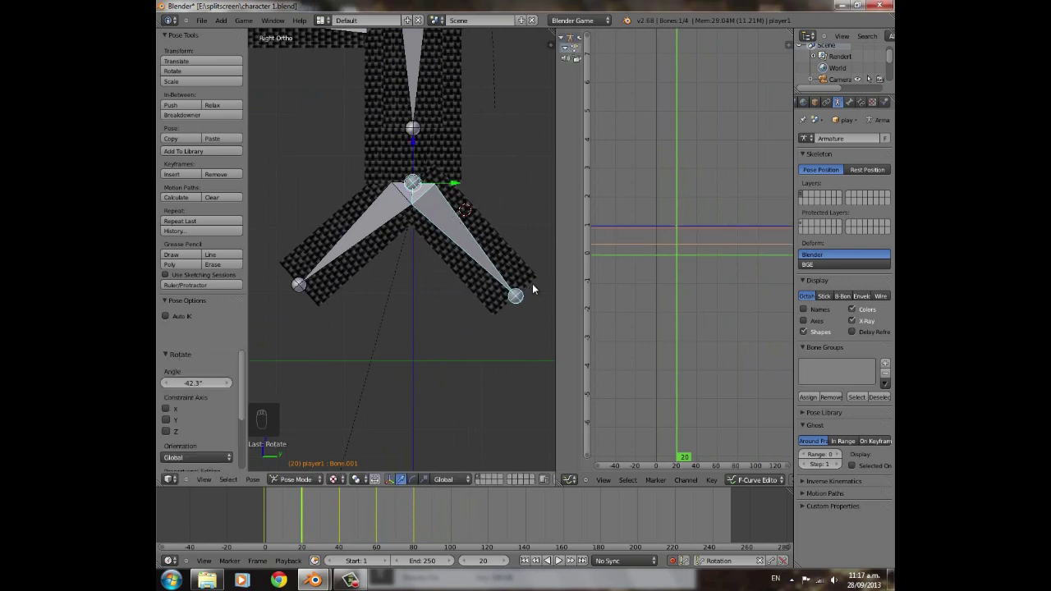
scroll(468, 334, down, 3)
scroll(448, 339, up, 4)
scroll(446, 339, down, 1)
shift+middle_drag(412, 320, 382, 370)
scroll(382, 370, up, 1)
scroll(381, 369, down, 4)
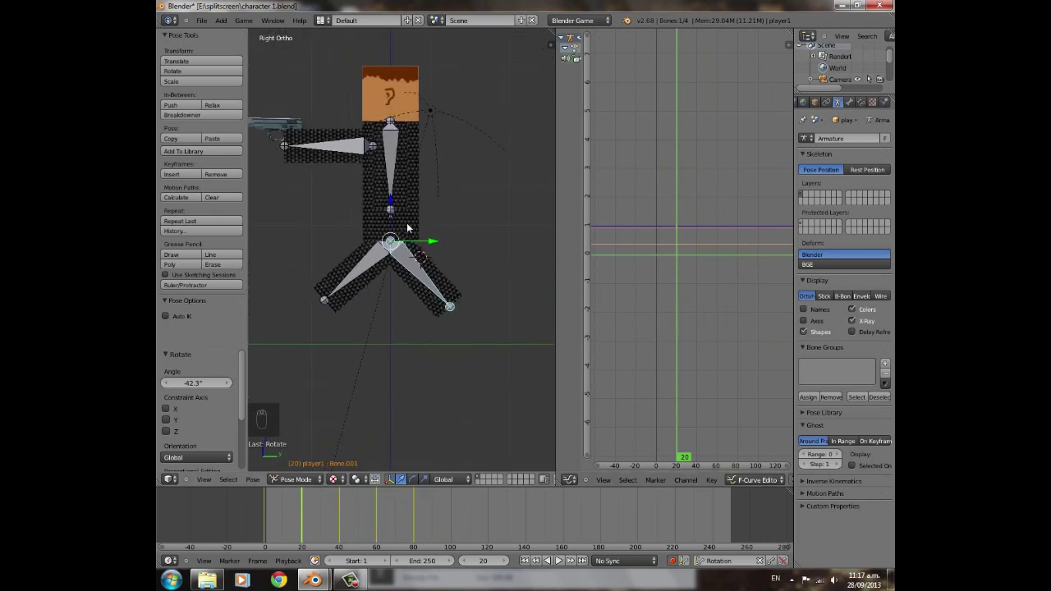
scroll(368, 377, up, 4)
scroll(367, 377, down, 3)
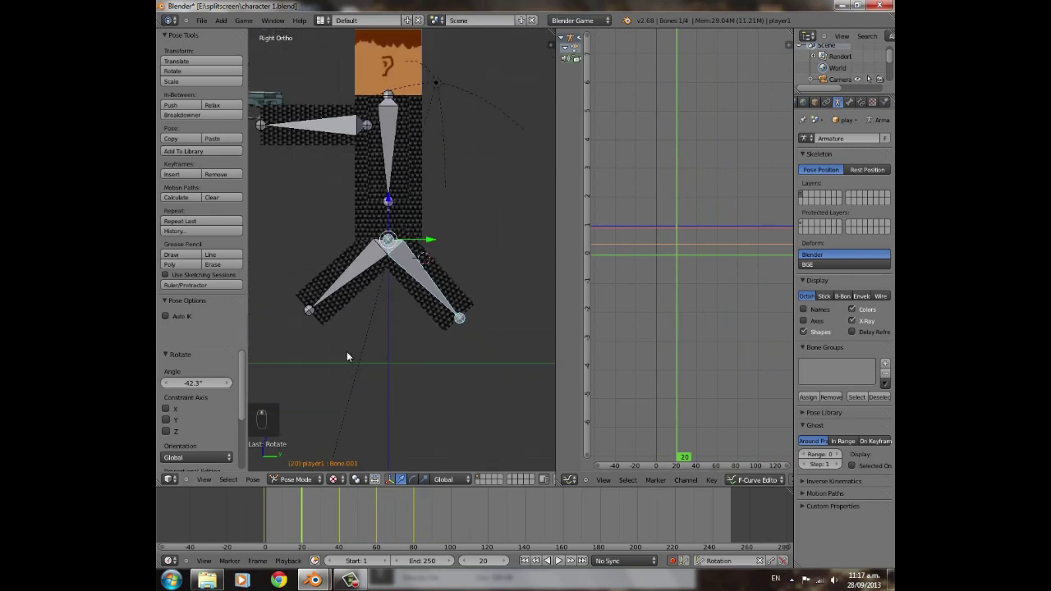
- Try moving the backward-swung leg bone with Auto IK enabled, and undo the move and turn Auto IK off
shift+middle_drag(347, 352, 427, 390)
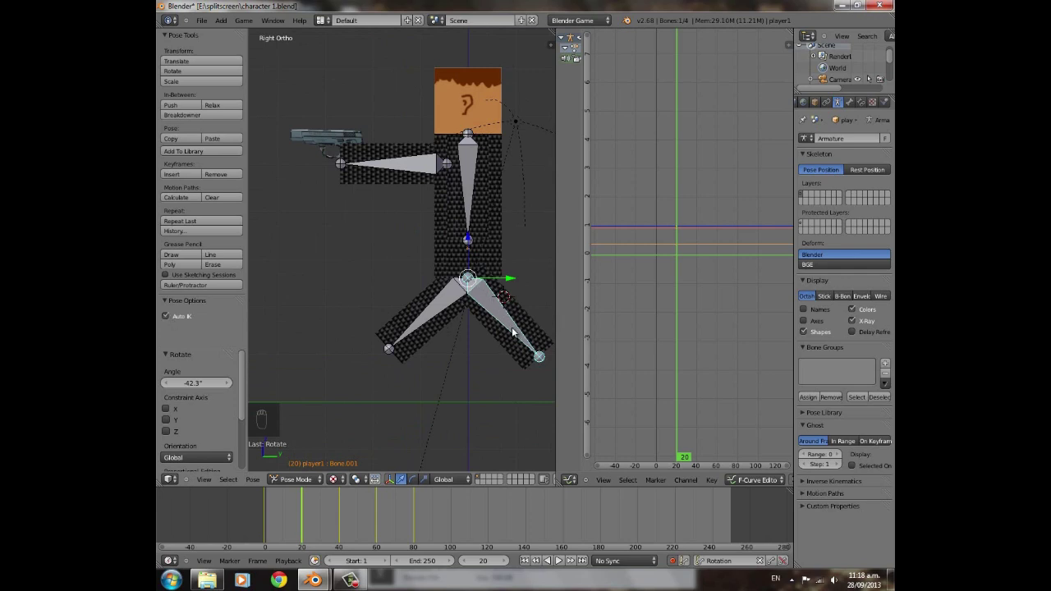
key(g)
click(469, 347)
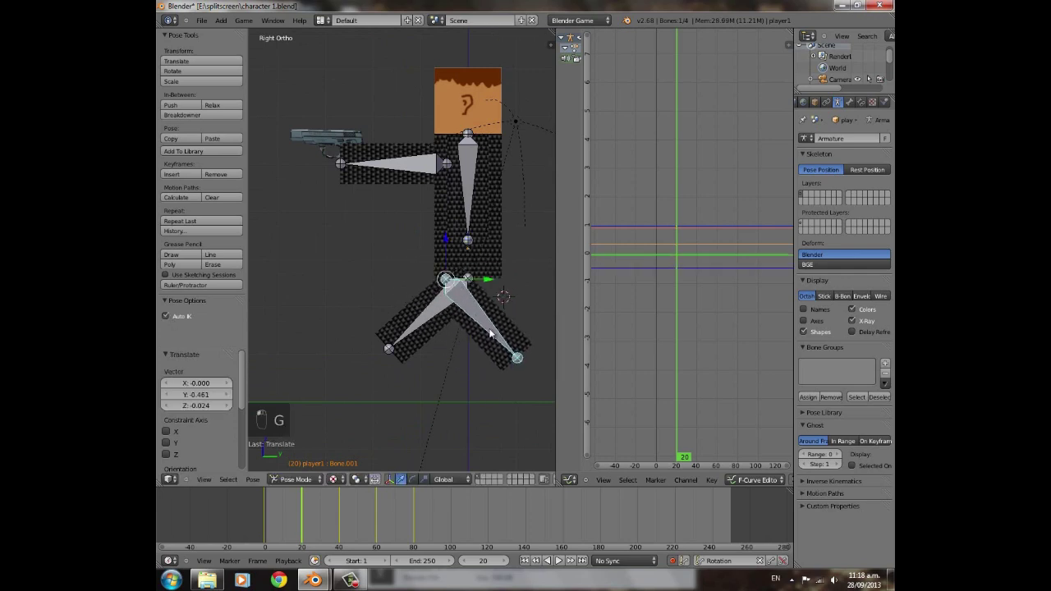
key(ctrl+z)
scroll(403, 338, up, 3)
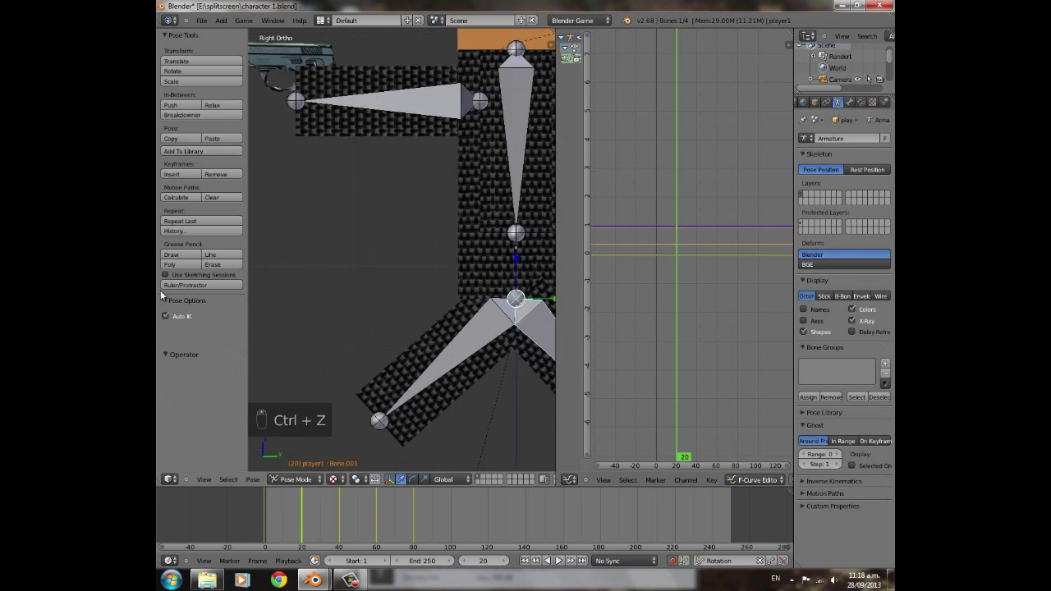
scroll(403, 337, down, 4)
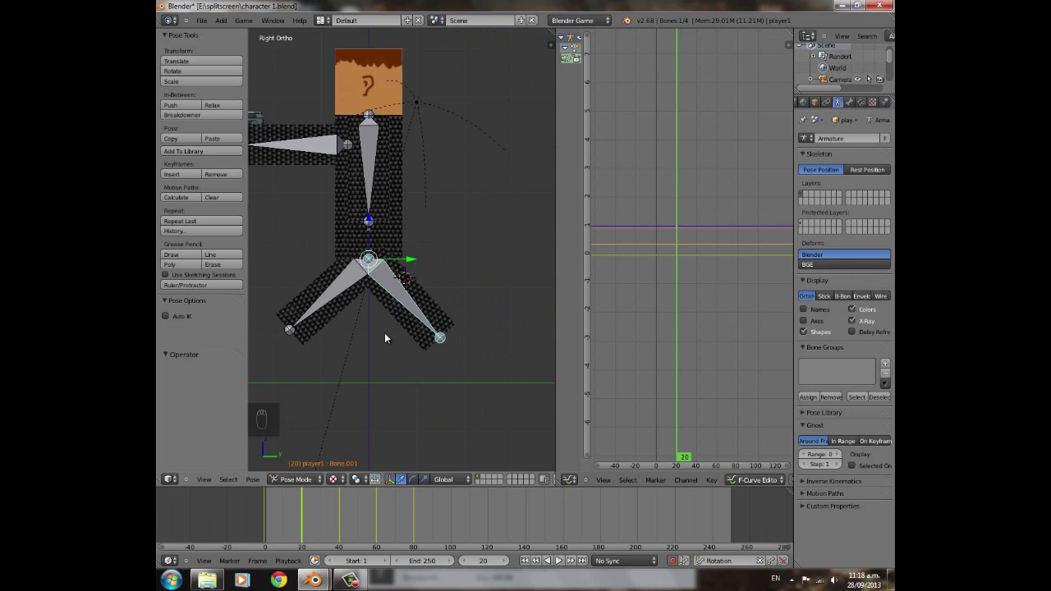
scroll(384, 332, up, 5)
scroll(412, 288, down, 4)
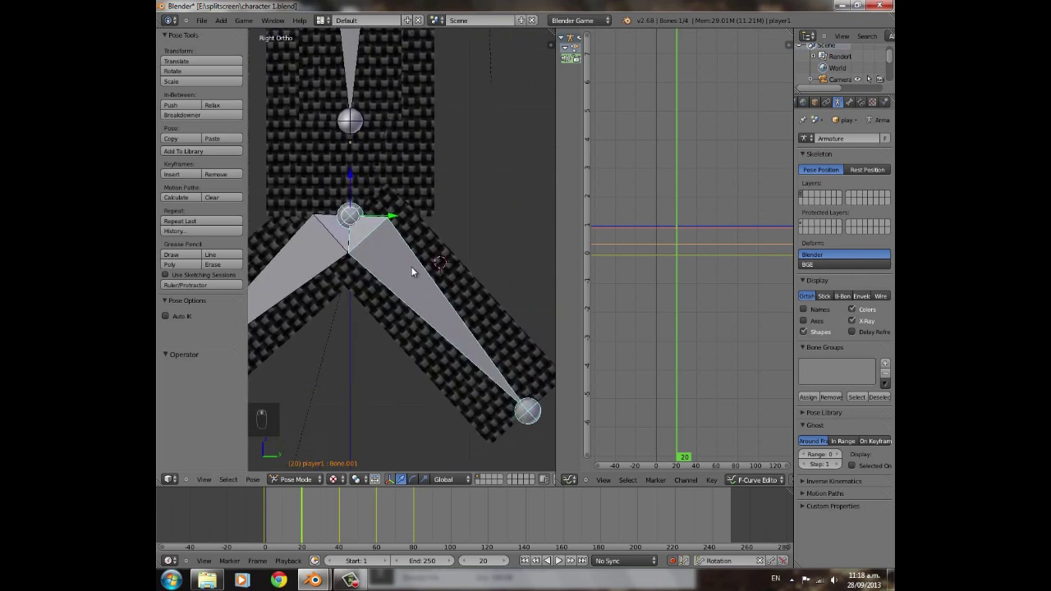
scroll(460, 345, up, 3)
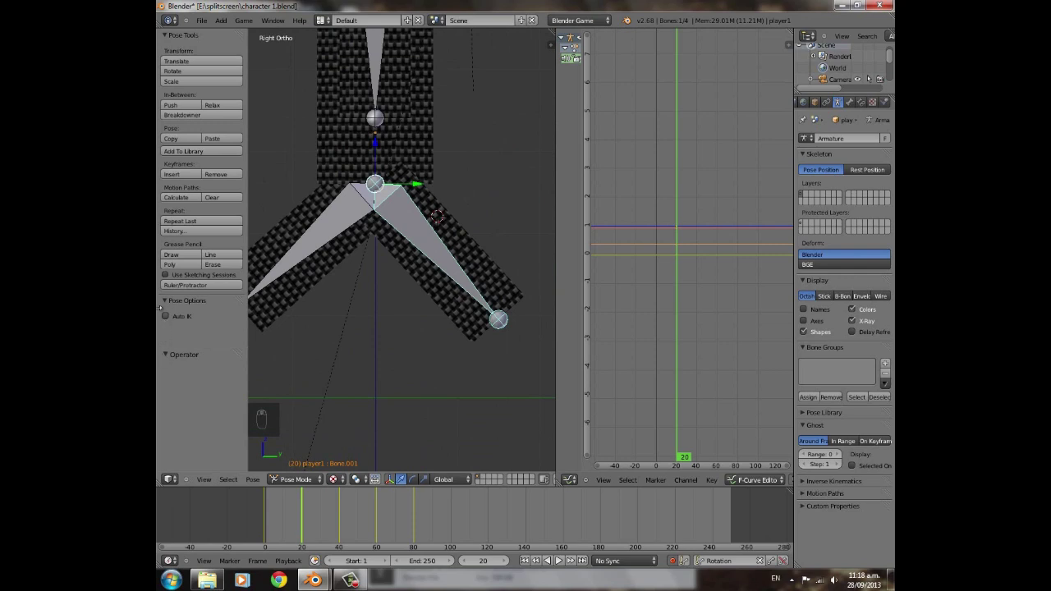
- Return to frame 0 and key the second leg bone upright by rotating it forward about 42°
scroll(511, 321, down, 3)
drag(252, 511, 230, 517)
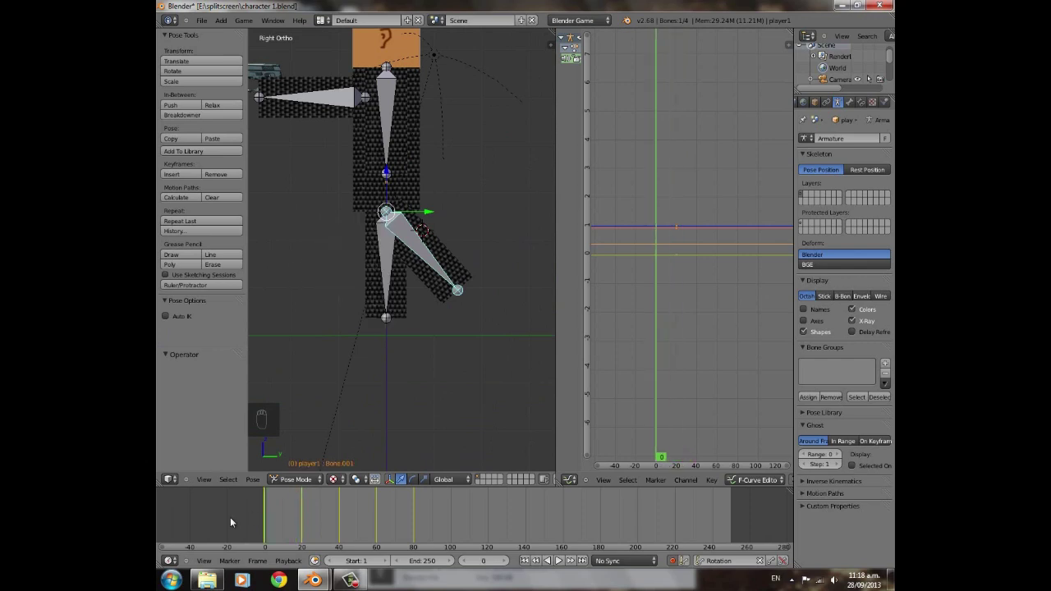
key(r)
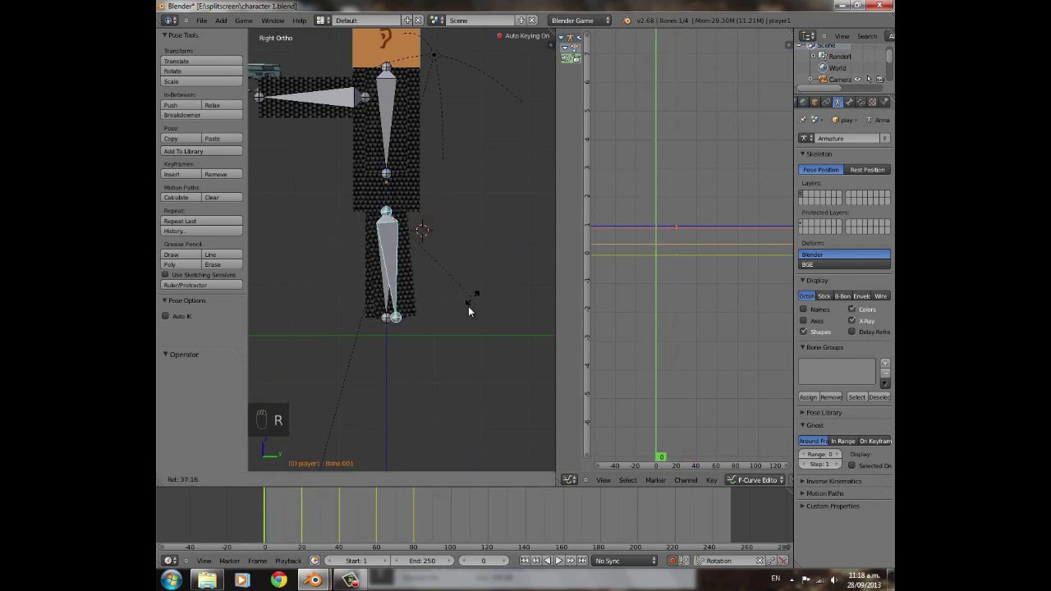
click(466, 310)
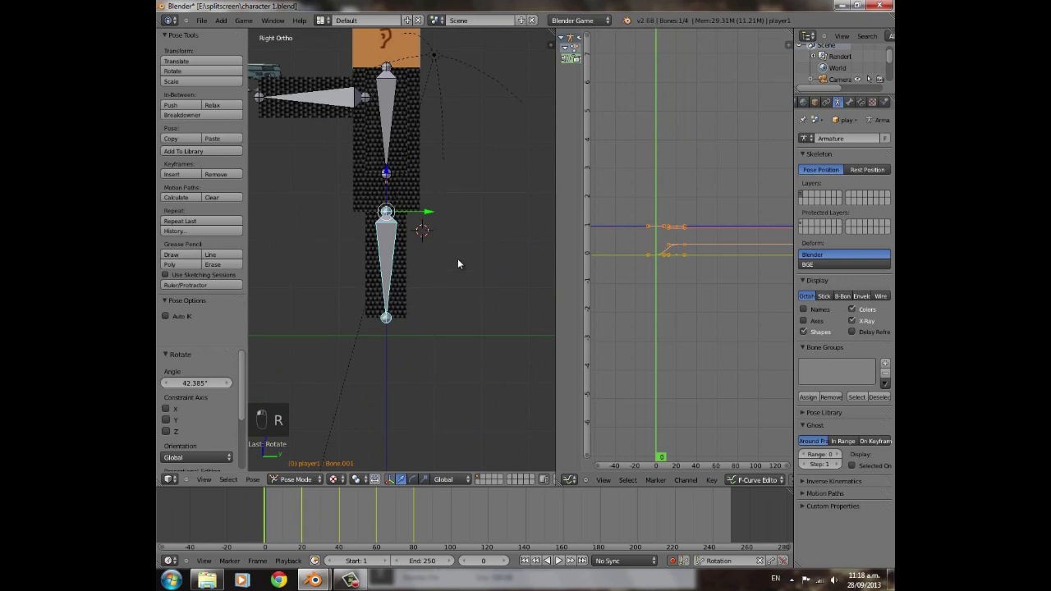
scroll(433, 293, up, 4)
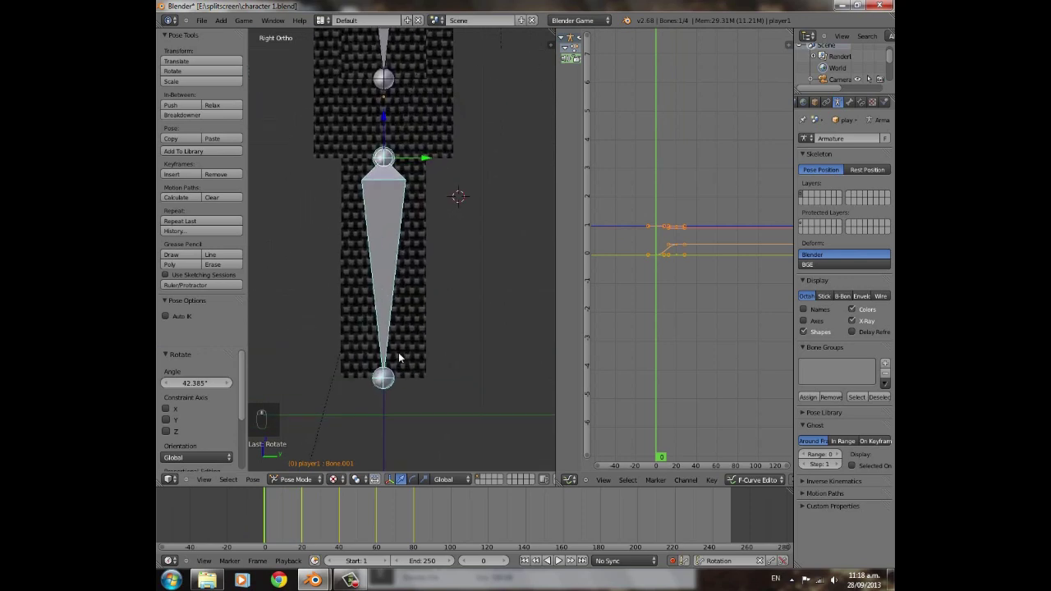
- Key the second leg bone swung forward about 49° to just past upright at frame 40, and about 40° further forward at frame 60
drag(269, 510, 341, 507)
scroll(400, 344, down, 4)
key(r)
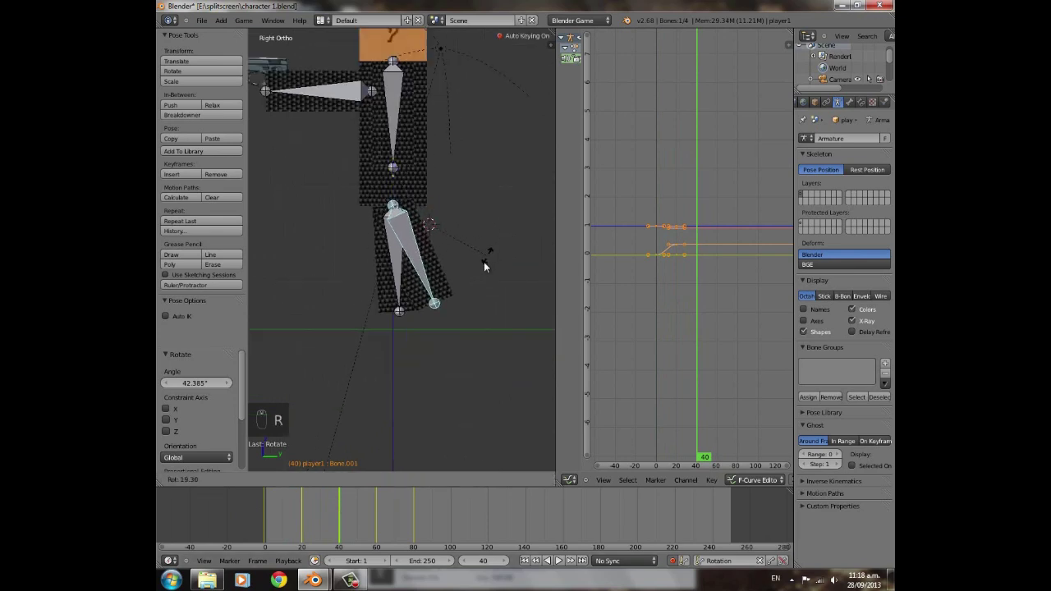
click(450, 297)
click(376, 512)
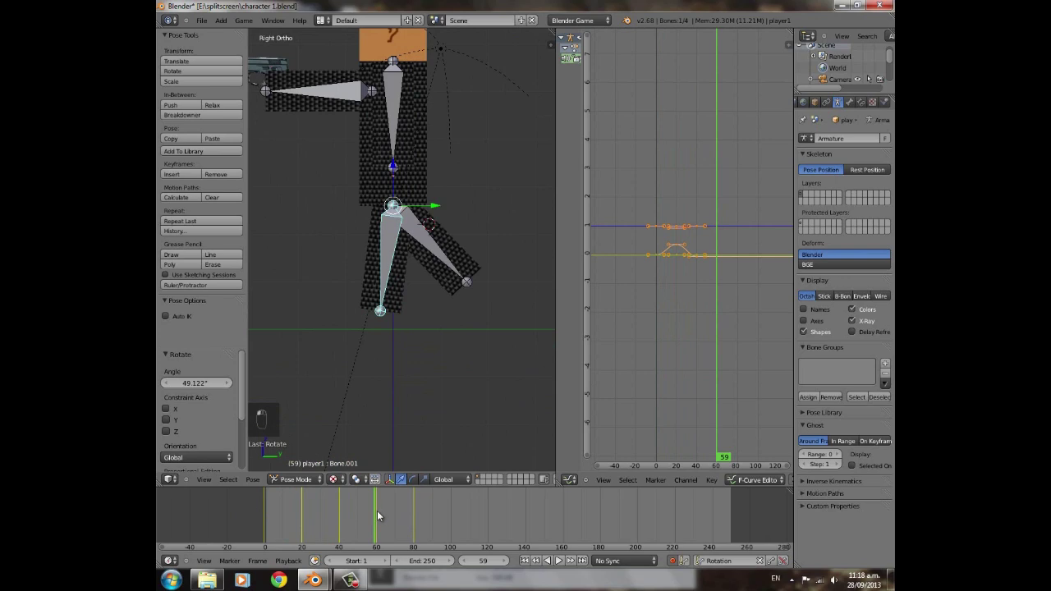
key(r)
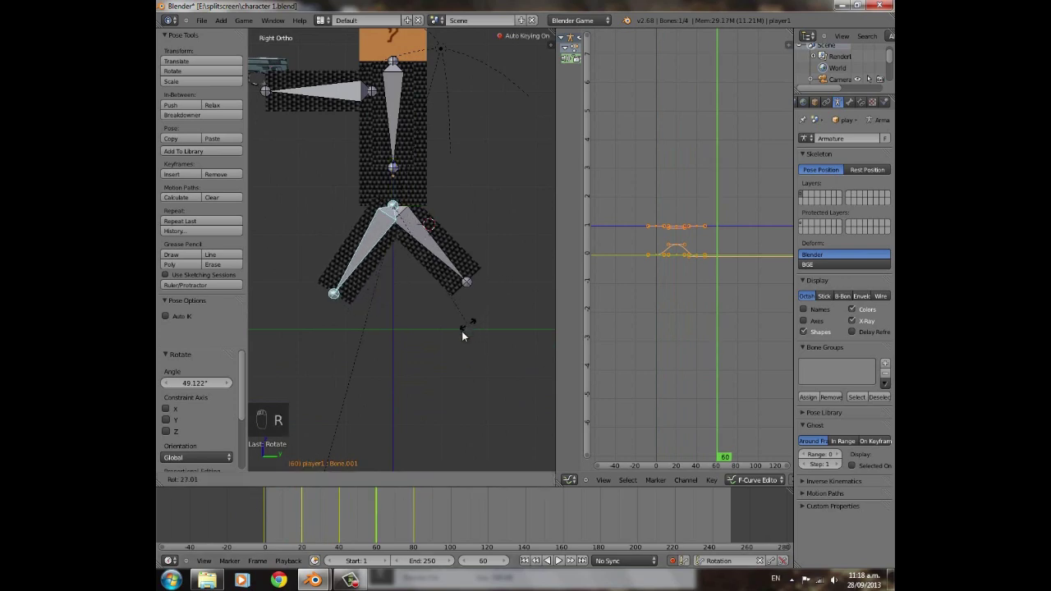
click(443, 351)
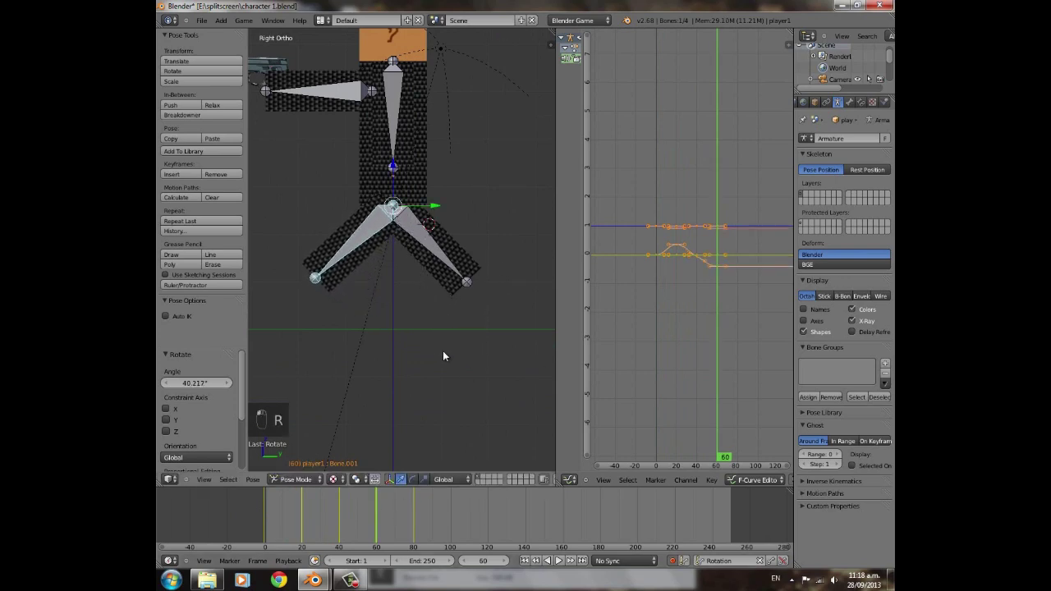
- Duplicate the second leg bone's frame 0 keyframes in the graph and move the copies 80 frames along X
click(413, 493)
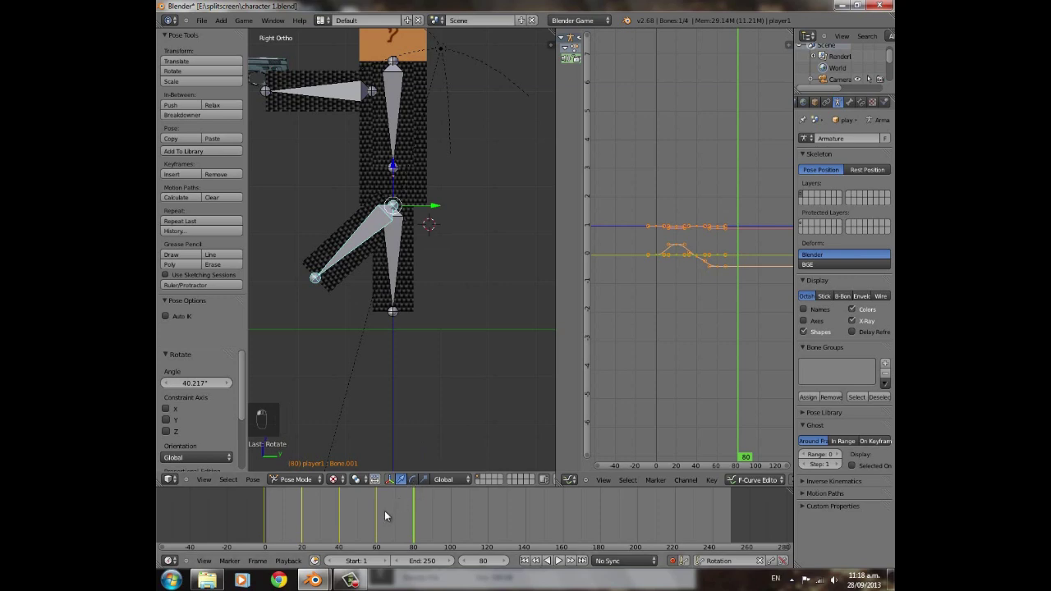
drag(385, 512, 195, 522)
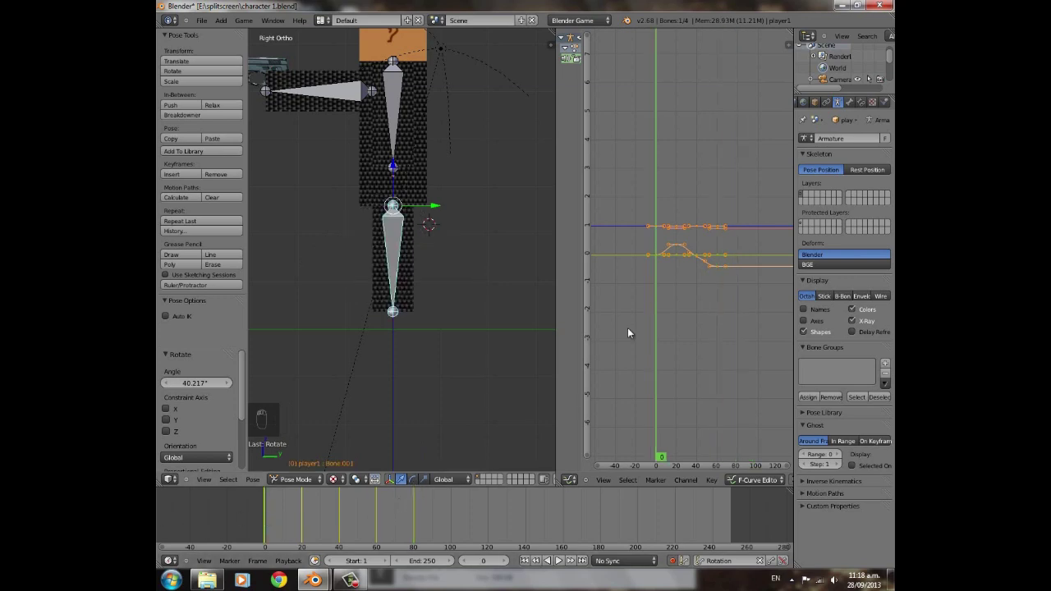
key(a)
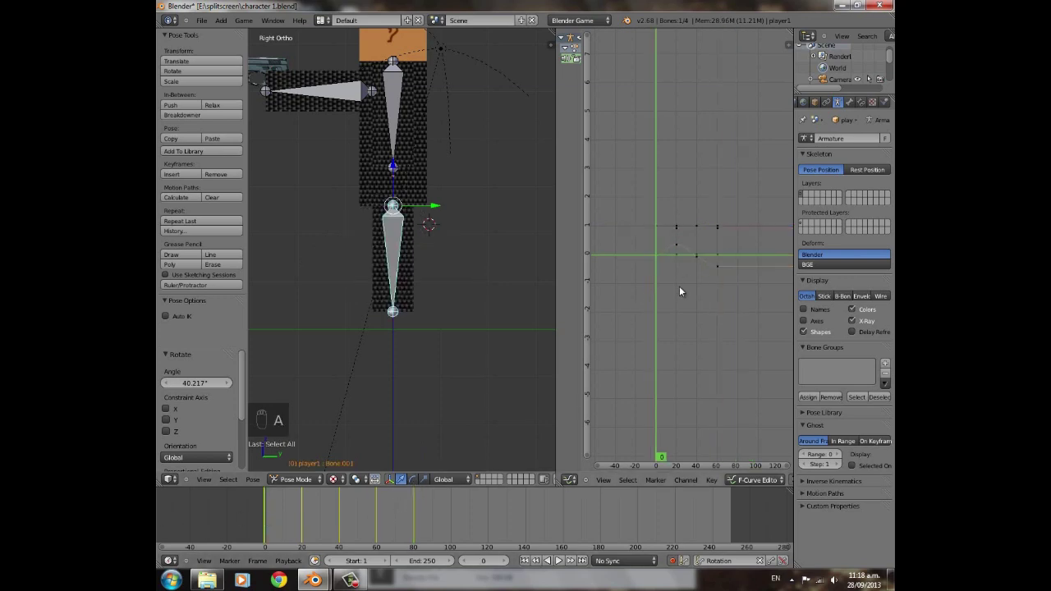
key(ctrl+k)
key(shift+d)
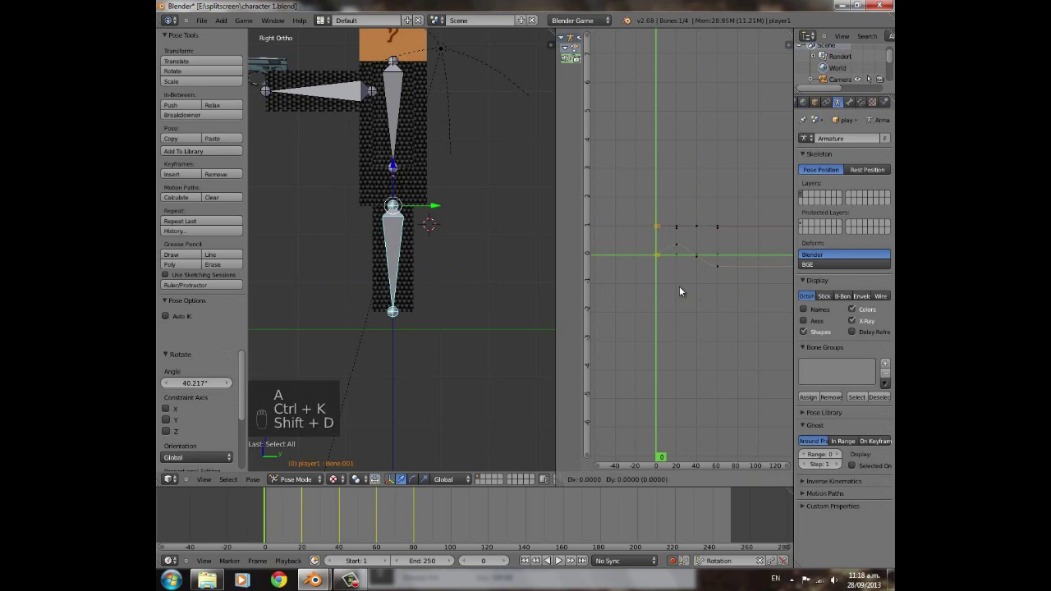
key(x)
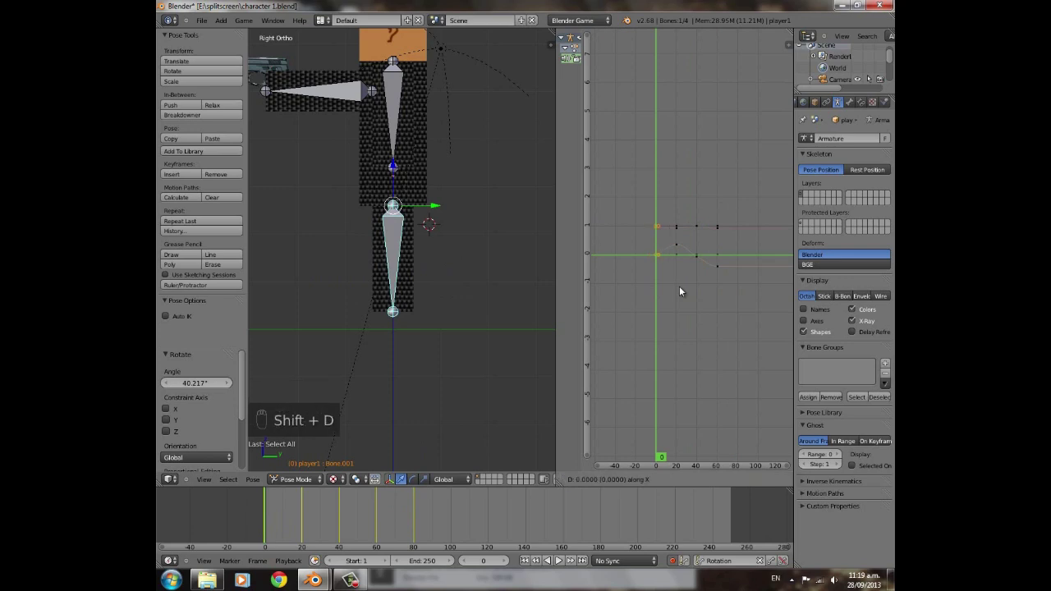
text(80)
click(680, 286)
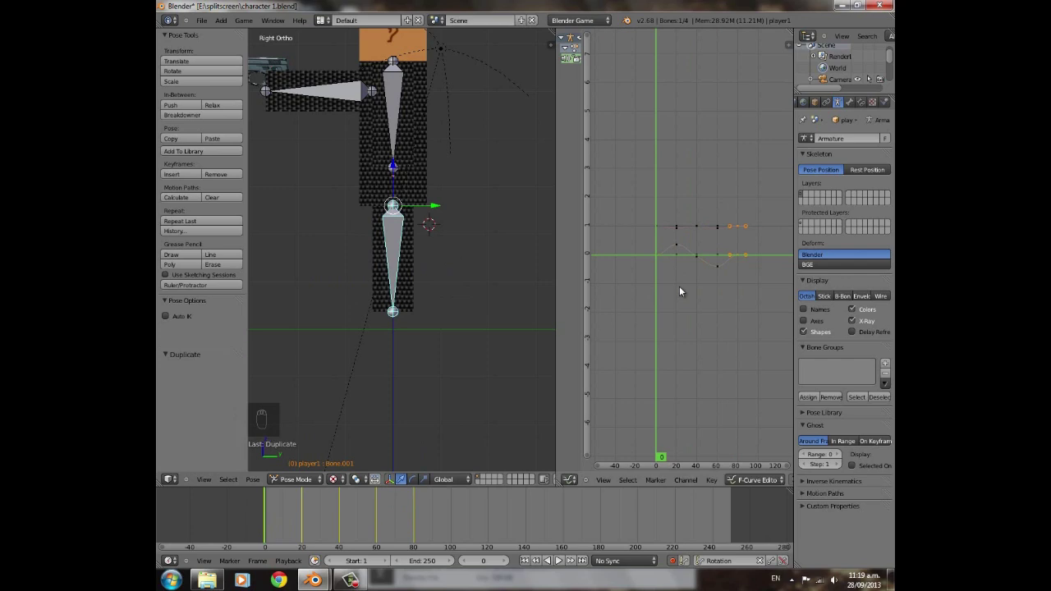
- Select the bone of the free arm, the one without the pistol, with the character at frame 0
drag(265, 512, 301, 507)
middle_drag(350, 357, 453, 325)
mouse_move(267, 520)
mouse_down()
mouse_move(304, 507)
mouse_move(444, 506)
mouse_move(237, 525)
mouse_move(352, 515)
mouse_move(225, 513)
mouse_move(265, 518)
mouse_up()
scroll(503, 92, up, 5)
shift+middle_drag(503, 92, 424, 164)
right_click(457, 139)
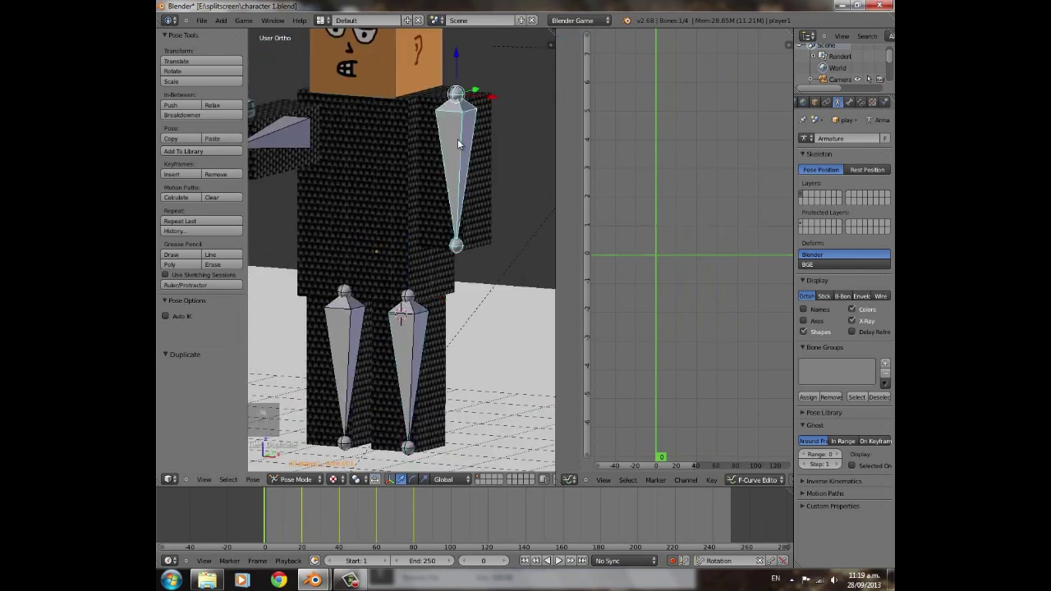
- Examine the selected arm bone and the frame 0 pose from several angles and from the front
middle_drag(481, 192, 448, 216)
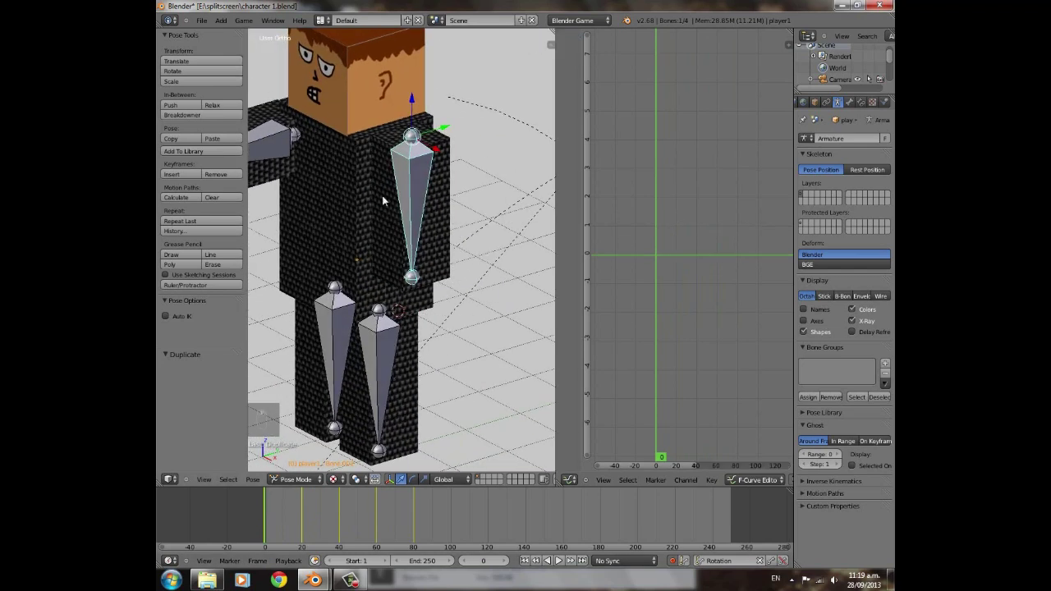
shift+middle_drag(439, 275, 463, 340)
scroll(450, 345, up, 3)
shift+middle_drag(399, 326, 405, 242)
scroll(386, 256, down, 3)
scroll(404, 243, down, 2)
mouse_move(282, 504)
mouse_down()
mouse_move(308, 506)
mouse_move(258, 511)
mouse_move(262, 500)
mouse_up()
middle_drag(387, 345, 420, 303)
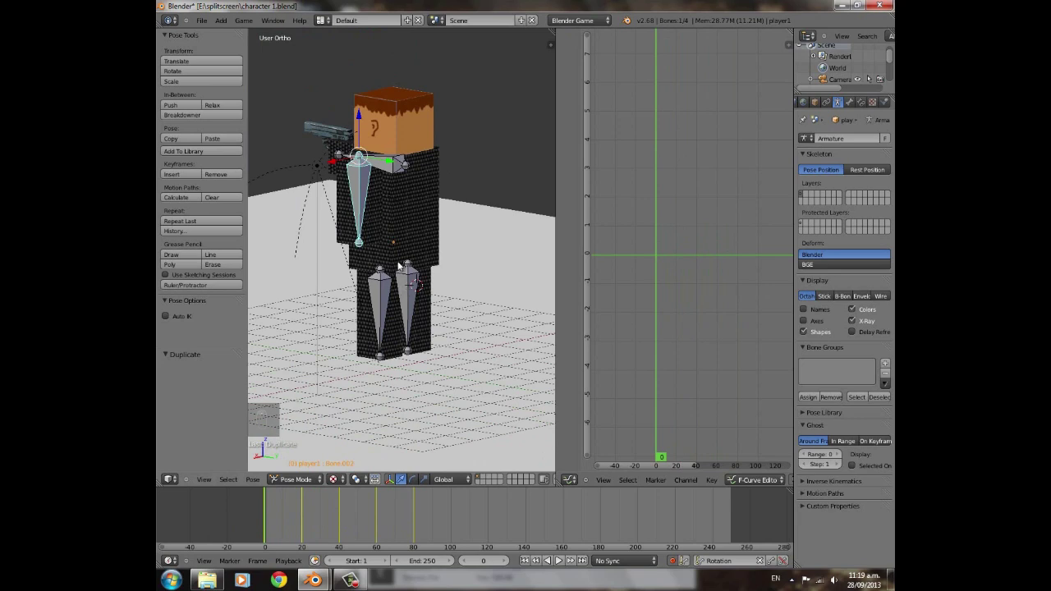
key(KP_1)
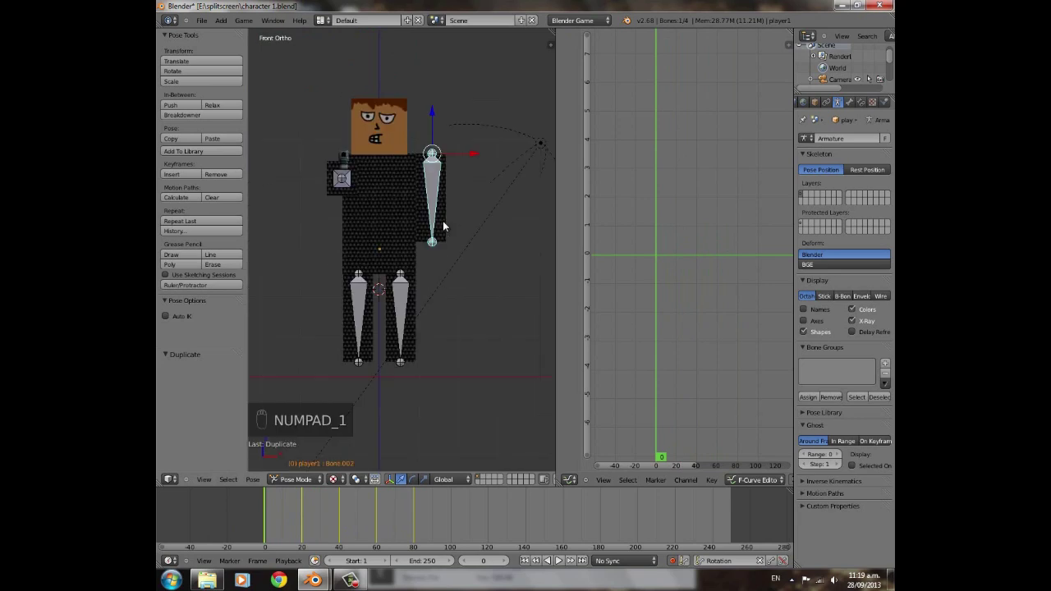
scroll(444, 226, up, 3)
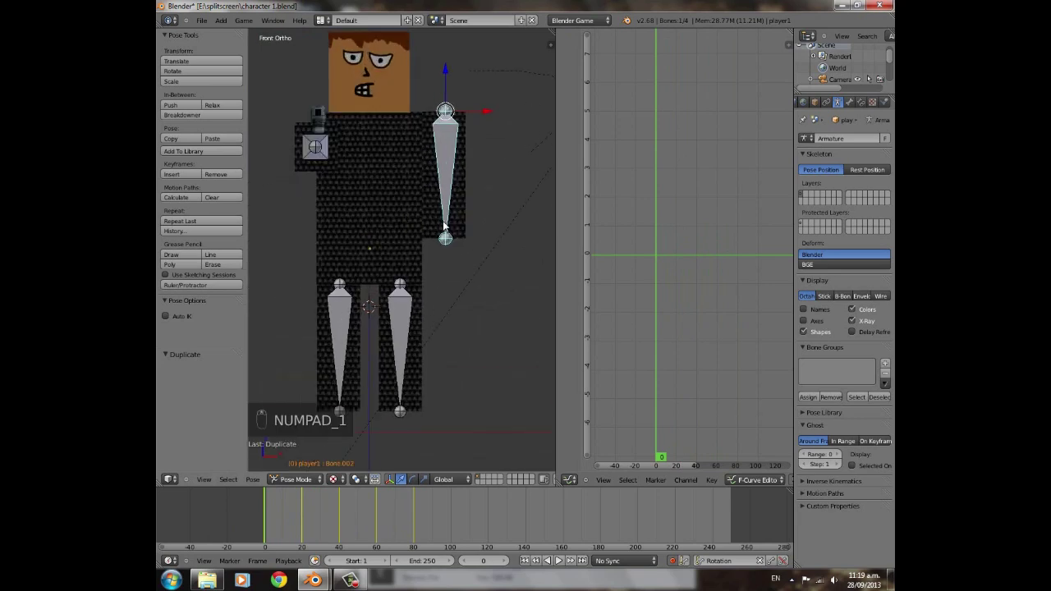
- Key the free arm bone swung forward about 32° in the side view at frame 20
click(301, 501)
middle_drag(386, 308, 302, 297)
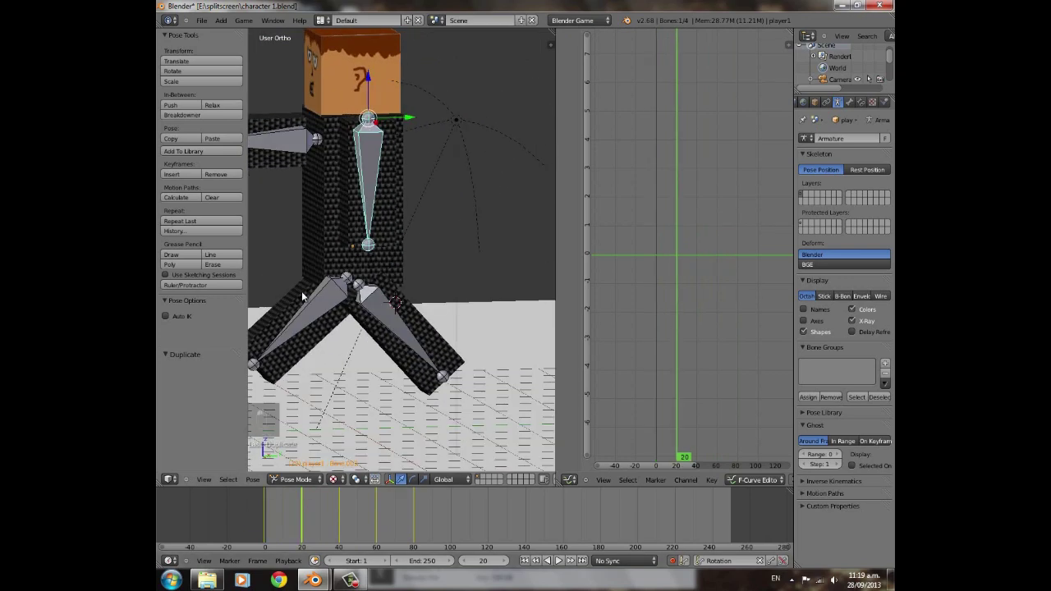
key(KP_3)
scroll(362, 176, up, 4)
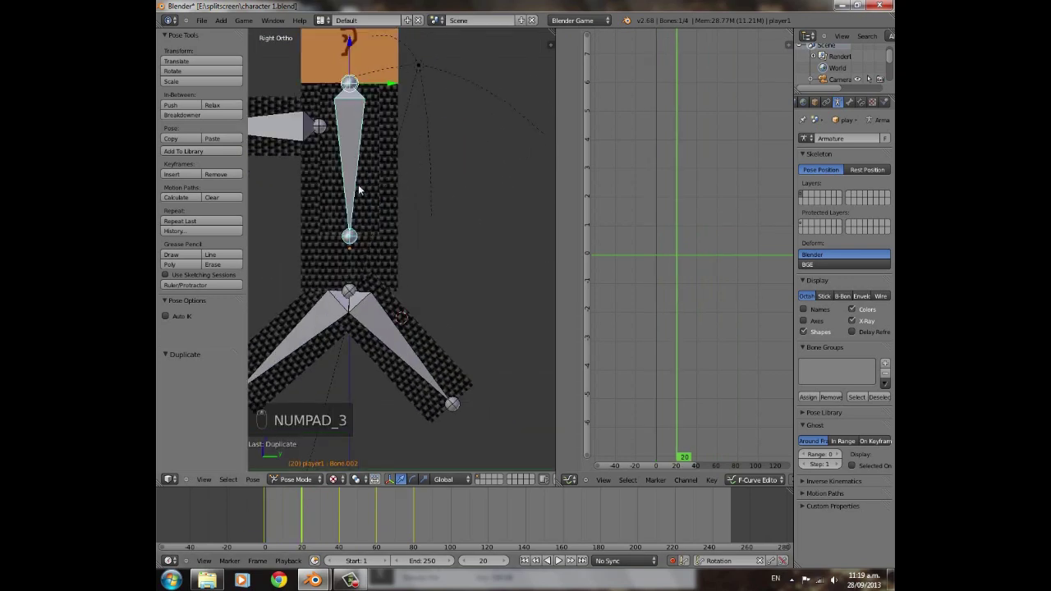
scroll(307, 417, down, 4)
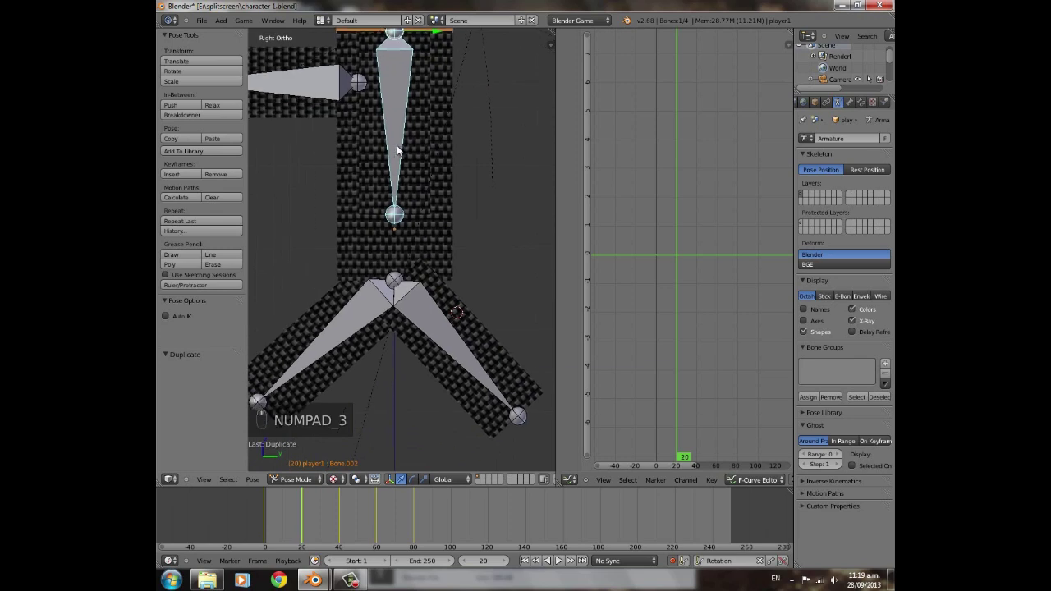
key(r)
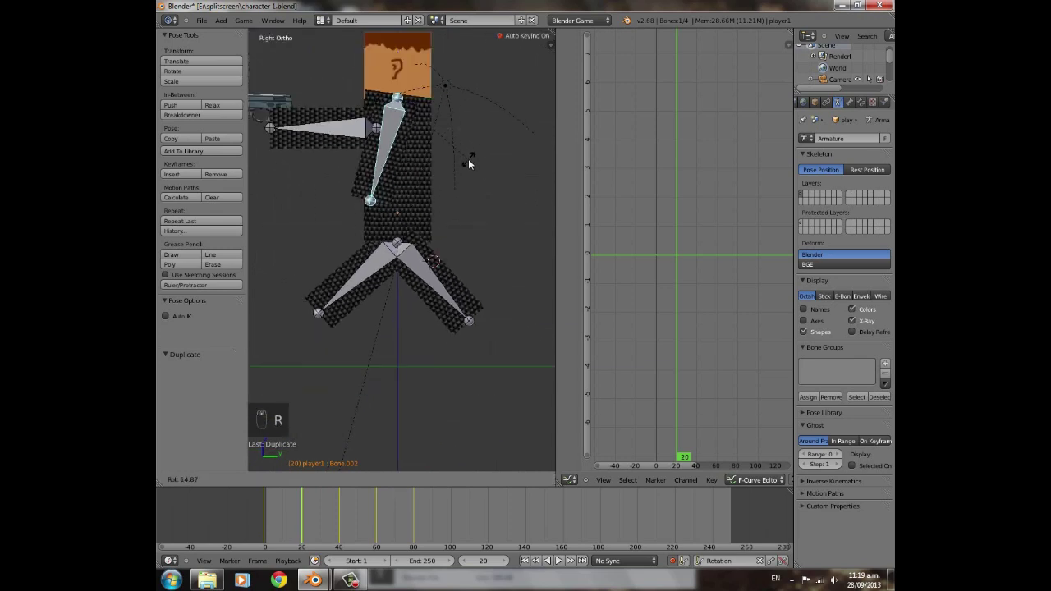
click(453, 190)
middle_drag(453, 190, 404, 238)
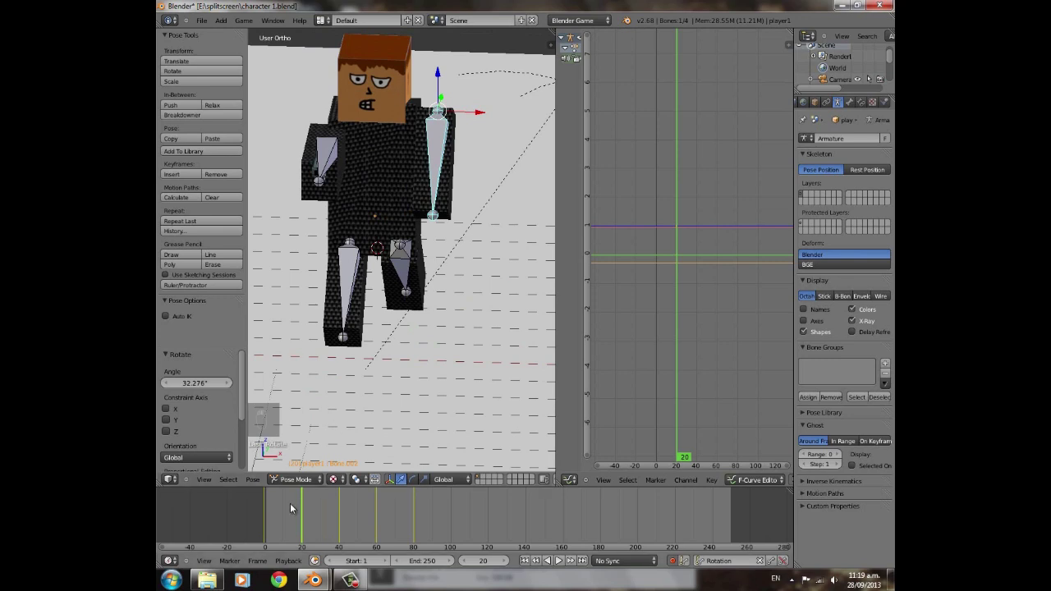
- Show the arm bone's properties, then put the player mesh in Weight Paint mode with wireframe shading
click(851, 102)
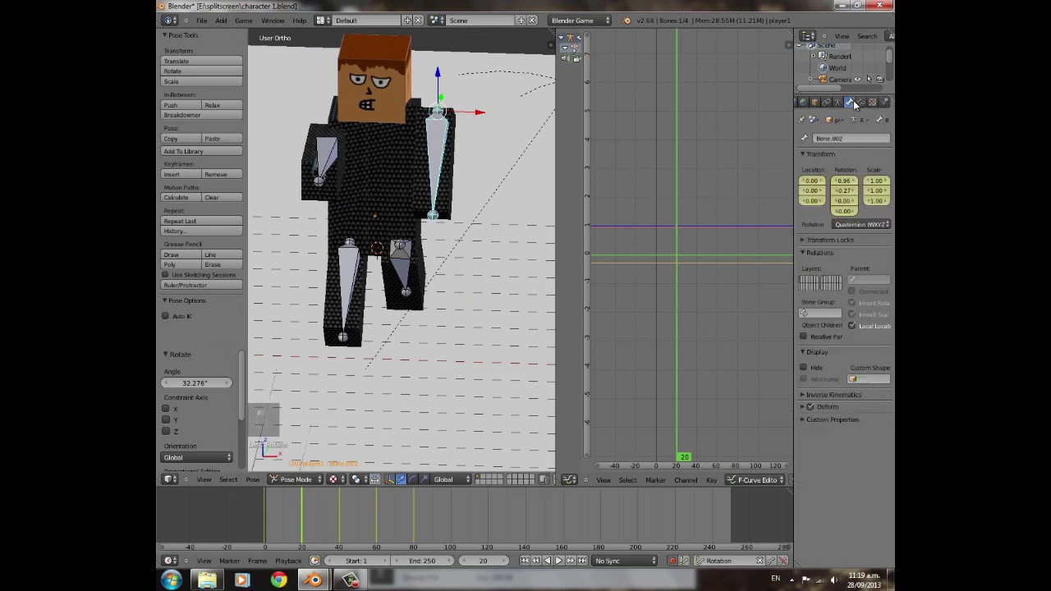
right_click(338, 129)
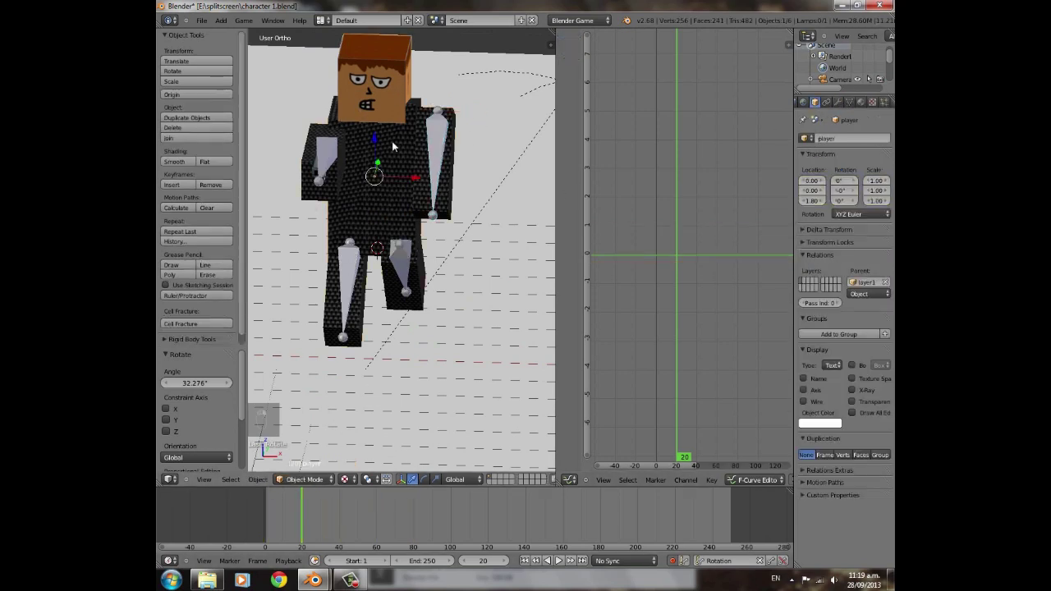
click(304, 480)
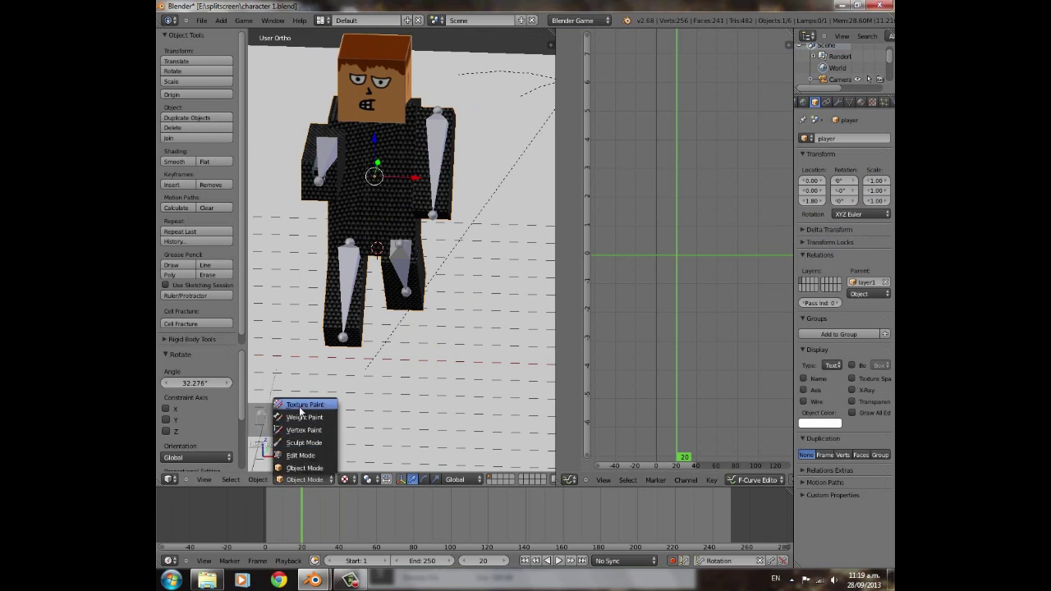
click(304, 418)
key(z)
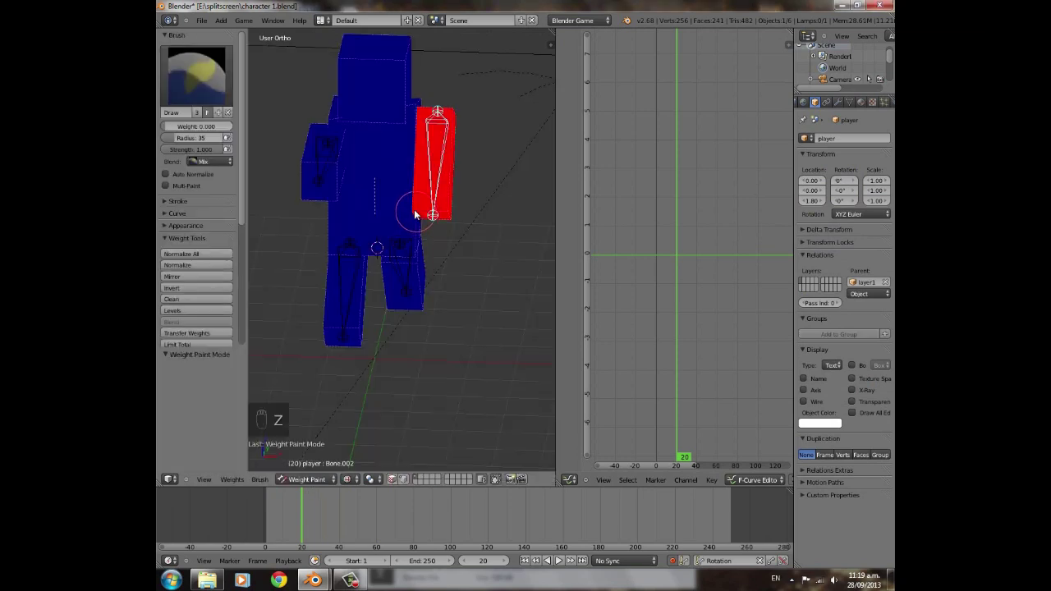
- Inspect the free arm's weights around the shoulder and torso, and return the player mesh to Object Mode
mouse_move(336, 143)
middle_down()
mouse_move(282, 180)
mouse_move(481, 129)
mouse_move(349, 77)
middle_up()
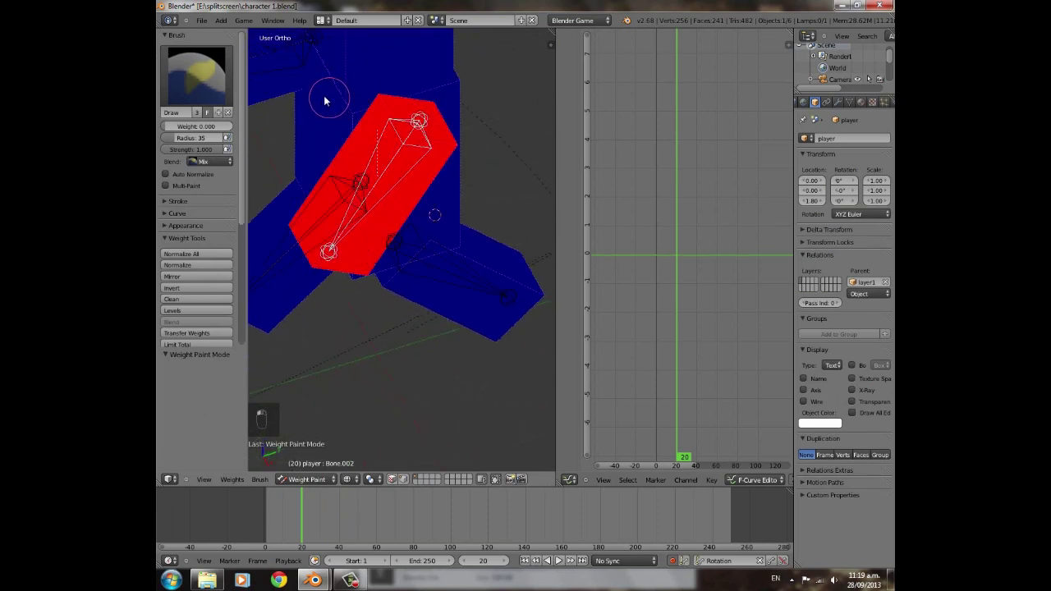
middle_drag(543, 219, 542, 158)
middle_drag(356, 227, 339, 266)
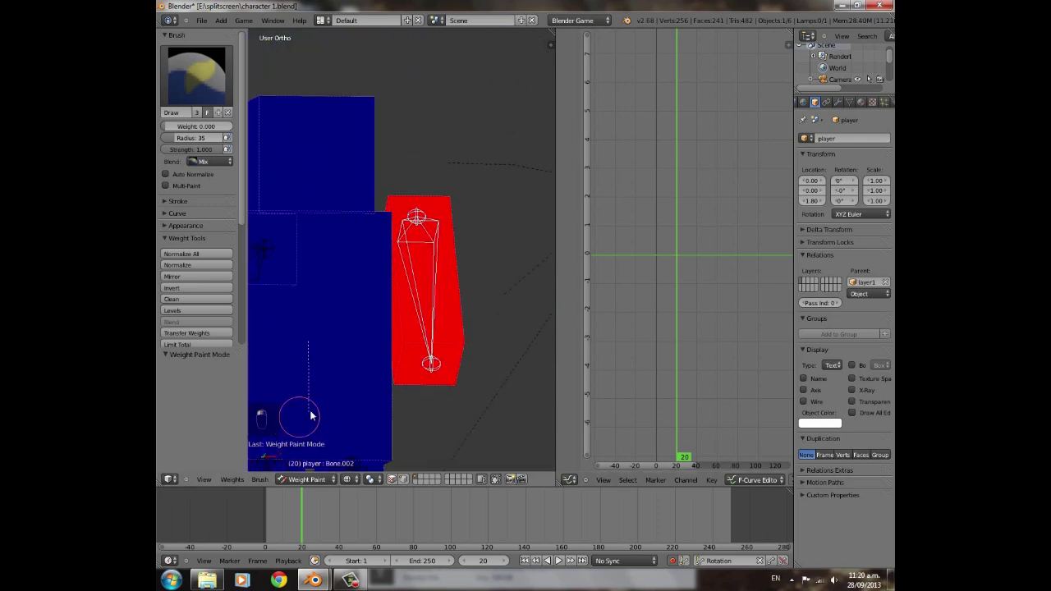
middle_drag(305, 418, 299, 443)
click(306, 479)
click(304, 457)
middle_drag(470, 267, 382, 271)
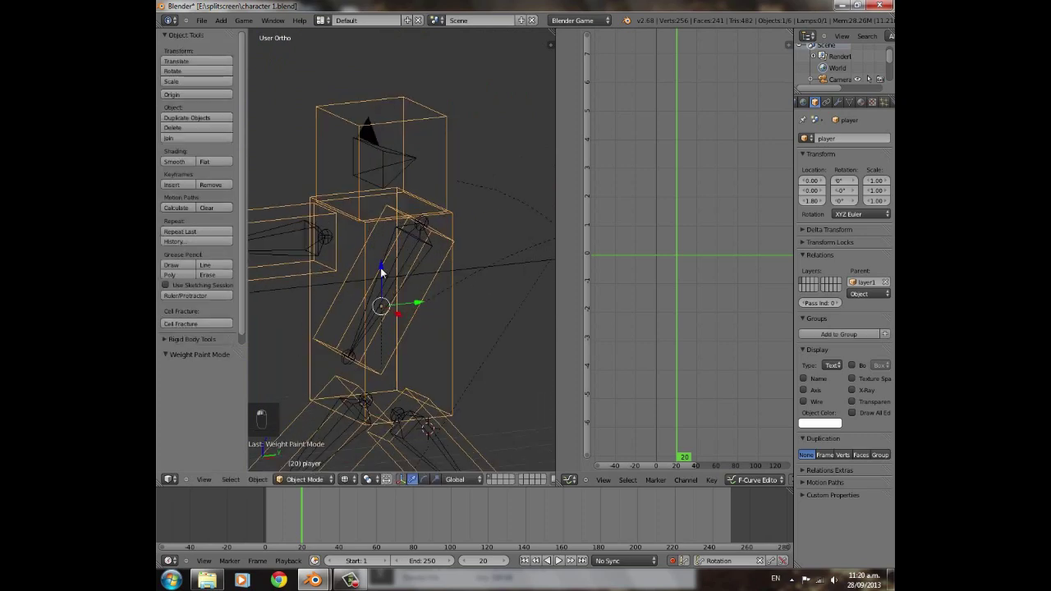
- Reselect the free arm bone and key it hanging straight down at frame 0 by rotating it back about 32°
right_click(411, 256)
mouse_move(251, 507)
mouse_down()
mouse_move(288, 517)
mouse_move(265, 517)
mouse_up()
key(KP_3)
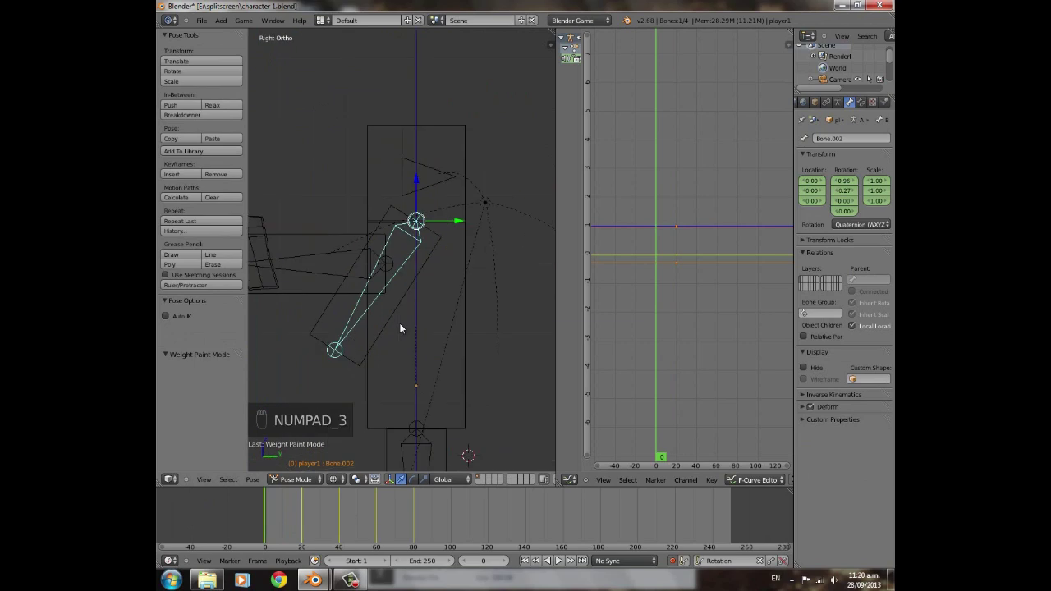
scroll(400, 324, down, 3)
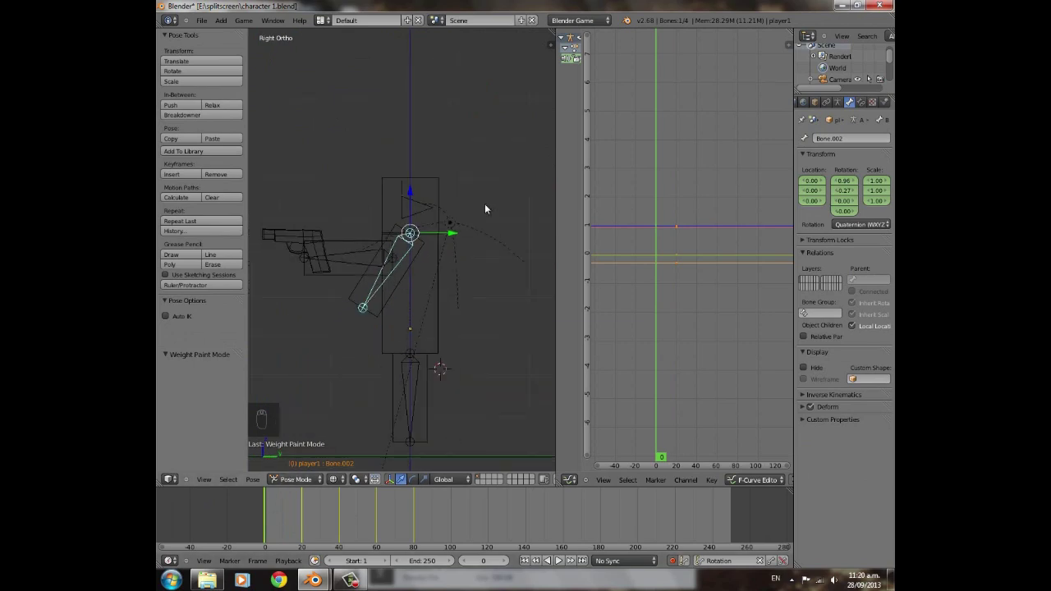
scroll(403, 332, up, 4)
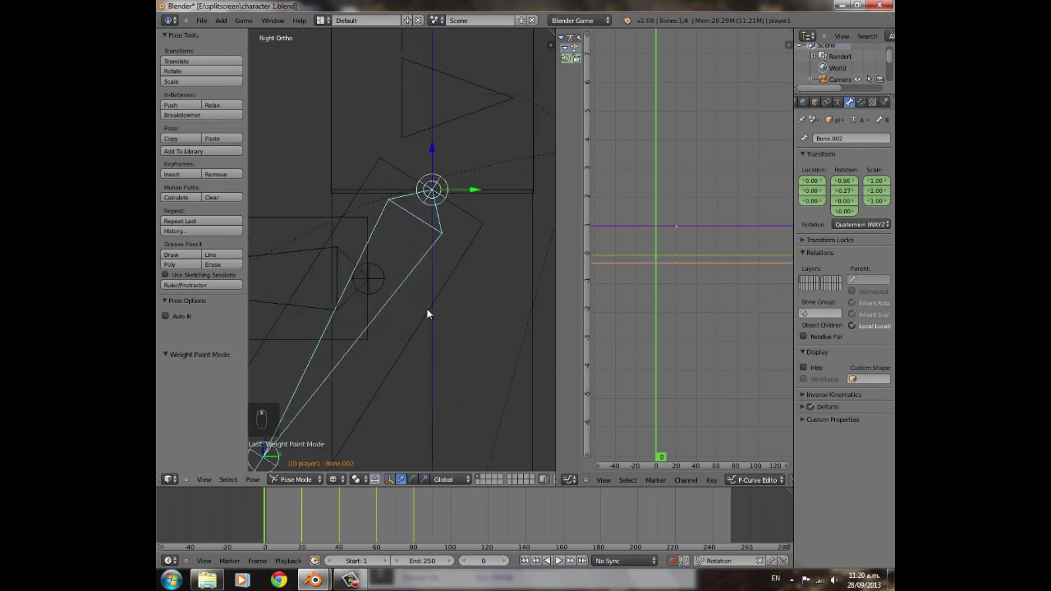
scroll(426, 381, down, 2)
scroll(425, 348, up, 1)
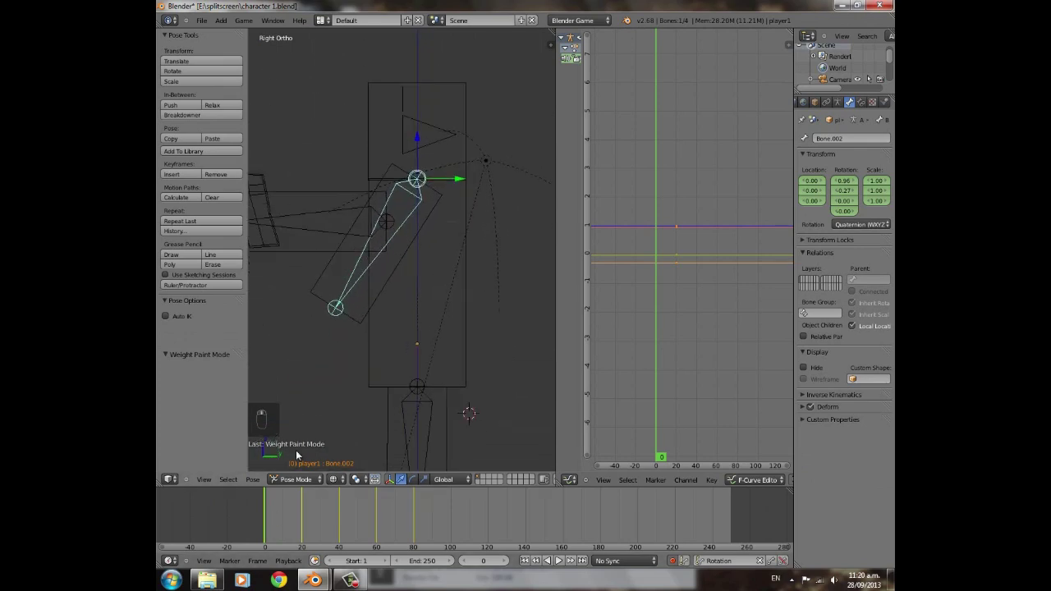
drag(289, 506, 238, 494)
key(r)
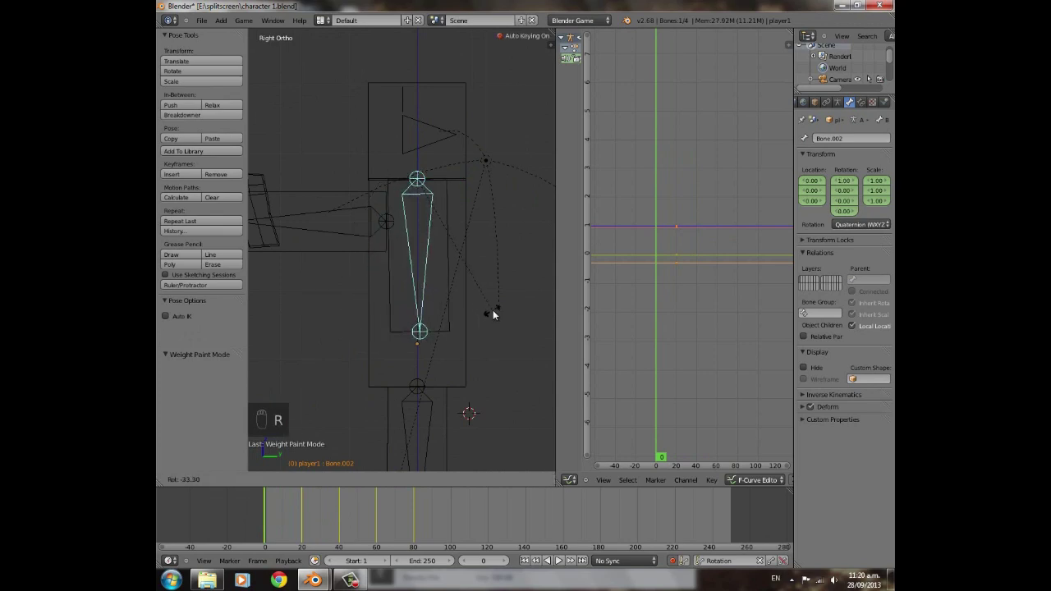
click(489, 315)
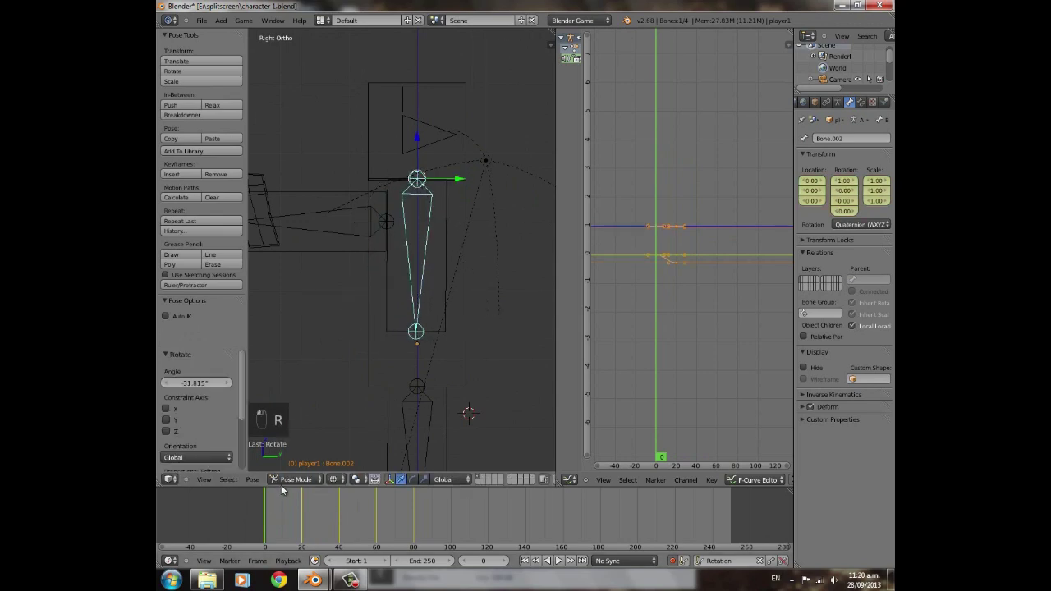
- Reduce the free arm's forward swing at frame 20 by rotating its bone back about 7°
drag(266, 498, 300, 495)
key(r)
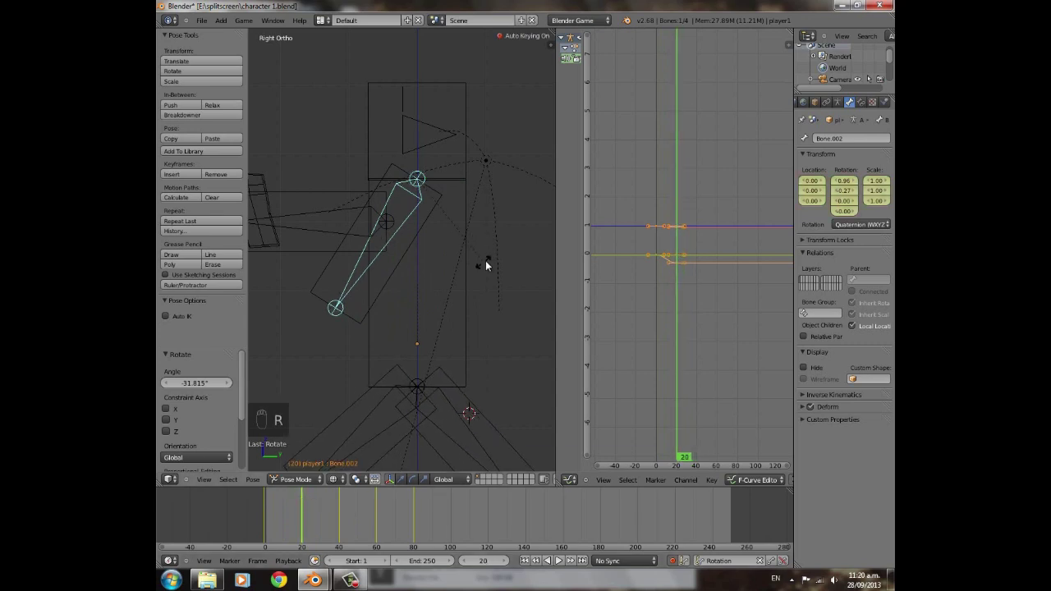
click(498, 263)
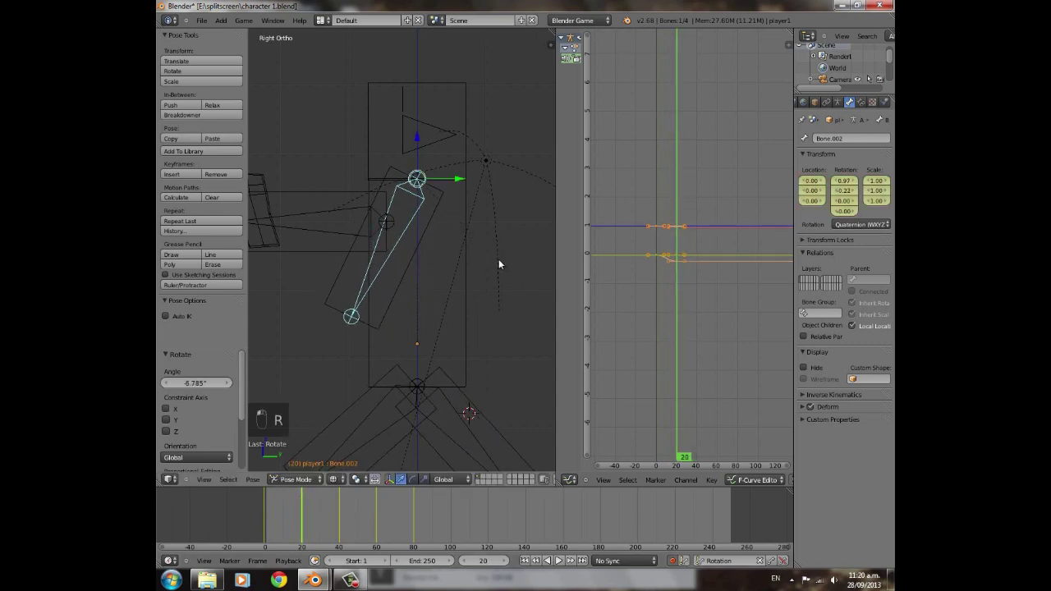
- Key the free arm bone rotated back about 28° to just past vertical at frame 40, and about 17° further back at frame 60
click(339, 507)
key(r)
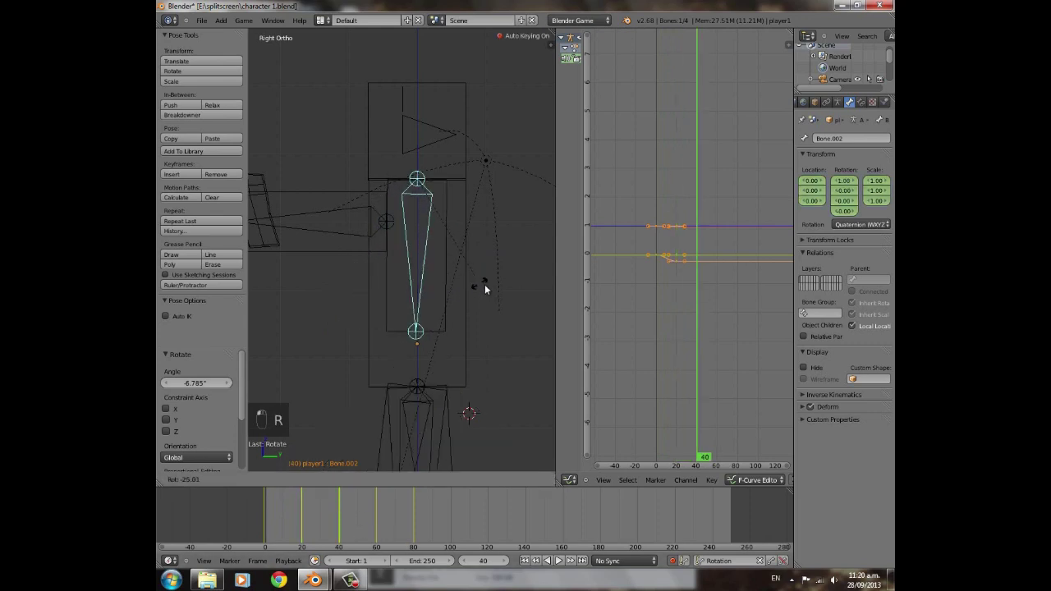
click(487, 285)
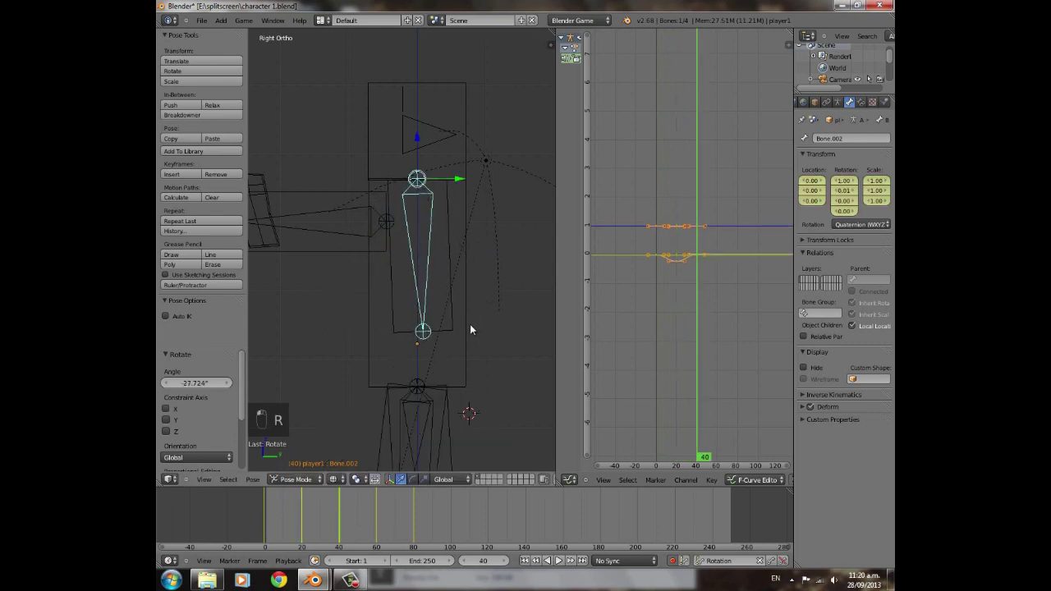
click(377, 501)
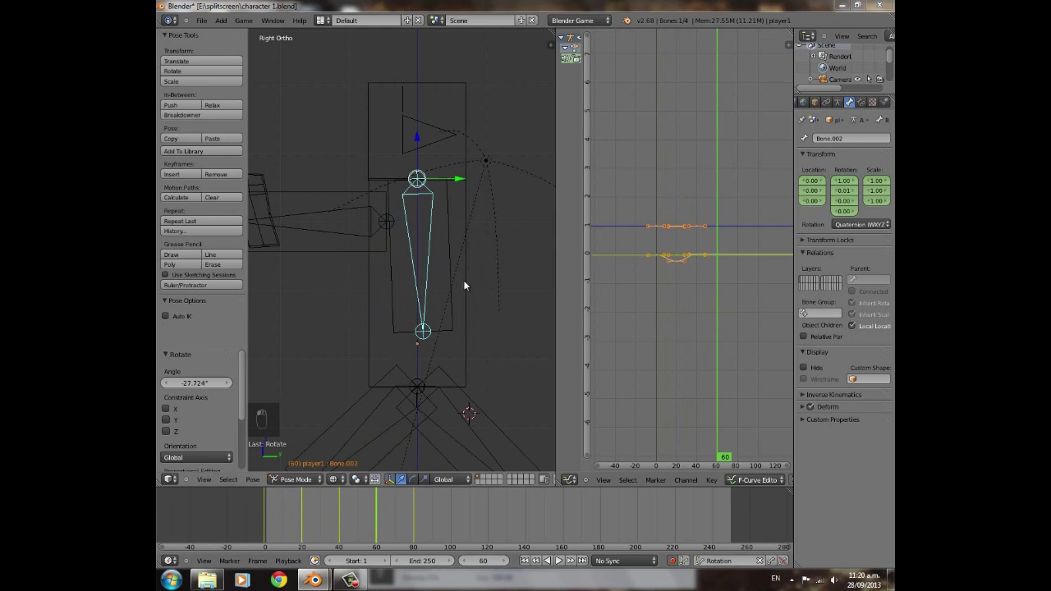
key(r)
click(546, 195)
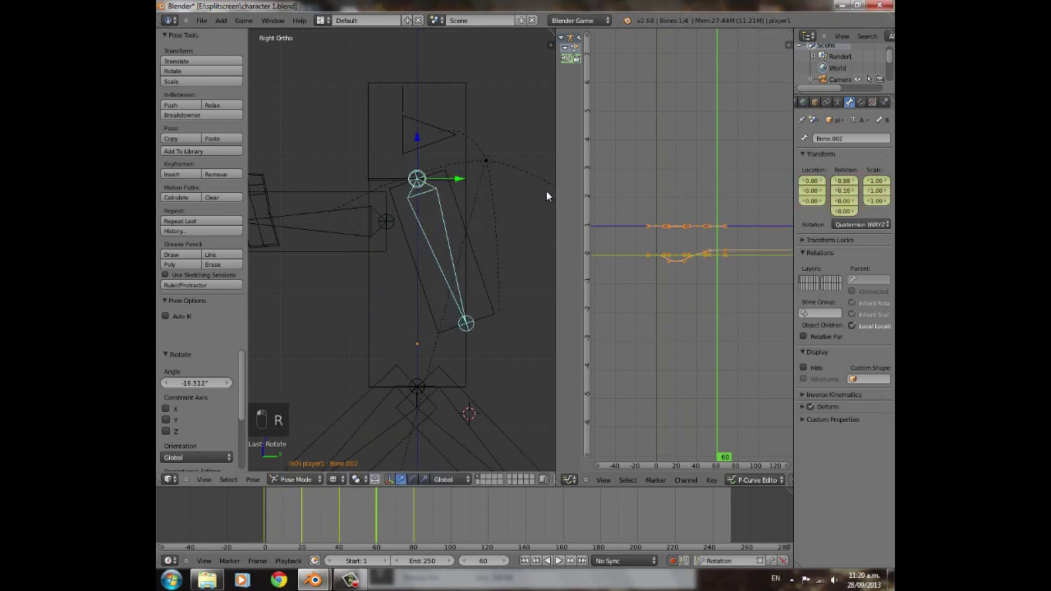
- Rotate the free arm about 1° further back at frame 60, and duplicate its frame 0 keys to frame 80
key(r)
click(506, 221)
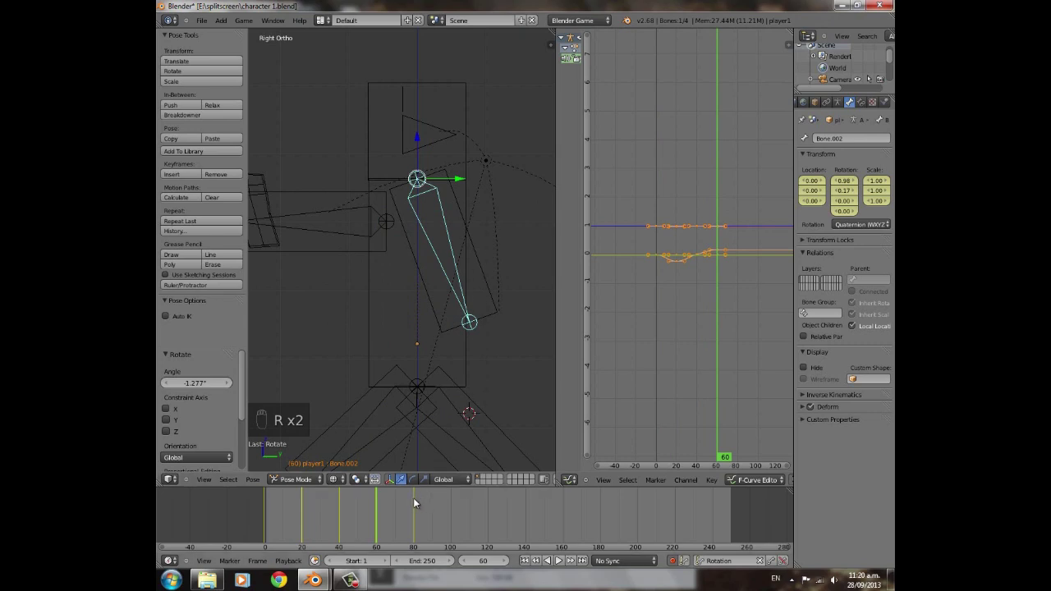
drag(271, 517, 244, 520)
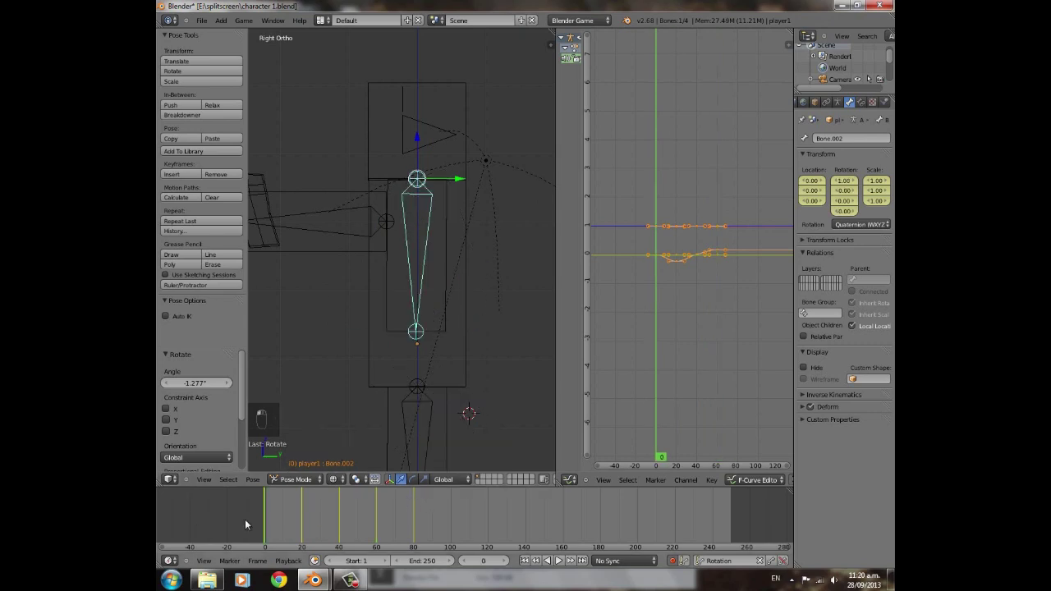
key(a)
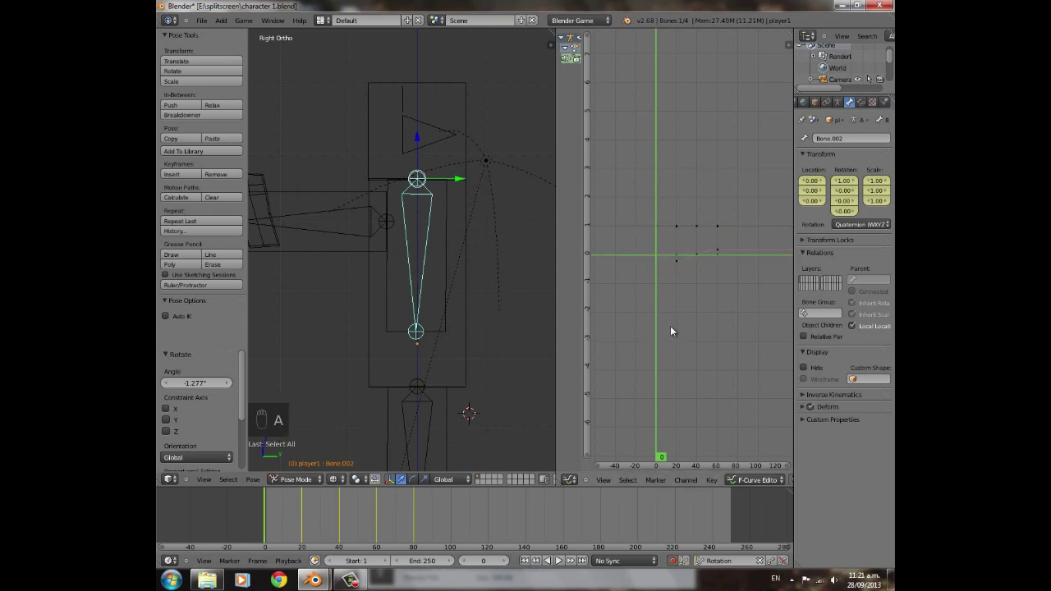
key(ctrl+k)
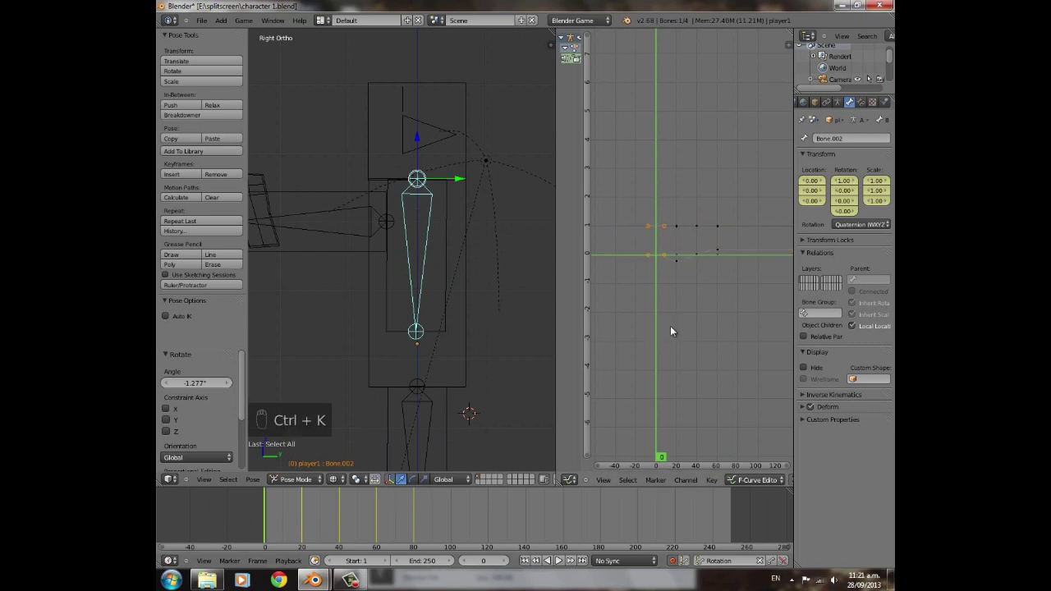
key(shift+d)
text(80)
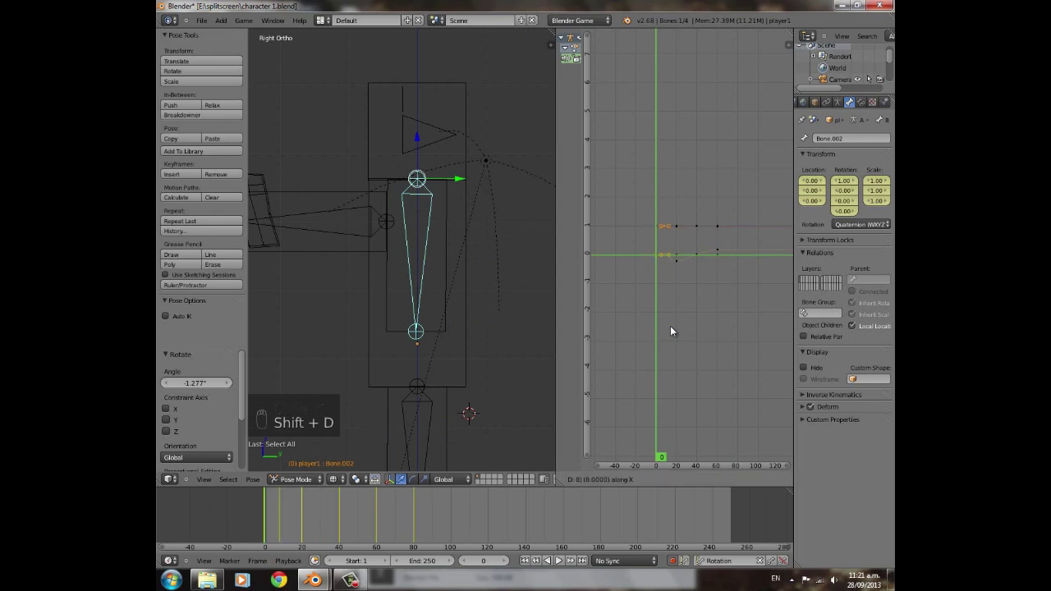
key(Return)
mouse_move(274, 518)
mouse_down()
mouse_move(462, 527)
mouse_move(259, 518)
mouse_move(425, 512)
mouse_move(265, 523)
mouse_up()
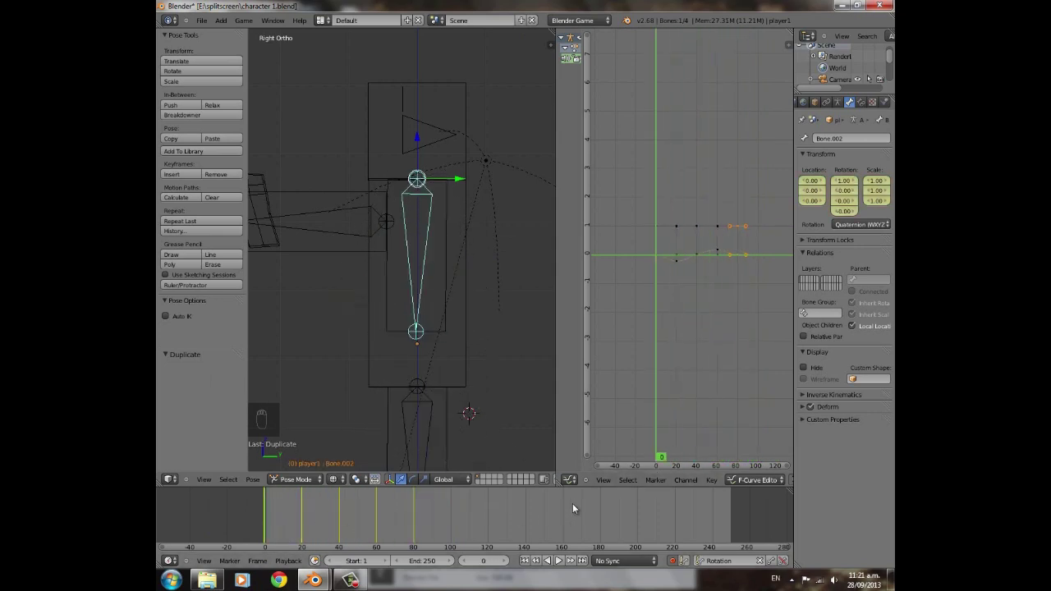
- Save over the existing character 1.blend file and switch the screen layout to Game Logic
click(569, 480)
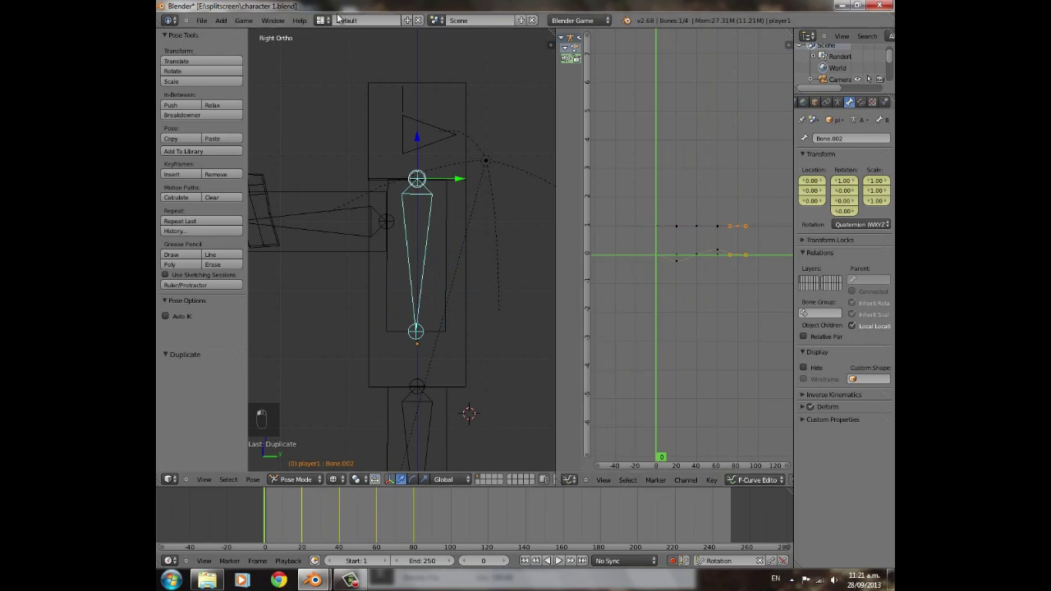
key(ctrl+s)
click(350, 105)
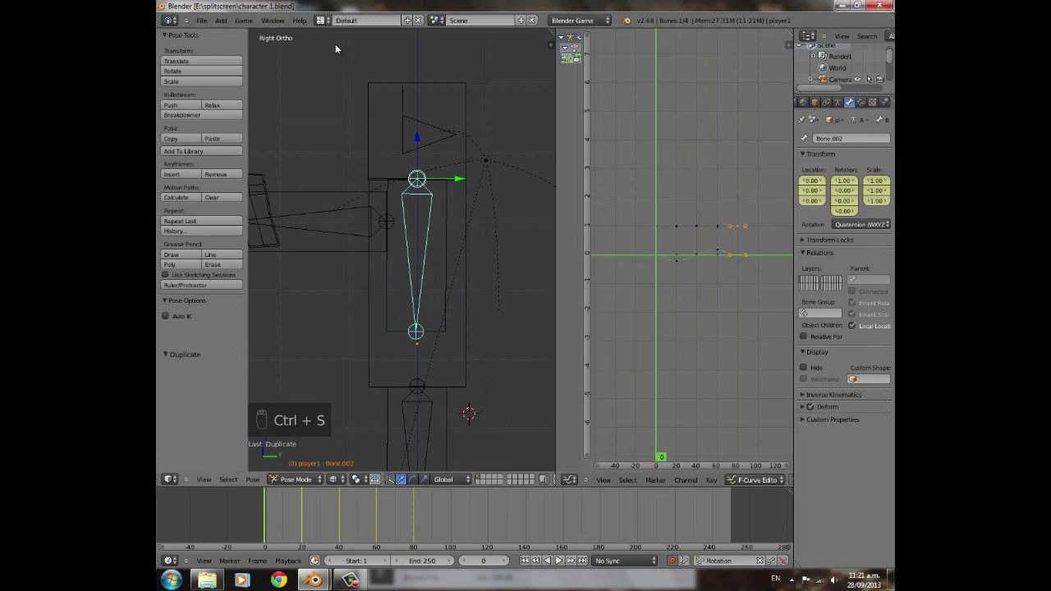
click(321, 19)
click(343, 85)
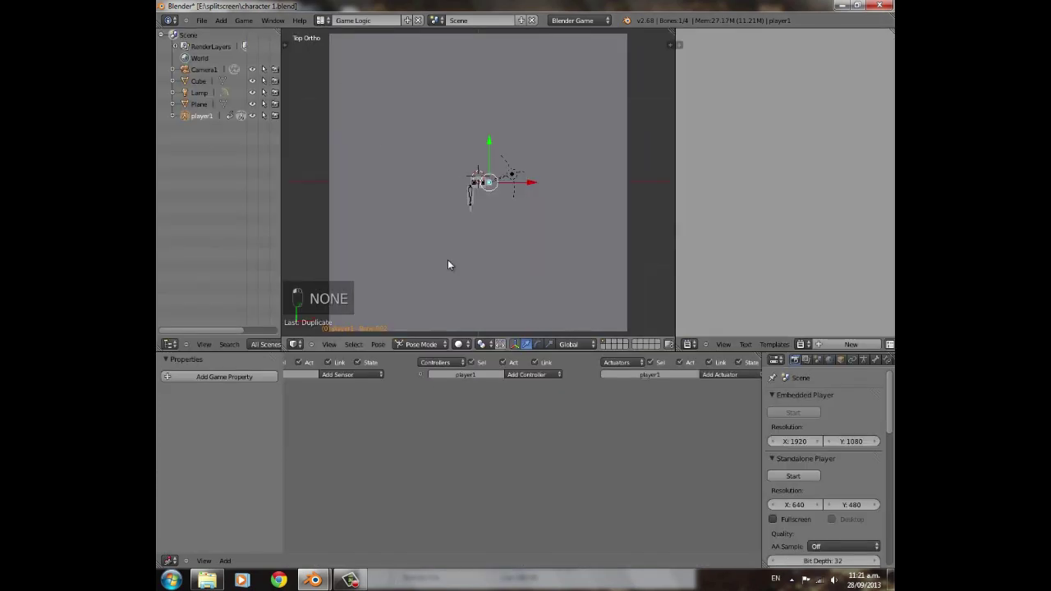
- Set the viewport shading to Texture and switch the player1 armature from Pose Mode to Object Mode
click(458, 345)
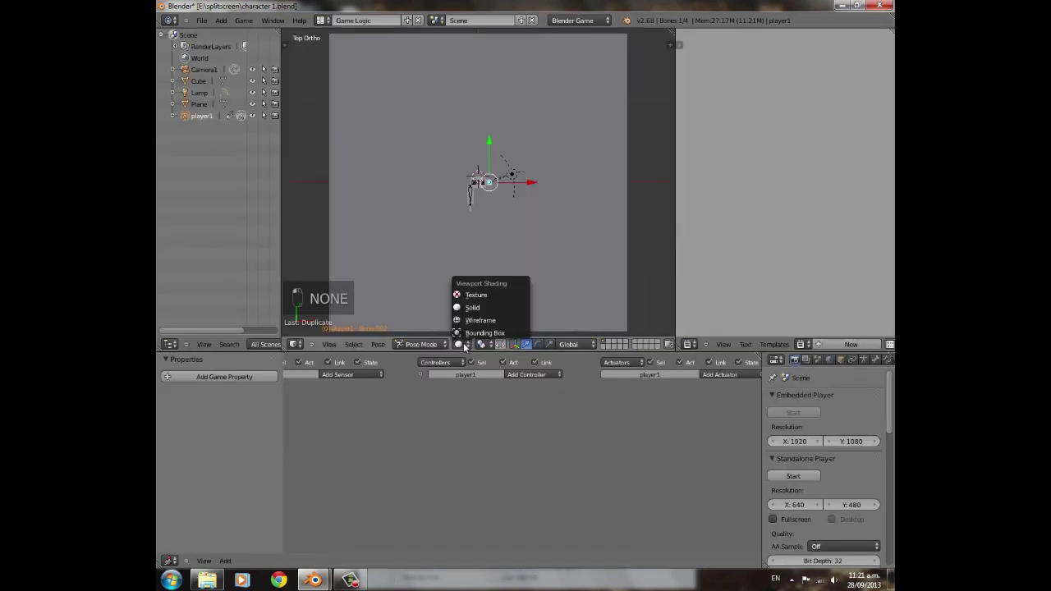
click(477, 296)
click(433, 346)
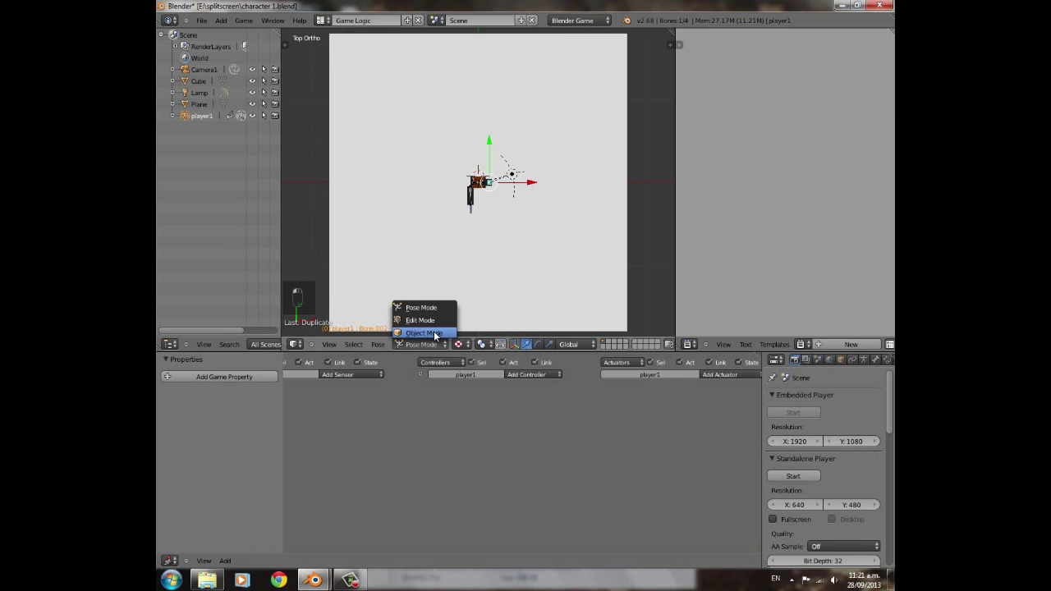
click(435, 333)
scroll(495, 288, up, 8)
middle_drag(495, 287, 395, 123)
shift+middle_drag(475, 88, 469, 247)
scroll(469, 246, up, 4)
shift+middle_drag(550, 189, 483, 206)
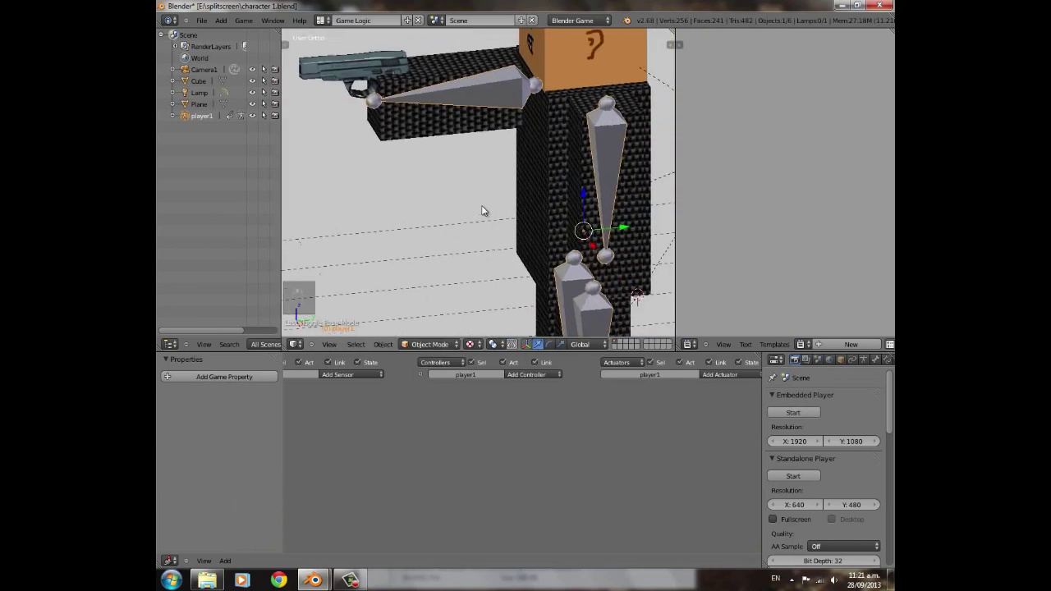
scroll(403, 412, down, 1)
middle_drag(415, 411, 553, 419)
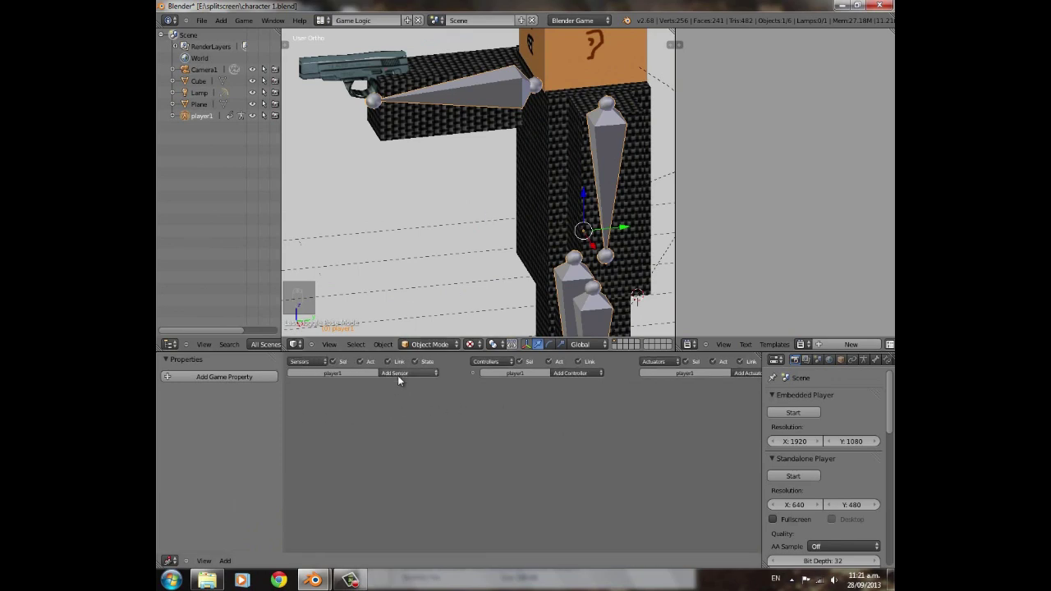
click(400, 372)
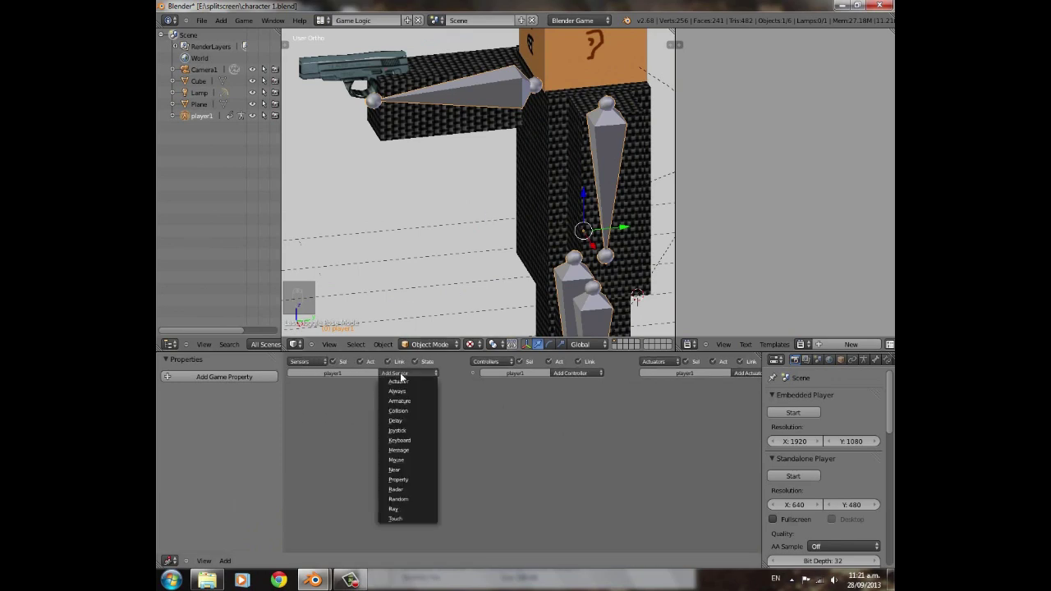
click(411, 442)
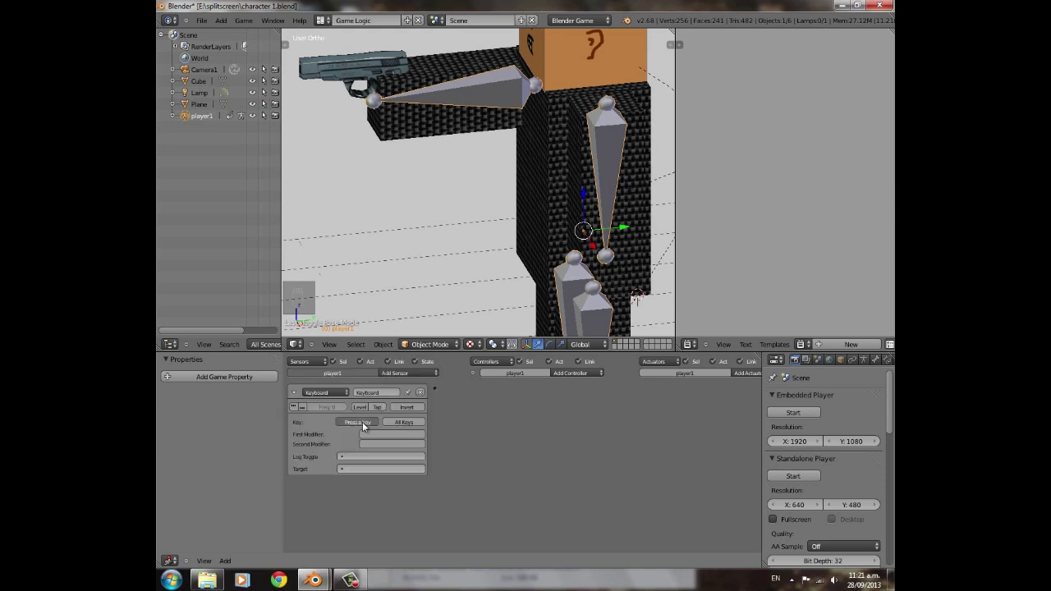
key(w)
click(407, 373)
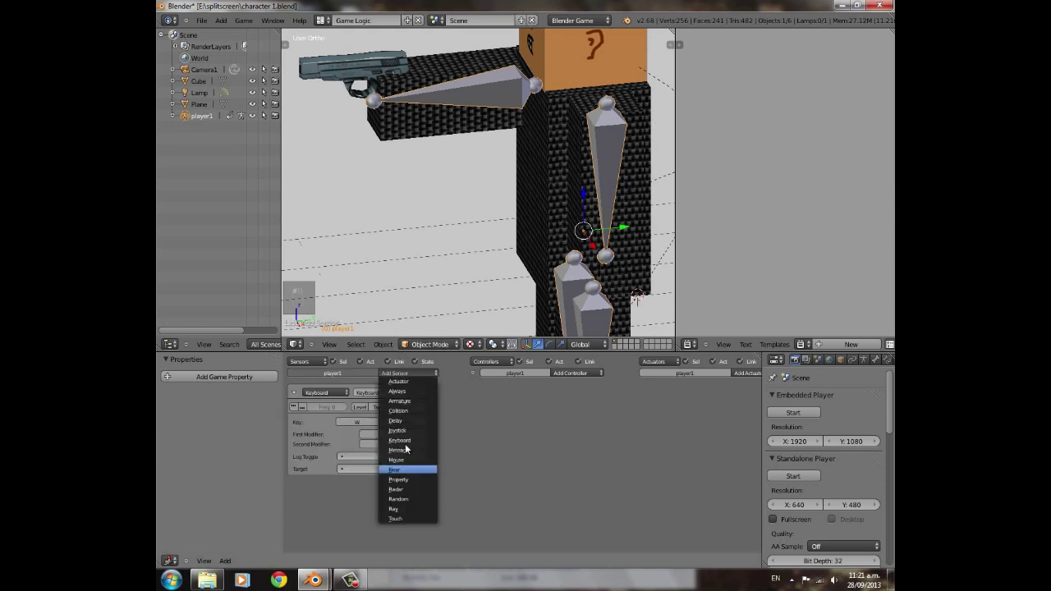
click(419, 394)
- Snap the 3D cursor to the scene center and add a cube there at the player's feet
scroll(454, 244, down, 3)
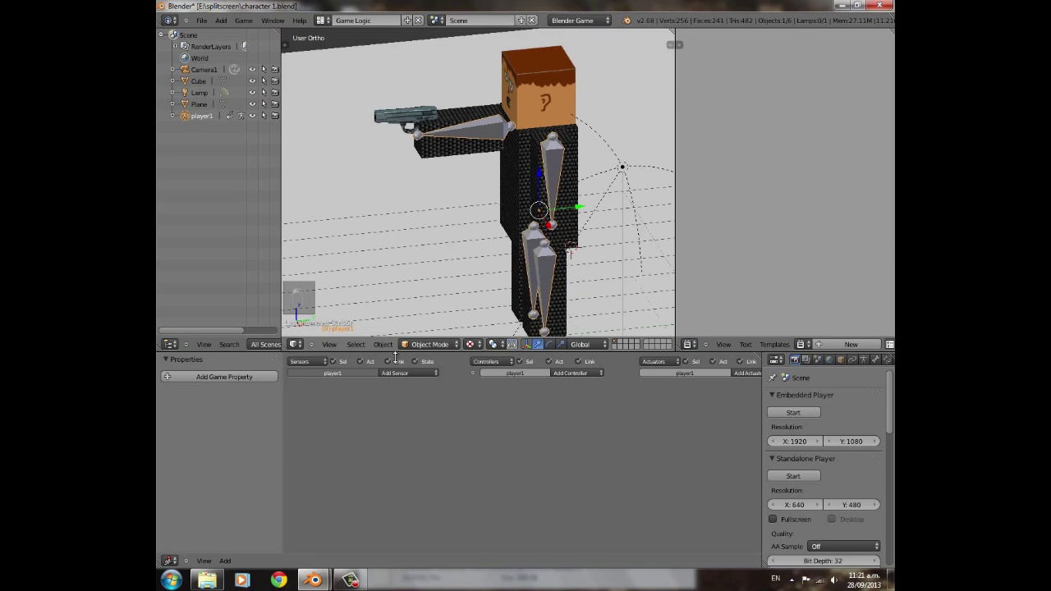
middle_drag(474, 287, 541, 265)
scroll(515, 288, down, 3)
scroll(540, 265, up, 4)
key(shift+s)
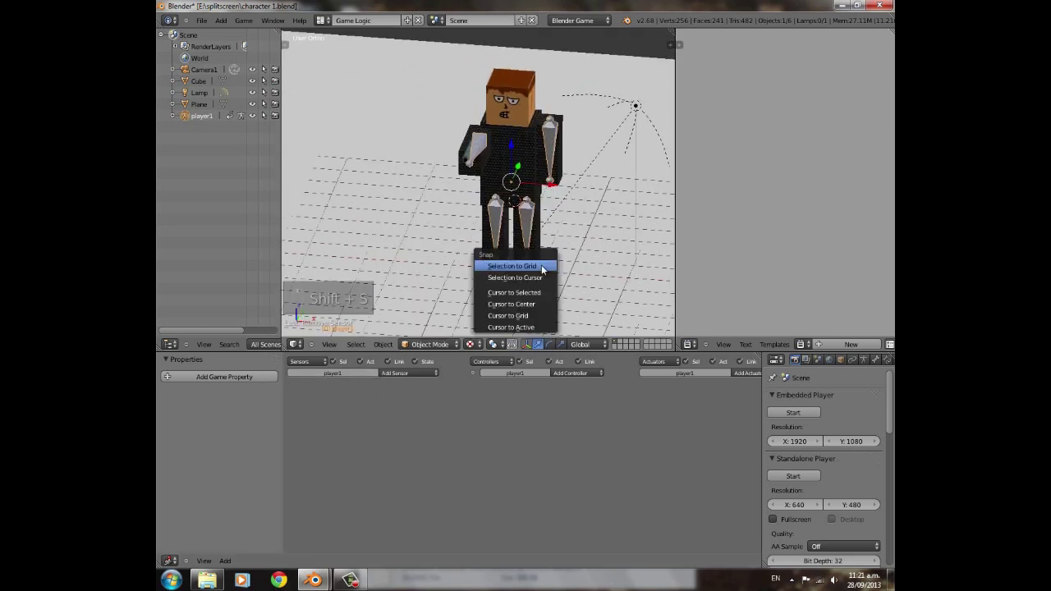
click(536, 304)
middle_drag(569, 279, 529, 250)
scroll(529, 251, down, 2)
key(shift+a)
click(575, 265)
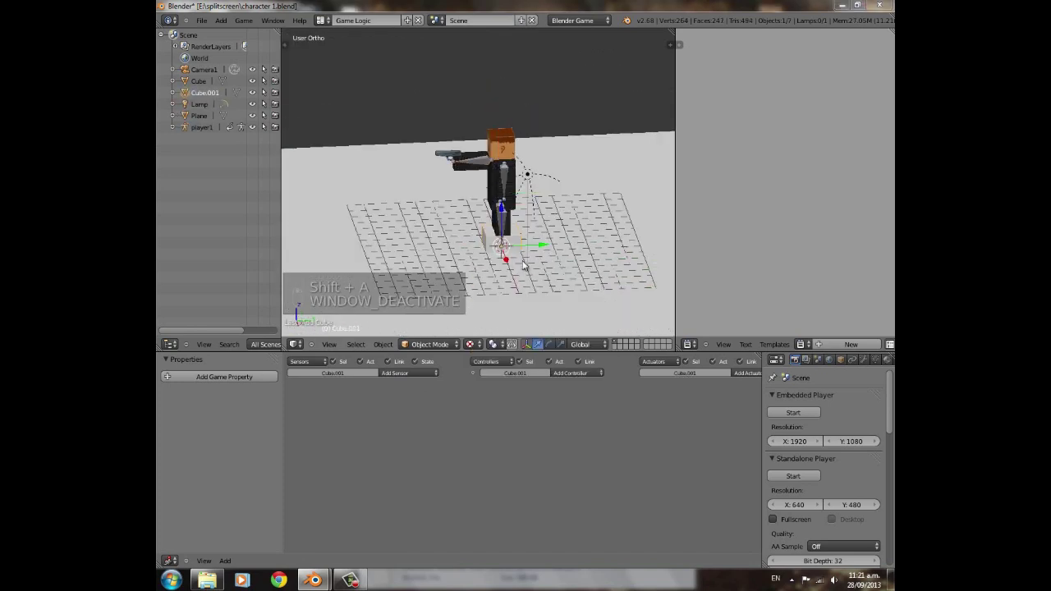
- Rename the new cube as playermovement
click(842, 360)
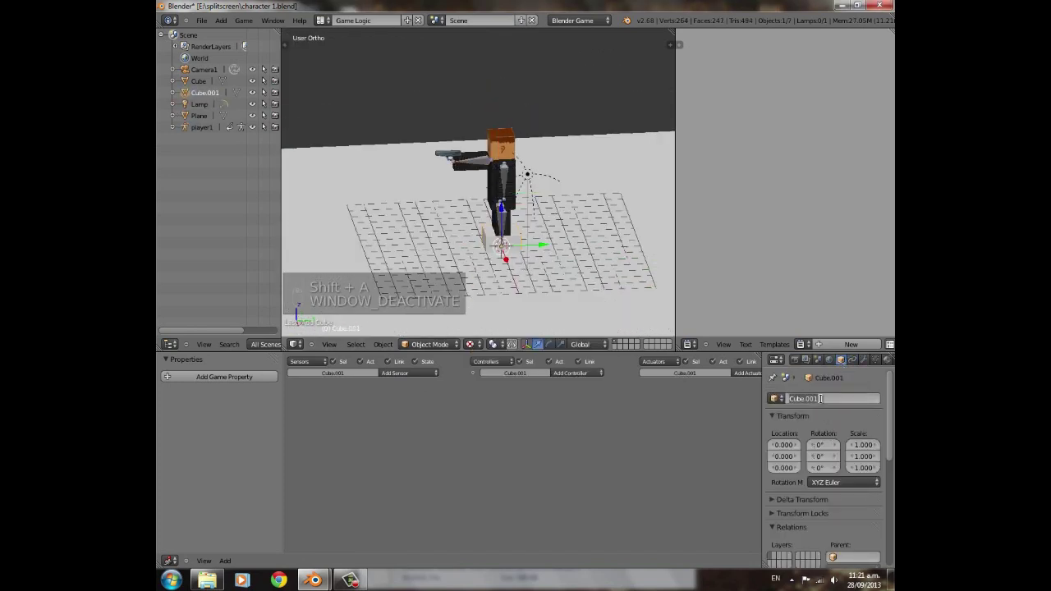
text(po)
text(ayermovement)
key(Return)
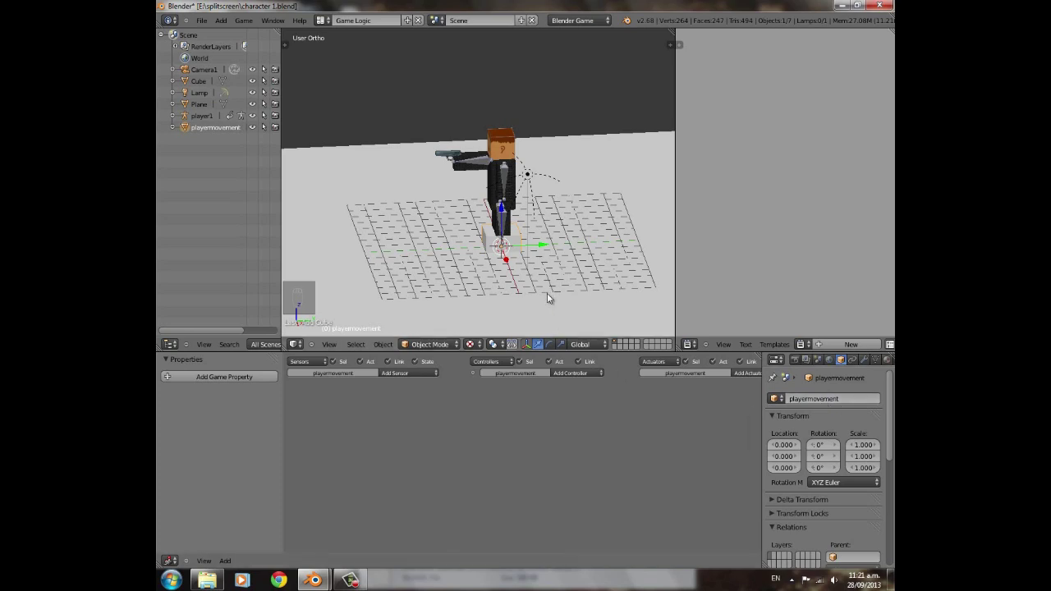
- Raise the playermovement cube about 0.89 along Z around the lower legs and scale it uniformly to about 0.71
scroll(550, 296, up, 6)
scroll(531, 238, down, 4)
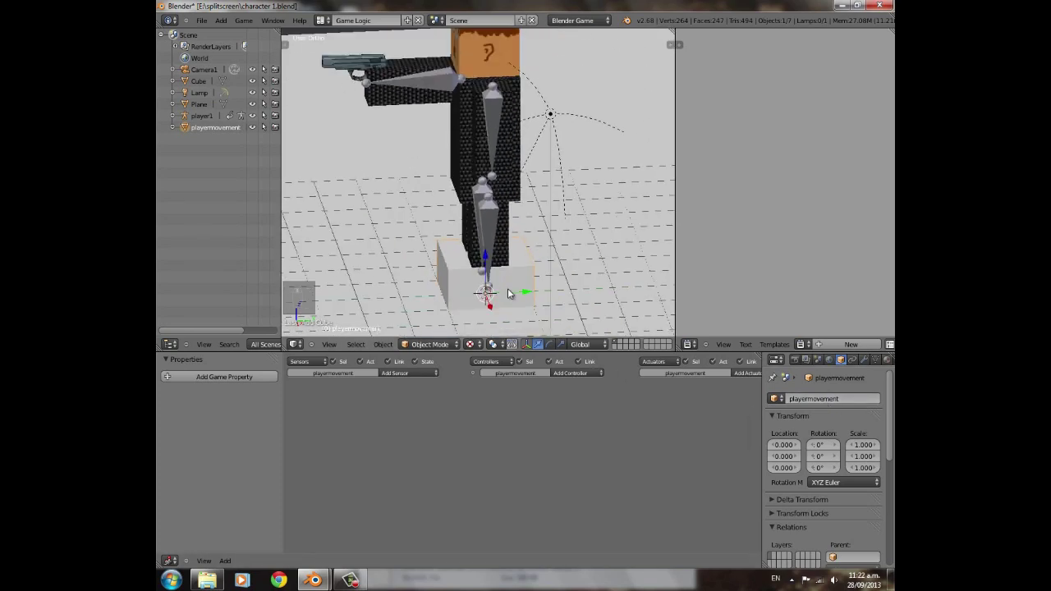
key(g)
key(z)
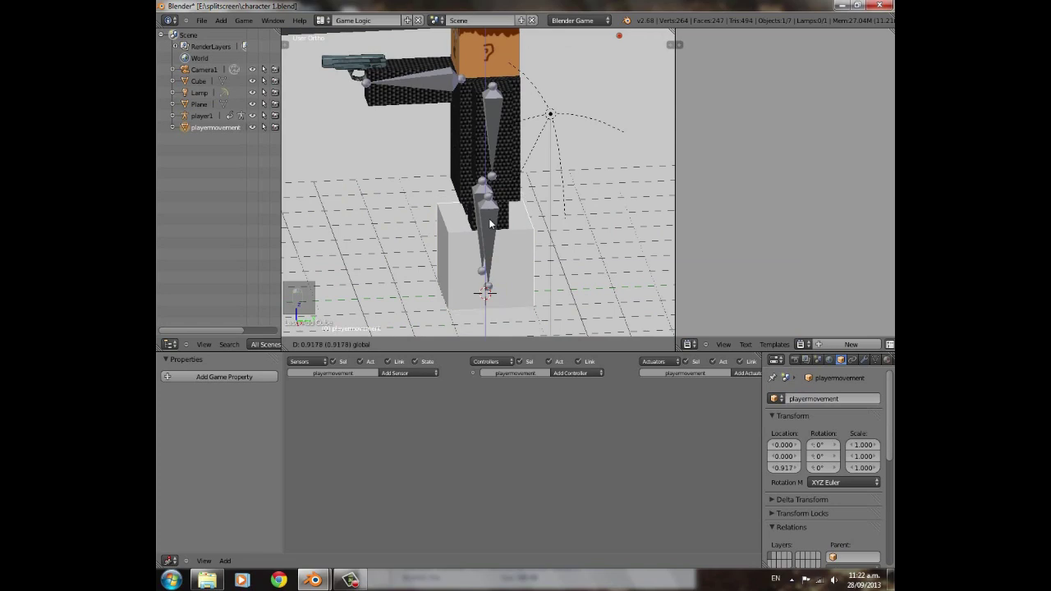
click(490, 223)
key(s)
click(561, 236)
middle_drag(561, 237, 504, 222)
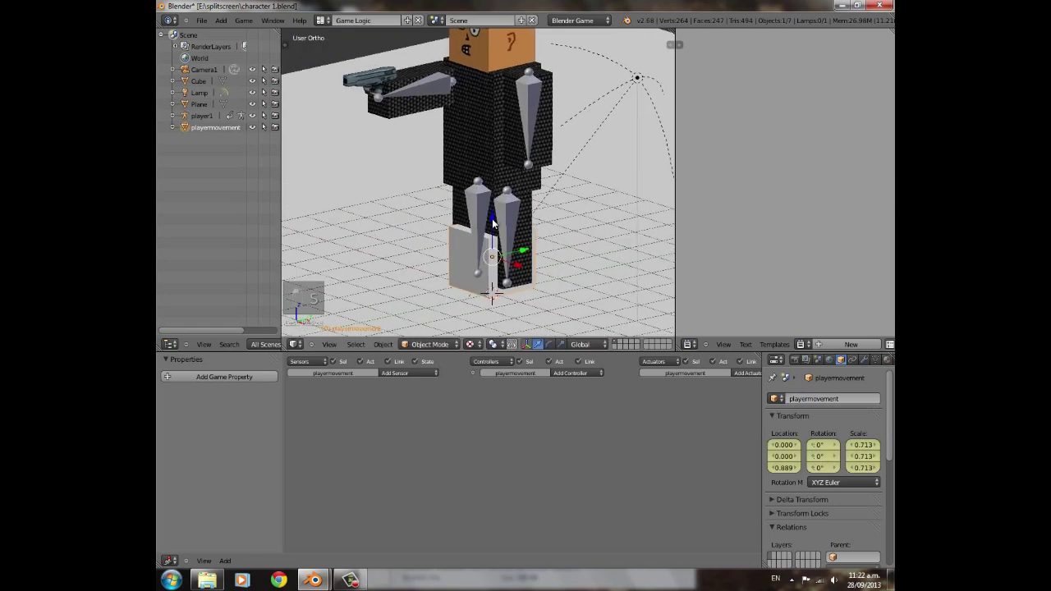
- Raise the playermovement cube further along Z until its bottom face is level with the soles of the feet
key(g)
key(z)
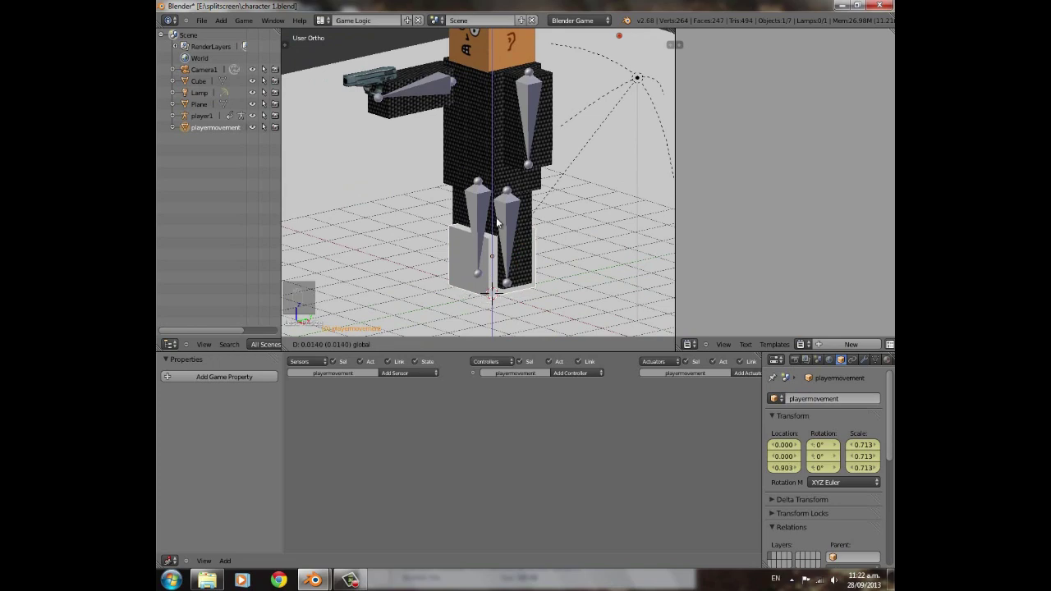
click(497, 223)
scroll(497, 224, down, 2)
middle_drag(497, 224, 579, 229)
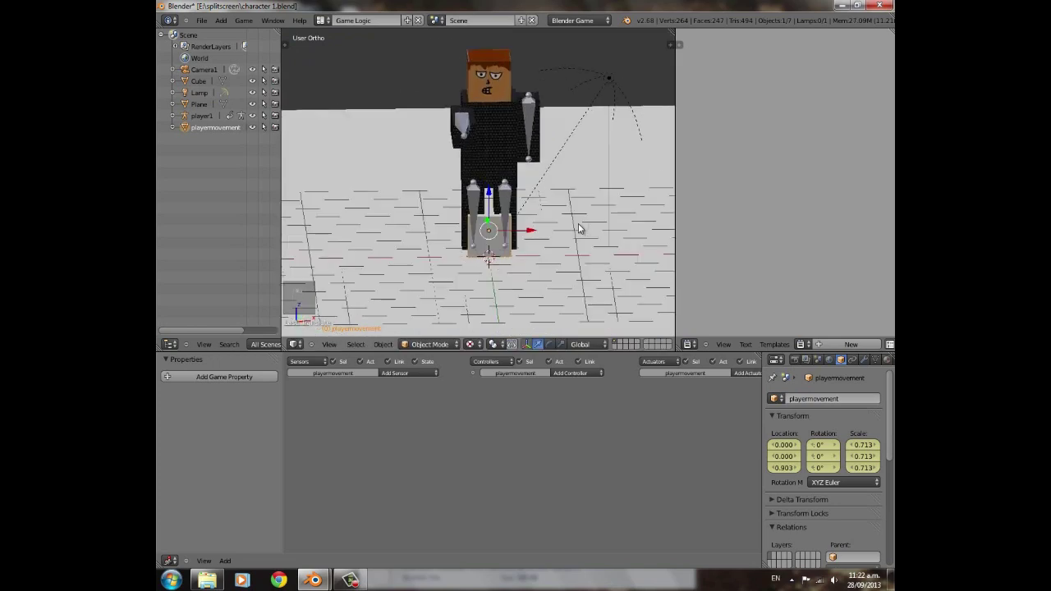
scroll(579, 228, up, 5)
key(KP_1)
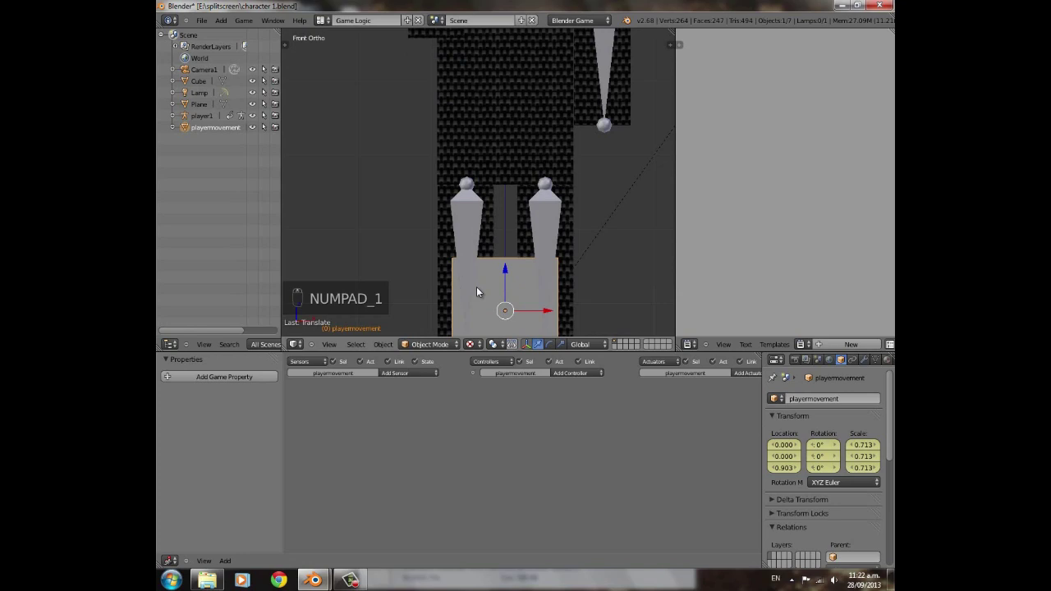
scroll(480, 290, down, 5)
scroll(485, 289, up, 8)
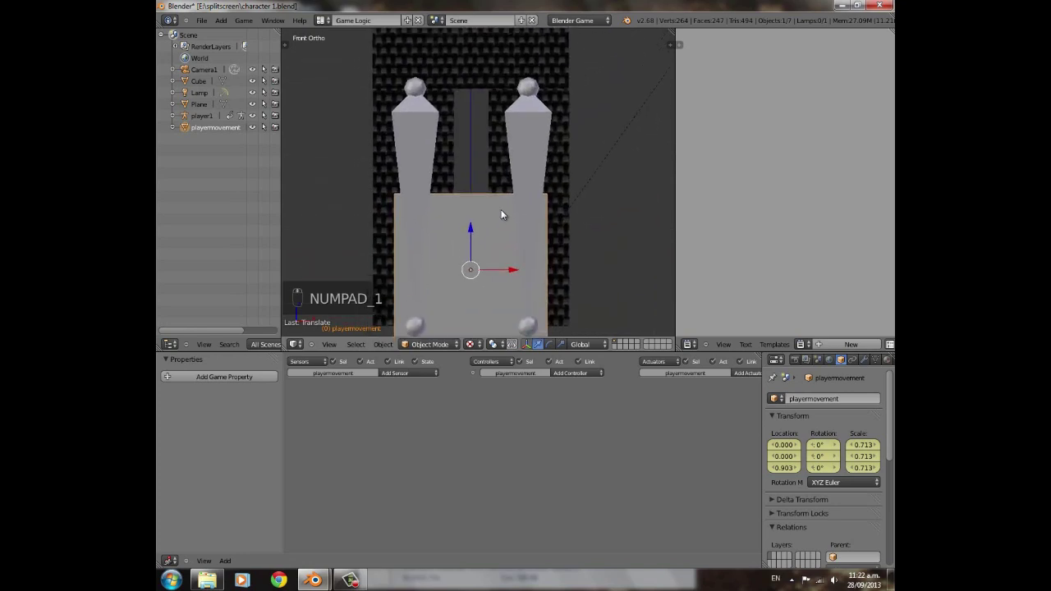
drag(485, 196, 483, 172)
scroll(855, 362, down, 3)
- Change the playermovement cube's physics type from Static to one with mass, and enable Collision Bounds with Box bounds
click(833, 361)
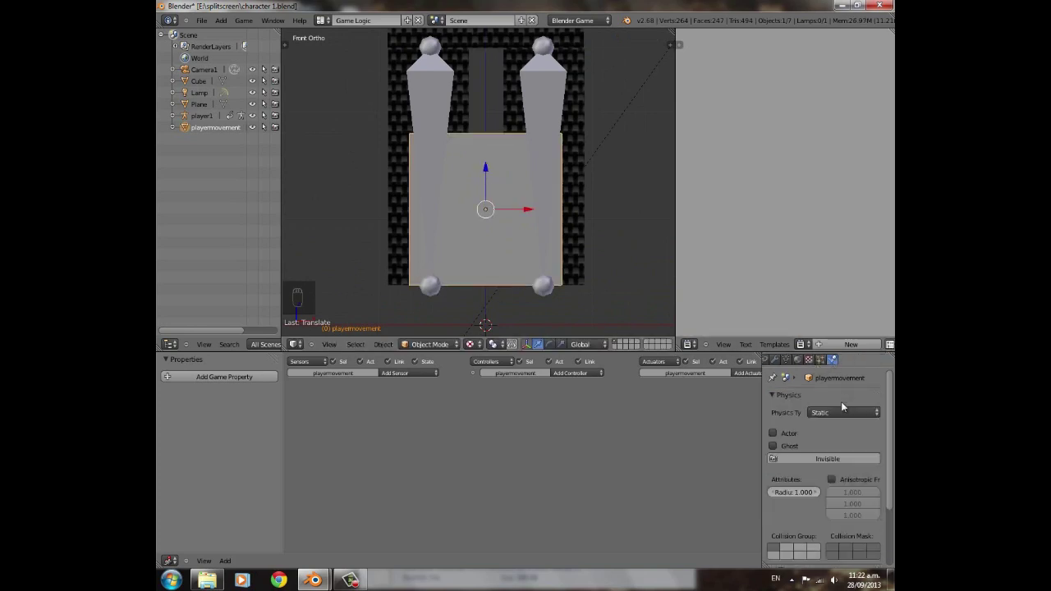
click(844, 413)
click(840, 366)
scroll(835, 456, down, 5)
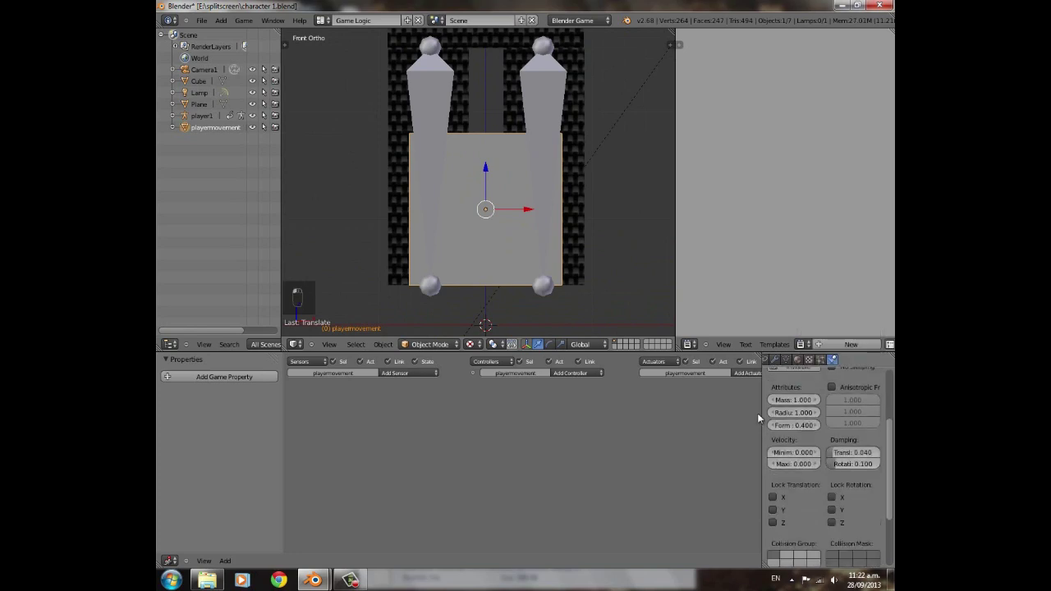
click(781, 491)
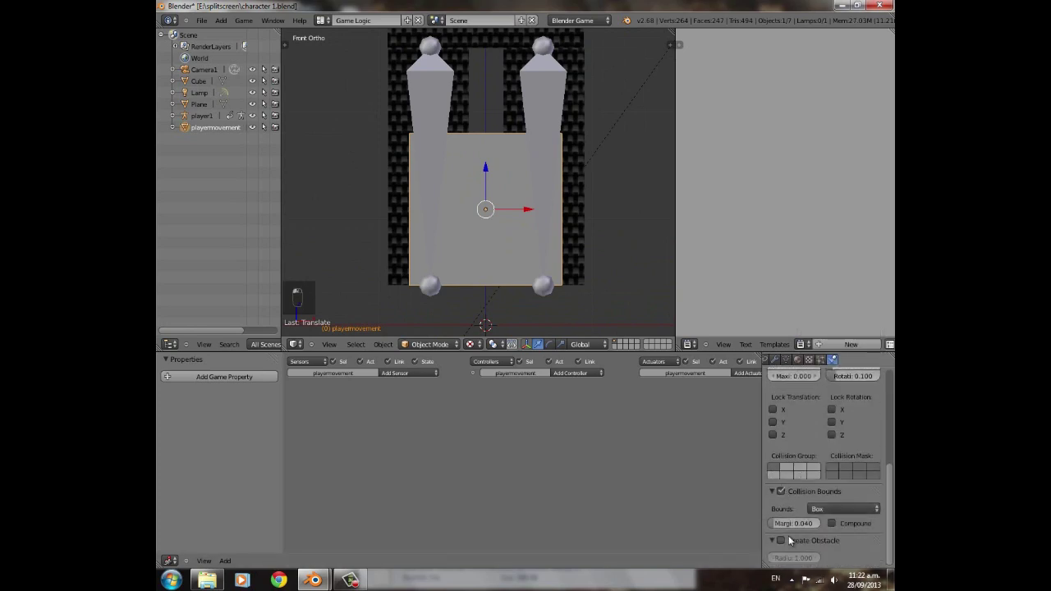
- Scale the playermovement cube up uniformly until it spans the full width of both legs, and show it in wireframe from the front
middle_drag(503, 232, 599, 224)
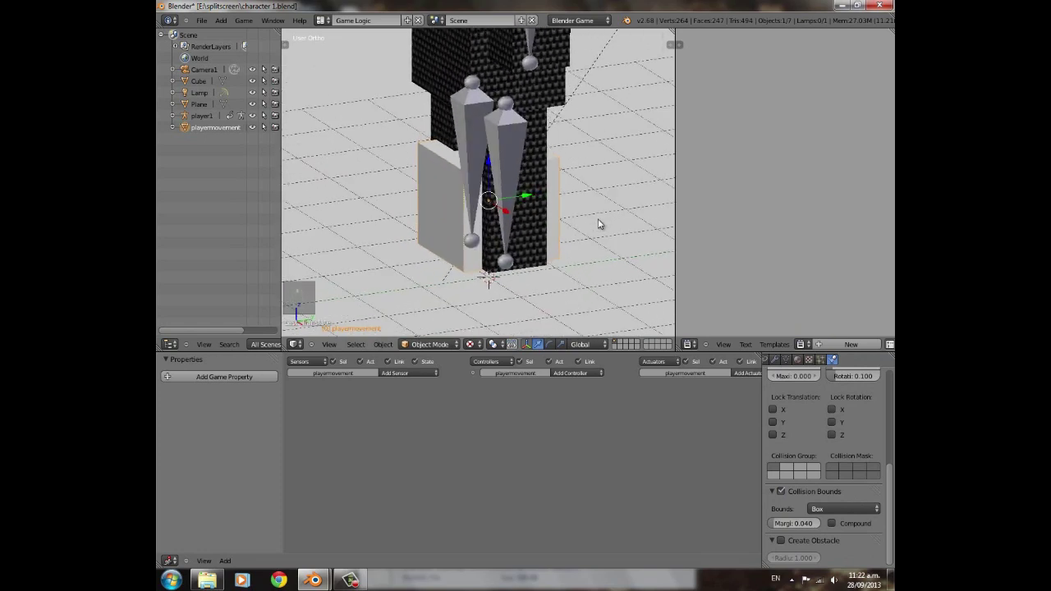
key(s)
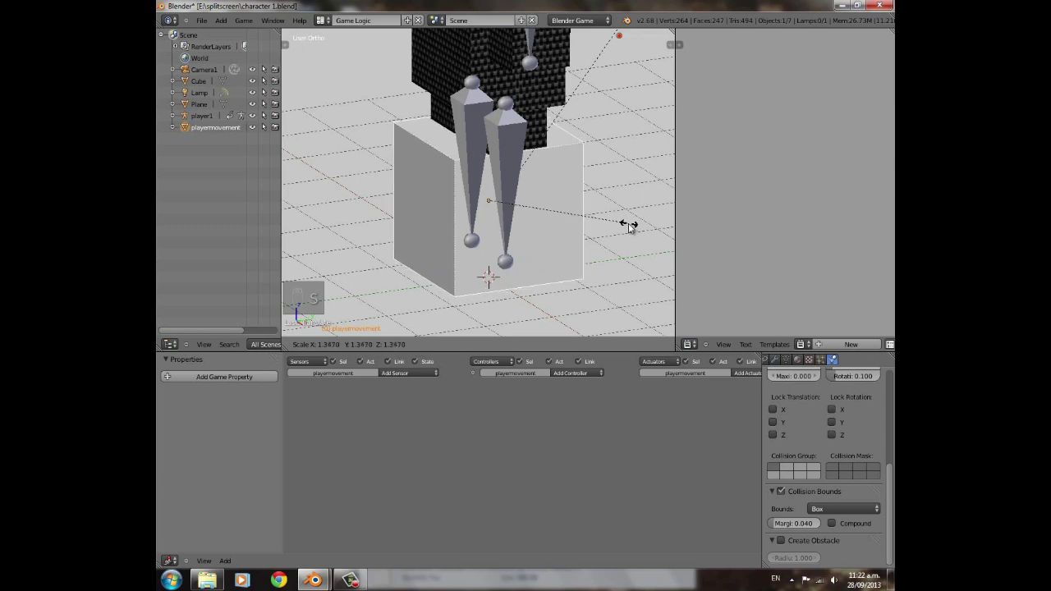
click(622, 228)
middle_drag(622, 229, 612, 251)
key(KP_1)
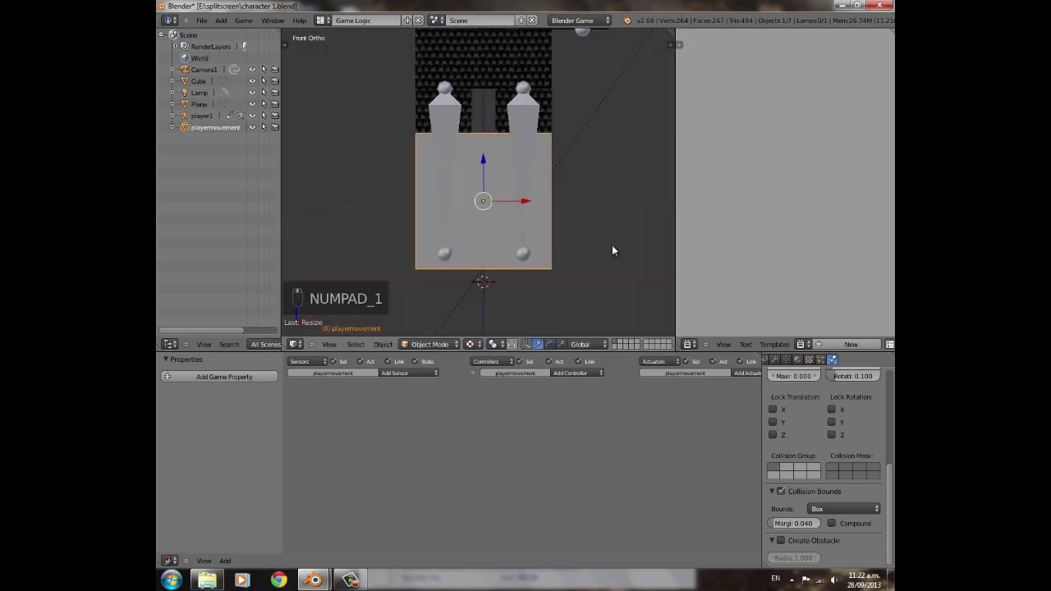
key(z)
scroll(492, 172, up, 2)
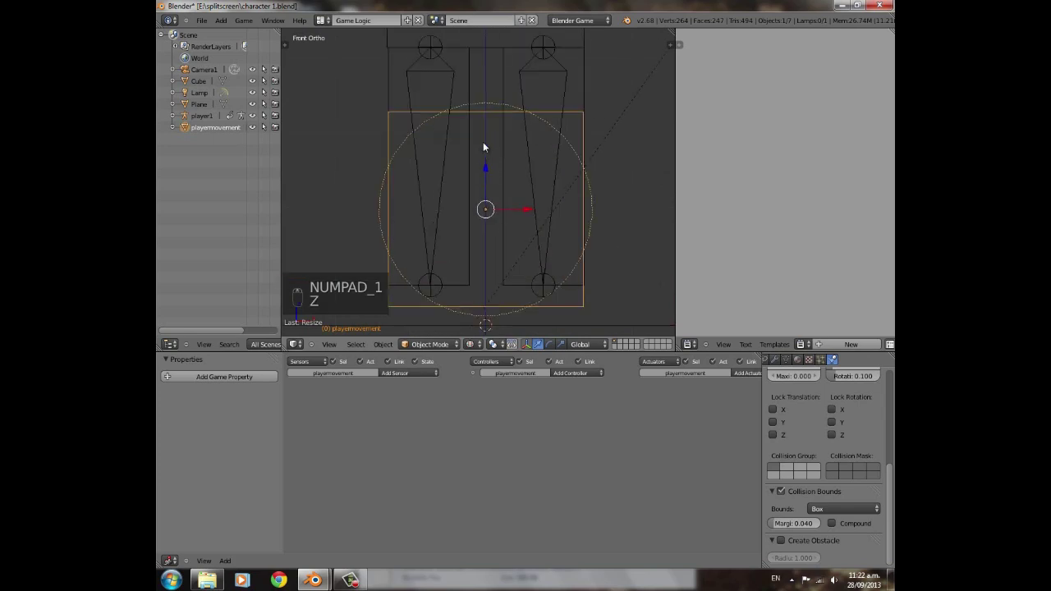
- Raise the playermovement cube slightly along Z to a height of about 1.28 and return the 3D view to solid shading
mouse_move(488, 166)
mouse_down()
mouse_move(486, 142)
mouse_move(512, 156)
mouse_up()
mouse_move(512, 156)
middle_down()
mouse_move(516, 192)
mouse_move(553, 209)
mouse_move(395, 226)
mouse_move(510, 248)
mouse_move(469, 251)
mouse_move(499, 250)
mouse_move(469, 215)
mouse_move(541, 222)
mouse_move(537, 232)
middle_up()
key(z)
- Try to scale the playermovement cube down uniformly to about 0.97, and undo the scaling
key(s)
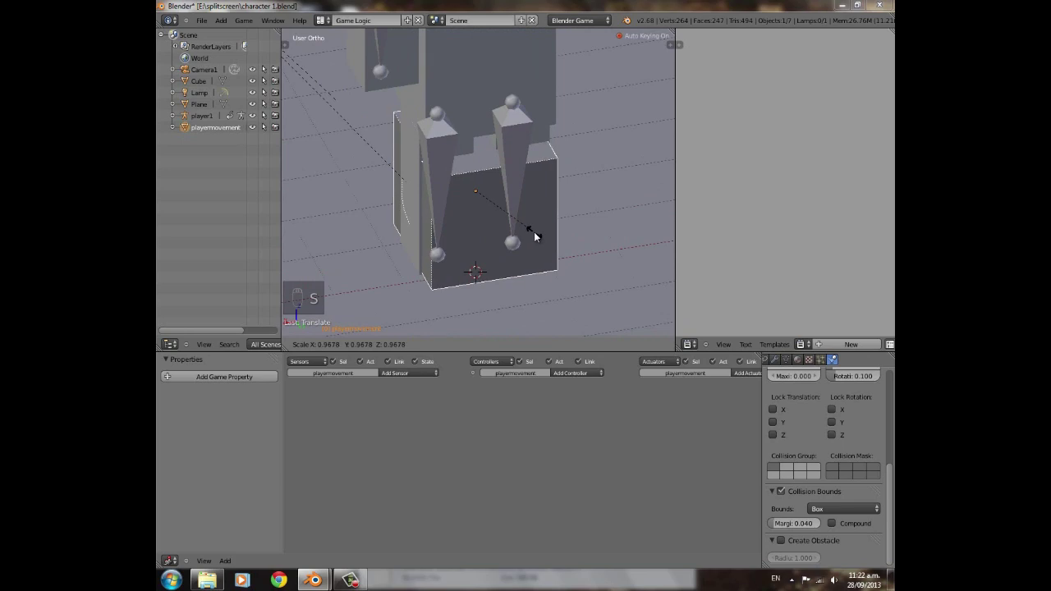
click(534, 232)
key(ctrl+z)
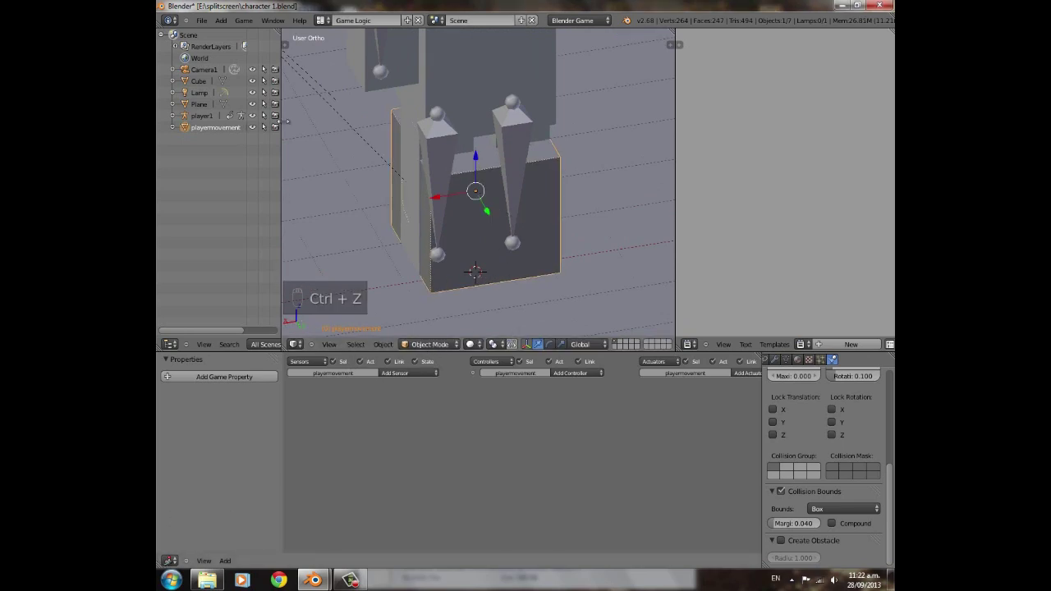
- In the Default screen layout, clear the active Rotation keying set and turn off automatic keyframing
click(320, 20)
click(352, 73)
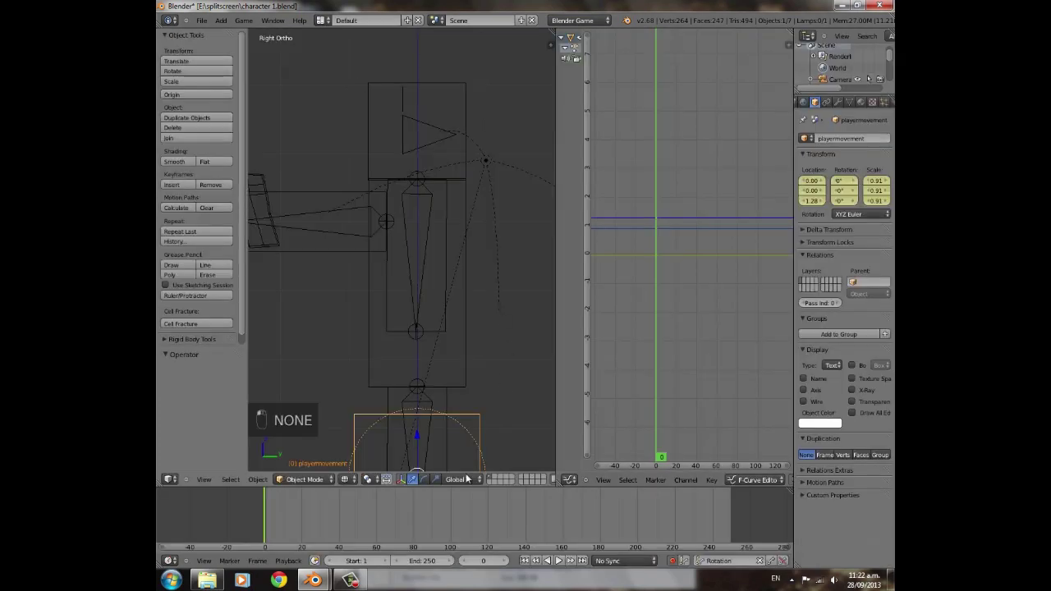
scroll(451, 371, down, 3)
shift+middle_drag(450, 297, 436, 239)
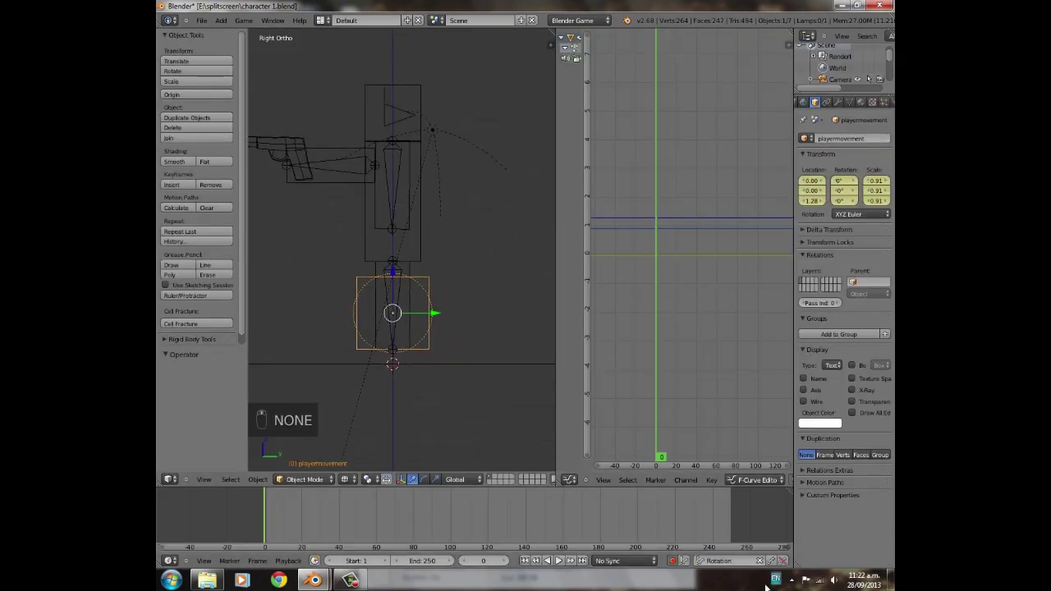
click(759, 561)
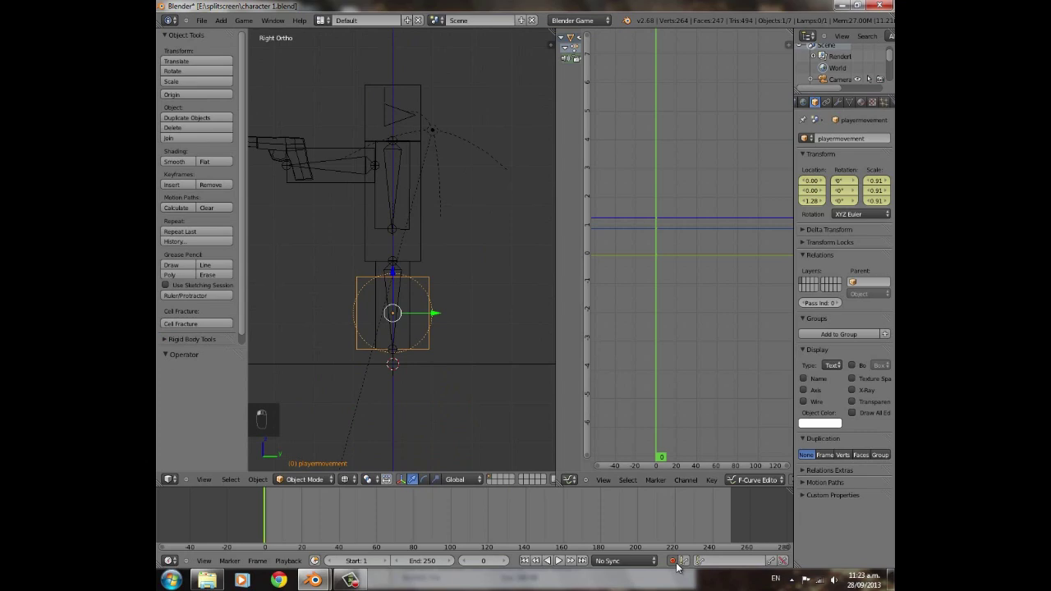
click(674, 562)
- Delete all of the playermovement cube's animation keyframes in the F-Curve Editor
scroll(387, 326, up, 4)
scroll(387, 320, down, 2)
shift+middle_drag(379, 200, 304, 524)
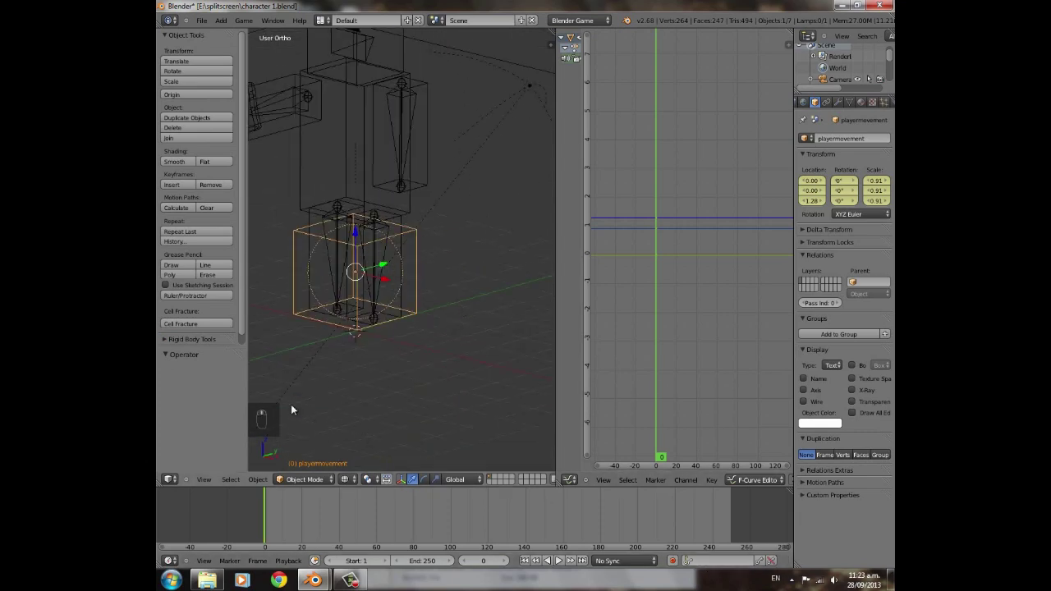
key(a)
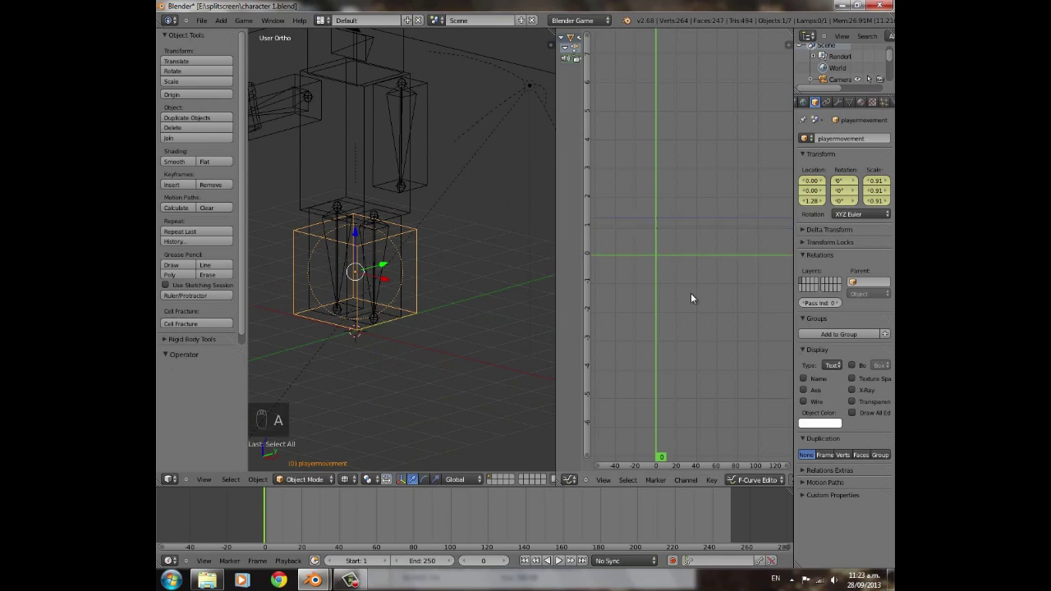
key(a)
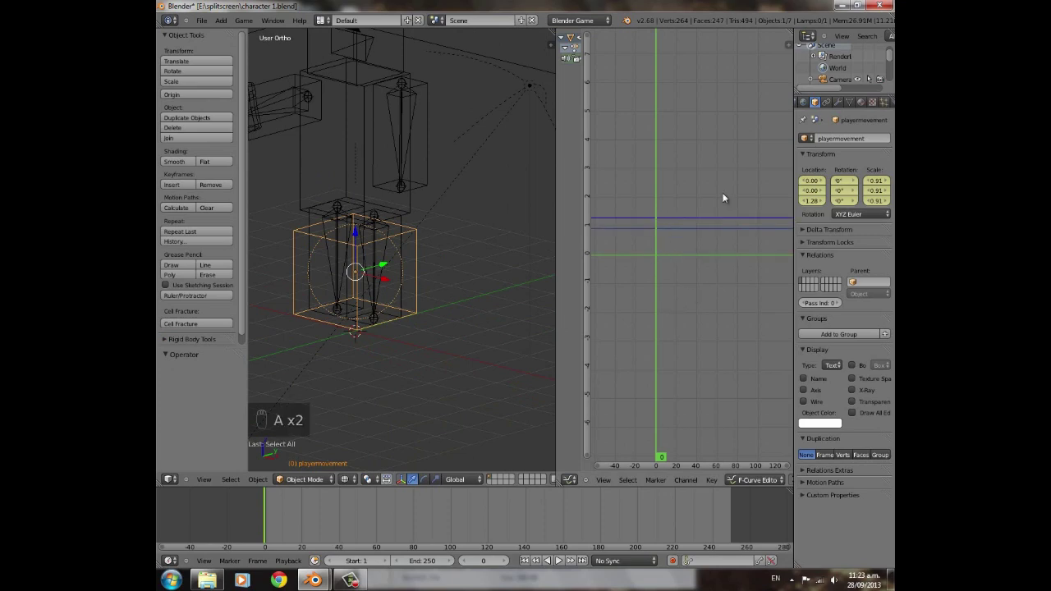
key(x)
click(685, 296)
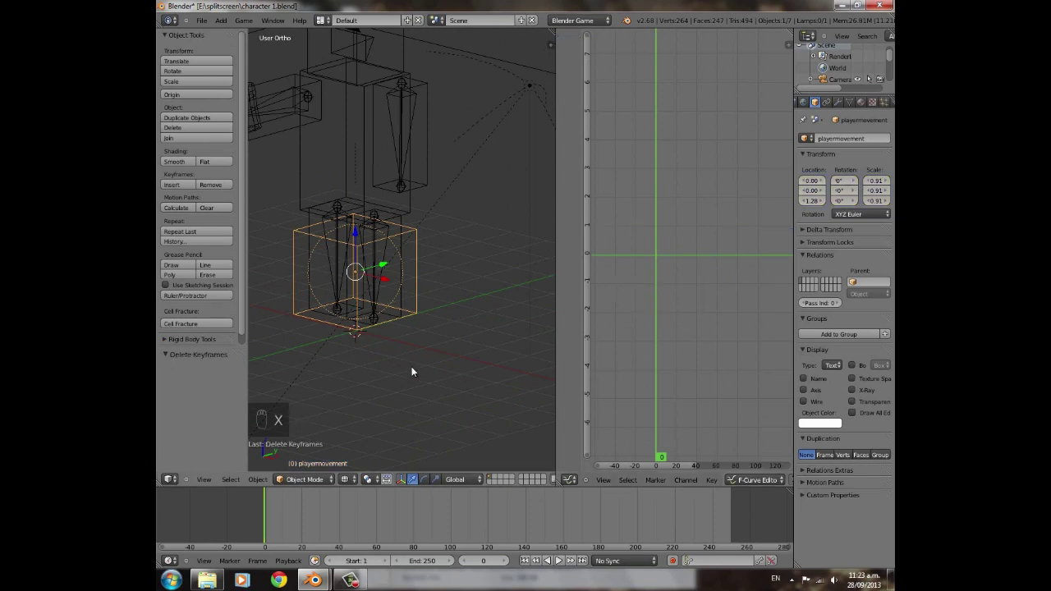
- Change the 3D view from wireframe to textured shading
scroll(370, 234, up, 4)
shift+middle_drag(428, 231, 498, 162)
scroll(388, 200, down, 2)
scroll(436, 257, down, 3)
mouse_move(417, 251)
middle_down()
mouse_move(485, 257)
mouse_move(448, 218)
mouse_move(411, 298)
mouse_move(364, 293)
mouse_move(435, 304)
mouse_move(334, 444)
middle_up()
scroll(484, 257, up, 3)
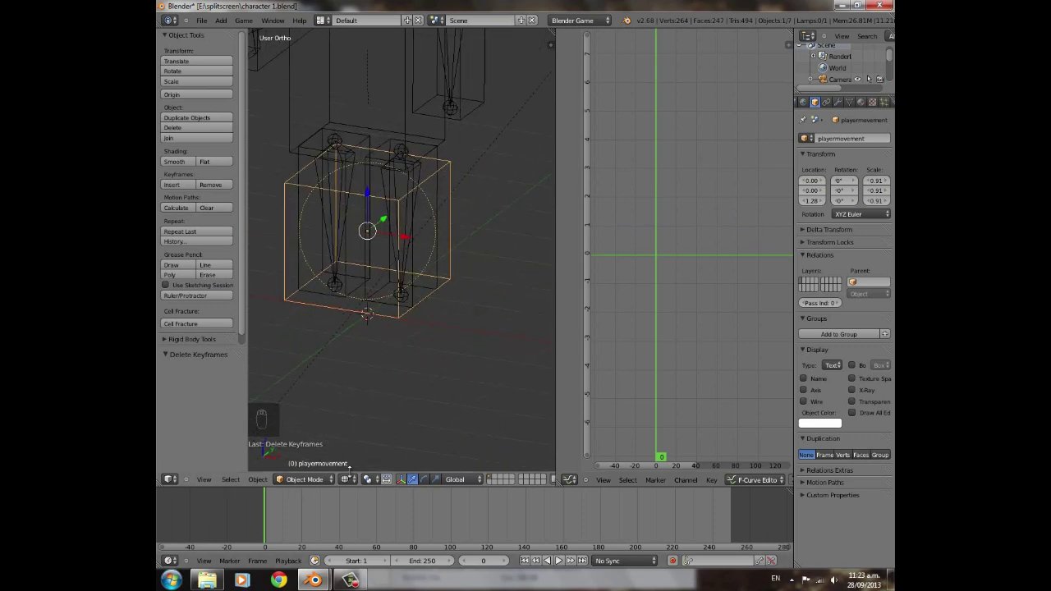
click(348, 479)
click(362, 430)
- Scale the playermovement cube separately along X and Y, to about 1.02 and 0.87, so that it fits around both legs
scroll(368, 283, up, 2)
scroll(368, 284, down, 2)
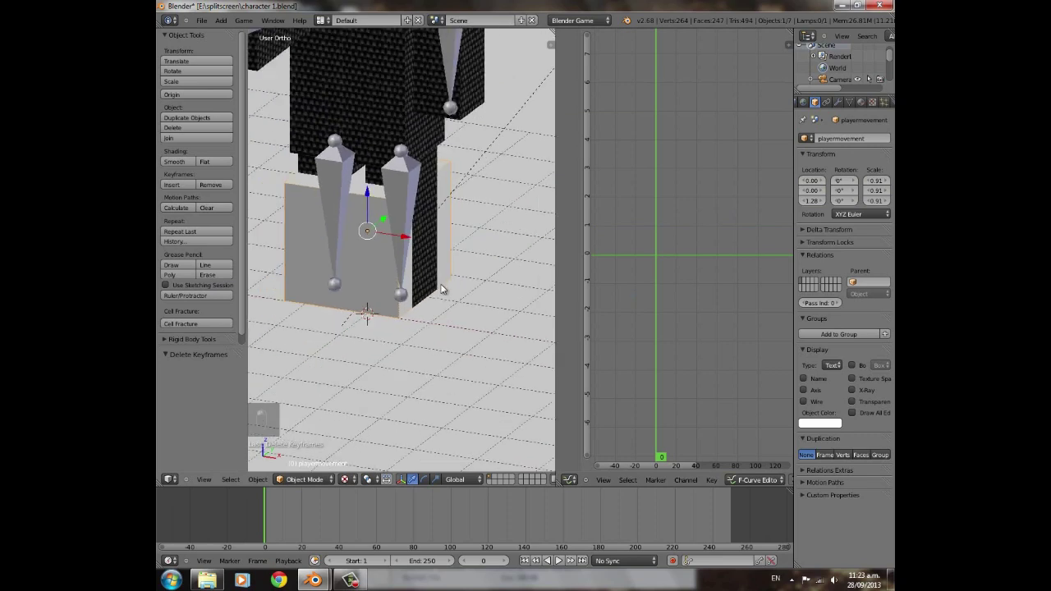
key(s)
key(x)
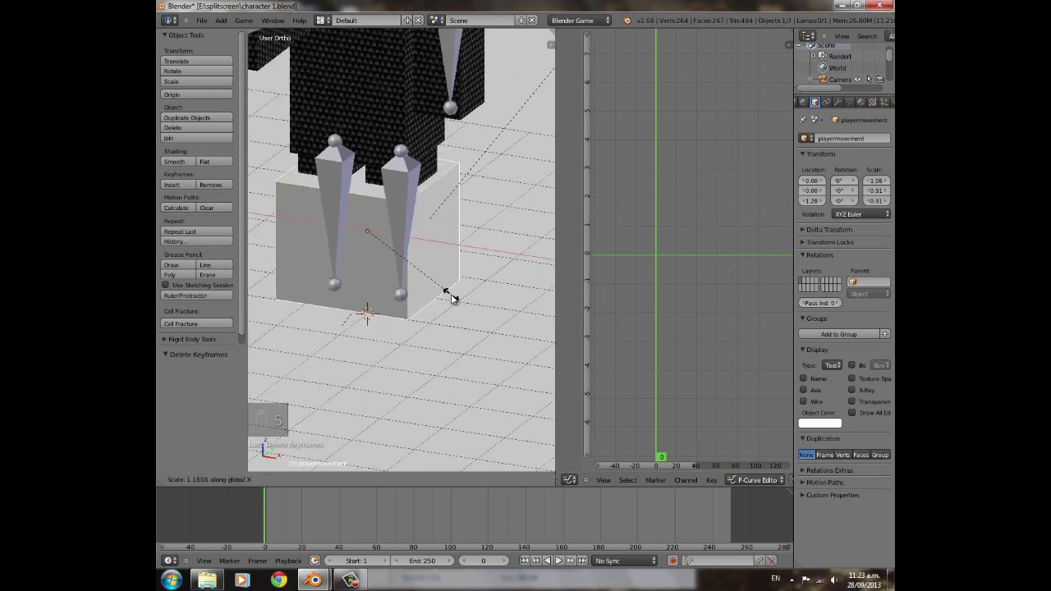
click(427, 295)
middle_drag(395, 294, 427, 246)
key(s)
key(y)
click(433, 327)
key(s)
click(476, 303)
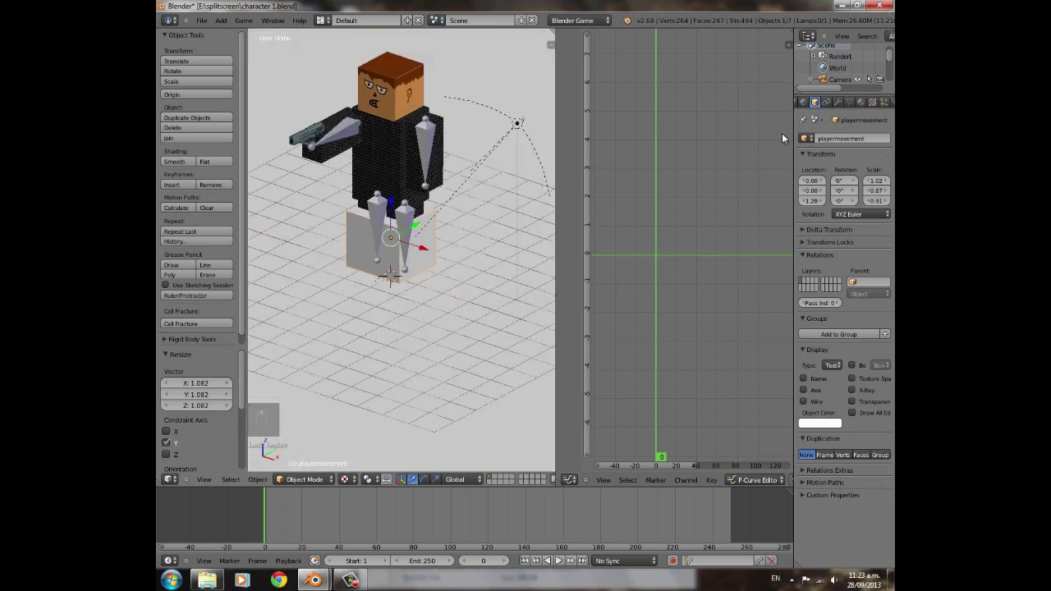
- Return to the Game Logic screen layout and add a first Keyboard sensor to the playermovement cube, leaving it collapsed
click(435, 20)
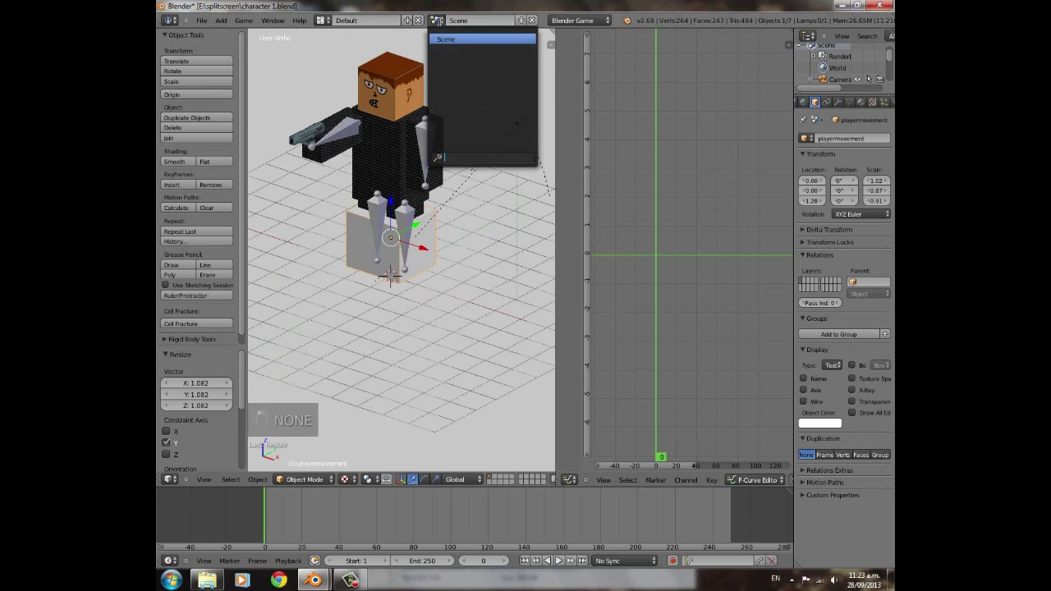
click(322, 20)
click(353, 83)
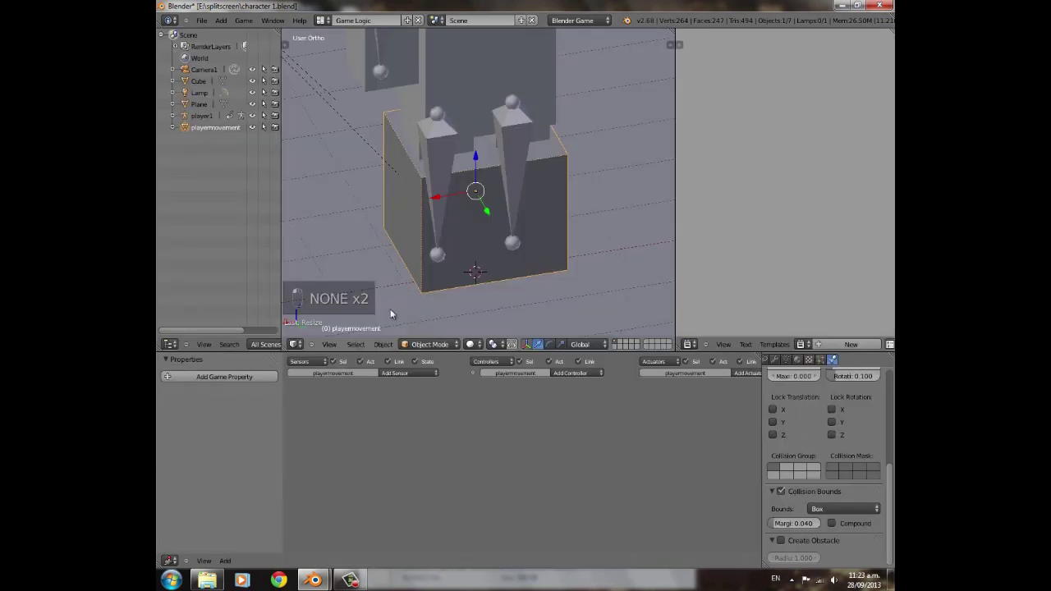
scroll(443, 165, down, 4)
click(411, 374)
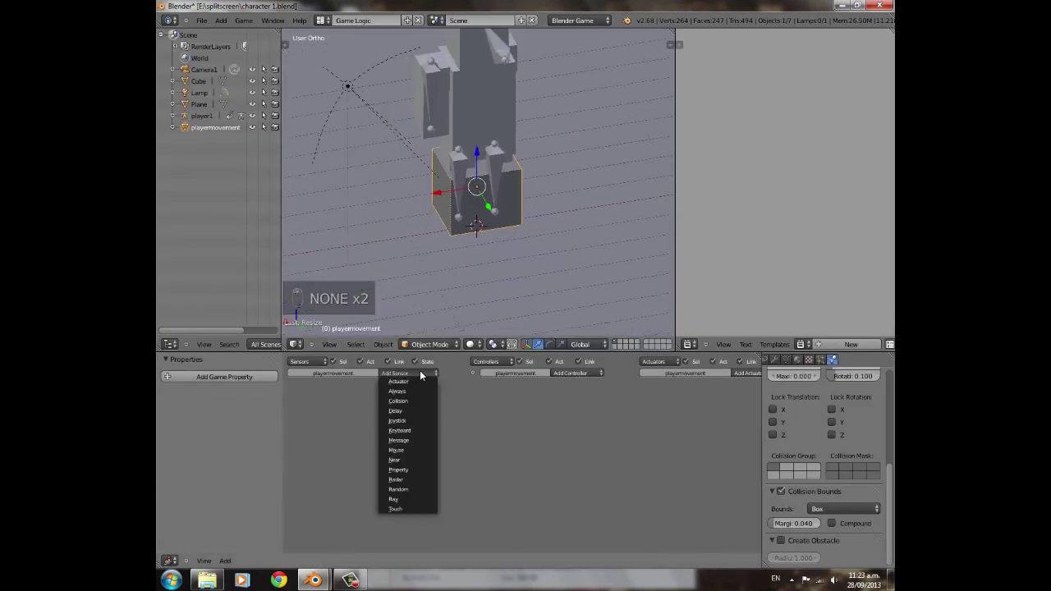
click(415, 433)
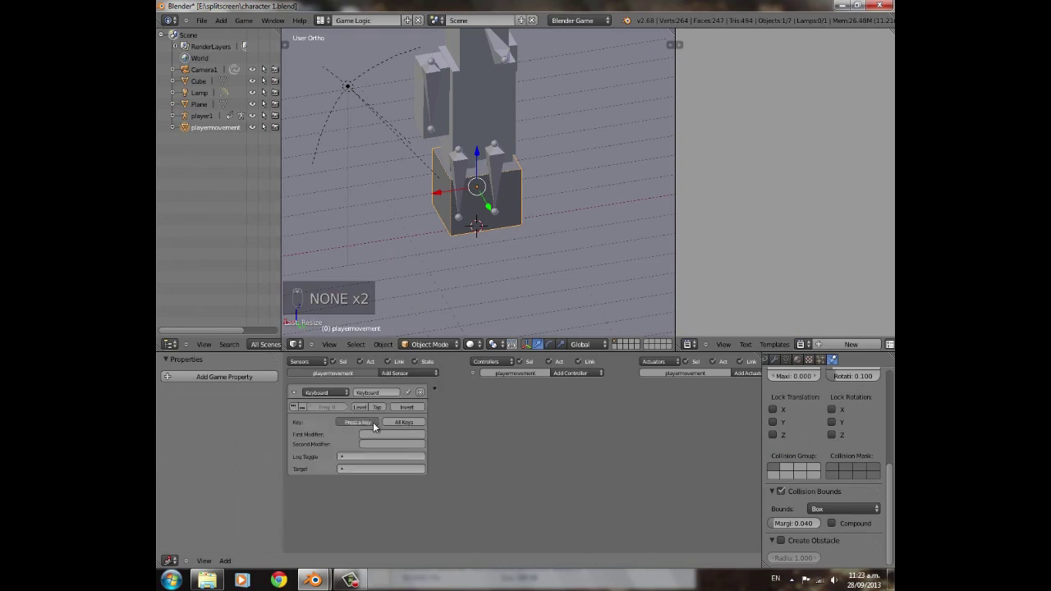
click(294, 392)
- Add a second Keyboard sensor to the playermovement cube, assigned to the S key with true level triggering enabled
click(405, 375)
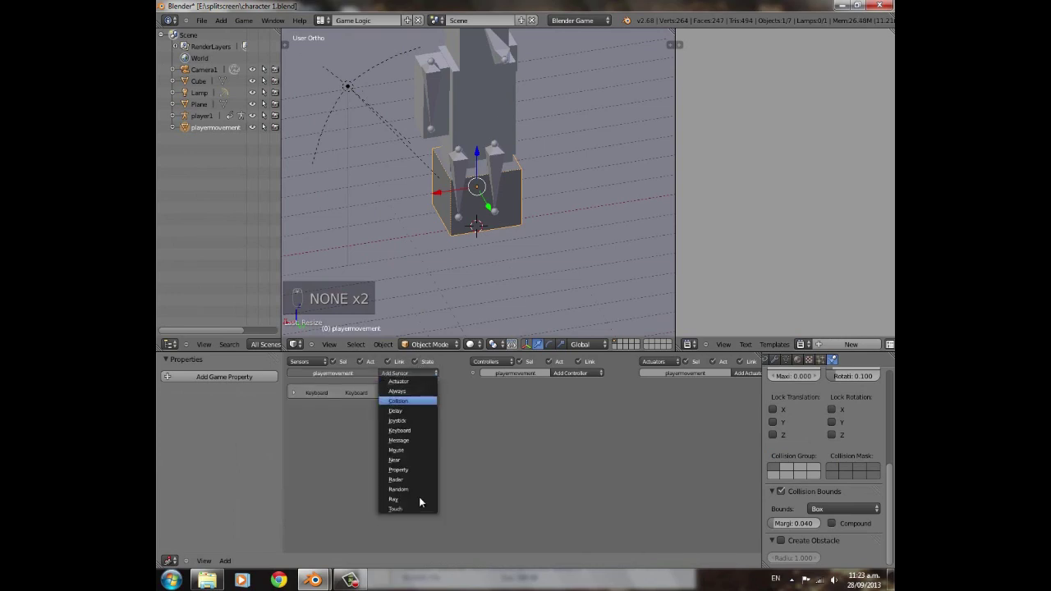
click(403, 430)
key(s)
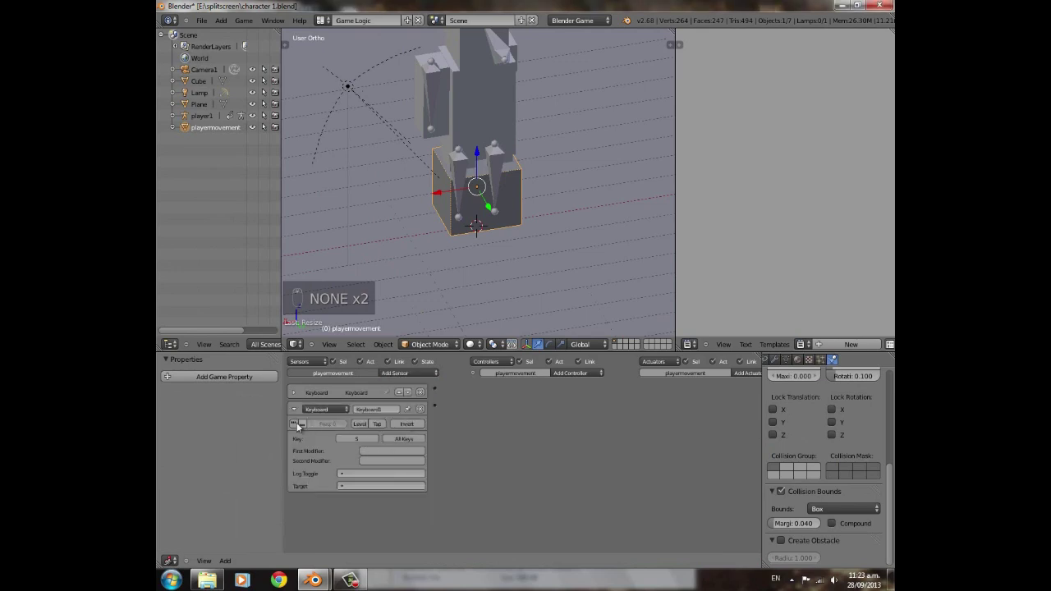
- Add two more Keyboard sensors to the playermovement cube, assigned to the A and D keys with true level triggering enabled
click(414, 374)
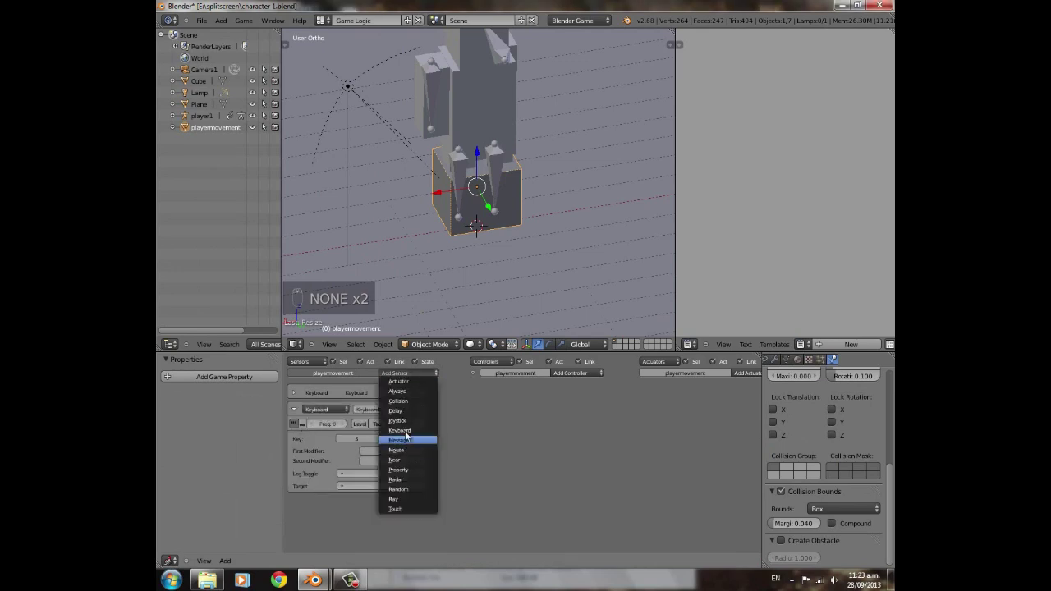
click(402, 430)
click(410, 372)
click(400, 430)
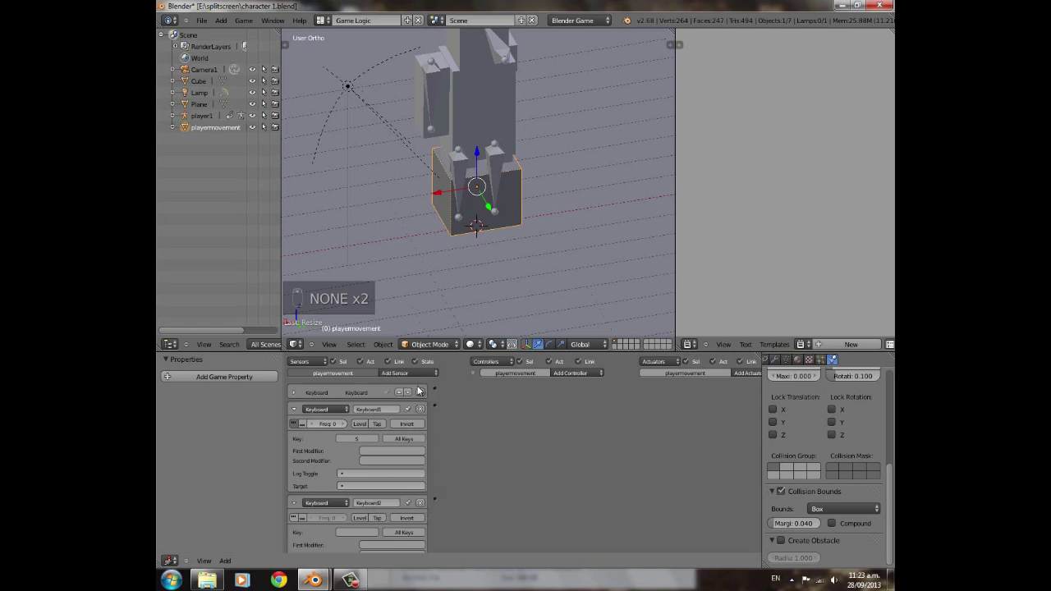
scroll(435, 435, down, 3)
click(357, 448)
key(a)
click(295, 524)
click(294, 430)
- Collapse the Keyboard sensors for the S, A and D keys
scroll(319, 417, up, 3)
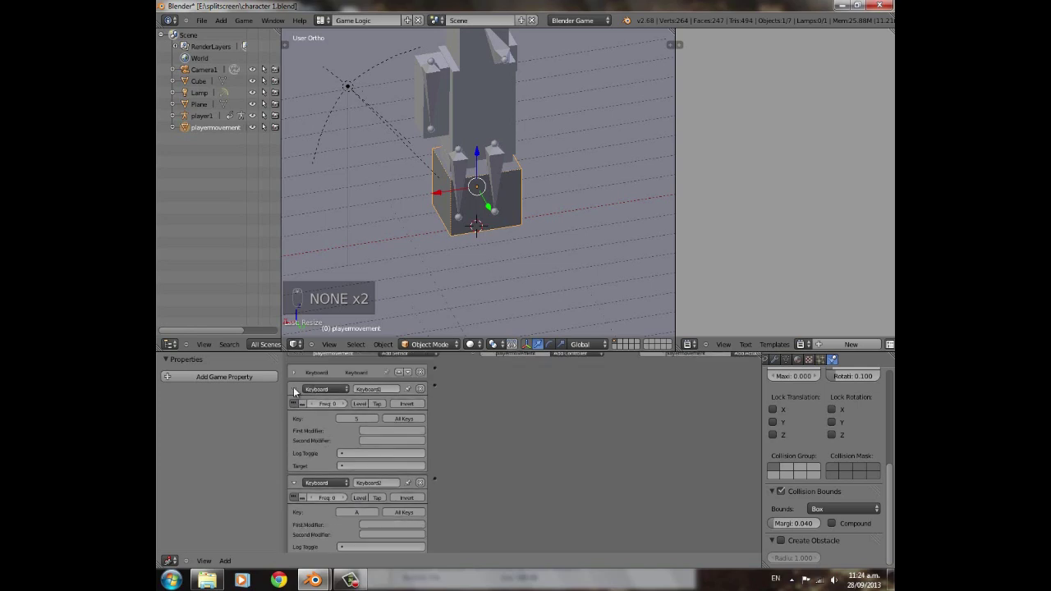
click(294, 389)
click(293, 406)
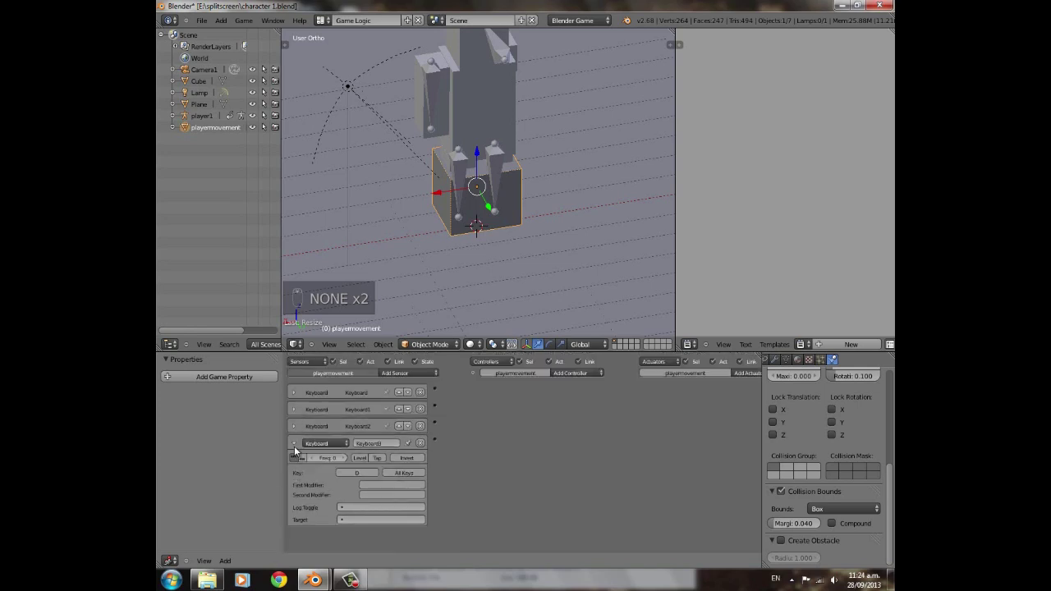
click(294, 444)
- Add a Motion actuator to the playermovement cube and link the first Keyboard sensor to it through an And controller
ctrl+scroll(641, 410, right, 1)
click(715, 373)
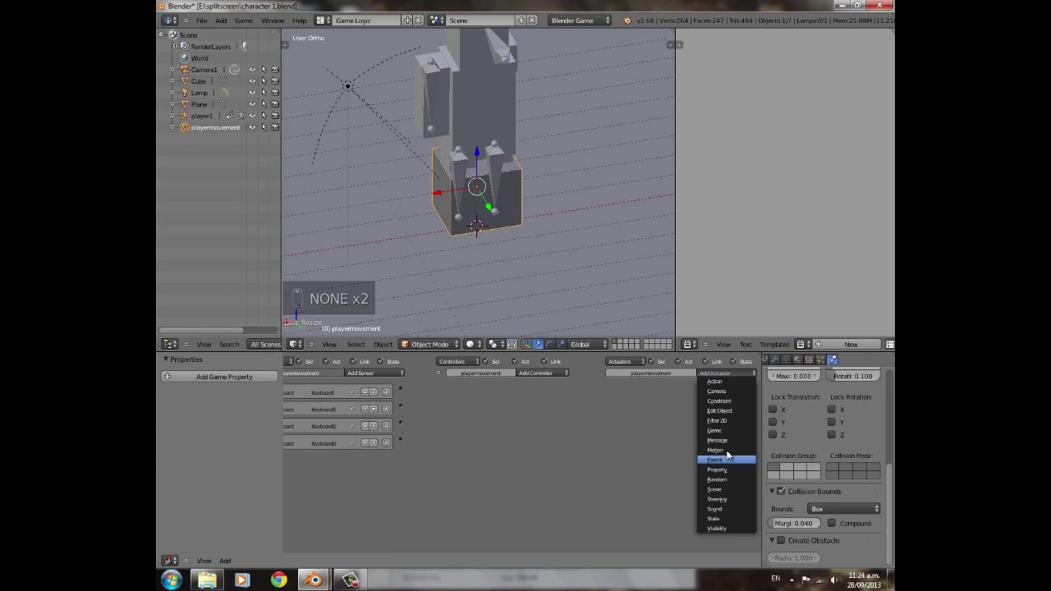
click(719, 450)
drag(609, 390, 401, 388)
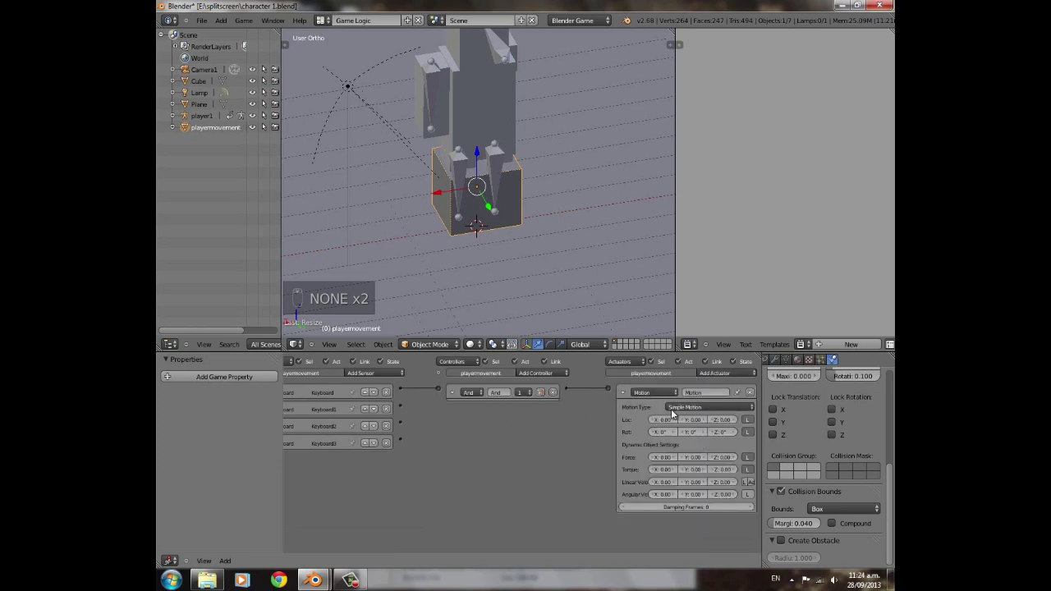
- Switch the viewport's transform orientation from Global to Local
middle_drag(603, 243, 534, 152)
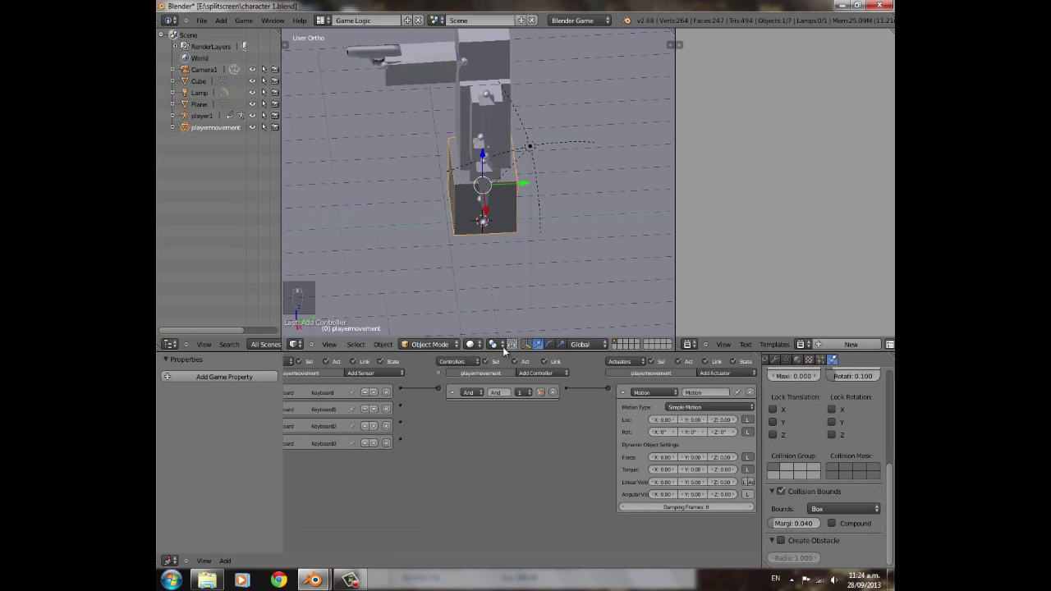
click(575, 337)
click(578, 321)
mouse_move(520, 182)
middle_down()
mouse_move(501, 186)
mouse_move(521, 182)
middle_up()
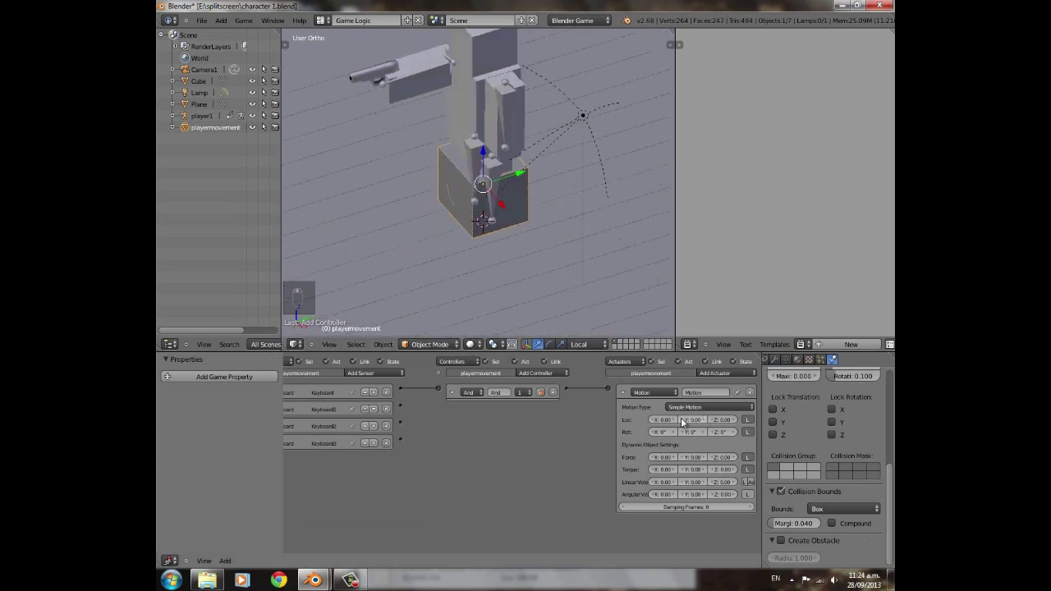
- Add a second Motion actuator with a Y location of 0.20, link it to the Keyboard1 sensor, and collapse the bricks
click(623, 392)
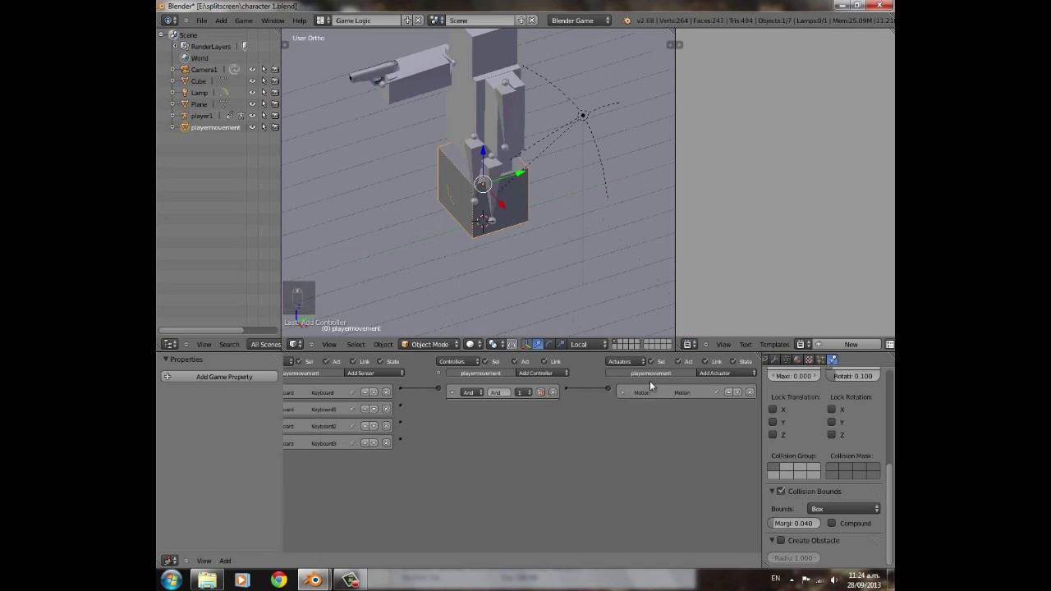
click(705, 374)
click(716, 450)
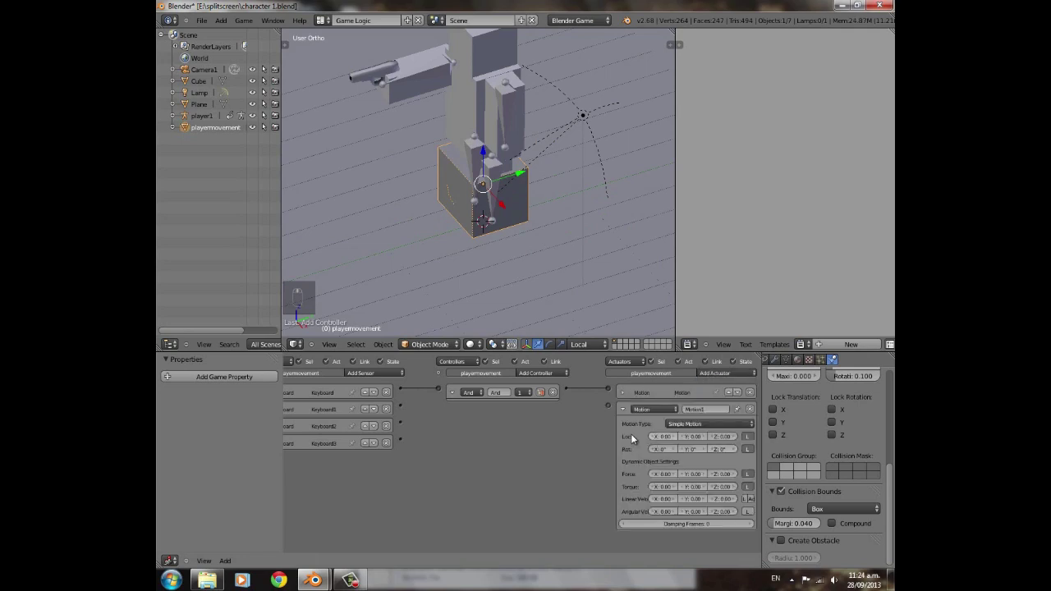
drag(609, 405, 402, 409)
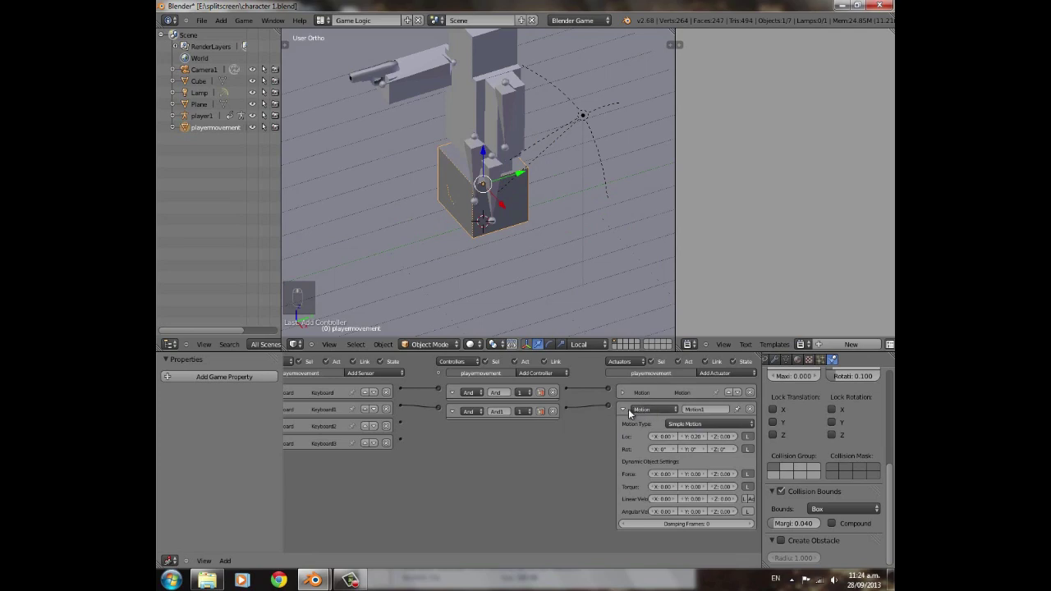
click(452, 411)
click(453, 393)
click(625, 409)
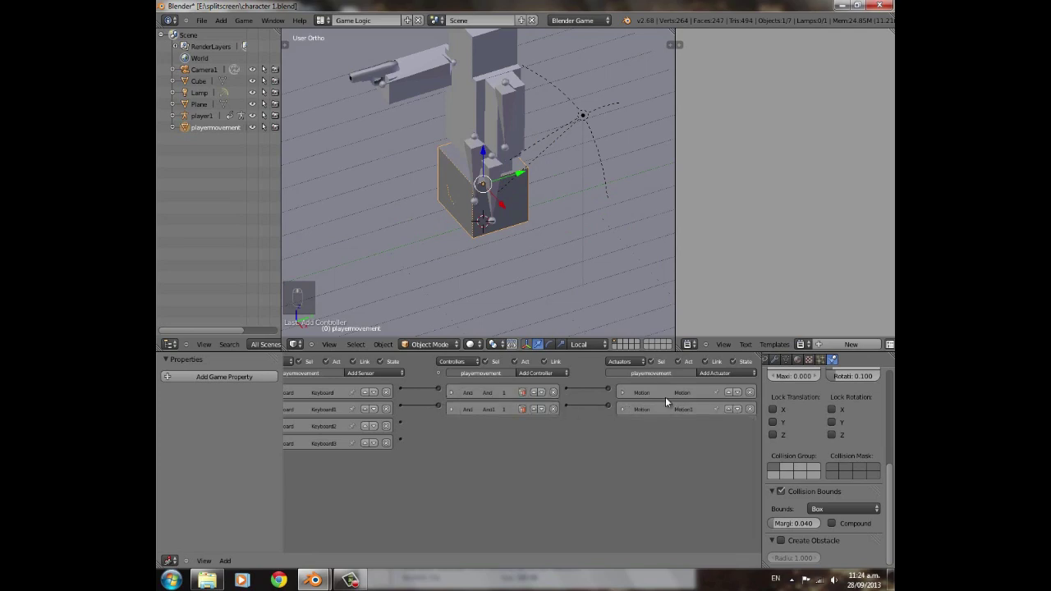
- Add a third and a fourth Motion actuator and link them to the Keyboard2 and Keyboard3 sensors
click(719, 372)
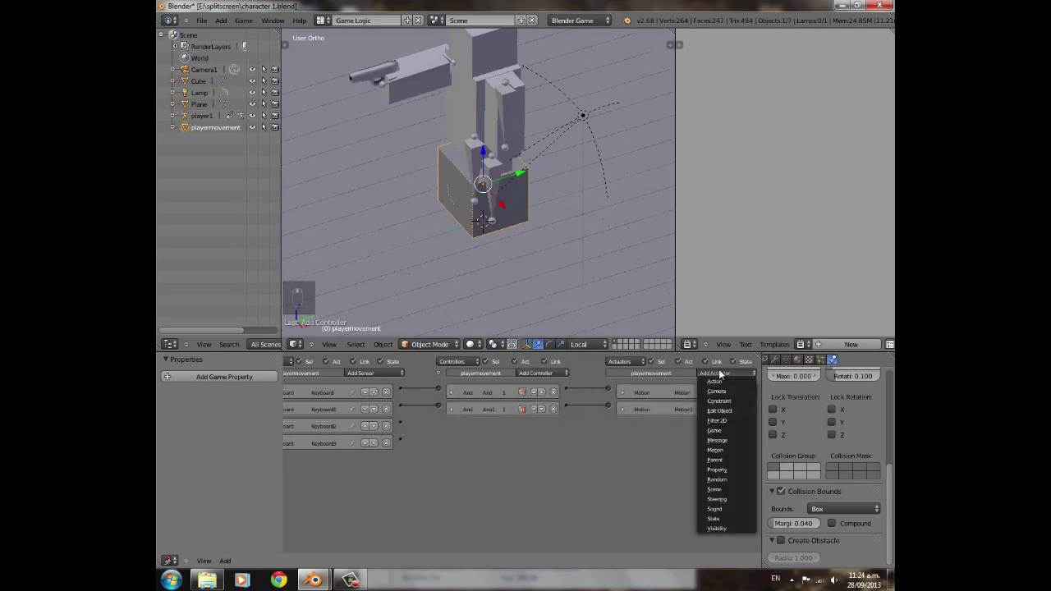
click(723, 451)
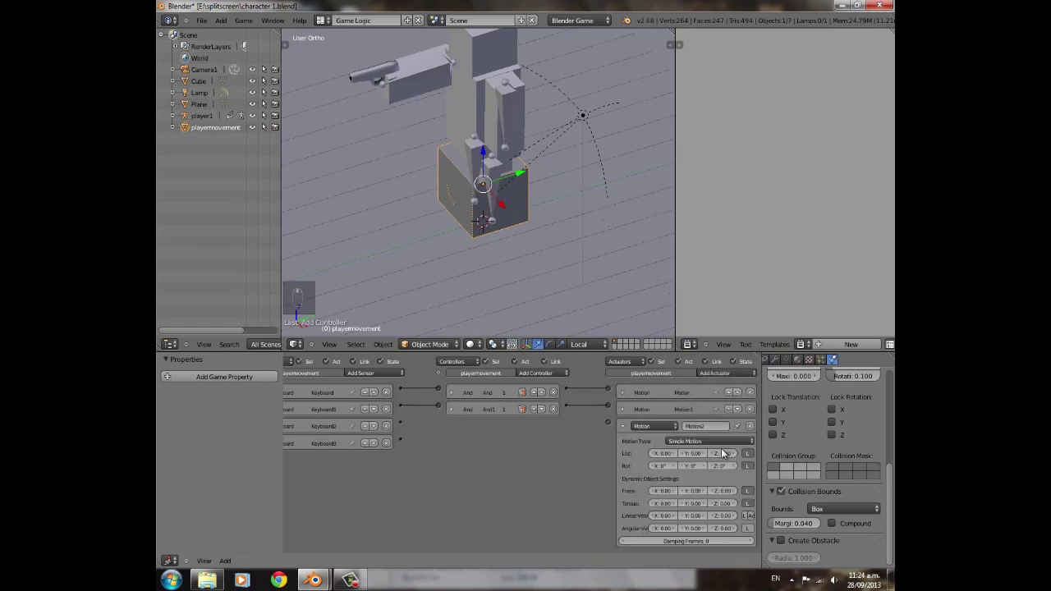
drag(398, 425, 400, 423)
click(711, 373)
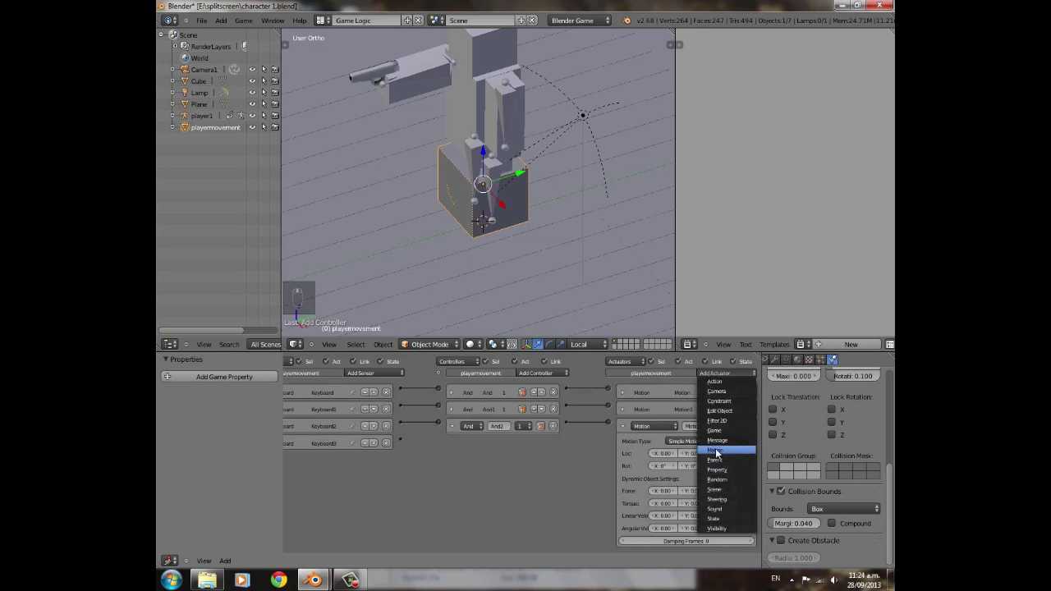
drag(583, 538, 400, 441)
- Examine the playermovement box's local axes relative to the character from several angles
scroll(497, 198, down, 4)
middle_drag(377, 180, 449, 228)
scroll(448, 226, down, 3)
scroll(470, 233, up, 2)
middle_drag(359, 199, 449, 131)
scroll(469, 235, up, 2)
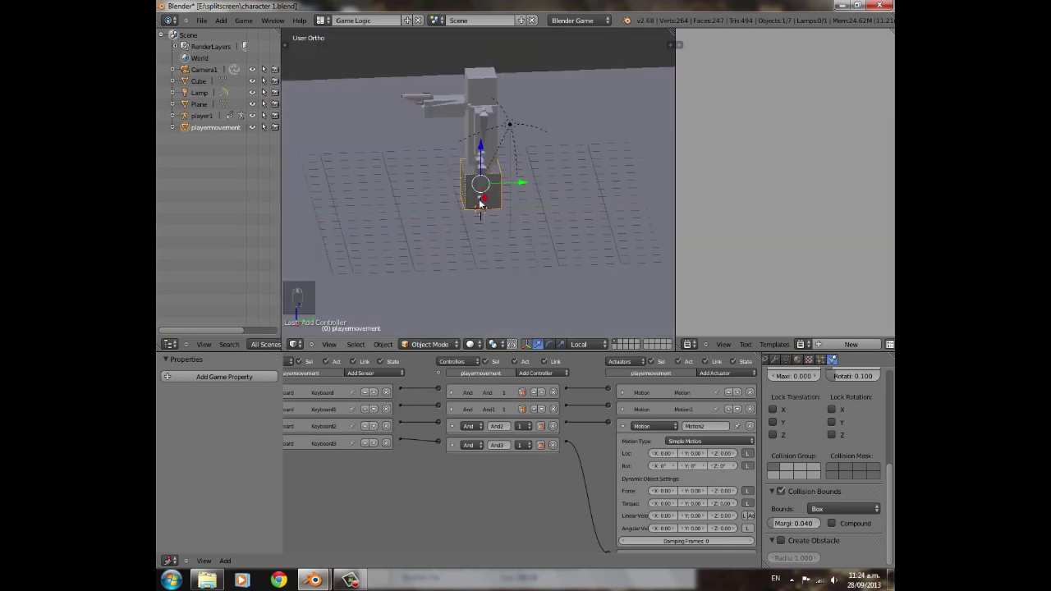
scroll(474, 204, up, 3)
middle_drag(498, 221, 514, 278)
scroll(517, 197, down, 3)
middle_drag(500, 176, 490, 154)
scroll(456, 242, up, 4)
shift+middle_drag(476, 201, 368, 170)
- Collapse the third and fourth Motion actuators and the And2 controller
click(622, 426)
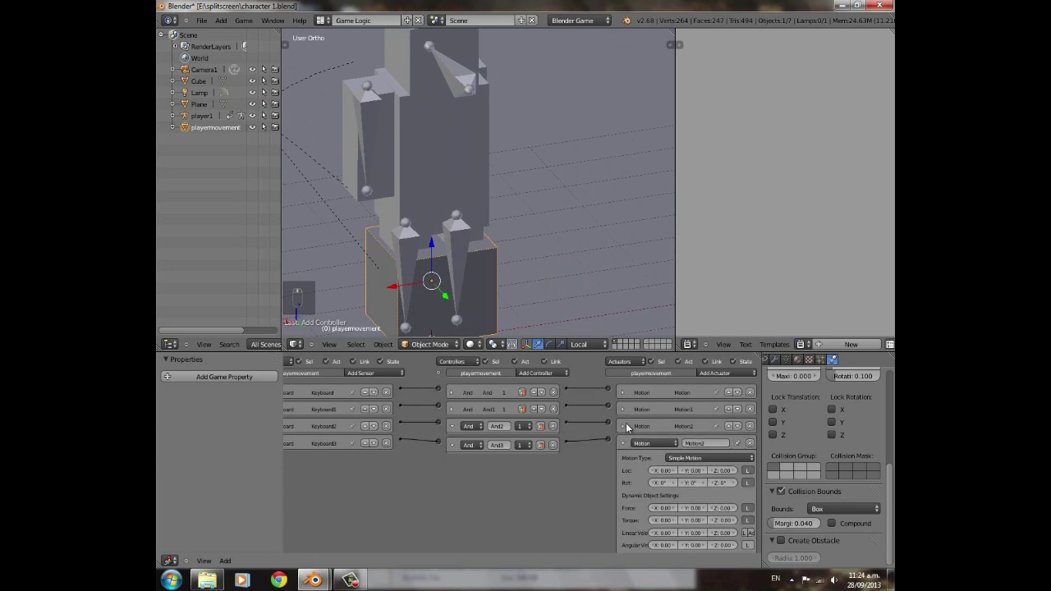
click(622, 443)
click(451, 427)
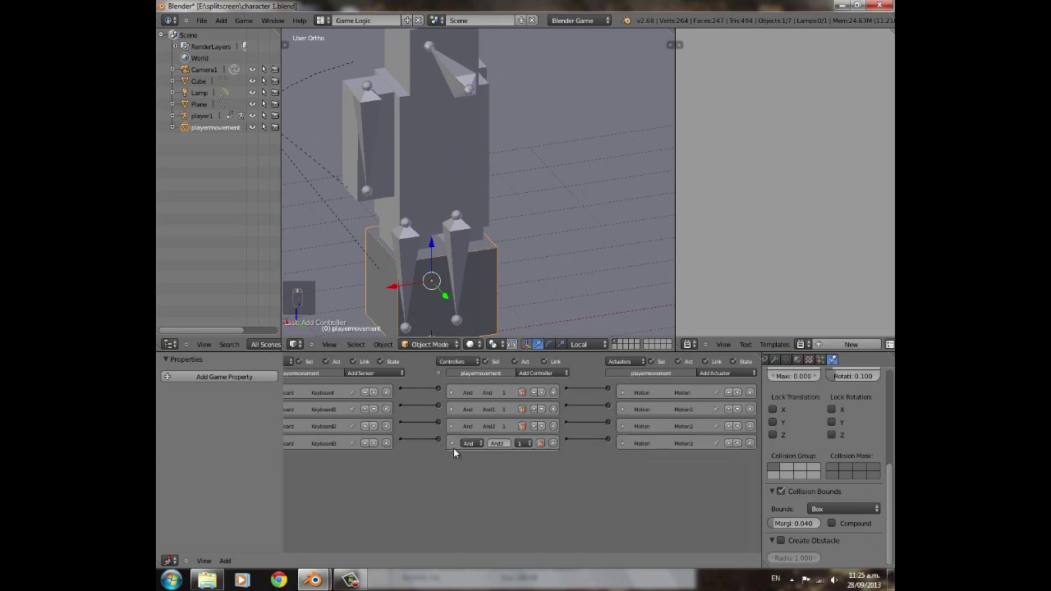
- Set the third Motion actuator's Z rotation to 1°
click(623, 427)
scroll(743, 471, down, 3)
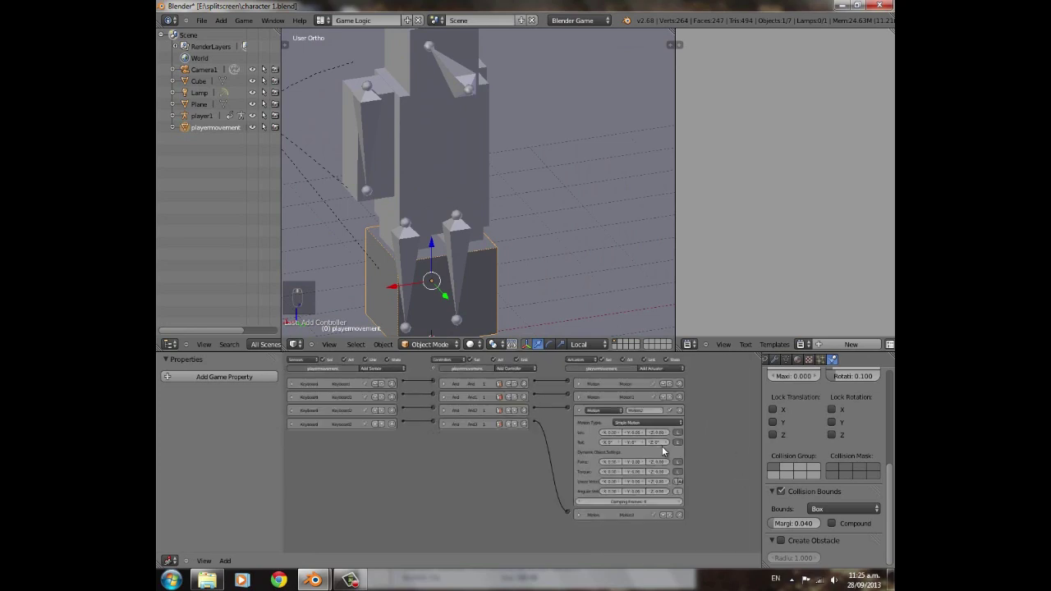
scroll(662, 446, up, 4)
middle_drag(618, 408, 585, 371)
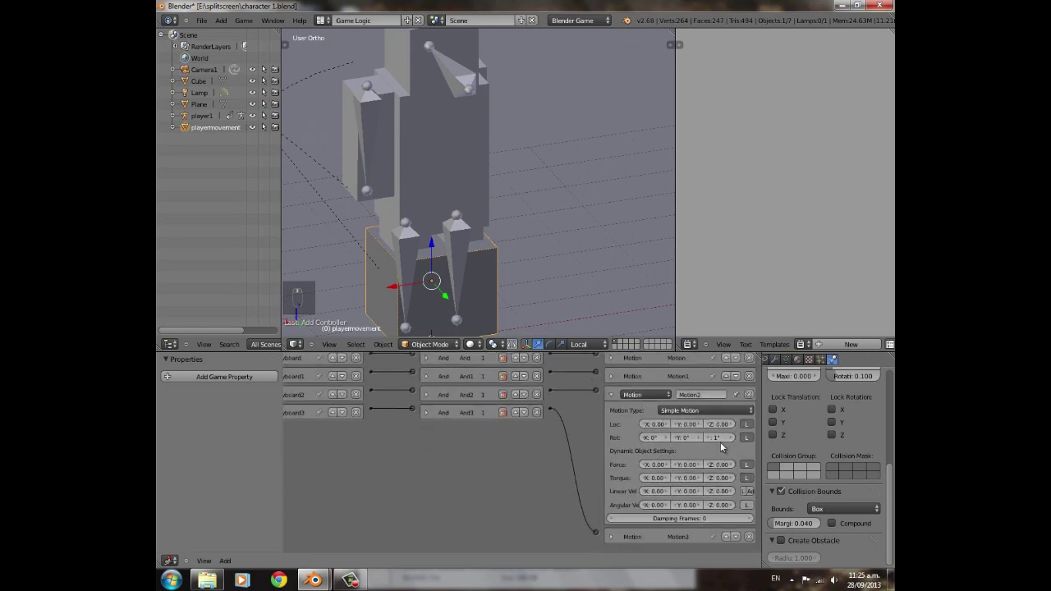
click(609, 395)
- Edit the fourth Motion actuator's Z rotation, and re-enter 1° as the third Motion actuator's Z rotation
click(611, 451)
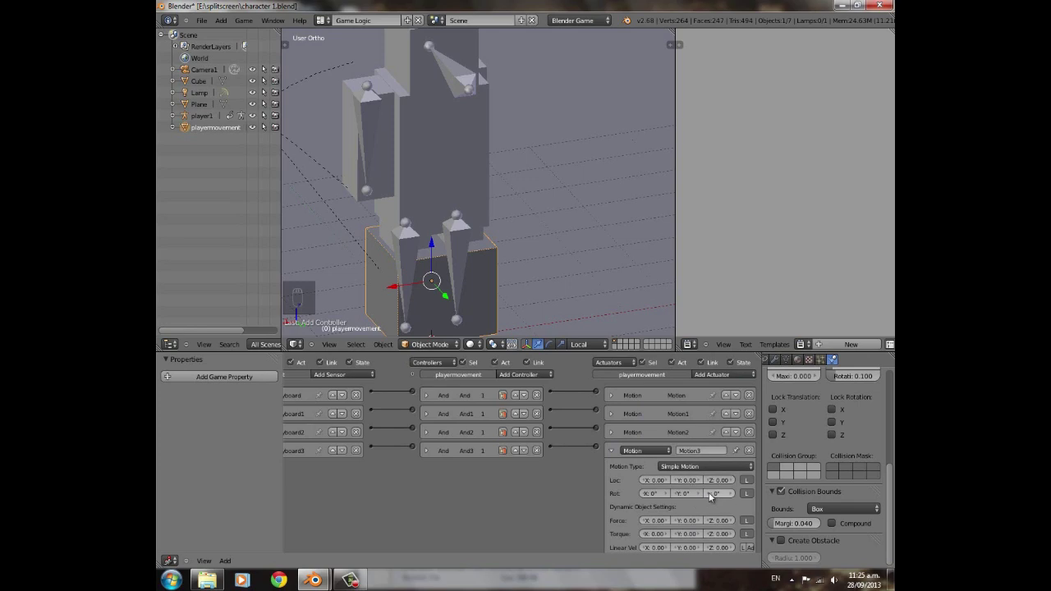
click(611, 451)
scroll(472, 262, down, 3)
middle_drag(472, 262, 587, 421)
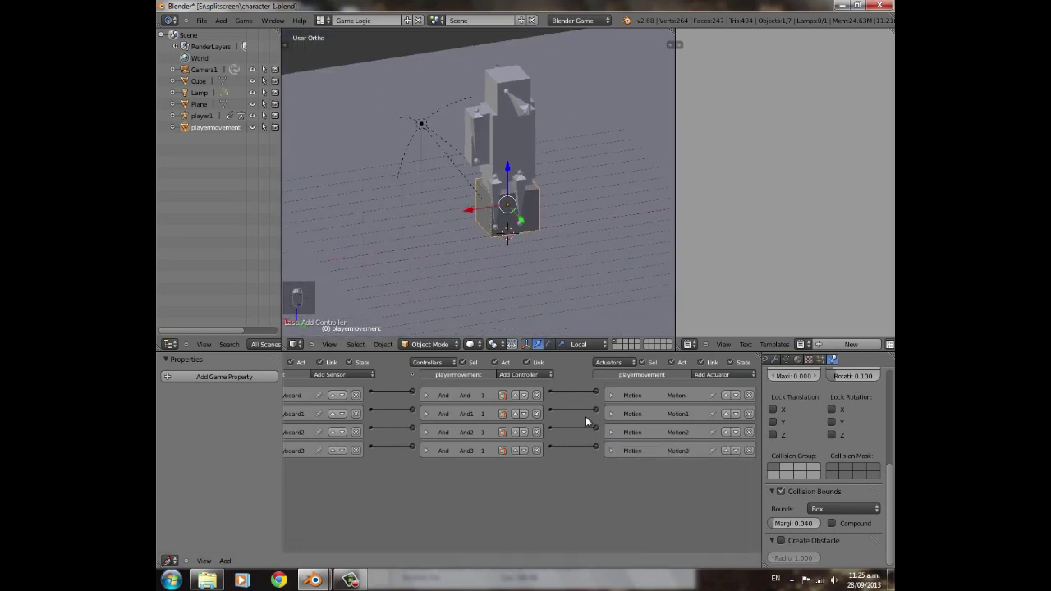
click(610, 432)
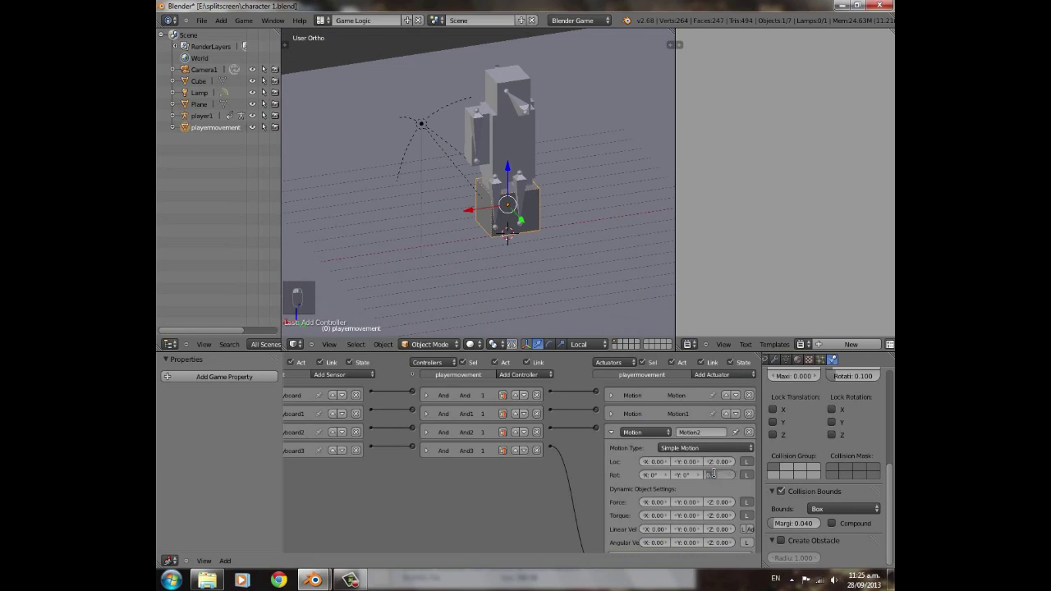
click(551, 511)
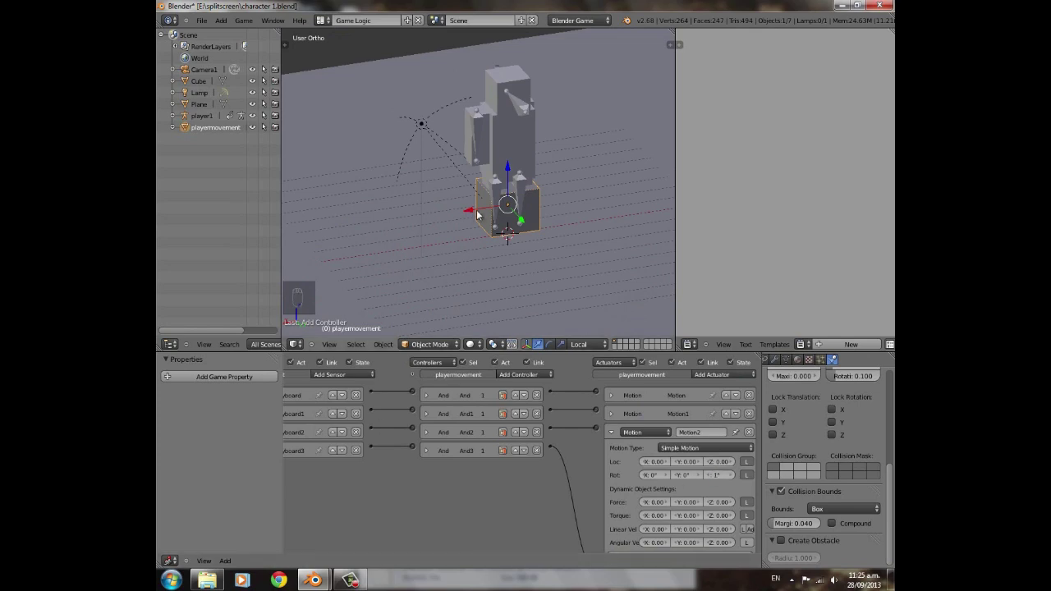
- Switch the viewport shading to textured display
scroll(468, 214, down, 2)
click(474, 344)
click(477, 297)
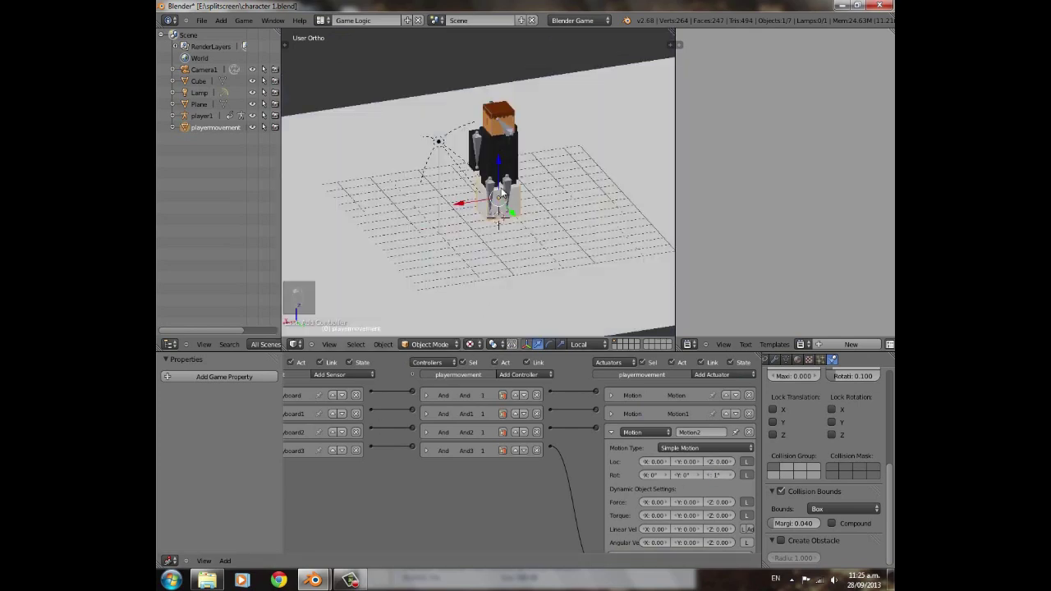
scroll(481, 241, up, 3)
- Run the game from the camera view to test the movement, and stop it
key(KP_0)
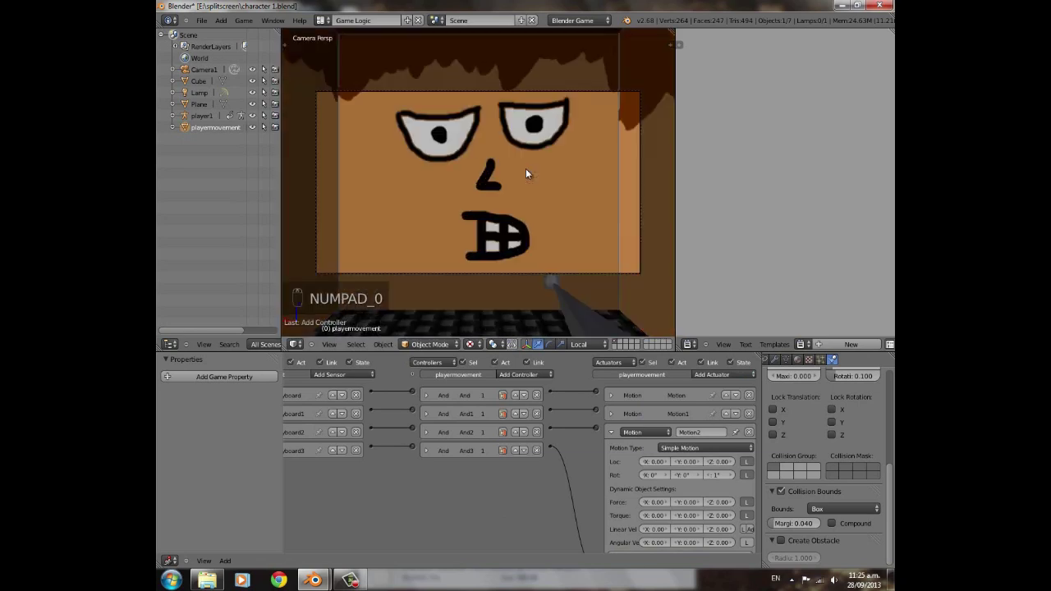
key(p)
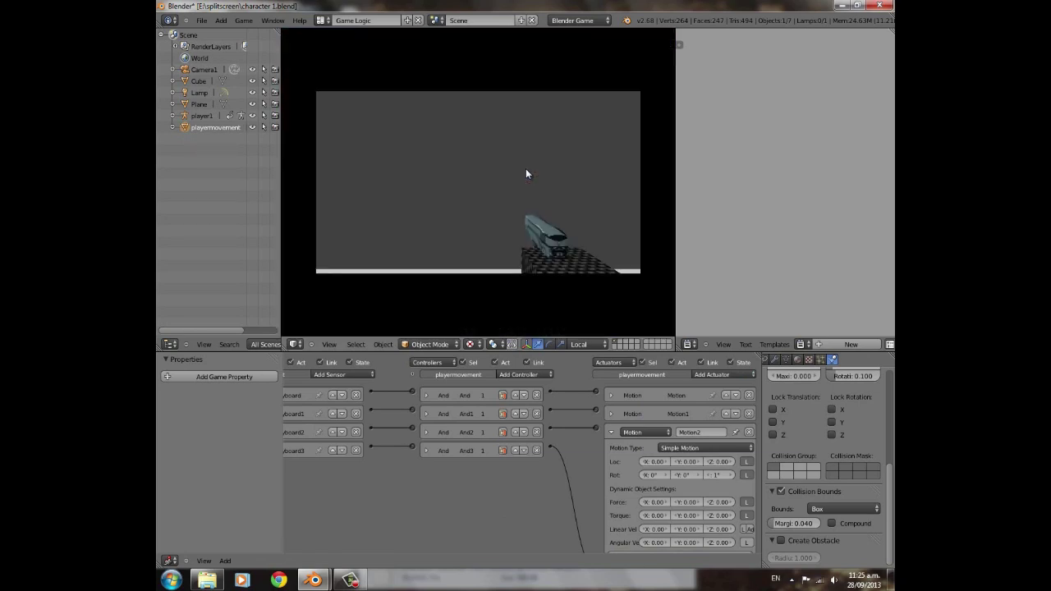
key(Escape)
- Select the ground plane and scale it up evenly around the character
middle_drag(526, 168, 396, 187)
scroll(396, 187, down, 4)
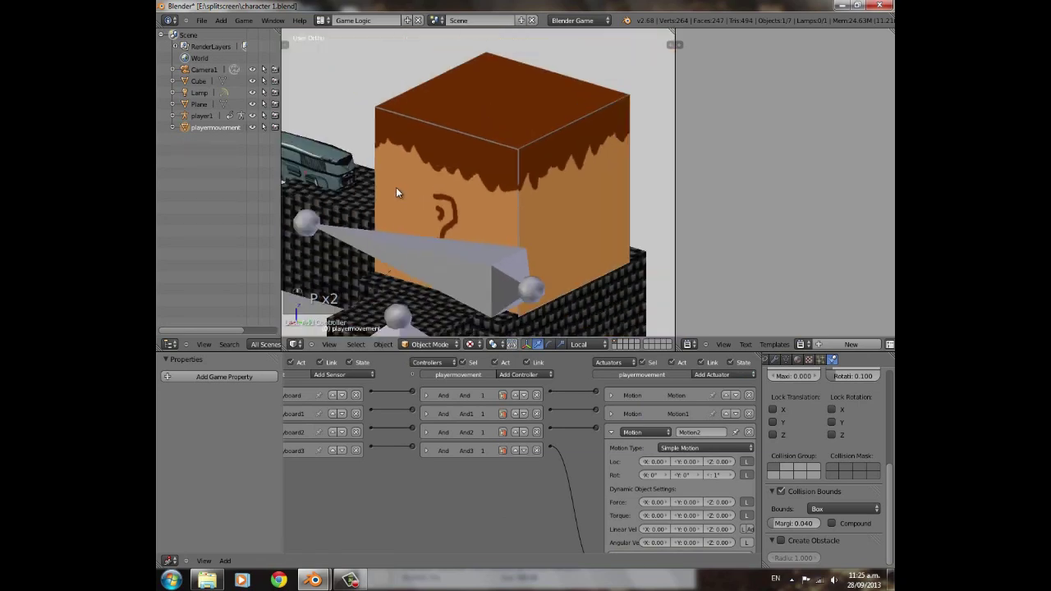
scroll(396, 187, down, 4)
scroll(540, 211, up, 3)
scroll(547, 216, down, 4)
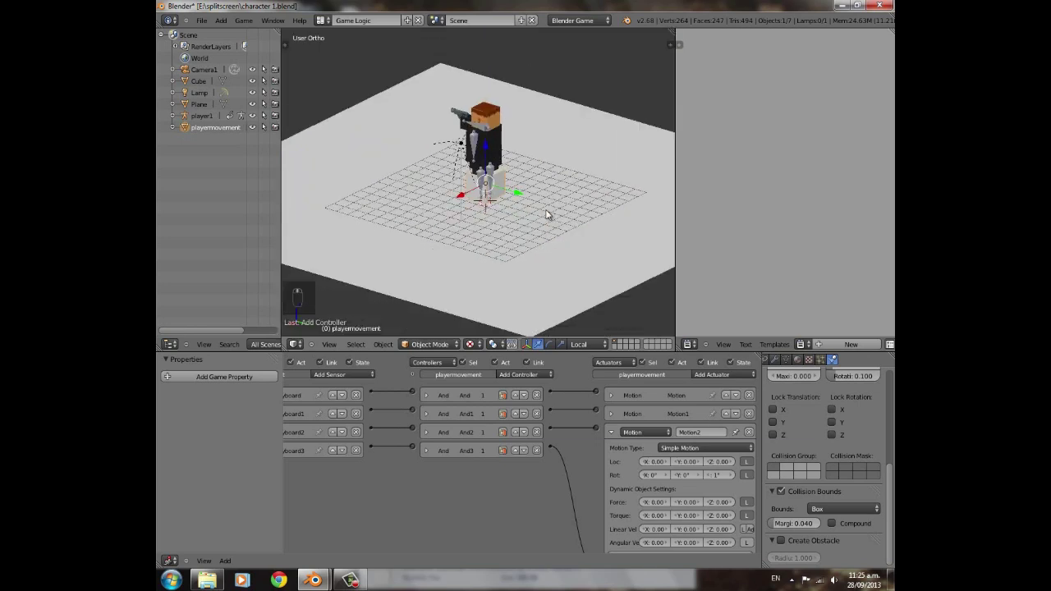
right_click(530, 184)
key(s)
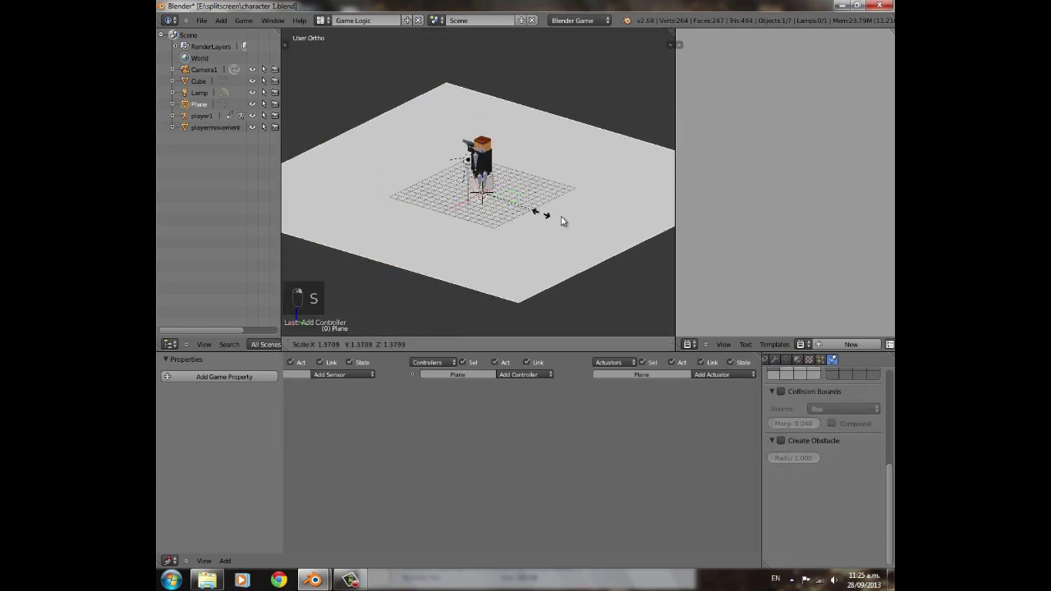
click(575, 238)
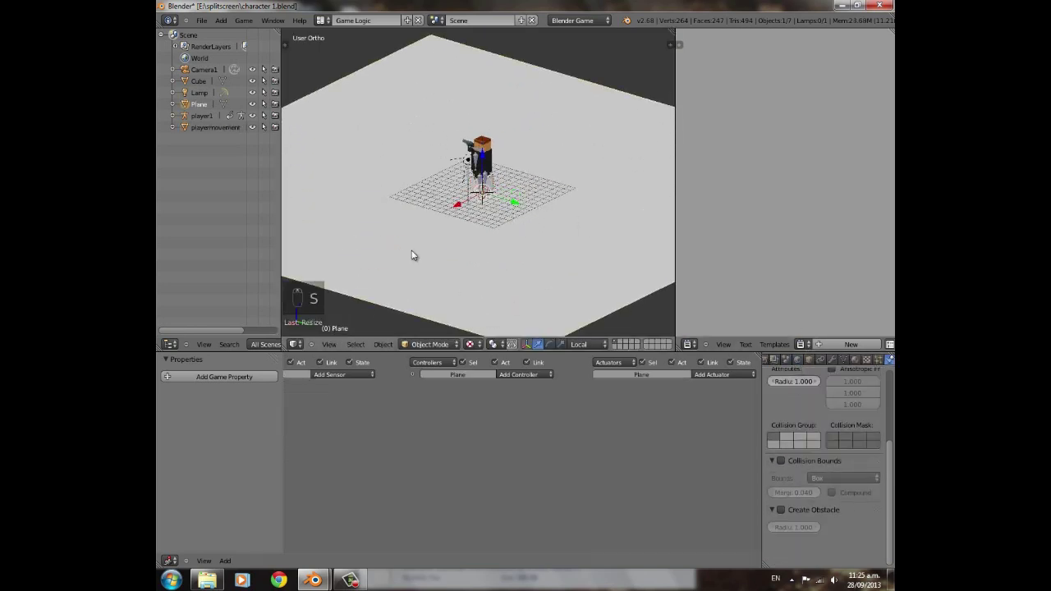
- Select the player1 armature among the overlapping leg objects and check its physics type
scroll(439, 205, up, 2)
scroll(493, 189, up, 5)
right_click(529, 164)
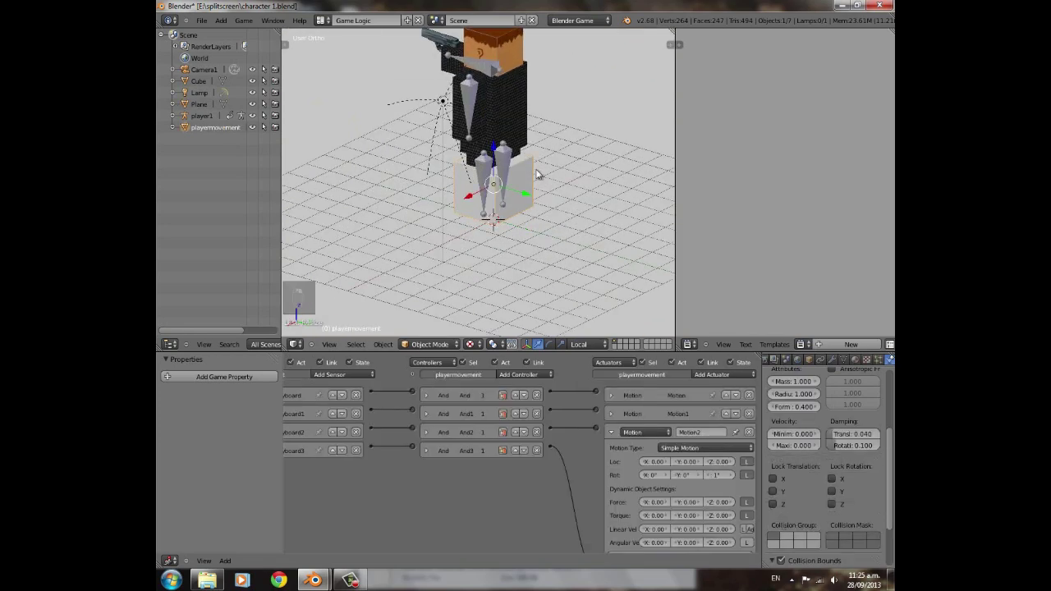
scroll(496, 272, up, 2)
scroll(495, 271, down, 3)
scroll(532, 251, up, 4)
middle_drag(532, 251, 511, 155)
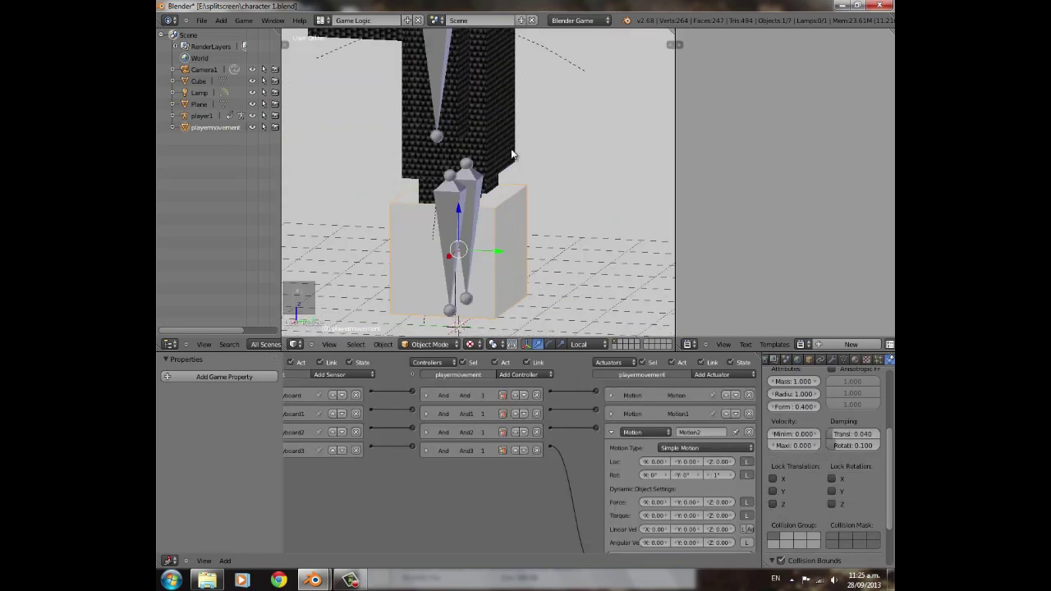
right_click(453, 197)
right_click(453, 196)
right_click(451, 193)
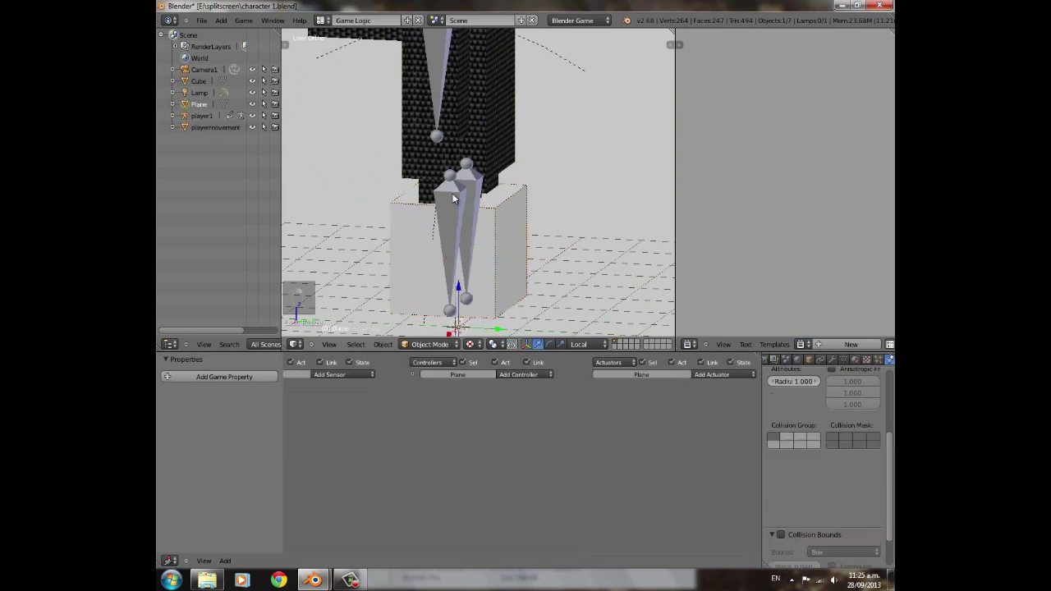
right_click(452, 193)
scroll(871, 360, up, 3)
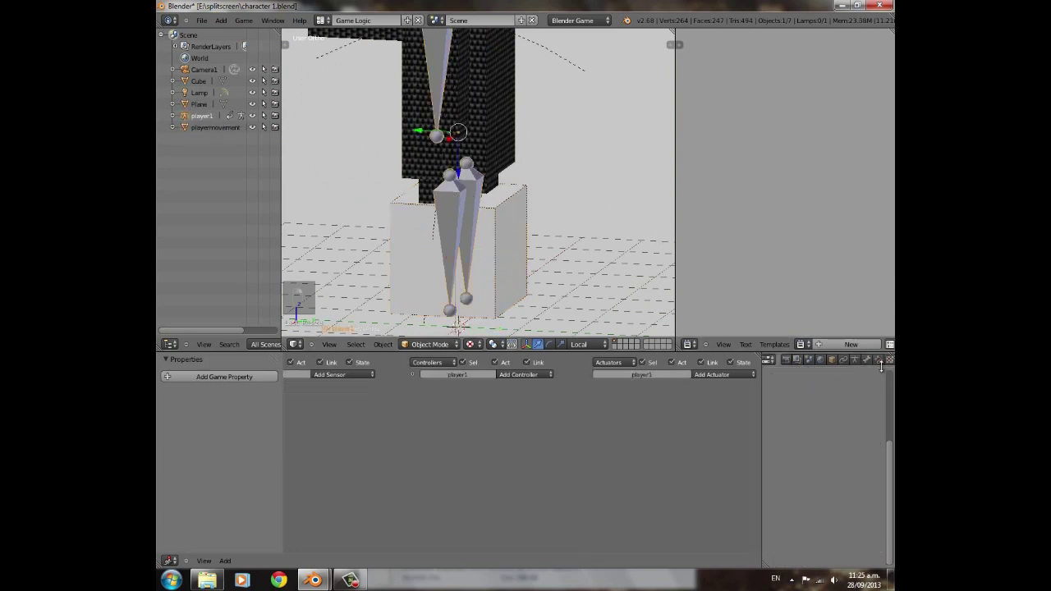
scroll(877, 409, up, 5)
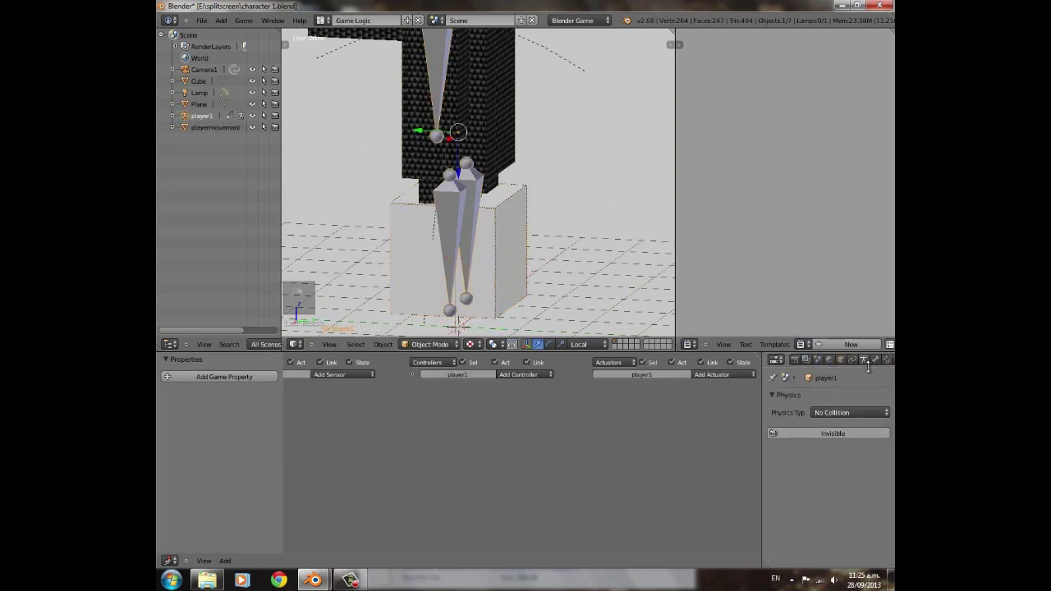
- Set the player body mesh's physics type to No Collision
right_click(492, 134)
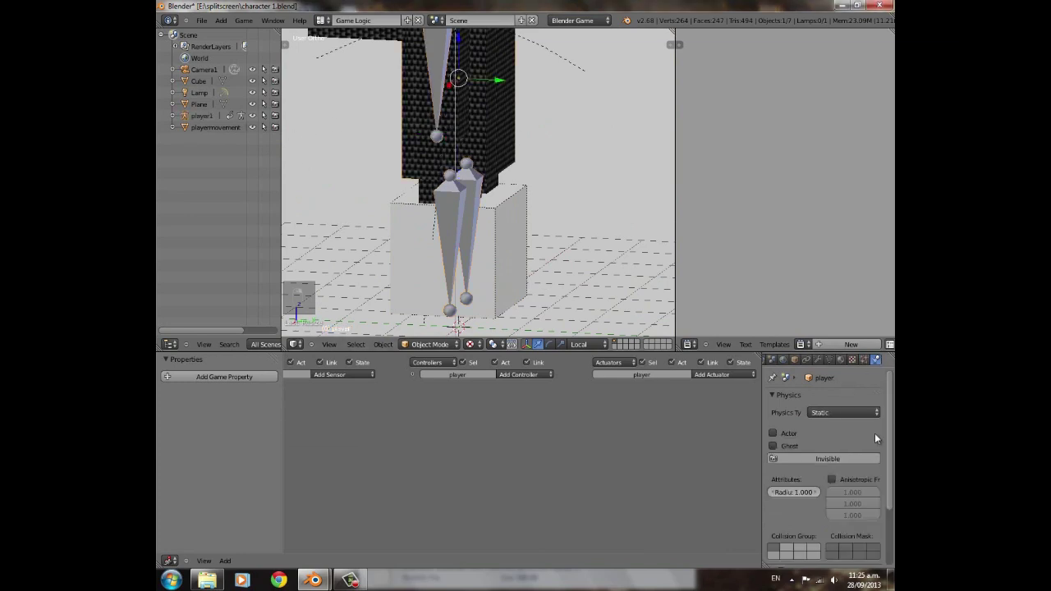
click(843, 413)
click(844, 402)
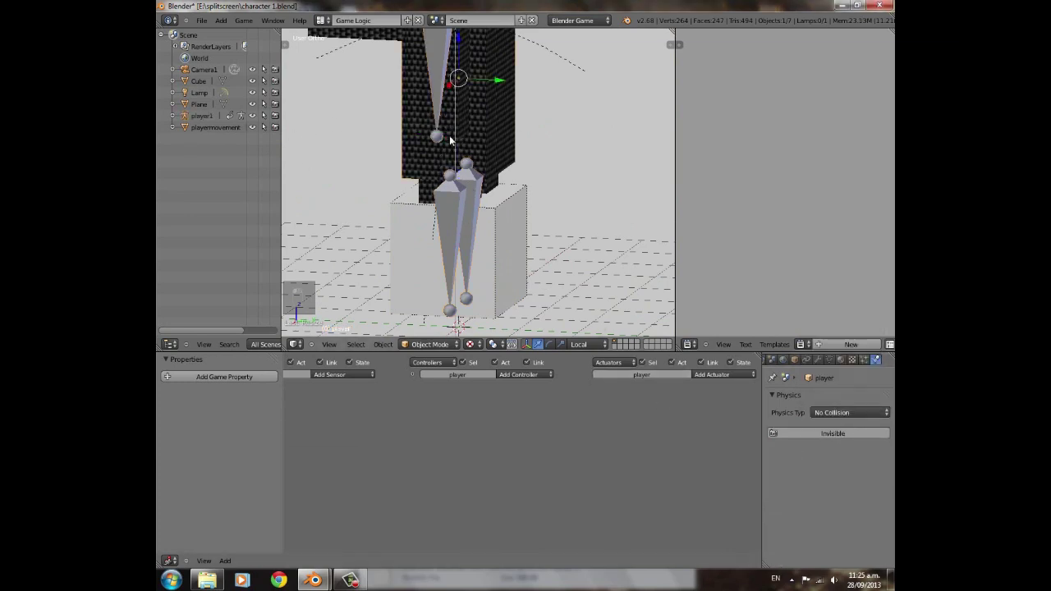
- Set the gun object's physics type to No Collision
scroll(451, 157, down, 5)
right_click(419, 115)
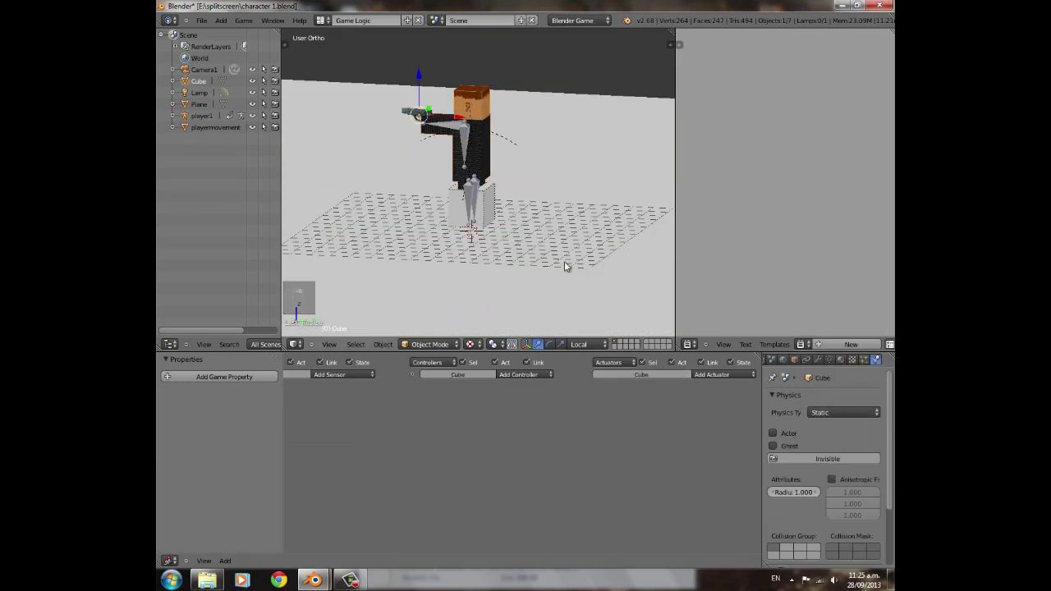
click(843, 413)
click(843, 401)
- Check the physics types of the camera inside the head and of the player body mesh, using wireframe display
scroll(510, 63, up, 5)
key(z)
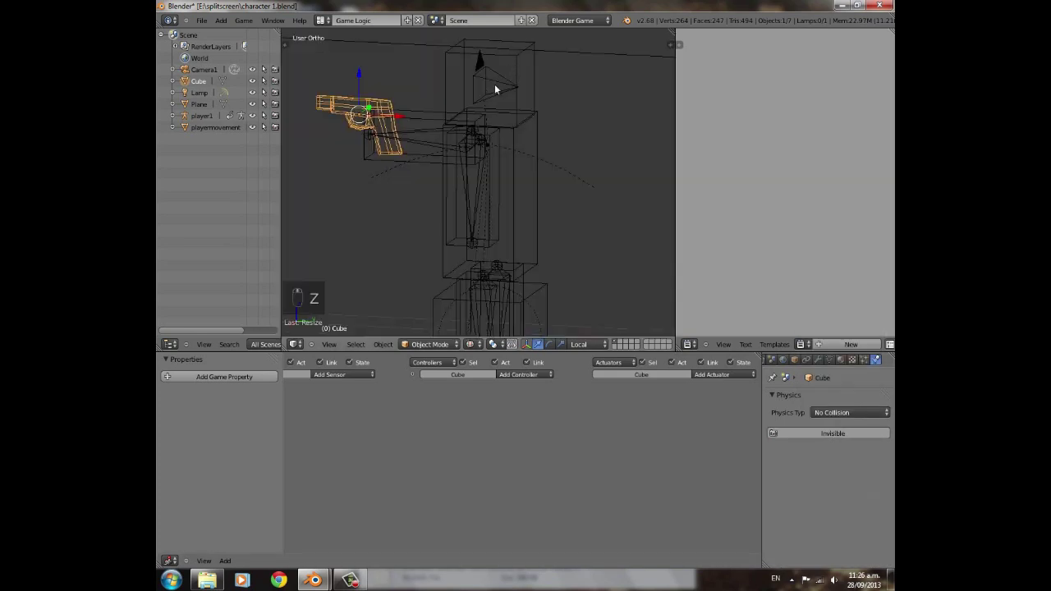
right_click(506, 90)
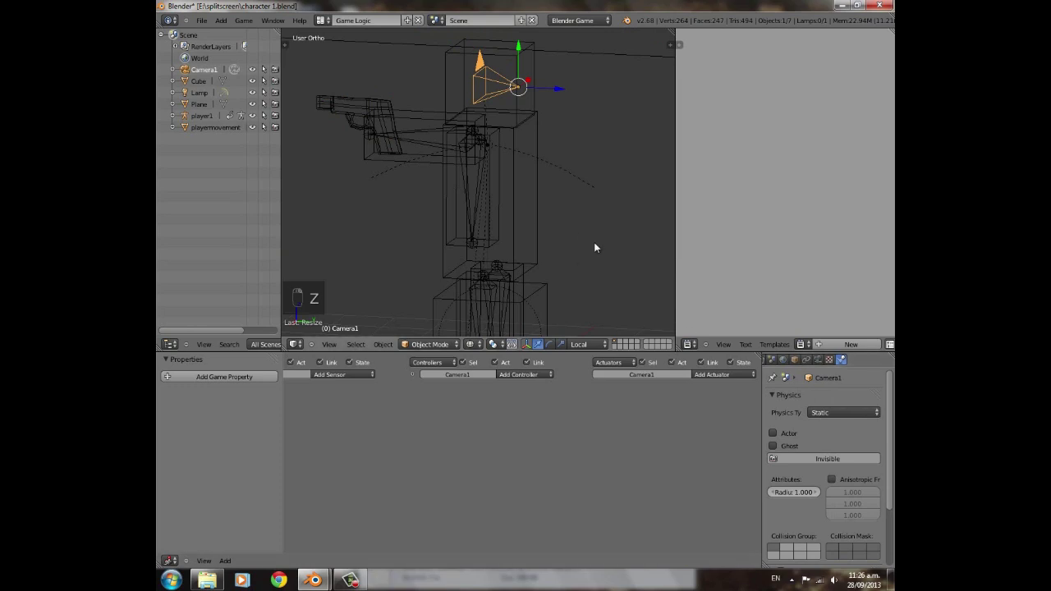
right_click(516, 76)
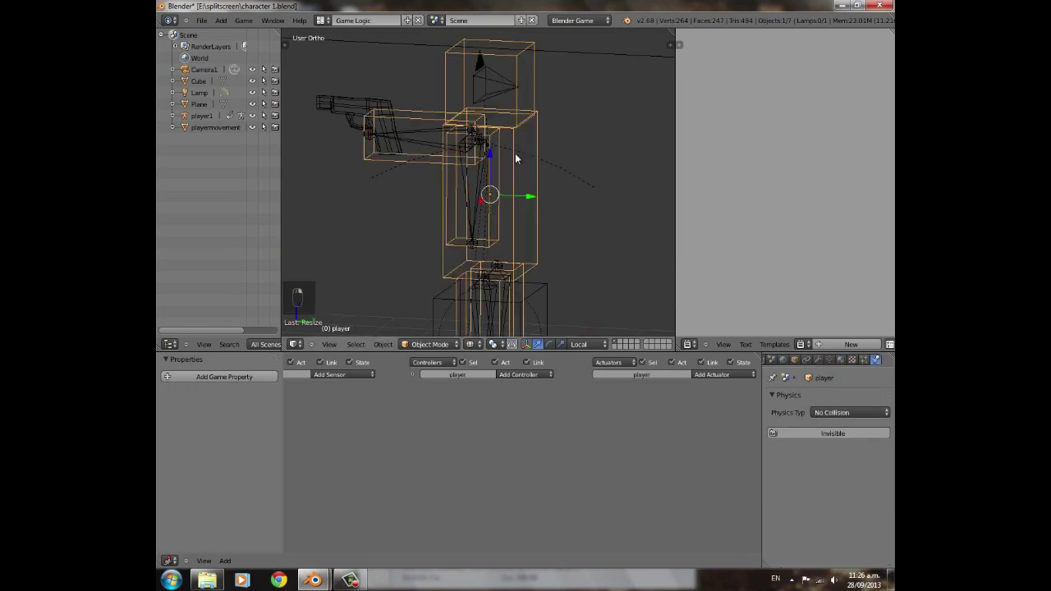
click(475, 344)
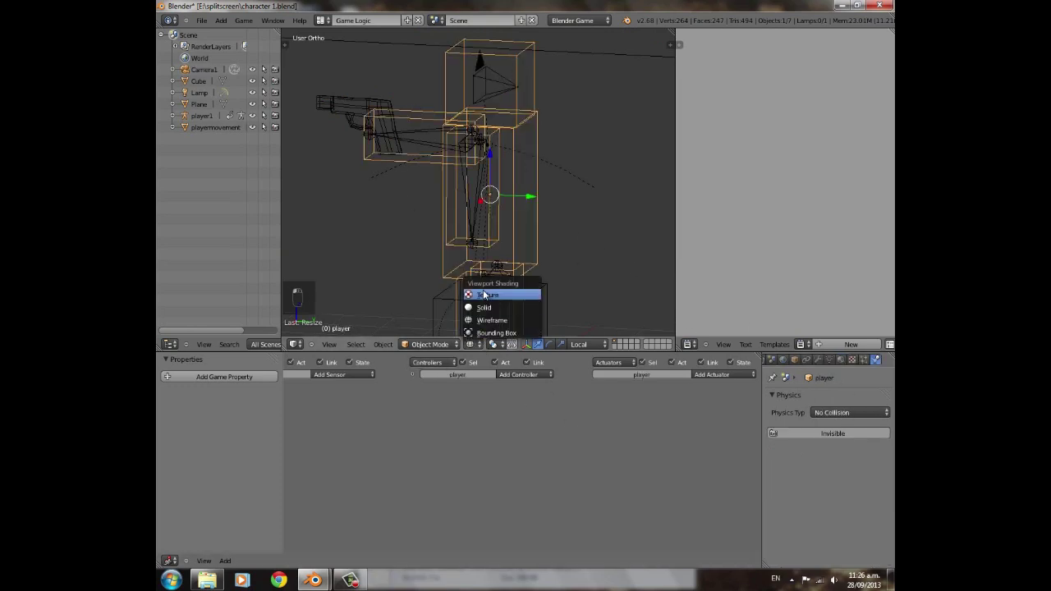
click(485, 295)
- Parent the player1 armature to the playermovement cube with the Object option and clear the selection
scroll(493, 304, up, 5)
shift+middle_drag(504, 310, 458, 222)
scroll(415, 188, down, 5)
right_click(458, 222)
right_click(458, 221)
right_click(458, 222)
right_click(458, 222)
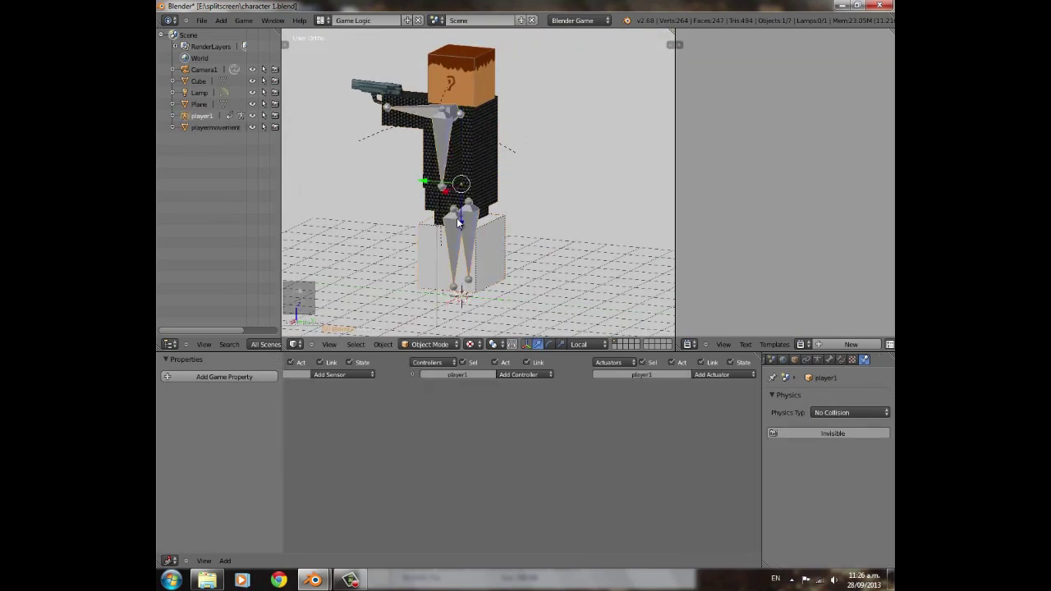
scroll(471, 260, up, 4)
shift+middle_drag(490, 264, 501, 195)
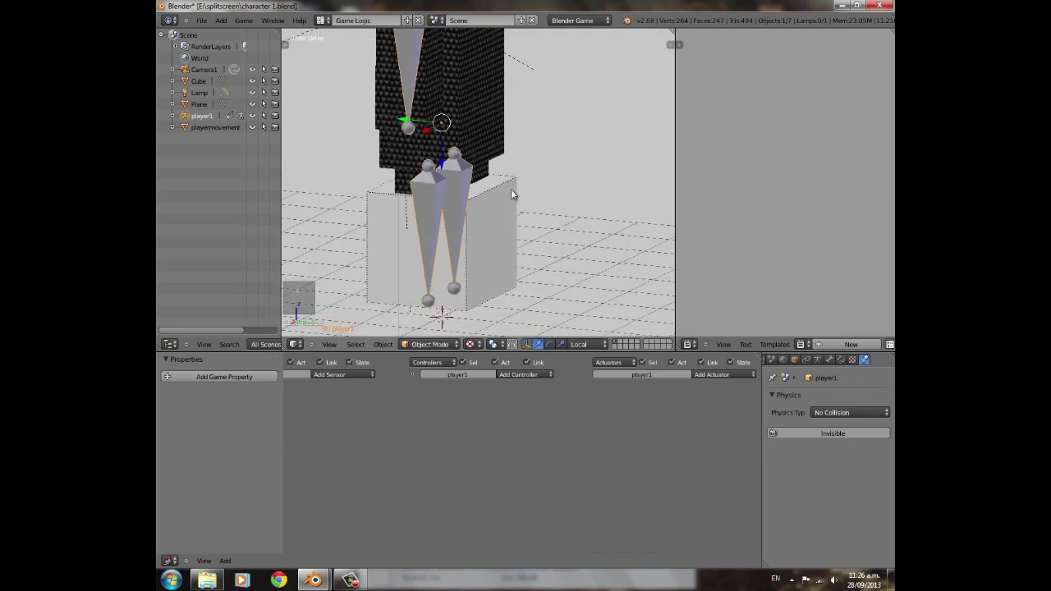
right_click(502, 190)
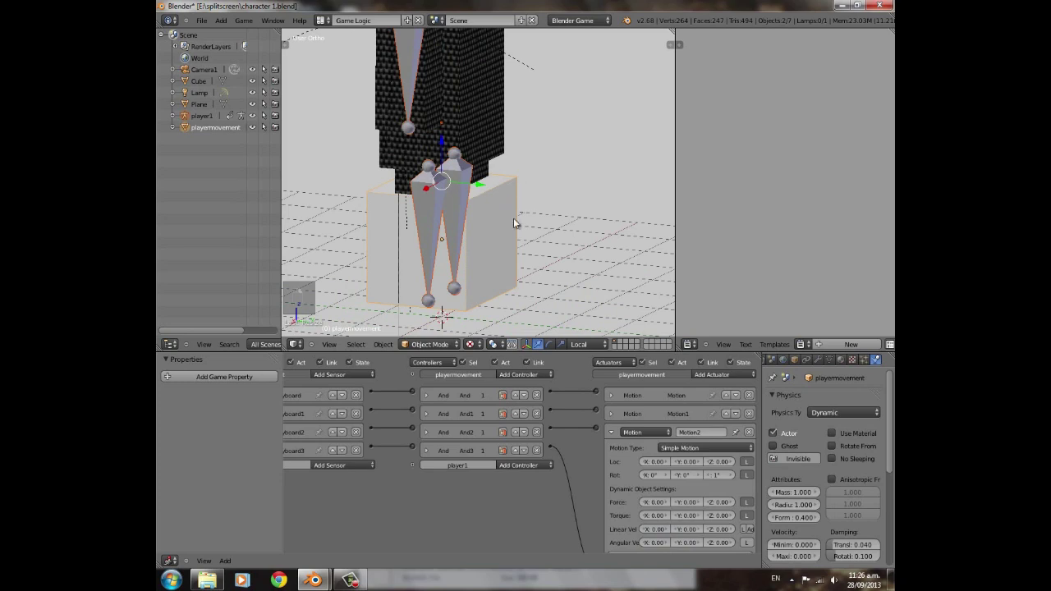
key(ctrl+p)
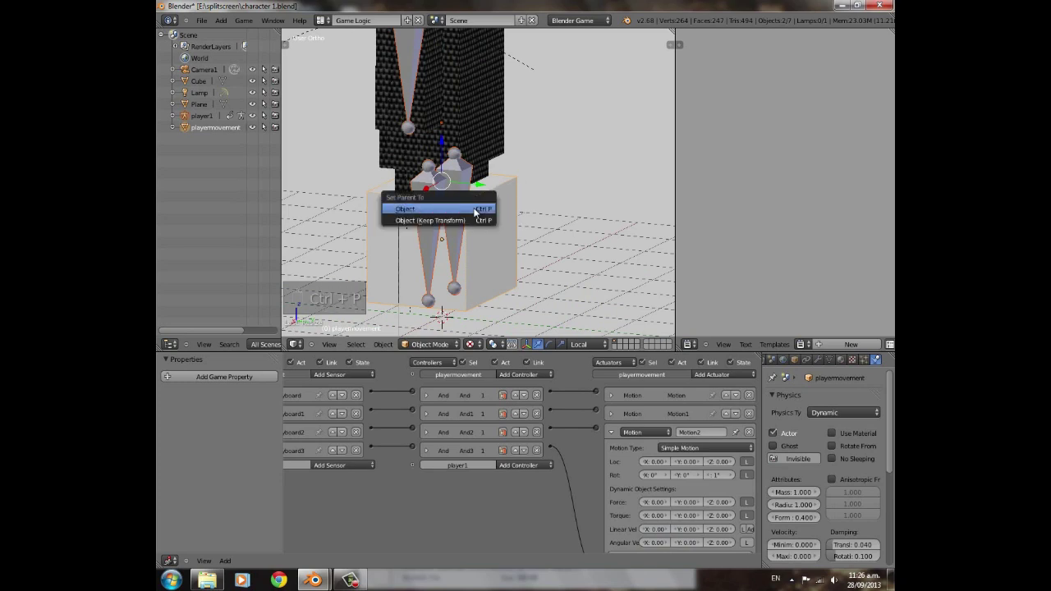
click(478, 209)
key(a)
- Apply the scale of the playermovement cube and deselect it
right_click(484, 210)
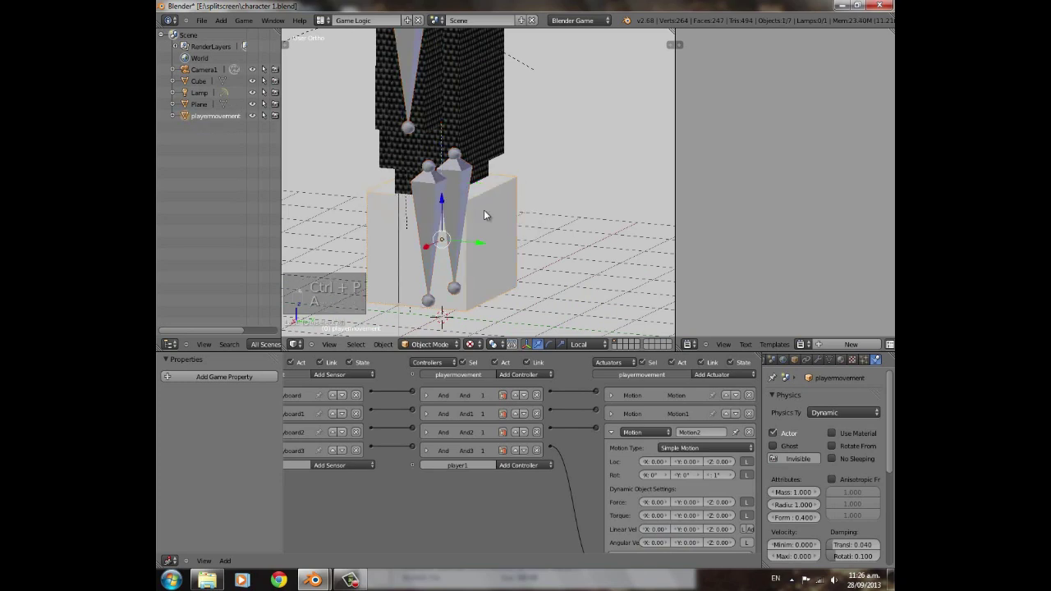
key(ctrl+a)
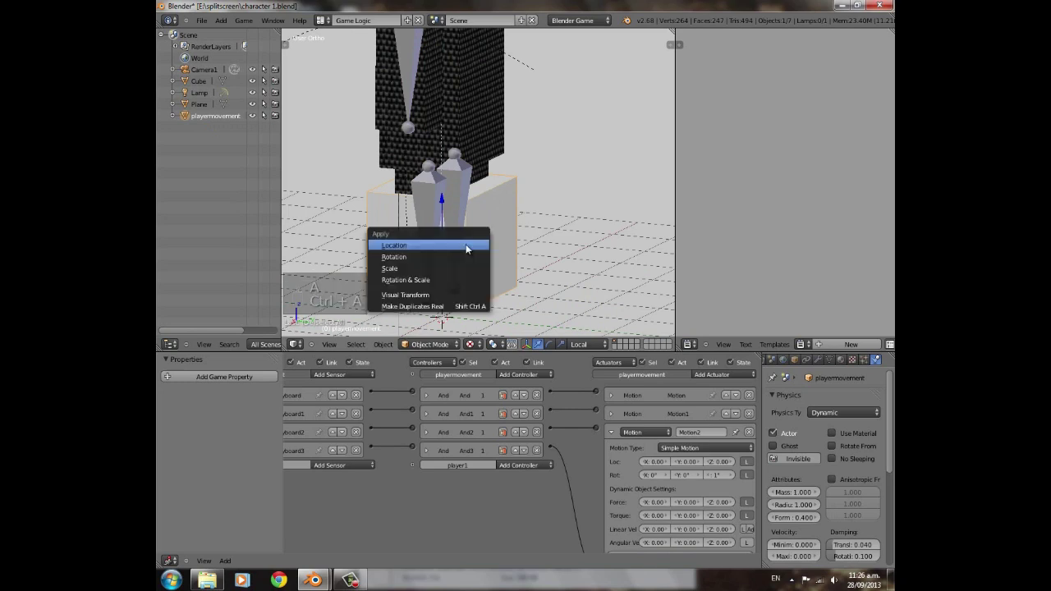
click(466, 269)
key(a)
- Parent the gun to the playermovement cube as an object parent
scroll(466, 264, down, 4)
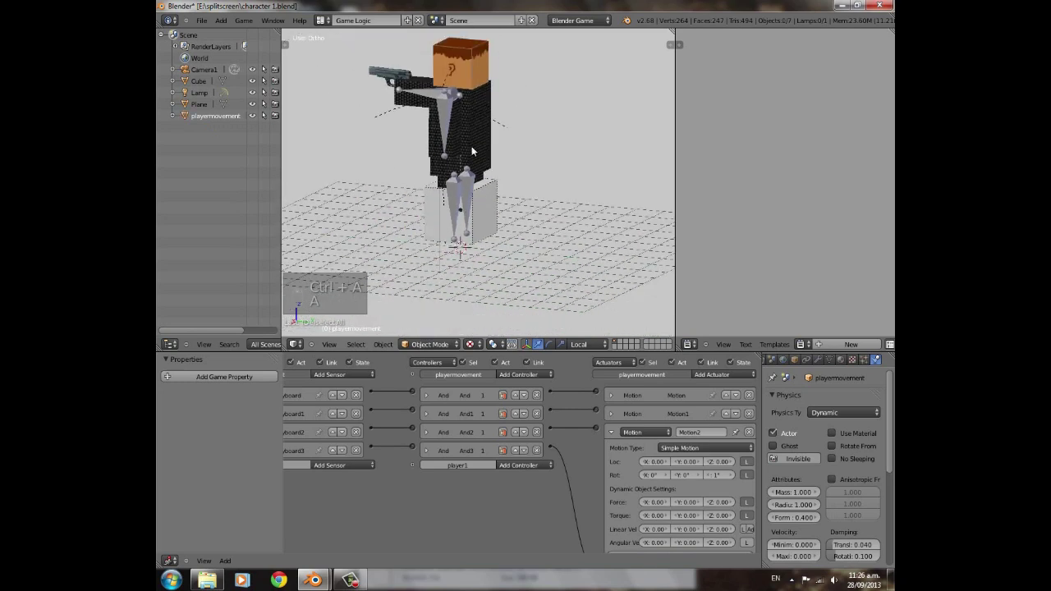
shift+middle_drag(472, 154, 481, 215)
scroll(481, 215, up, 3)
right_click(355, 94)
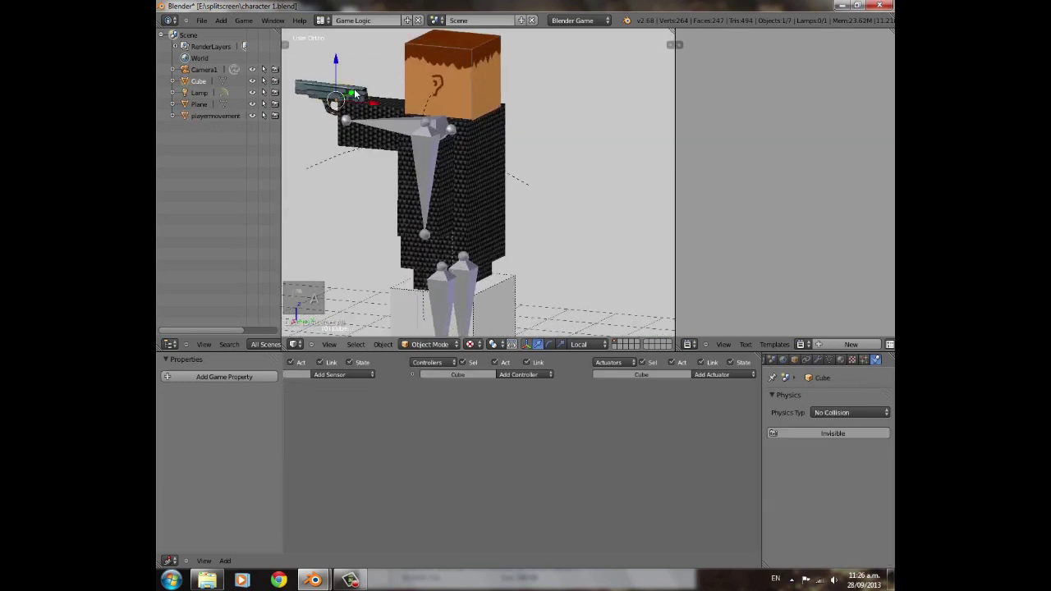
right_click(488, 304)
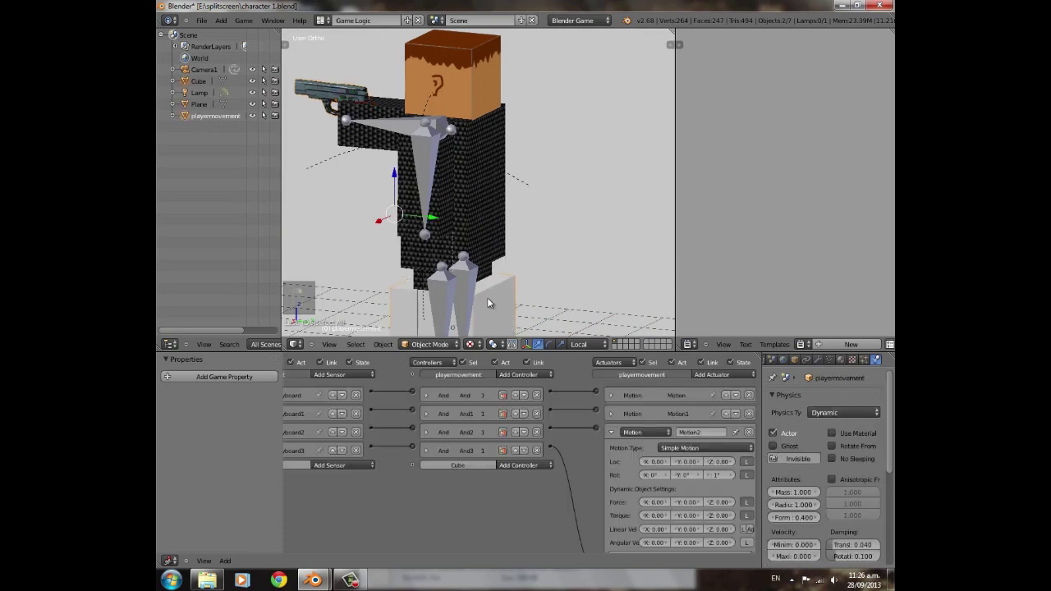
key(ctrl+p)
click(488, 303)
- Parent Camera1 inside the head to the playermovement cube with the Object option, selecting them in wireframe display
right_click(451, 140)
scroll(451, 140, up, 4)
key(z)
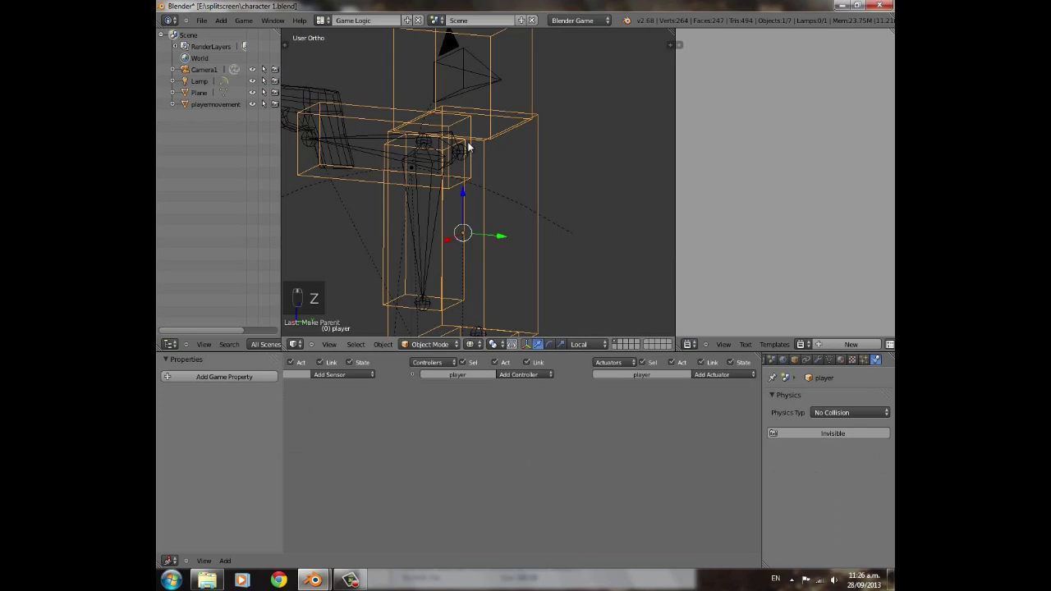
right_click(477, 84)
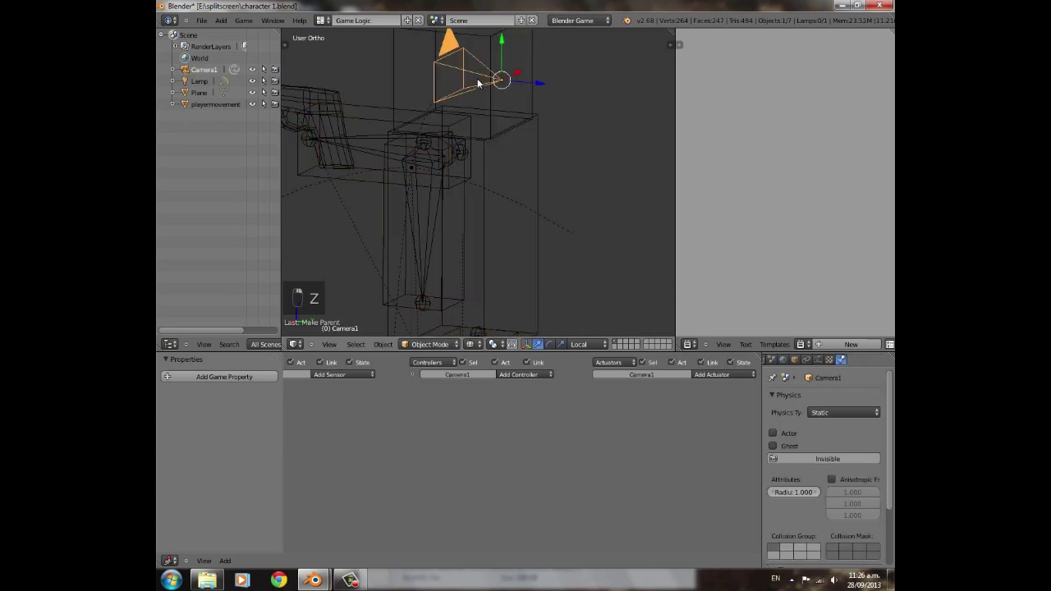
shift+middle_drag(513, 317, 506, 186)
scroll(507, 186, down, 4)
shift+right_click(505, 206)
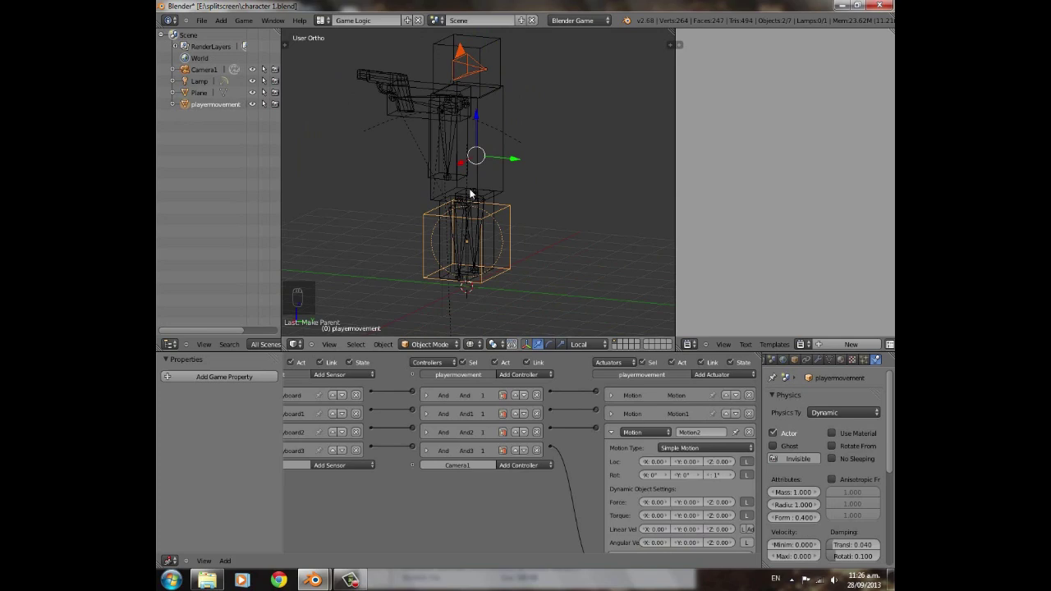
click(477, 3)
key(ctrl+p)
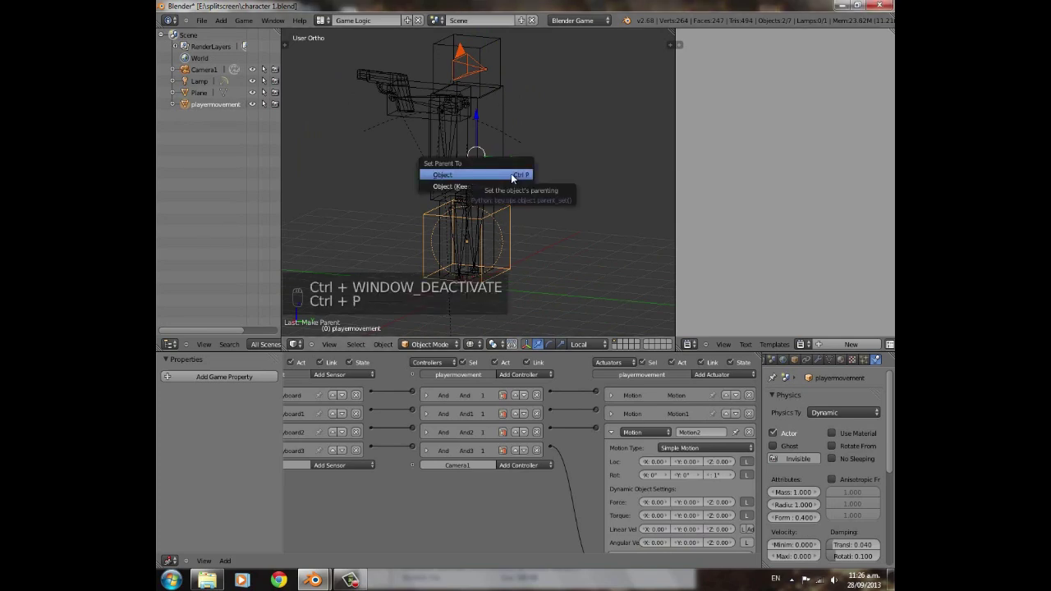
click(512, 175)
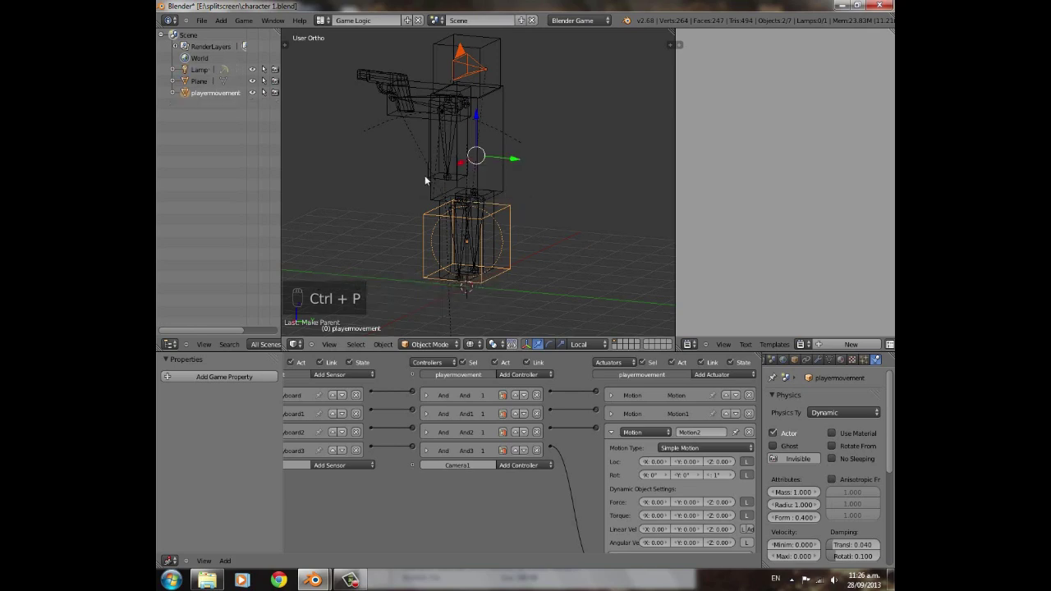
scroll(422, 178, down, 3)
shift+middle_drag(421, 178, 441, 257)
scroll(441, 221, up, 3)
scroll(422, 278, up, 2)
middle_drag(441, 220, 498, 184)
scroll(504, 165, down, 1)
scroll(503, 162, down, 3)
right_click(468, 181)
scroll(460, 166, up, 3)
right_click(458, 154)
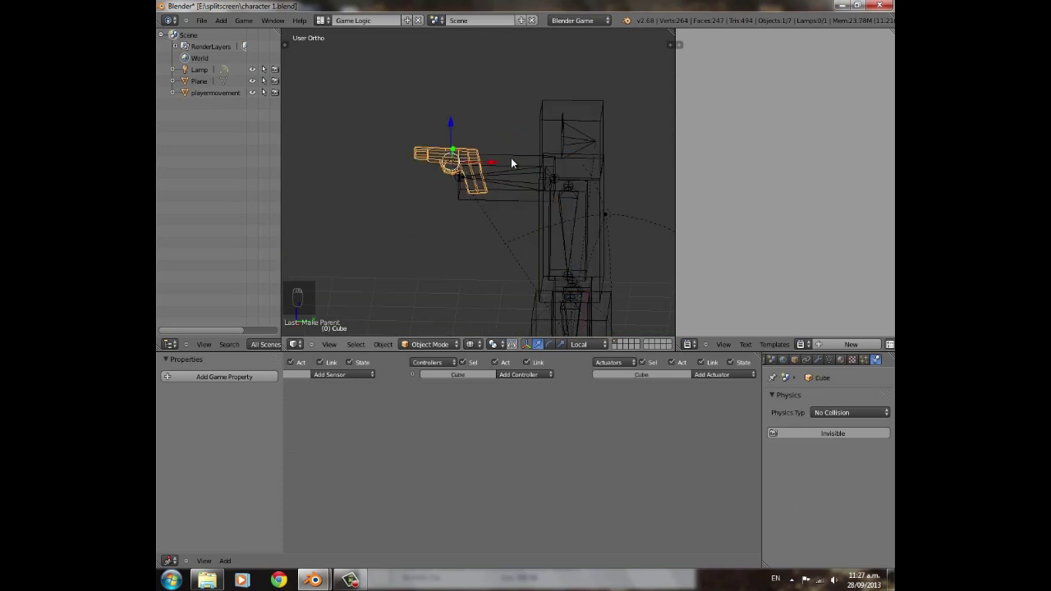
shift+right_click(511, 162)
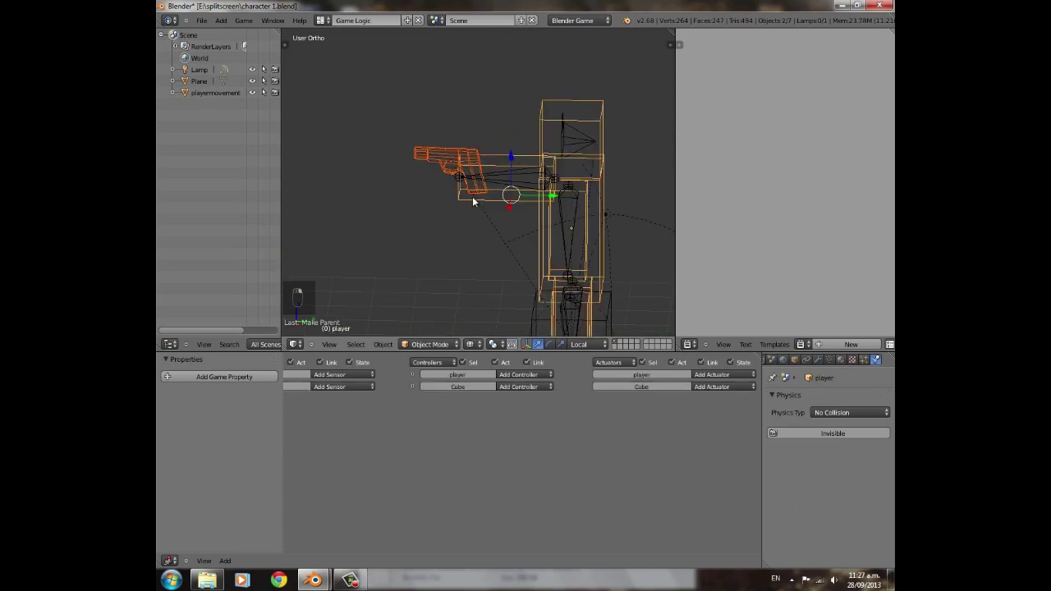
right_click(485, 172)
right_click(487, 178)
shift+right_click(450, 151)
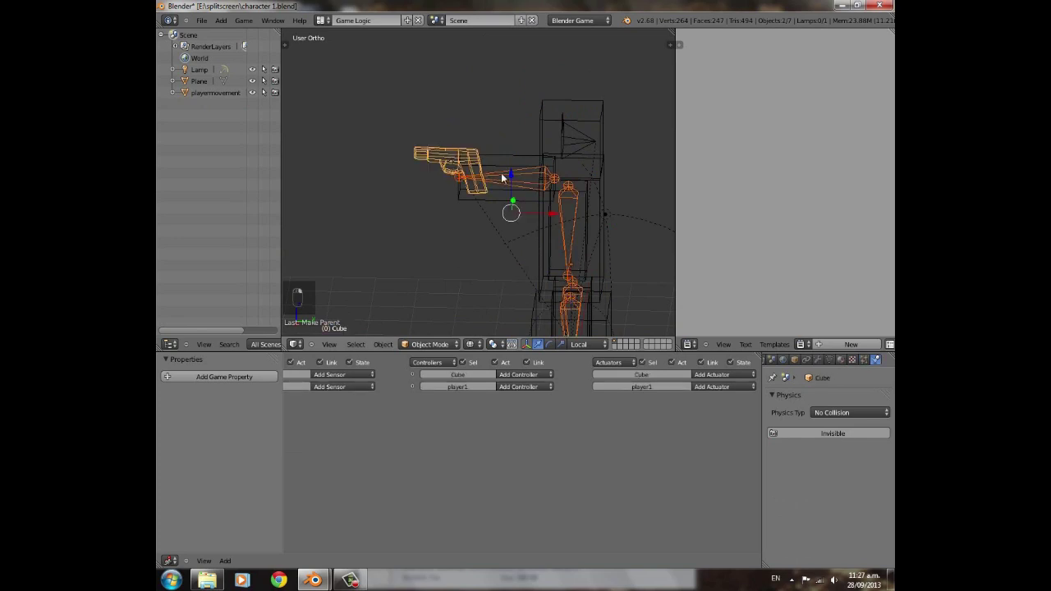
right_click(513, 161)
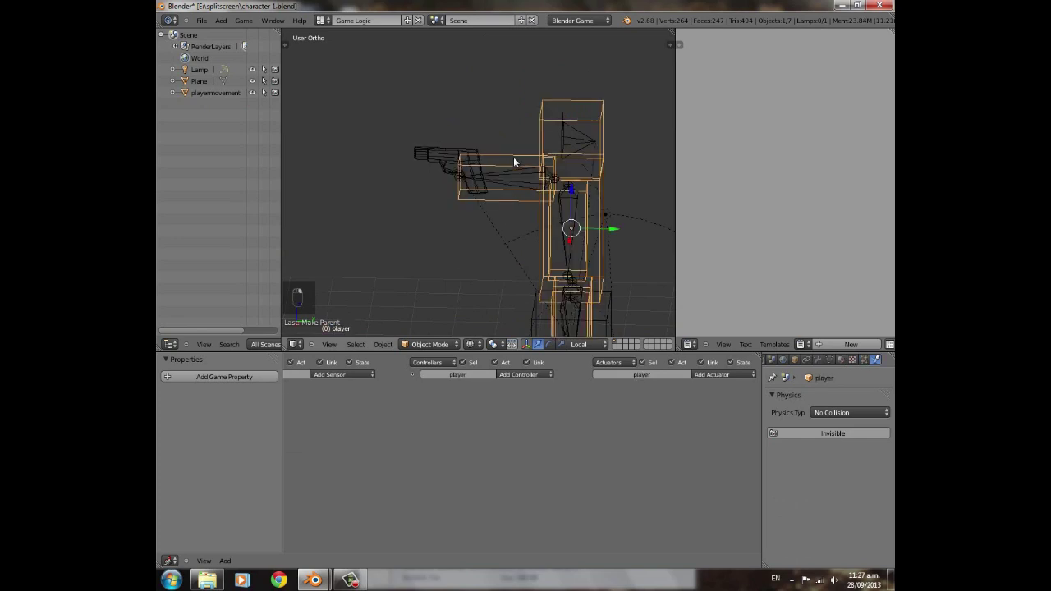
- Join the gun into the player body mesh and display the model in Texture shading
right_click(447, 155)
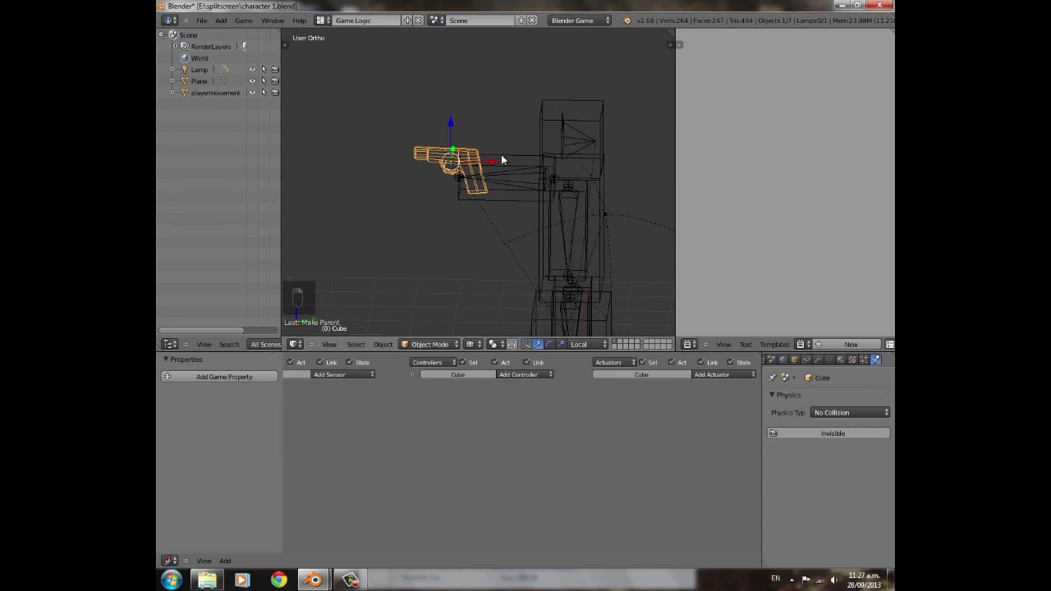
shift+right_click(502, 159)
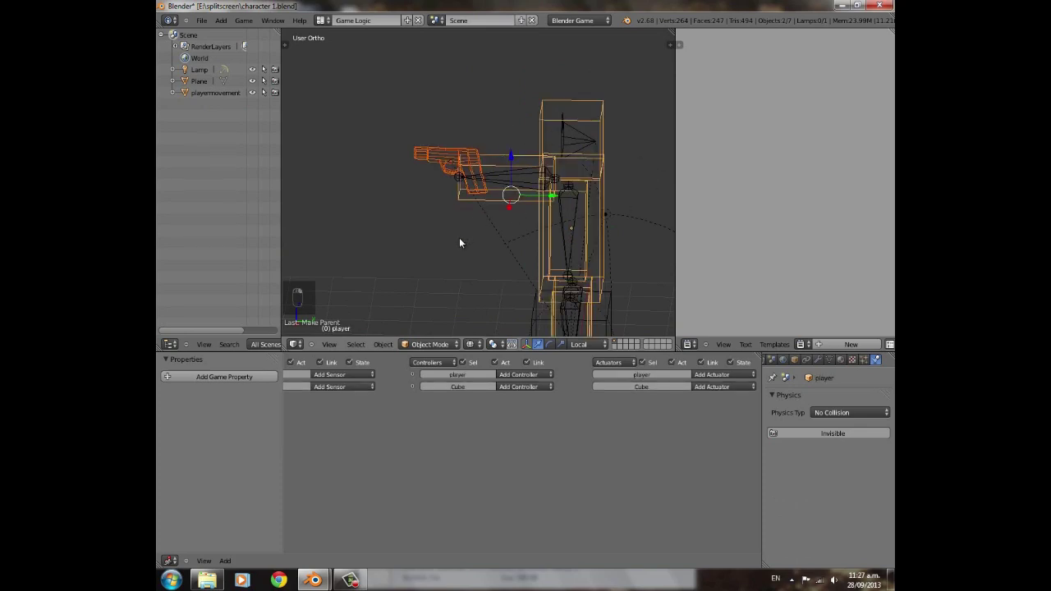
middle_drag(460, 240, 525, 246)
click(470, 344)
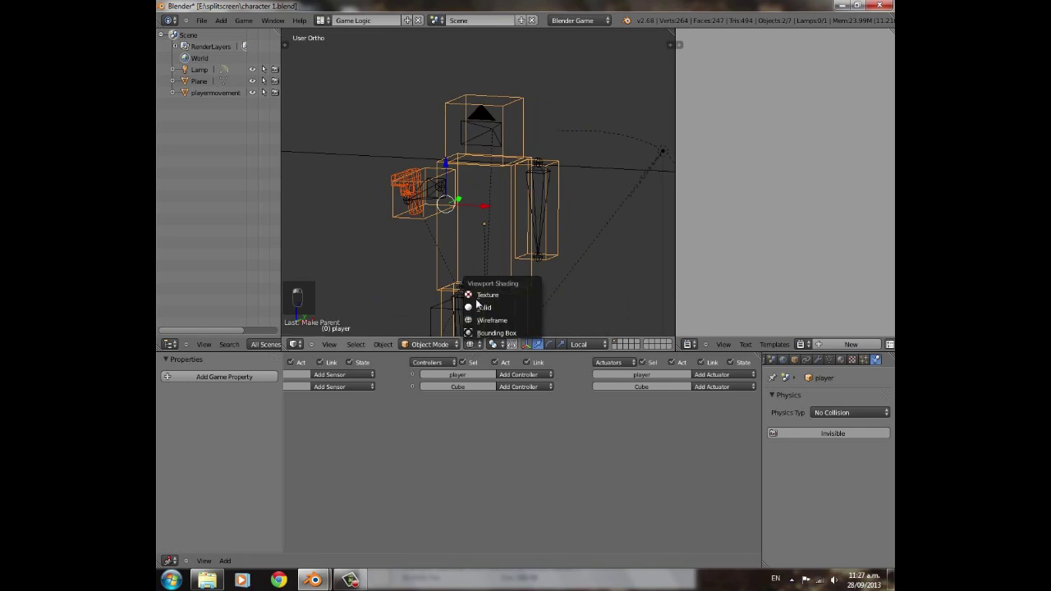
click(481, 295)
middle_drag(406, 199, 411, 192)
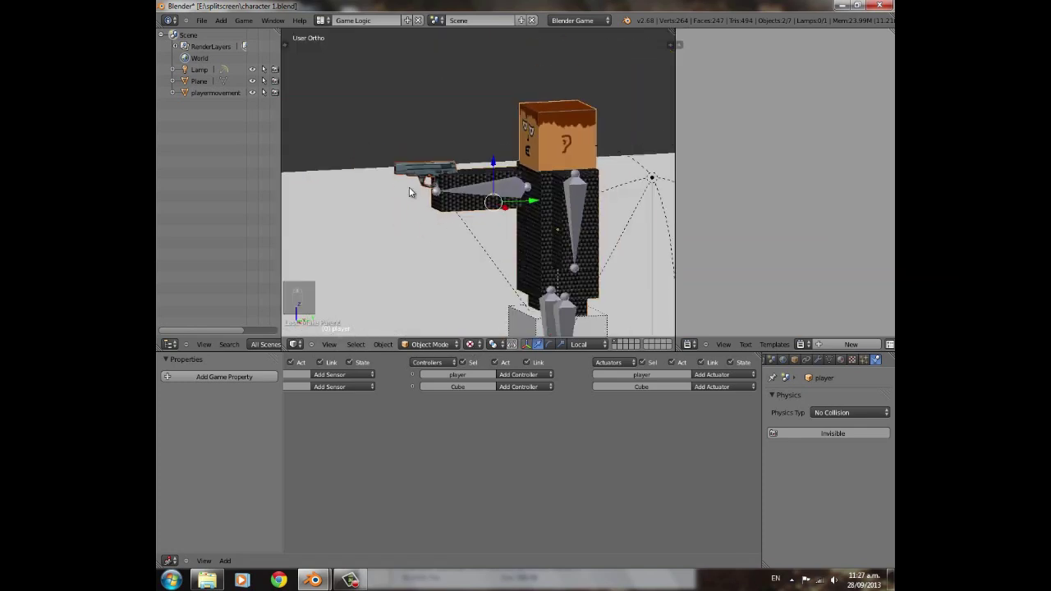
key(ctrl+j)
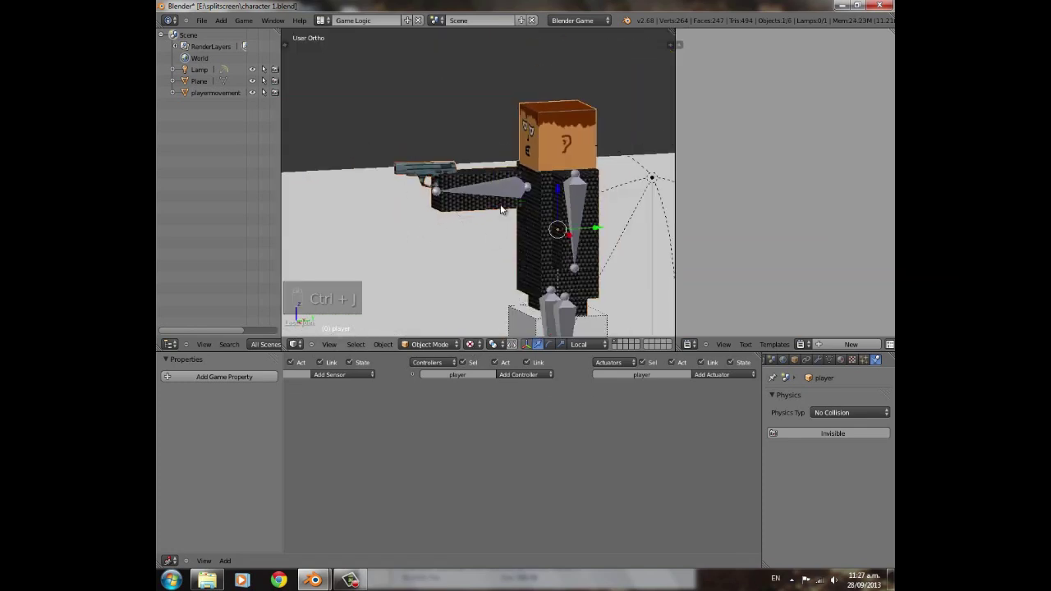
scroll(535, 259, down, 3)
middle_drag(533, 264, 437, 274)
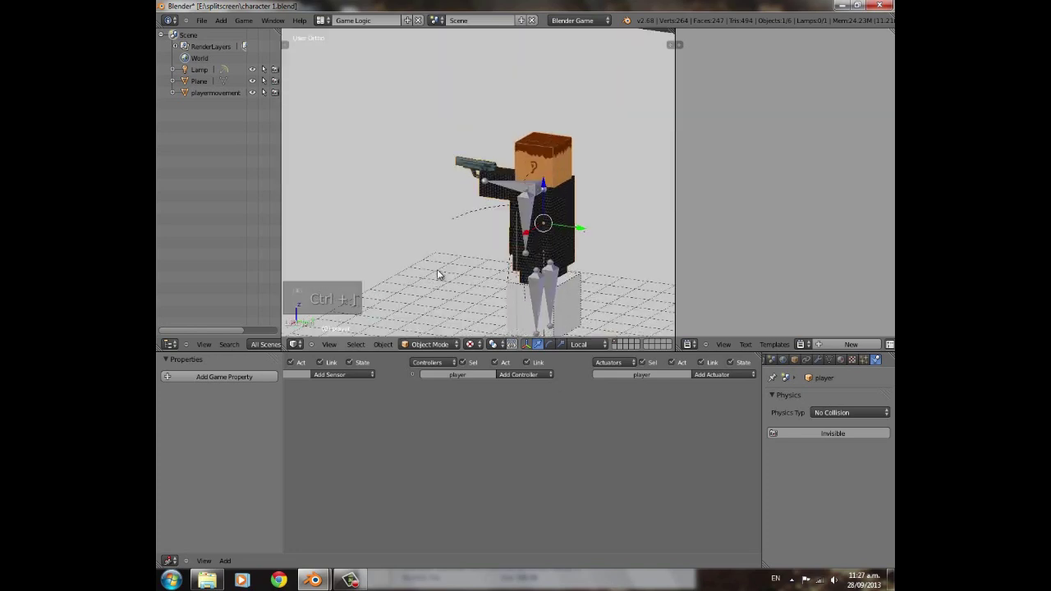
scroll(465, 265, up, 4)
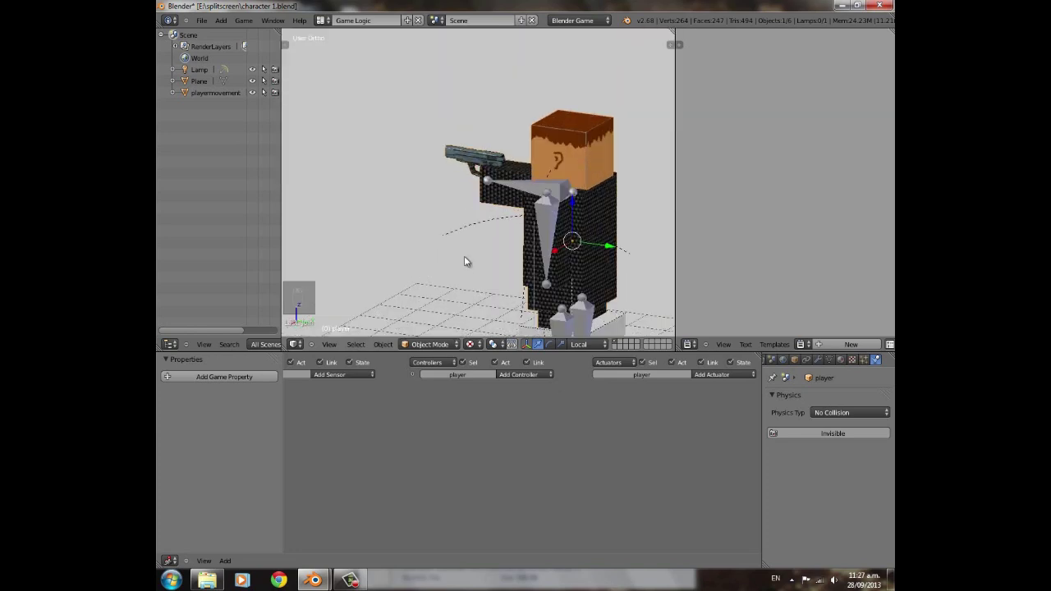
- Run the game from the camera view and test turning both ways and walking forward and backward
key(KP_0)
scroll(465, 257, up, 2)
scroll(465, 257, down, 2)
scroll(465, 257, up, 2)
scroll(465, 257, down, 2)
scroll(465, 257, up, 1)
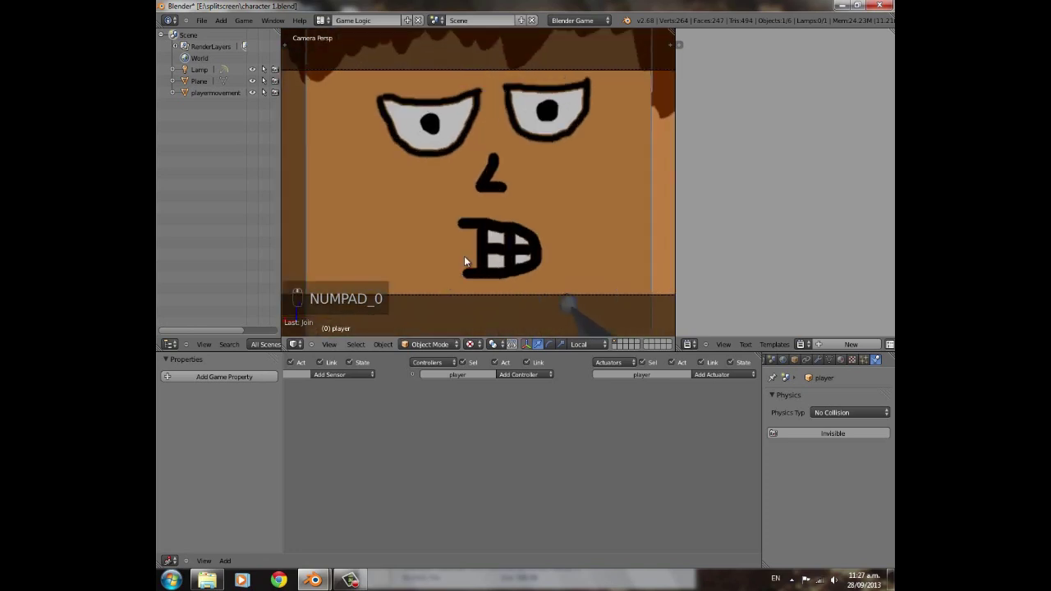
key(p)
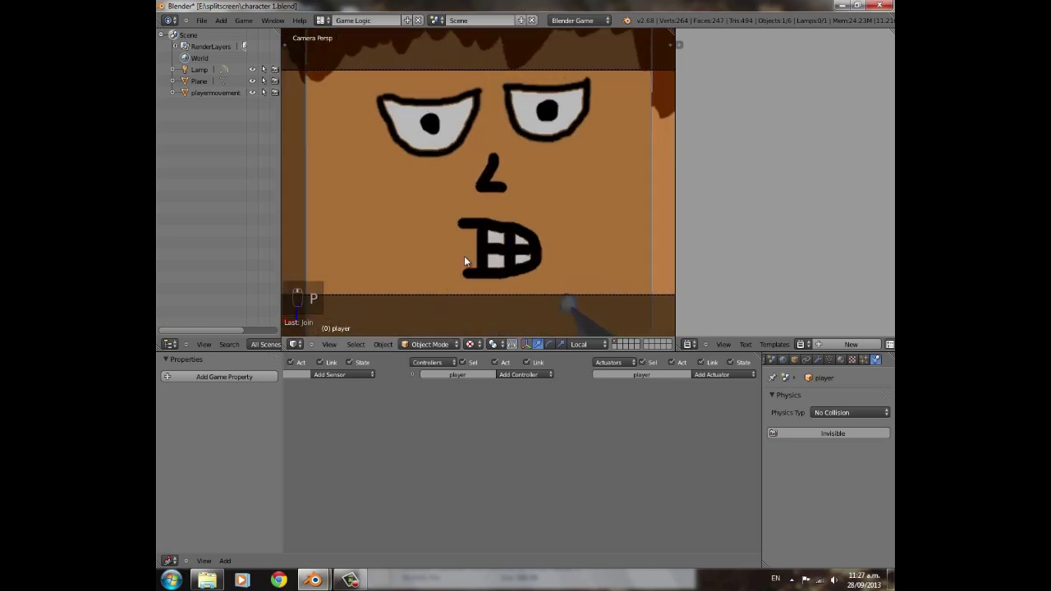
key(d)
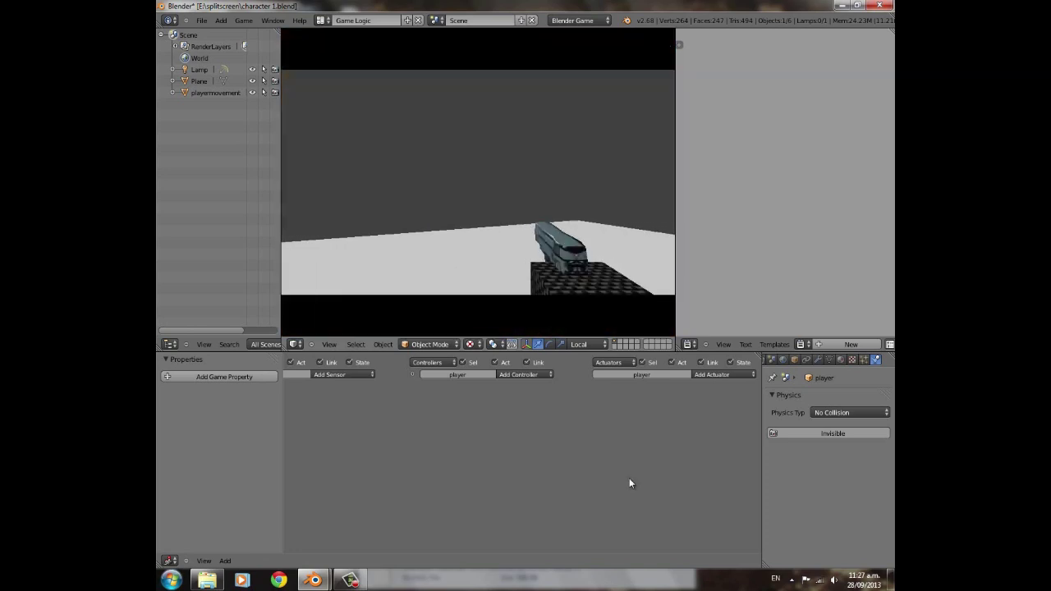
key(a)
key(a)
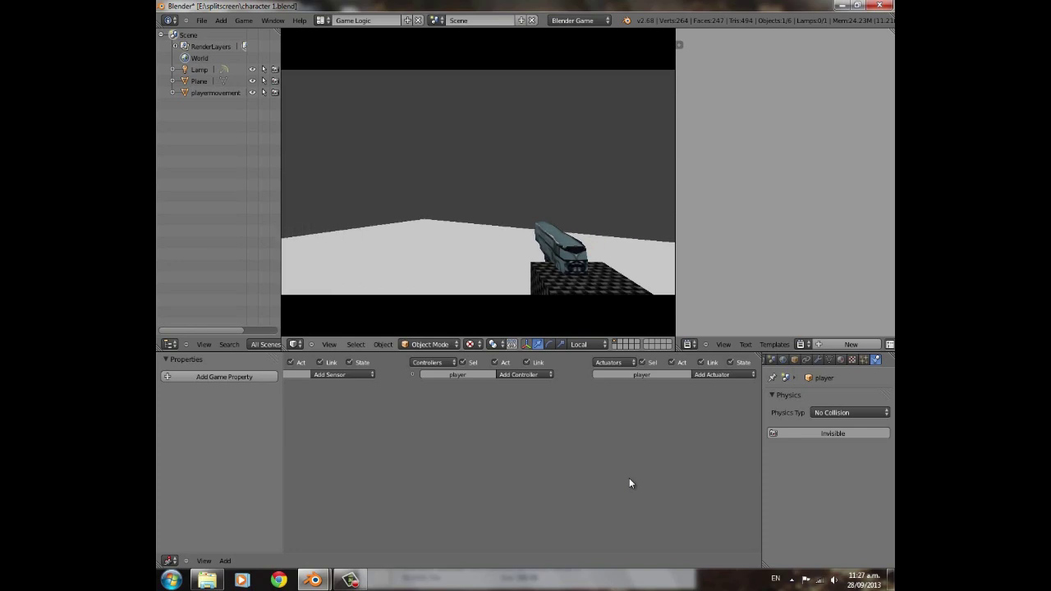
key(w)
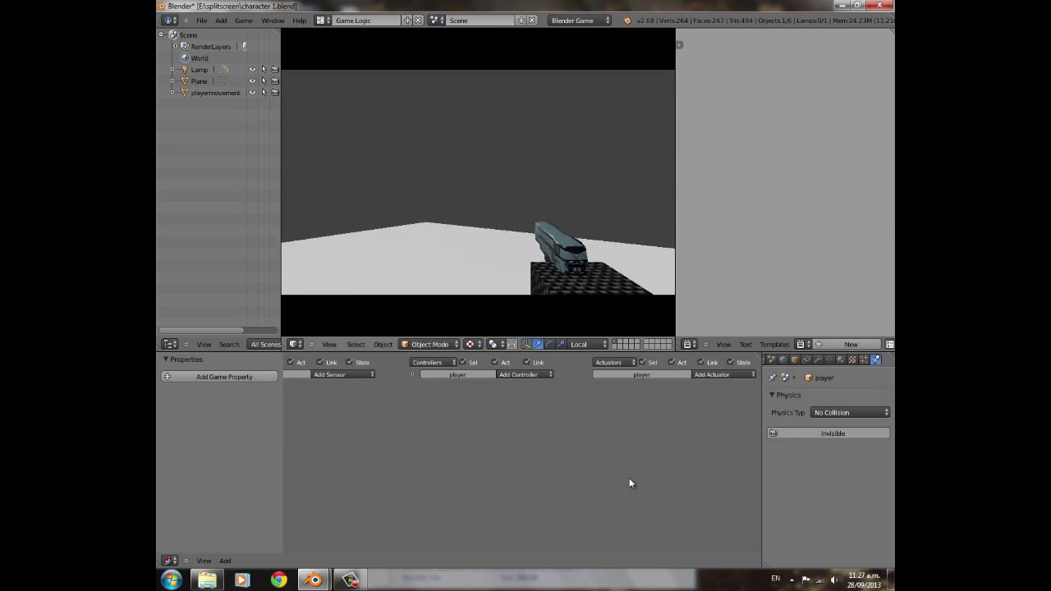
key(s)
key(w)
key(s)
key(w)
key(s)
key(d)
key(a)
key(d)
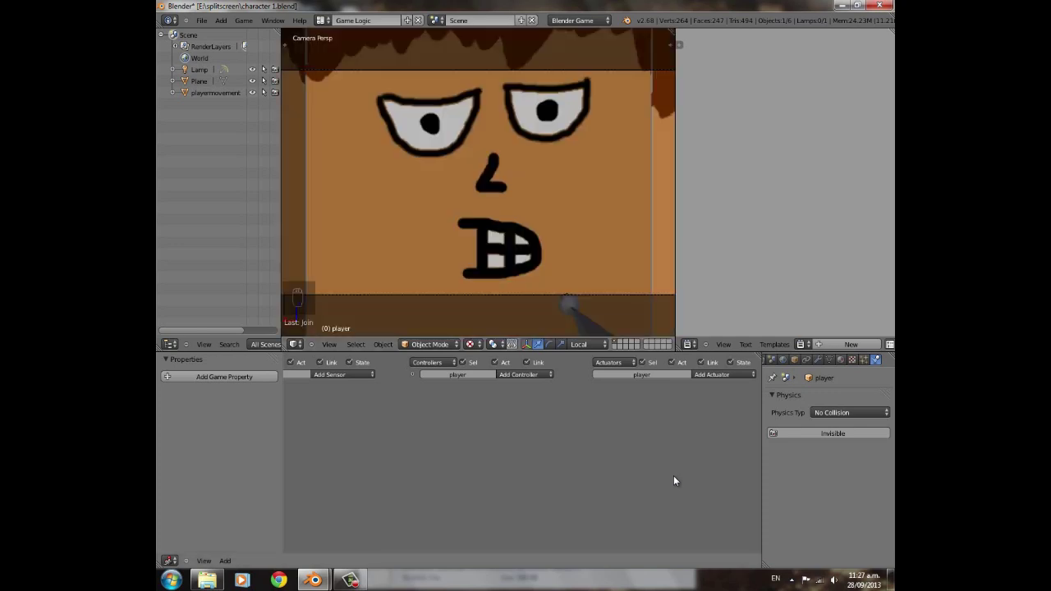
- End the game test and scale up the ground plane in two passes
key(Escape)
scroll(484, 260, down, 6)
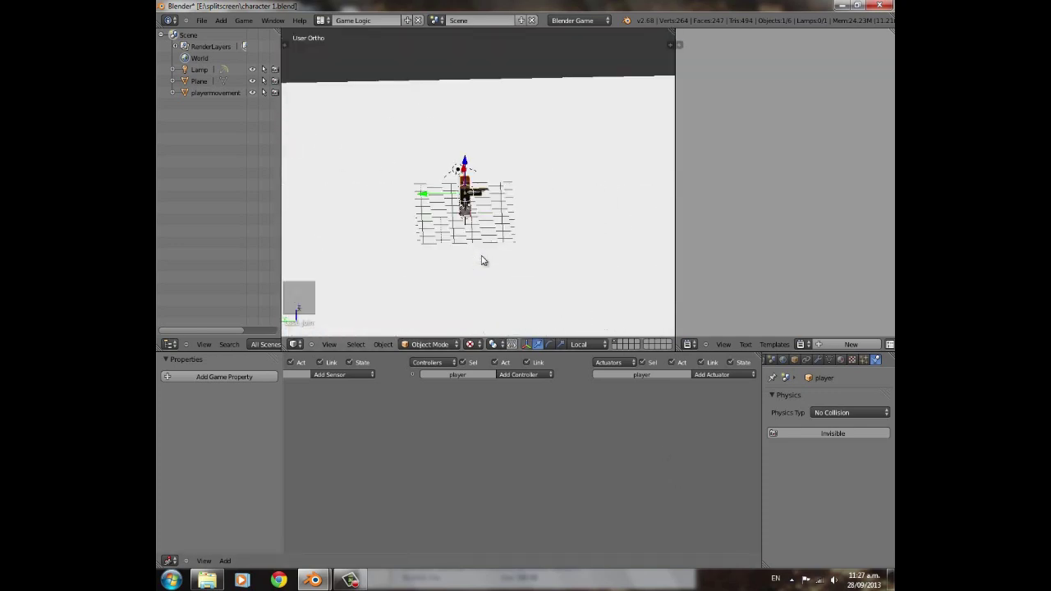
right_click(527, 230)
scroll(526, 231, down, 4)
key(s)
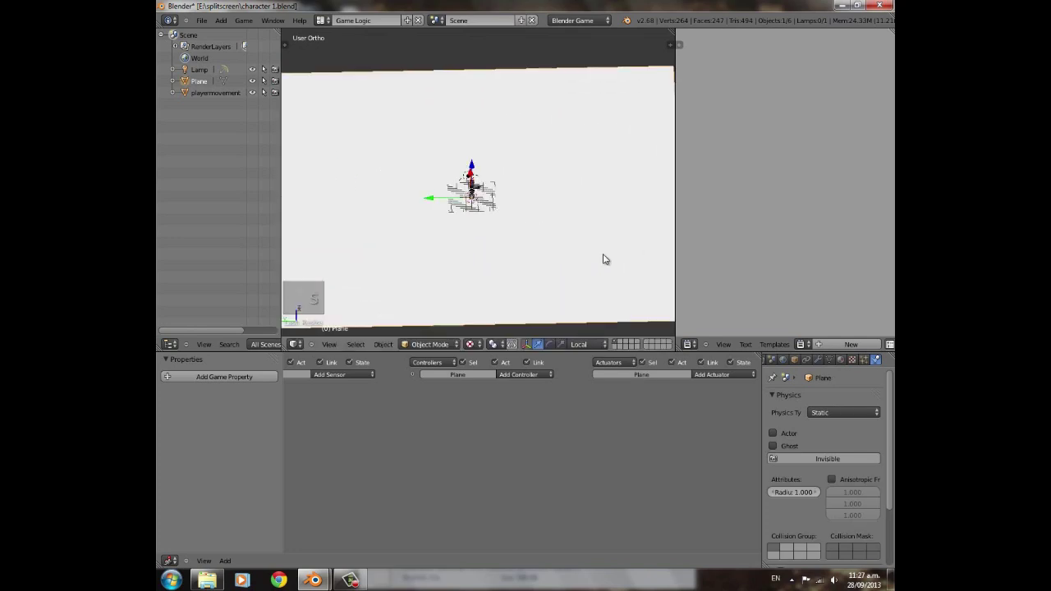
click(573, 248)
key(s)
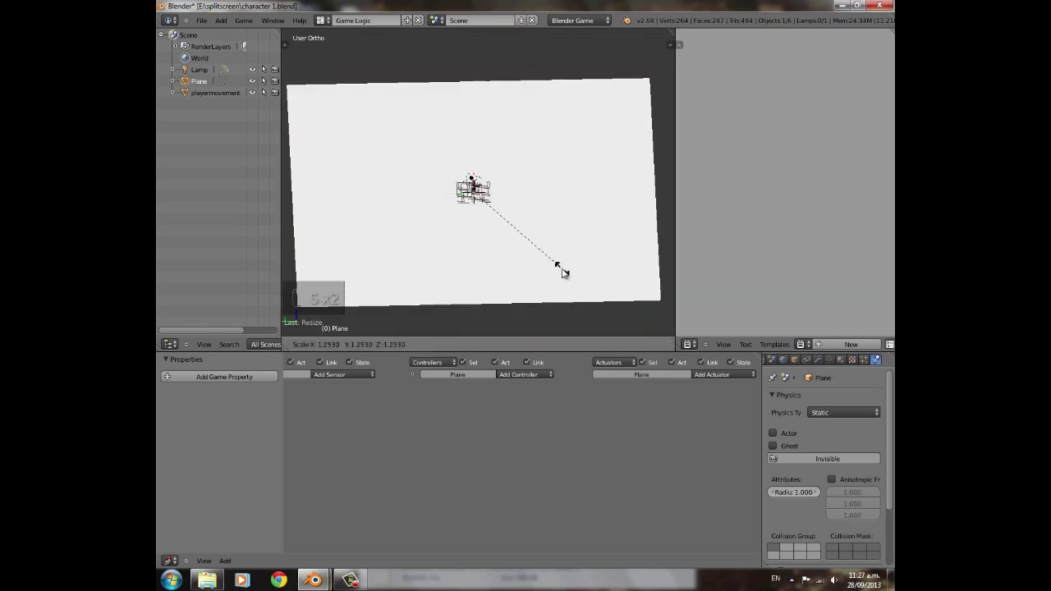
click(590, 283)
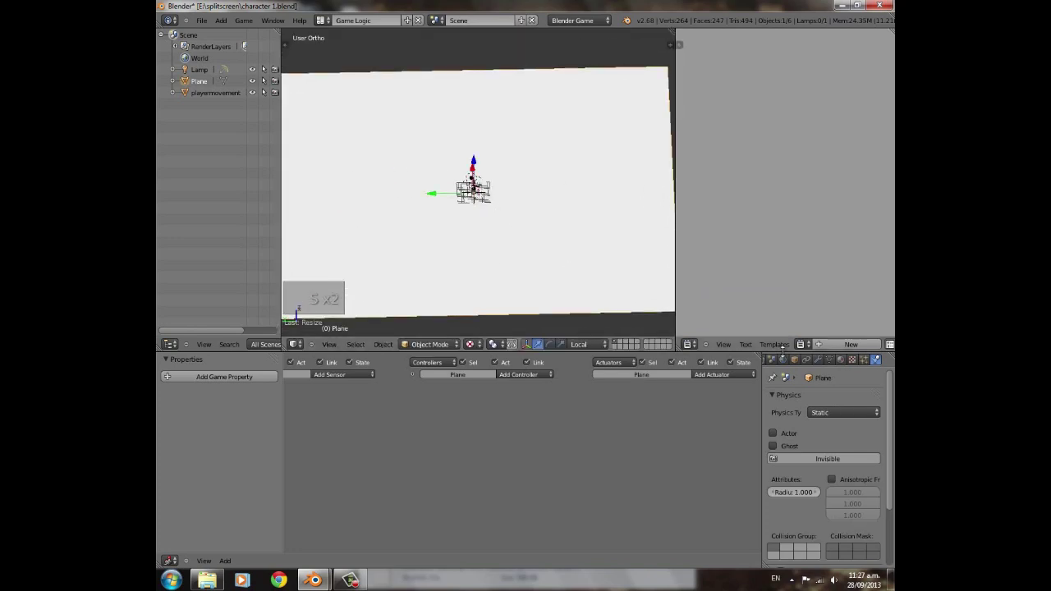
- Give the ground plane a new material and set its specular intensity to 0
click(839, 359)
scroll(431, 272, down, 1)
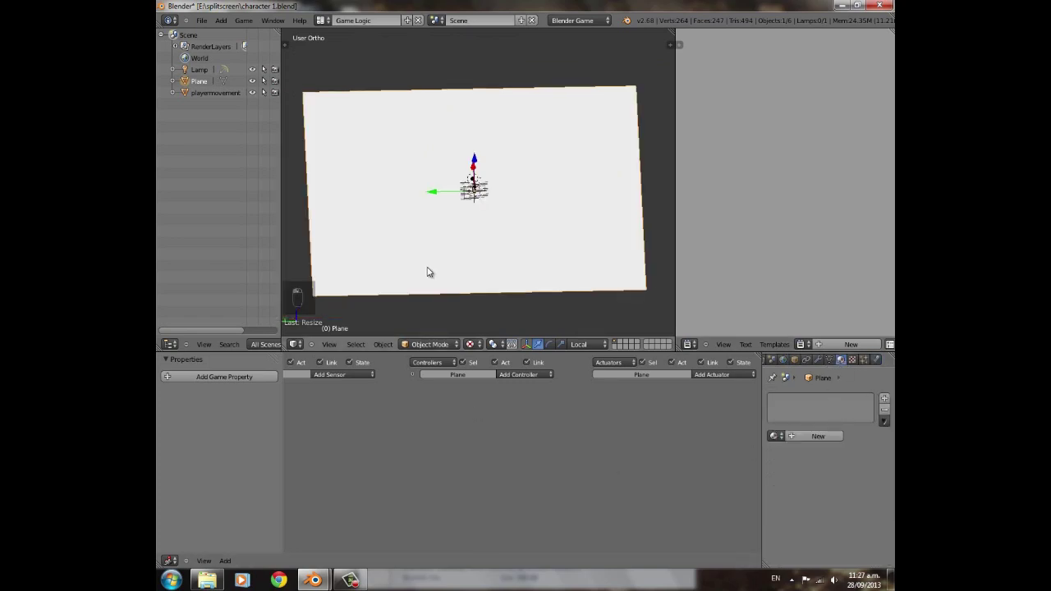
middle_drag(431, 273, 472, 274)
scroll(472, 274, up, 1)
click(813, 437)
scroll(813, 493, down, 1)
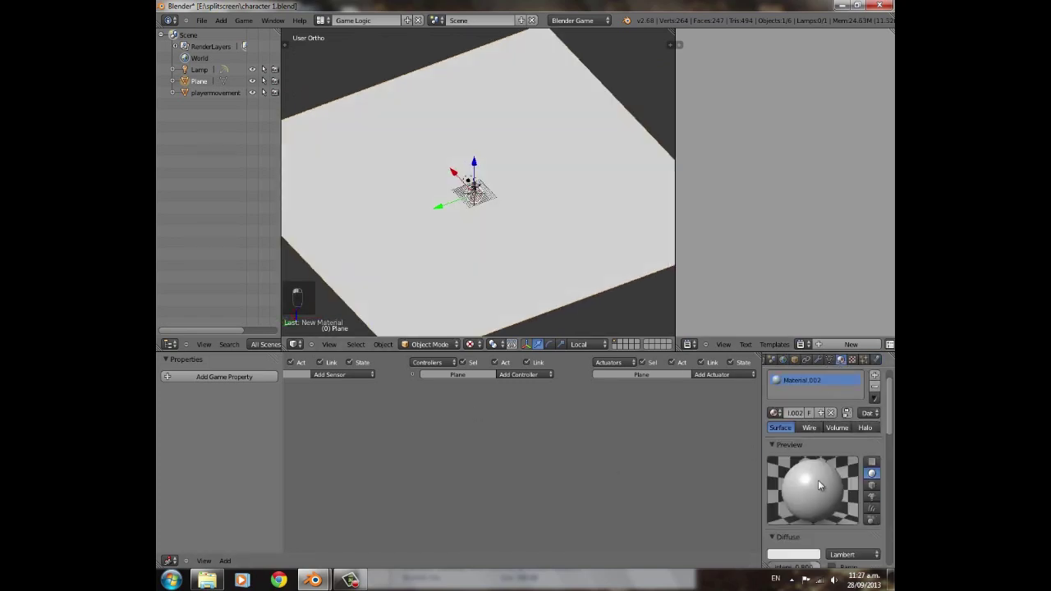
scroll(888, 427, down, 2)
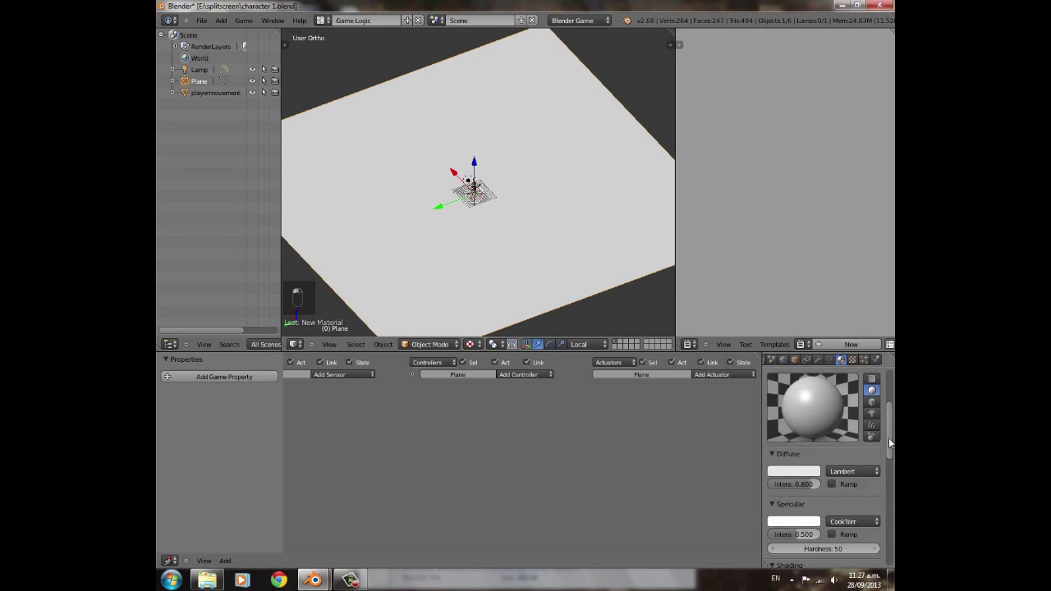
scroll(814, 483, down, 2)
scroll(813, 501, down, 4)
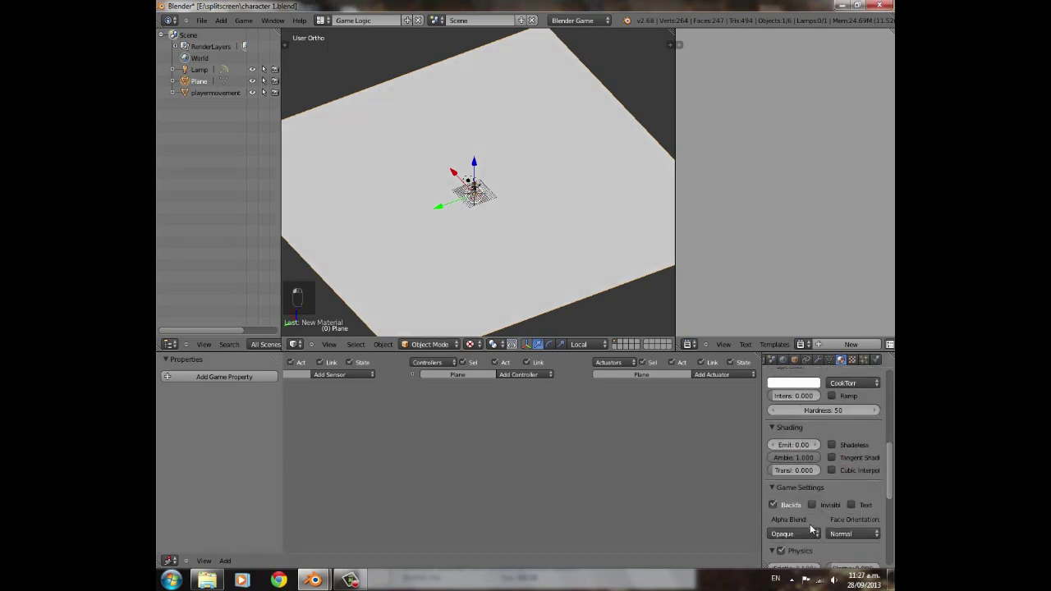
scroll(812, 505, down, 3)
scroll(812, 506, down, 2)
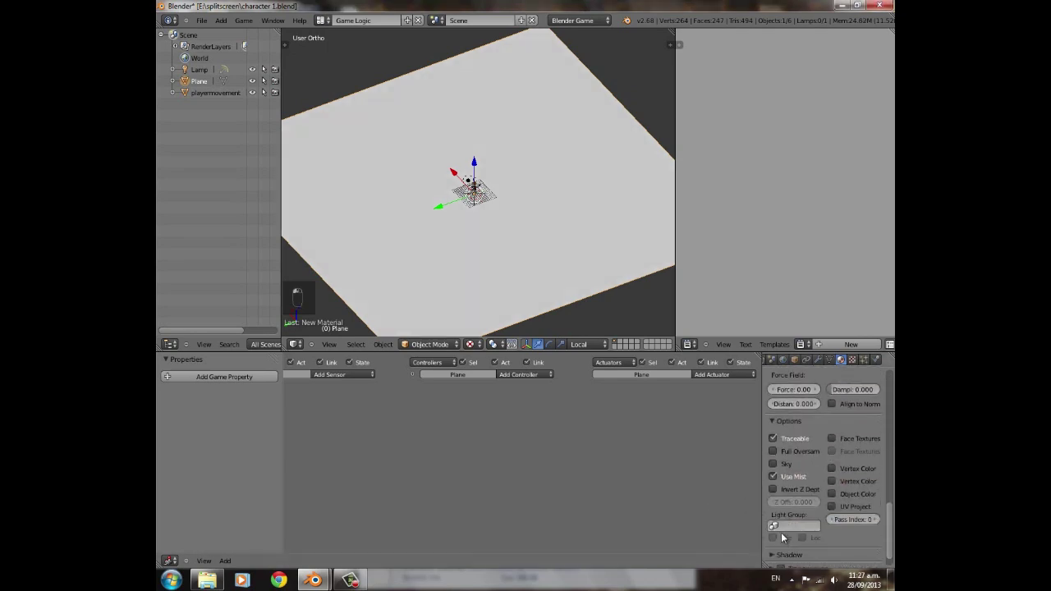
scroll(785, 538, down, 1)
- Add a new Image or Movie texture to the ground plane's material and set its mapping coordinates to UV
click(853, 360)
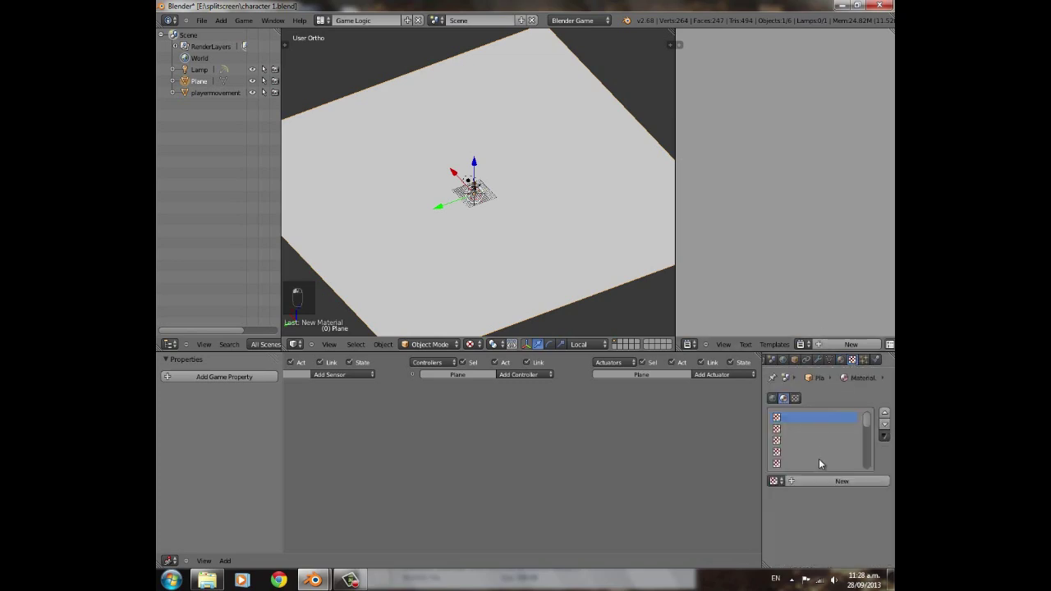
click(829, 482)
click(825, 496)
click(809, 419)
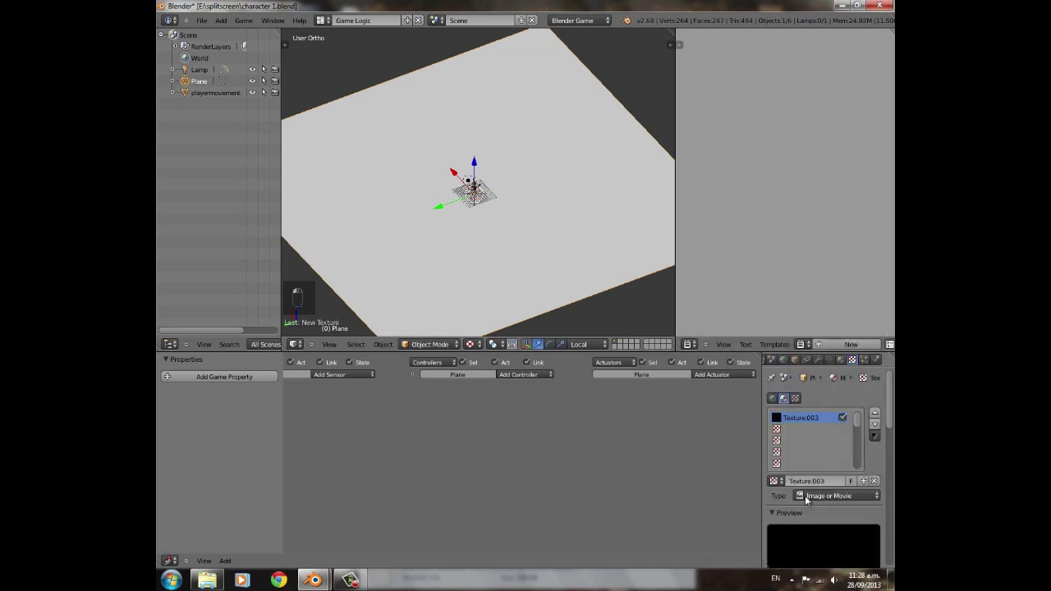
scroll(805, 495, down, 4)
scroll(818, 485, down, 5)
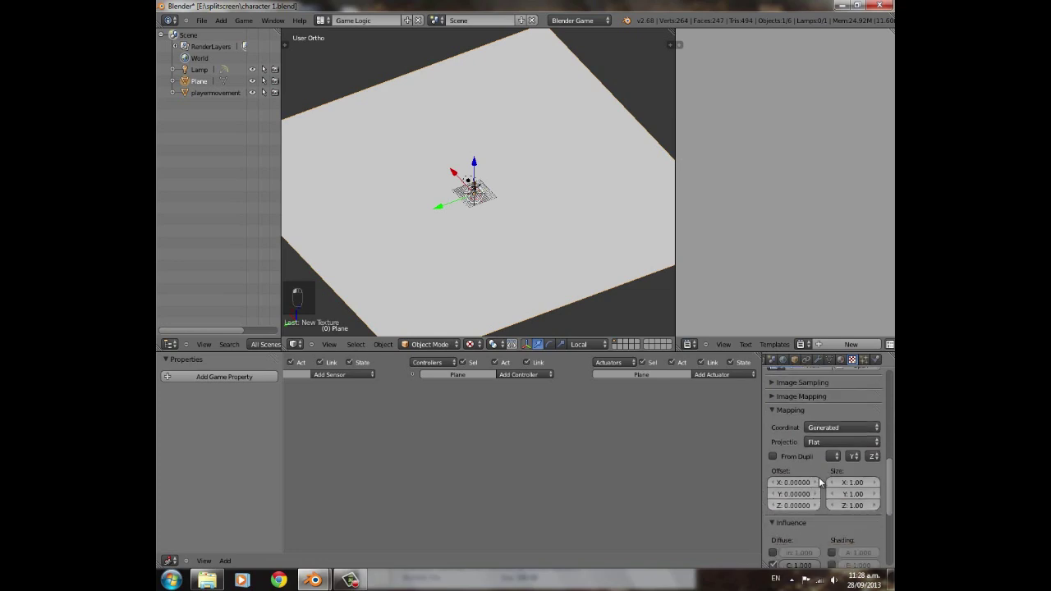
click(829, 427)
click(814, 377)
- Load the concrete image ConcreteBare0309_13_S.jpg from the Downloads folder into the ground texture, browsing the files as thumbnails
scroll(850, 483, down, 2)
scroll(850, 481, down, 5)
scroll(479, 317, up, 4)
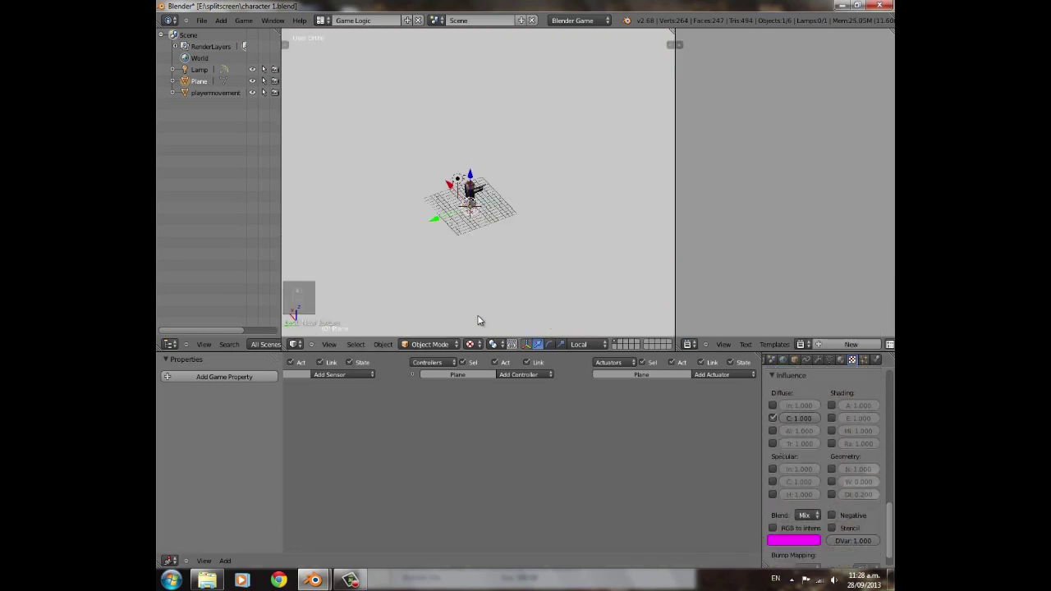
scroll(765, 431, up, 1)
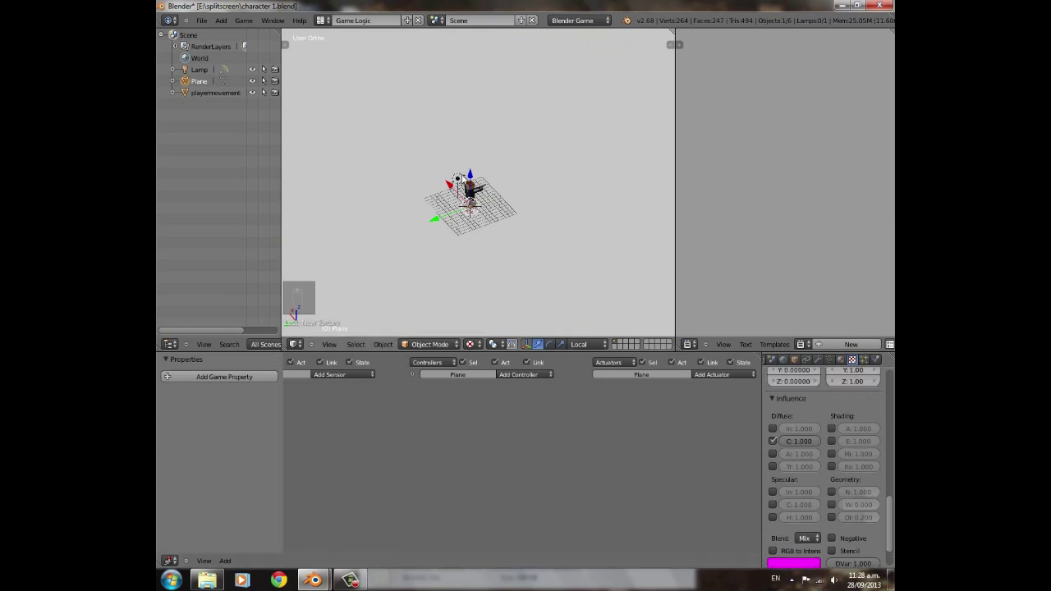
scroll(542, 102, down, 3)
scroll(824, 493, up, 10)
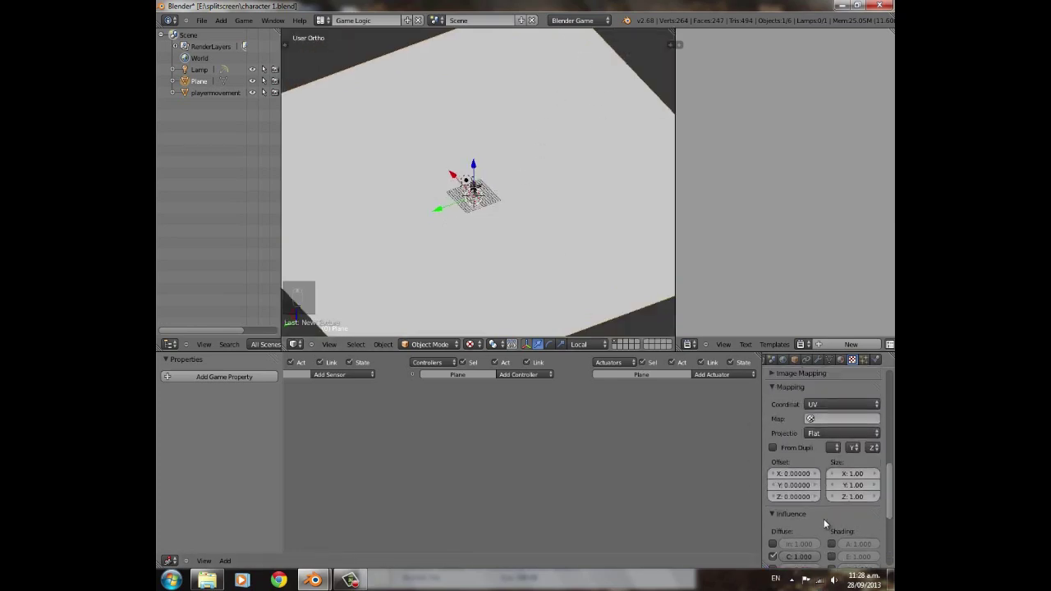
click(859, 505)
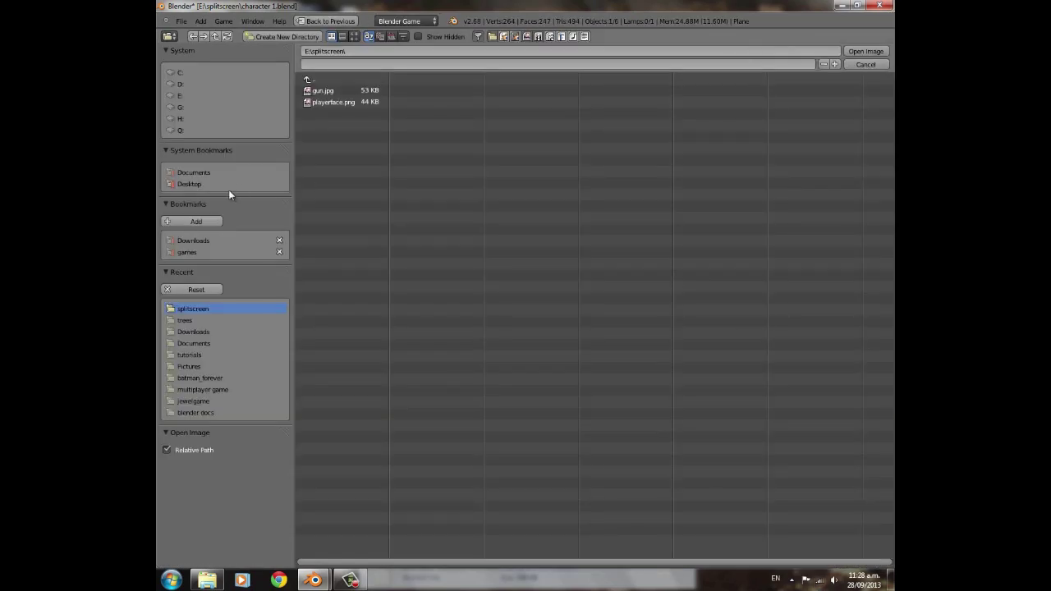
click(193, 241)
click(354, 37)
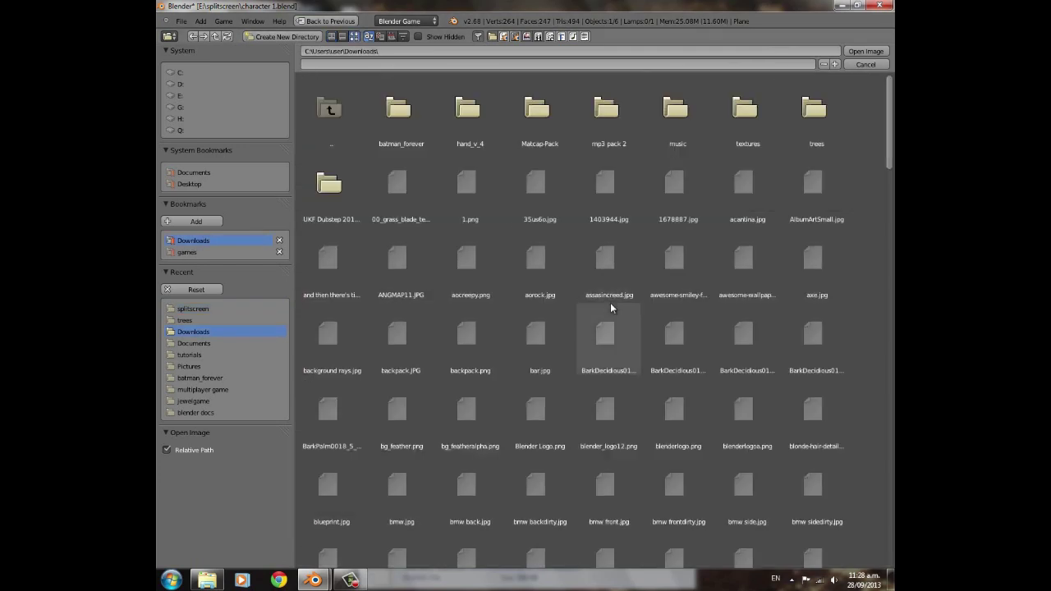
scroll(610, 304, down, 10)
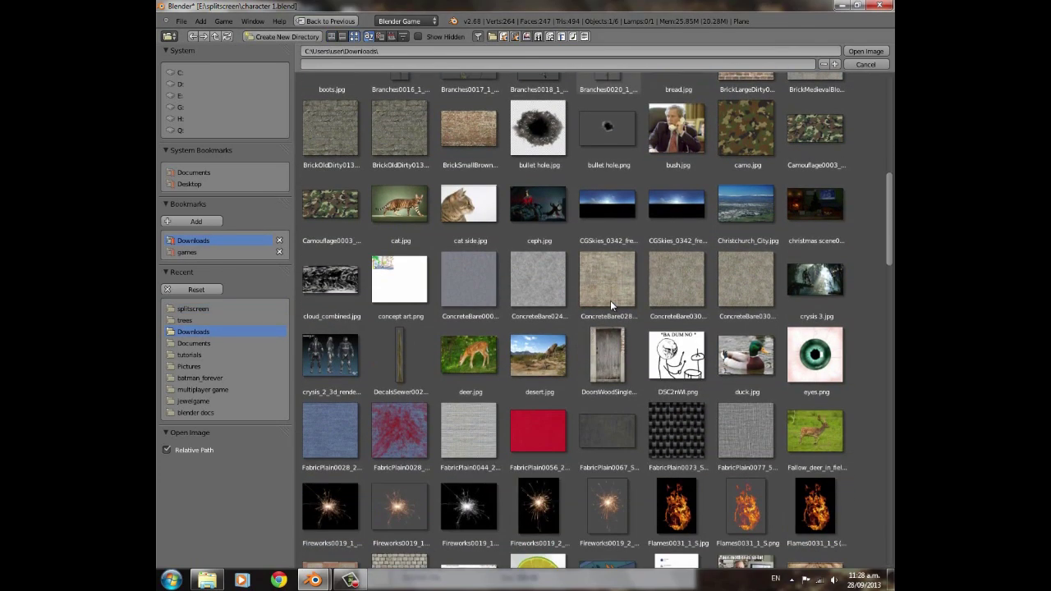
click(690, 279)
click(865, 51)
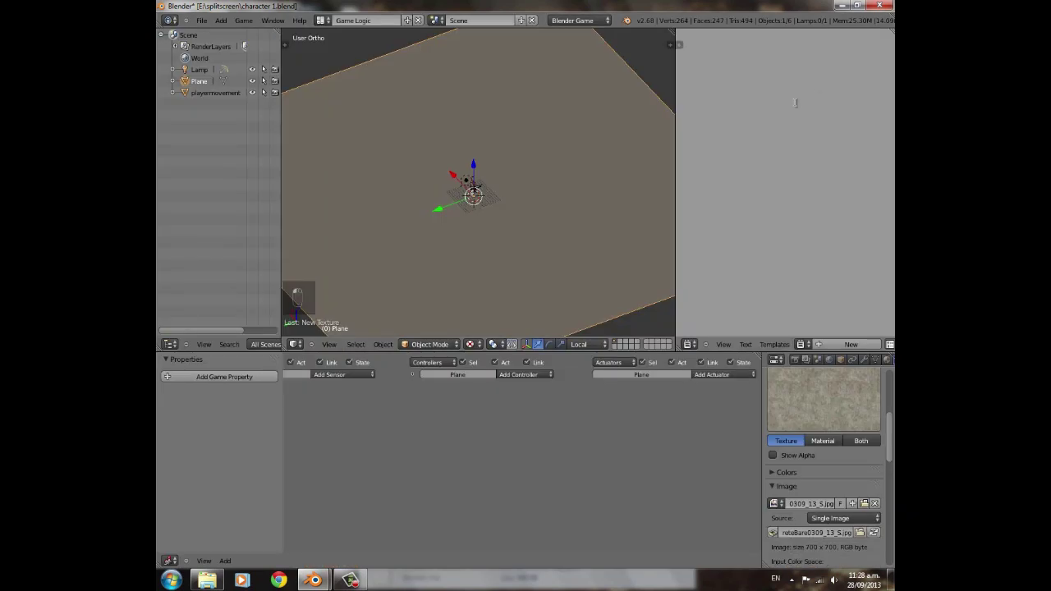
- Unwrap the ground plane's face in Edit Mode and deselect everything
scroll(822, 518, down, 6)
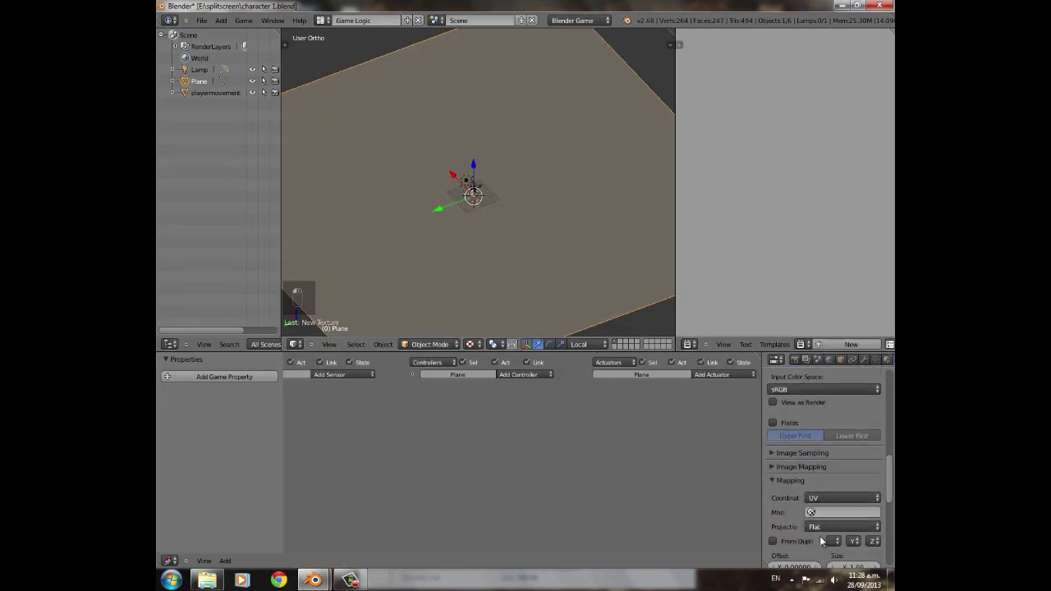
key(Tab)
key(u)
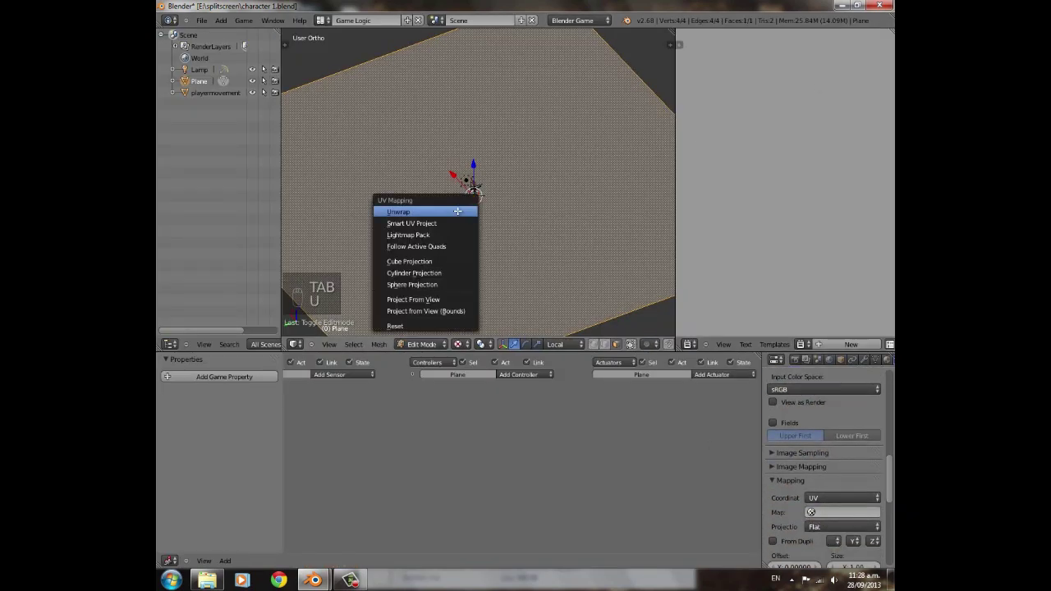
click(457, 211)
key(a)
- Leave Edit Mode, run the game from the camera view to test turning above the textured ground, and exit it
key(KP_0)
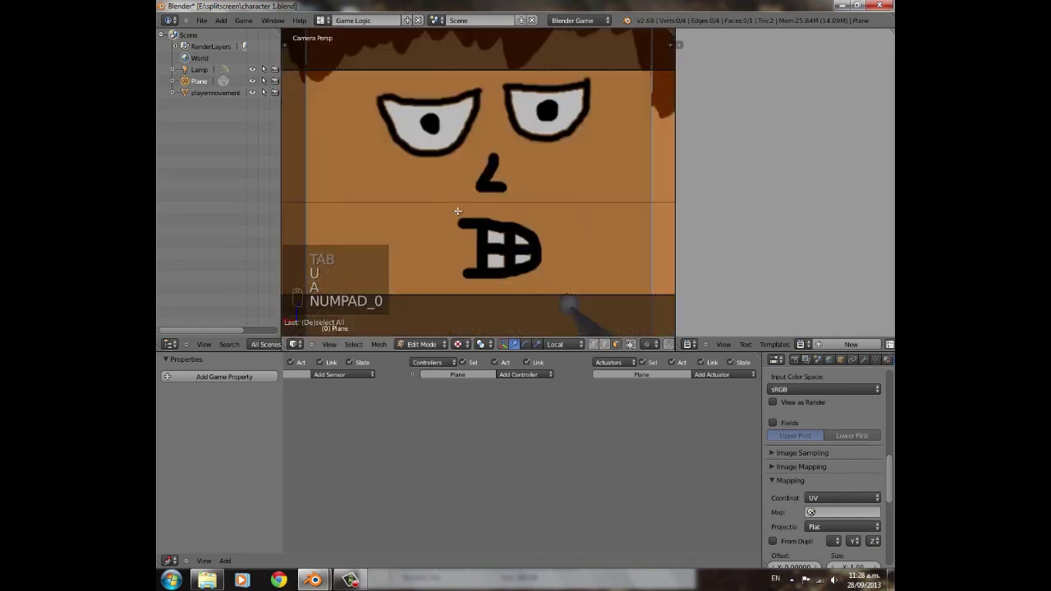
key(p)
key(p)
key(Tab)
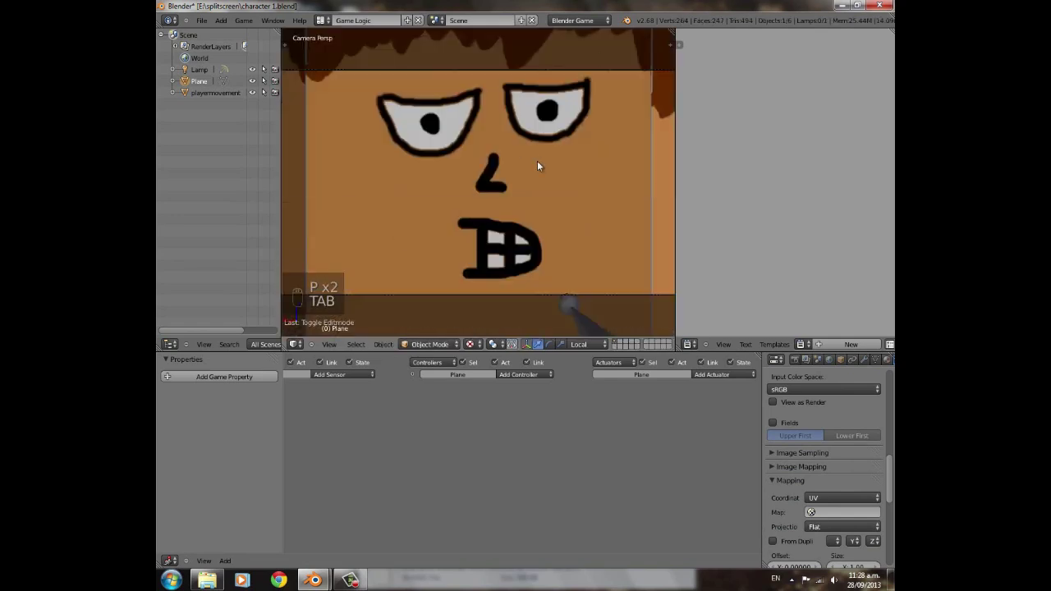
key(p)
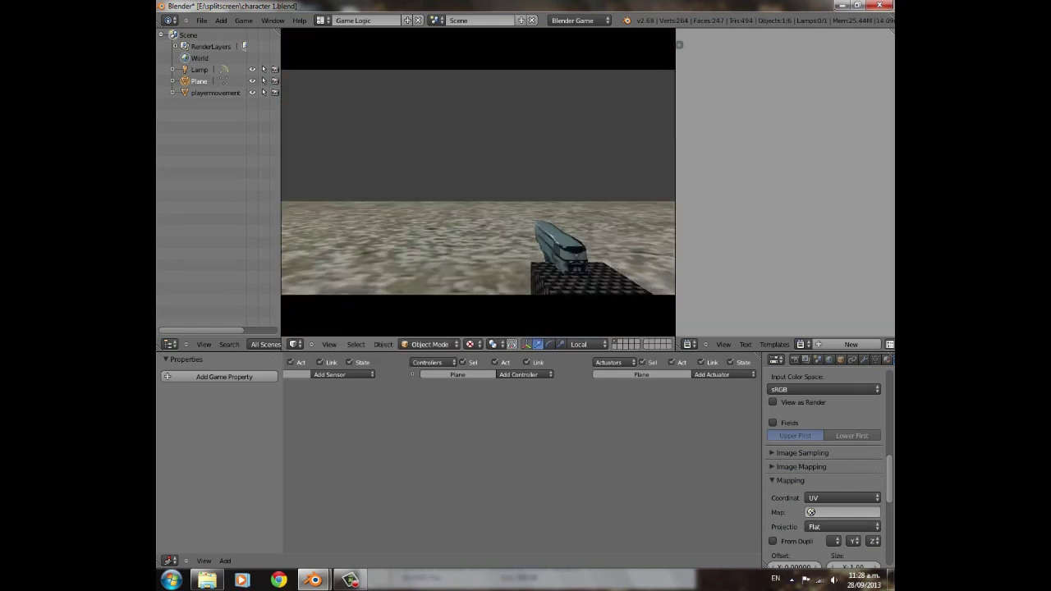
key(Left)
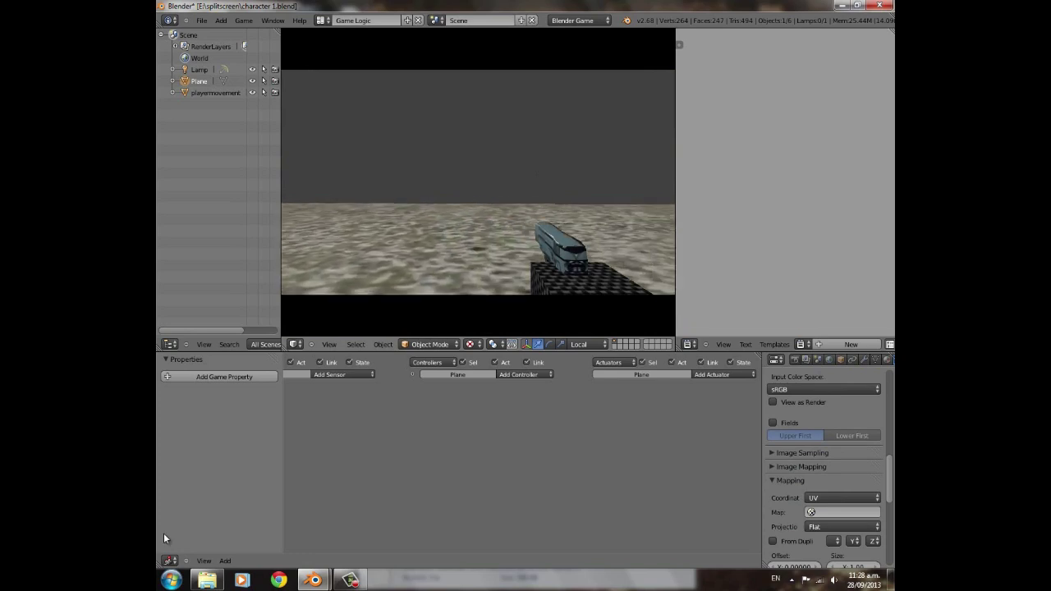
key(Left)
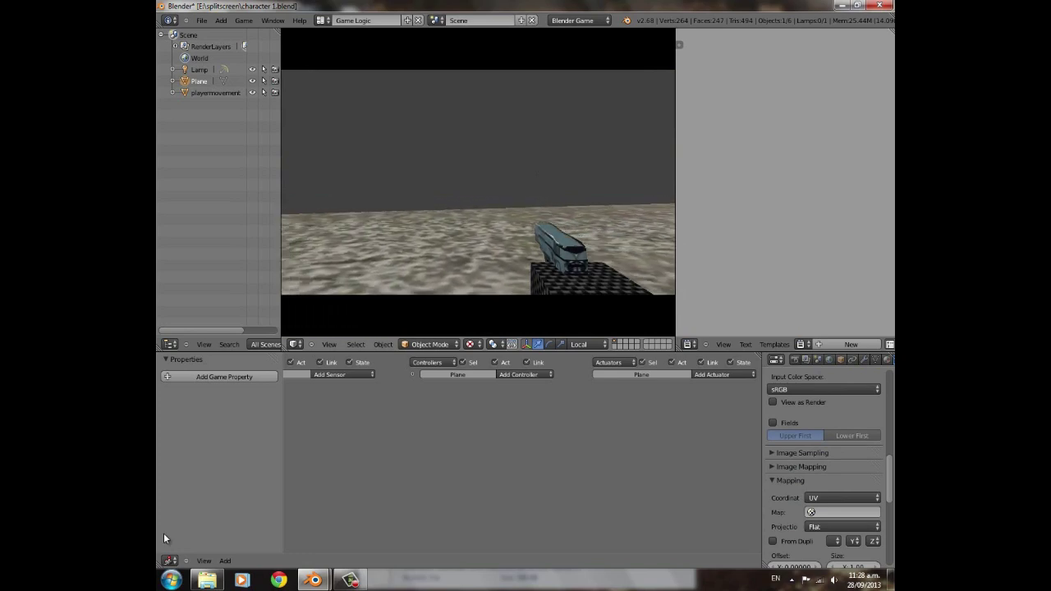
key(Left)
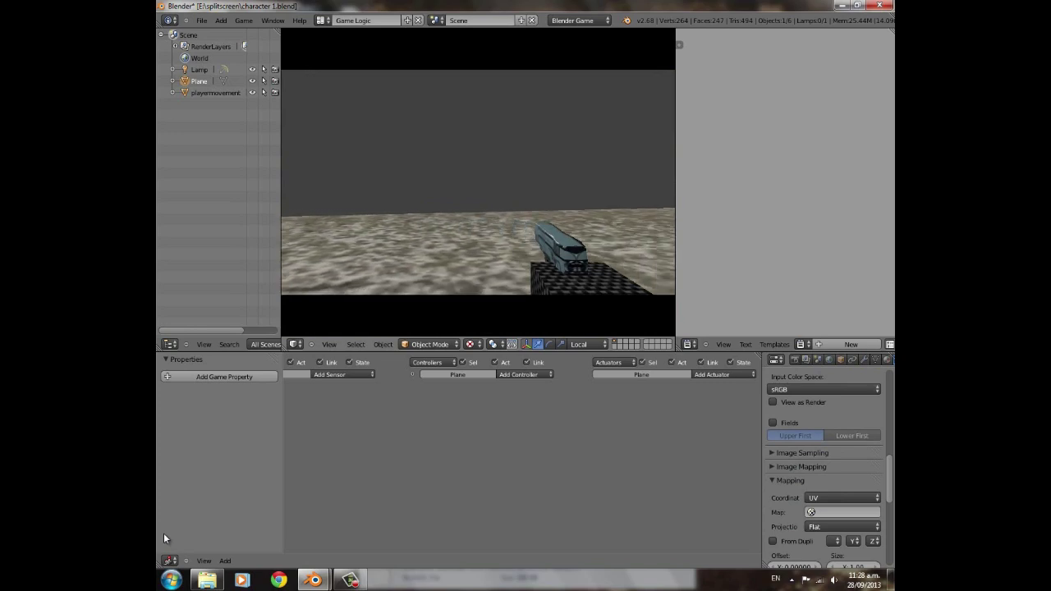
key(Left)
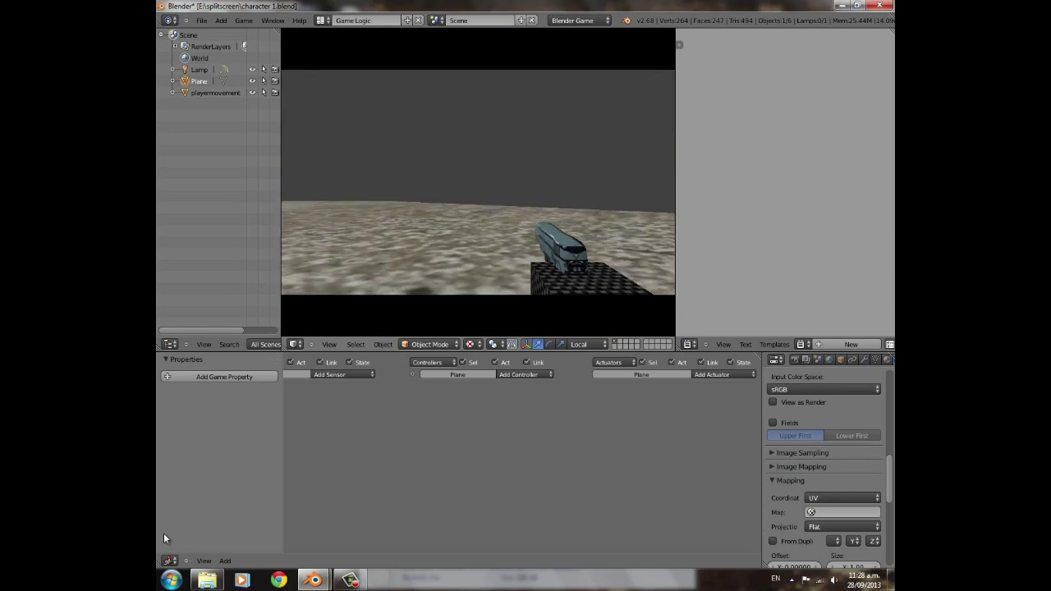
key(Left)
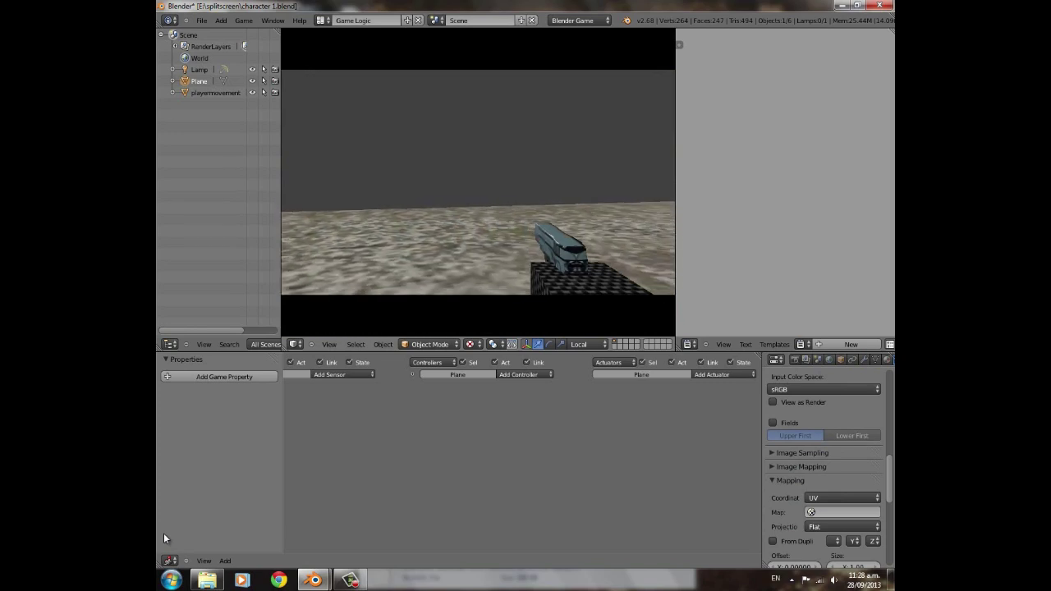
key(Escape)
- Select the player1 armature and add the playermovement cube to the selection so both objects' logic bricks are shown
middle_drag(422, 203, 520, 108)
scroll(479, 222, down, 4)
scroll(483, 226, up, 4)
right_click(511, 228)
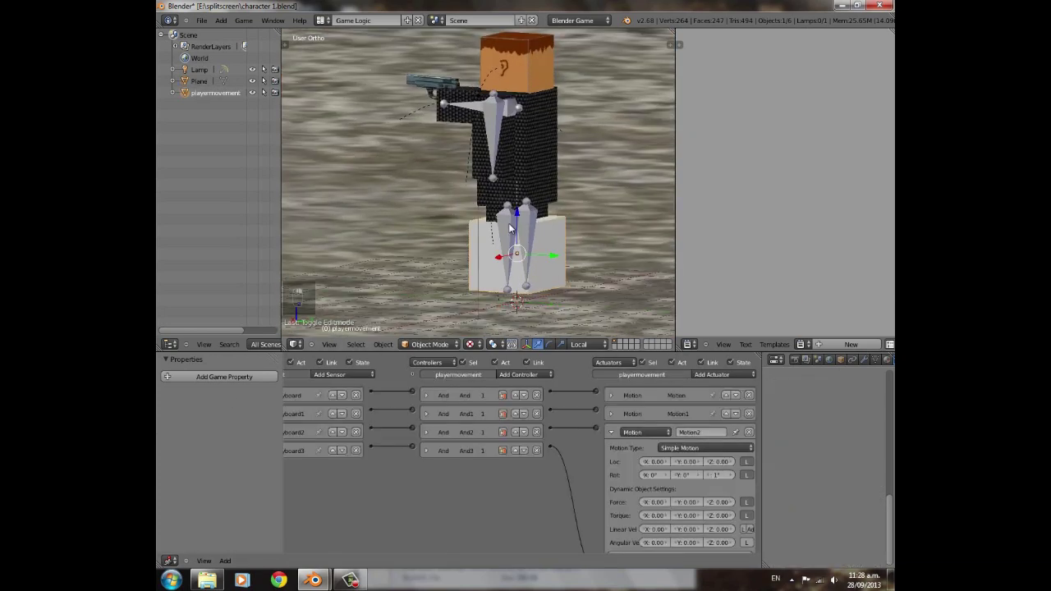
right_click(510, 228)
right_click(510, 216)
middle_drag(562, 486, 638, 489)
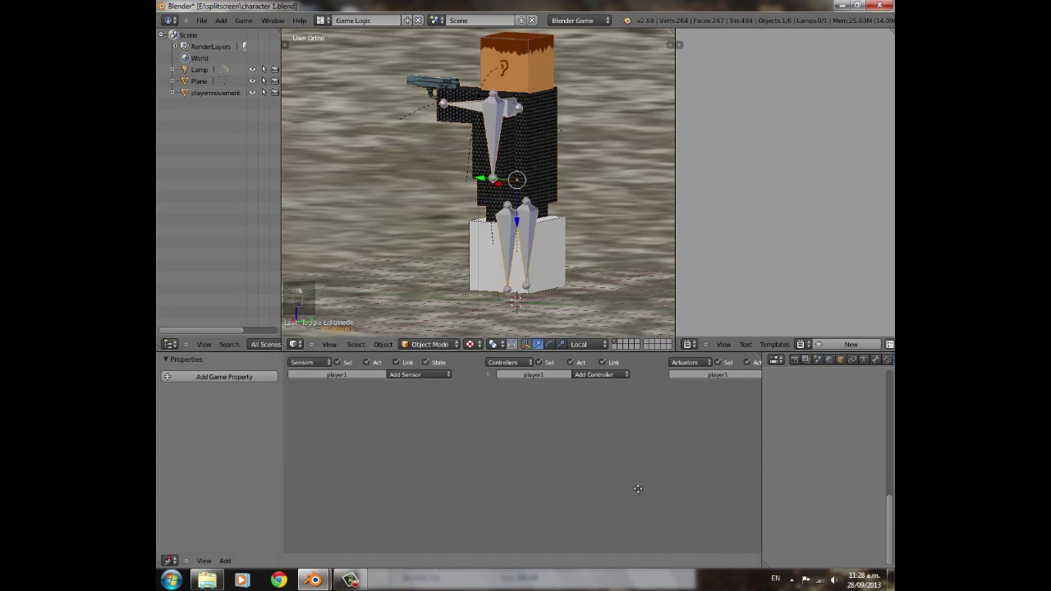
right_click(563, 221)
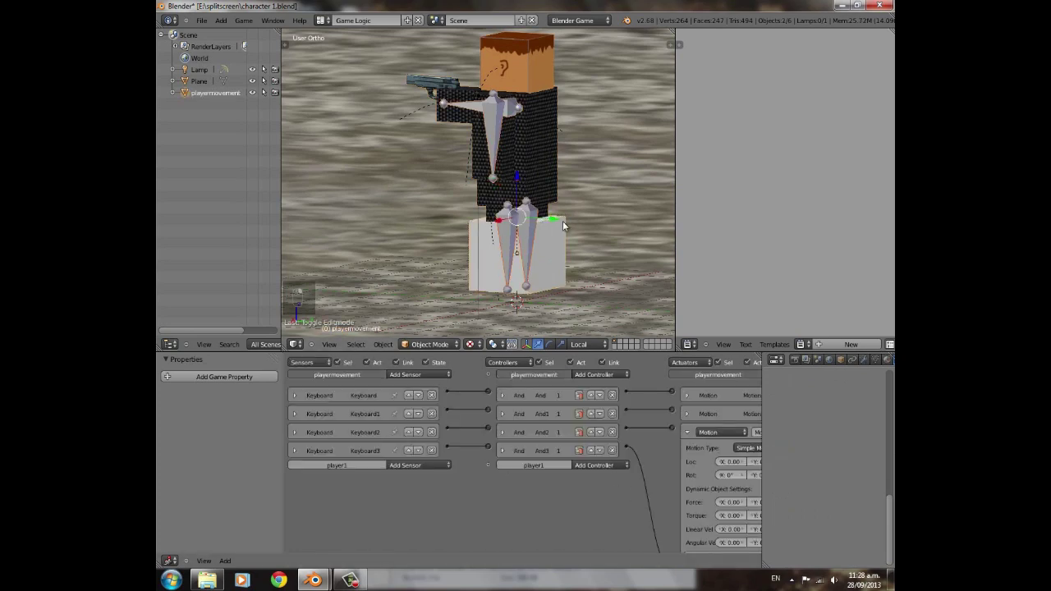
- Add an Action actuator to player1 and link it to the first And controller of playermovement
middle_drag(612, 464, 533, 416)
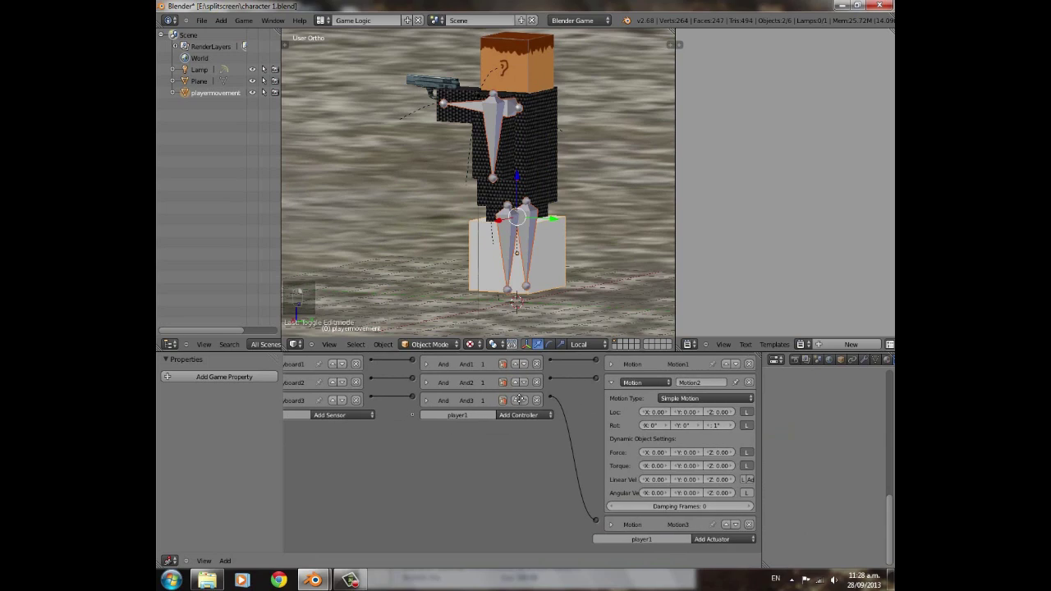
click(610, 382)
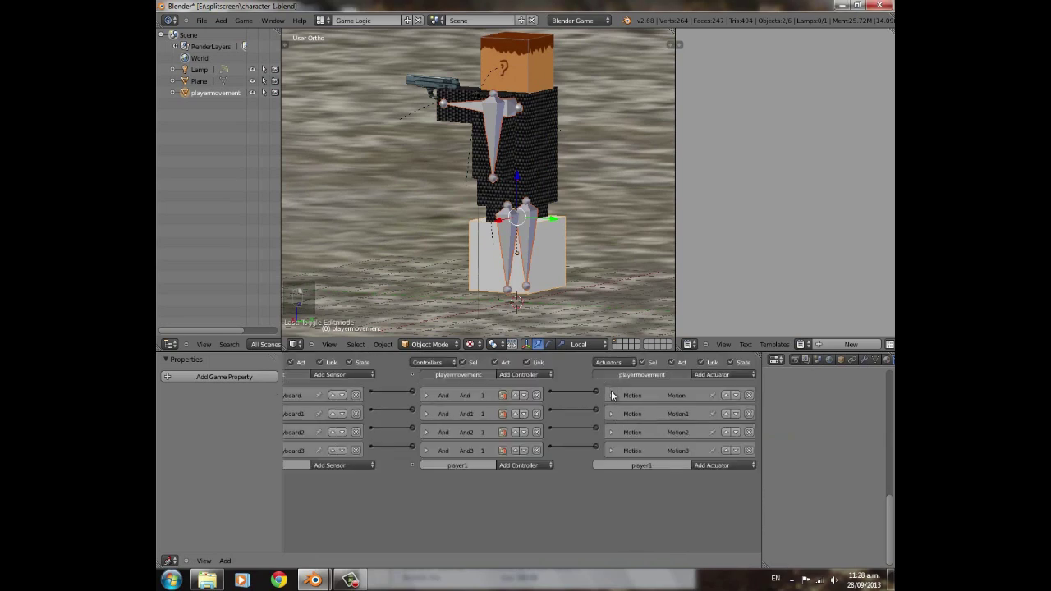
click(734, 464)
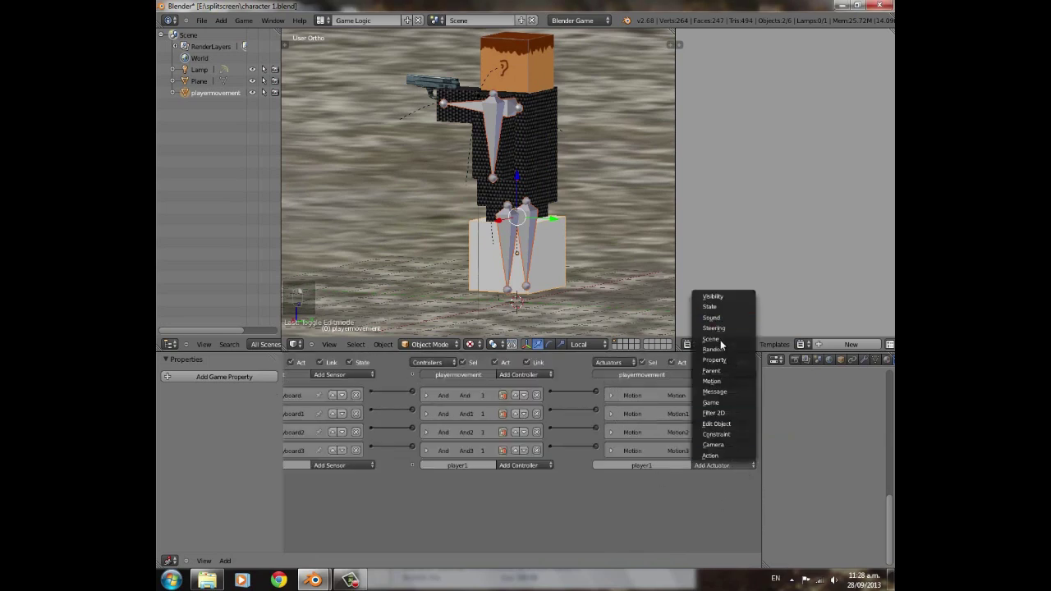
click(711, 456)
scroll(561, 403, down, 2)
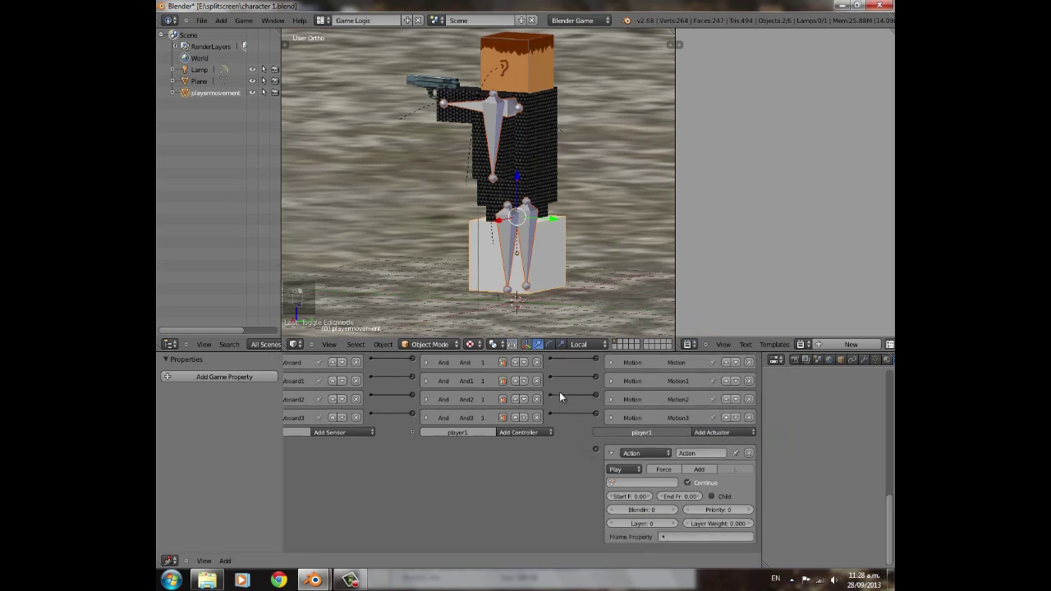
drag(549, 372, 596, 459)
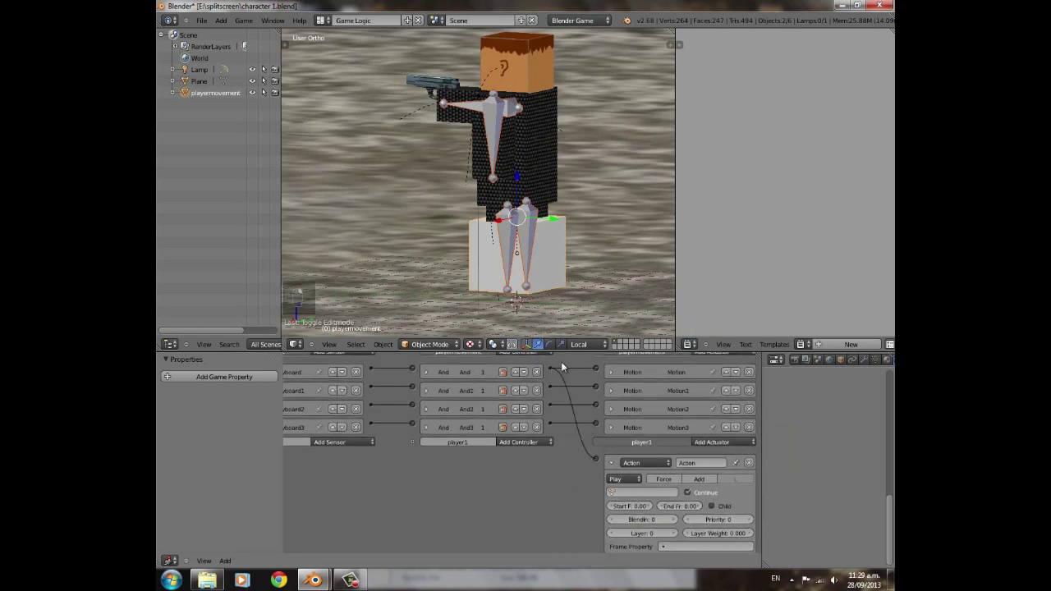
- Assign player1Action to the new Action actuator with end frame 80 and collapse it
middle_drag(327, 392, 402, 382)
middle_drag(587, 458, 530, 485)
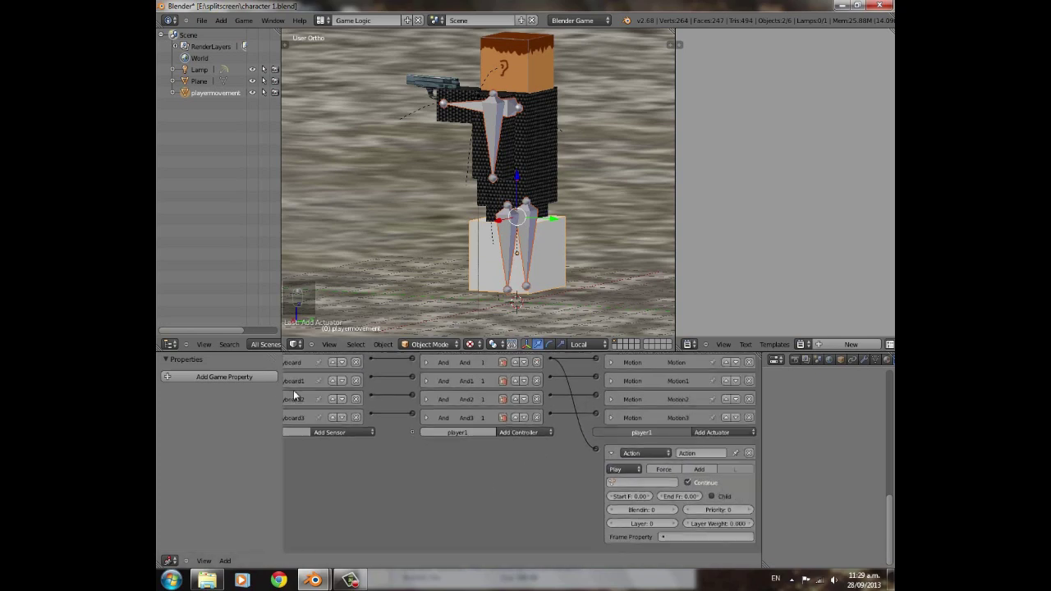
click(624, 483)
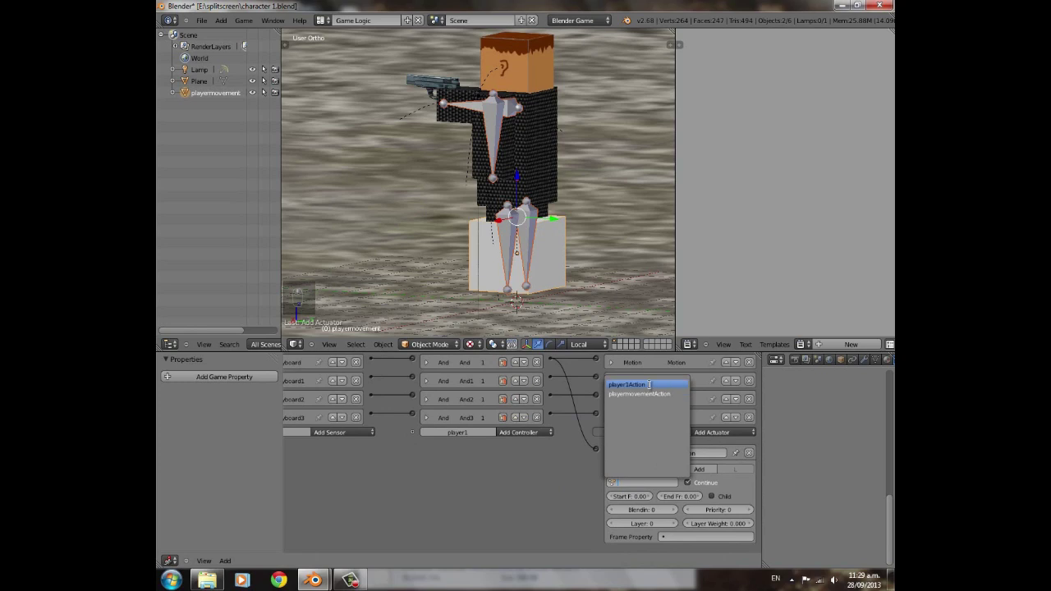
click(649, 385)
click(681, 497)
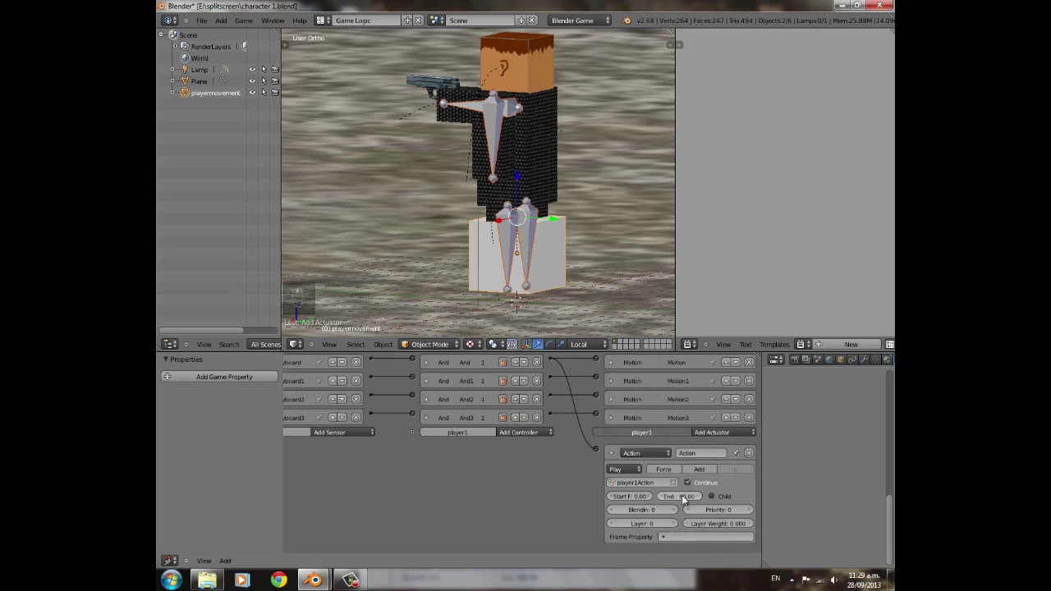
click(612, 454)
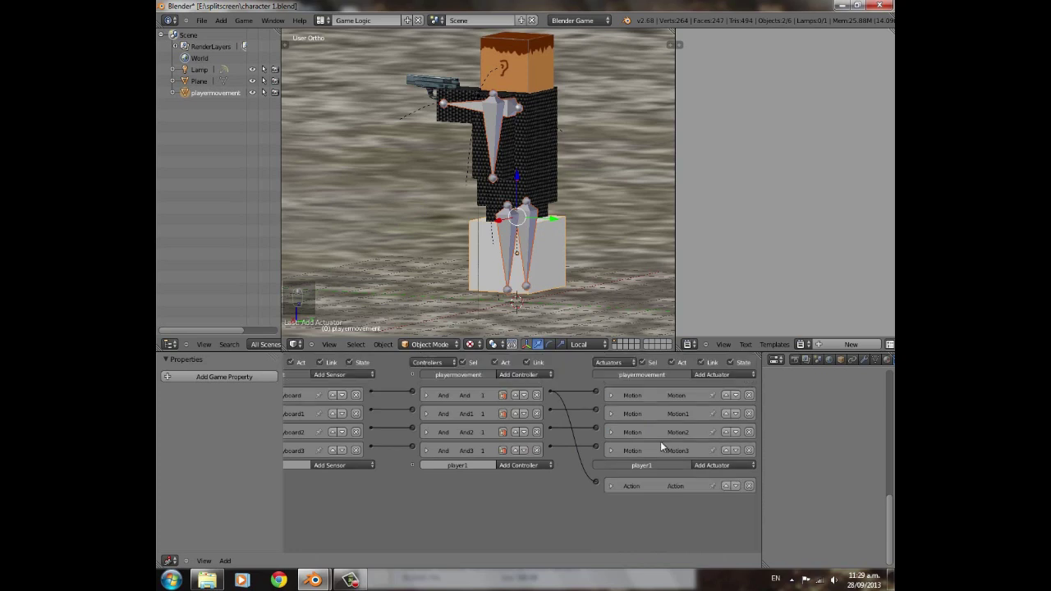
- Add a second Action actuator to player1 and link it to playermovement's And1 controller
click(711, 467)
click(713, 457)
drag(596, 499, 550, 414)
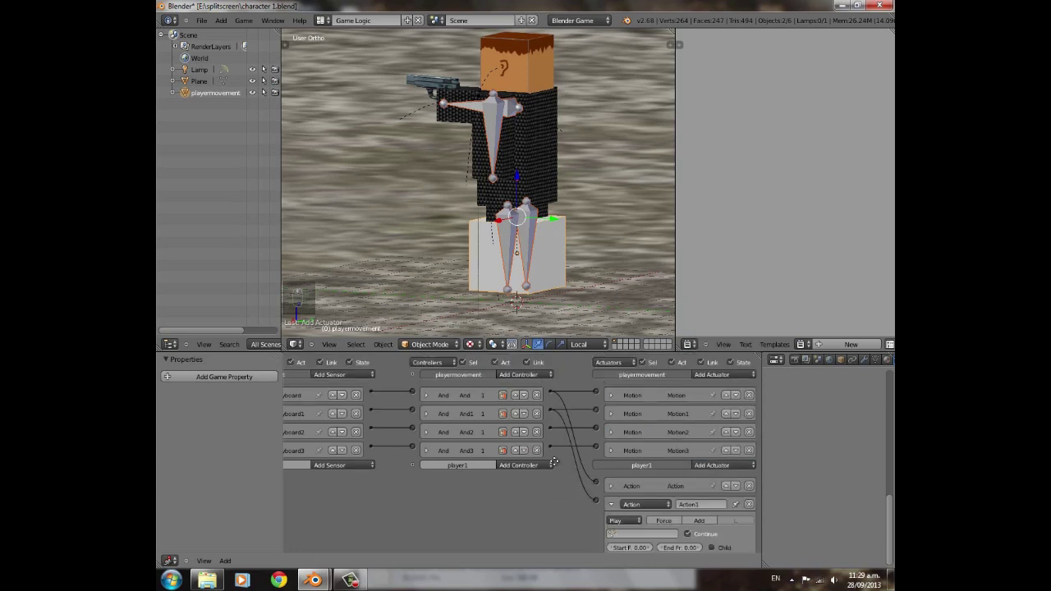
scroll(546, 409, down, 2)
- Assign player1Action to the second Action actuator with start frame 80 and collapse it
click(706, 454)
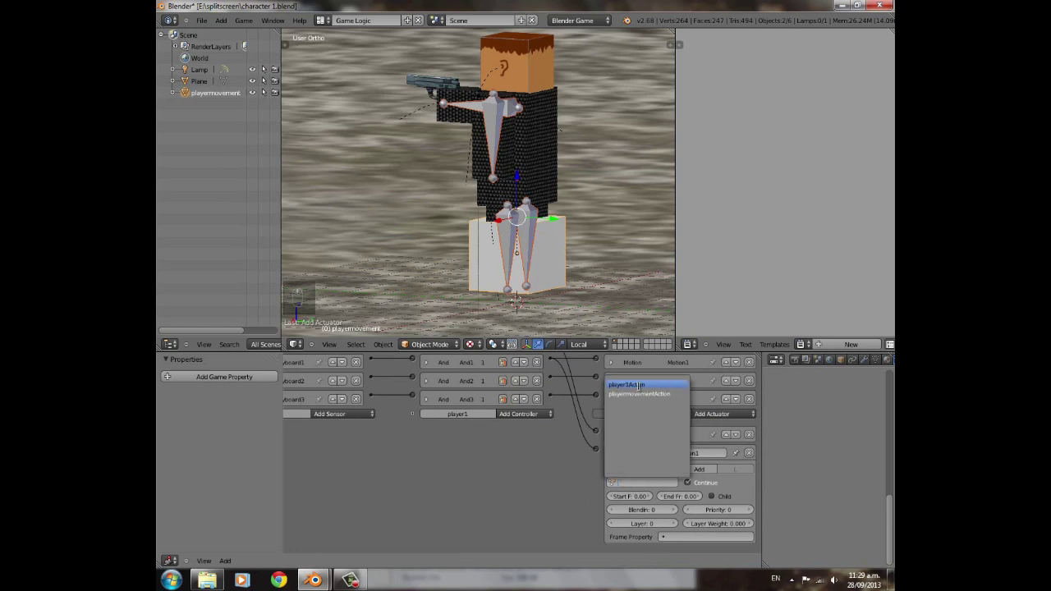
click(627, 384)
click(631, 496)
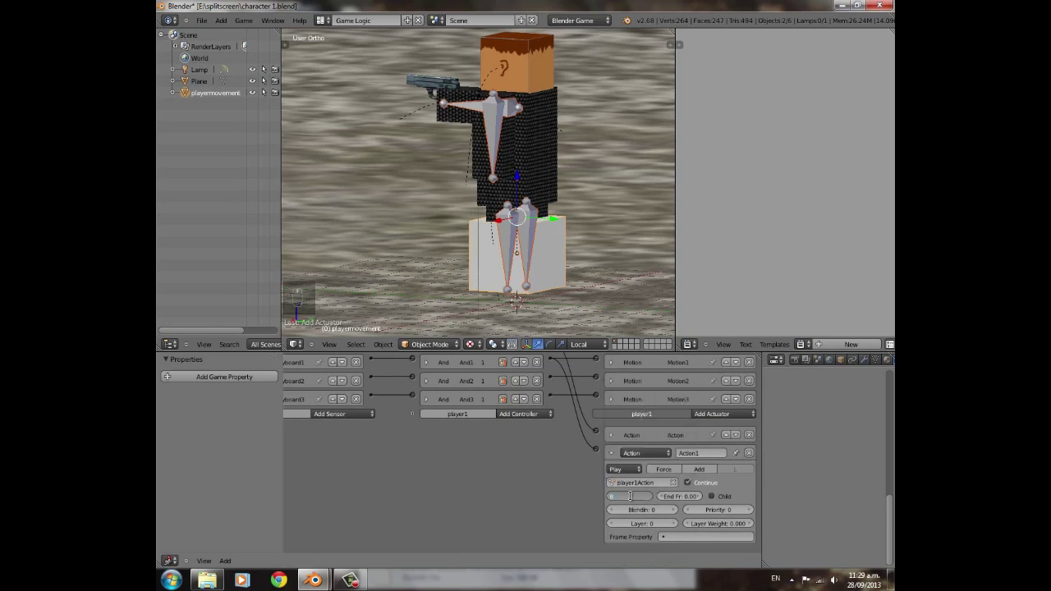
text(80)
key(Return)
click(612, 454)
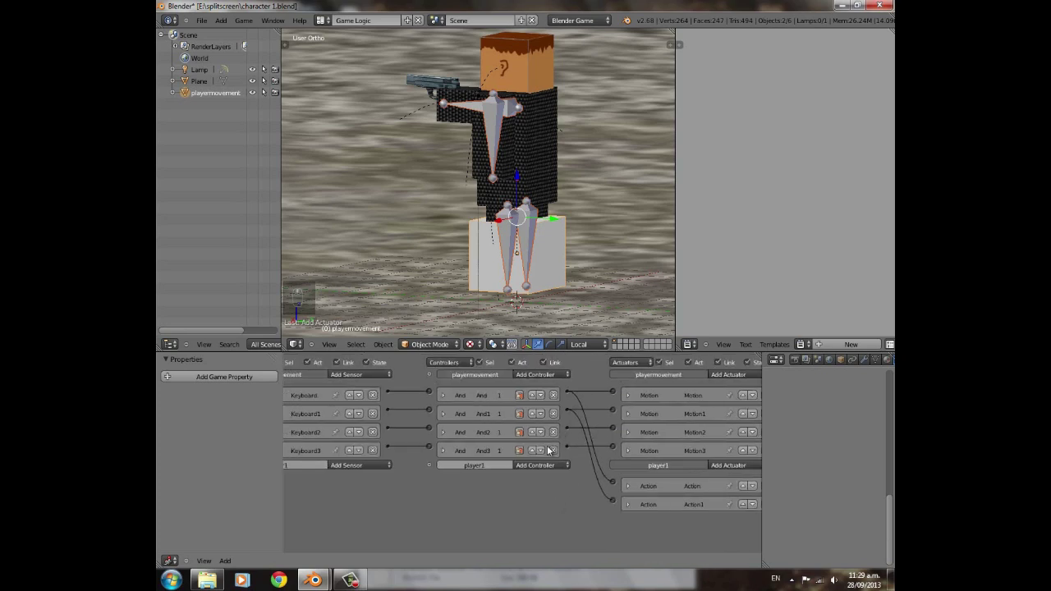
- Run the game from a side view, walk the character forward and backward to test its leg animation, and exit
key(alt+a)
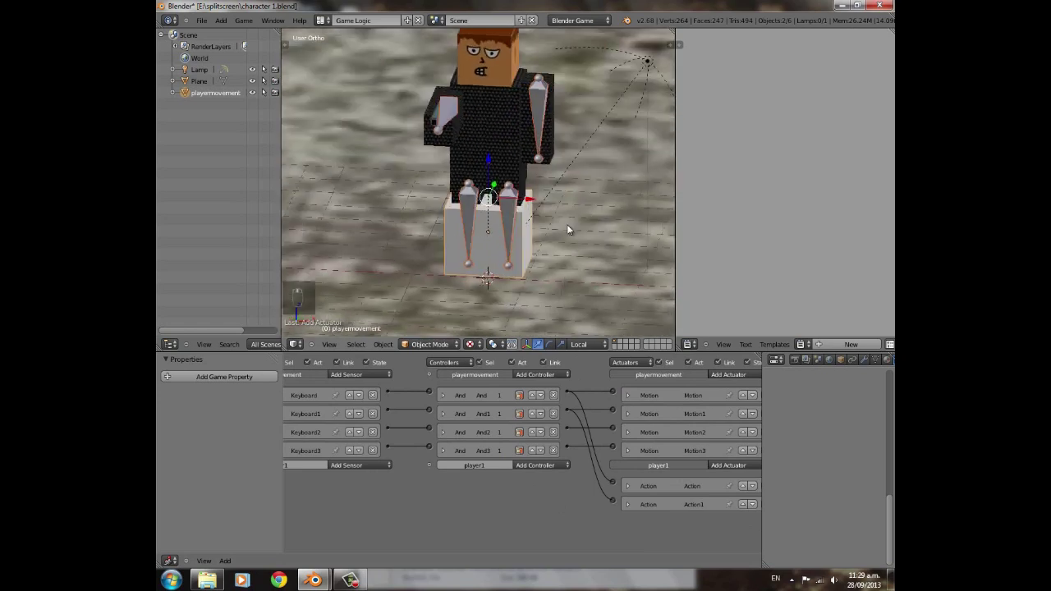
middle_drag(377, 216, 440, 217)
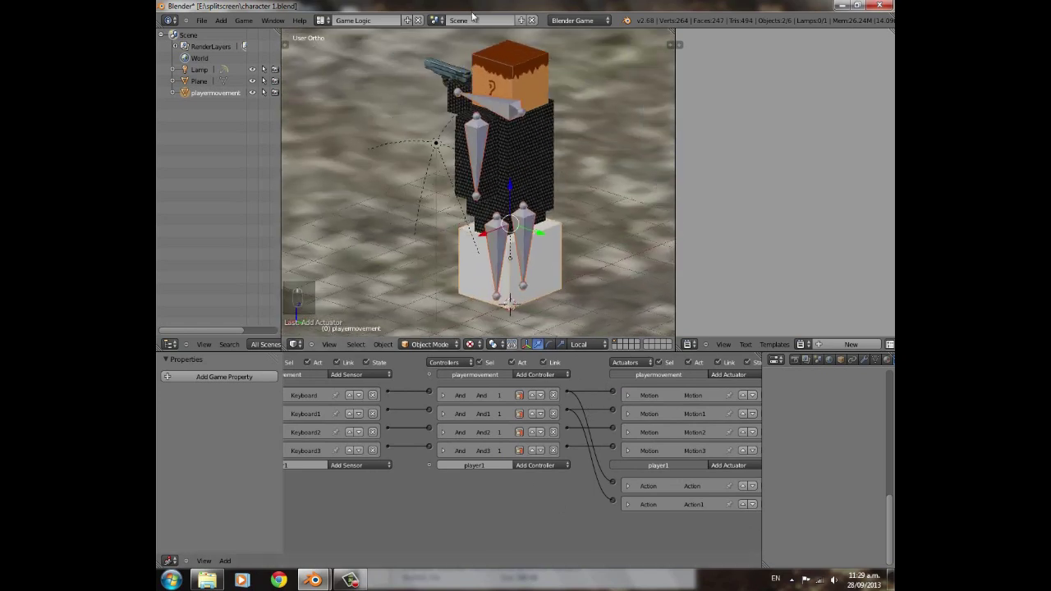
key(KP_0)
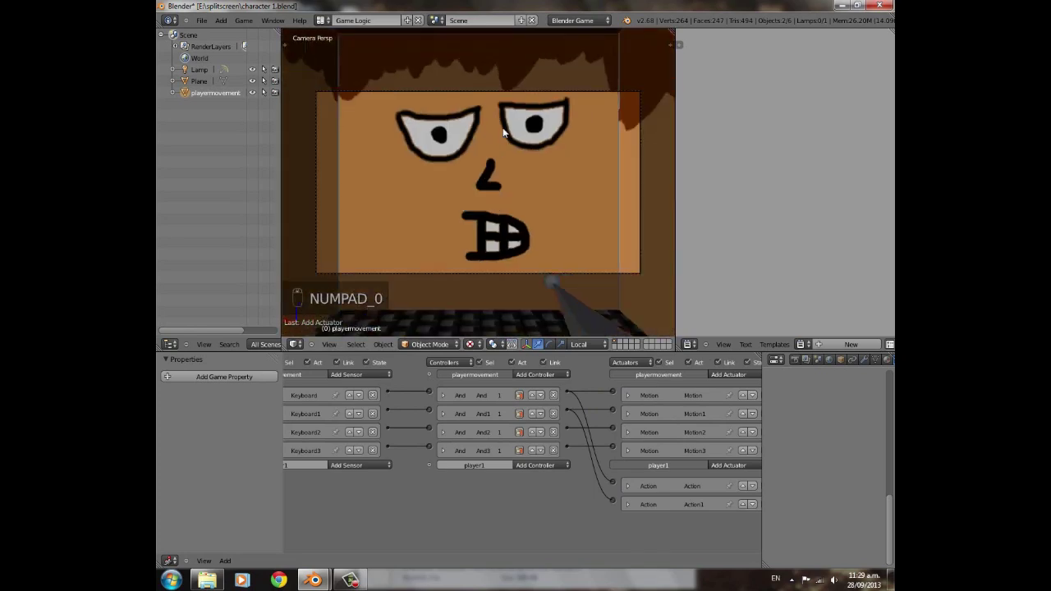
key(KP_0)
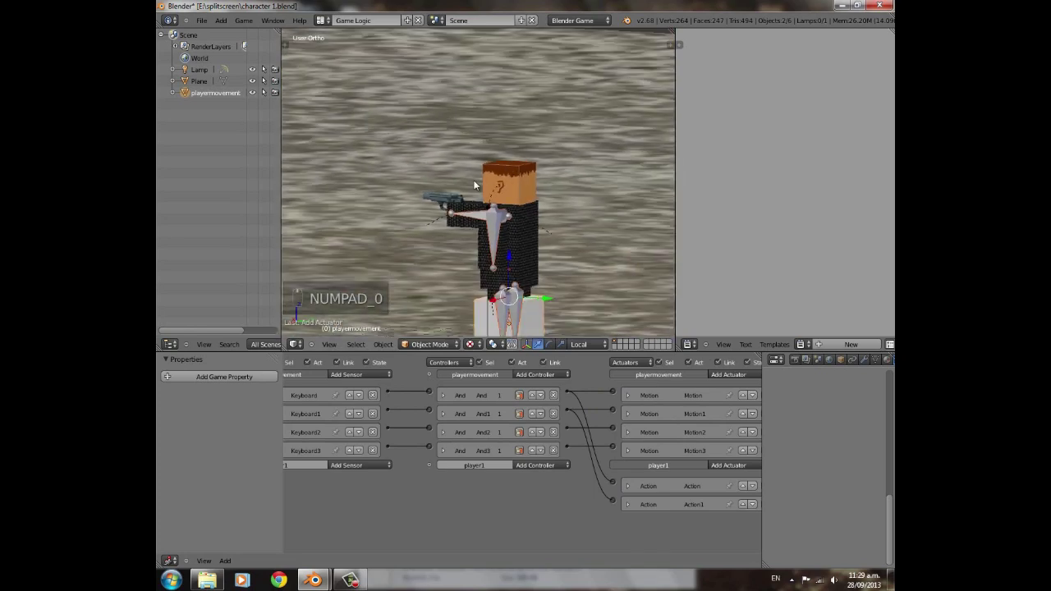
key(p)
key(Left)
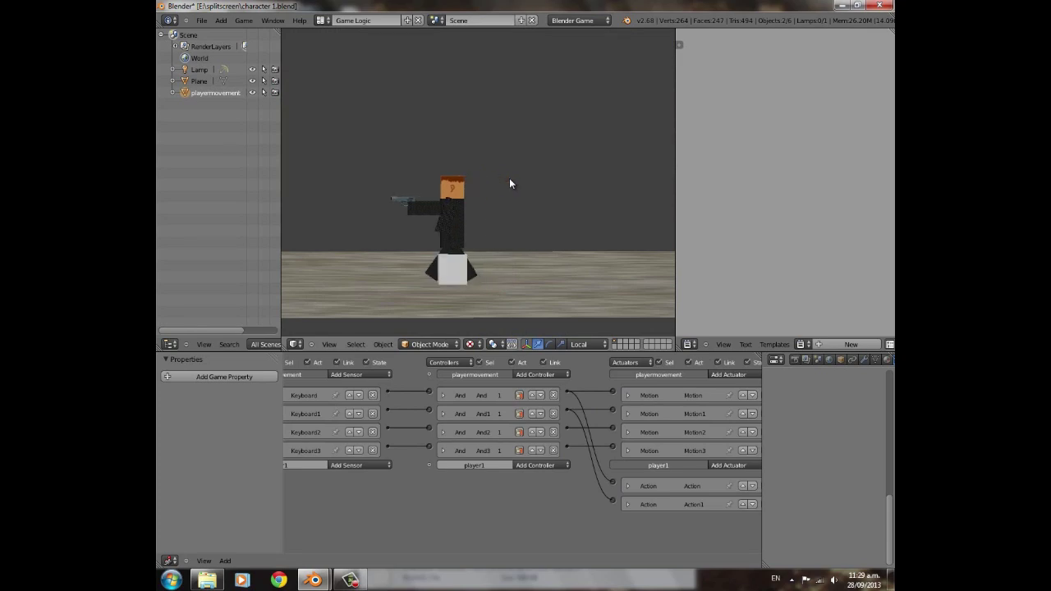
key(s)
key(w)
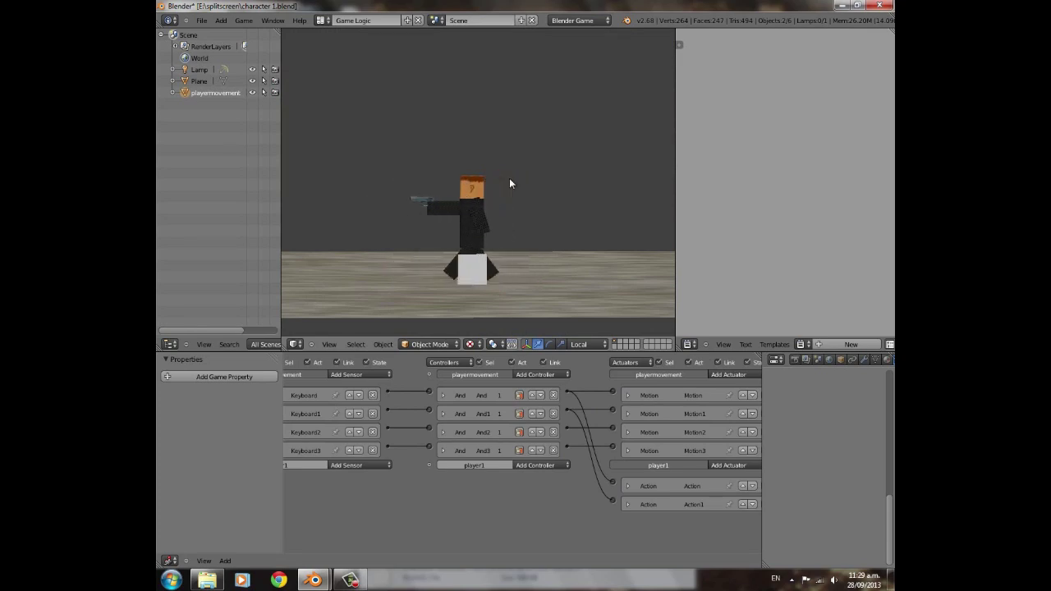
key(w)
key(w)
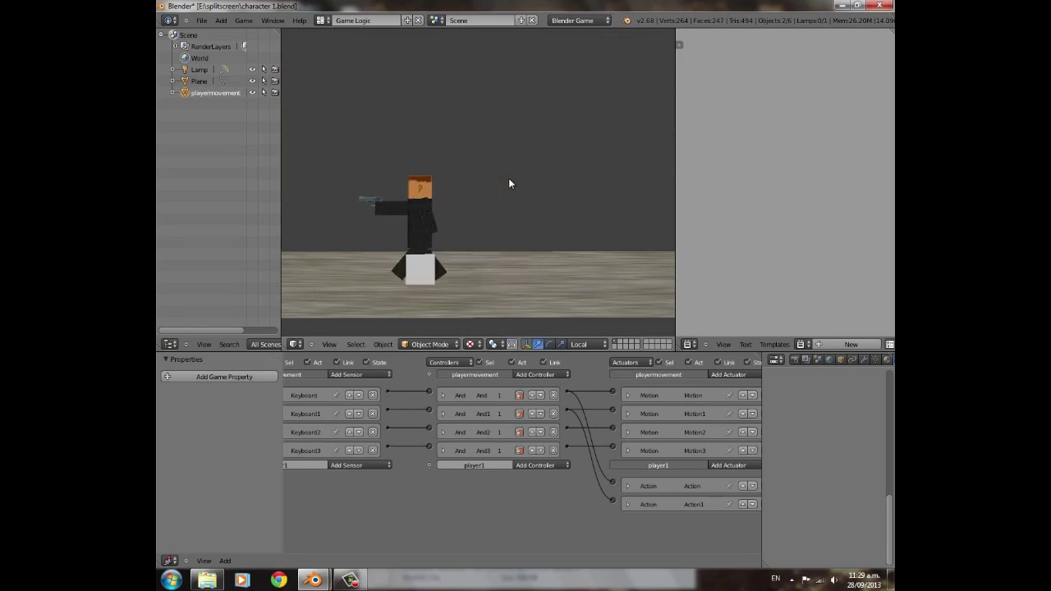
key(Escape)
- Set the first Action actuator's play mode to Loop End
click(628, 485)
scroll(568, 501, down, 1)
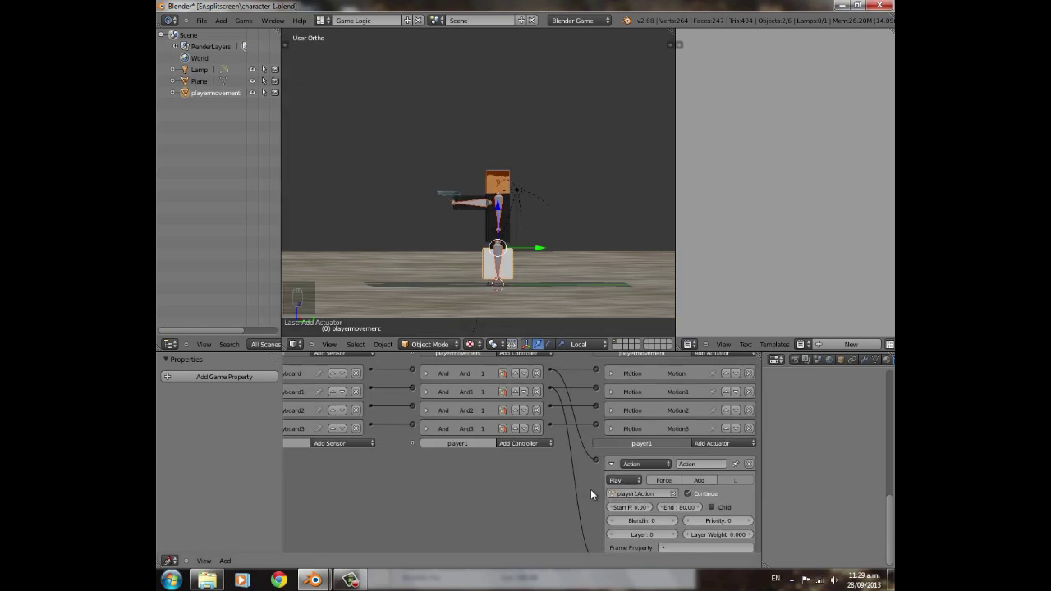
click(634, 483)
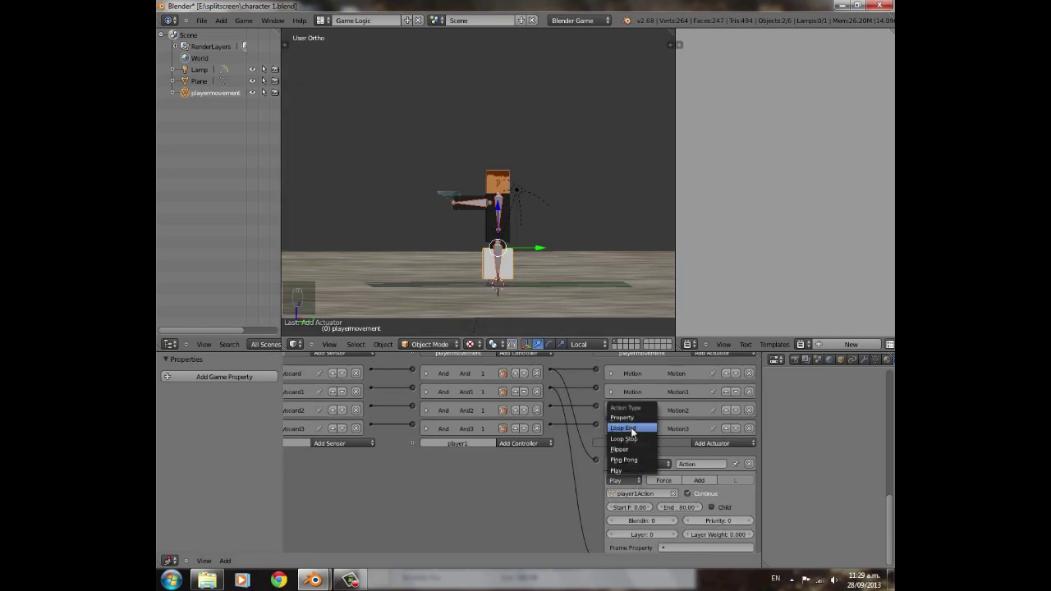
click(632, 431)
- Run the game, walk the character forward to test the looping walk animation, and exit
key(p)
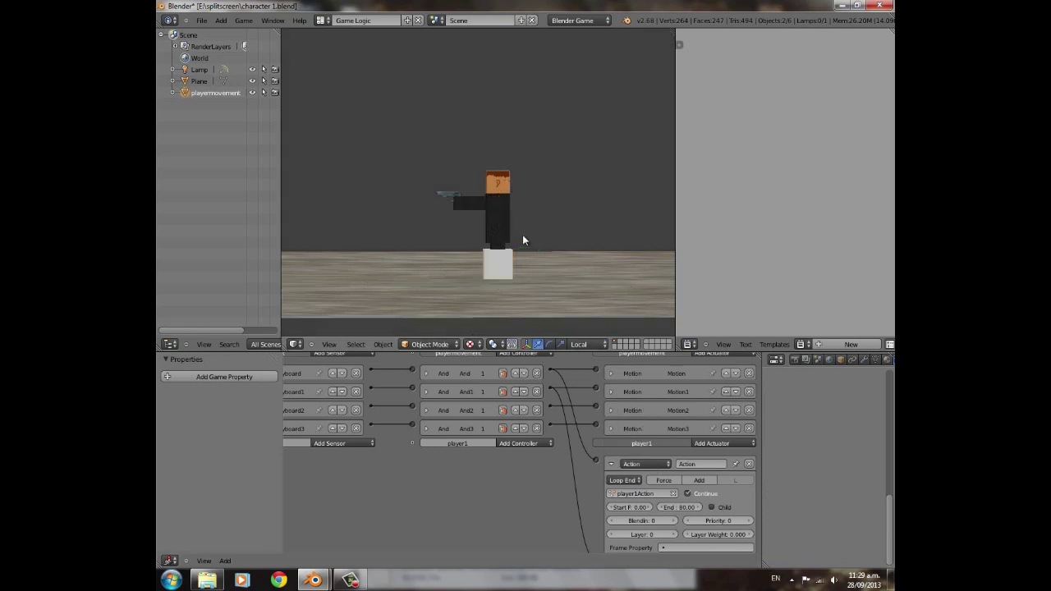
key(w)
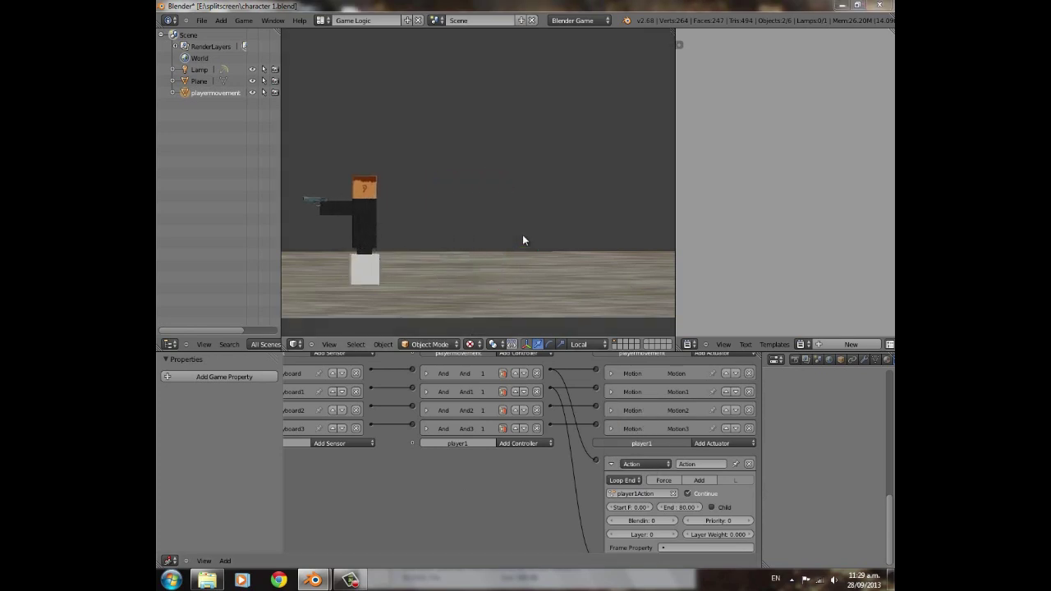
key(w)
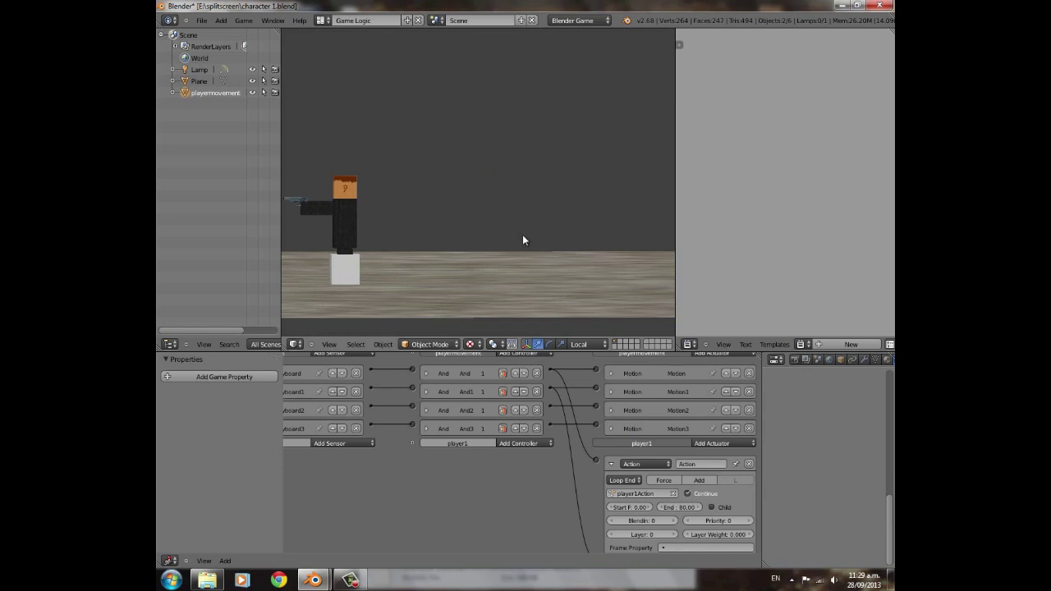
key(Escape)
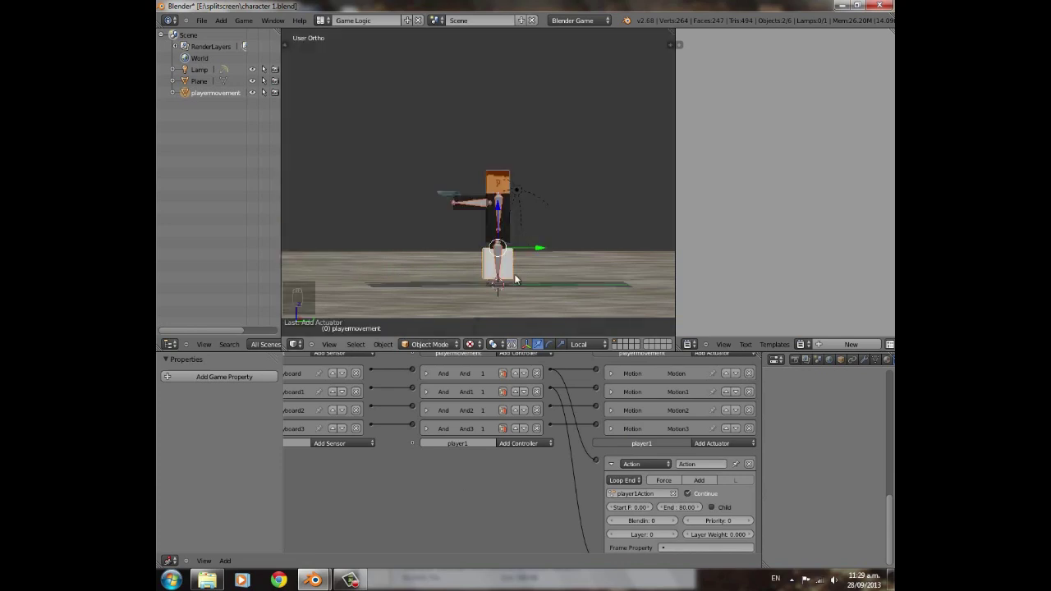
- Select only the playermovement cube and make it invisible in its physics settings
right_click(498, 267)
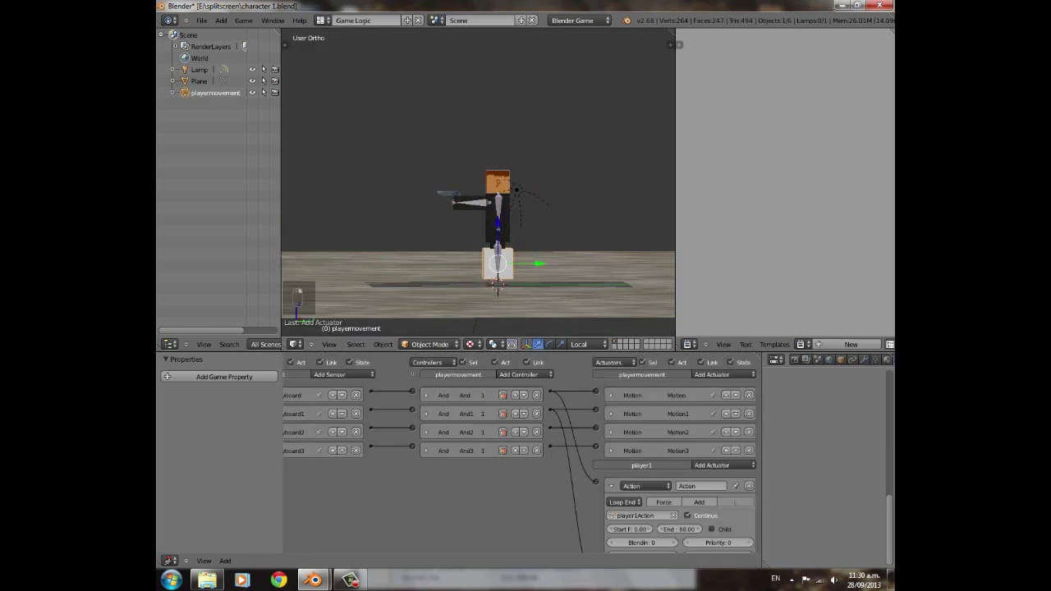
click(876, 360)
scroll(824, 403, up, 1)
click(800, 463)
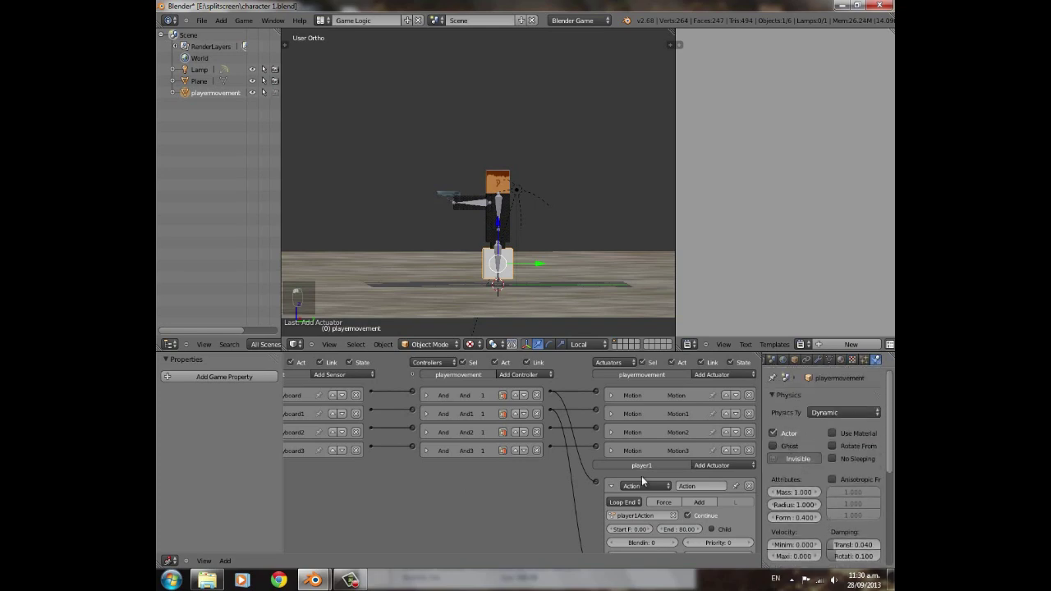
- Run the game from an elevated view, walk the character forward with the cube hidden, and exit
scroll(508, 256, down, 3)
scroll(496, 233, up, 1)
middle_drag(492, 240, 522, 246)
key(p)
key(w)
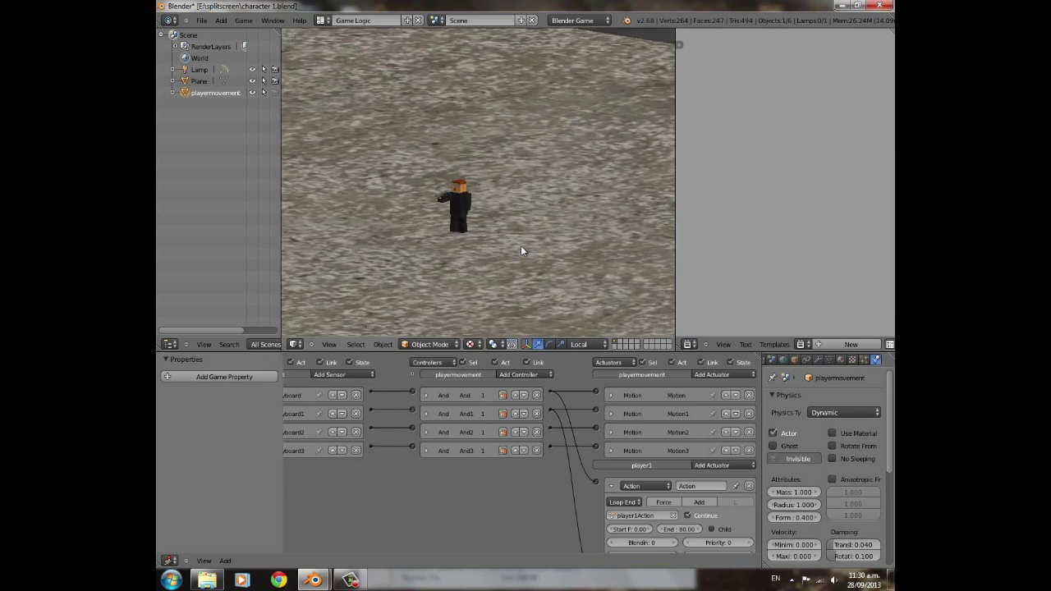
key(w)
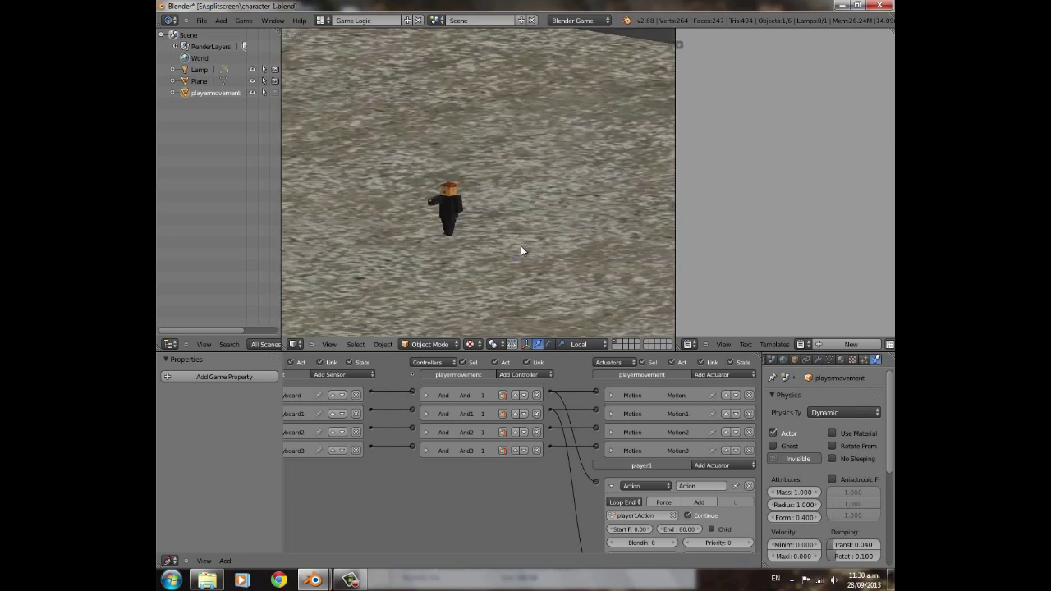
key(w)
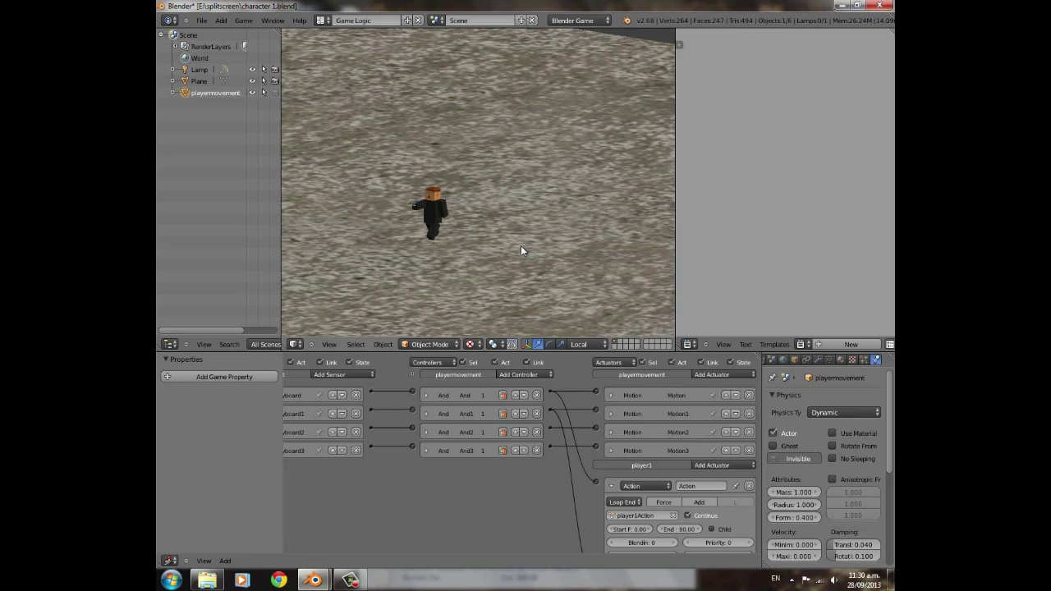
key(w)
key(w)
key(Escape)
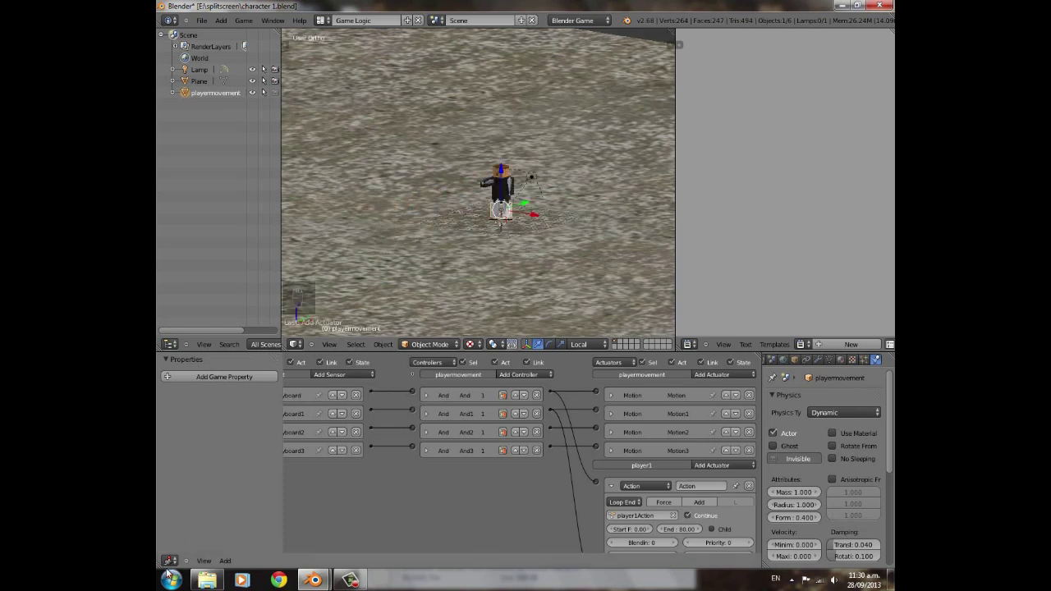
drag(159, 546, 157, 503)
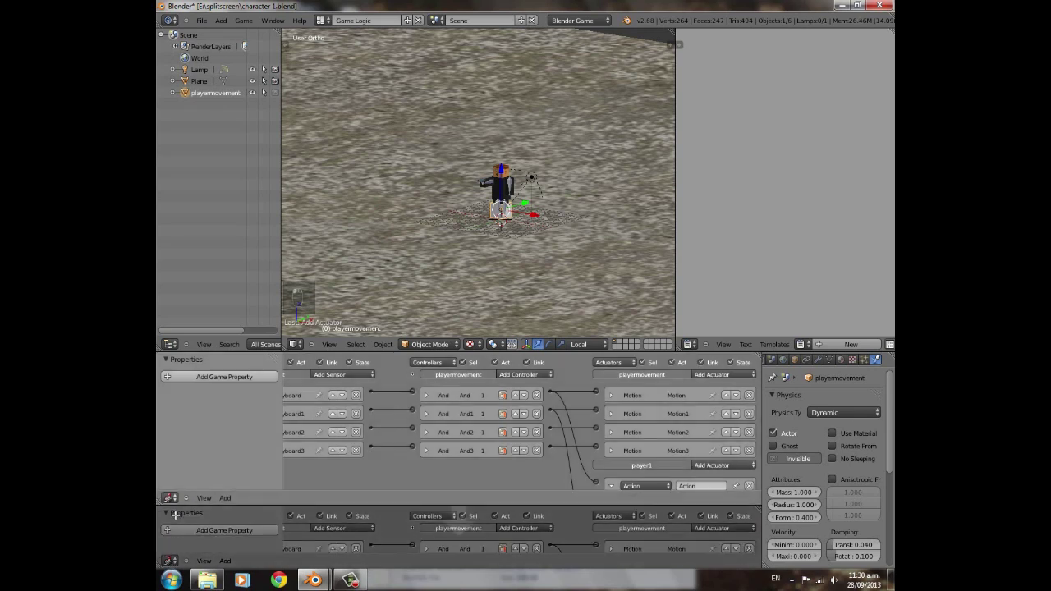
drag(175, 516, 176, 518)
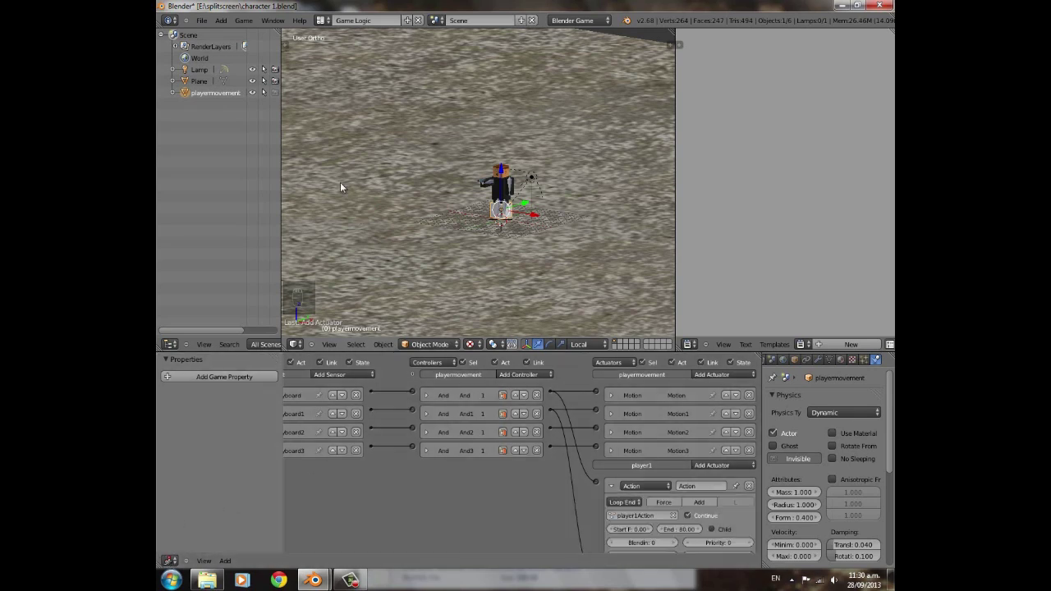
scroll(339, 247, up, 6)
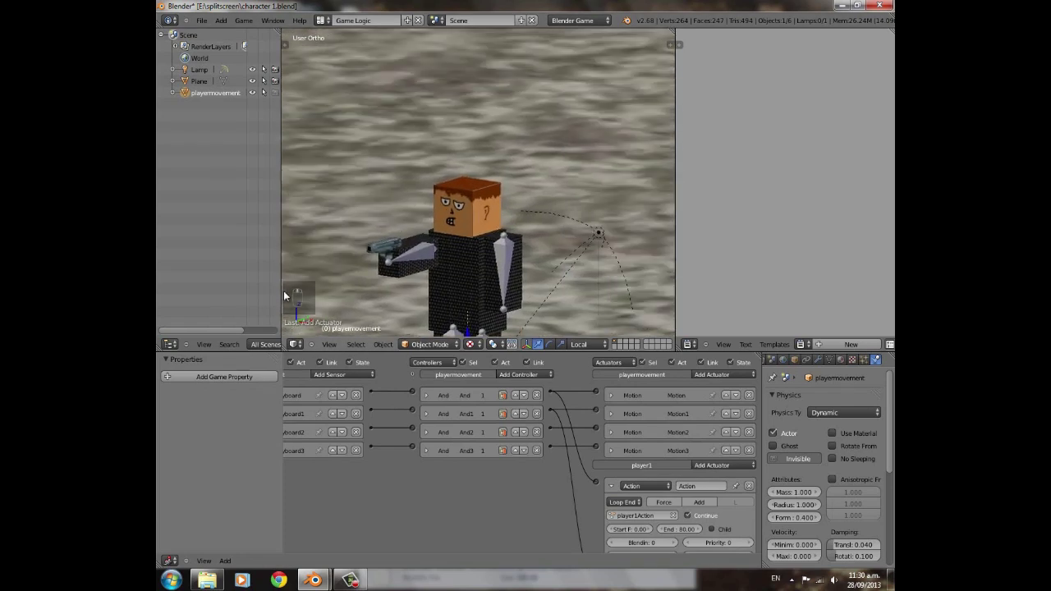
- Split the Logic Editor area horizontally, turn the lower part into a Timeline, and go to frame 0
drag(159, 563, 164, 531)
click(170, 561)
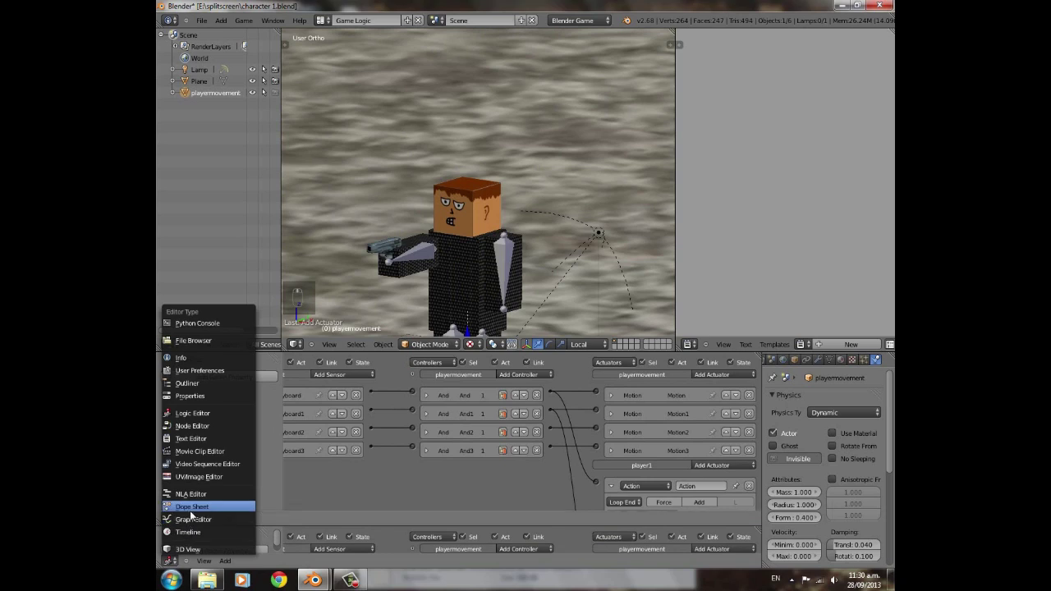
click(189, 532)
mouse_move(171, 535)
mouse_down()
mouse_move(218, 537)
mouse_move(165, 538)
mouse_up()
- Select the player1 armature, show its curves in a Graph Editor replacing the Text Editor, and go to frame 20
right_click(513, 261)
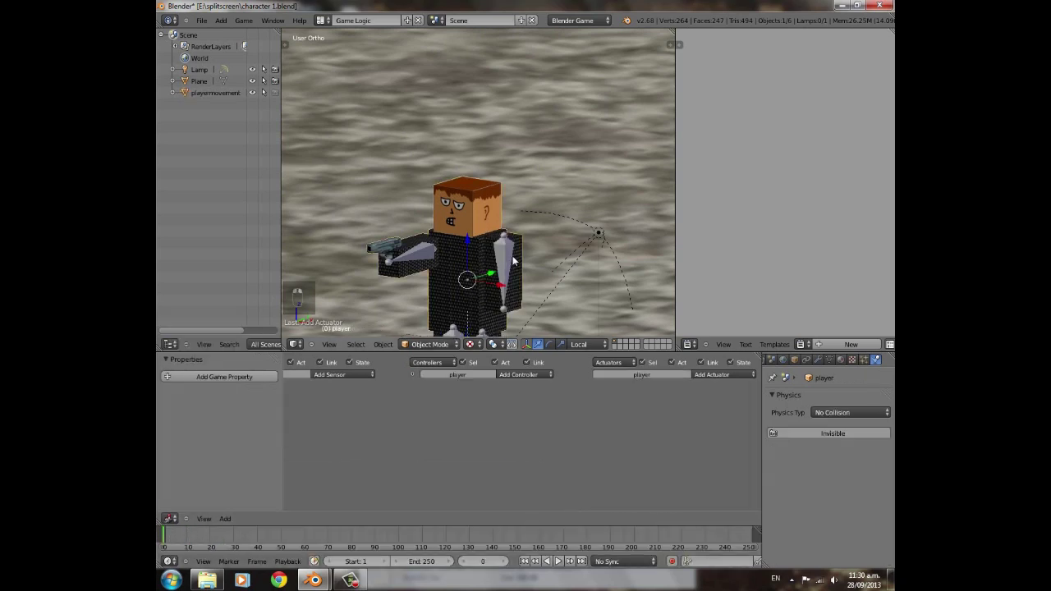
right_click(511, 260)
click(689, 344)
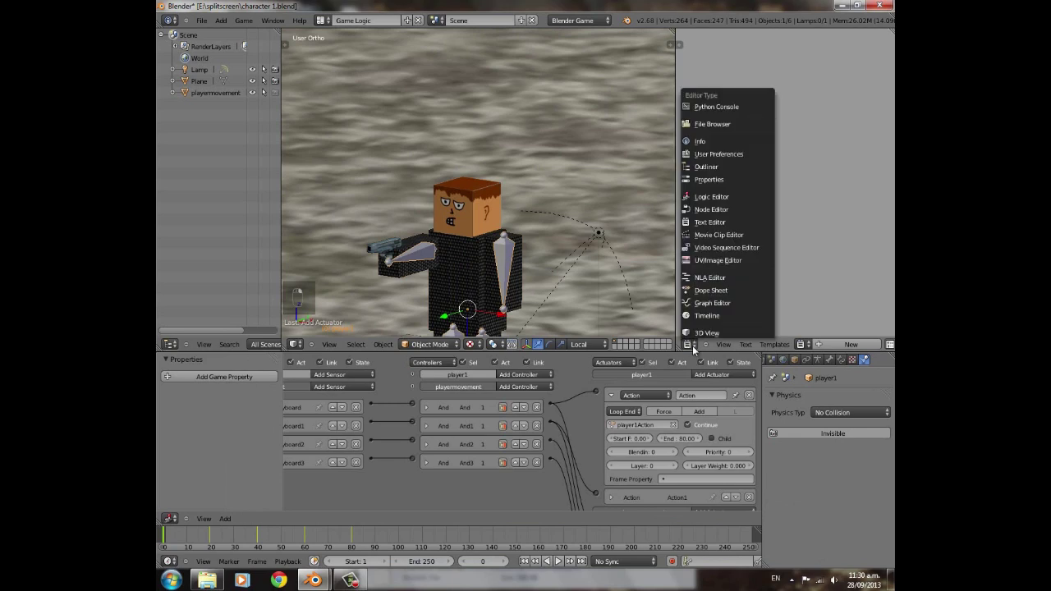
click(697, 303)
key(Home)
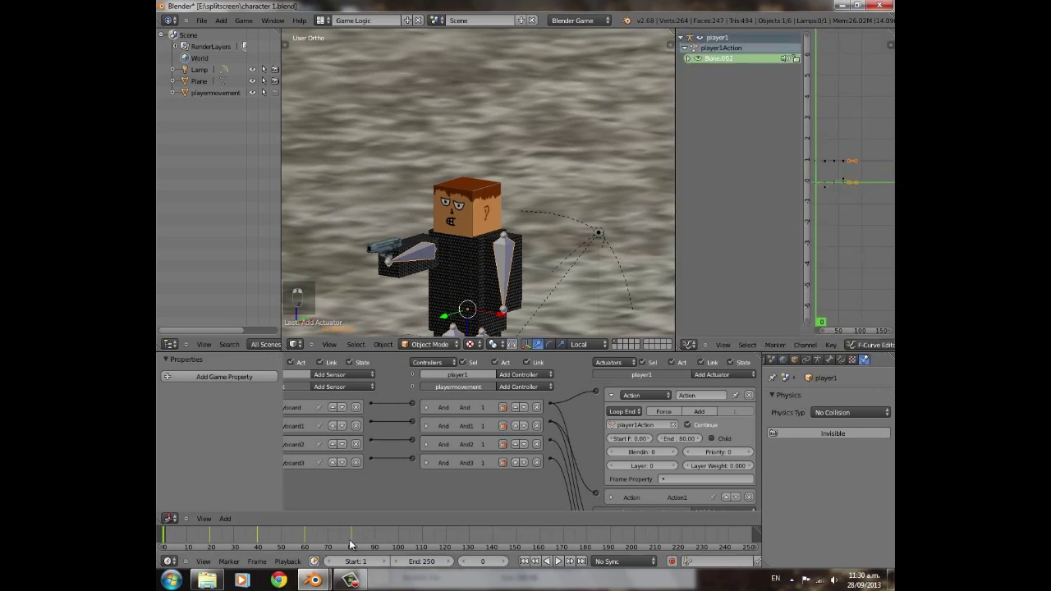
click(352, 539)
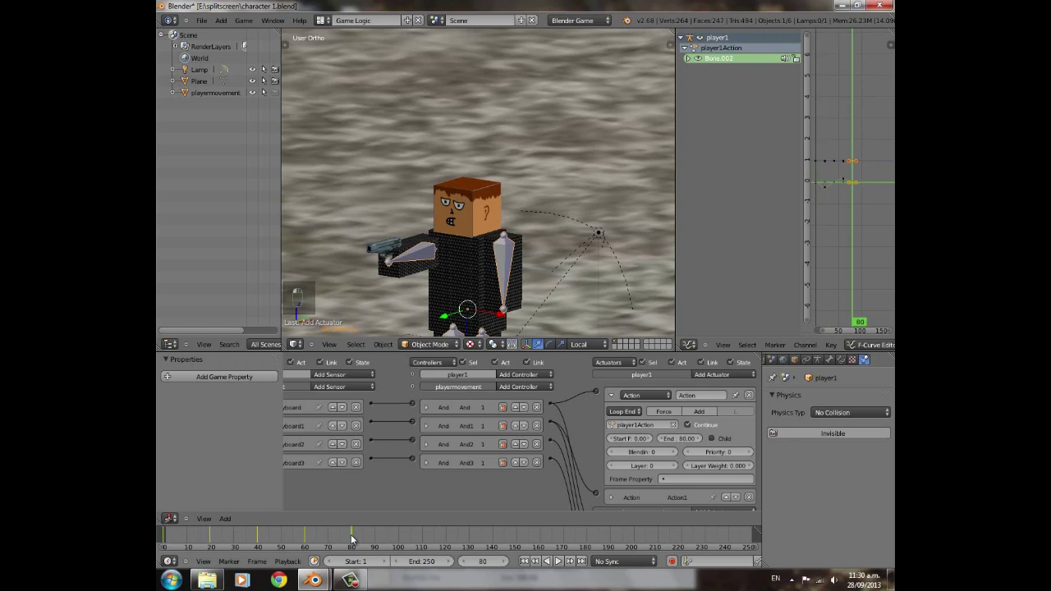
click(209, 531)
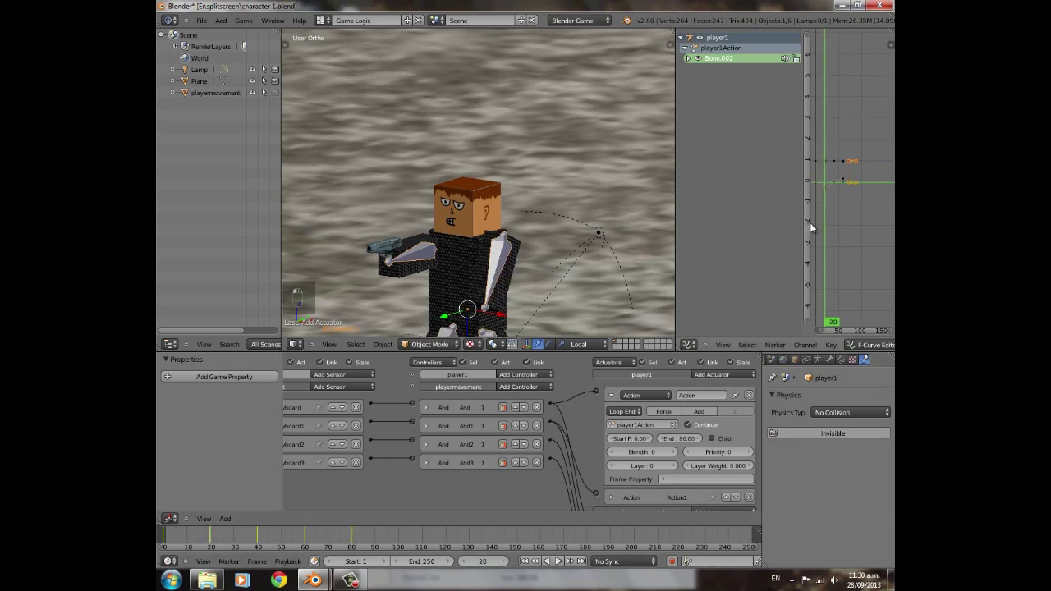
- Try to shift the displayed bone's frame 20 keyframes earlier in the Graph Editor, and undo the move
key(a)
key(ctrl+k)
key(g)
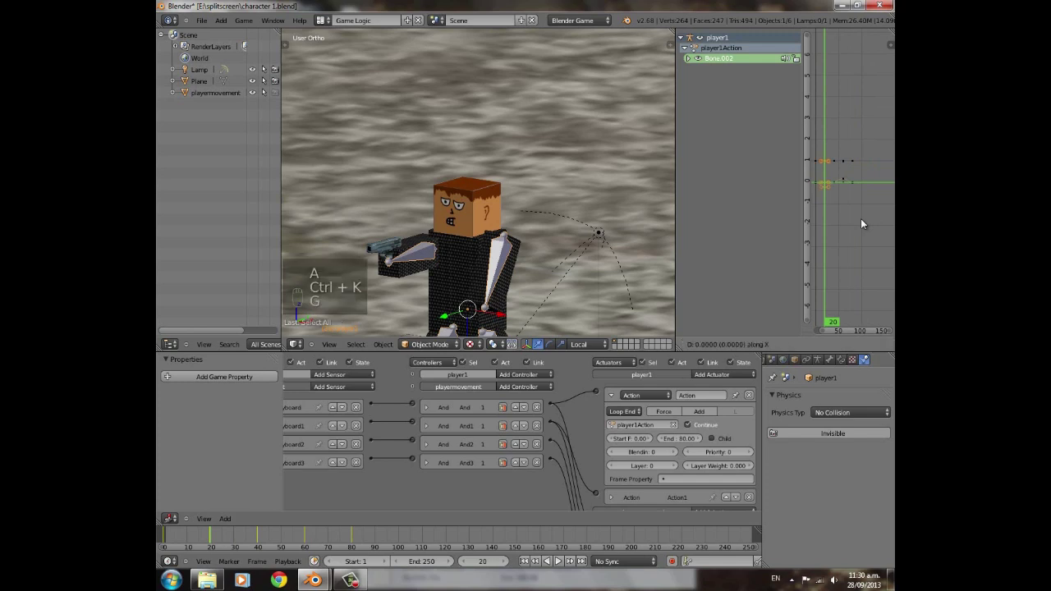
key(0)
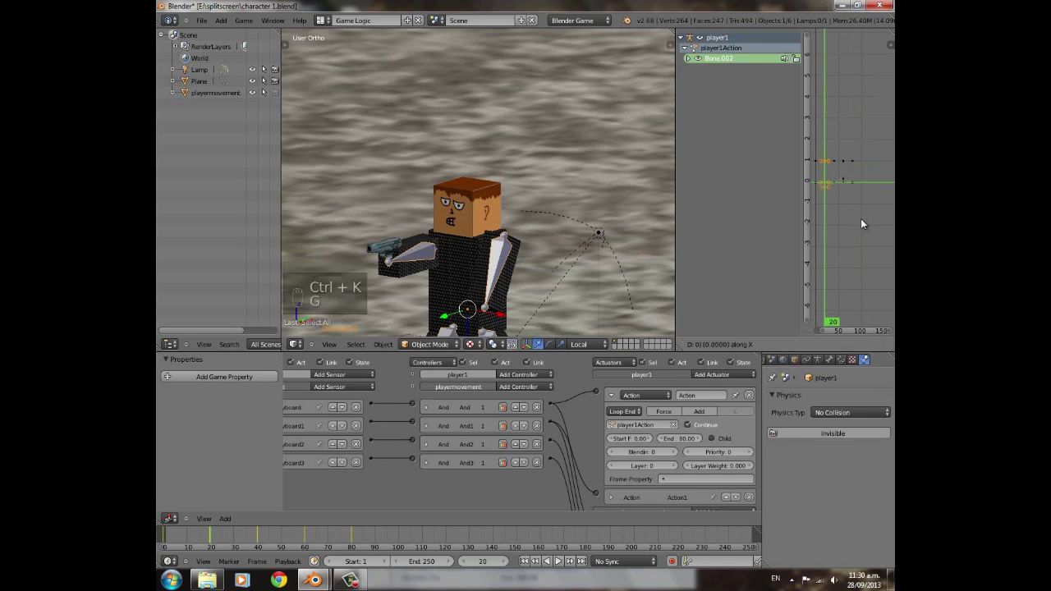
key(Return)
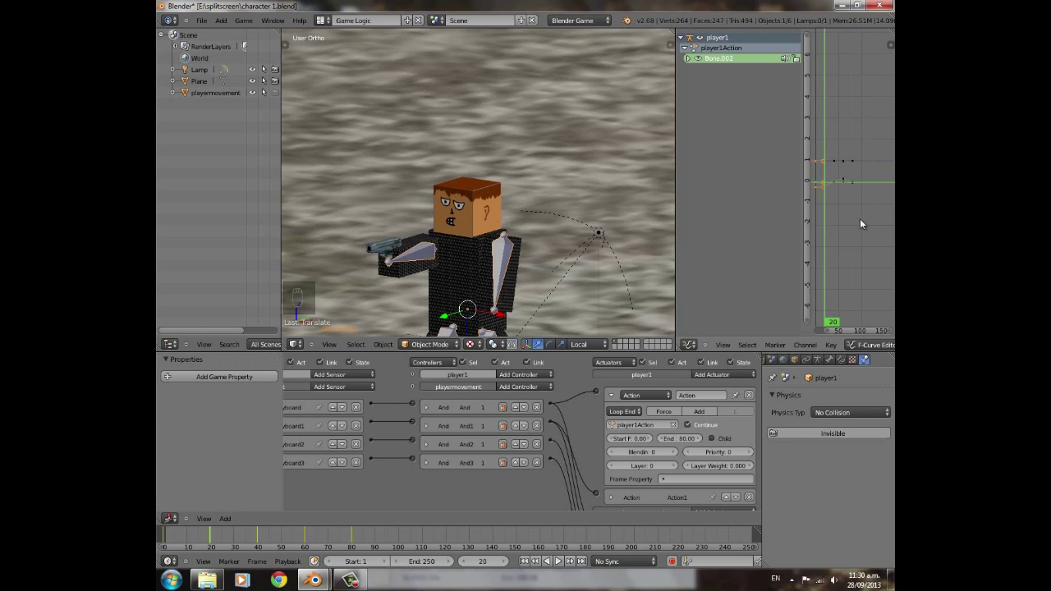
key(ctrl+z)
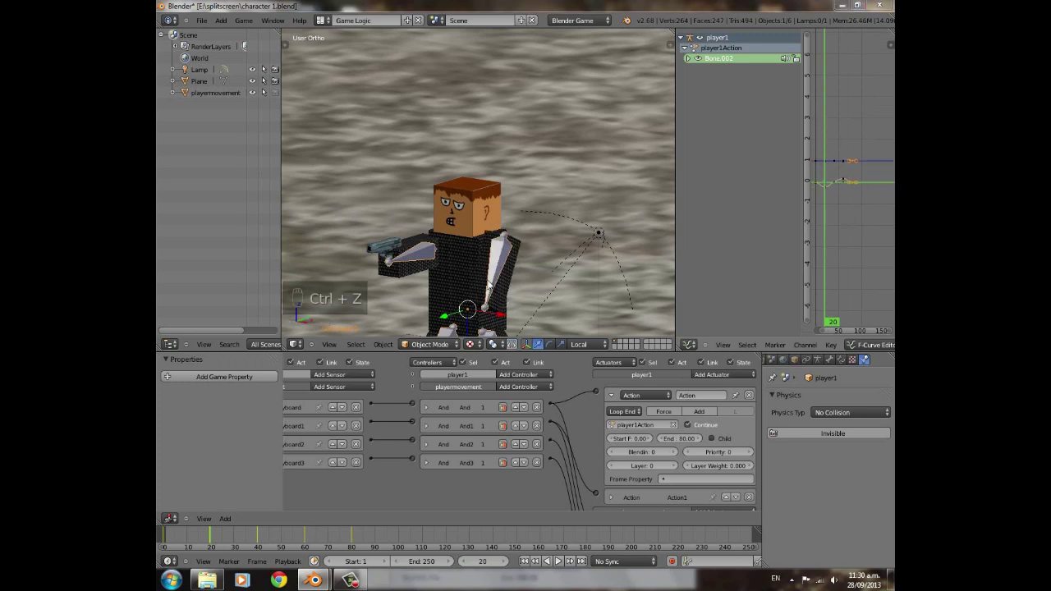
- Select all bones of the armature in Pose Mode and move their frame 20 keyframes by -10 along X
click(429, 344)
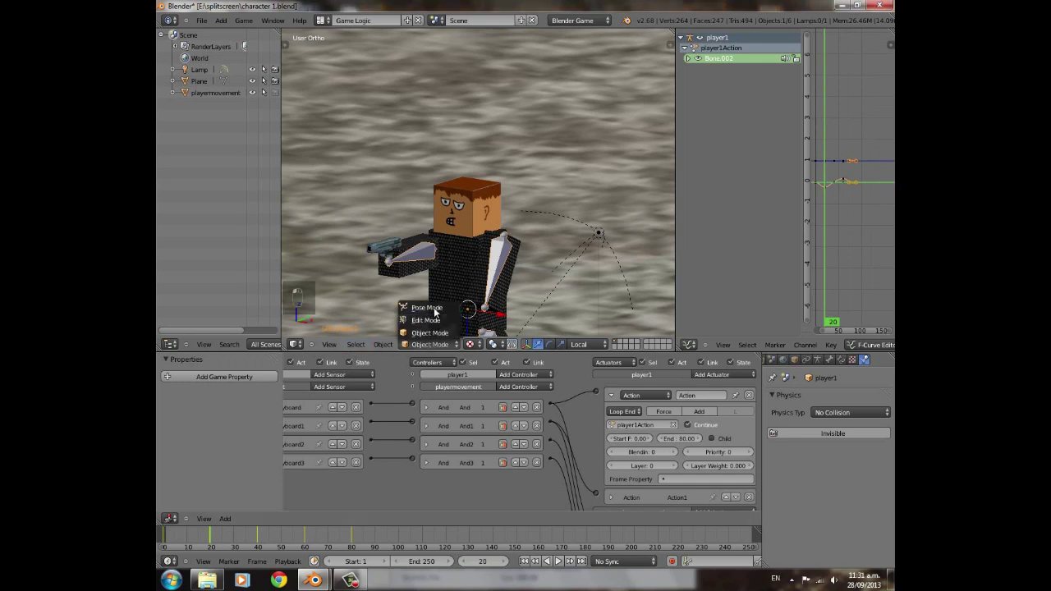
click(426, 307)
key(a)
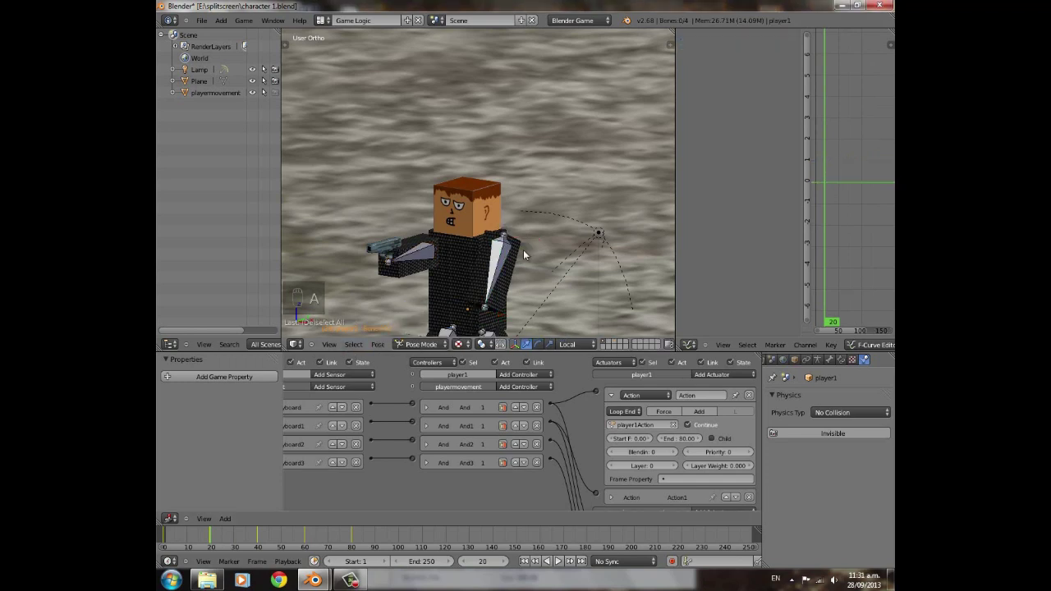
key(a)
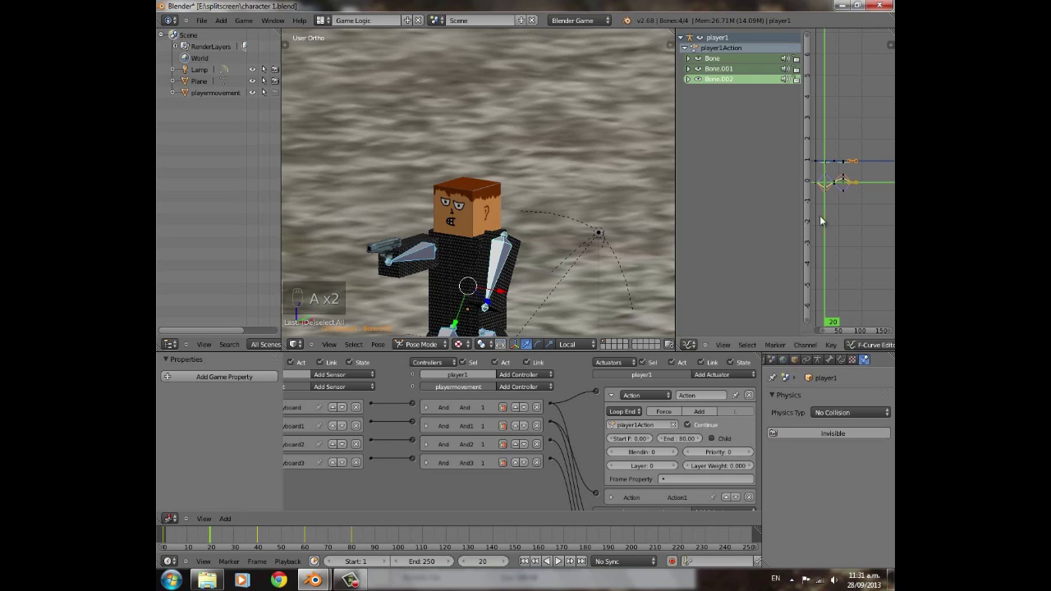
key(a)
key(ctrl+k)
text(gx-10)
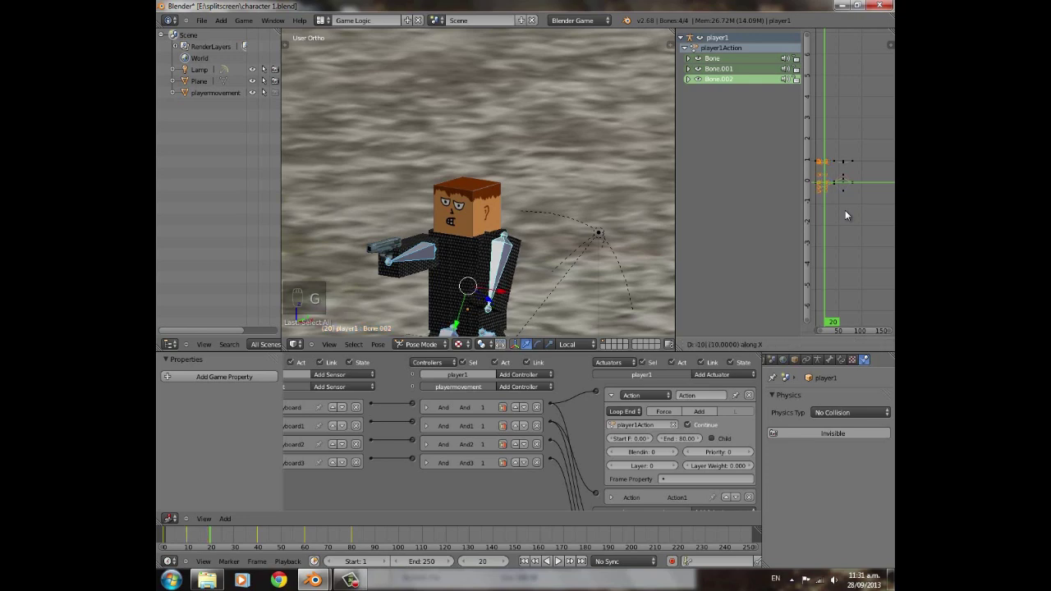
key(Return)
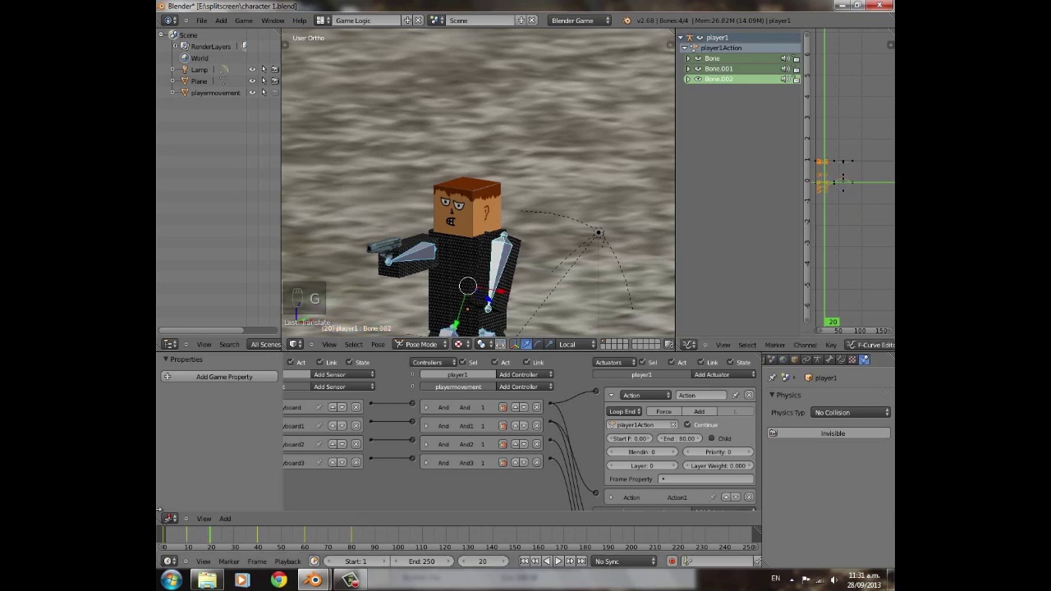
- Widen the Graph Editor's curve display and move all the bones' frame 40 keyframes by -20 along X
drag(205, 534, 257, 542)
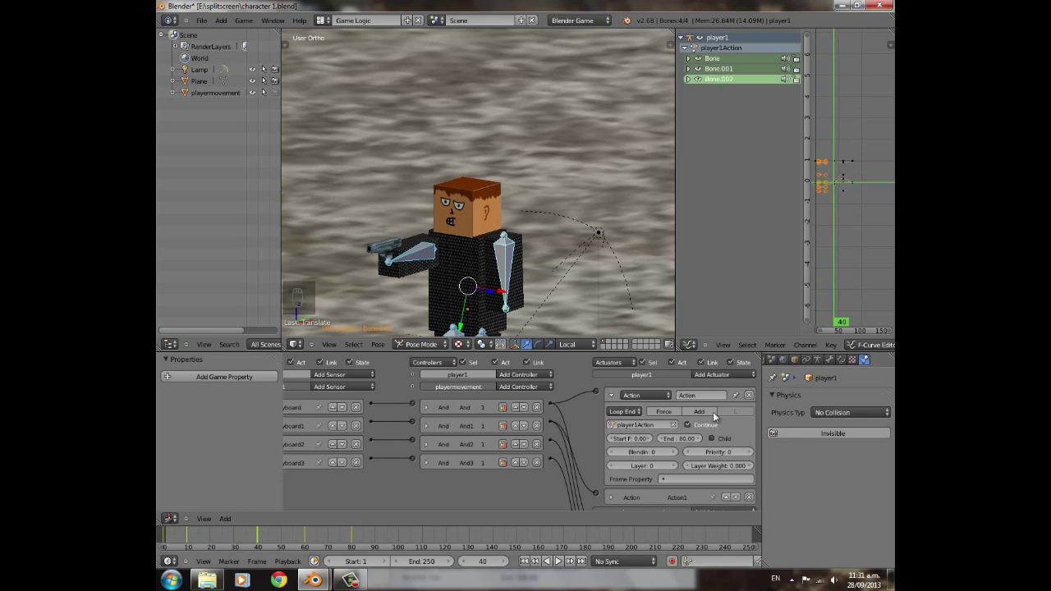
key(a)
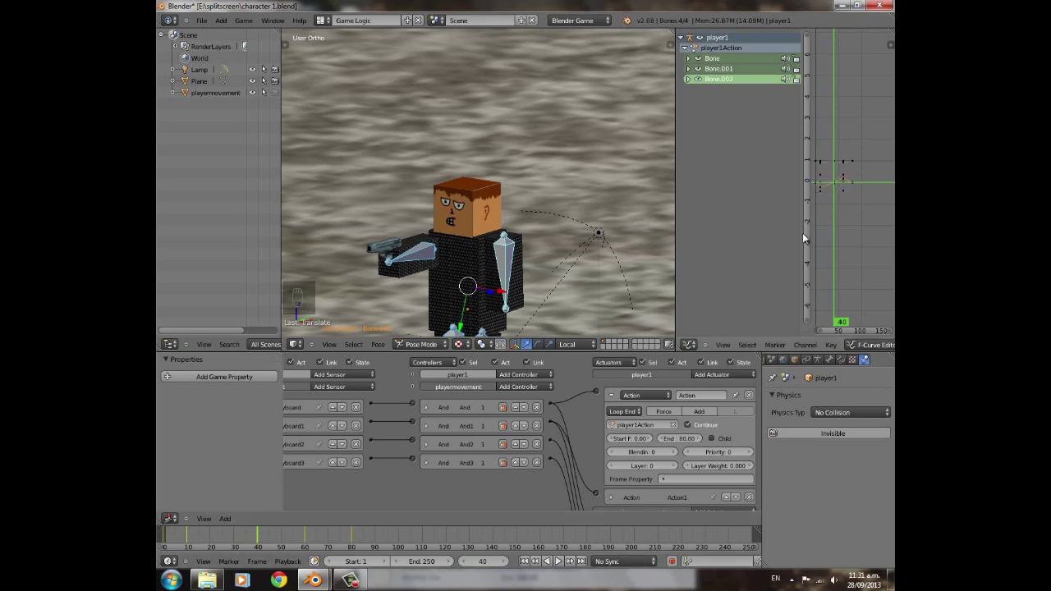
drag(798, 234, 697, 242)
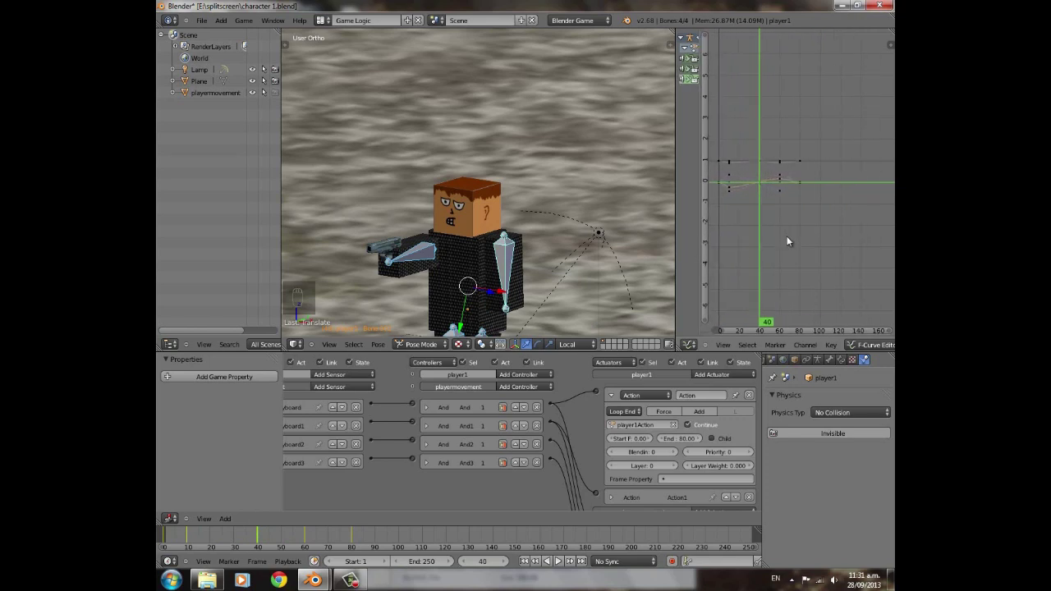
key(ctrl+v)
text(g)
text(0)
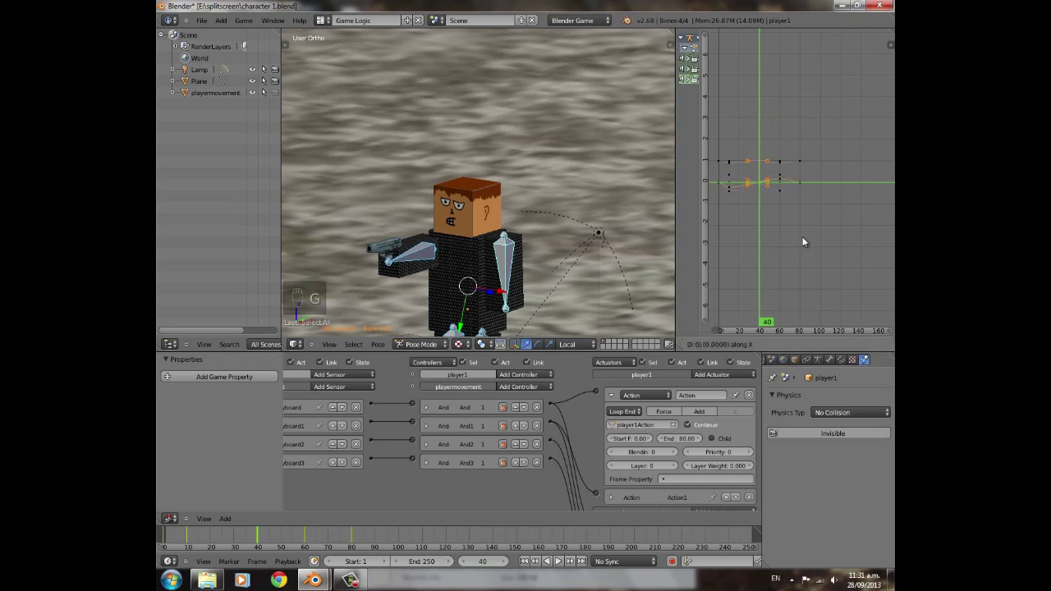
text(20)
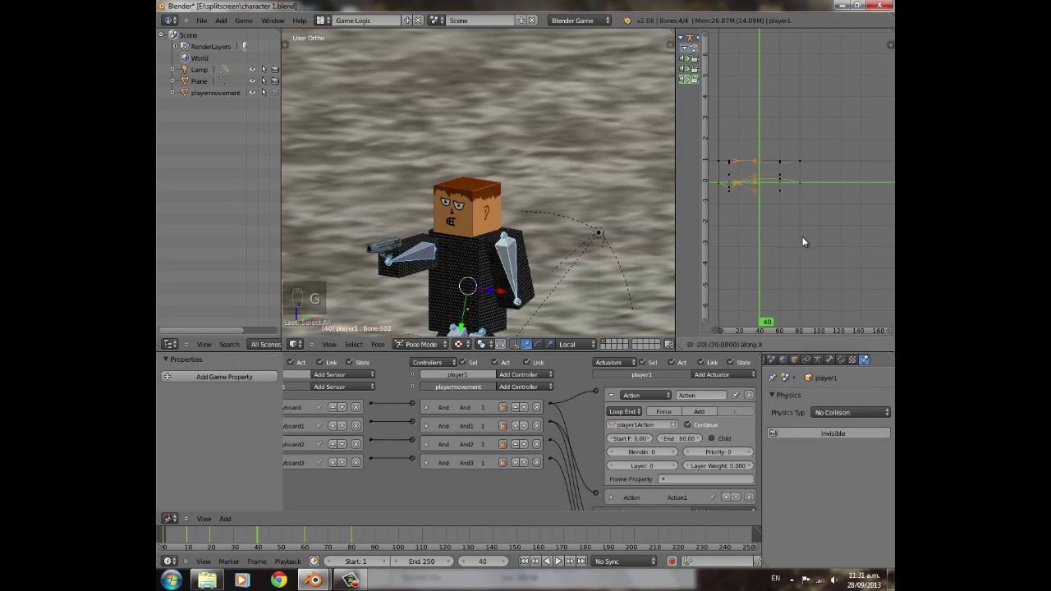
key(Return)
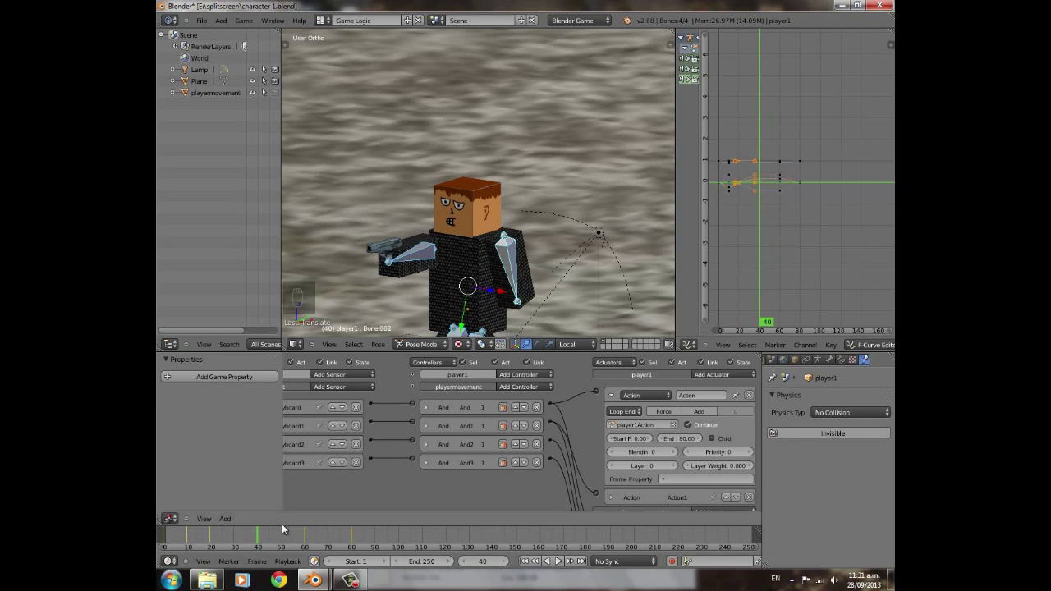
- Select the bones' keyframes at frame 60 and move them back to frame 30
click(307, 537)
click(305, 537)
click(352, 535)
click(306, 537)
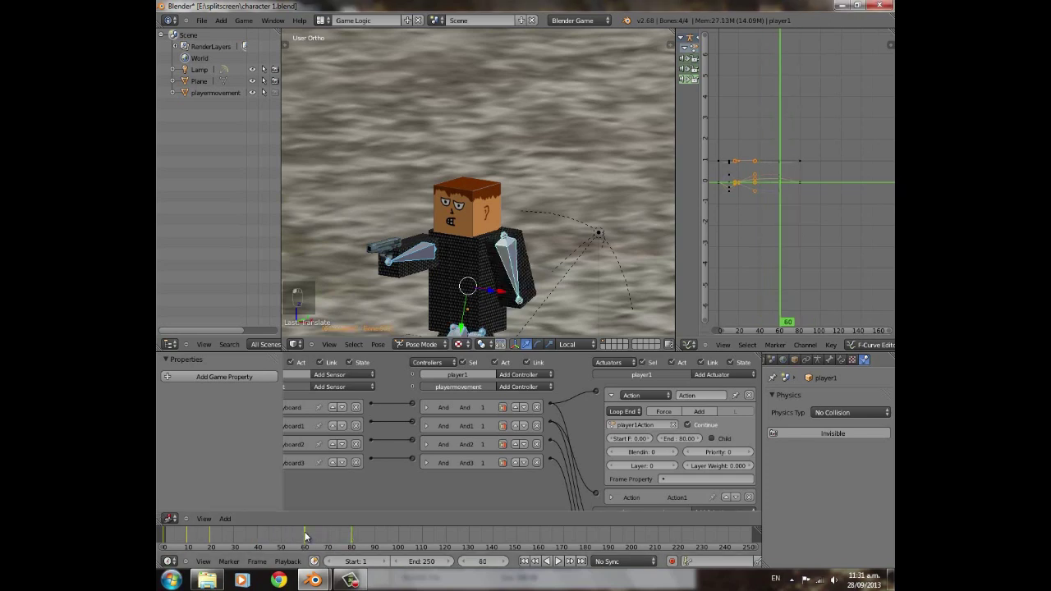
key(a)
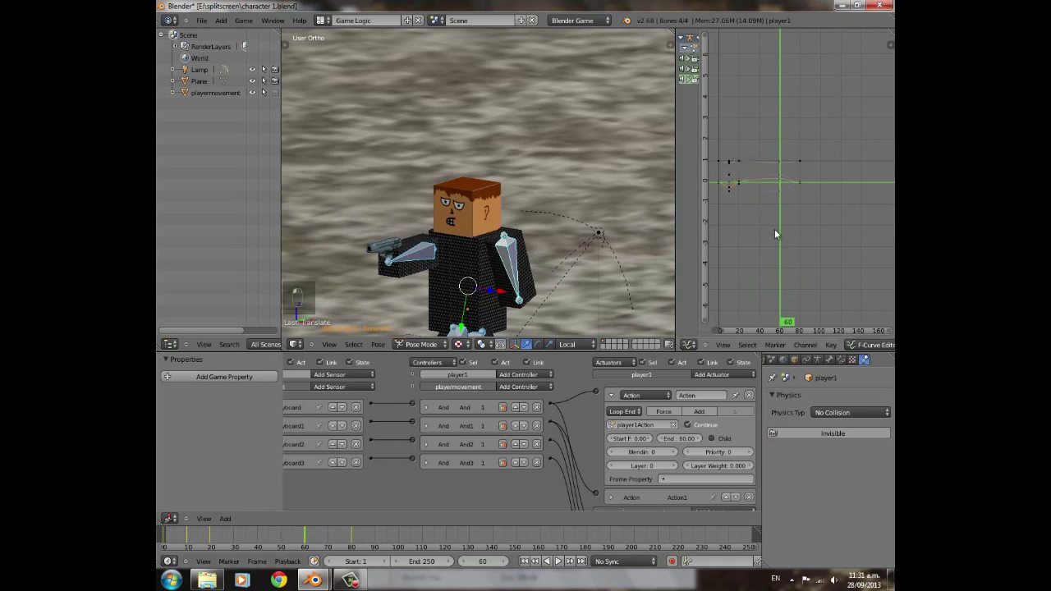
key(ctrl+k)
key(g)
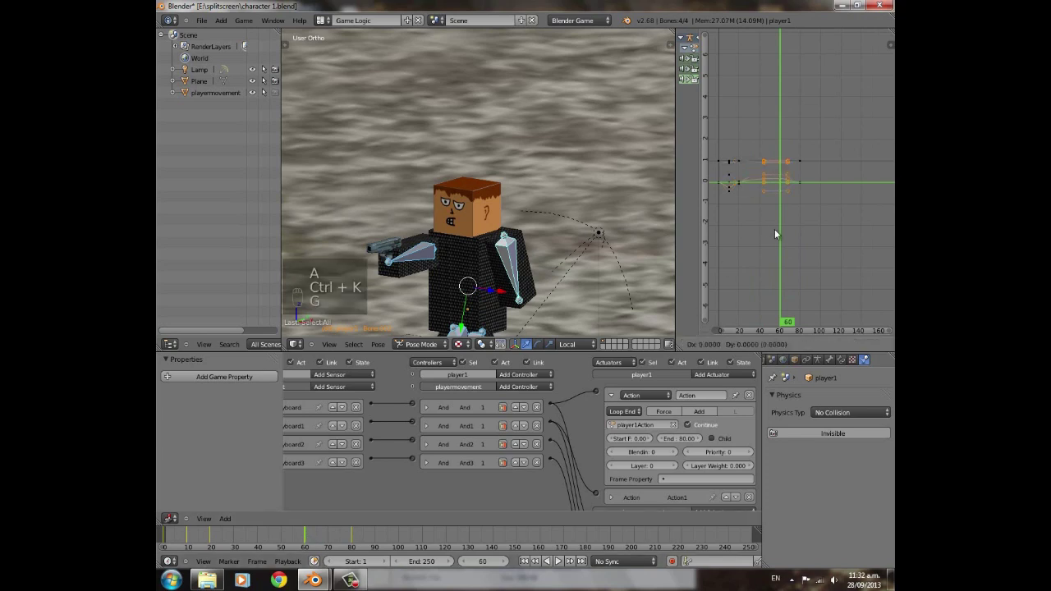
click(774, 235)
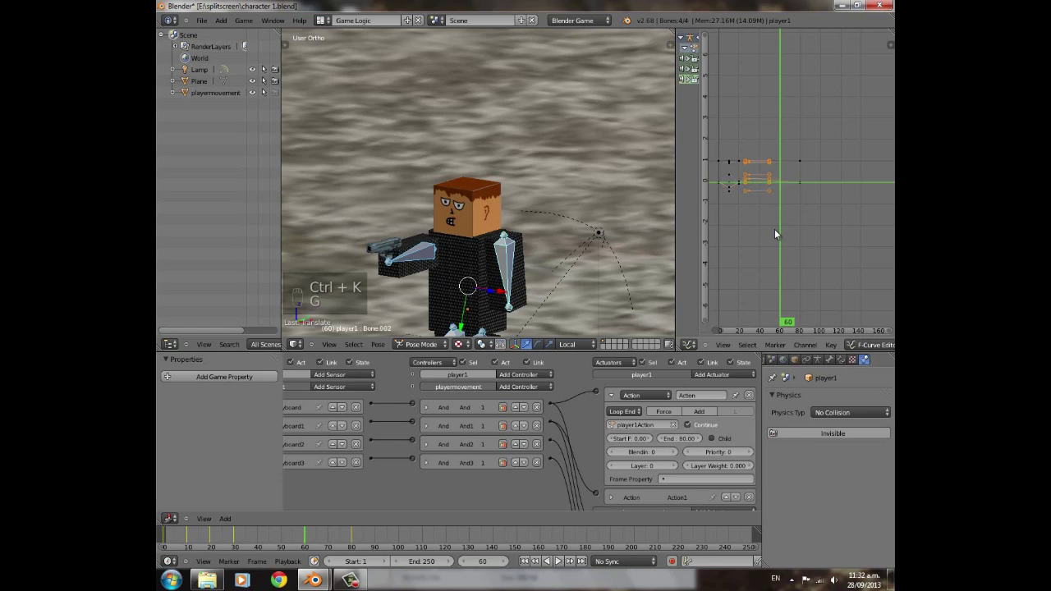
- Select the bones' keyframes at frame 80 and move them by -40 to frame 40
click(351, 537)
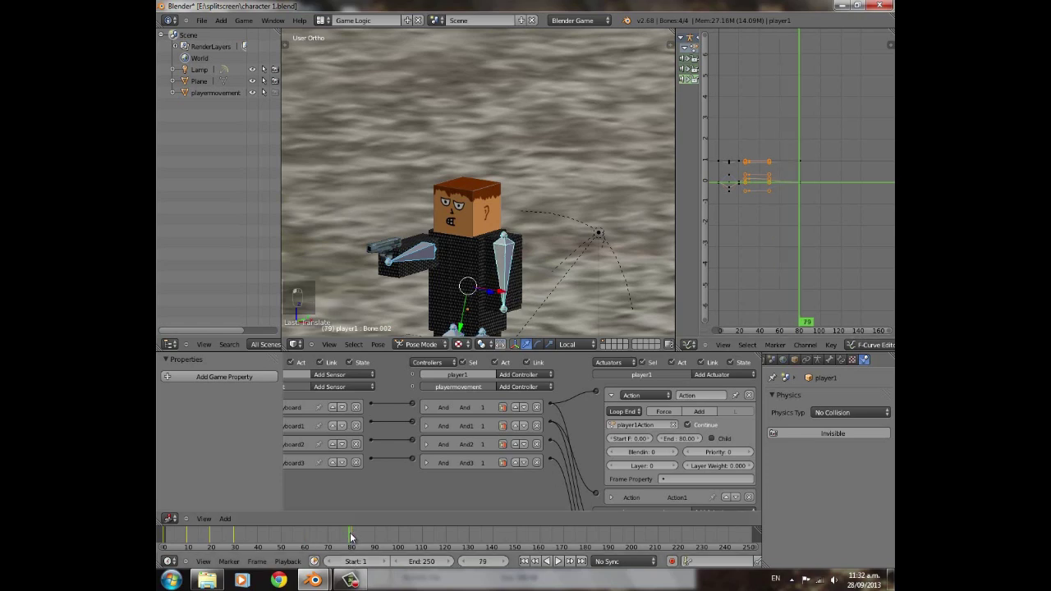
click(504, 561)
key(a)
key(ctrl+k)
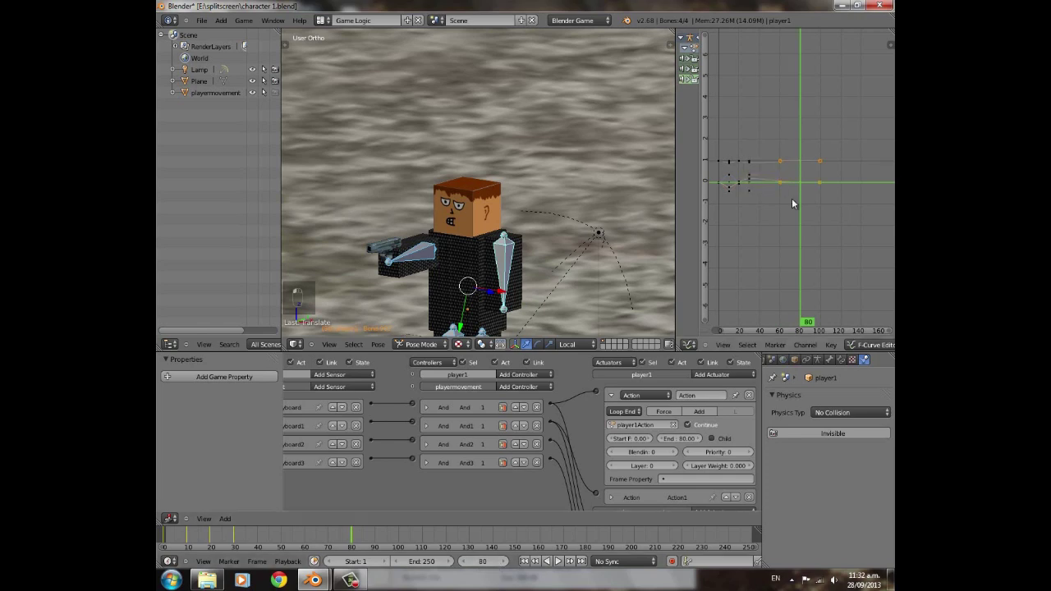
text(g-40)
key(Return)
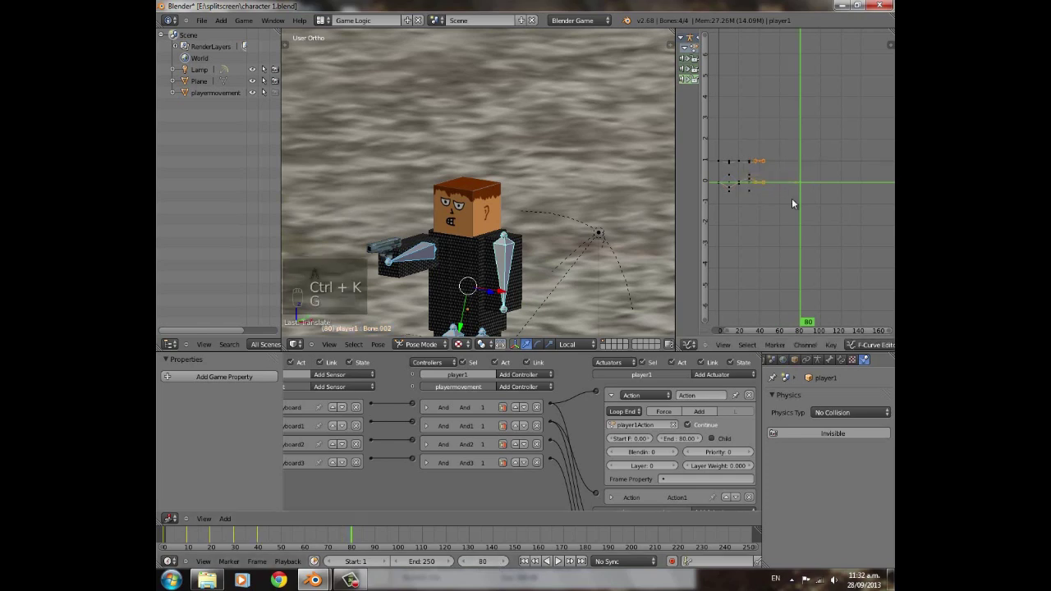
- Return to frame 0, set the first Action actuator's end frame to 40, and check the second Action actuator's frame range
mouse_move(181, 539)
mouse_down()
mouse_move(166, 538)
mouse_move(225, 539)
mouse_move(165, 539)
mouse_up()
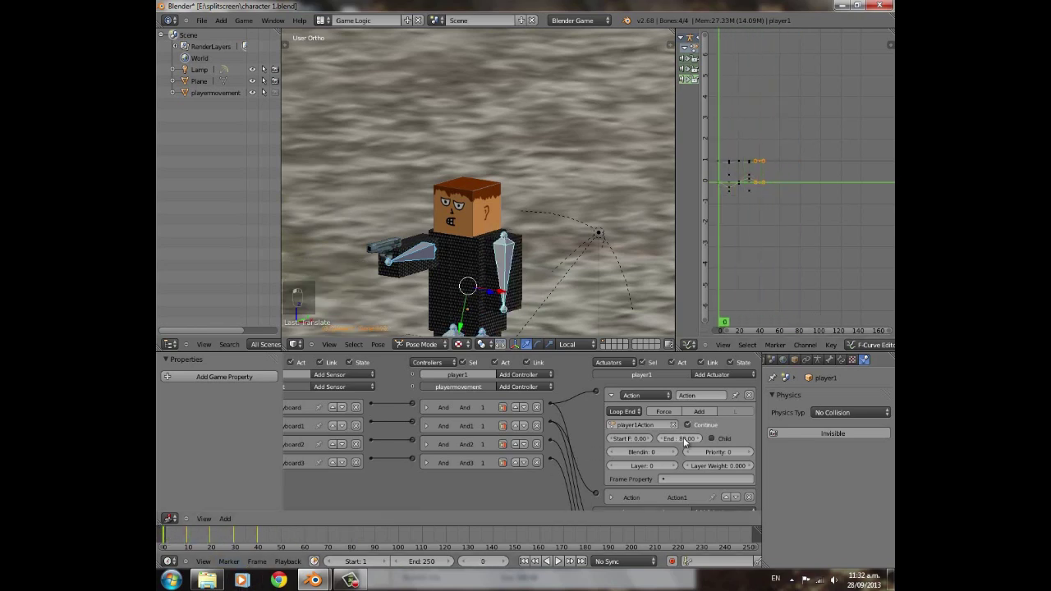
text(40)
key(Return)
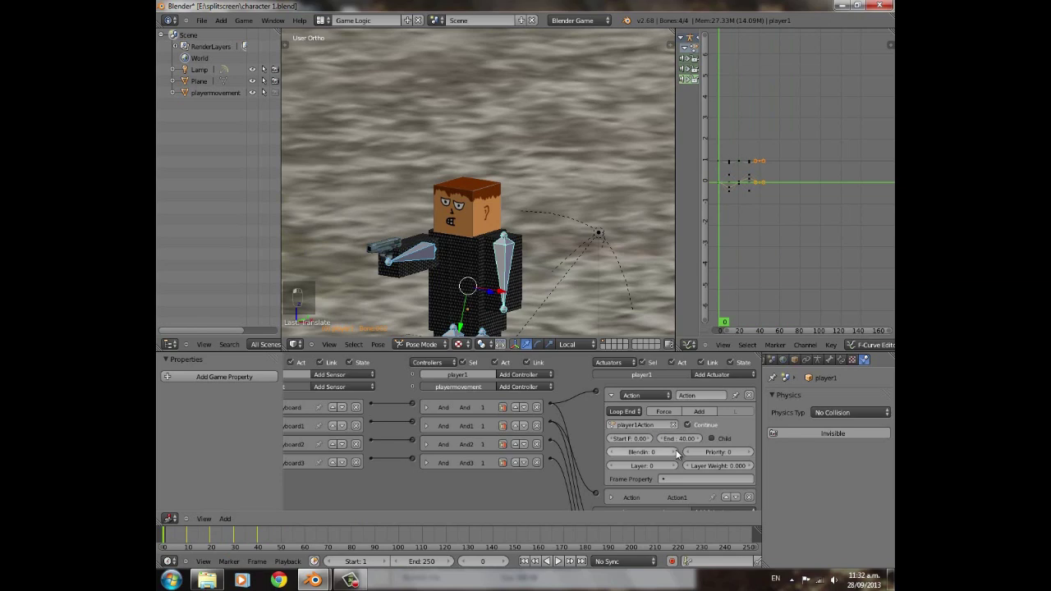
click(611, 397)
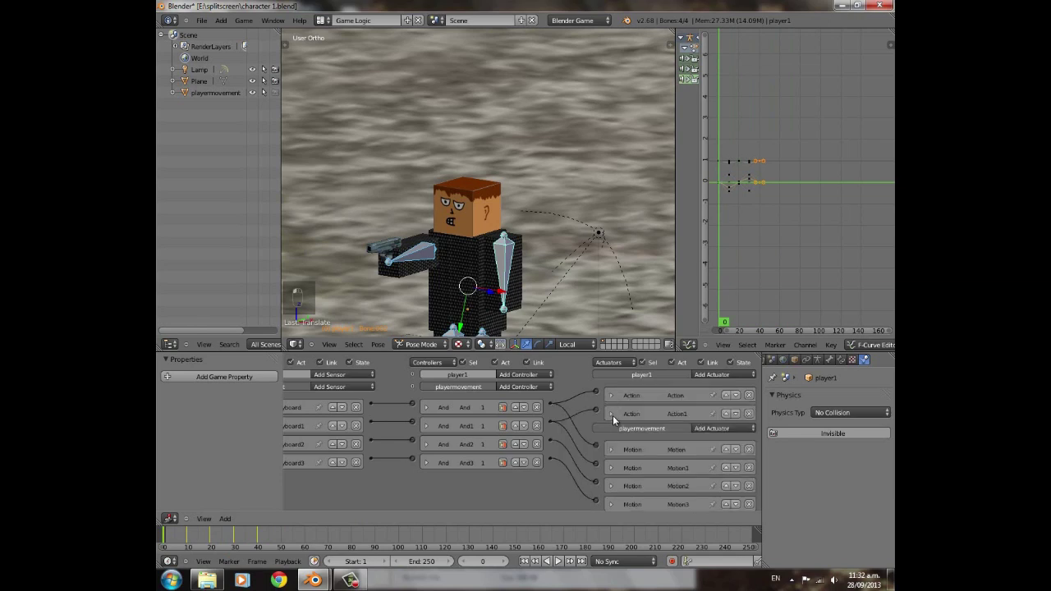
click(611, 414)
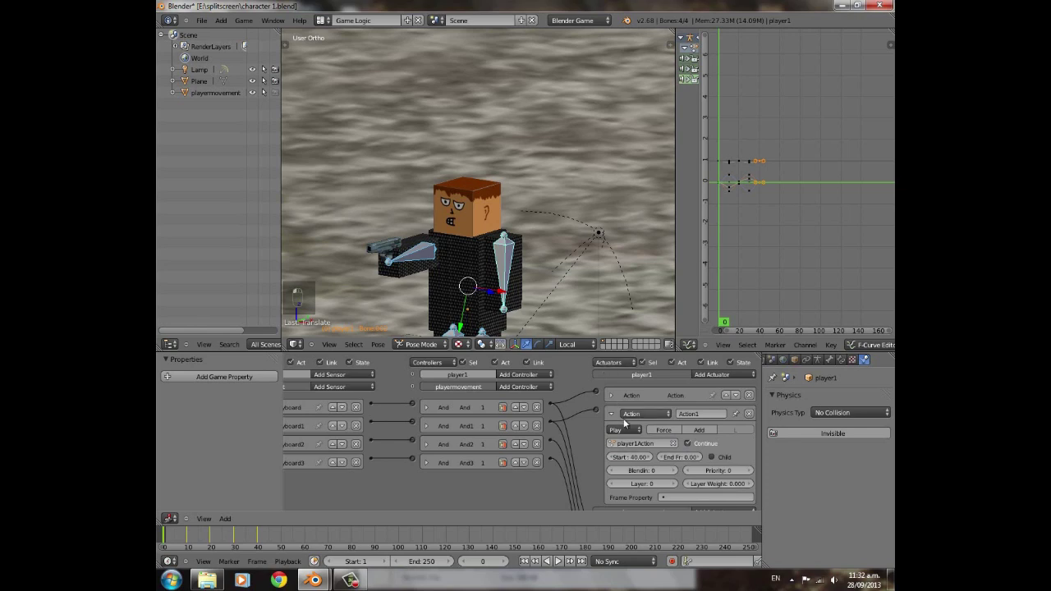
click(612, 414)
- Switch the character's armature from Pose Mode to Object Mode
scroll(534, 222, down, 5)
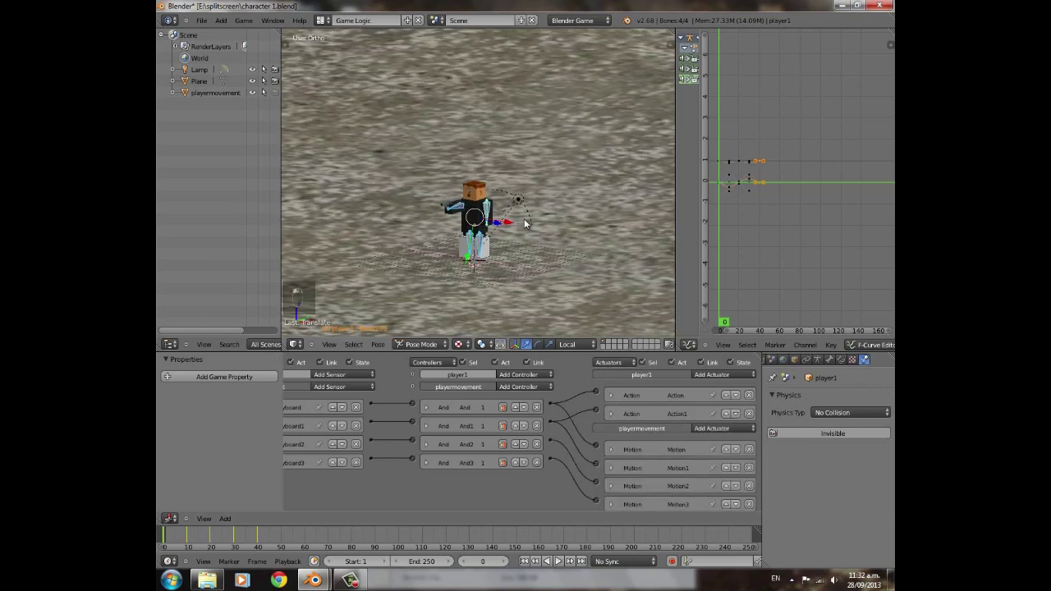
click(421, 344)
click(453, 316)
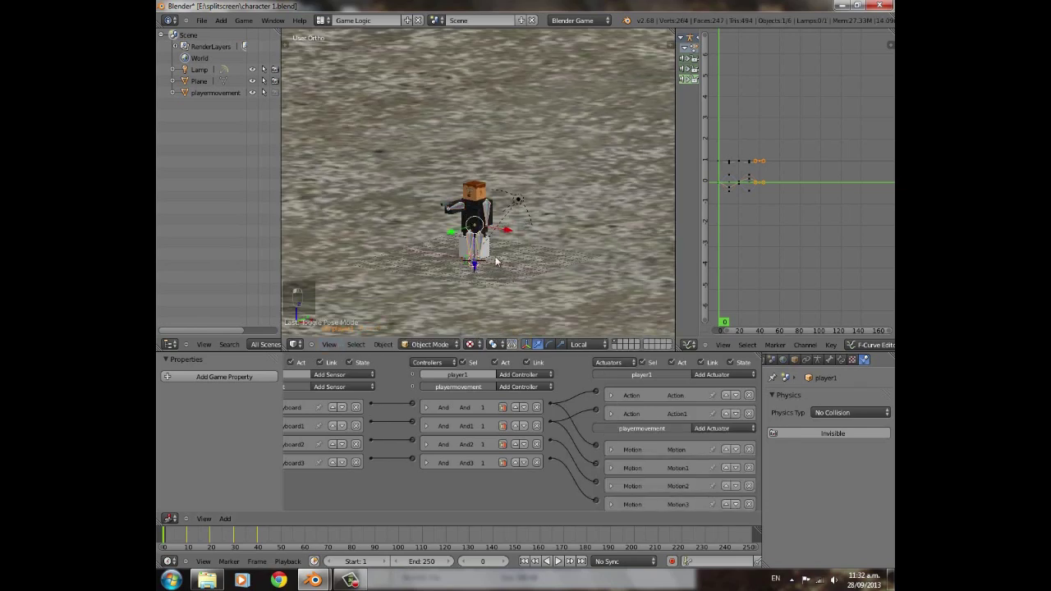
- Run the game and walk the character forward and backward to test the movement and the shortened walk animation
key(p)
key(Up)
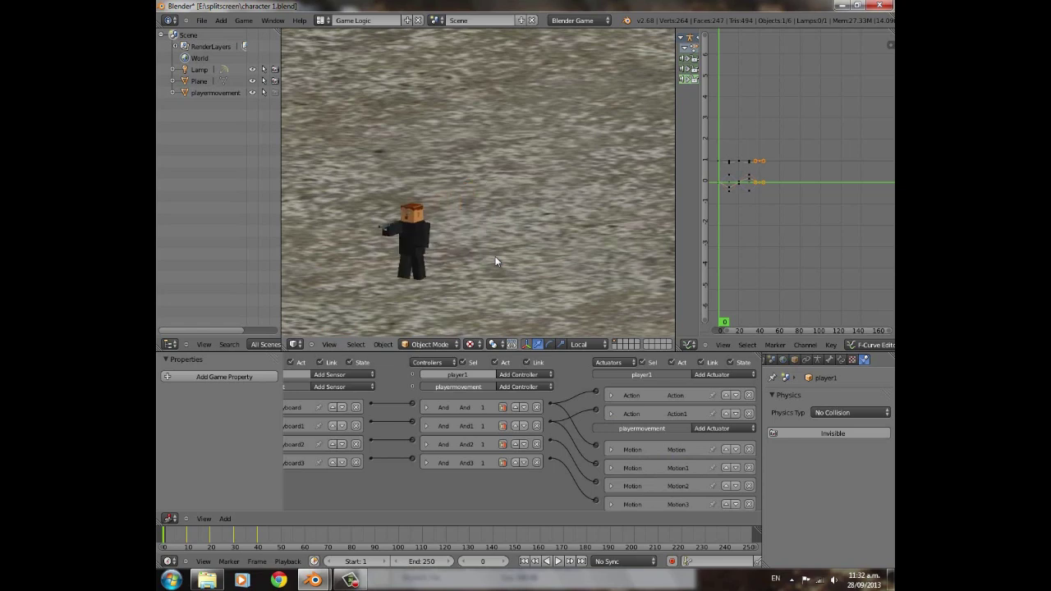
key(Up)
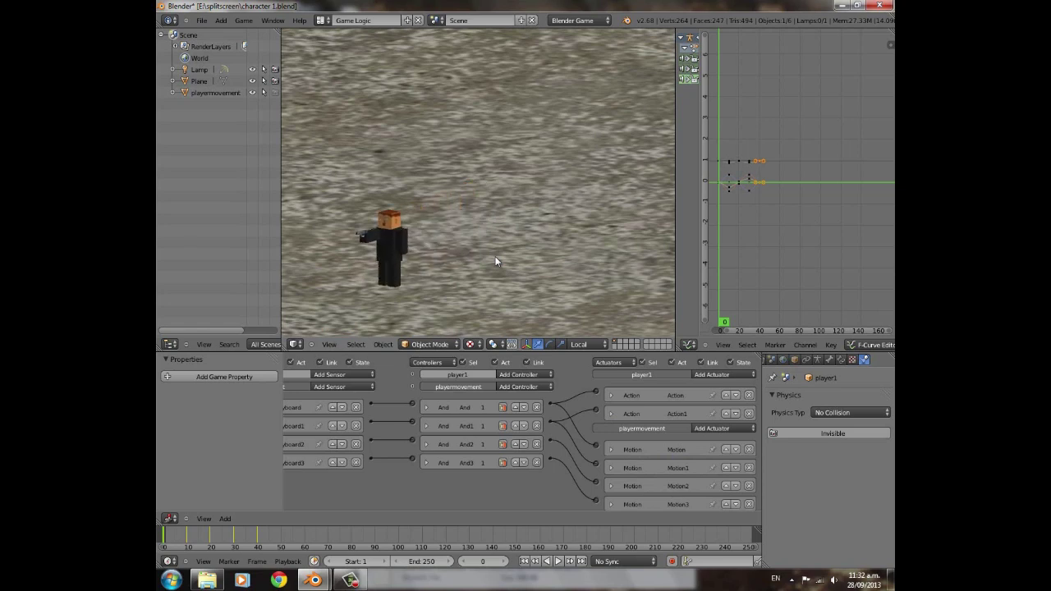
key(Down)
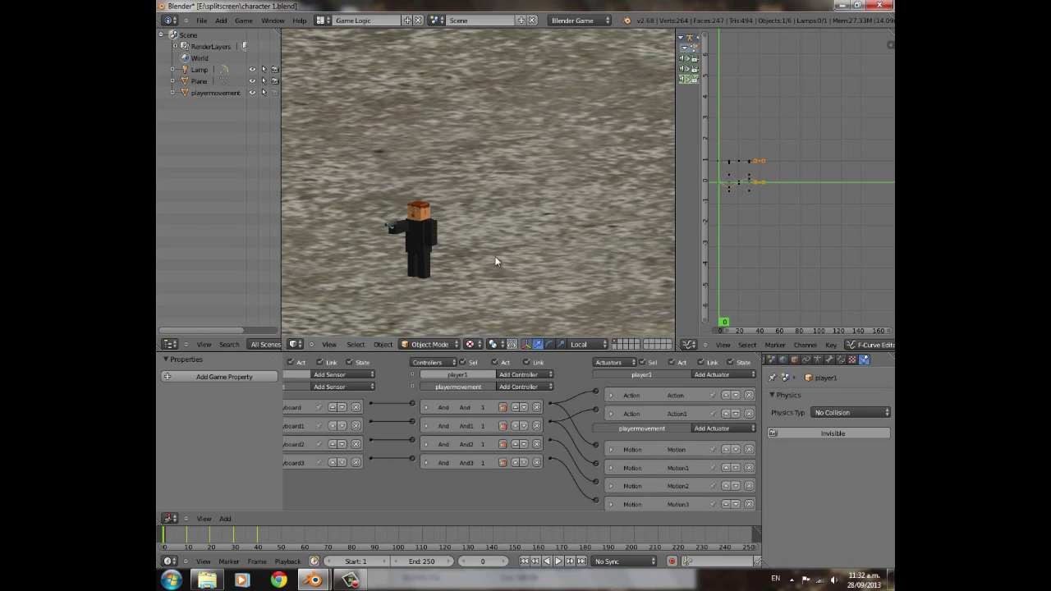
key(Escape)
- Expand player1's first Action actuator and check its play mode
scroll(630, 358, up, 2)
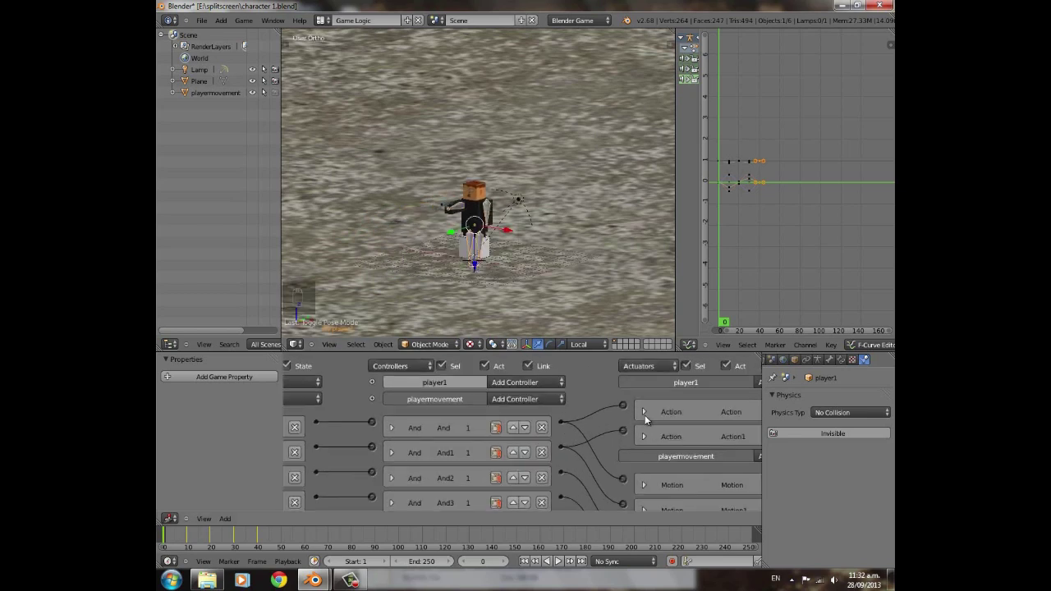
click(644, 412)
click(662, 433)
- Run the game again from a higher viewing angle, test the walking character with the keyboard, and exit the game
middle_drag(509, 287, 497, 246)
scroll(497, 246, up, 3)
key(p)
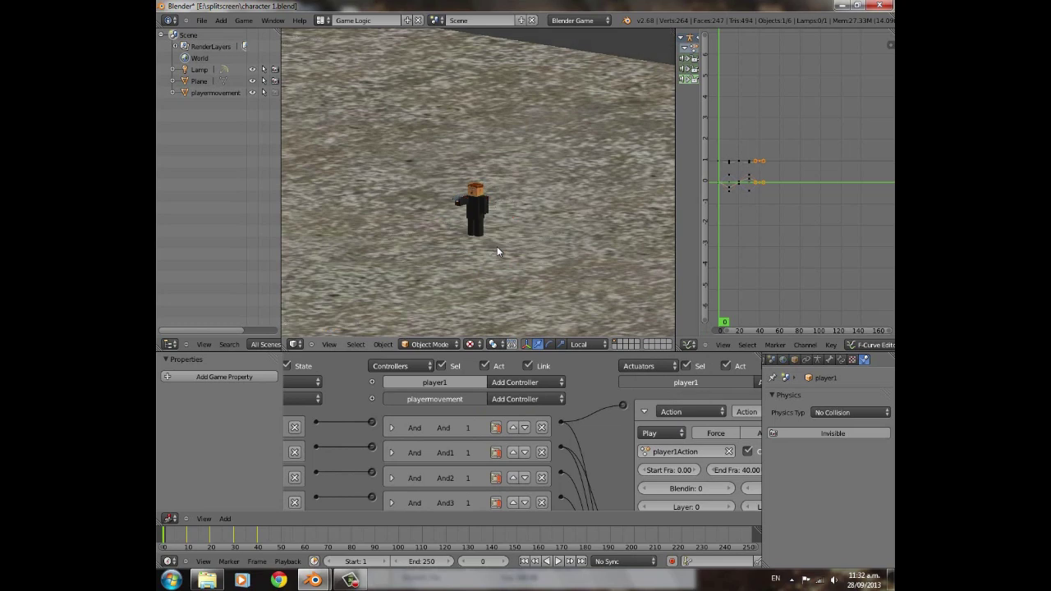
key(Left)
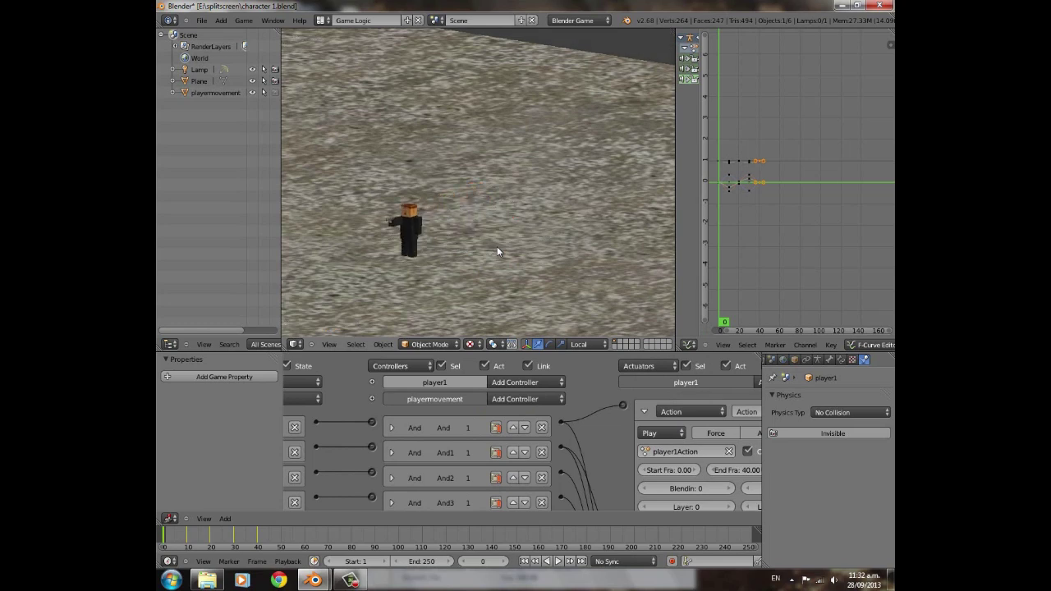
key(Left)
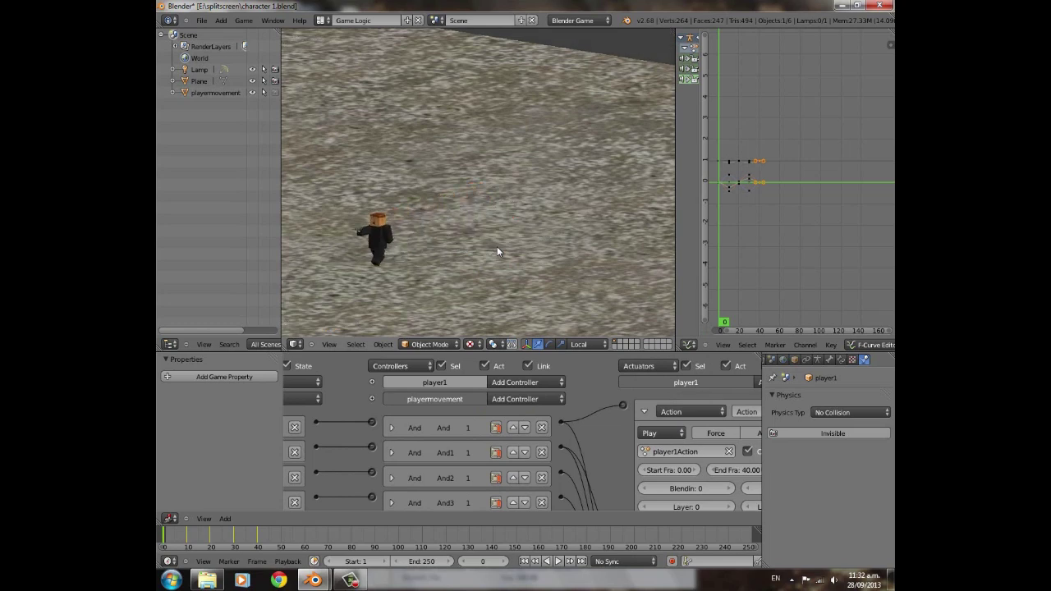
key(Escape)
- Test the game through the character's first-person camera, and leave the camera view after exiting
key(KP_5)
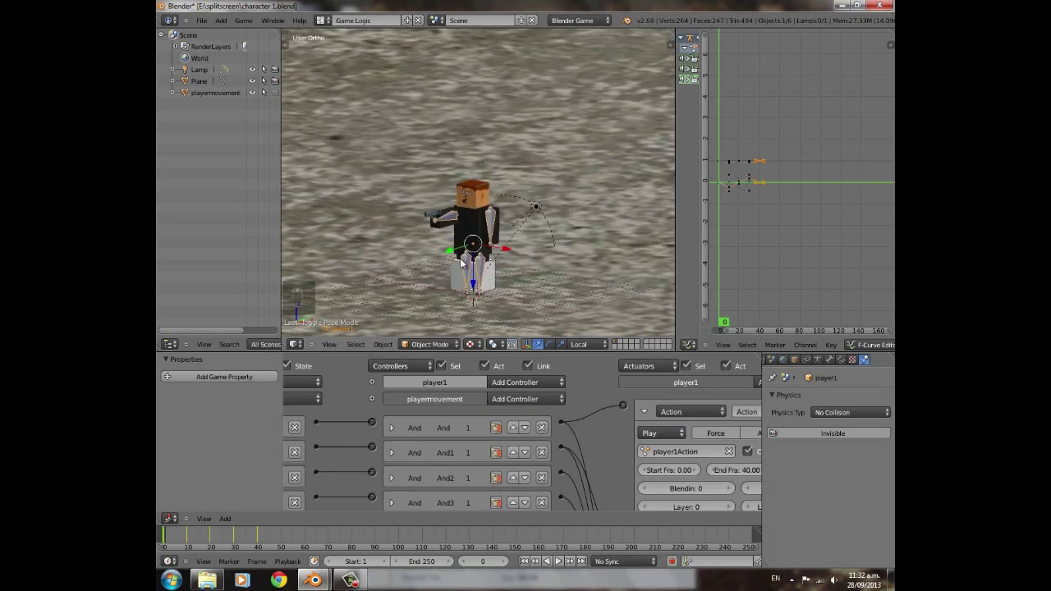
scroll(463, 260, up, 2)
right_click(496, 302)
scroll(496, 304, down, 5)
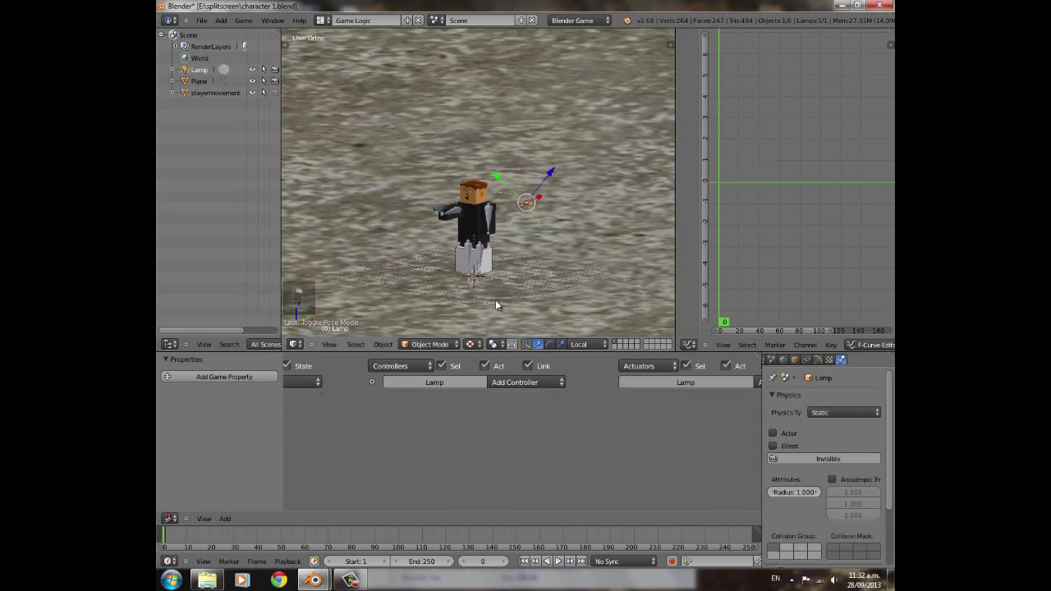
scroll(492, 289, up, 7)
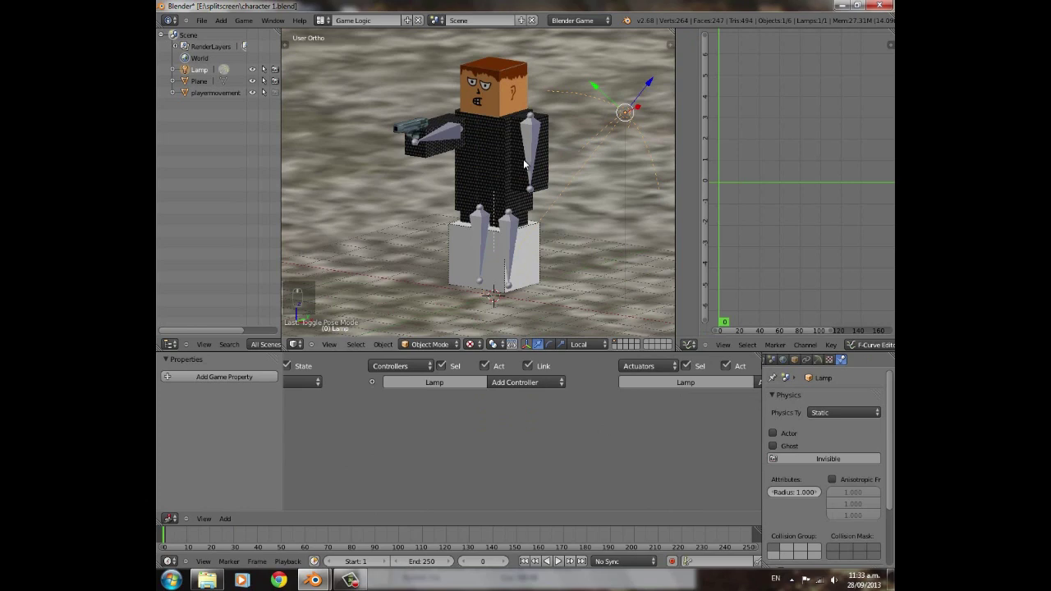
key(KP_0)
key(p)
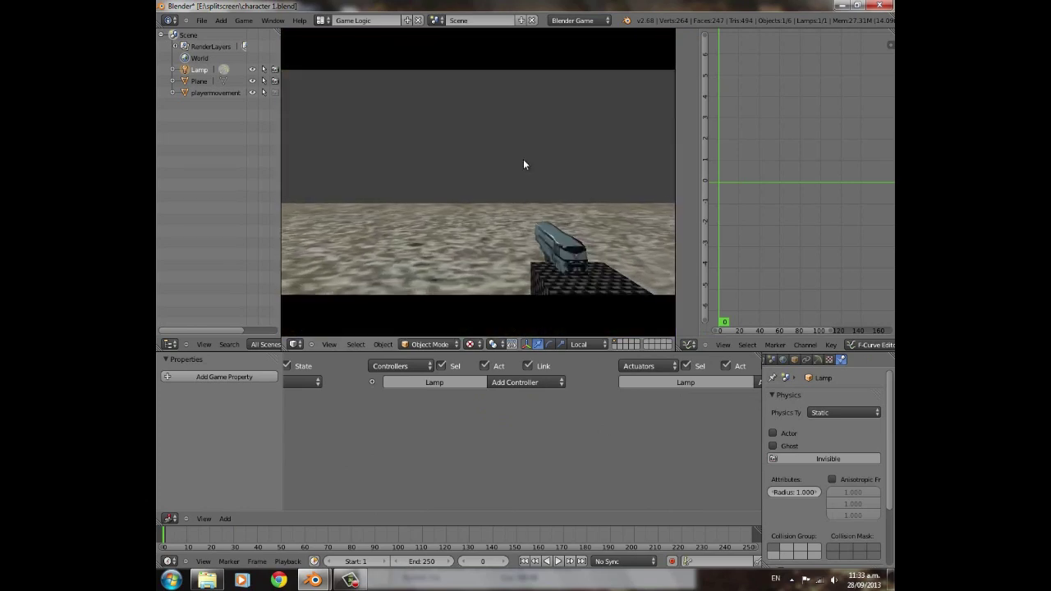
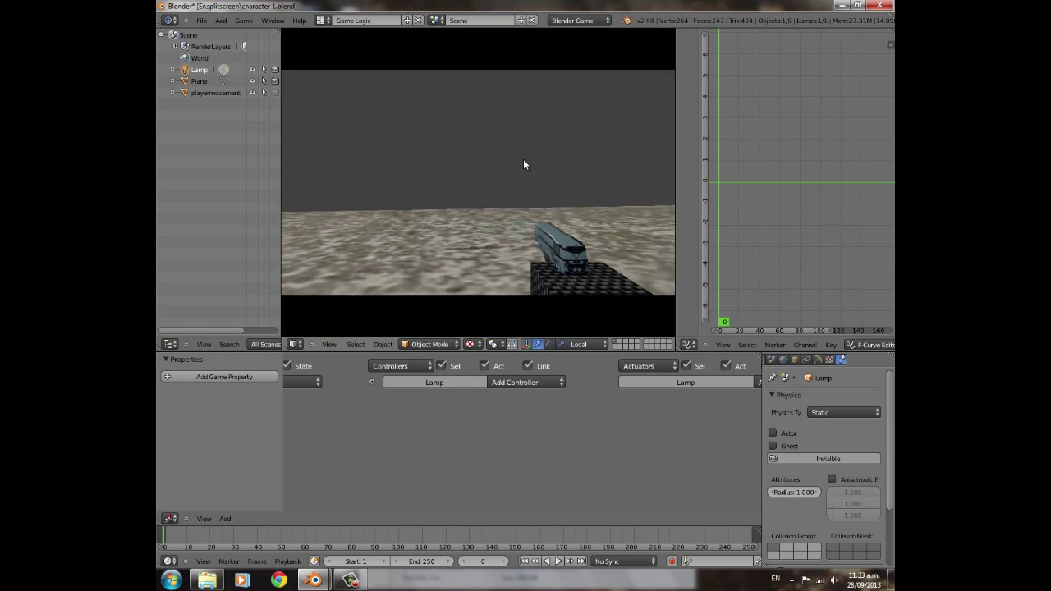
key(Escape)
key(KP_0)
- Save the project over the existing file character 1.blend
scroll(425, 248, down, 3)
middle_drag(425, 247, 504, 200)
scroll(529, 180, up, 4)
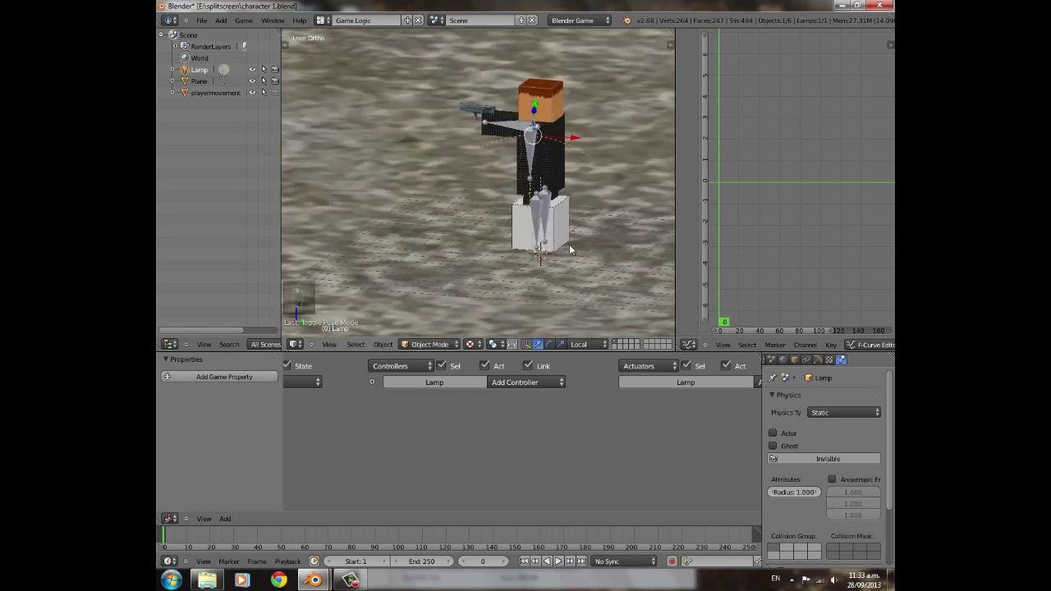
scroll(470, 229, down, 5)
scroll(381, 169, up, 3)
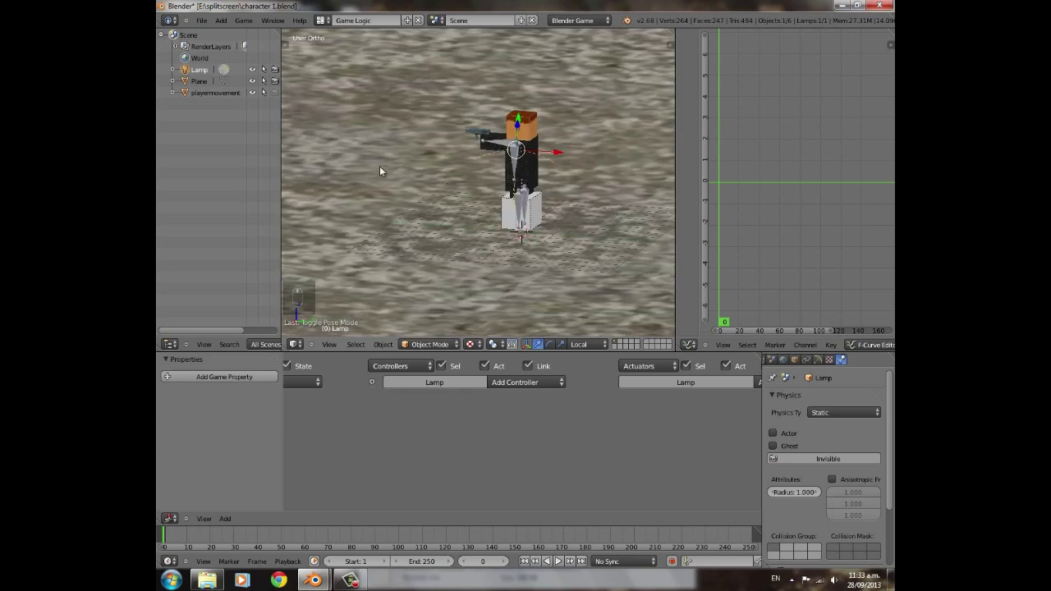
key(ctrl+s)
click(468, 126)
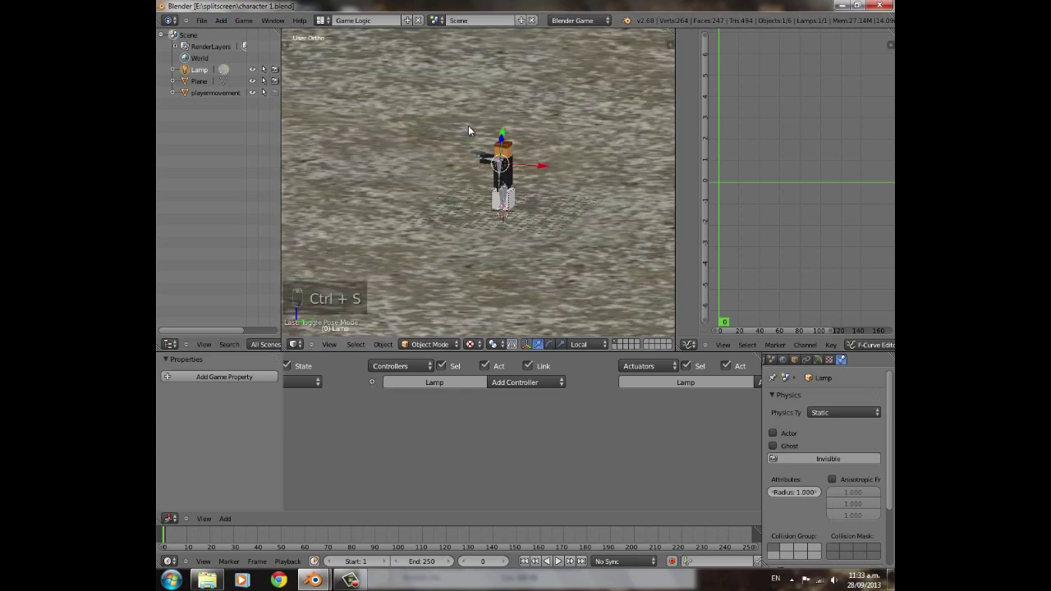
key(ctrl+s)
click(492, 170)
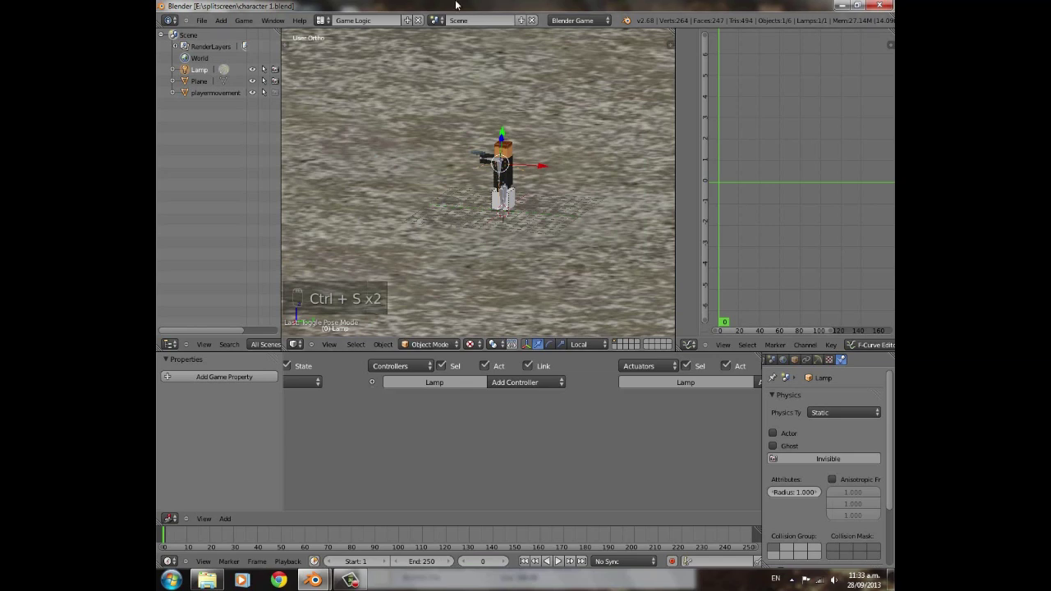
scroll(447, 143, up, 4)
scroll(413, 175, down, 2)
middle_drag(414, 175, 467, 189)
scroll(488, 210, down, 2)
scroll(440, 225, up, 7)
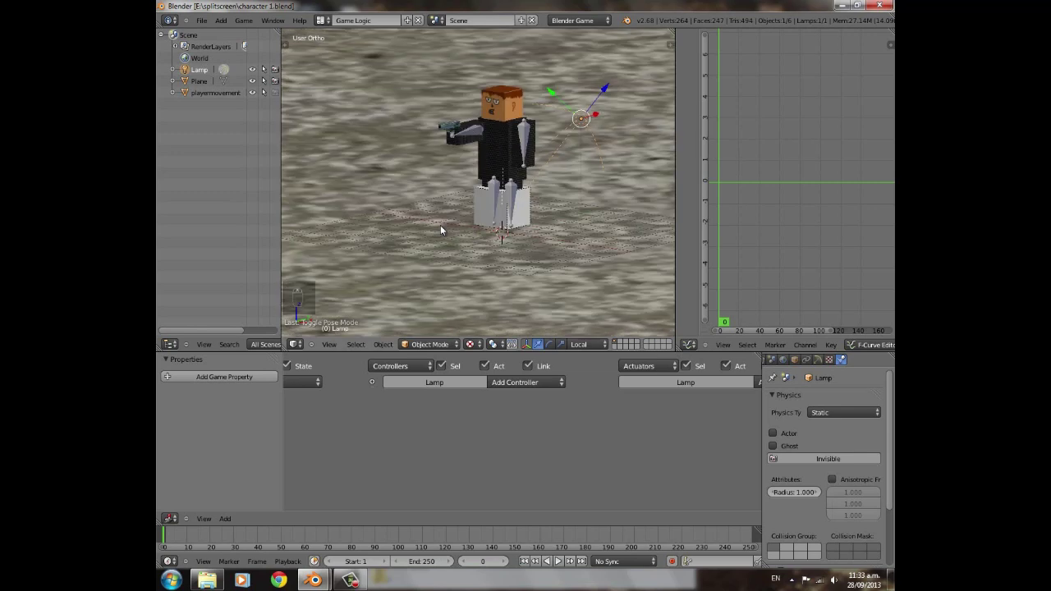
scroll(409, 191, down, 3)
middle_drag(409, 190, 458, 245)
scroll(552, 193, down, 3)
scroll(459, 243, up, 2)
scroll(526, 239, down, 1)
middle_drag(603, 261, 530, 277)
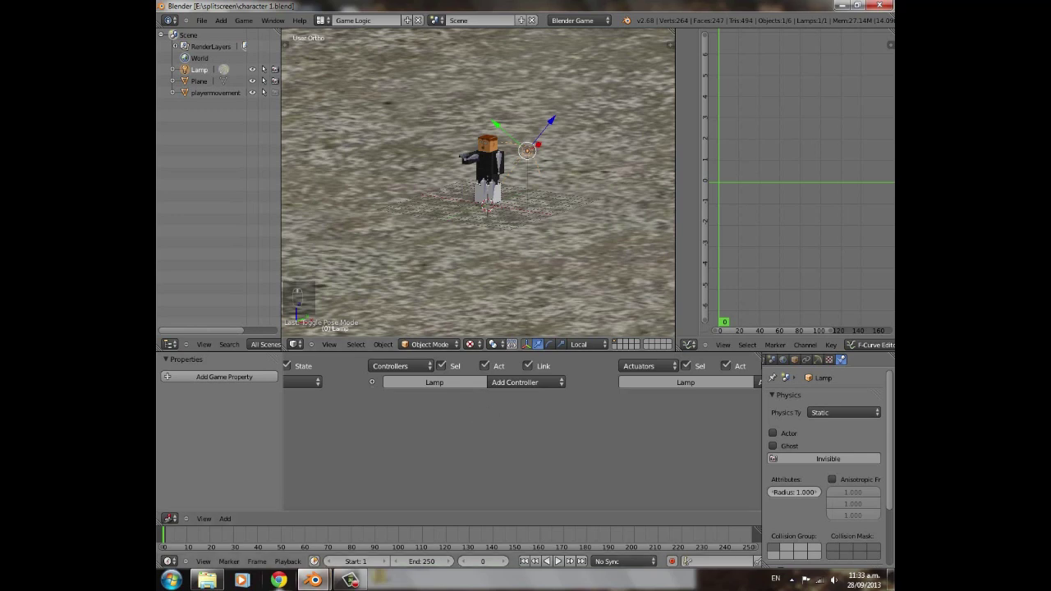
- Switch to Chrome, search for "tutorials for blender 3d" and open the Tutorials for Blender 3D website from the results
click(280, 581)
click(376, 25)
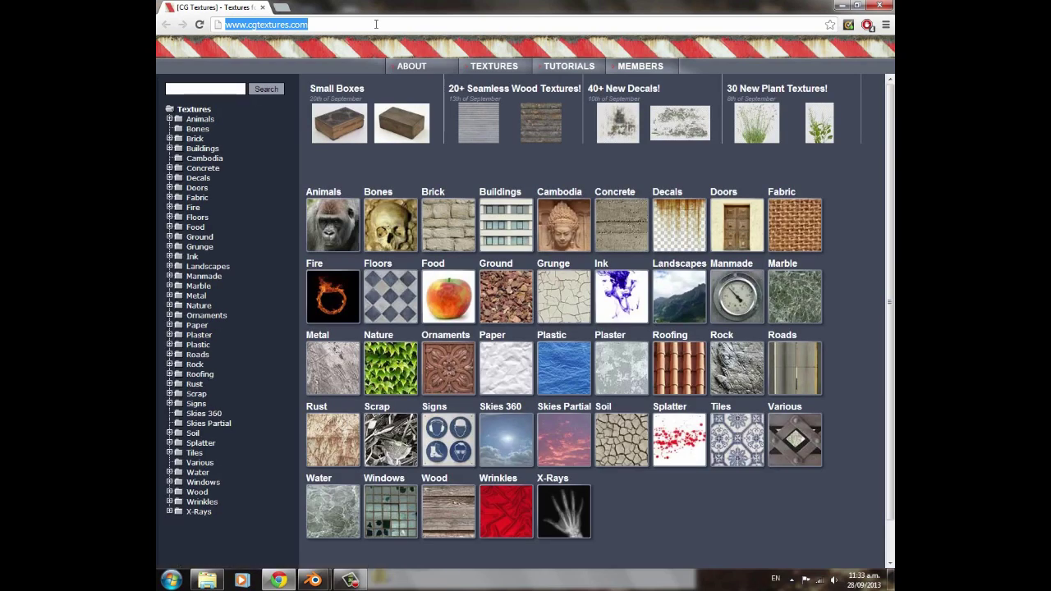
text(tutorials for blender 3d)
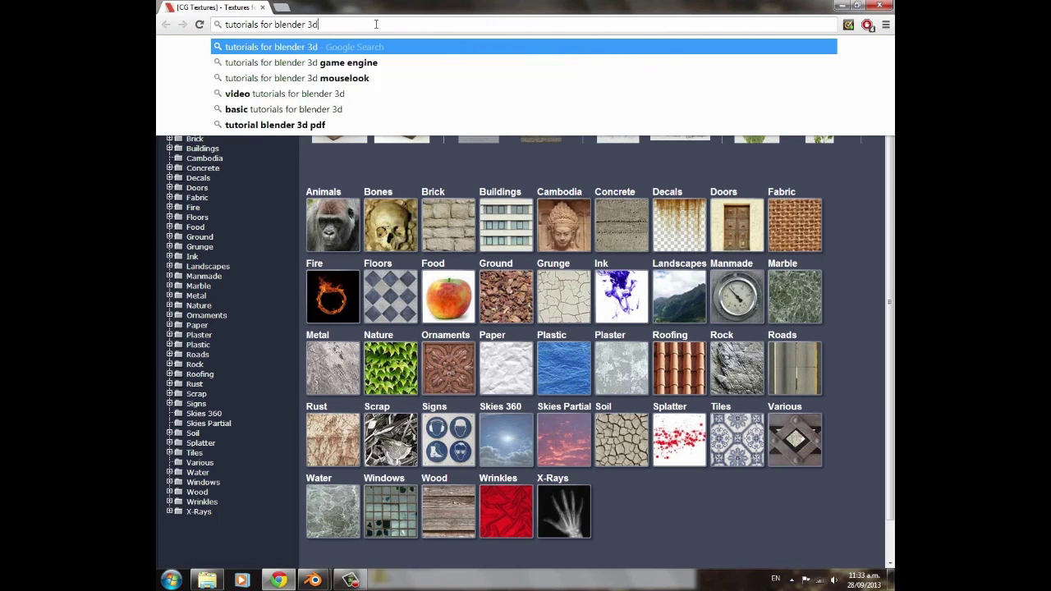
key(Return)
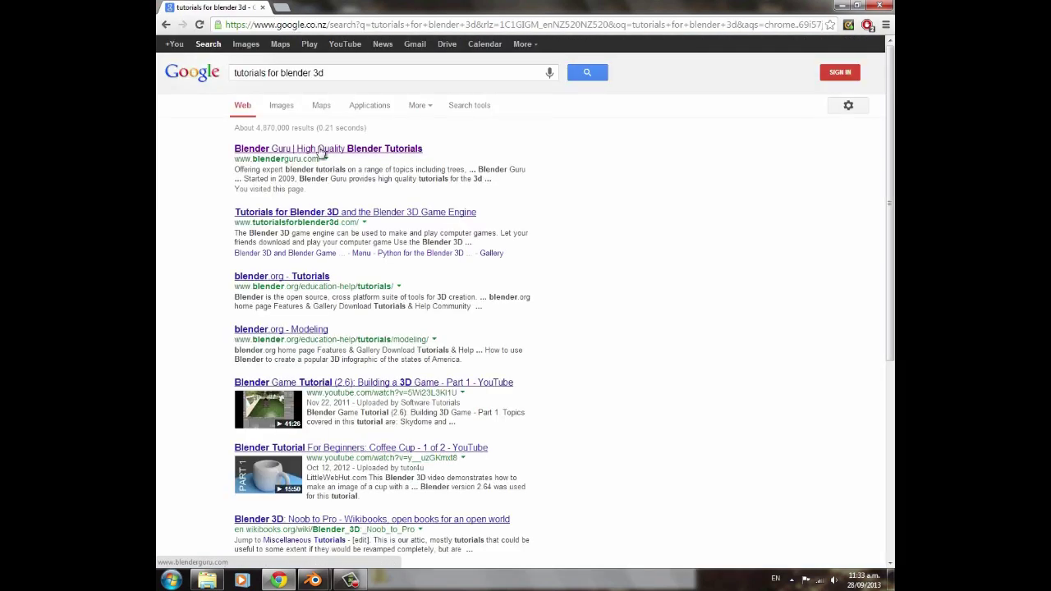
click(362, 212)
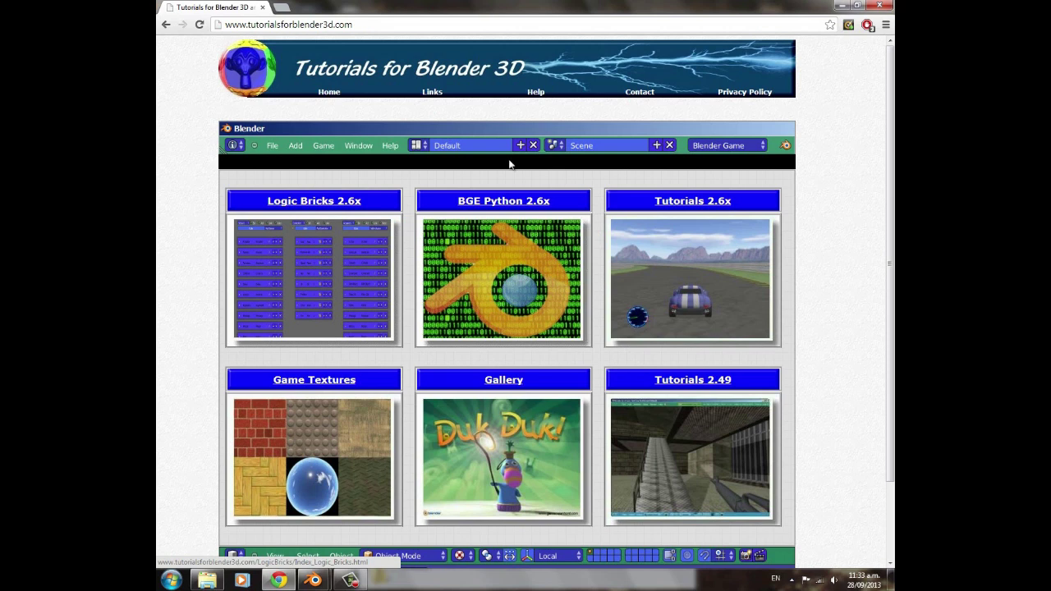
- Browse the site's Tutorials 2.6x list down to the Viewports entry and return to the home page
scroll(528, 538, down, 2)
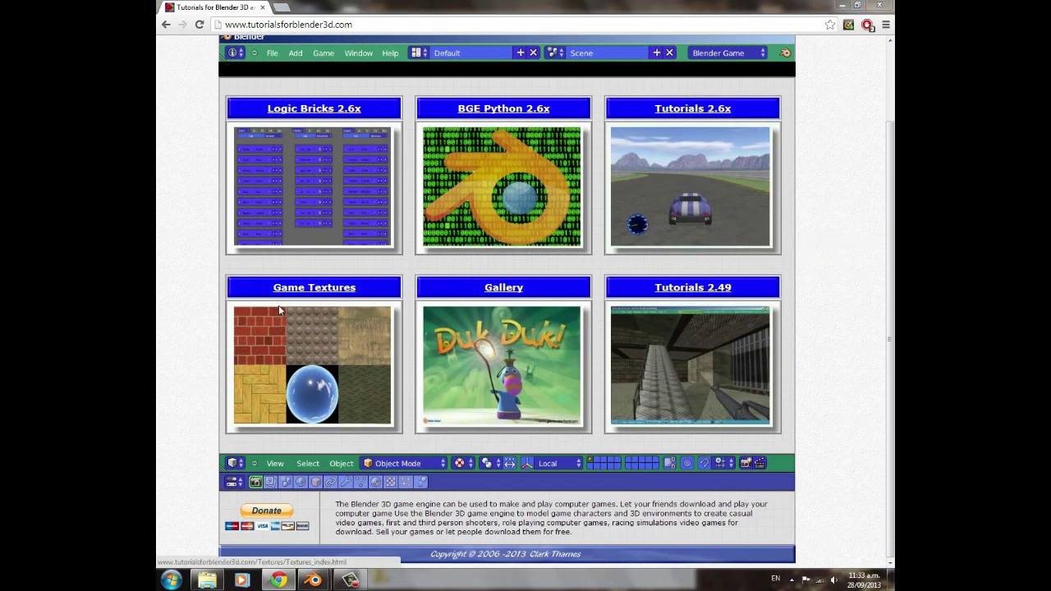
click(701, 181)
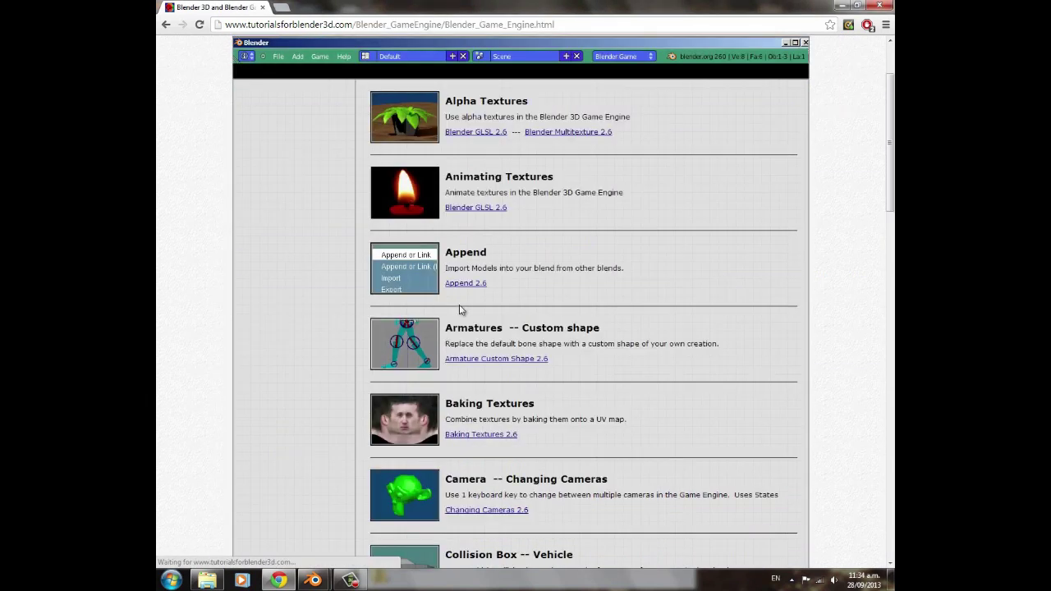
scroll(534, 279, down, 9)
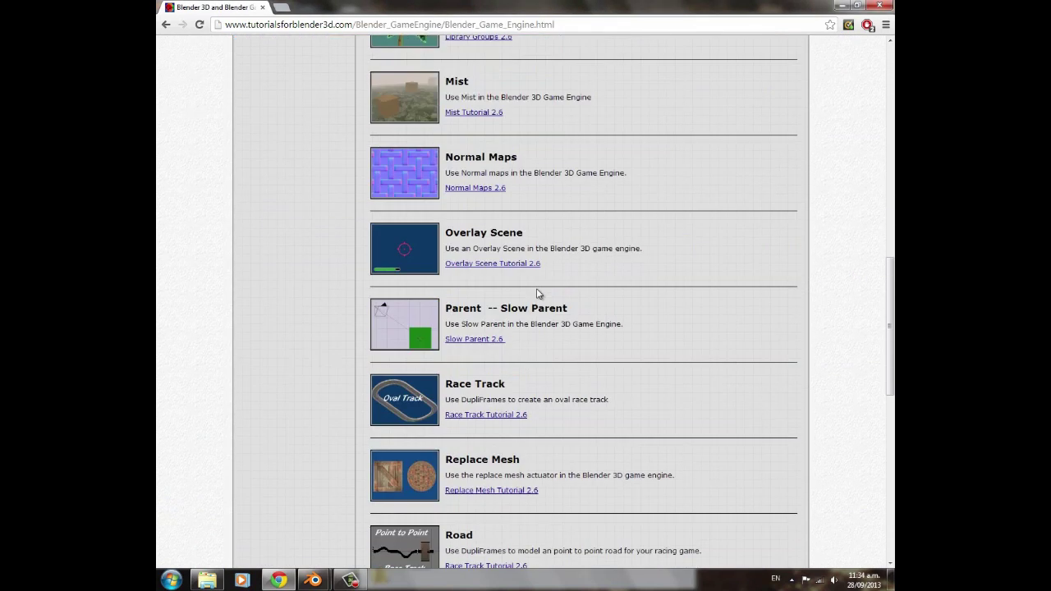
scroll(563, 260, down, 8)
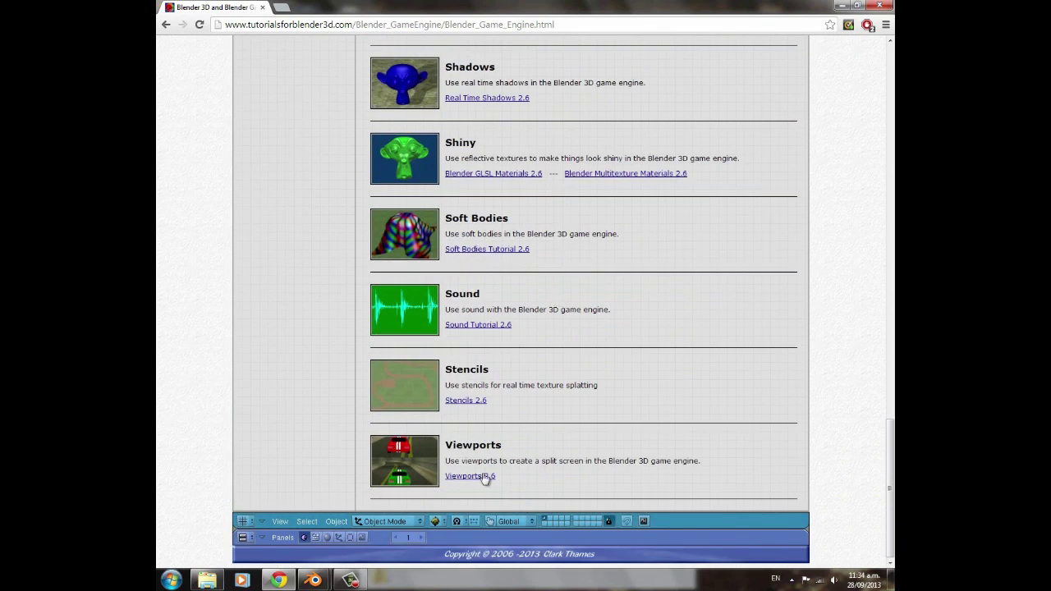
scroll(558, 312, up, 5)
key(alt+Left)
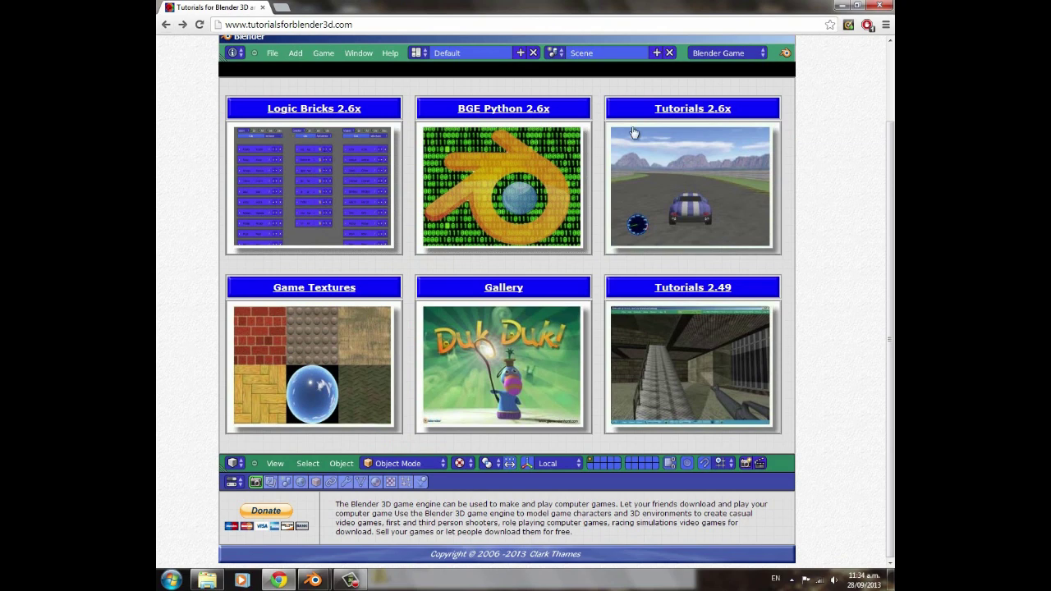
- Open the Viewports 2.6 split-screen tutorial from the Tutorials 2.6x list
click(673, 199)
scroll(586, 432, down, 14)
scroll(588, 428, down, 5)
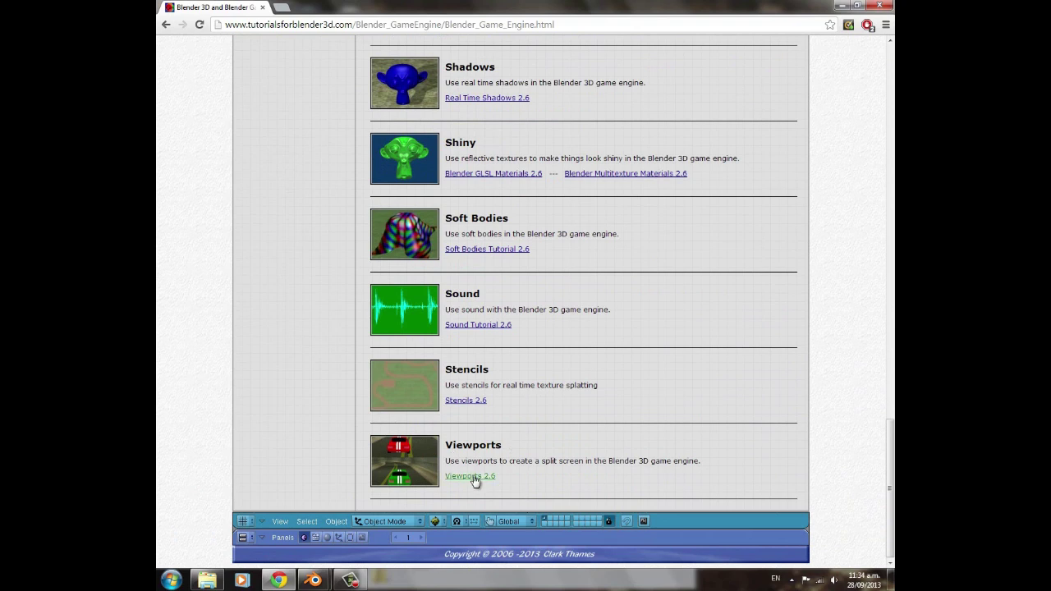
click(473, 477)
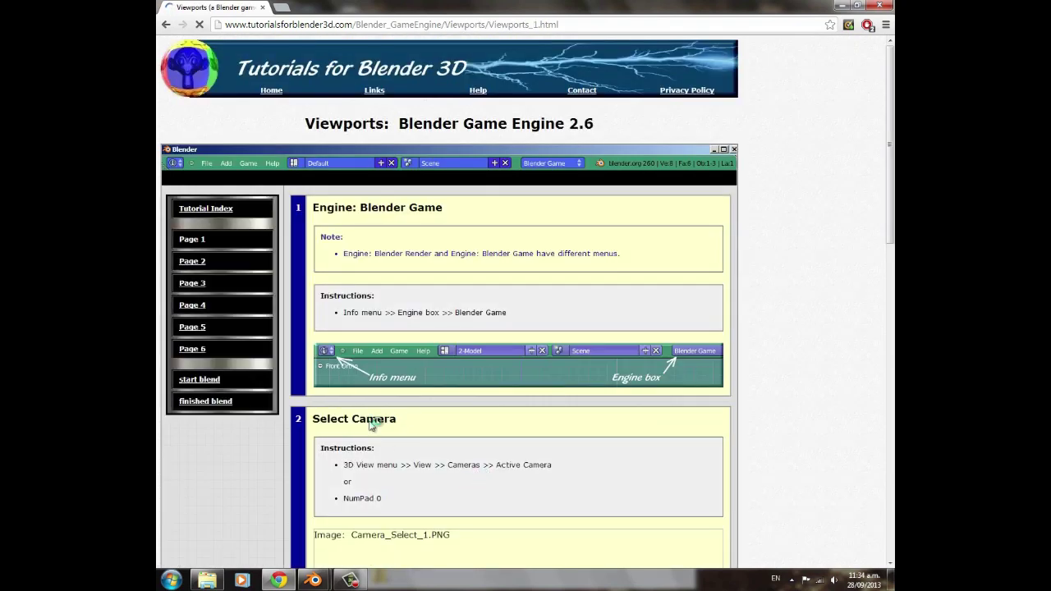
- Read through page 1 of the Viewports tutorial, covering engine choice, camera selection and naming the camera
scroll(501, 354, down, 12)
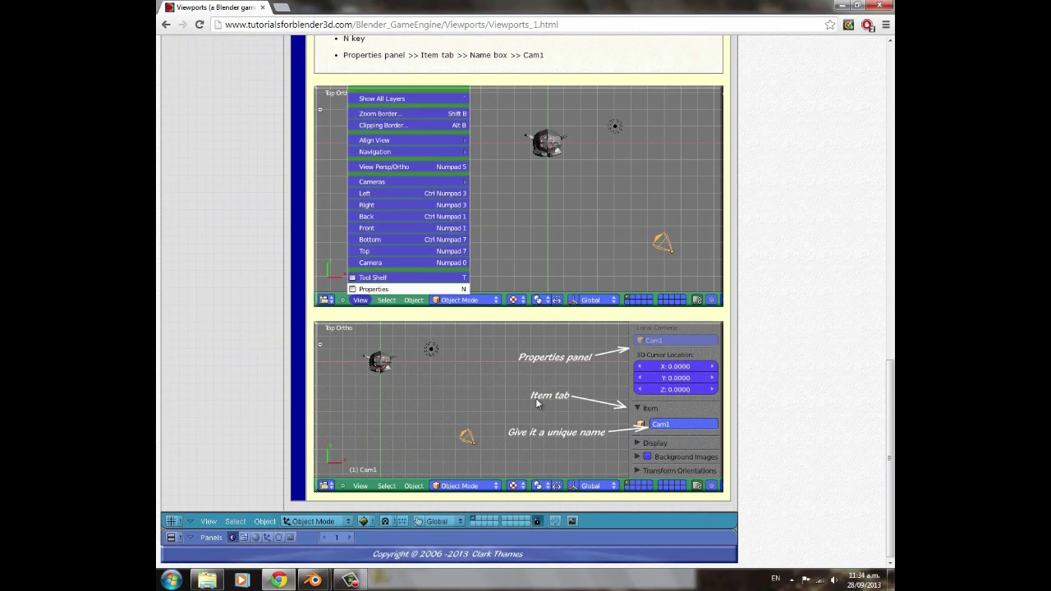
scroll(538, 403, up, 12)
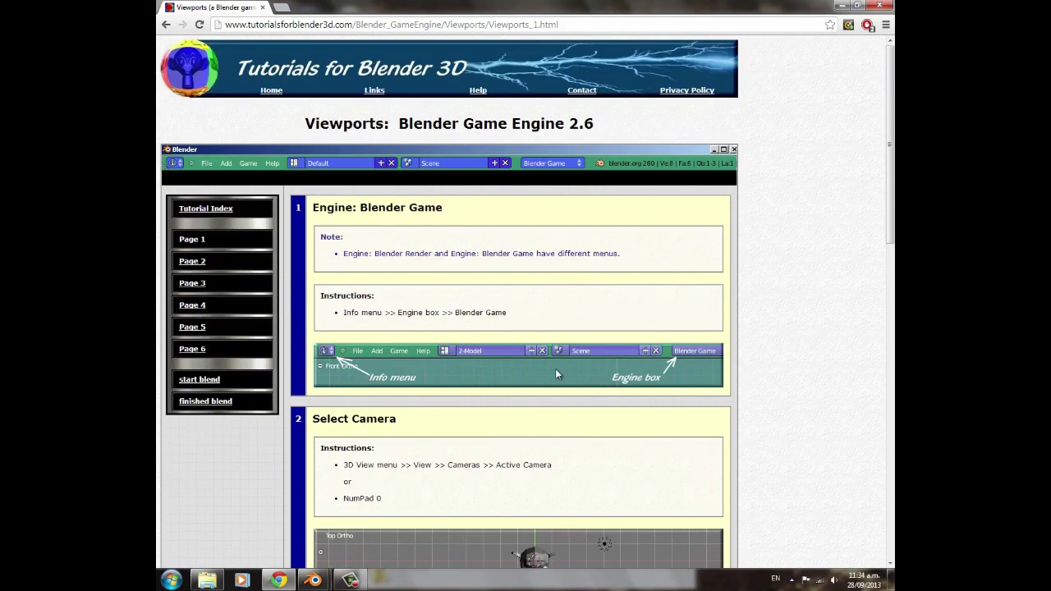
scroll(567, 345, down, 3)
scroll(425, 301, up, 3)
scroll(532, 340, down, 3)
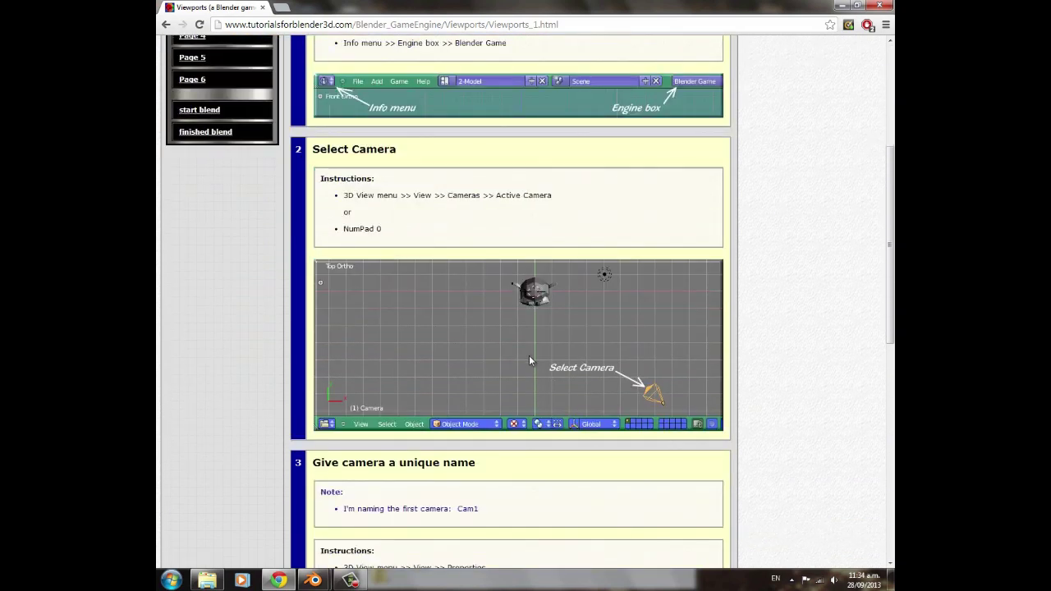
scroll(556, 361, down, 8)
scroll(471, 490, up, 11)
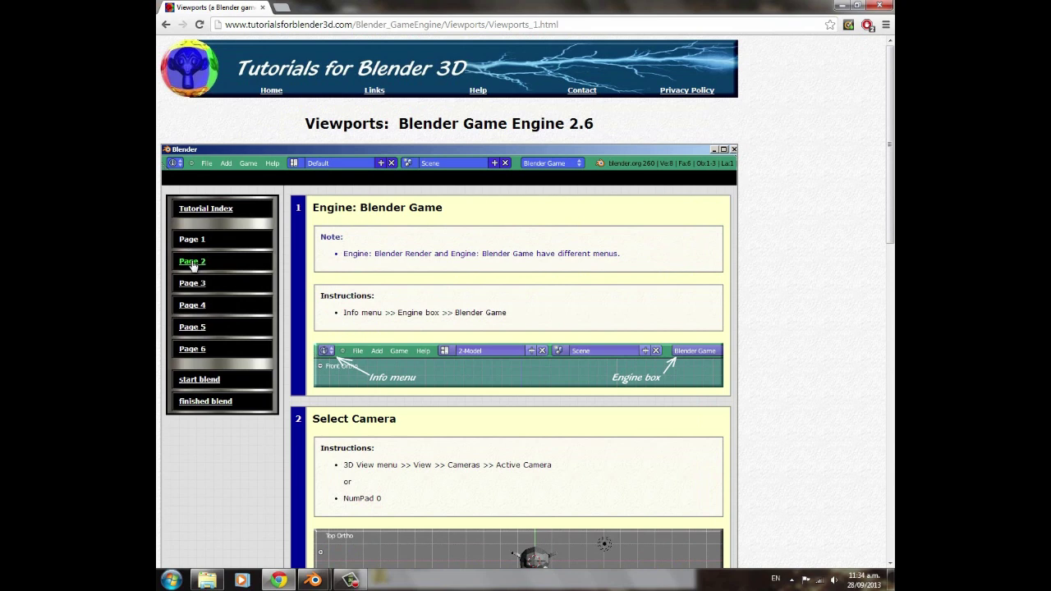
- Open page 2 of the Viewports tutorial and read its sections on naming the second camera and loading Viewports.py
click(192, 263)
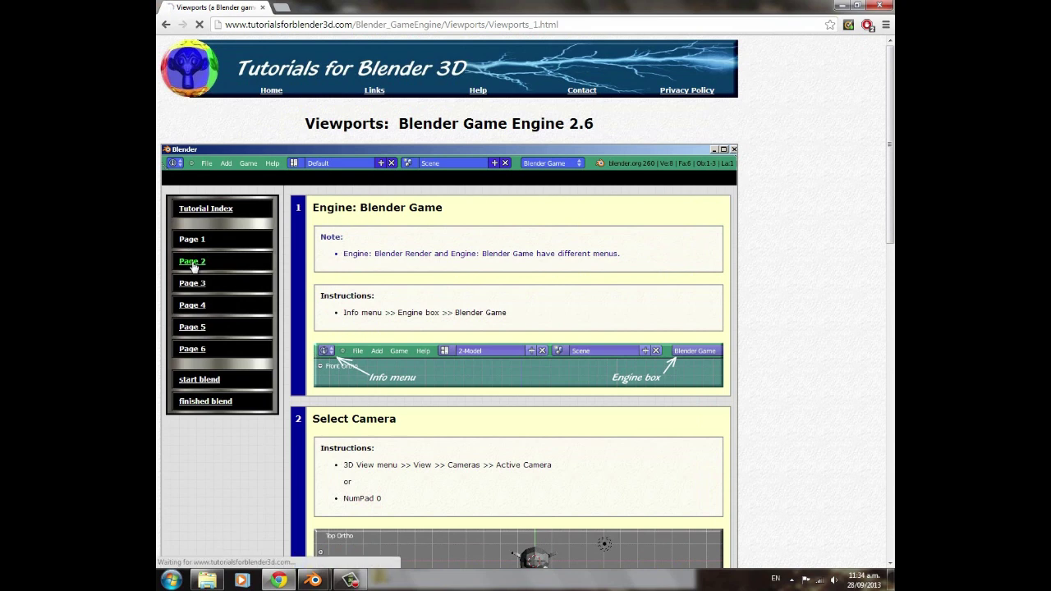
scroll(563, 352, down, 5)
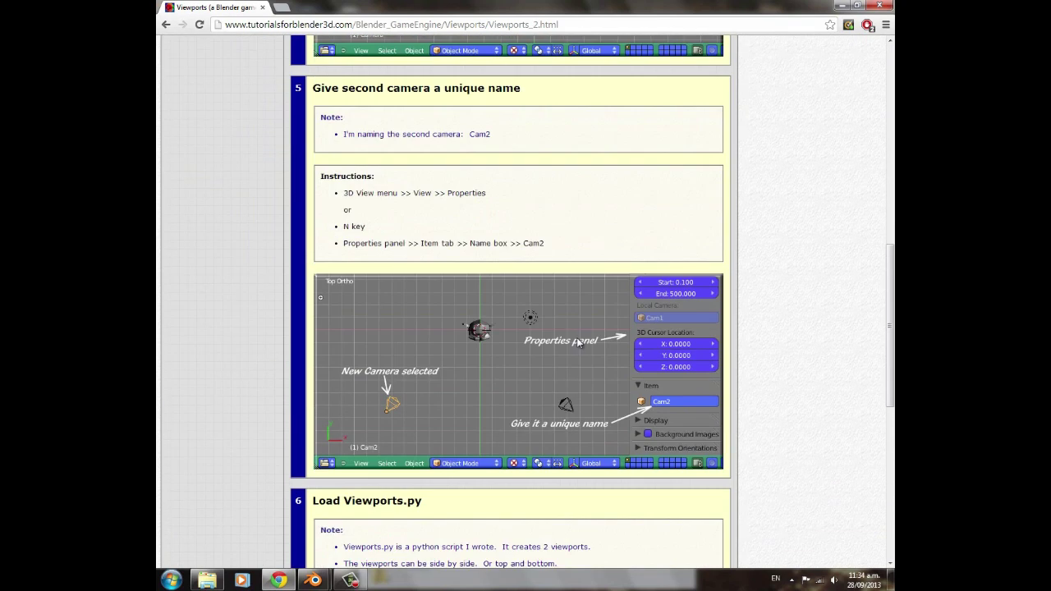
scroll(530, 285, down, 3)
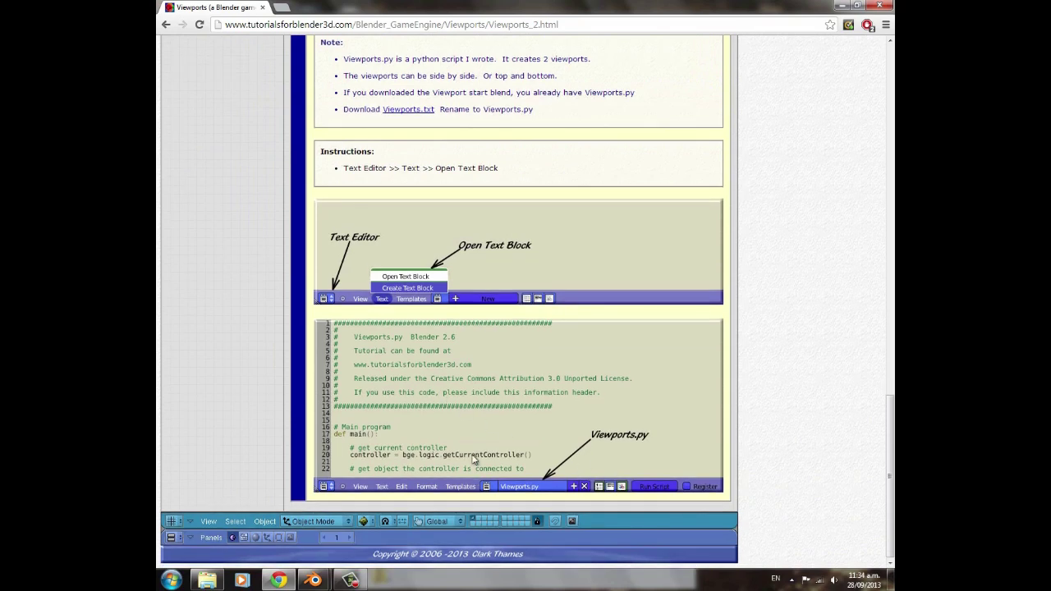
scroll(475, 458, up, 2)
scroll(396, 186, up, 15)
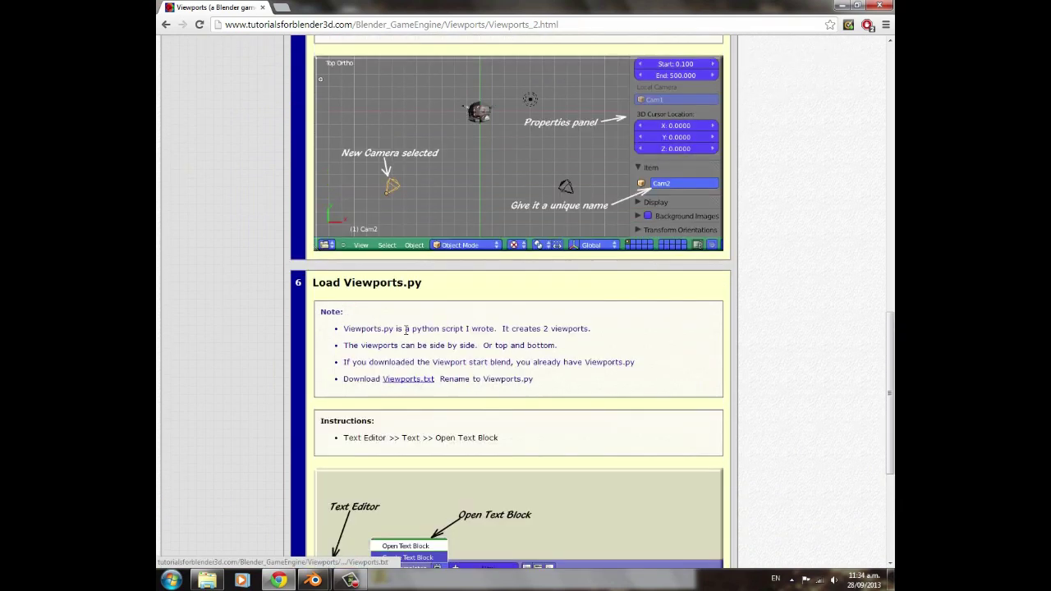
scroll(495, 449, down, 10)
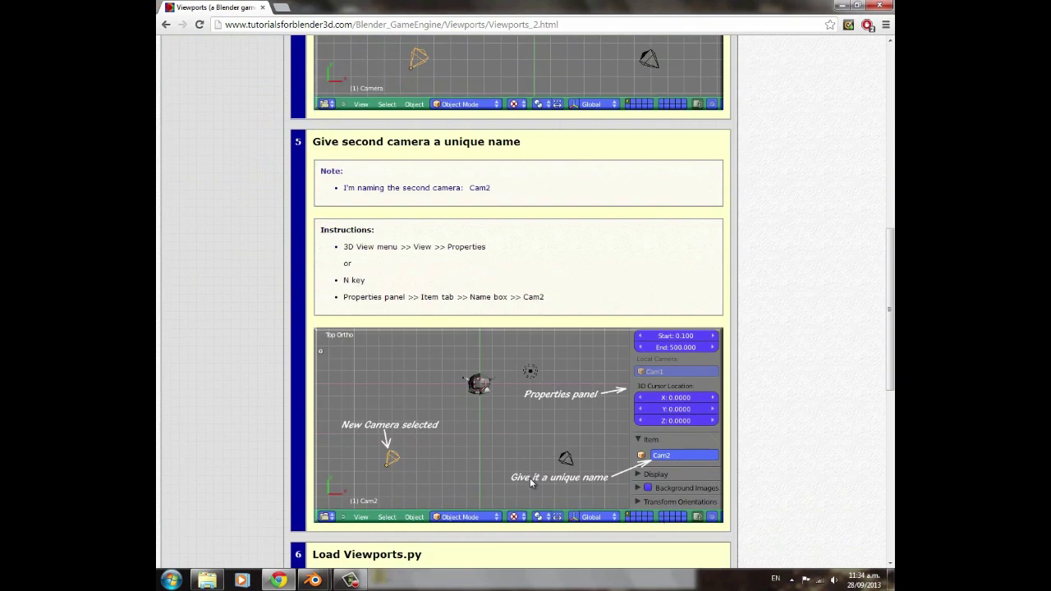
- Open the Viewports.txt script linked in the Load Viewports.py section and copy its entire code
click(417, 491)
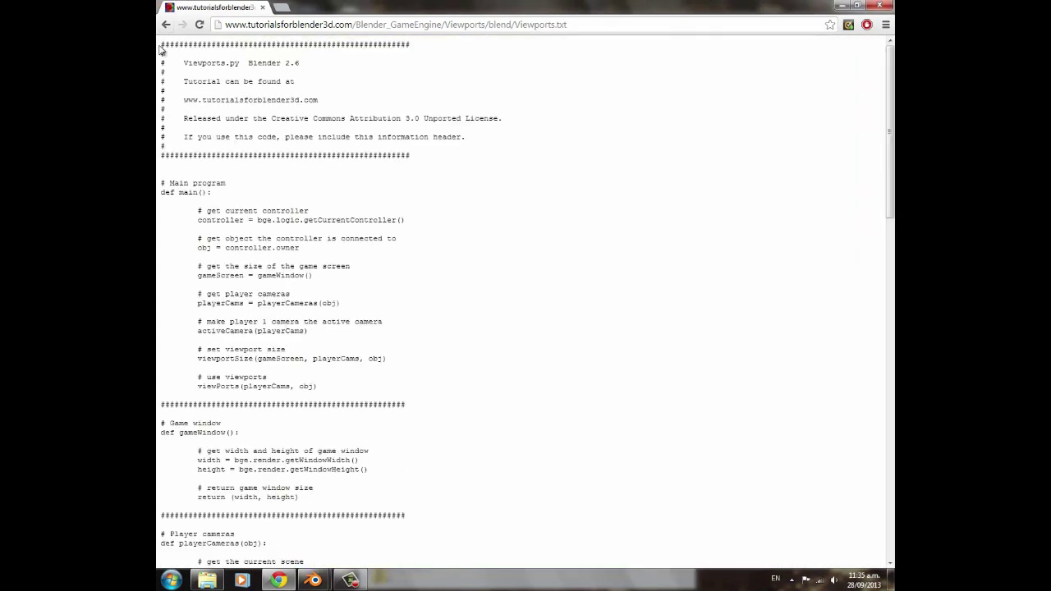
drag(162, 45, 344, 583)
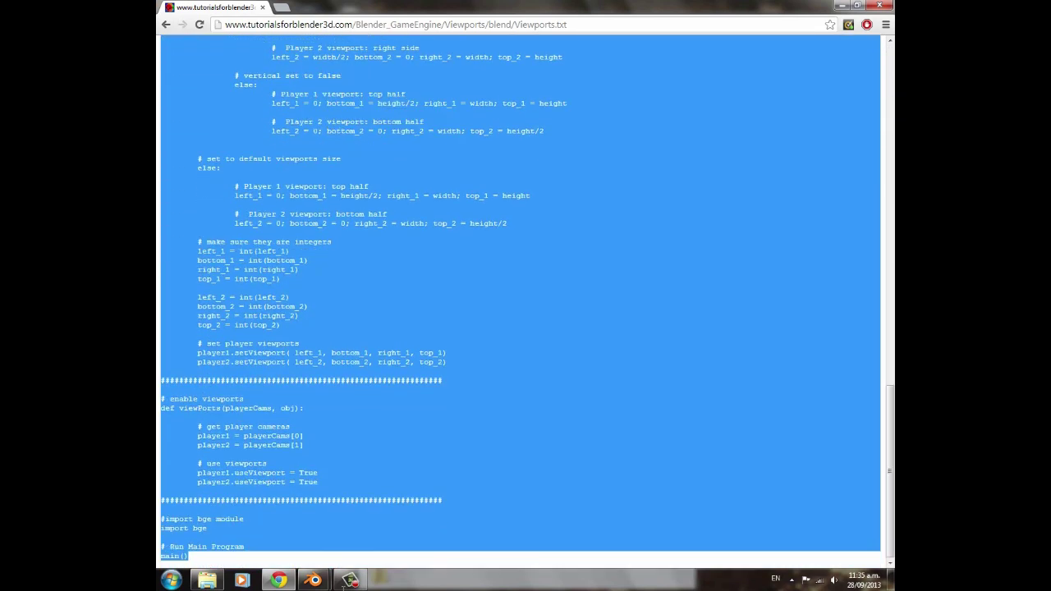
right_click(300, 296)
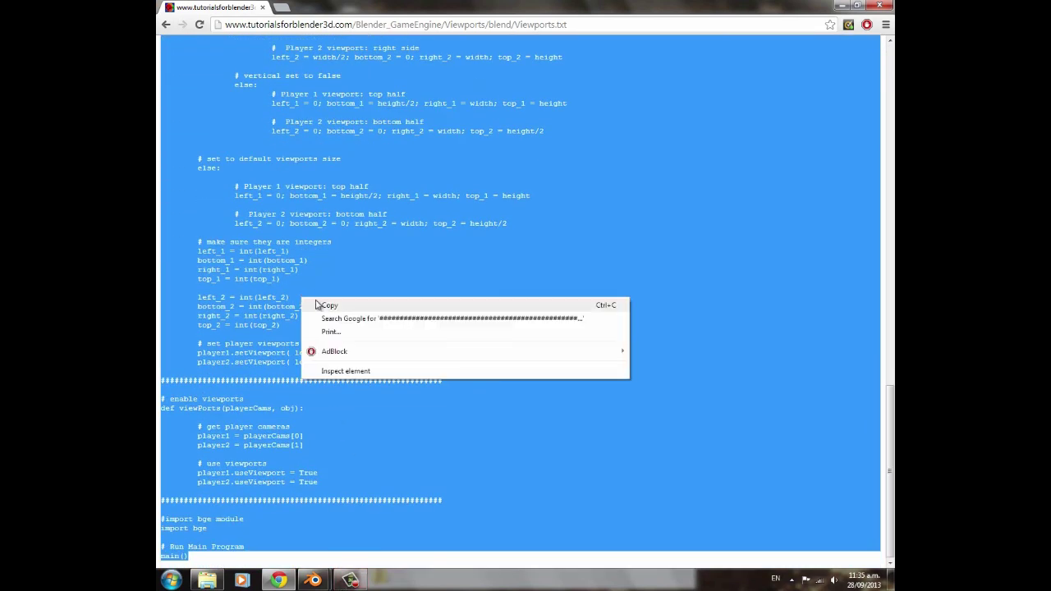
click(322, 303)
- Open Notepad and paste the copied viewports script into the blank document
key(super)
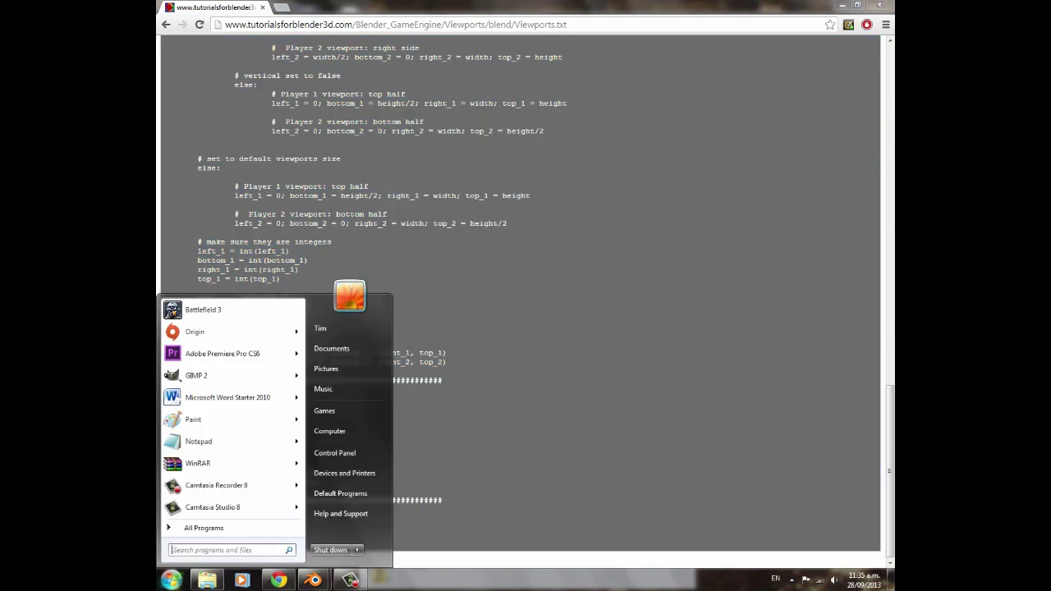
click(209, 442)
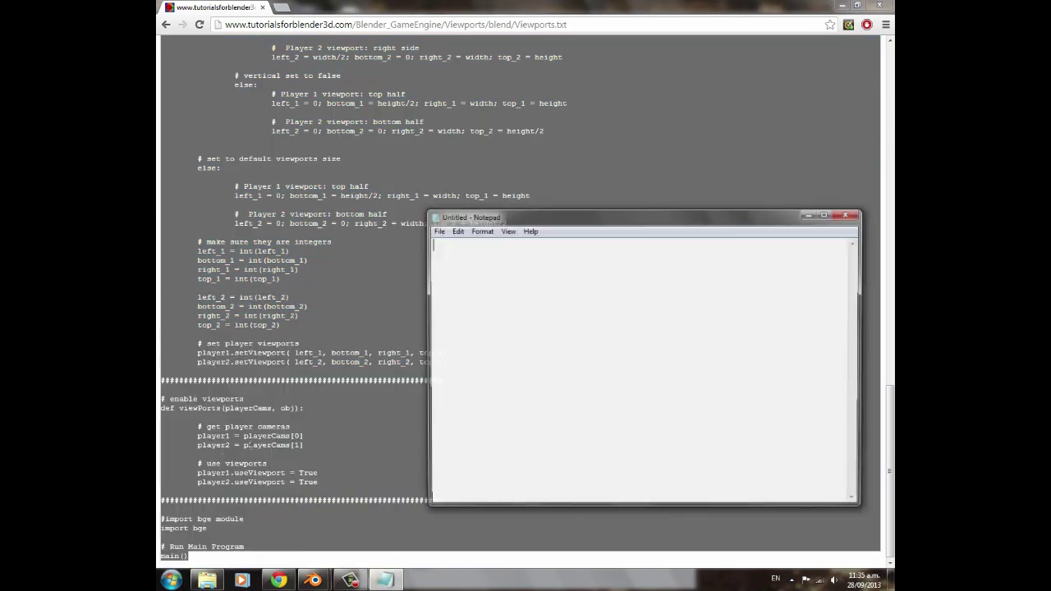
right_click(467, 263)
click(513, 319)
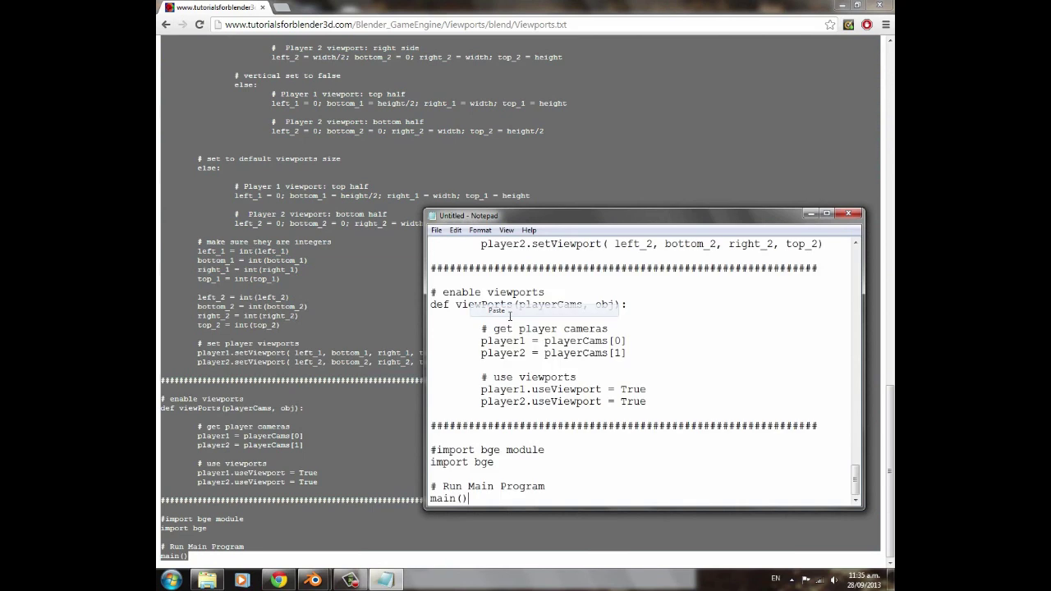
- Save the script as splitscreen.py in the splitscreen folder on the E: drive and close Notepad
click(436, 230)
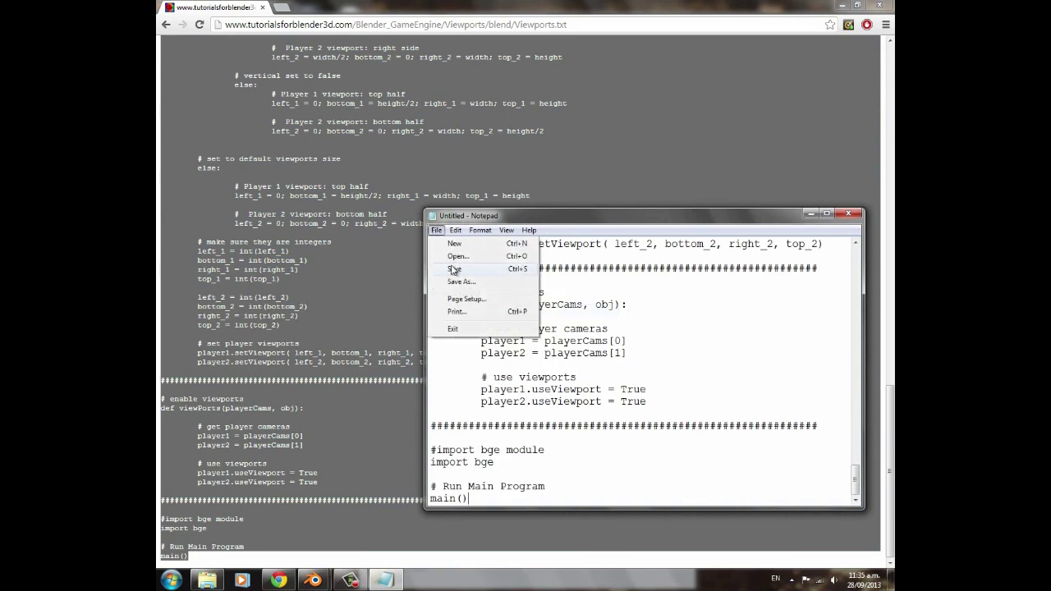
click(464, 281)
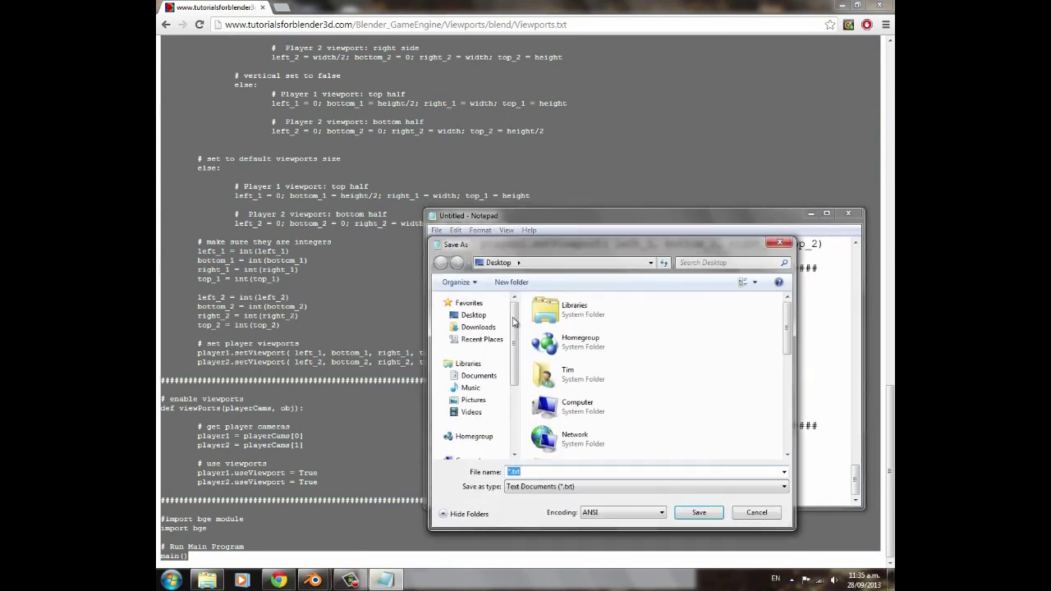
scroll(515, 369, down, 2)
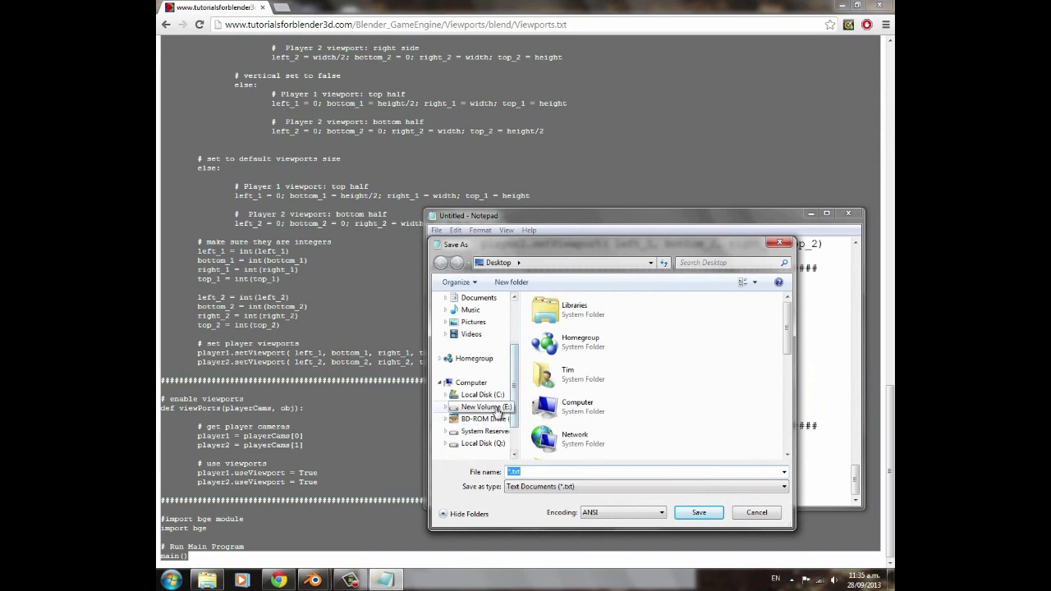
click(484, 407)
drag(791, 312, 788, 405)
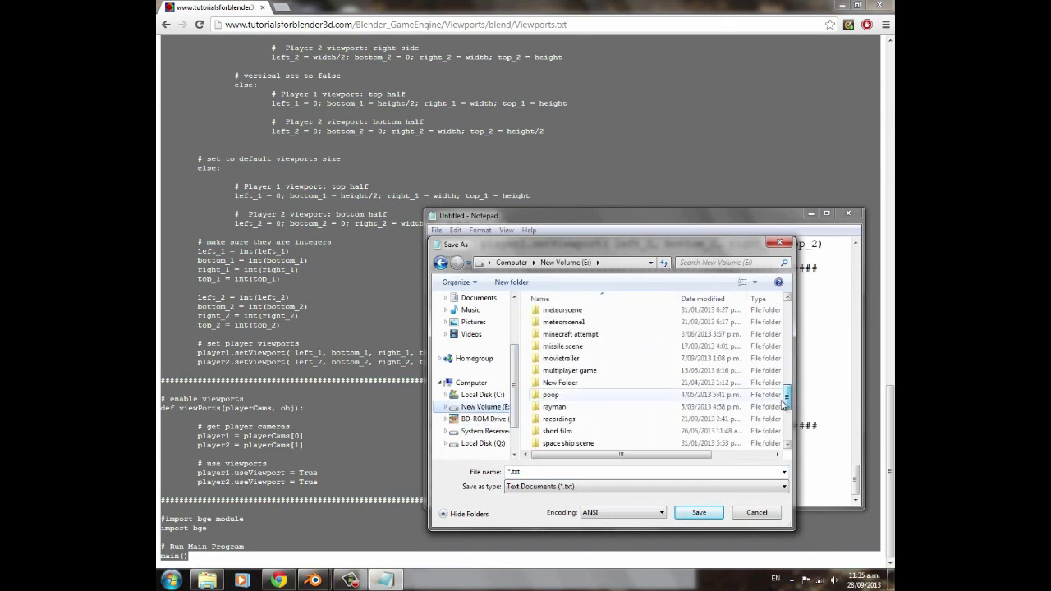
scroll(723, 428, down, 1)
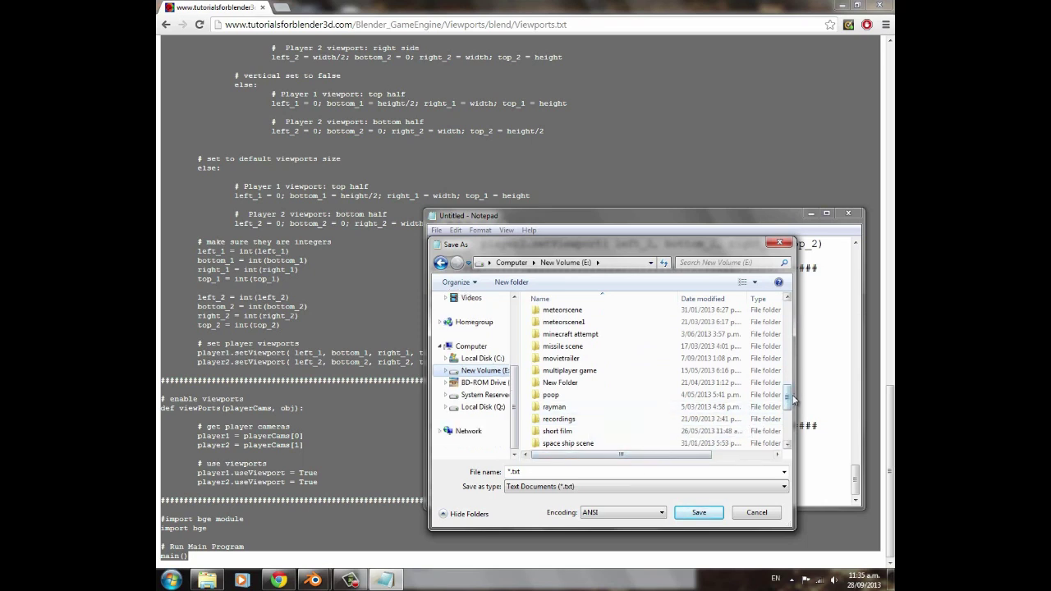
scroll(786, 399, down, 1)
click(625, 424)
double_click(625, 424)
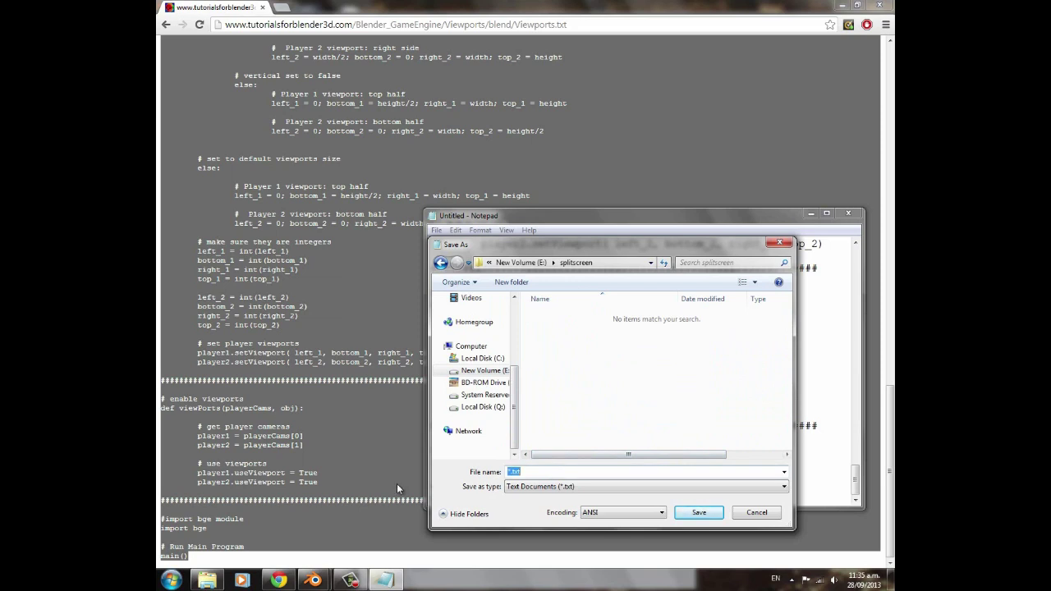
text(splitscreen.py)
click(696, 513)
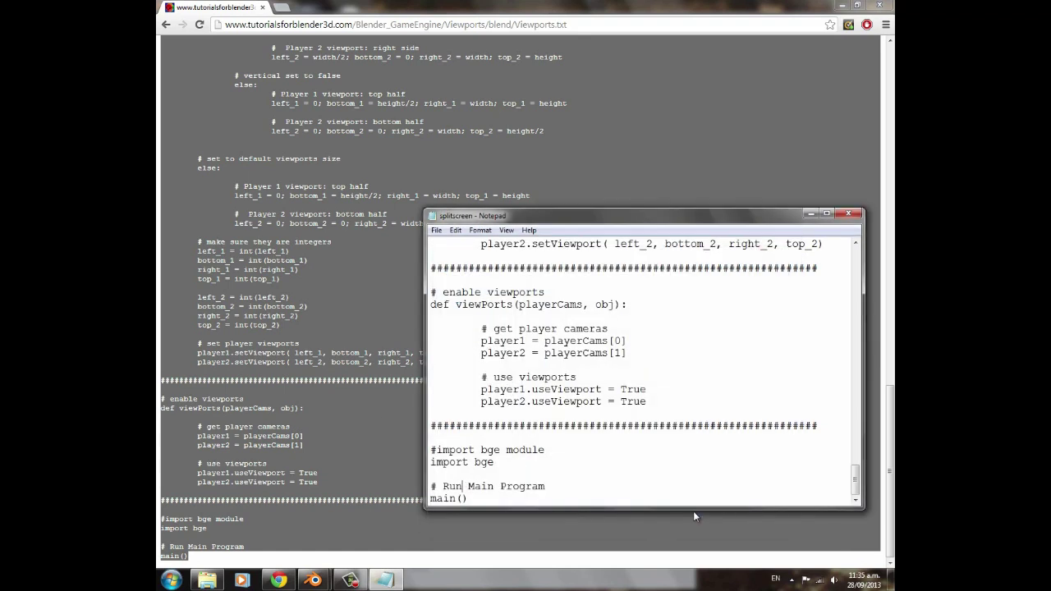
click(848, 215)
- Return to the Viewports tutorial, open page 3 and read the steps on selecting the camera and adding an Always sensor
click(166, 24)
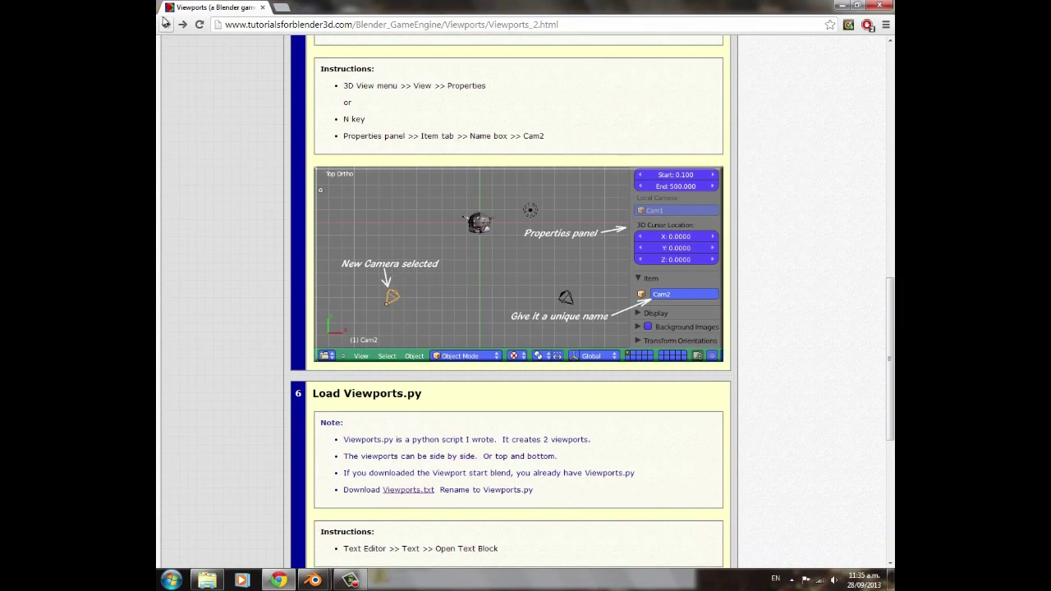
scroll(516, 292, down, 5)
scroll(515, 291, up, 10)
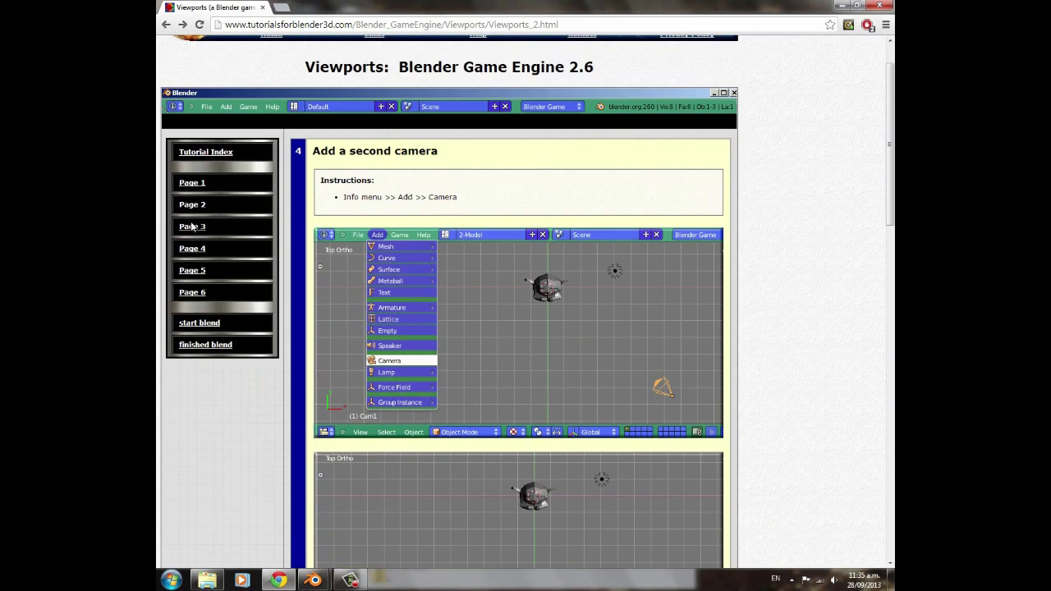
click(195, 228)
scroll(544, 376, down, 3)
scroll(545, 376, down, 3)
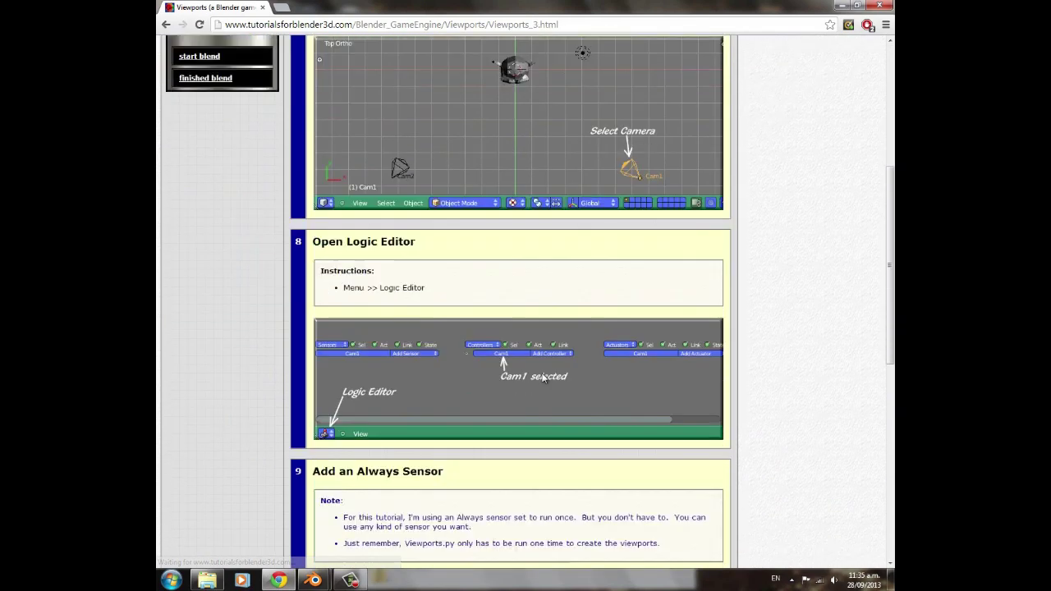
scroll(542, 377, down, 3)
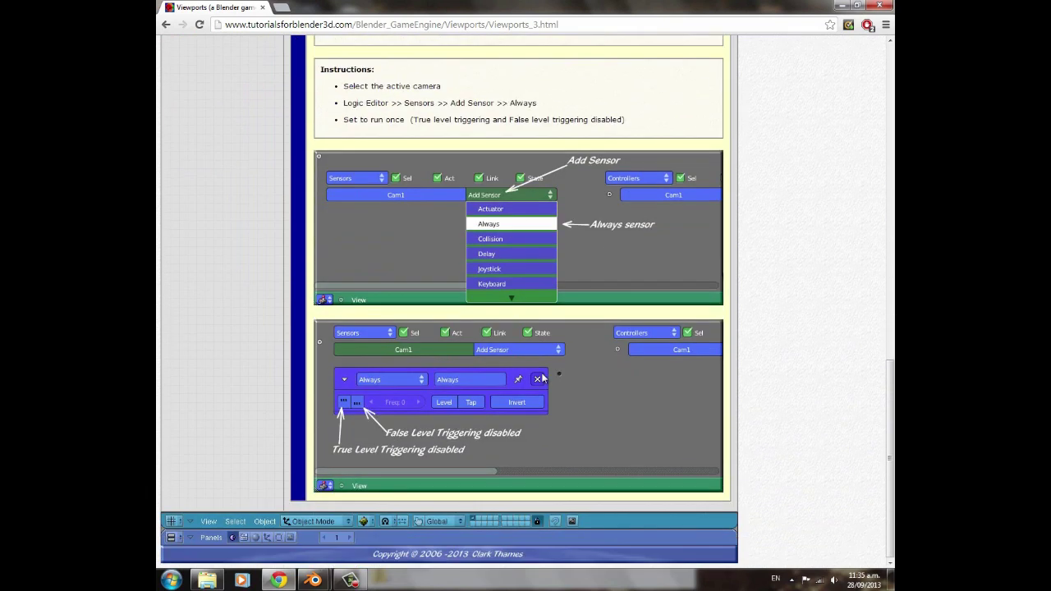
scroll(542, 379, up, 10)
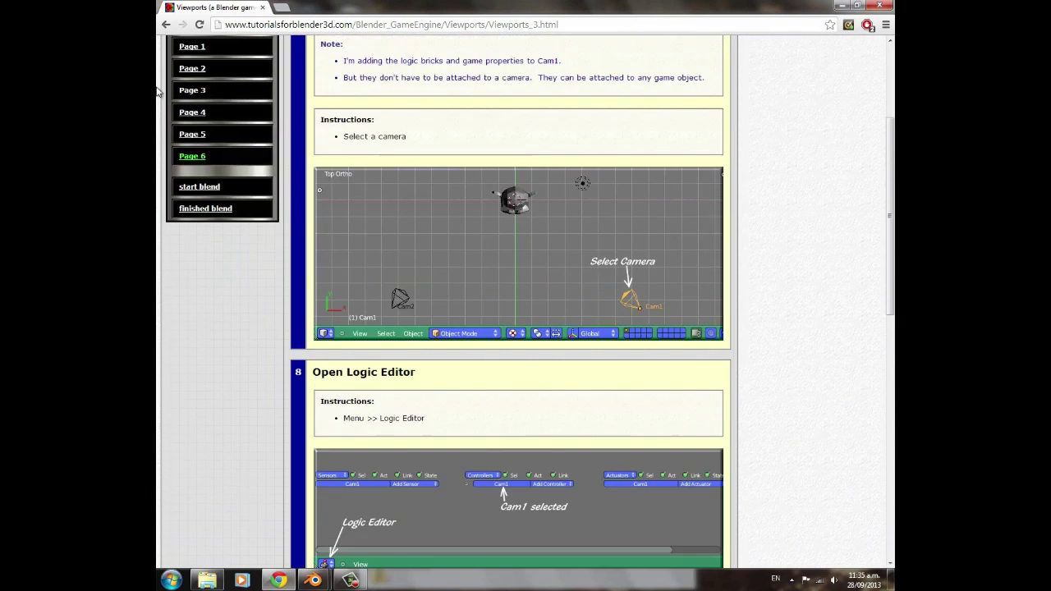
- Open page 4 of the tutorial and read about adding the Python controller and connecting the logic bricks
click(192, 166)
scroll(405, 277, down, 15)
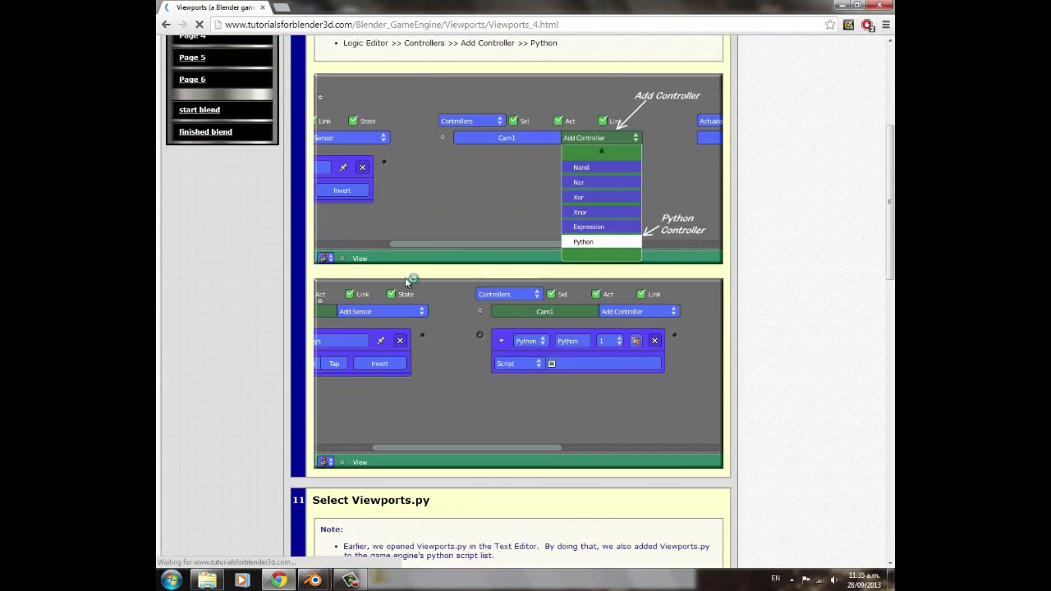
scroll(540, 304, down, 6)
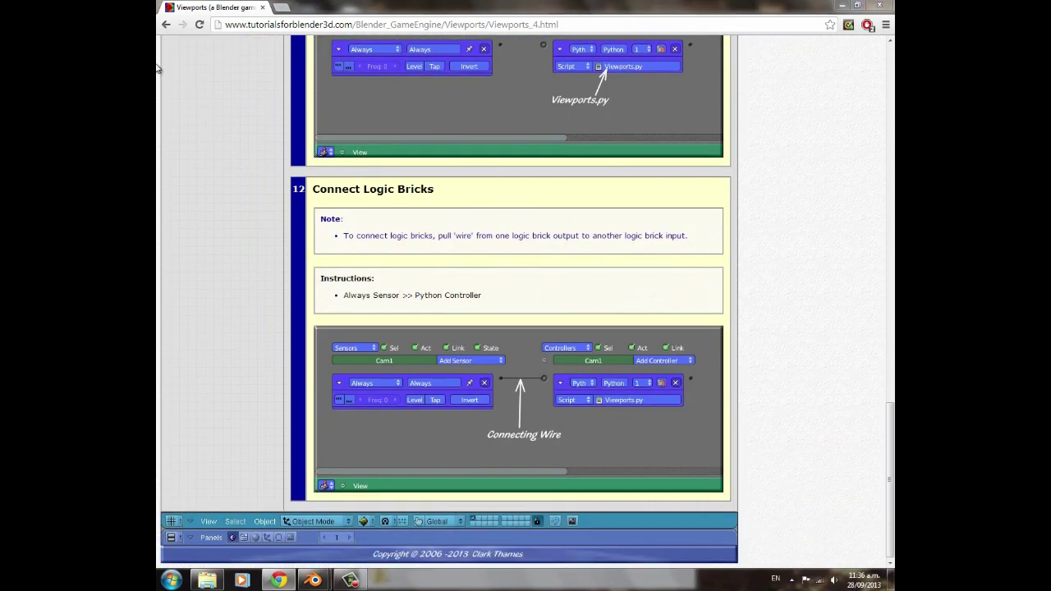
- Open page 5 of the tutorial and read how to add the Viewport_1 and Viewport_2 game properties
click(166, 24)
click(192, 188)
scroll(461, 317, down, 10)
scroll(461, 317, down, 3)
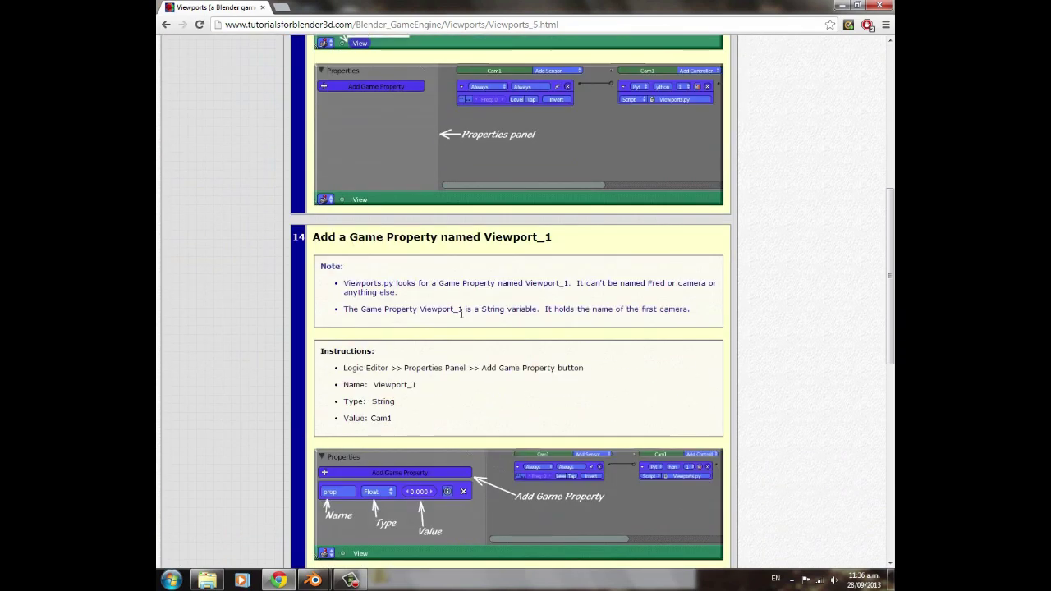
scroll(461, 315, down, 4)
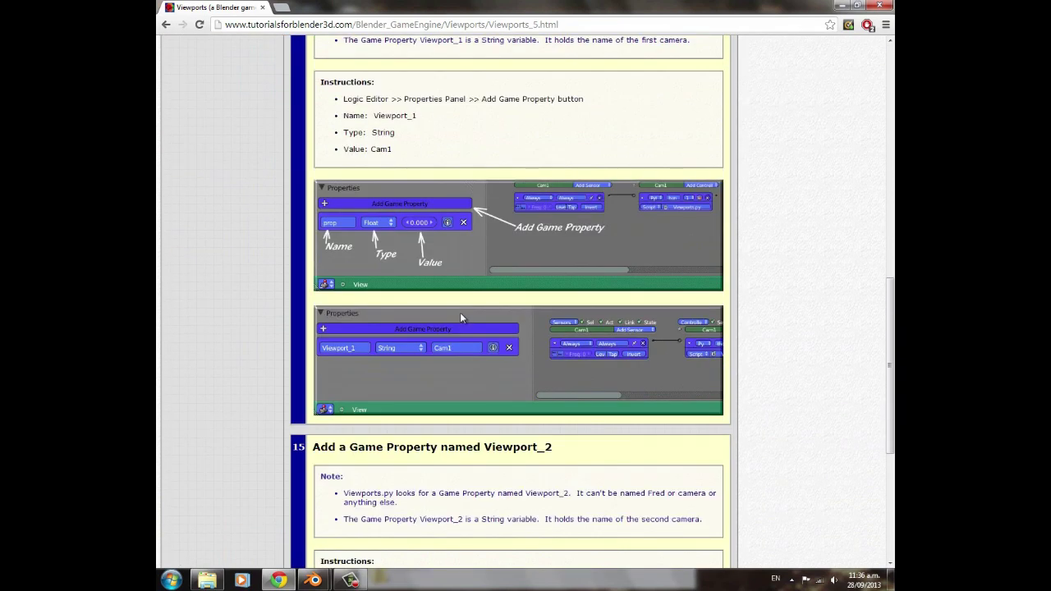
scroll(461, 318, down, 5)
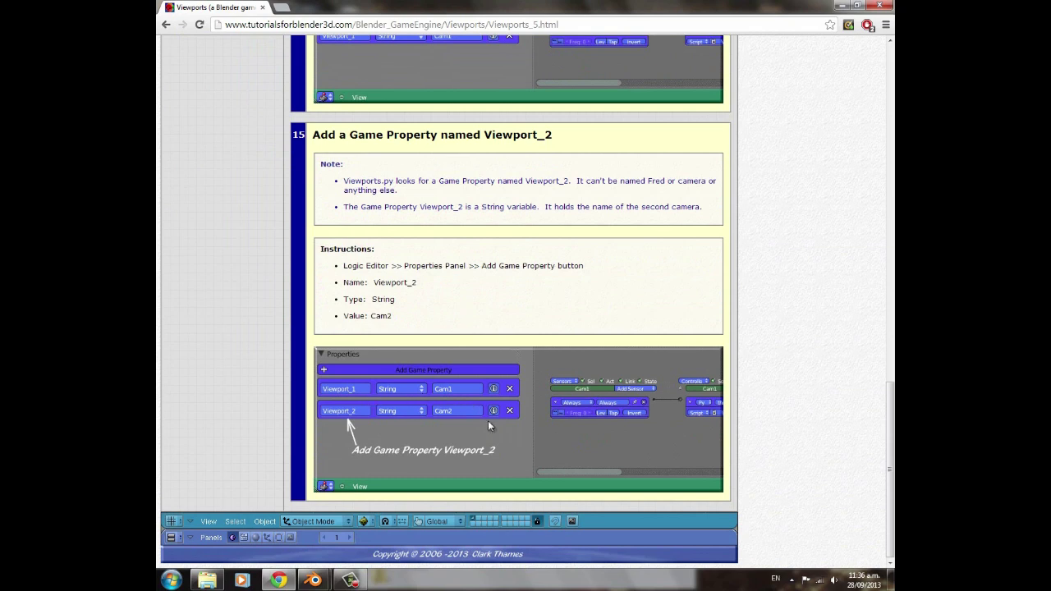
- Switch to the Blender window containing character 1.blend and save the file over the existing version
mouse_move(312, 580)
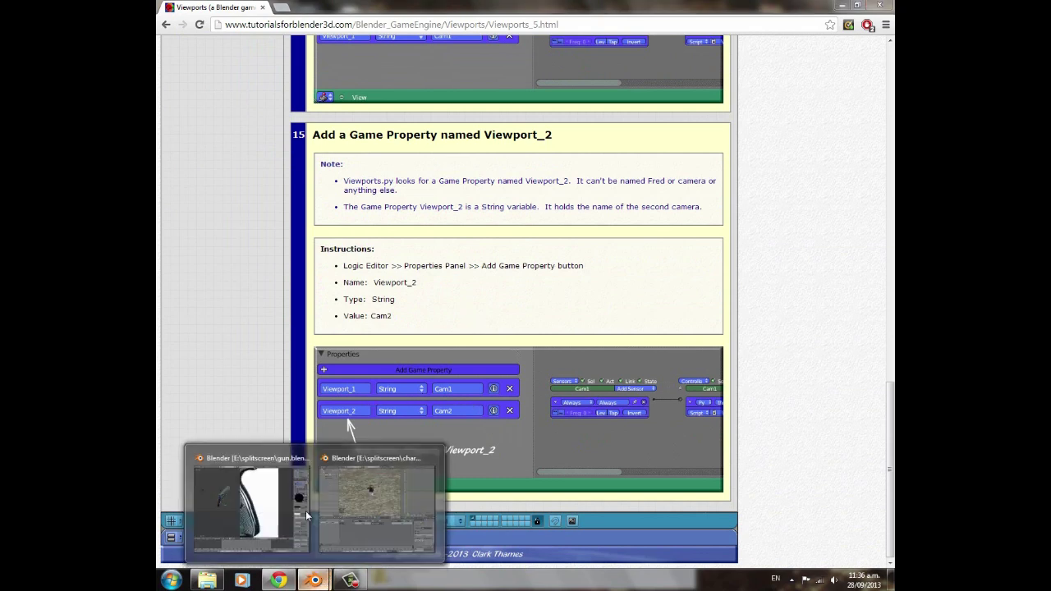
click(362, 491)
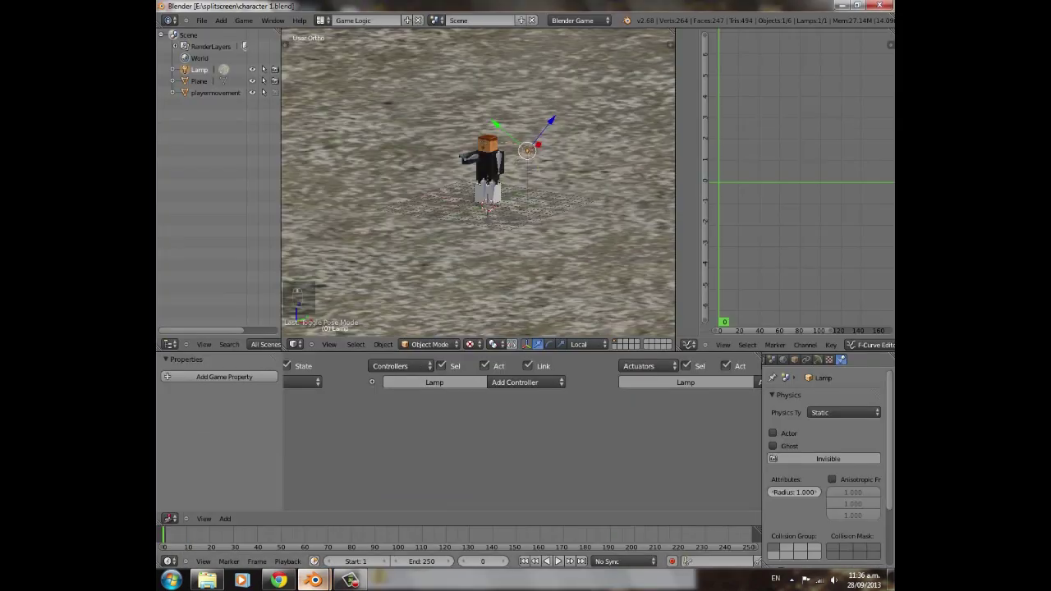
mouse_move(312, 581)
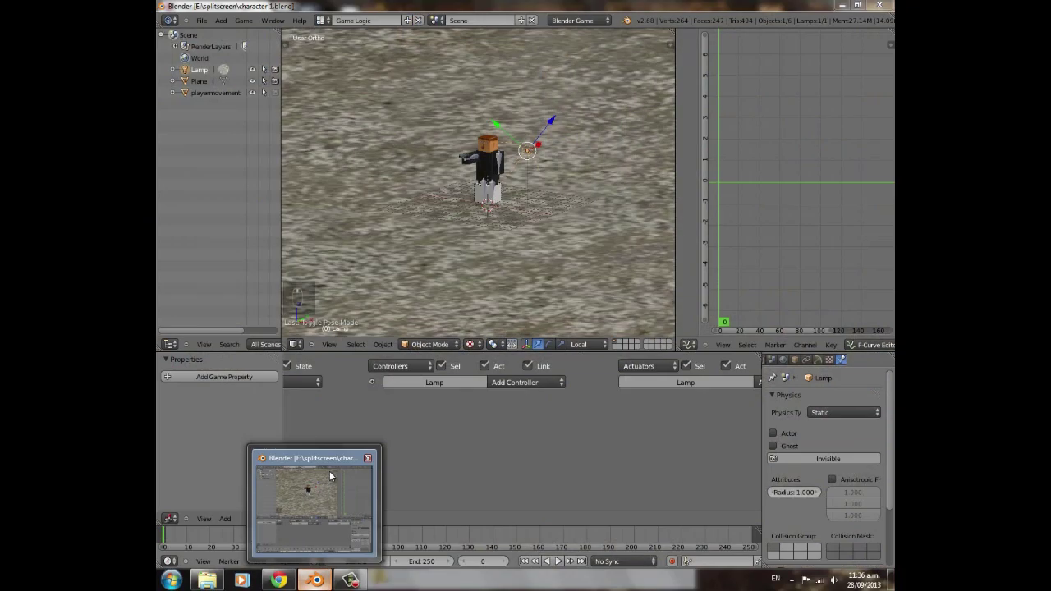
middle_drag(441, 219, 481, 206)
scroll(481, 206, up, 3)
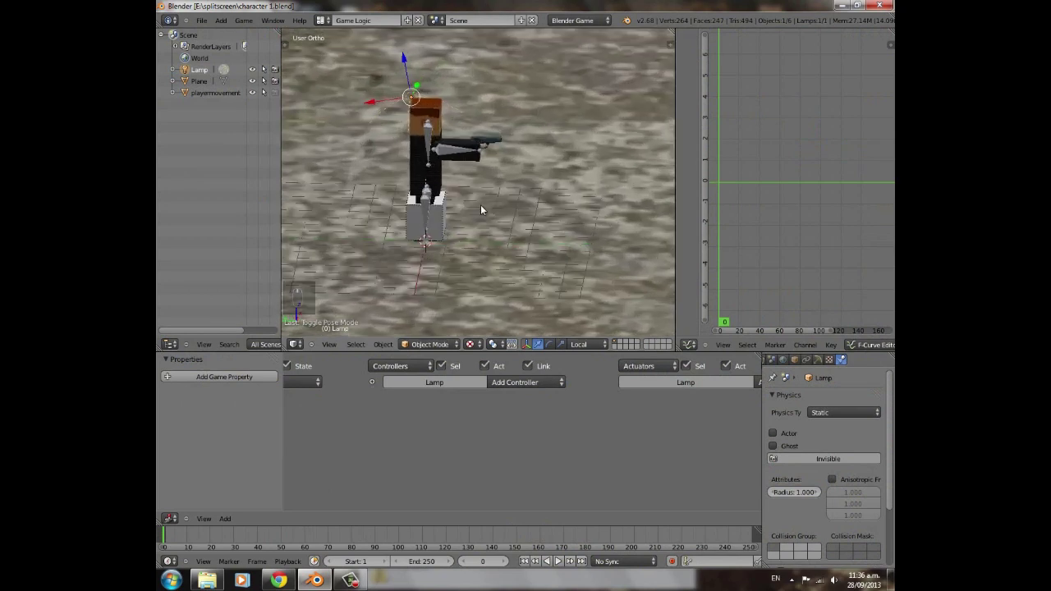
key(ctrl+s)
click(481, 205)
- Set the transform orientation to Global and move the lamp away from the character
middle_drag(359, 237, 451, 262)
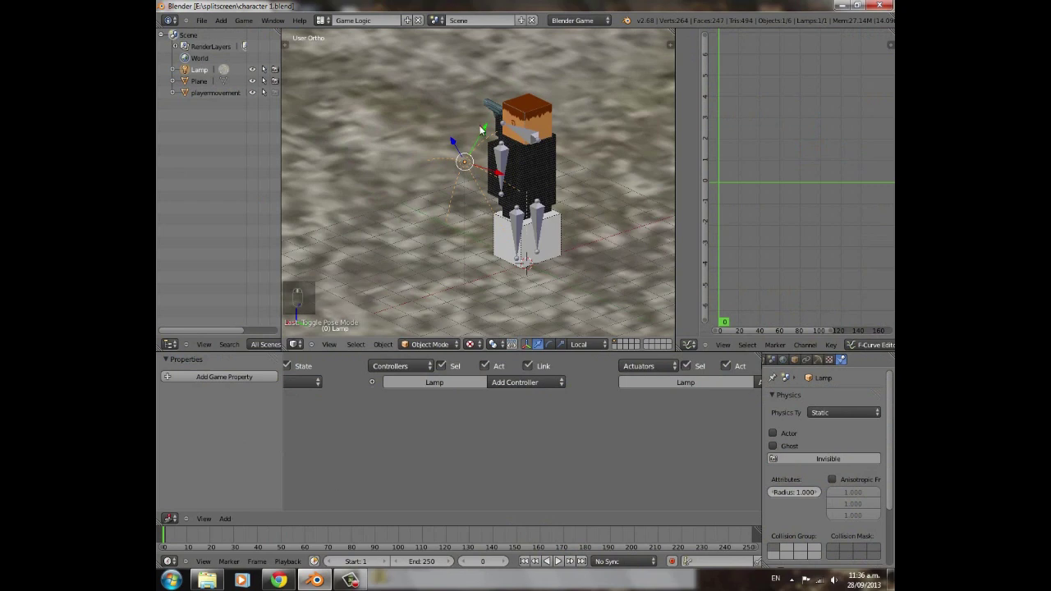
scroll(506, 264, down, 4)
click(579, 344)
click(591, 331)
drag(440, 184, 263, 246)
scroll(430, 229, down, 5)
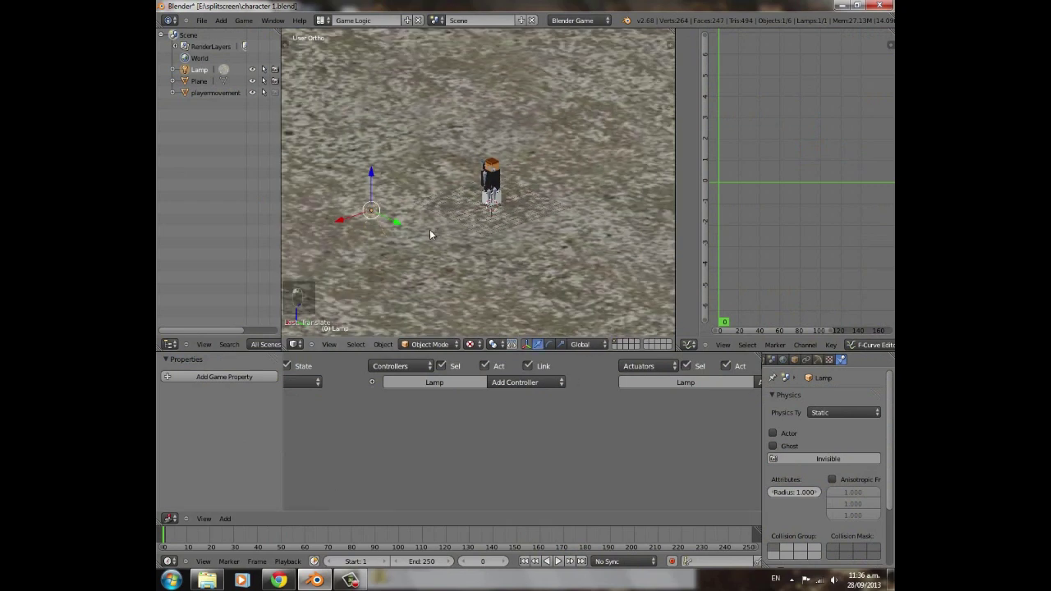
scroll(476, 201, up, 3)
scroll(482, 198, up, 4)
scroll(498, 196, down, 2)
scroll(448, 188, up, 3)
scroll(492, 230, up, 5)
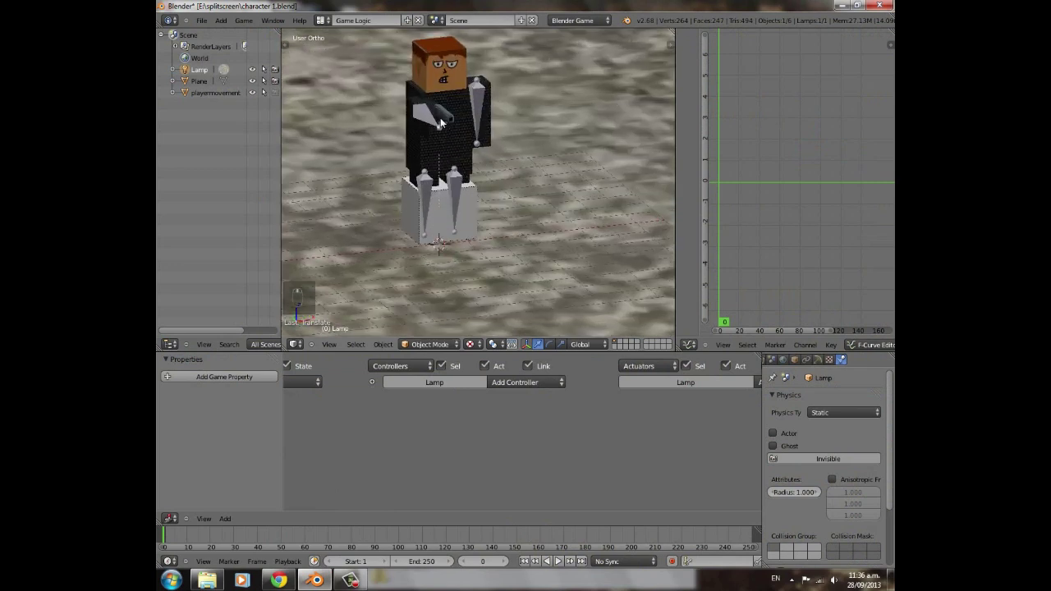
- Show the scene in wireframe and box-select all parts of the character, including its armature, camera and movement box
key(z)
scroll(495, 214, down, 3)
right_click(477, 229)
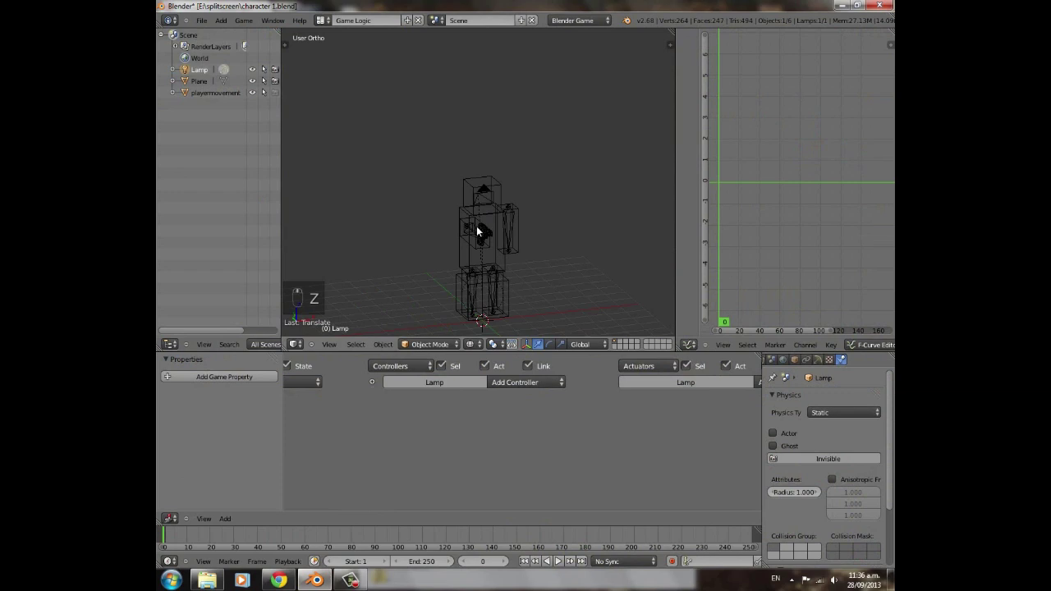
shift+right_click(504, 276)
key(b)
drag(449, 154, 522, 289)
scroll(448, 263, down, 2)
scroll(448, 267, down, 4)
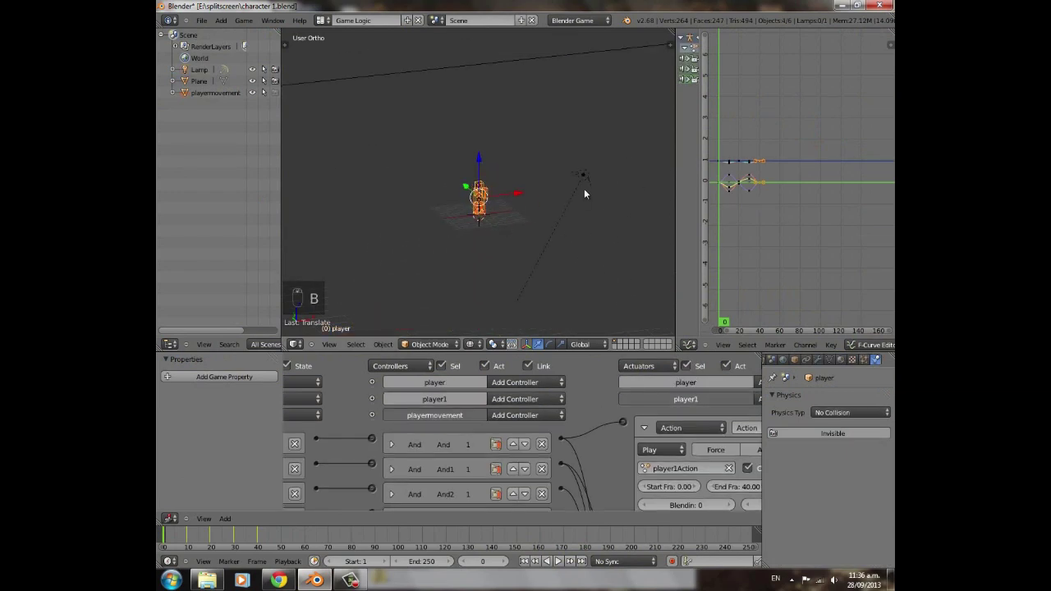
scroll(534, 243, up, 6)
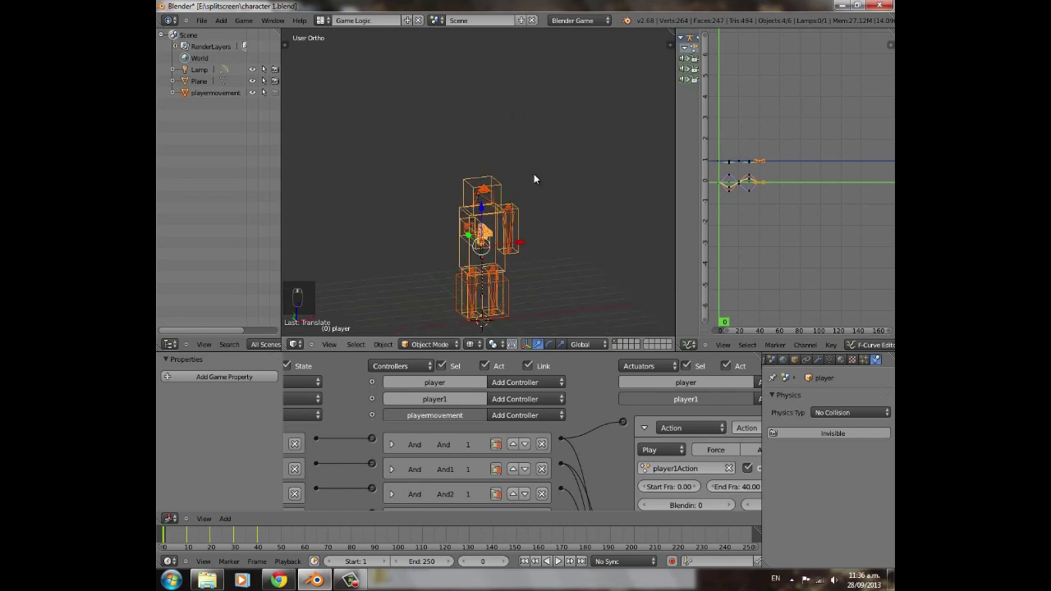
- Duplicate the selected character and place the copy about 8.6 units away along the X axis
scroll(490, 207, down, 2)
scroll(526, 219, up, 4)
scroll(518, 232, down, 4)
key(shift+d)
key(x)
click(591, 233)
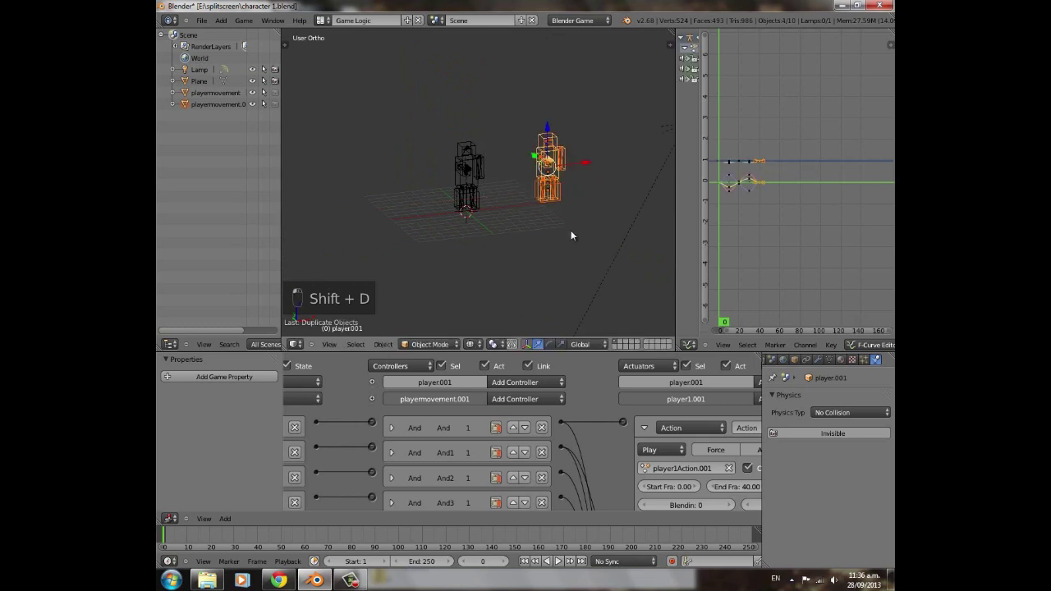
scroll(544, 190, up, 7)
click(429, 344)
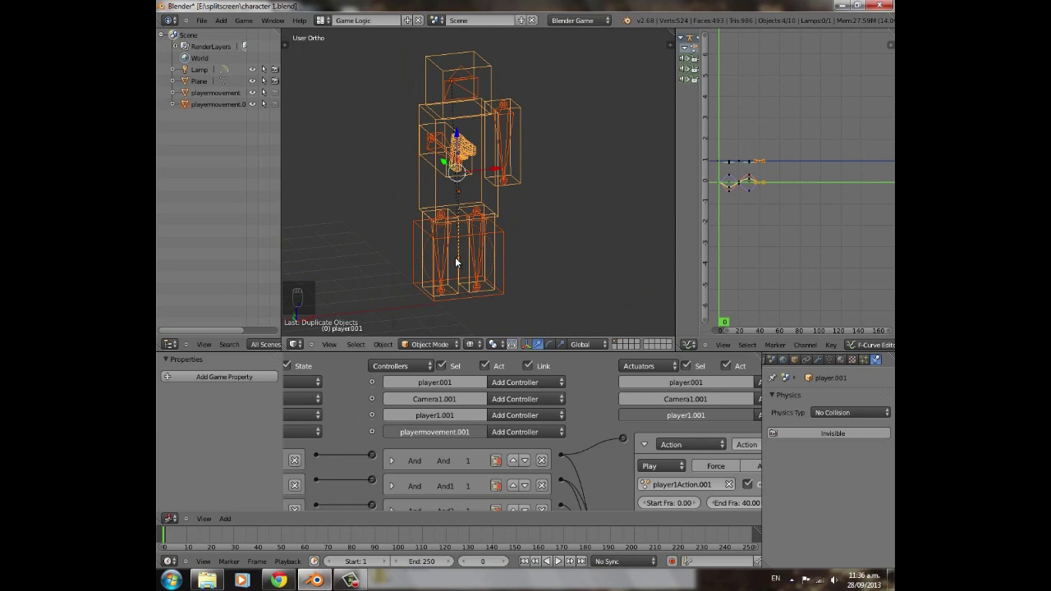
- Select the camera in the duplicated character's head and rename it Camera2
right_click(509, 234)
scroll(493, 242, down, 4)
middle_drag(488, 249, 495, 210)
scroll(494, 209, up, 2)
right_click(469, 159)
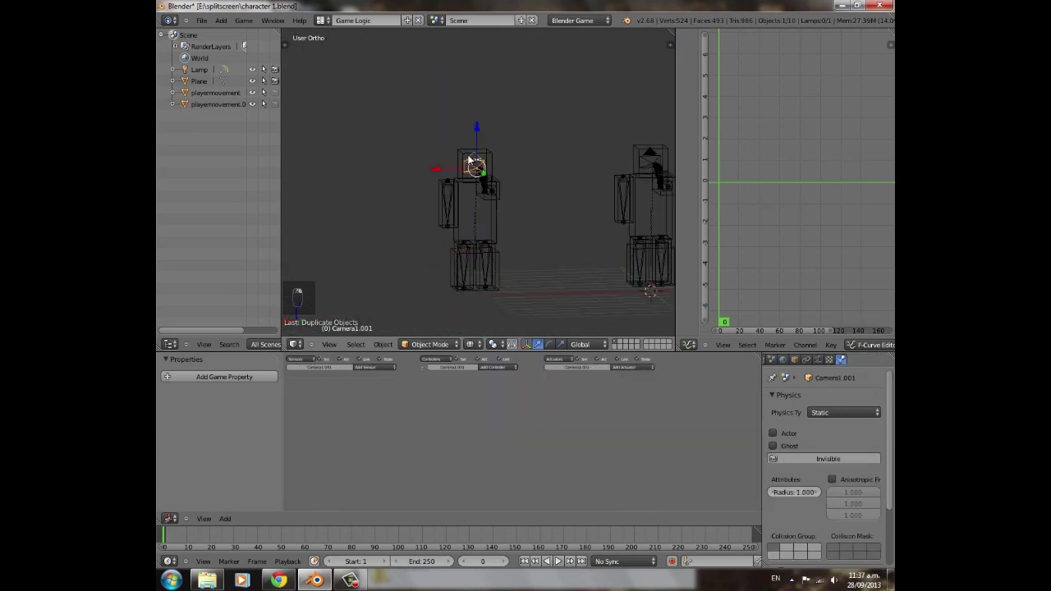
click(795, 360)
click(831, 397)
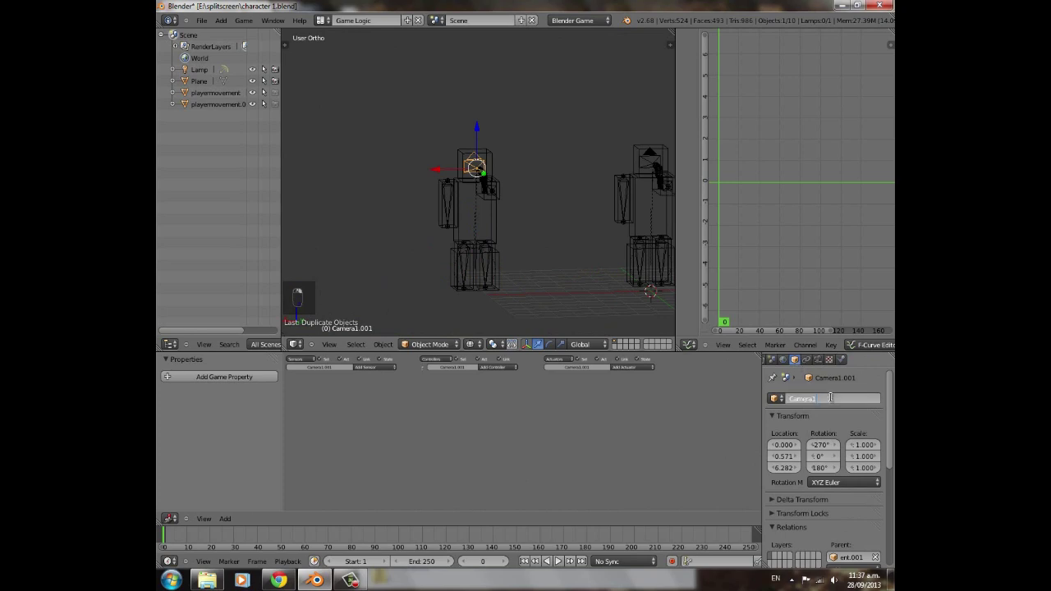
key(Return)
- Give the original character's Camera1 an Always sensor connected to a Python controller
scroll(474, 137, down, 2)
scroll(552, 146, up, 5)
shift+middle_drag(553, 148, 390, 166)
right_click(611, 148)
right_click(610, 149)
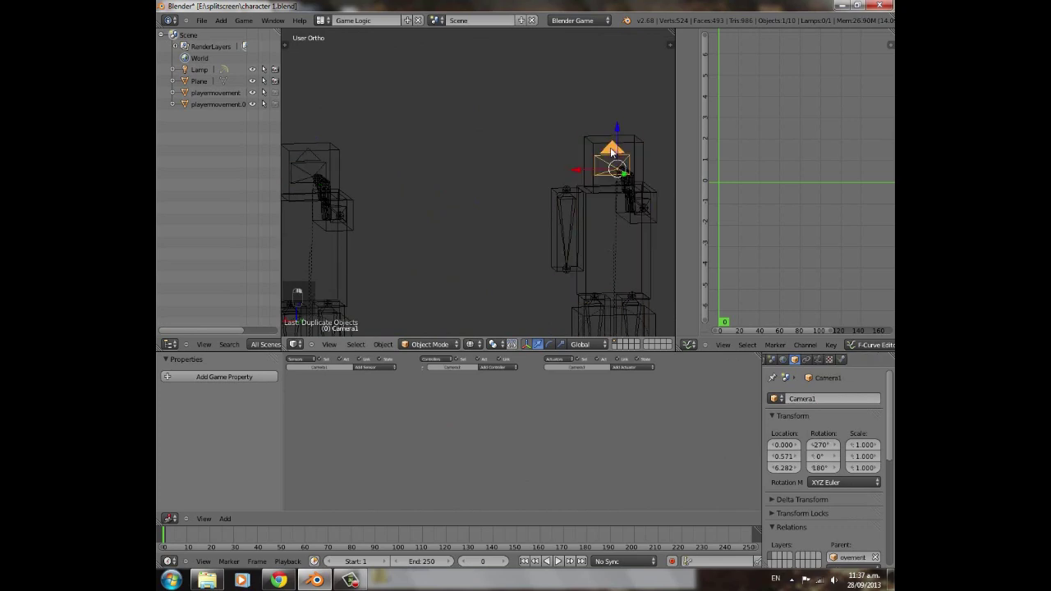
click(374, 368)
click(375, 380)
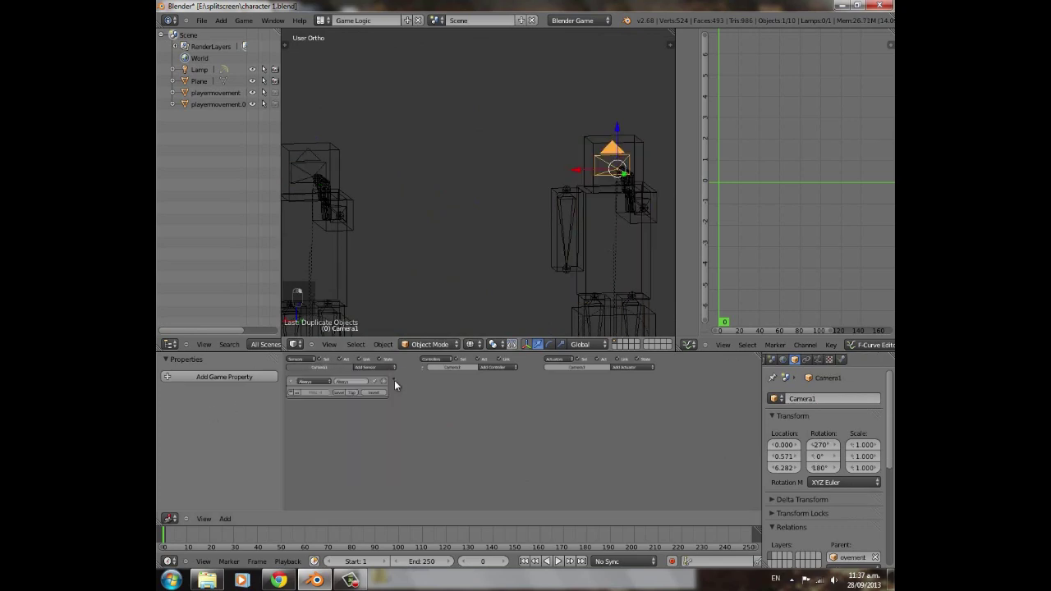
click(497, 368)
click(492, 424)
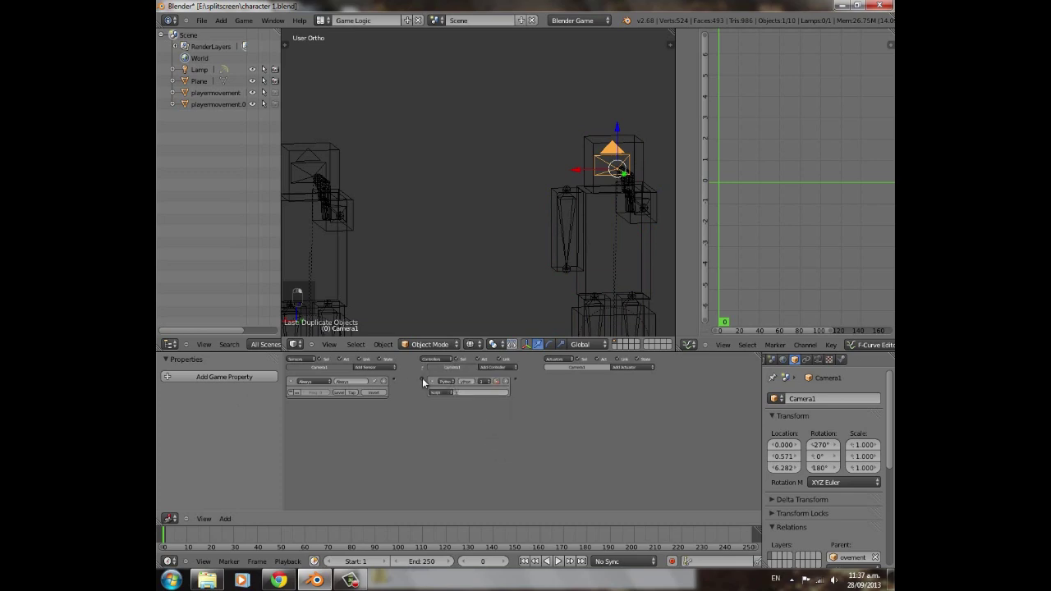
drag(396, 381, 394, 381)
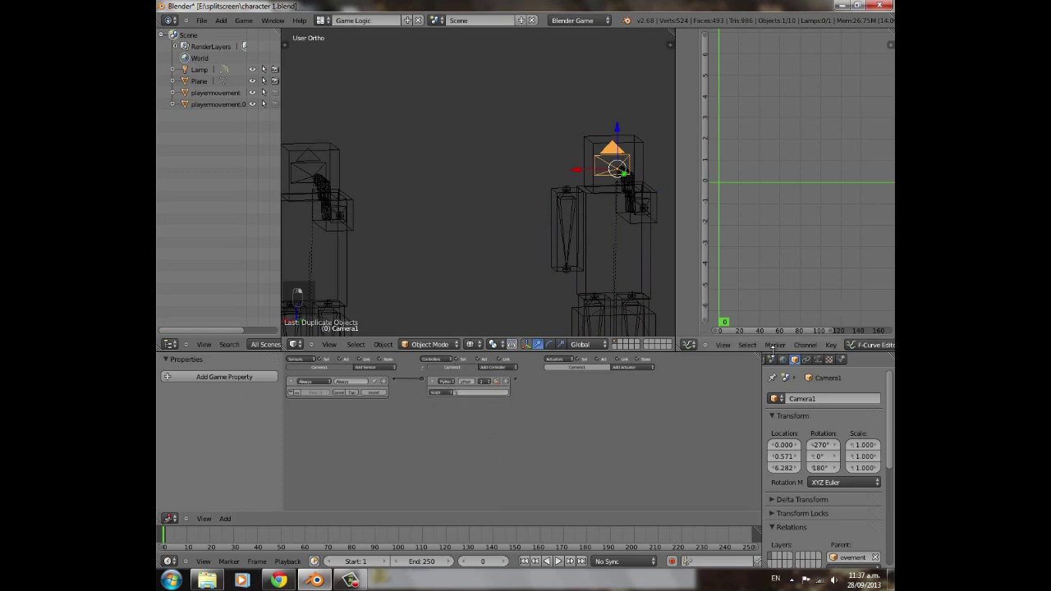
- Change the graph editor area to a Text Editor and open the splitscreen.py script in it
click(690, 345)
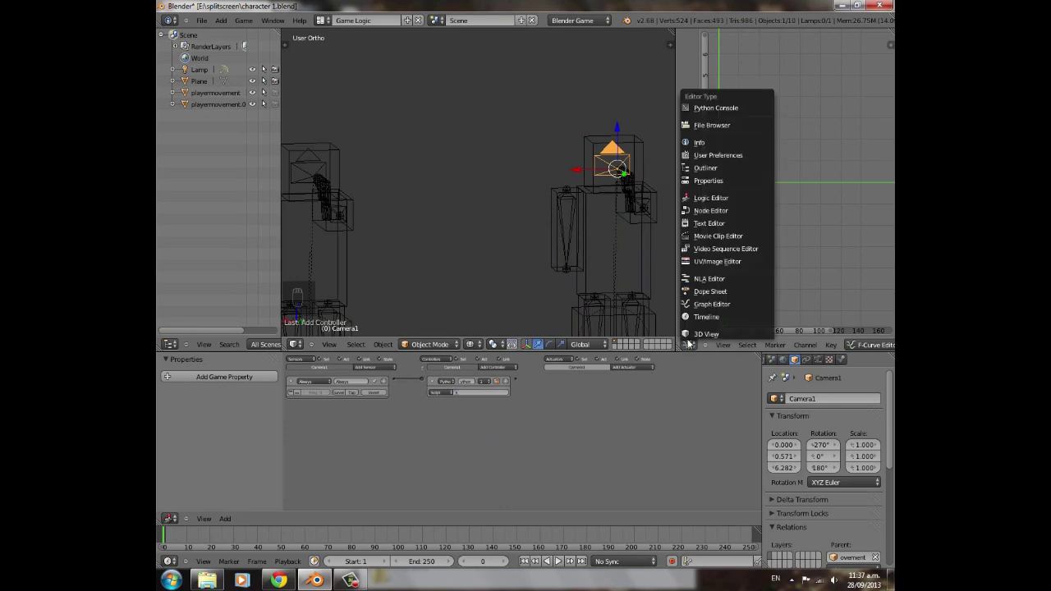
click(698, 224)
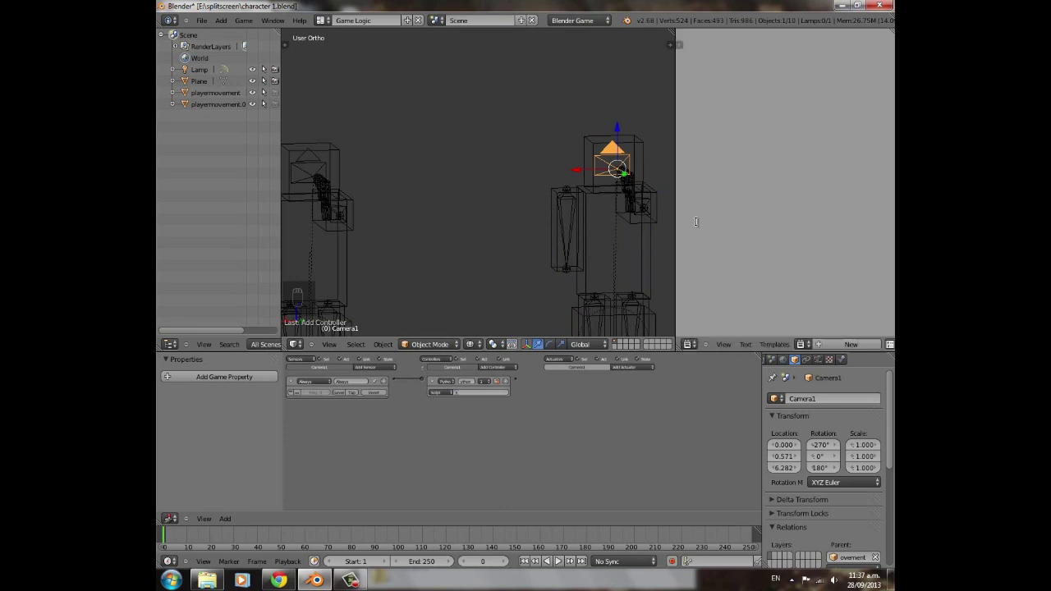
click(750, 345)
click(753, 323)
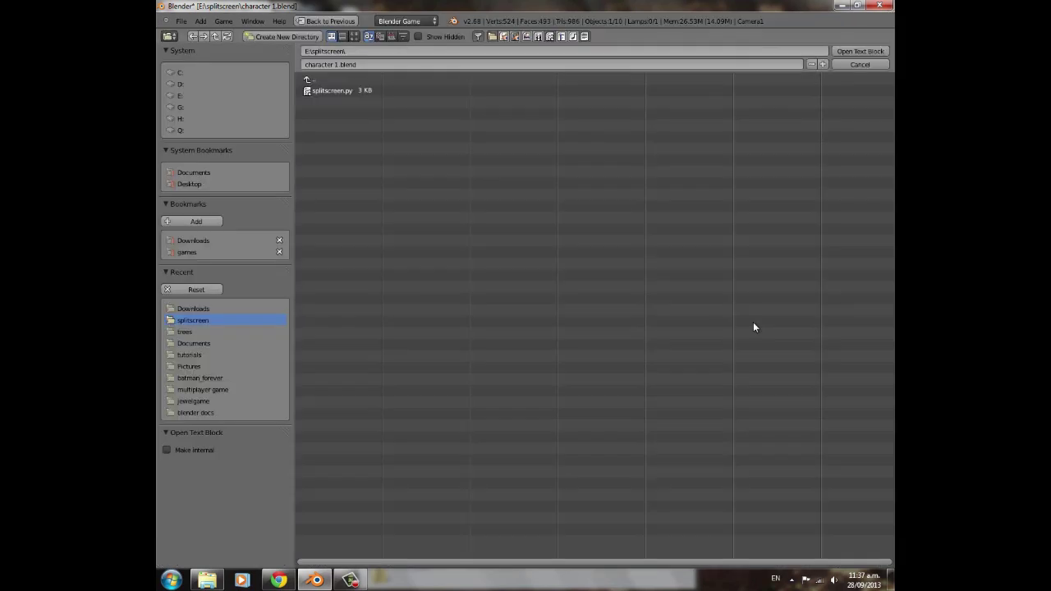
click(346, 90)
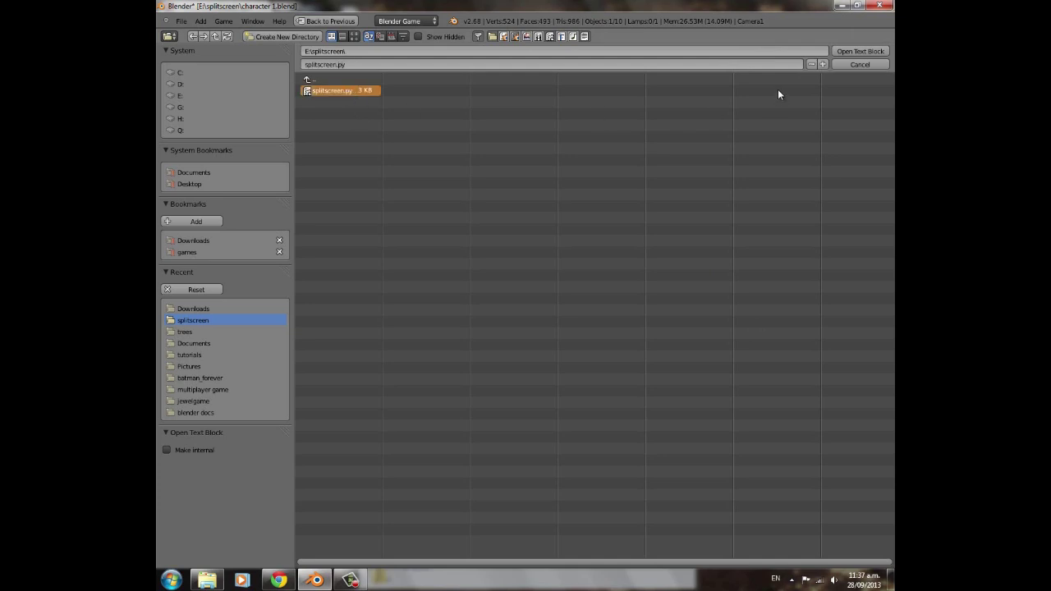
click(859, 52)
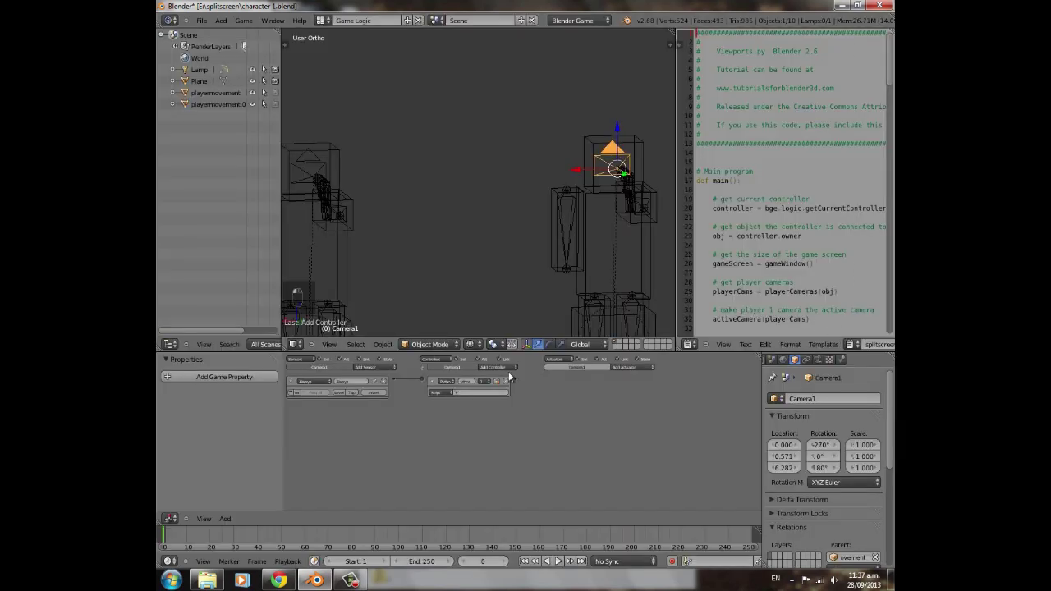
- Assign splitscreen.py to Camera1's Python controller and enable true level triggering on the Always sensor
scroll(445, 456, up, 2)
click(538, 408)
click(523, 424)
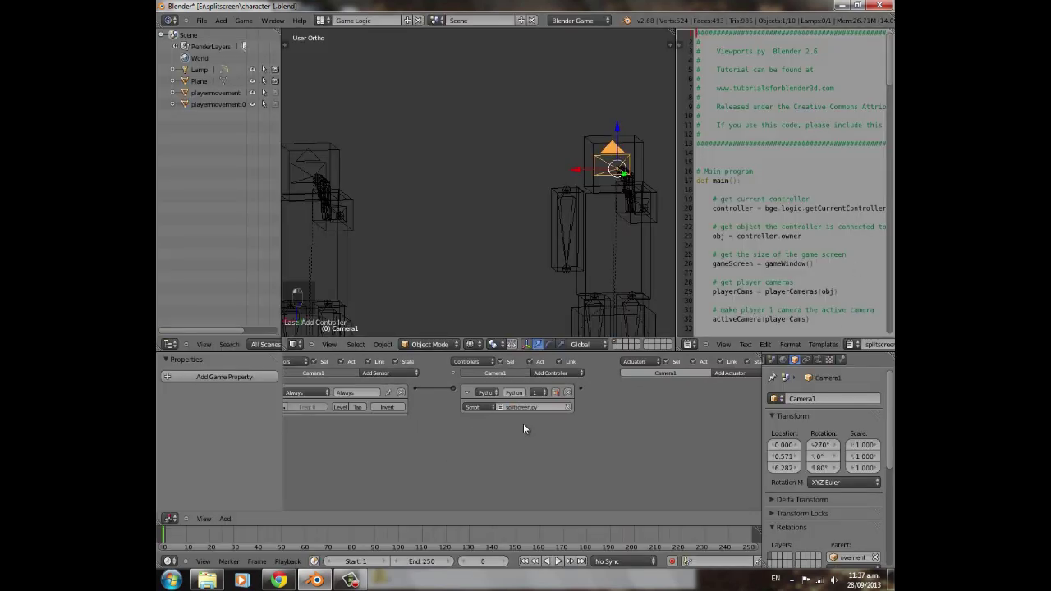
middle_drag(479, 433, 499, 433)
click(294, 407)
scroll(447, 176, down, 3)
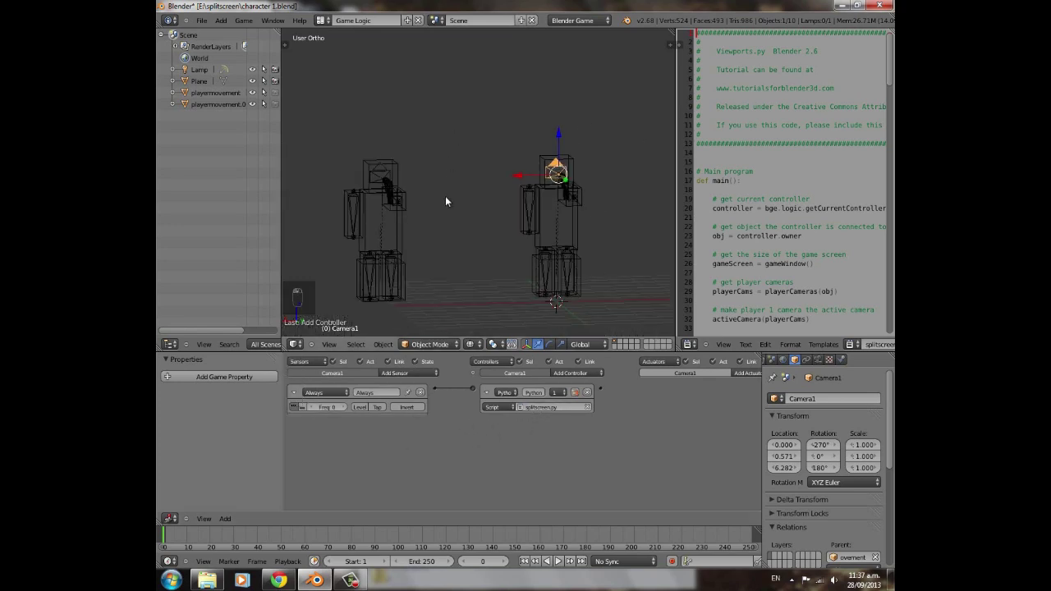
- Collapse the Always sensor and add two game properties of type String to Camera1
click(294, 393)
click(207, 378)
click(208, 379)
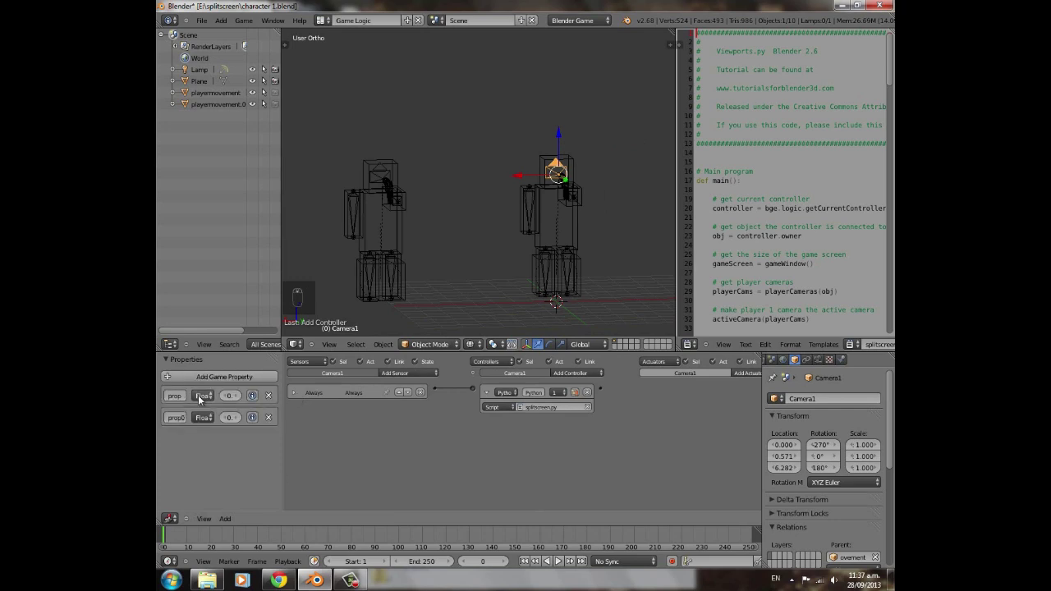
click(199, 396)
click(203, 348)
click(207, 417)
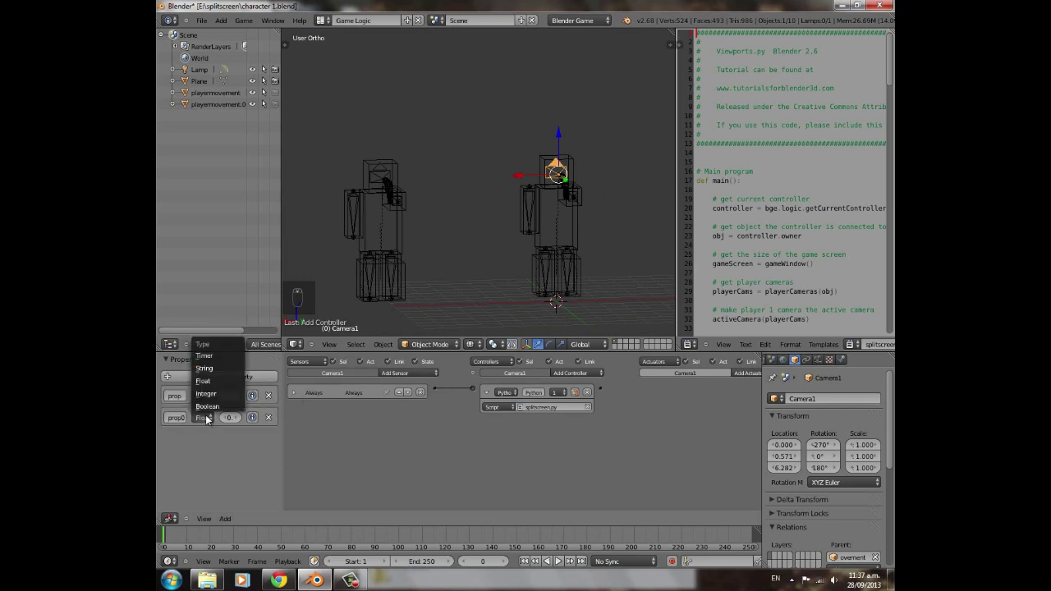
click(203, 368)
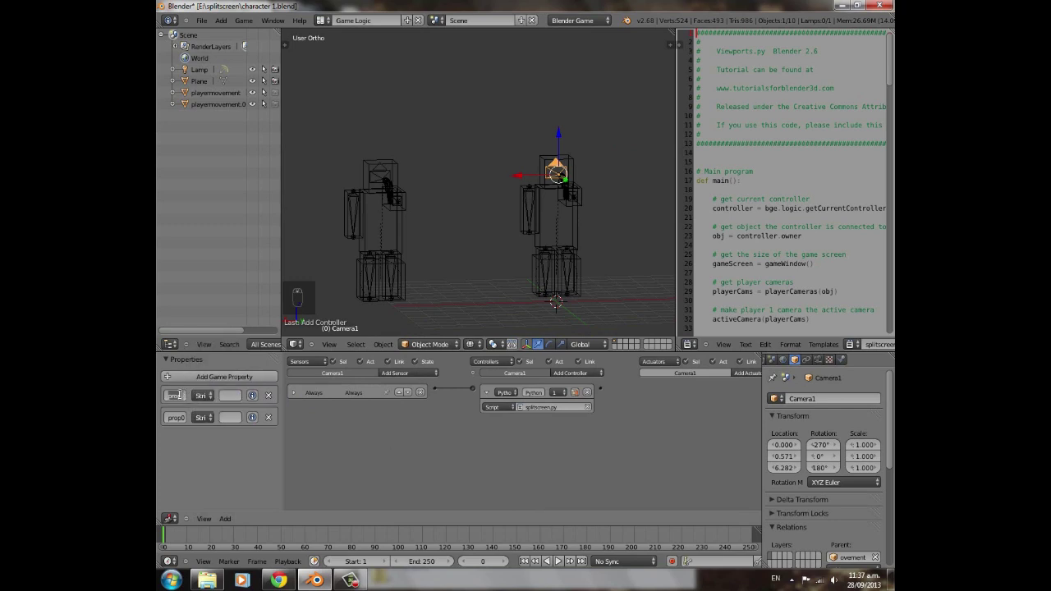
- Name the two properties Viewport_1 and Viewport_2 and set their values to Camera1 and Camera2
click(175, 417)
text(Vi)
key(Return)
drag(282, 453, 407, 453)
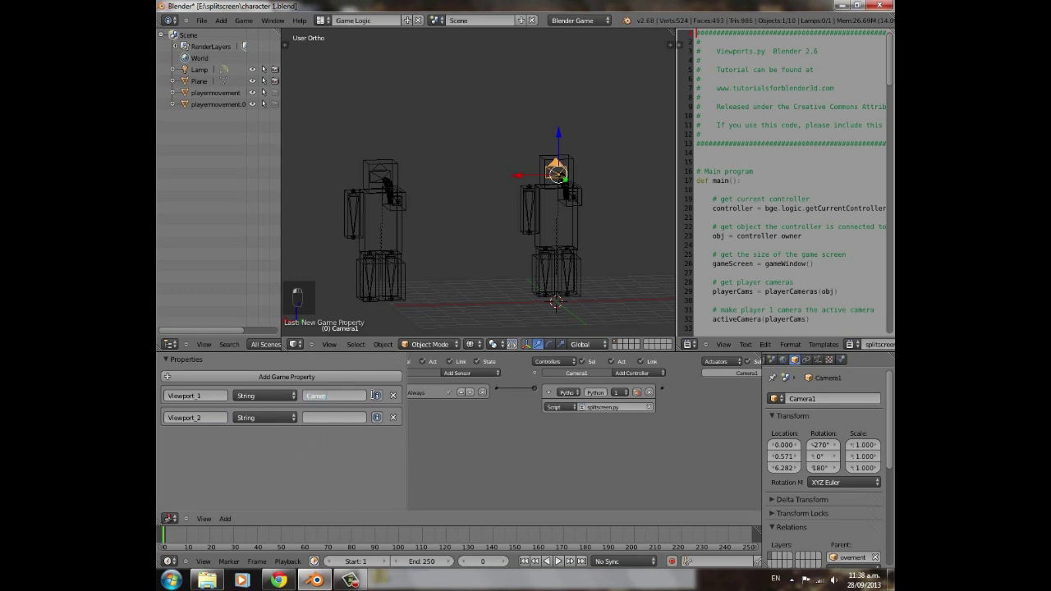
key(Return)
click(321, 416)
text(Camera2)
key(Return)
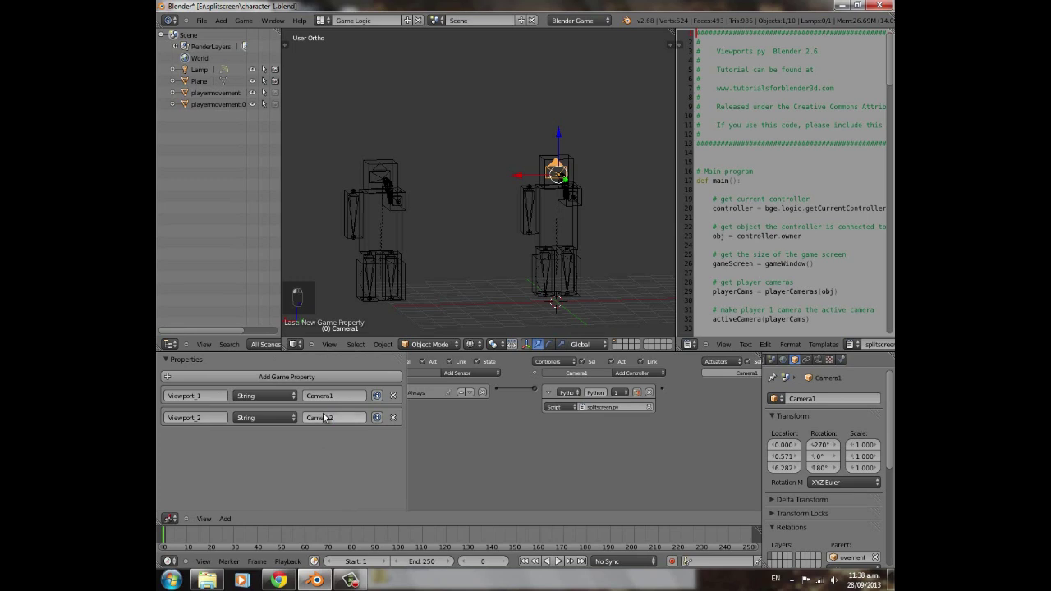
- Set the 3D view's shading back to Texture
scroll(395, 246, up, 2)
scroll(460, 427, down, 3)
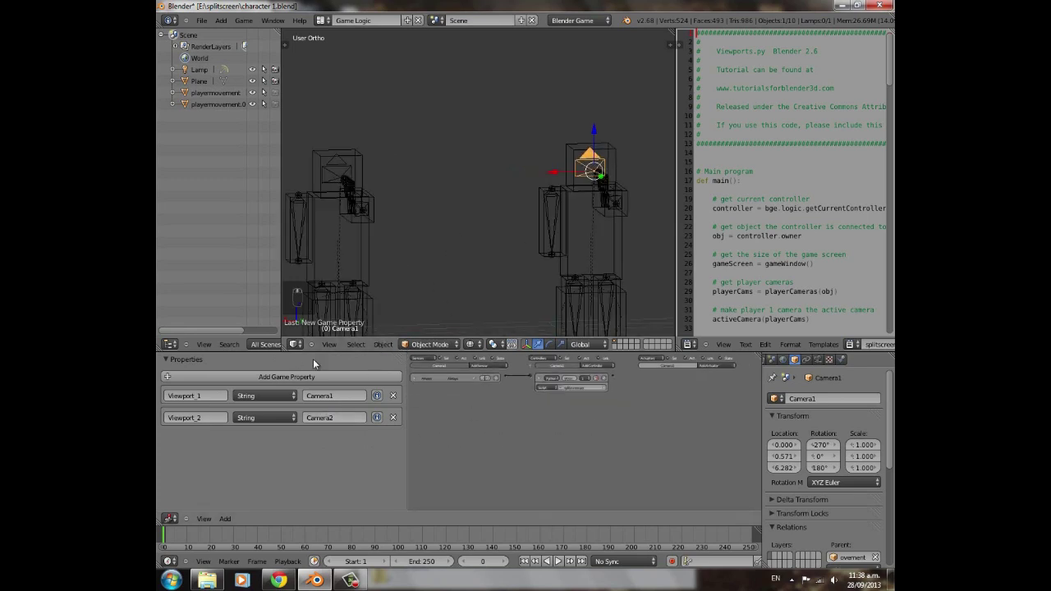
click(471, 344)
click(487, 294)
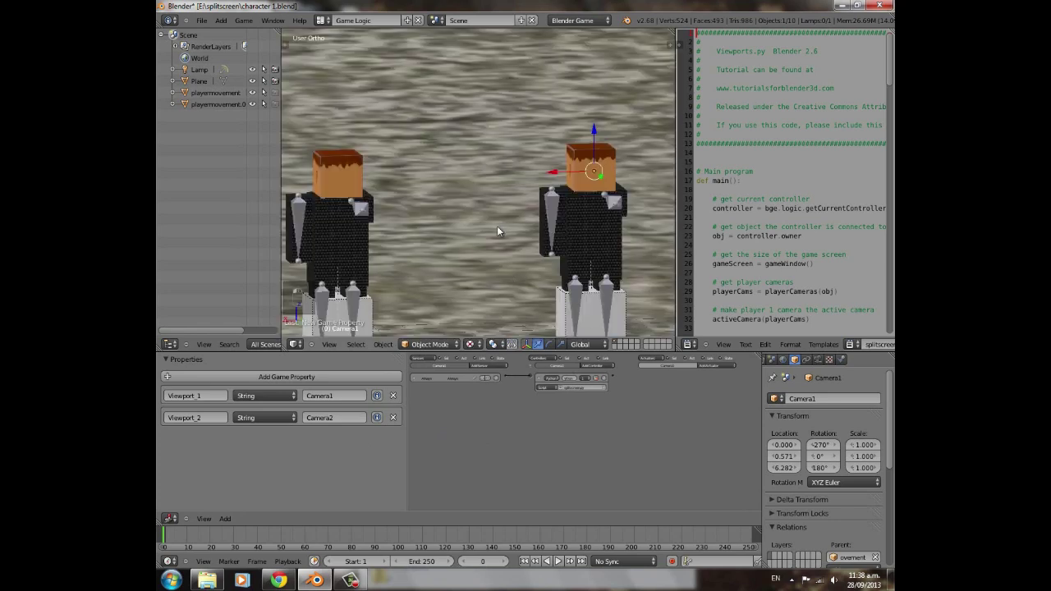
- Run the game from the camera view, test the characters' turning and walking controls in split screen, and quit the game
key(KP_0)
key(p)
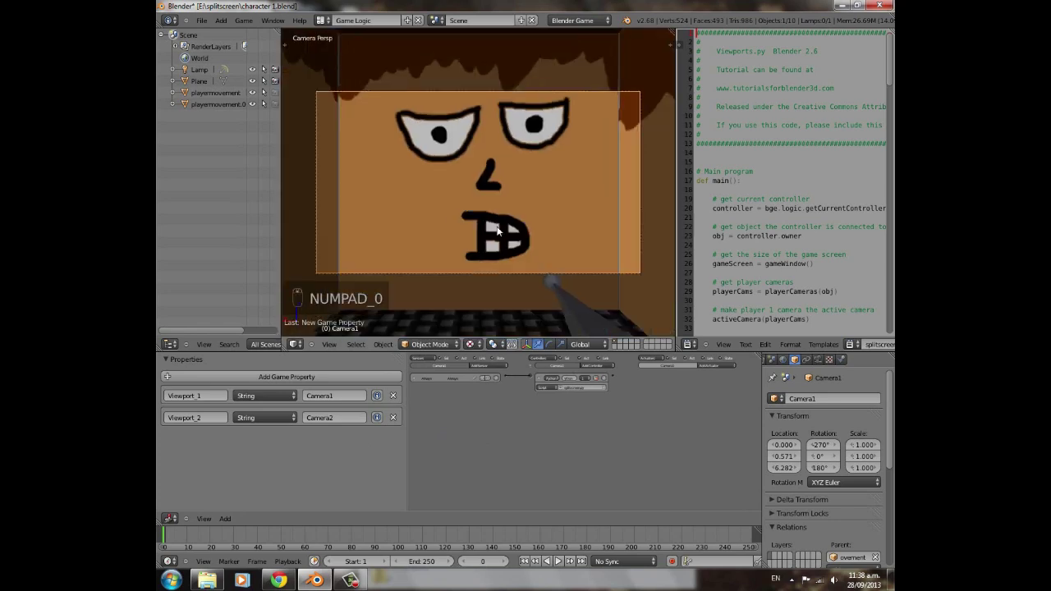
key(a)
key(d)
key(a)
key(a)
key(d)
key(d)
key(a)
key(w)
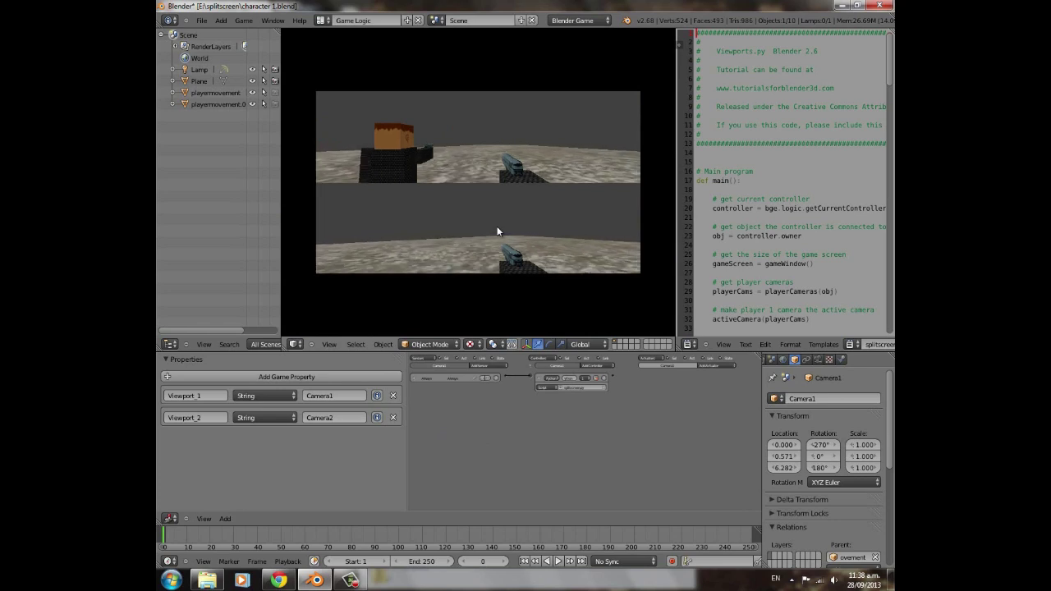
key(a)
key(d)
key(Escape)
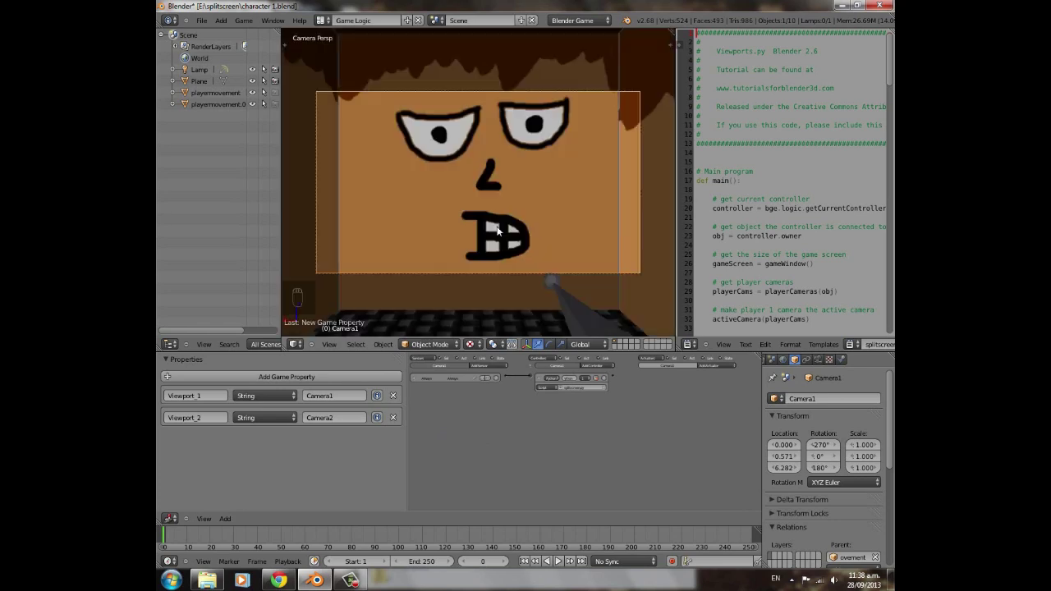
- View the duplicated character from behind and check the Always sensor's settings in Camera1's logic bricks
middle_drag(495, 196, 426, 199)
scroll(426, 200, down, 3)
middle_drag(397, 154, 627, 178)
scroll(627, 178, up, 2)
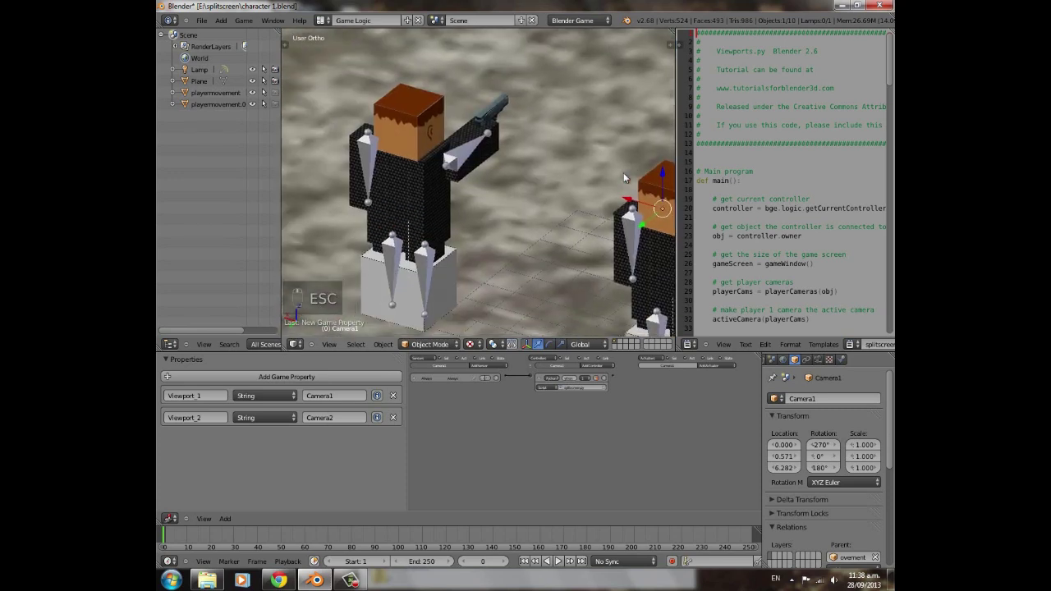
scroll(434, 234, up, 4)
shift+middle_drag(434, 233, 575, 218)
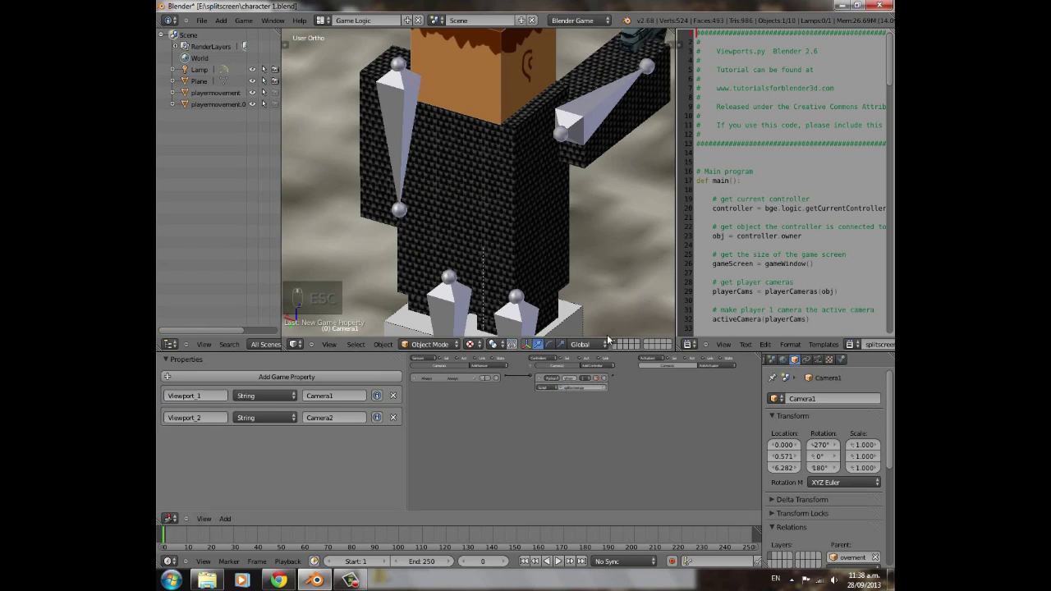
scroll(526, 400, up, 4)
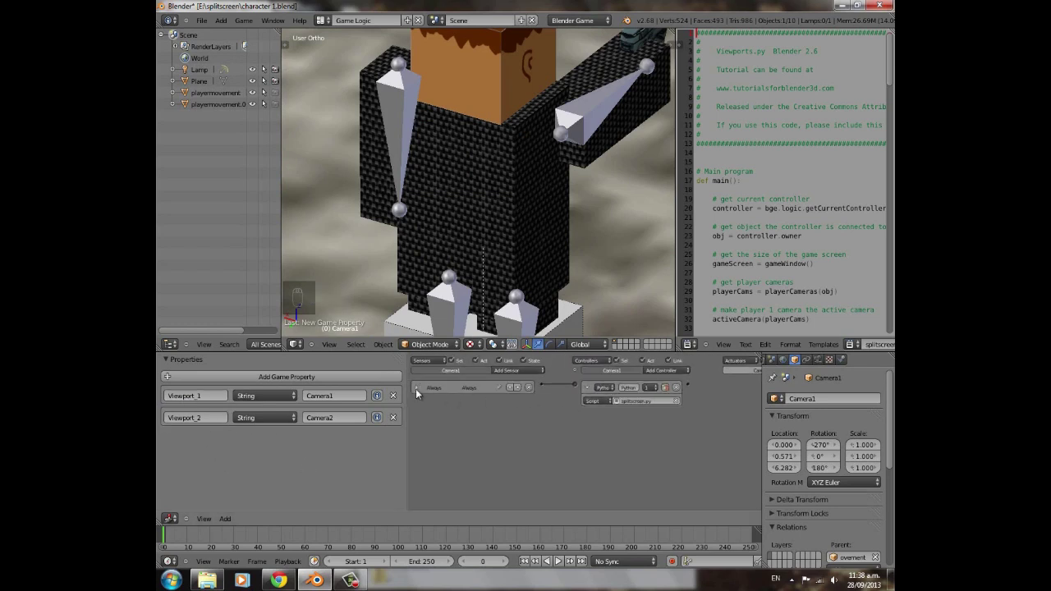
click(419, 386)
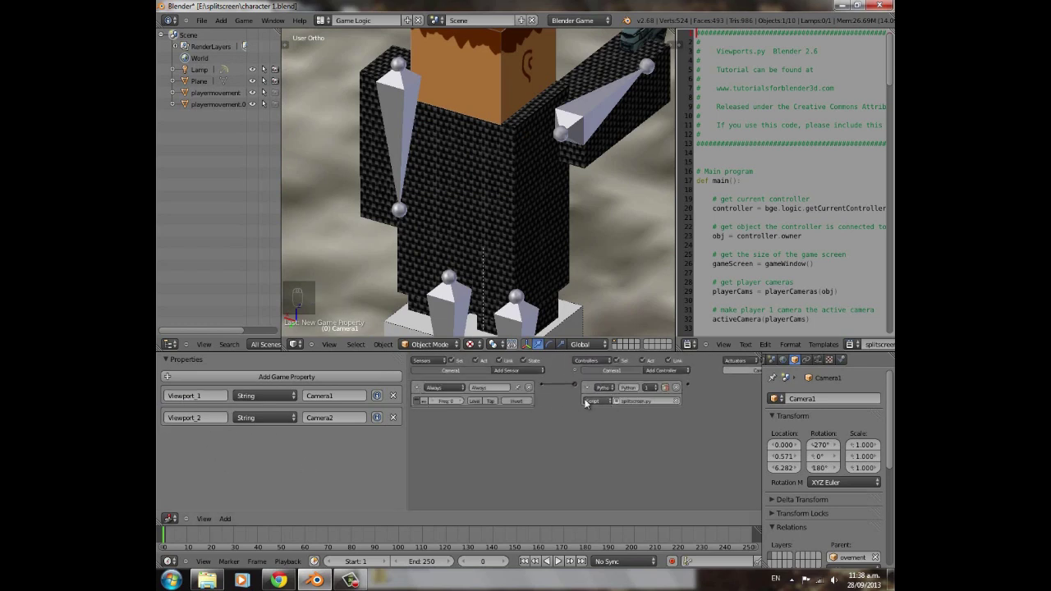
click(416, 386)
- Rename the second character's movement box to player2movement
scroll(474, 214, down, 6)
scroll(460, 214, up, 6)
shift+middle_drag(533, 173, 561, 175)
scroll(534, 197, down, 2)
right_click(492, 306)
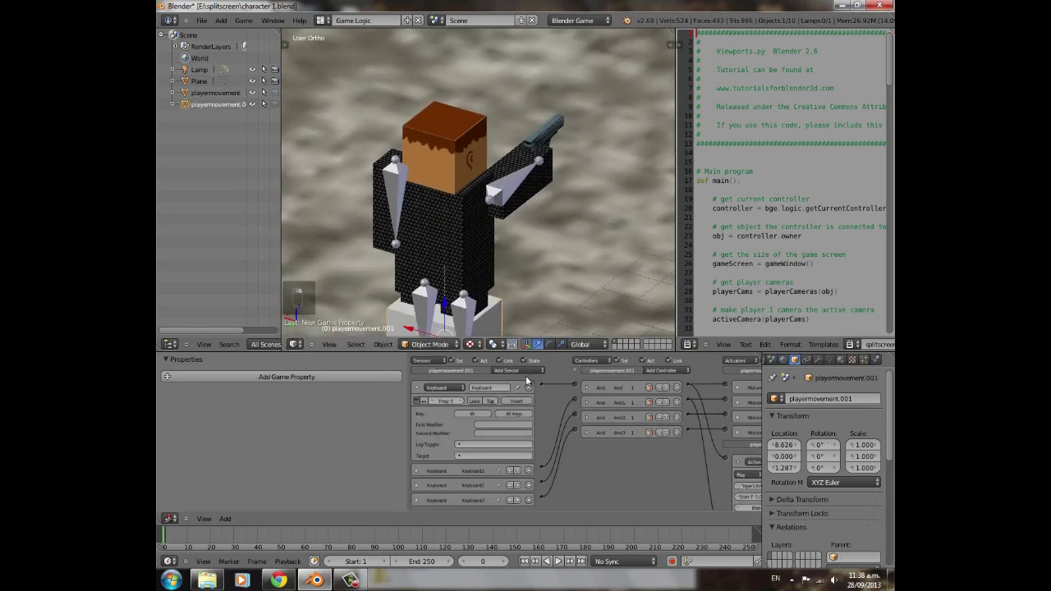
scroll(493, 321, down, 3)
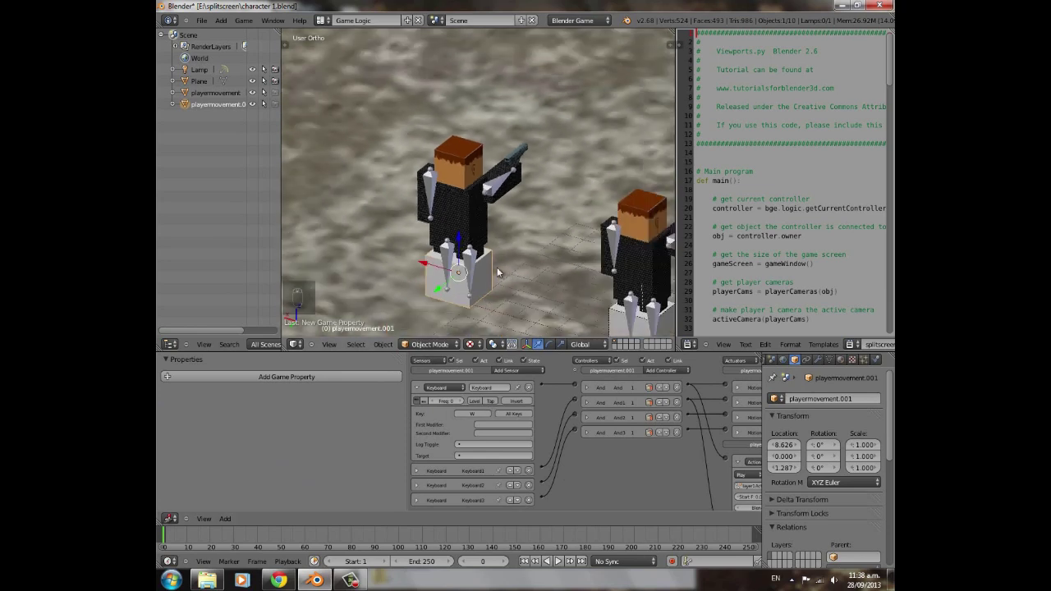
click(839, 399)
text(player)
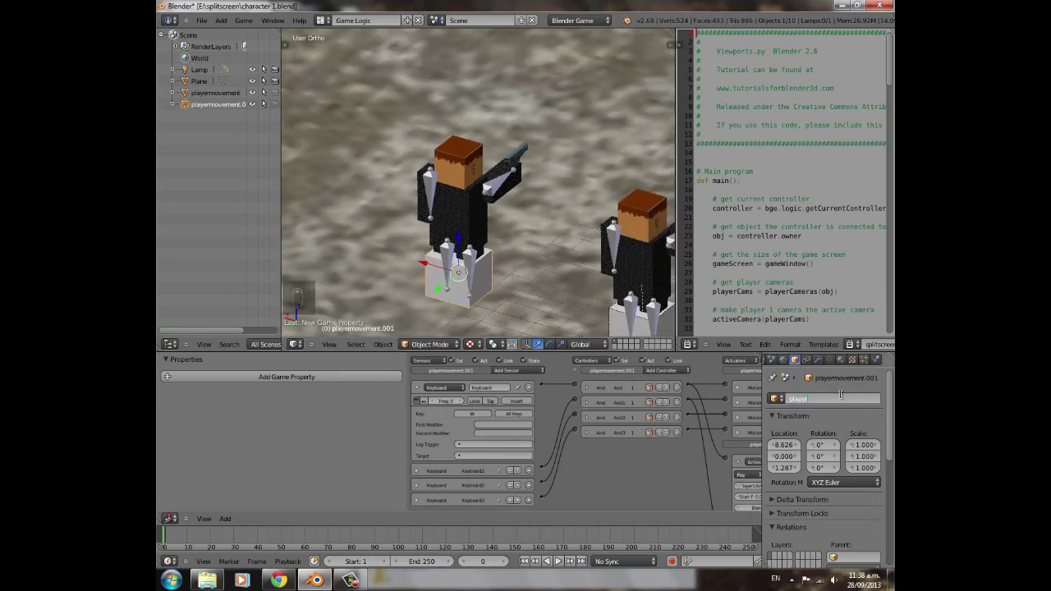
text(2movement)
key(Return)
- Assign new keys to the four Keyboard sensors of player2movement, using Right Arrow for Keyboard3, and collapse its logic bricks
scroll(518, 240, up, 4)
shift+middle_drag(495, 224, 517, 169)
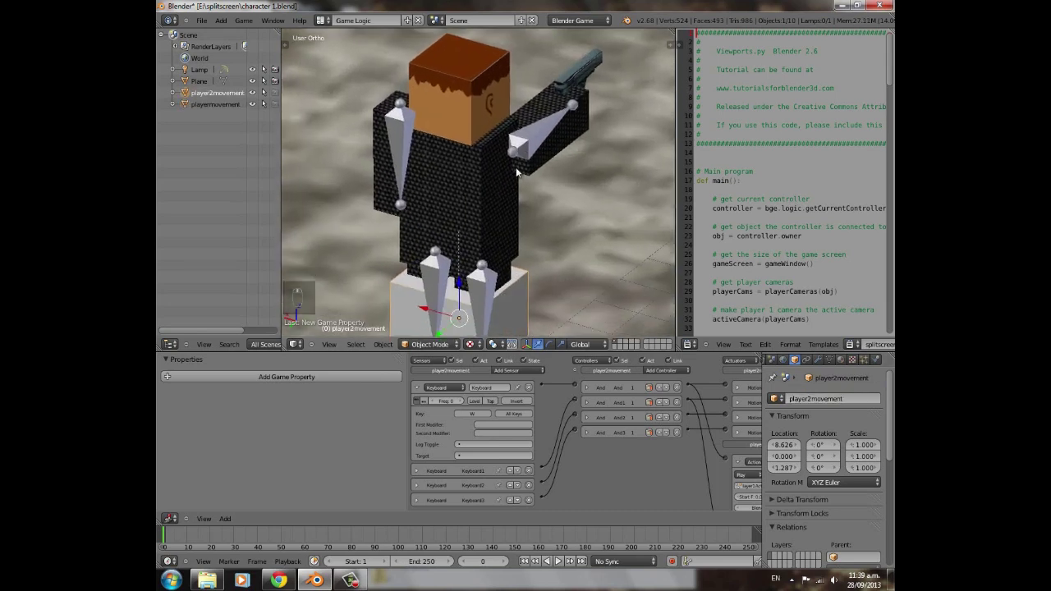
scroll(517, 176, up, 1)
shift+middle_drag(520, 315, 539, 218)
click(472, 414)
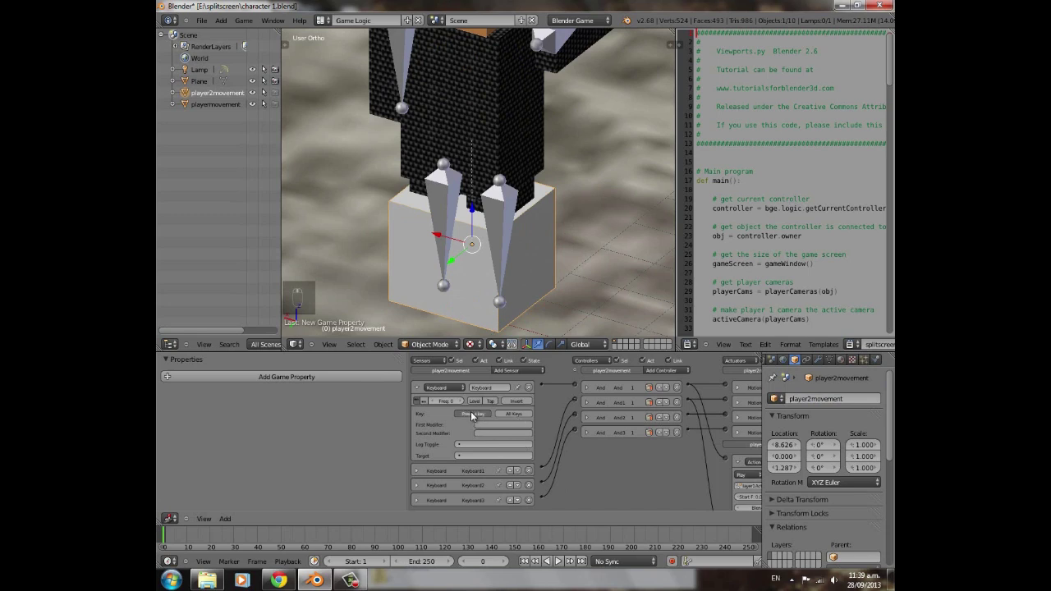
click(417, 388)
click(418, 403)
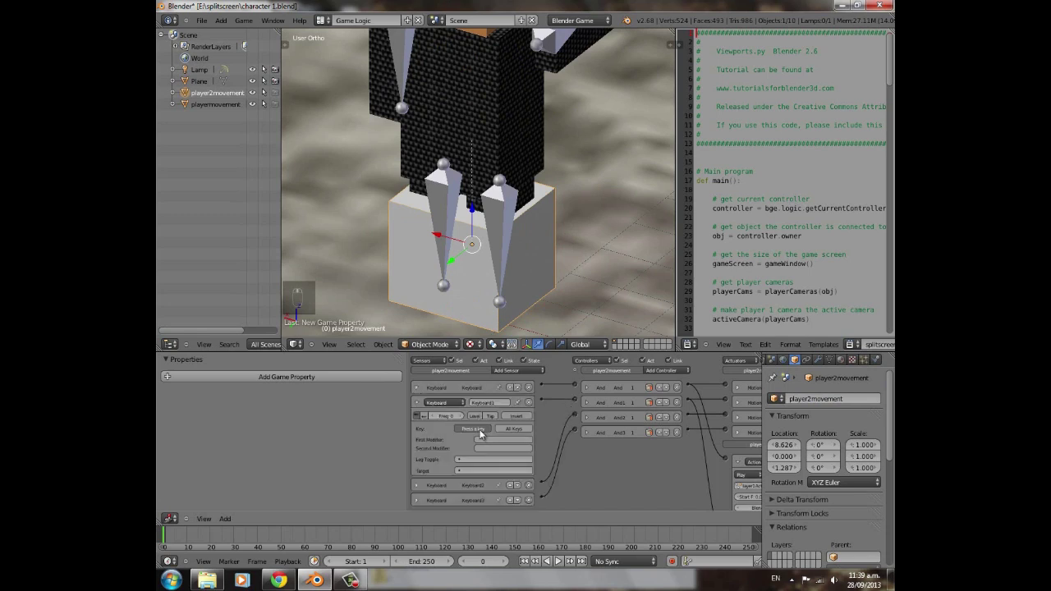
click(417, 404)
click(417, 418)
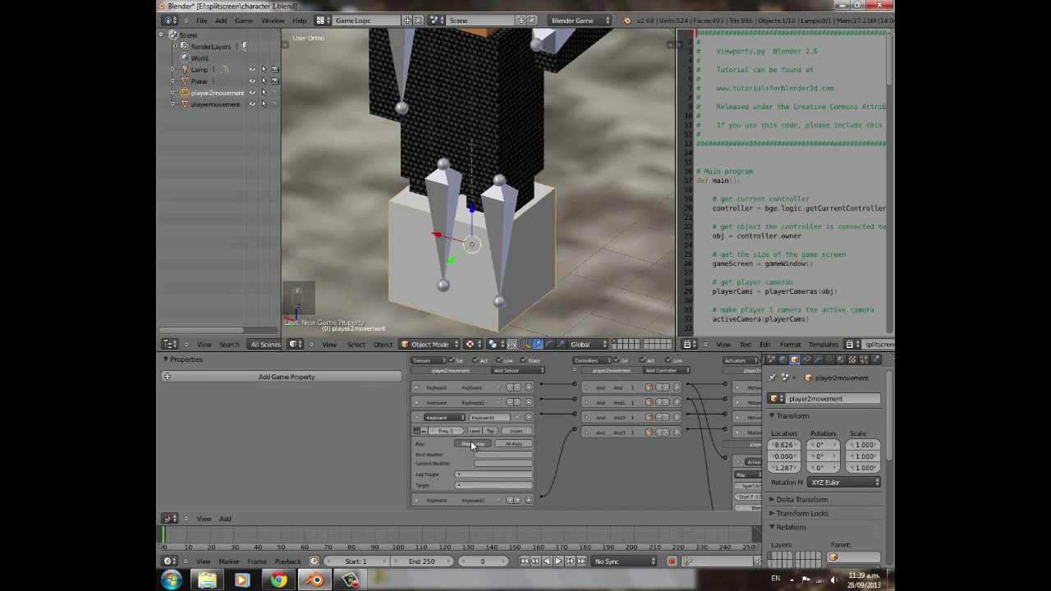
click(417, 418)
click(417, 433)
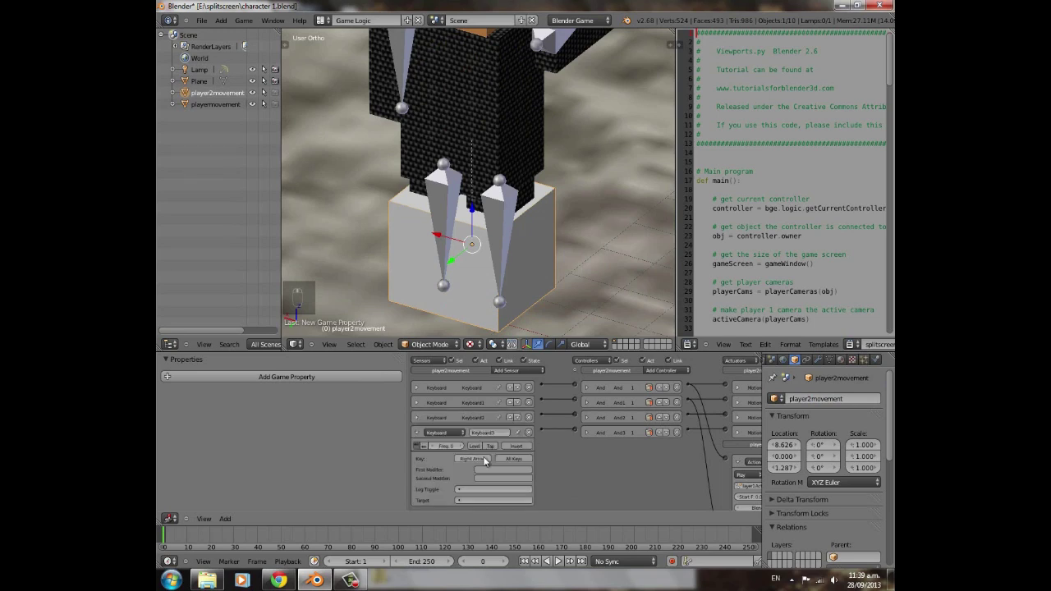
click(417, 433)
ctrl+scroll(567, 446, down, 3)
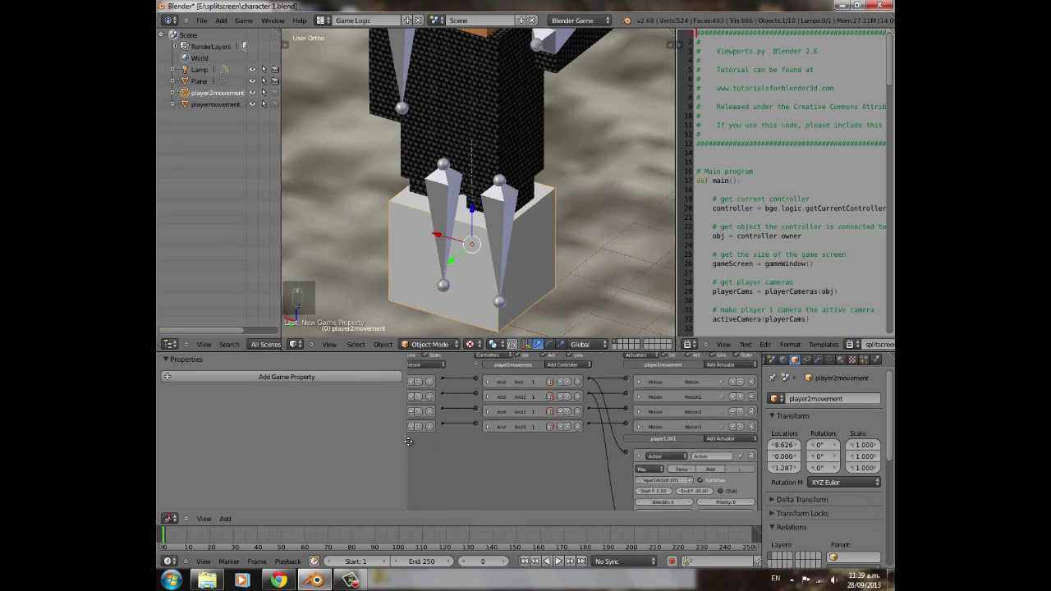
click(638, 463)
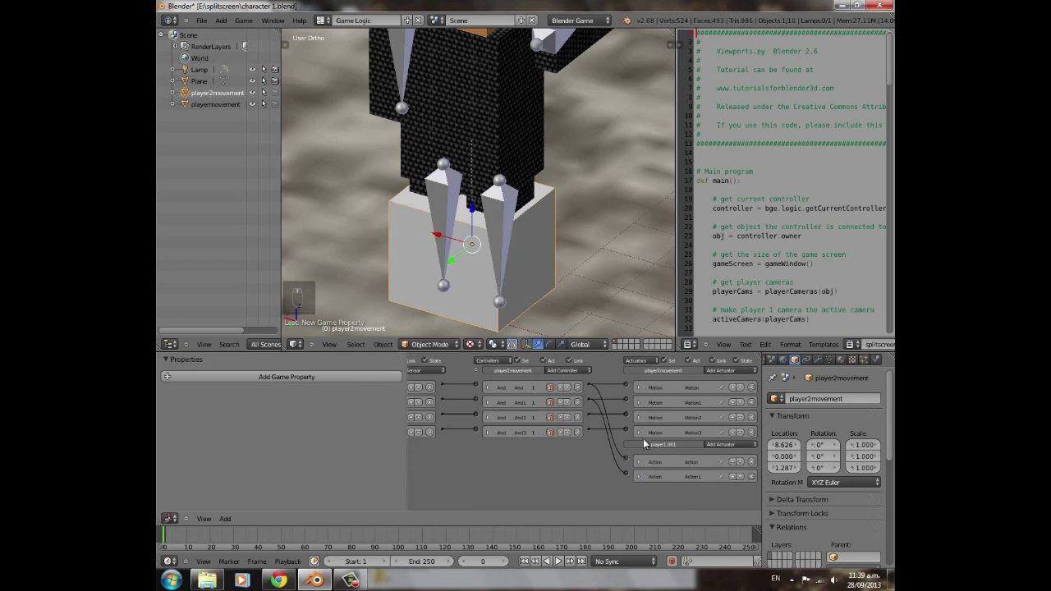
- Rename the second character's armature player2.001 and its body mesh player2
scroll(487, 167, down, 5)
right_click(476, 123)
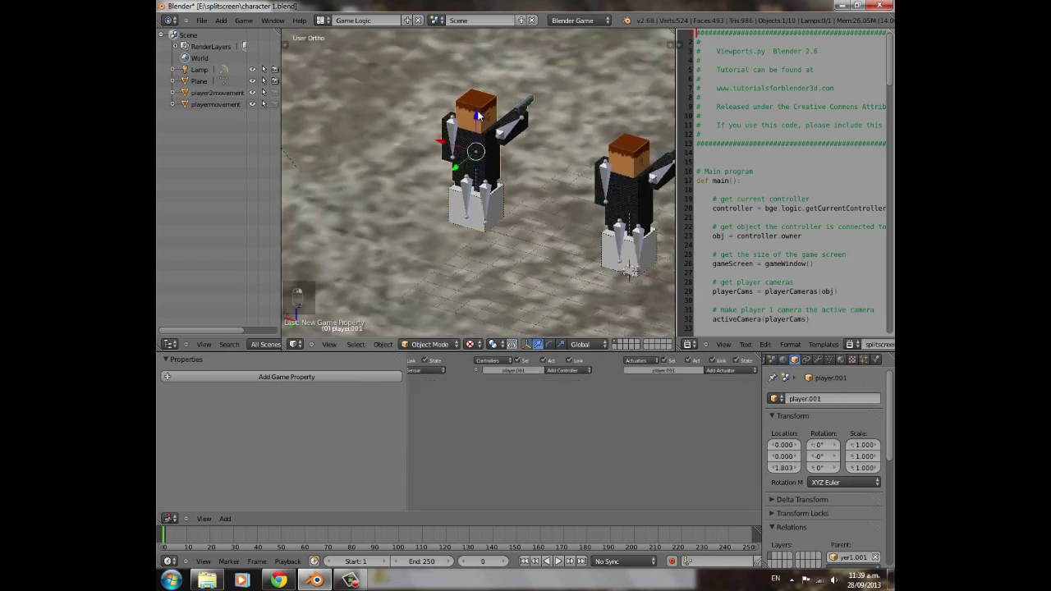
text(player1.001)
key(Return)
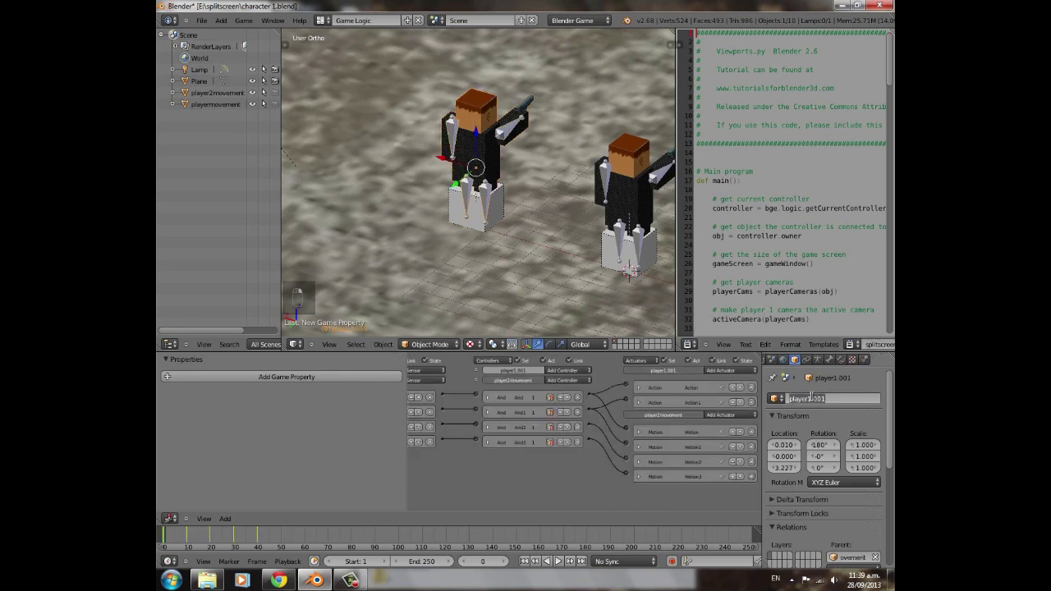
text(p)
key(Return)
- Make the clothes material on player2 a single-user copy
middle_drag(613, 218, 451, 235)
scroll(517, 206, up, 1)
scroll(542, 183, up, 3)
middle_drag(575, 181, 515, 172)
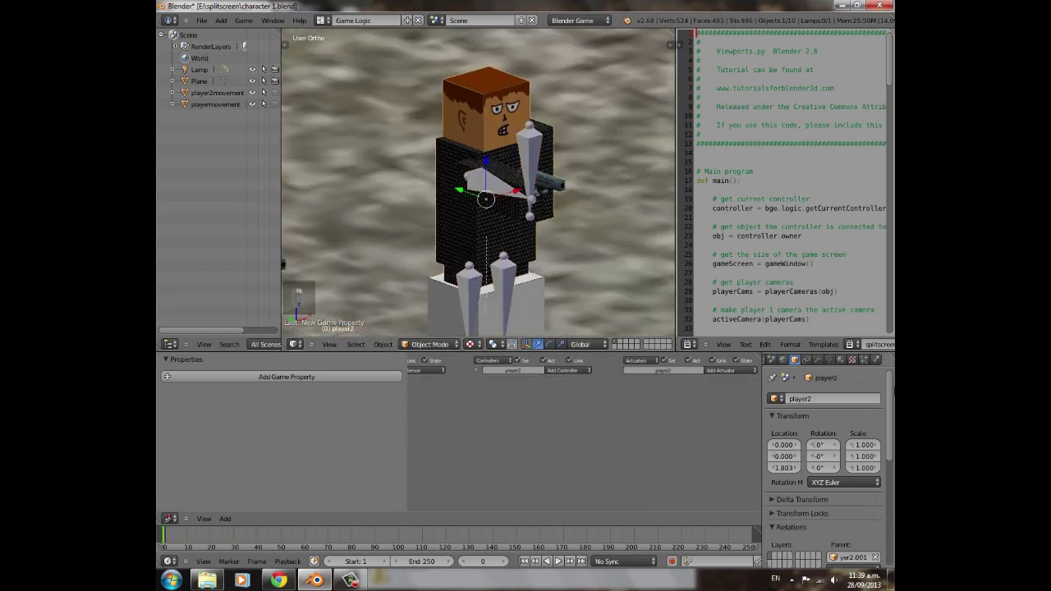
click(841, 360)
scroll(845, 446, up, 10)
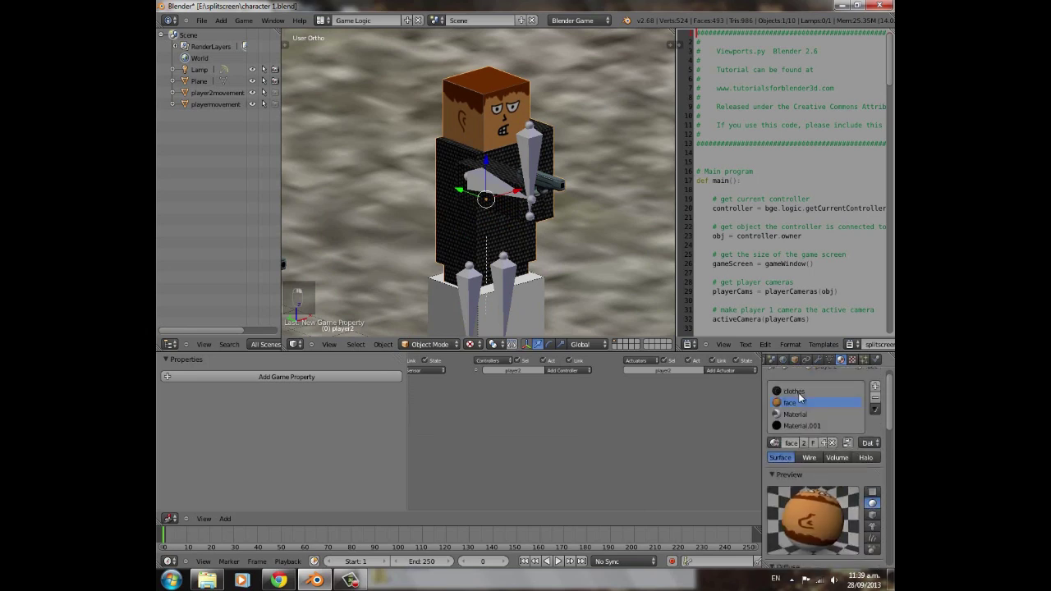
click(797, 414)
click(801, 427)
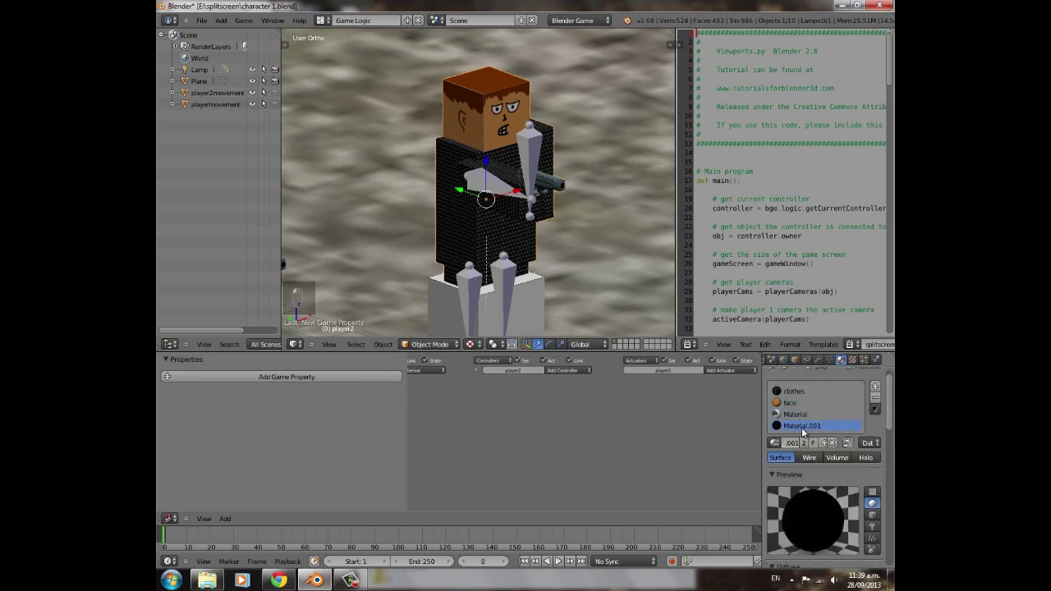
click(792, 391)
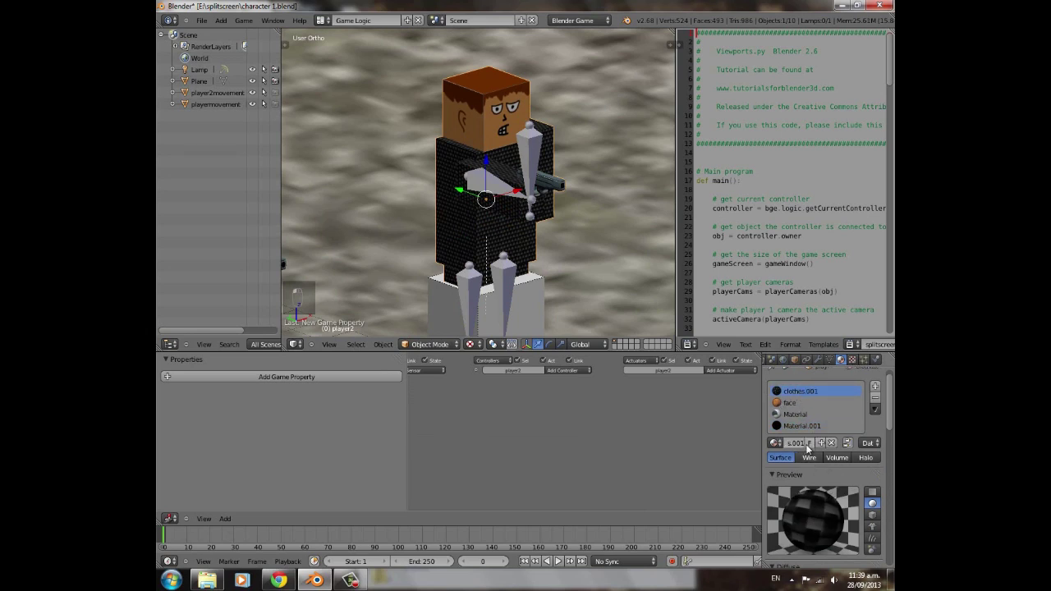
- Widen the Properties editor and rename the copied clothes material player2clothes
drag(764, 410, 618, 460)
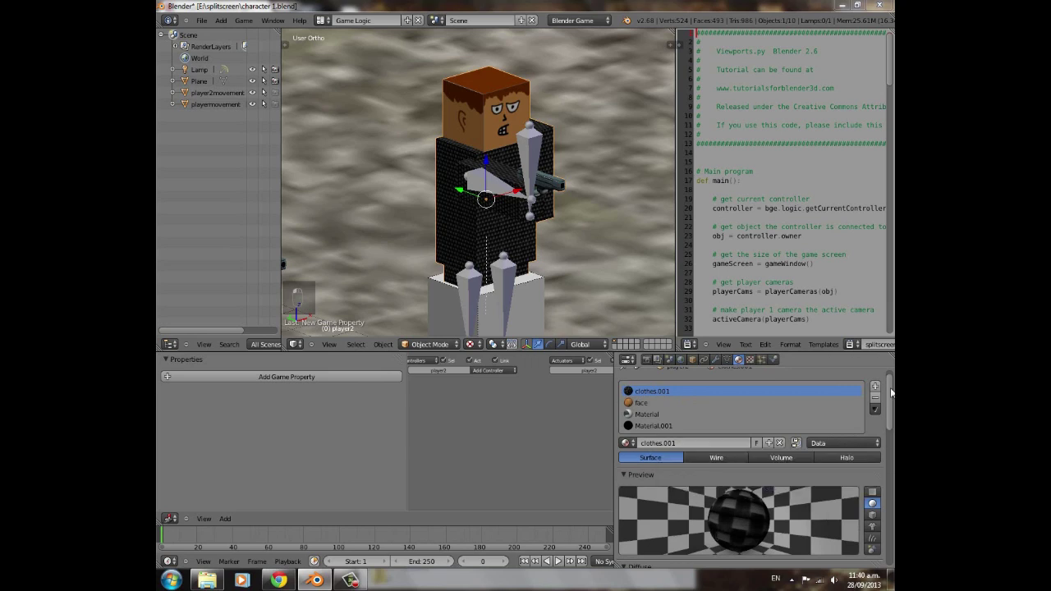
scroll(891, 394, down, 10)
scroll(891, 395, up, 10)
click(696, 454)
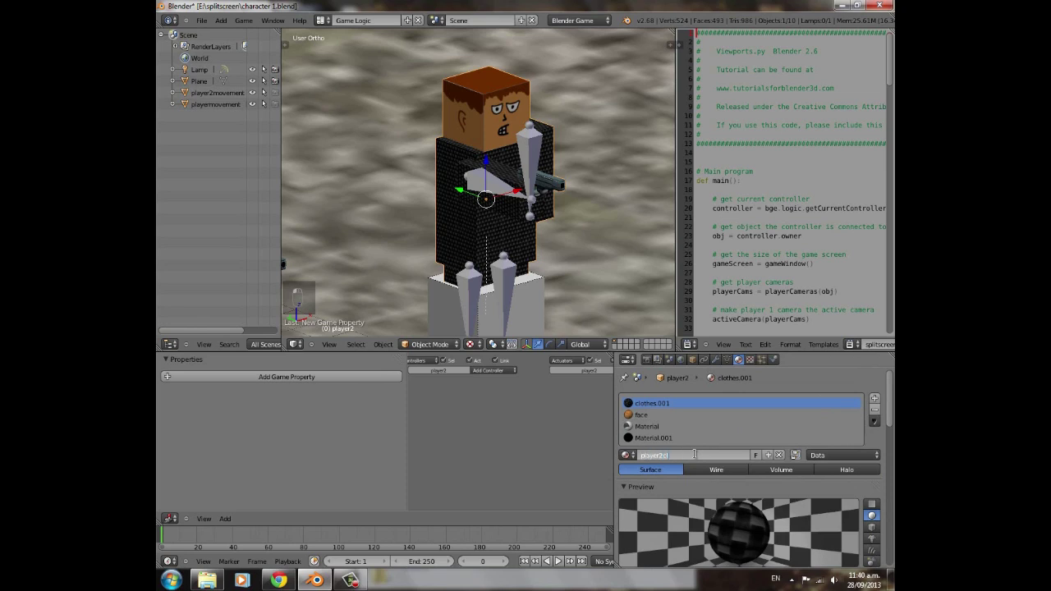
text(player2clothes)
key(Return)
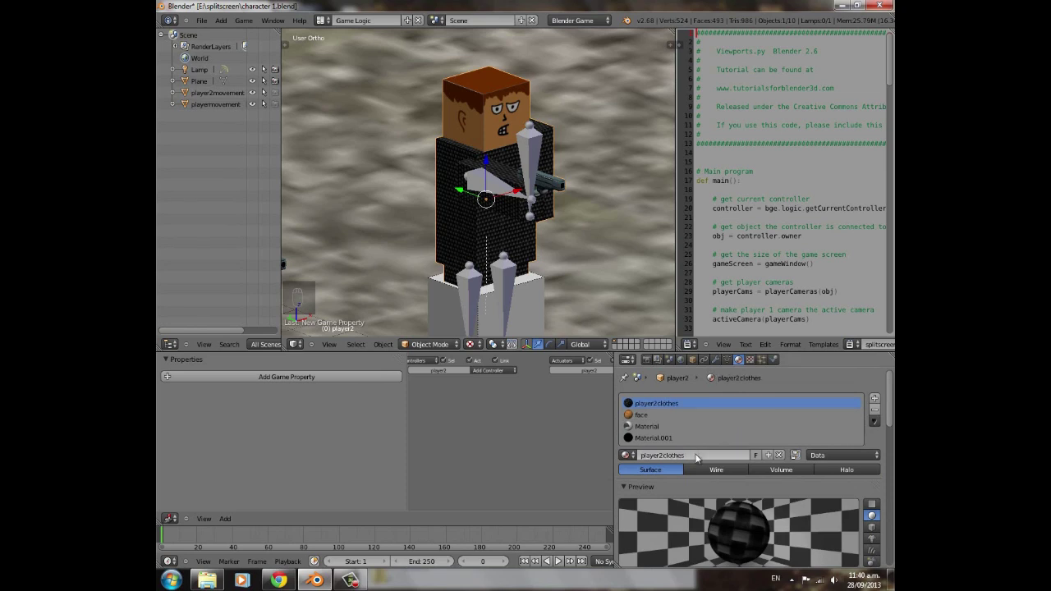
- Make the texture of the player2clothes material a single-user copy
scroll(715, 428, down, 4)
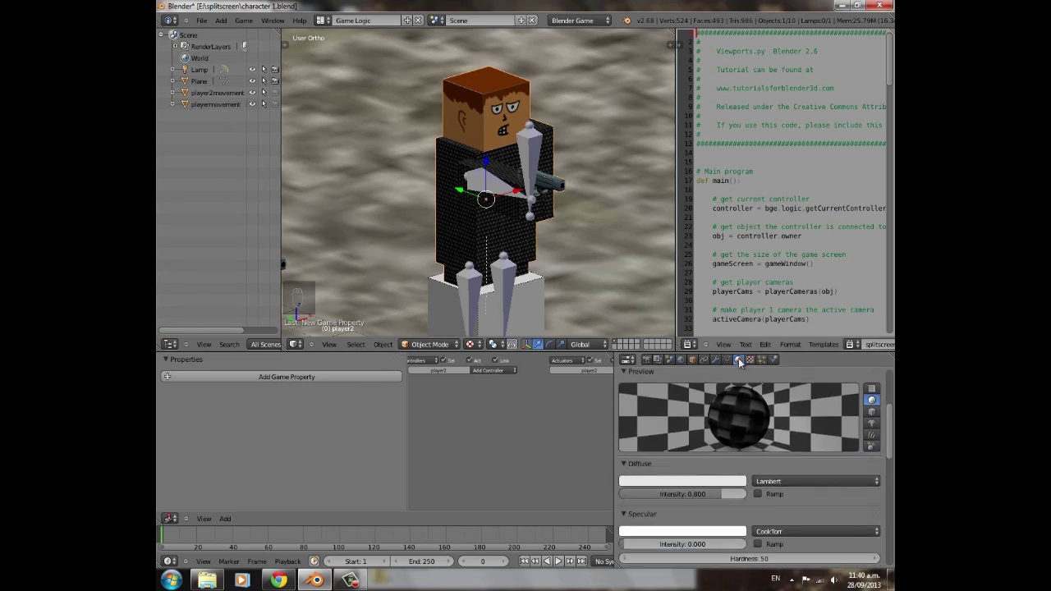
click(751, 360)
scroll(749, 444, up, 10)
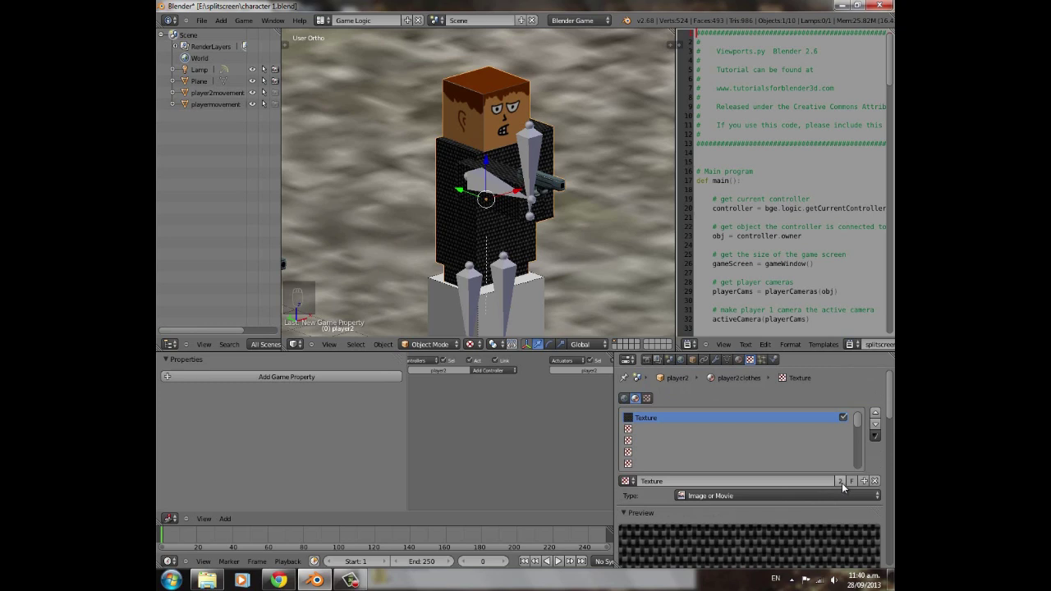
click(840, 482)
scroll(763, 487, down, 2)
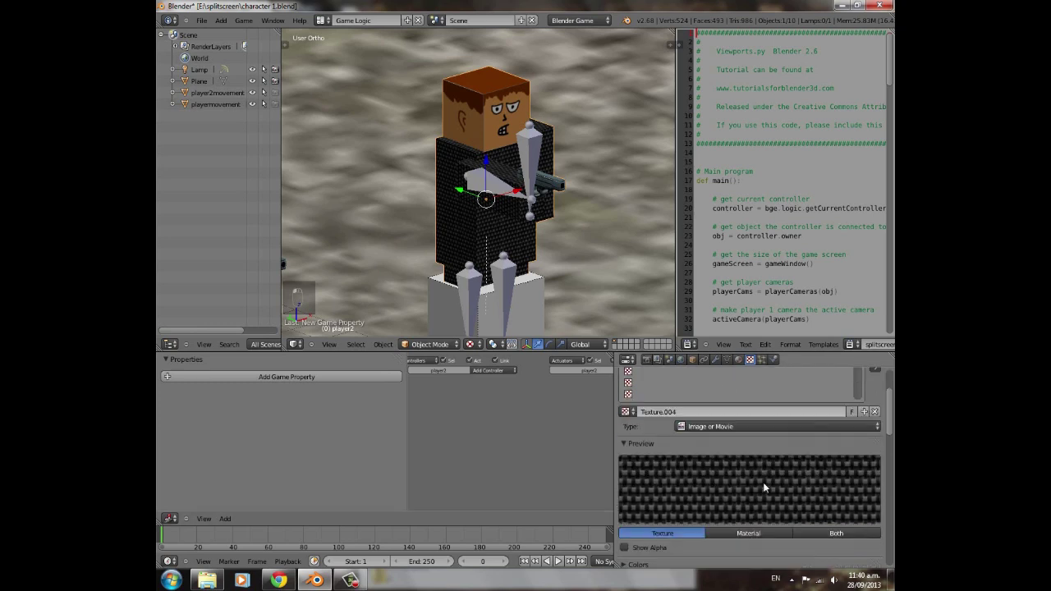
scroll(791, 460, up, 2)
- Open the file browser for replacing the clothes texture's image and display the files as thumbnails
scroll(791, 464, down, 10)
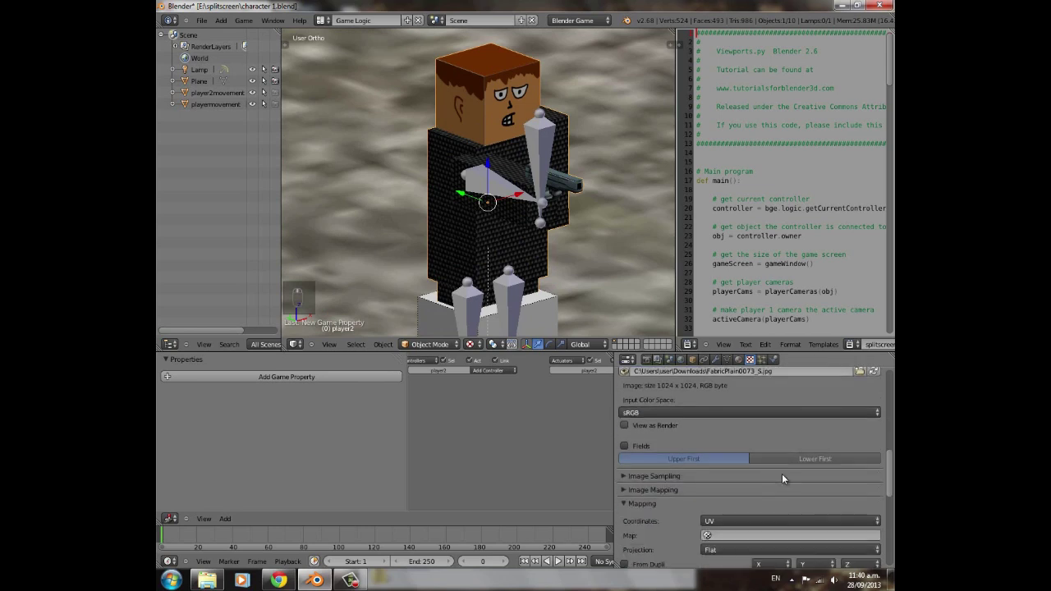
scroll(782, 474, up, 2)
click(864, 435)
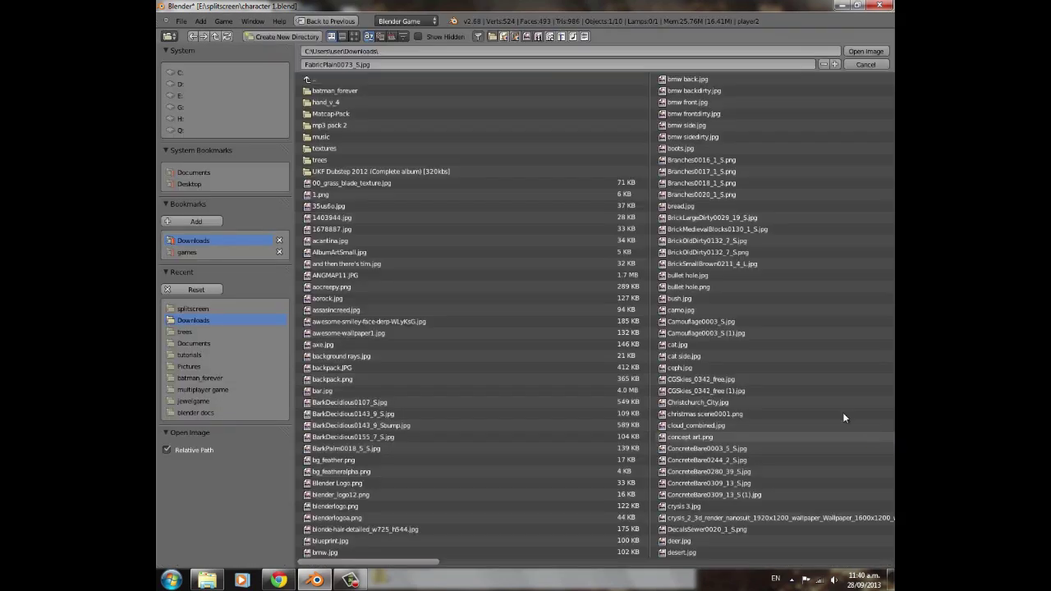
click(354, 36)
- Load camo.jpg from the Downloads folder as the image of player2's clothes texture
scroll(619, 245, down, 2)
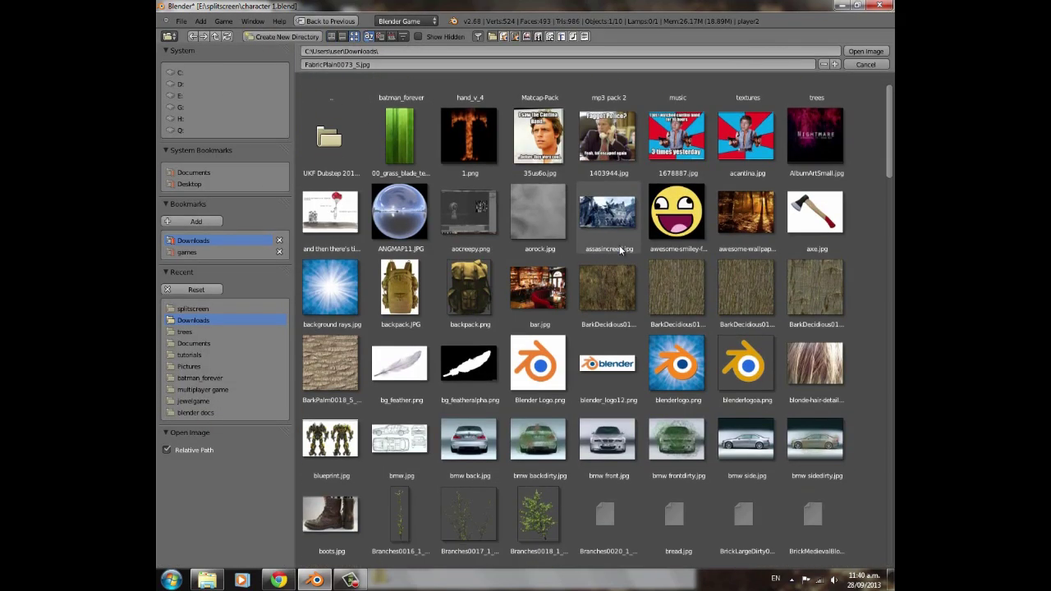
scroll(619, 244, down, 2)
drag(893, 127, 892, 254)
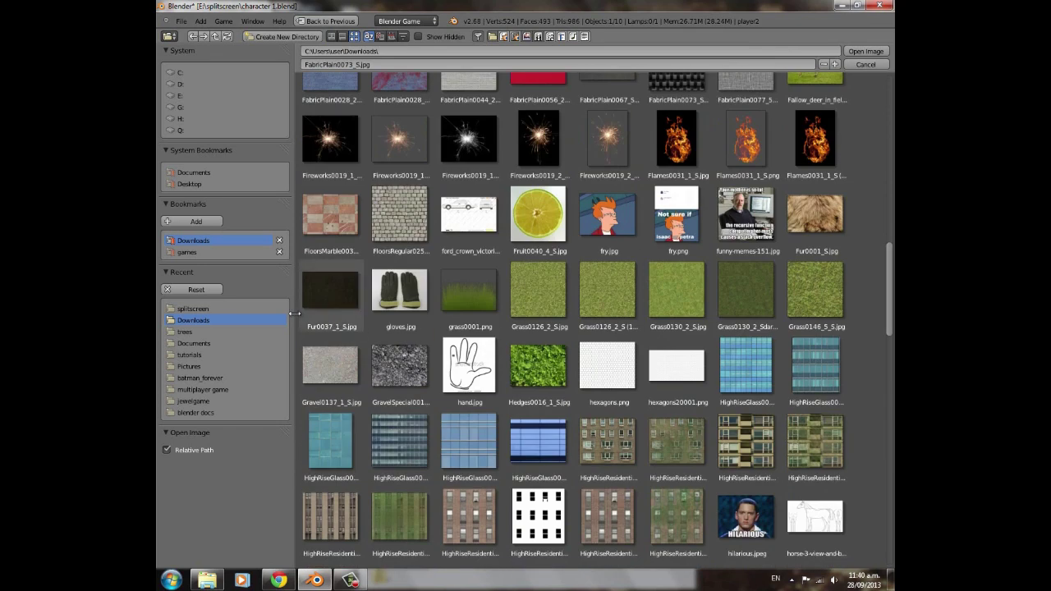
click(191, 309)
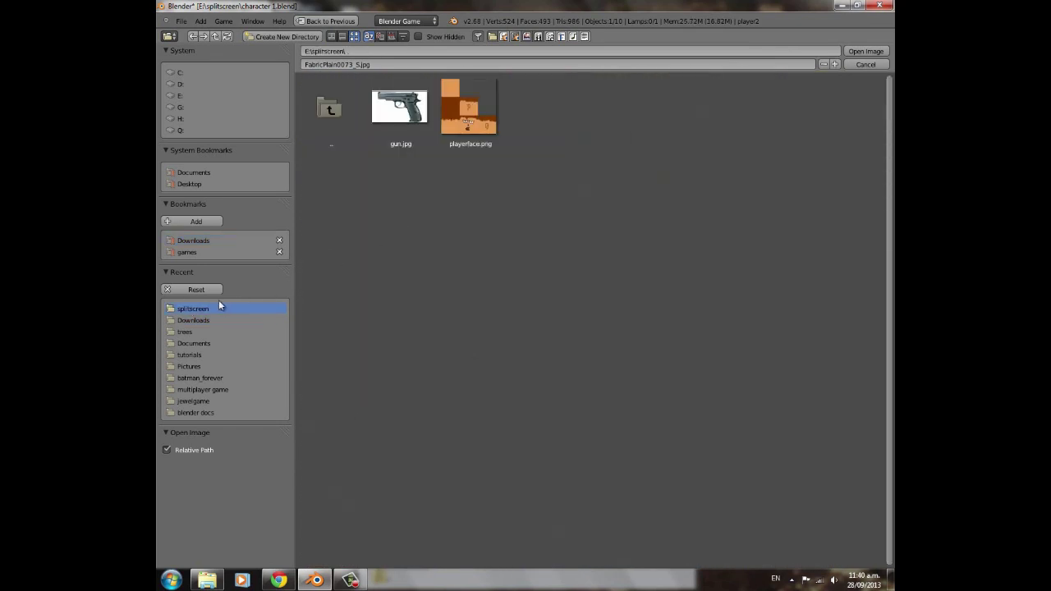
click(194, 320)
scroll(884, 143, down, 3)
scroll(747, 218, down, 3)
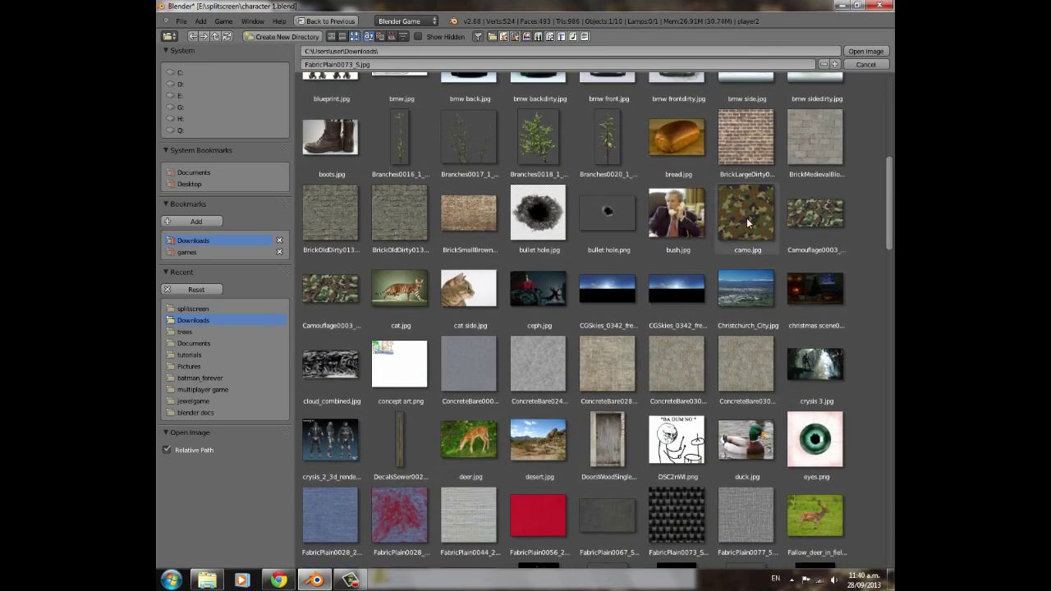
click(747, 218)
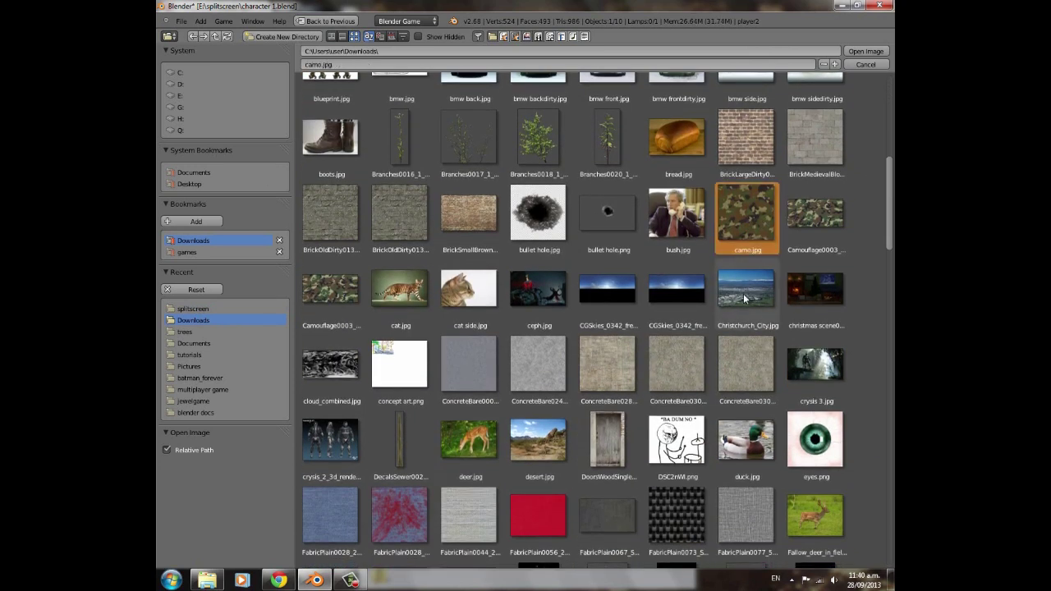
scroll(754, 273, down, 2)
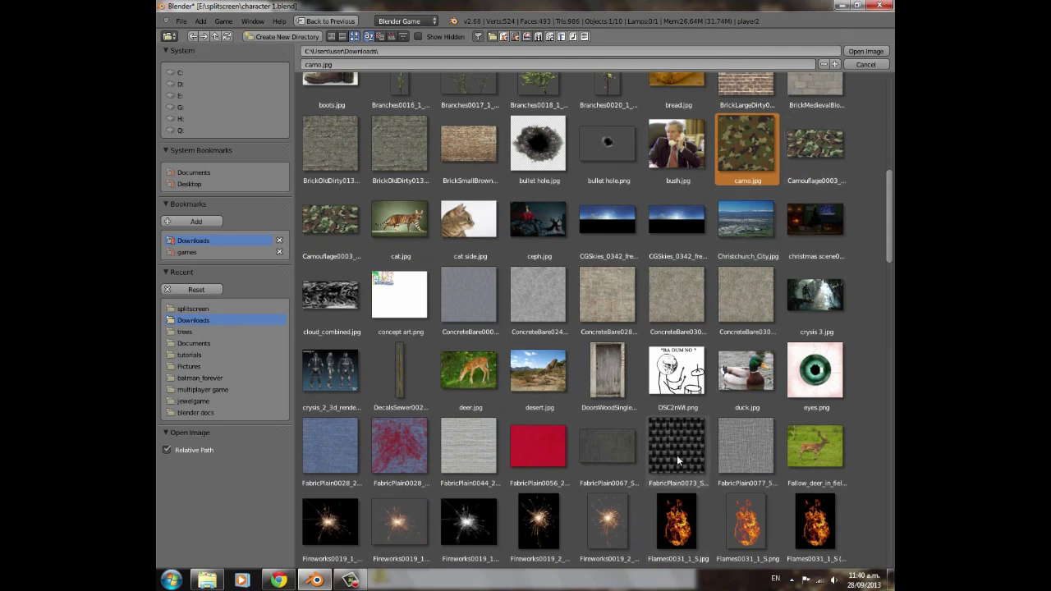
click(866, 51)
- Examine the camouflage clothing on the second character alongside the first, deselect everything, and switch to the camera view
scroll(483, 194, down, 3)
scroll(479, 194, up, 2)
middle_drag(478, 195, 446, 203)
middle_drag(534, 197, 549, 244)
scroll(412, 176, down, 2)
scroll(539, 206, up, 1)
scroll(355, 198, up, 3)
scroll(550, 244, down, 2)
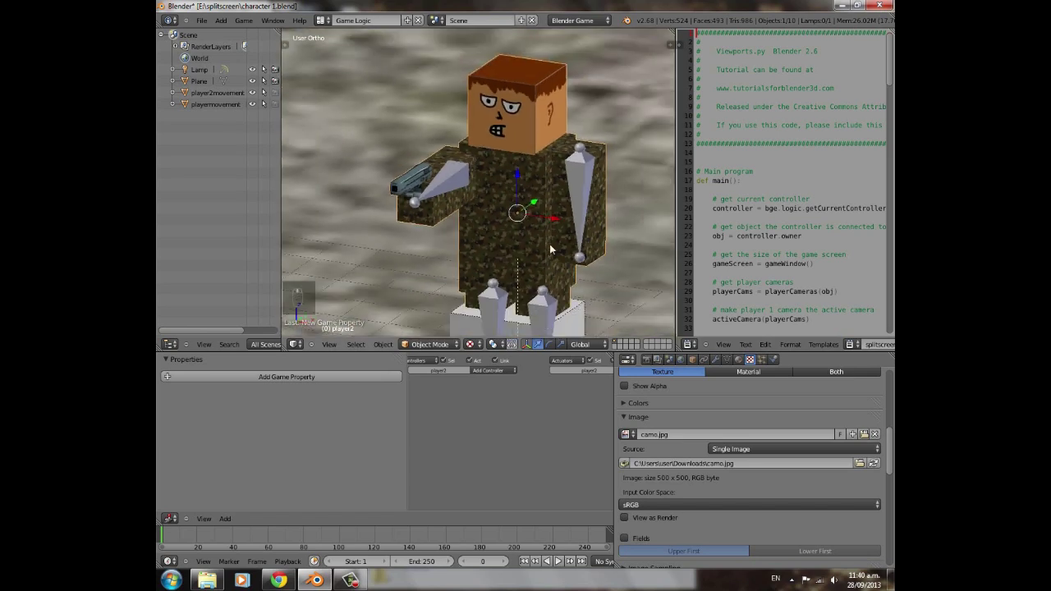
scroll(502, 193, down, 3)
key(a)
scroll(502, 194, down, 3)
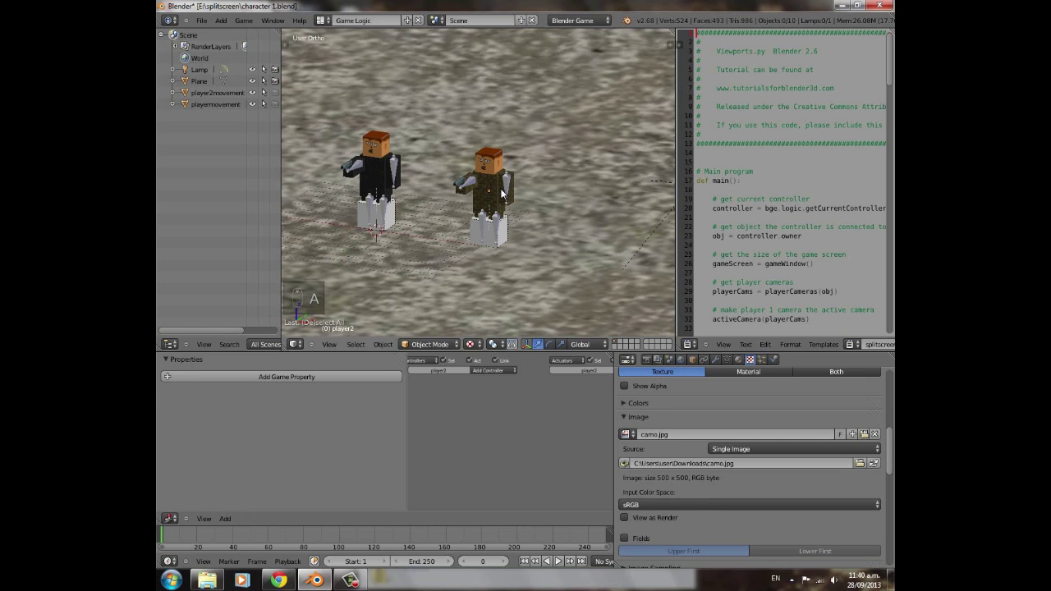
scroll(503, 193, up, 4)
scroll(455, 172, down, 2)
middle_drag(460, 154, 534, 159)
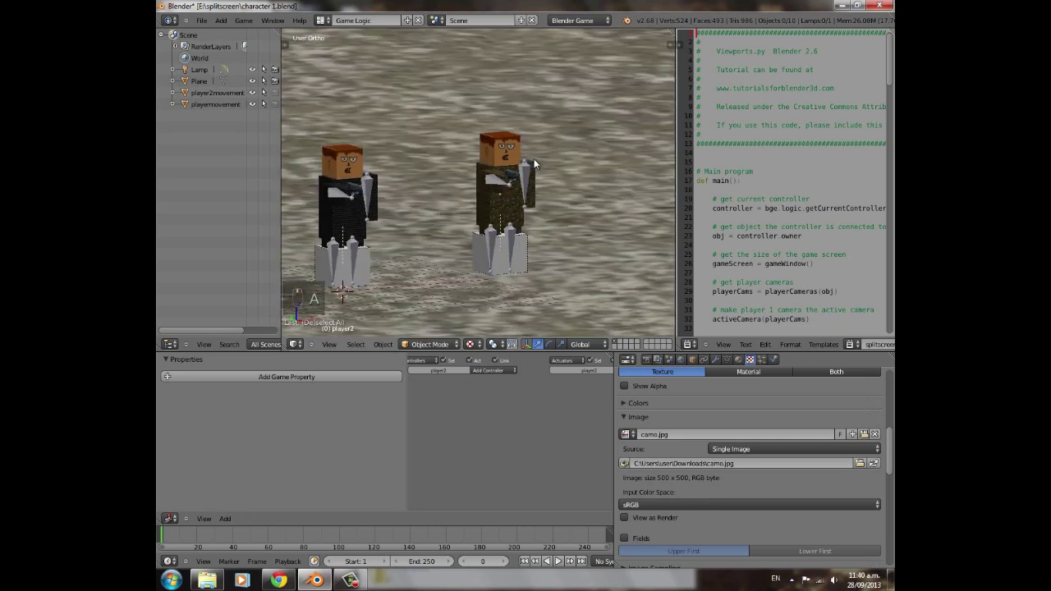
scroll(447, 179, up, 3)
scroll(496, 99, down, 3)
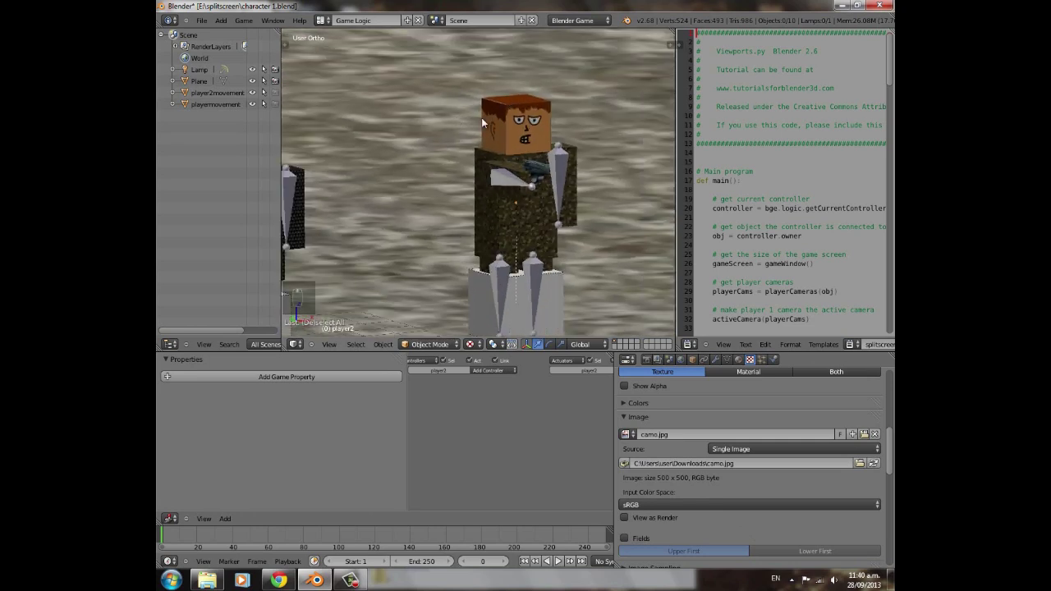
key(KP_0)
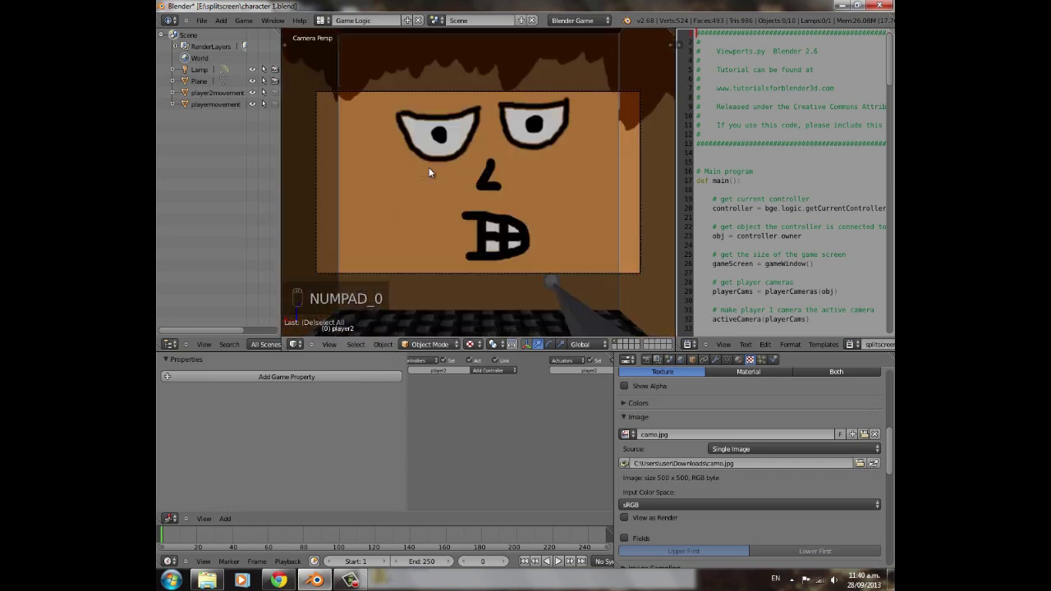
- Start the game and test walking and turning player 1 while turning player 2 to bring both characters into view
key(p)
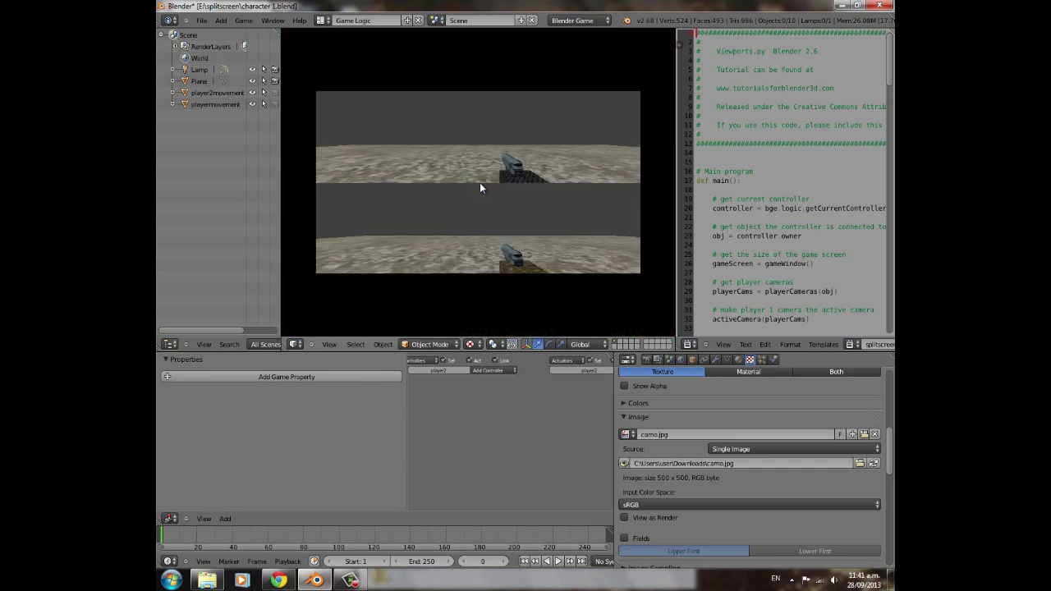
key(w)
key(Right)
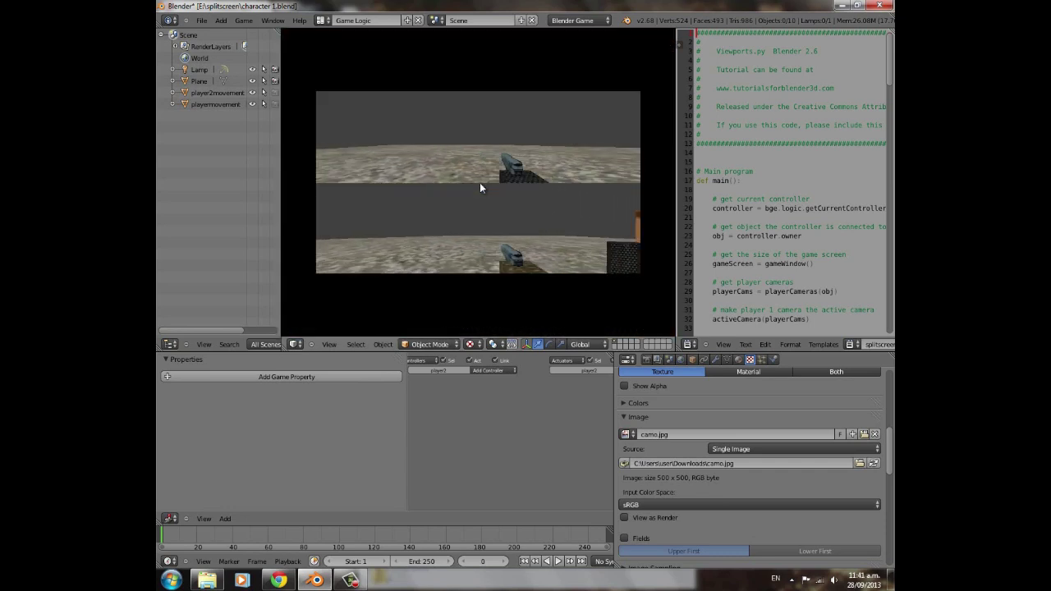
key(a)
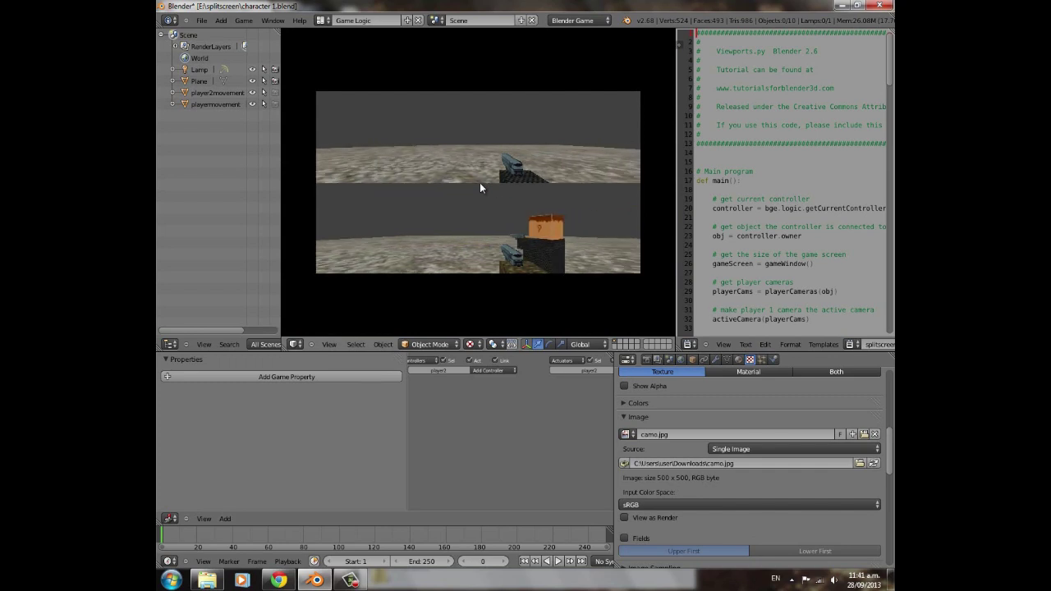
key(a)
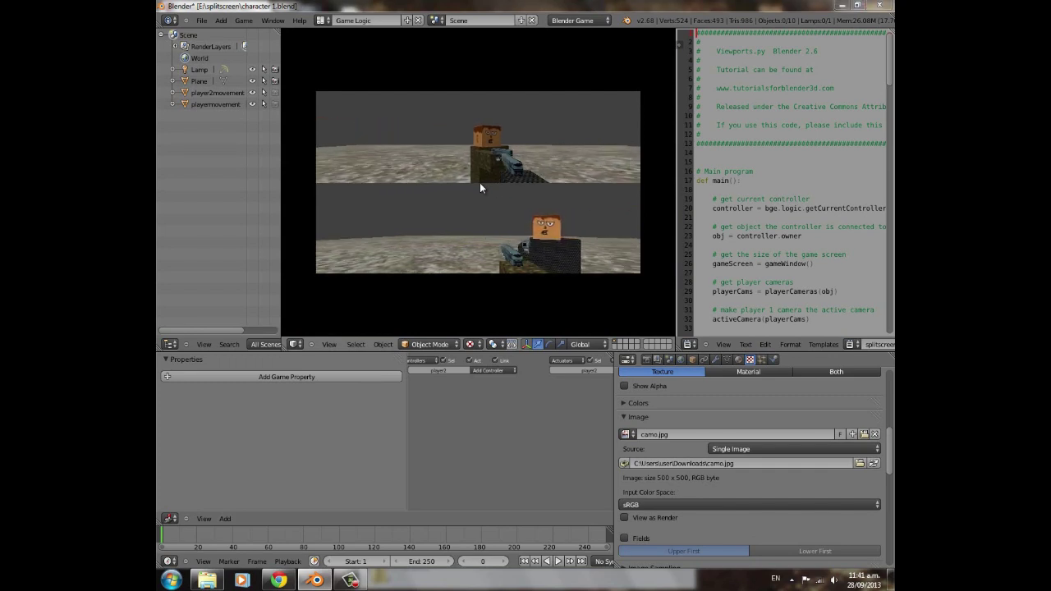
key(w)
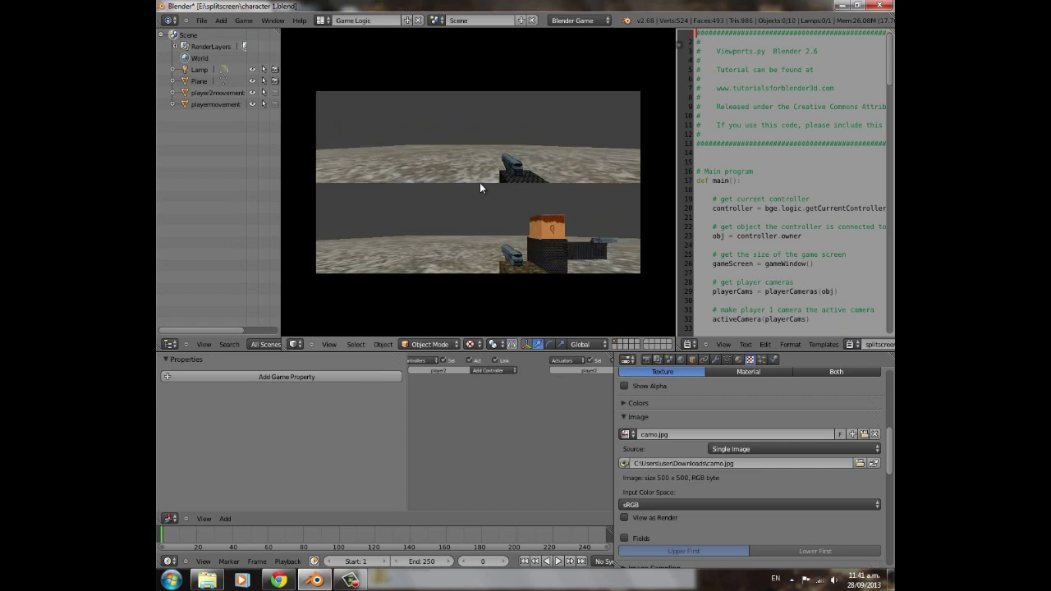
key(Left)
key(Left)
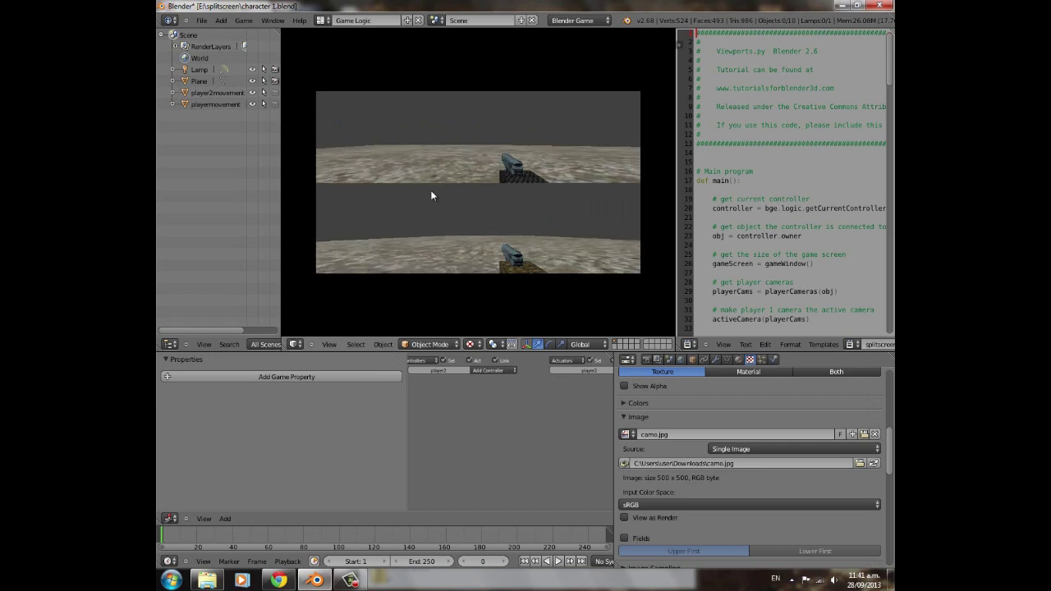
- Continue the split-screen test by turning player 2 and moving player 1 around in view, and end the game
key(Left)
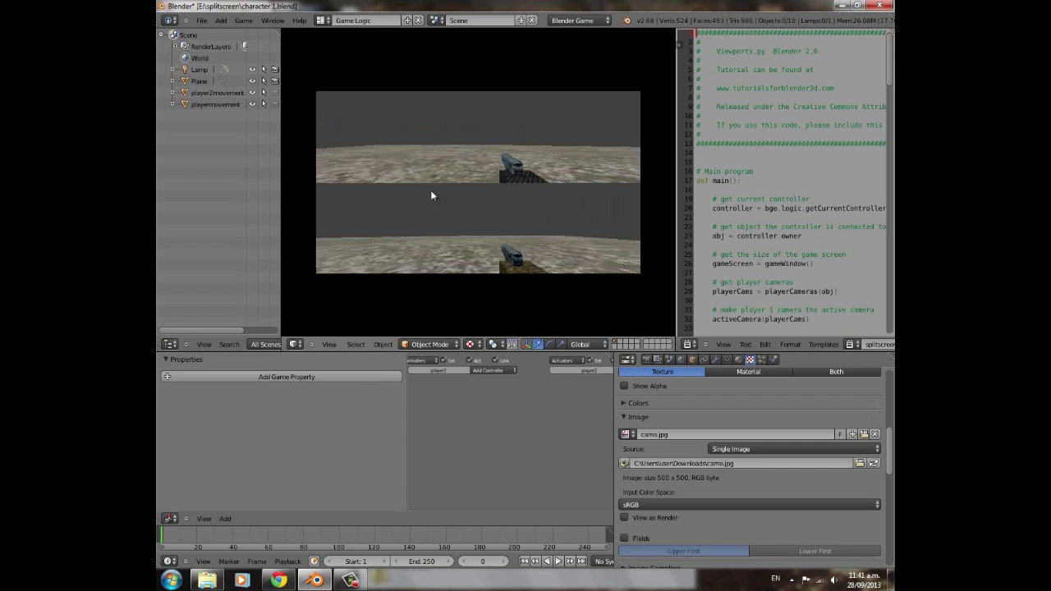
key(Left)
key(d)
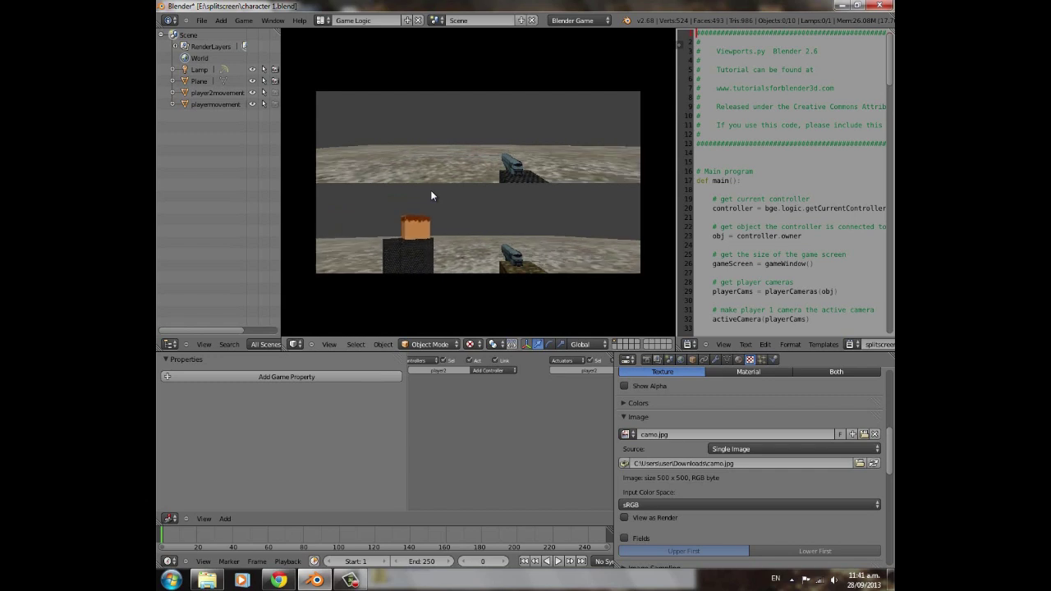
key(d)
key(s)
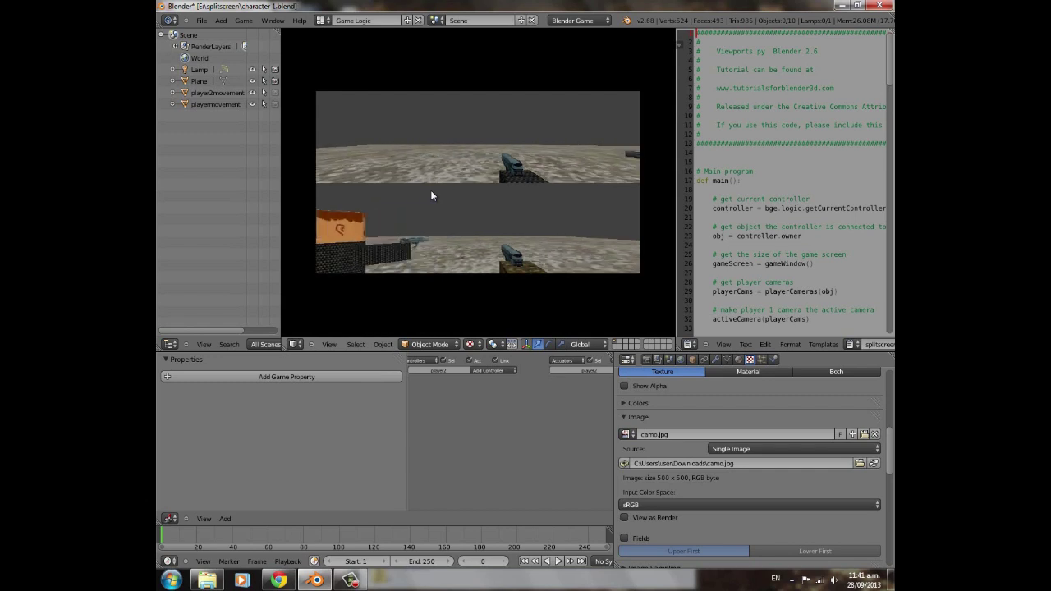
key(w)
key(w)
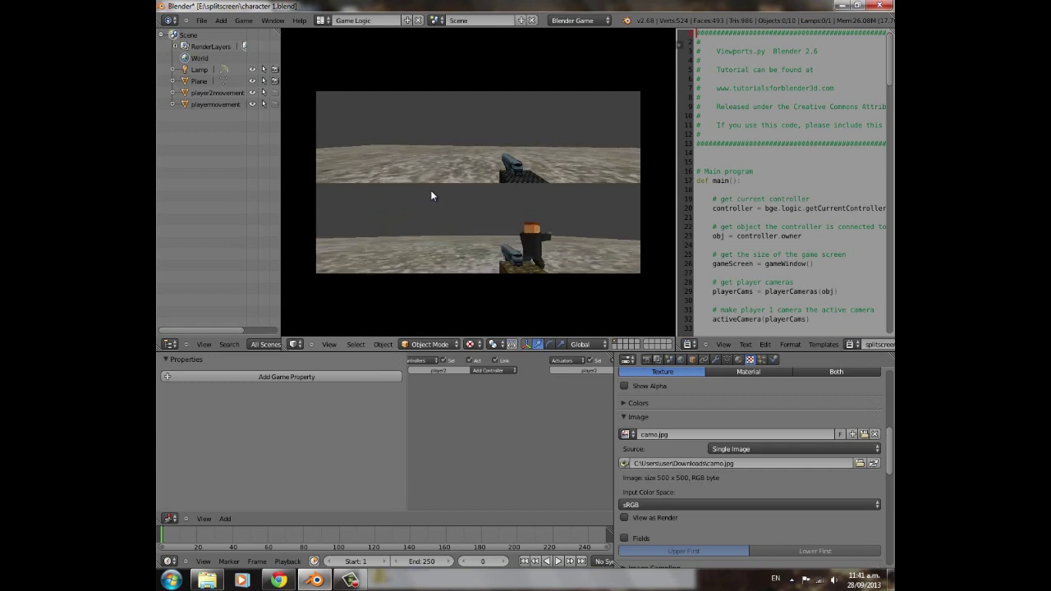
key(s)
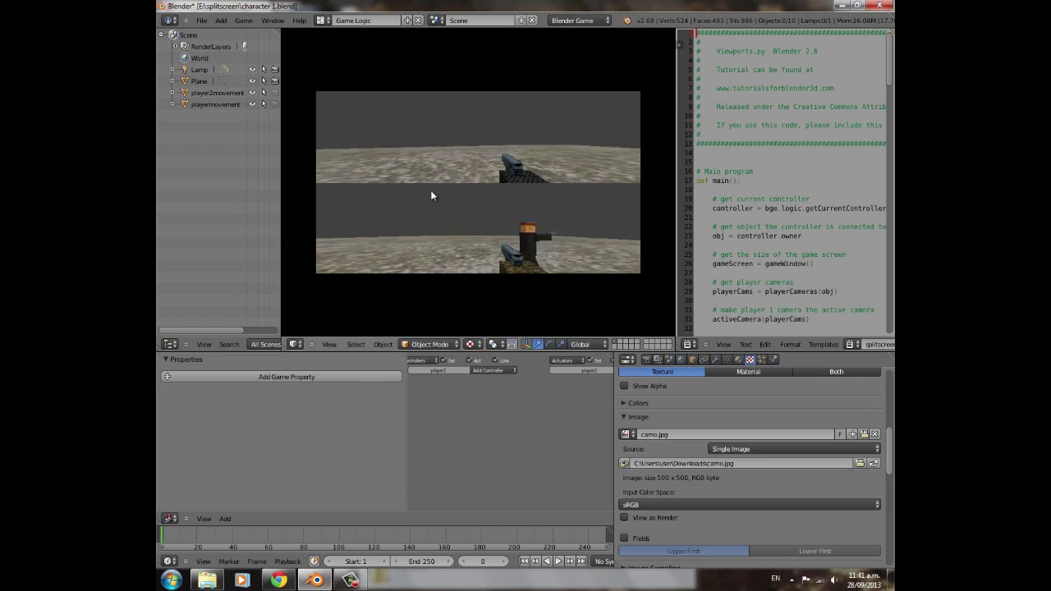
key(d)
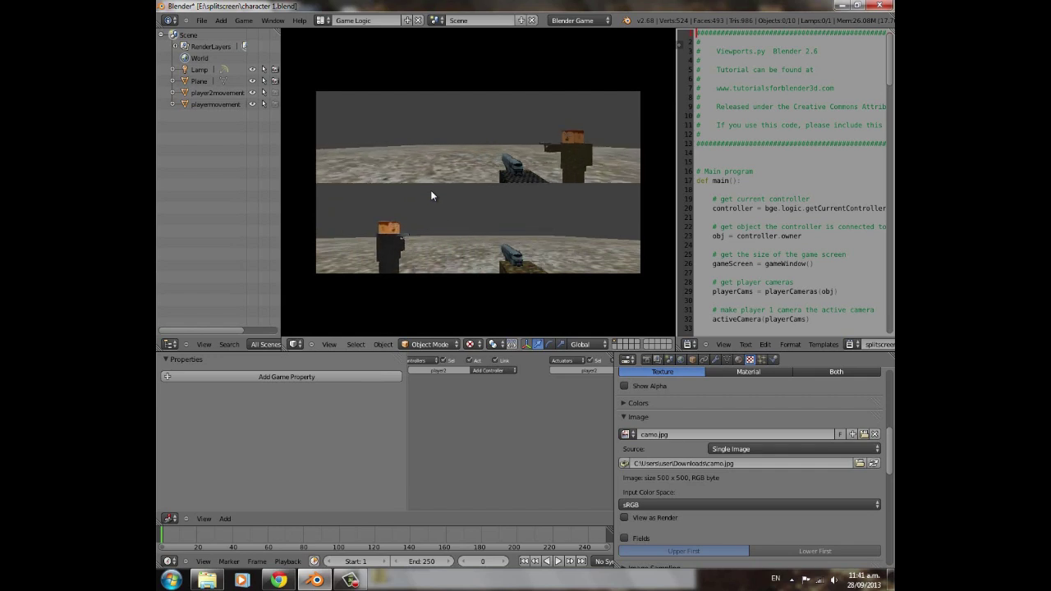
key(Escape)
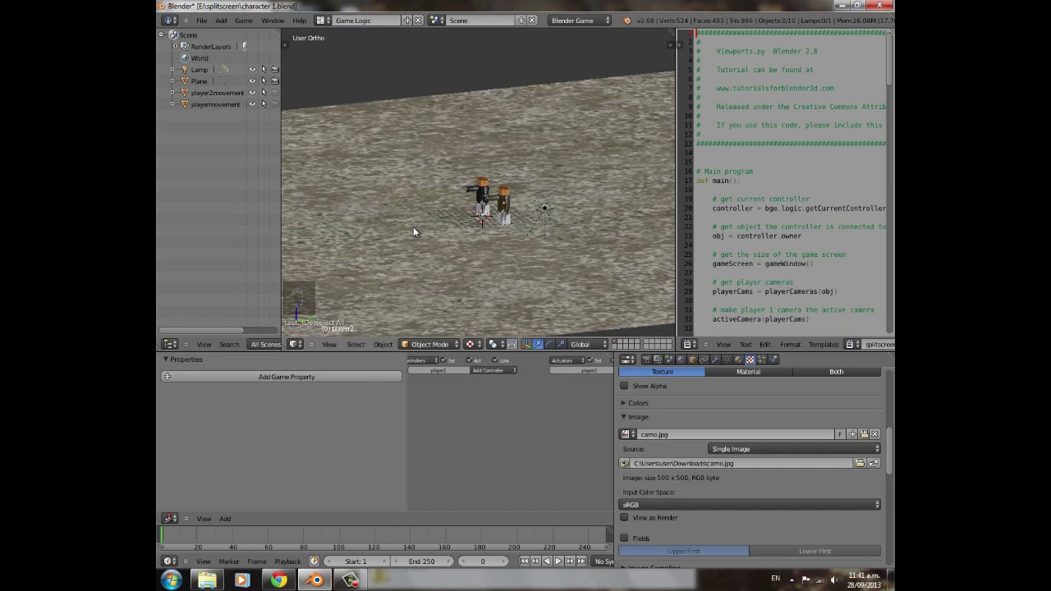
- Examine both characters on the ground plane from several angles and distances, comparing their black and camouflage clothing
scroll(413, 228, up, 5)
scroll(436, 237, down, 2)
shift+middle_drag(417, 235, 435, 202)
middle_drag(586, 179, 477, 220)
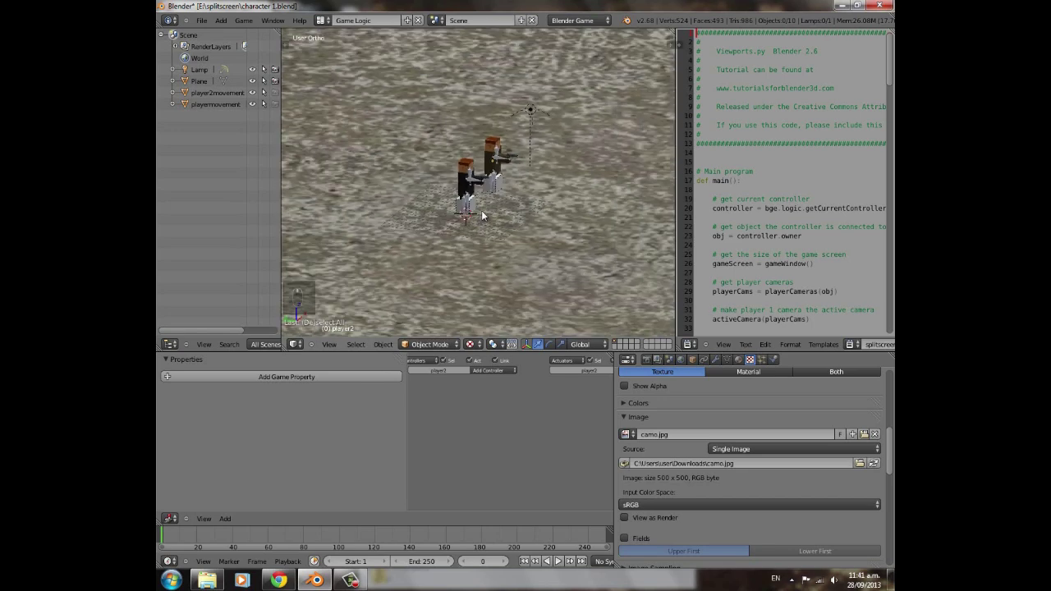
scroll(485, 216, down, 3)
scroll(534, 238, up, 5)
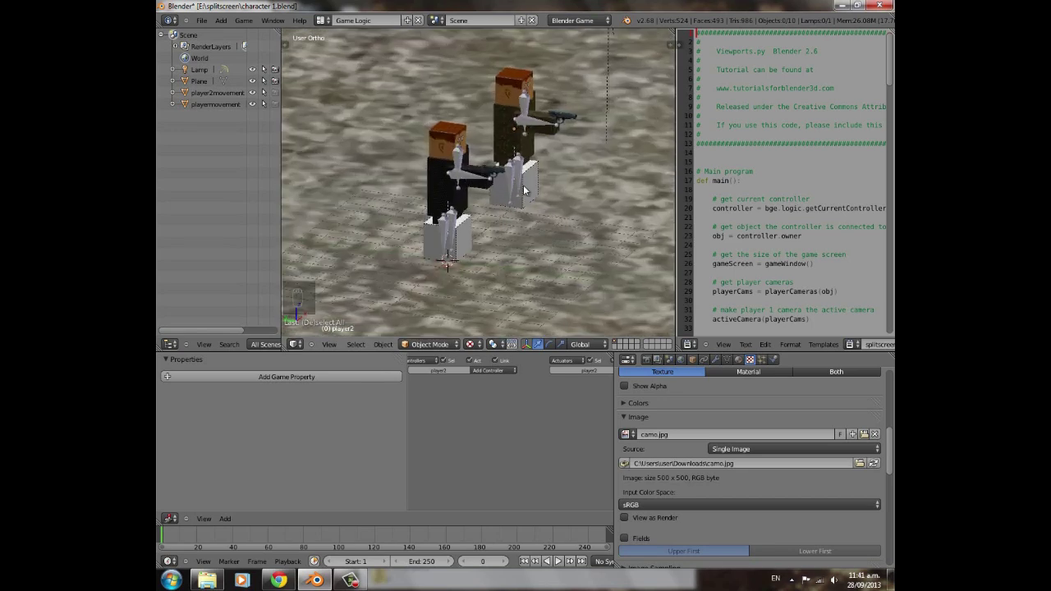
middle_drag(537, 185, 435, 213)
scroll(440, 185, down, 3)
scroll(503, 239, up, 3)
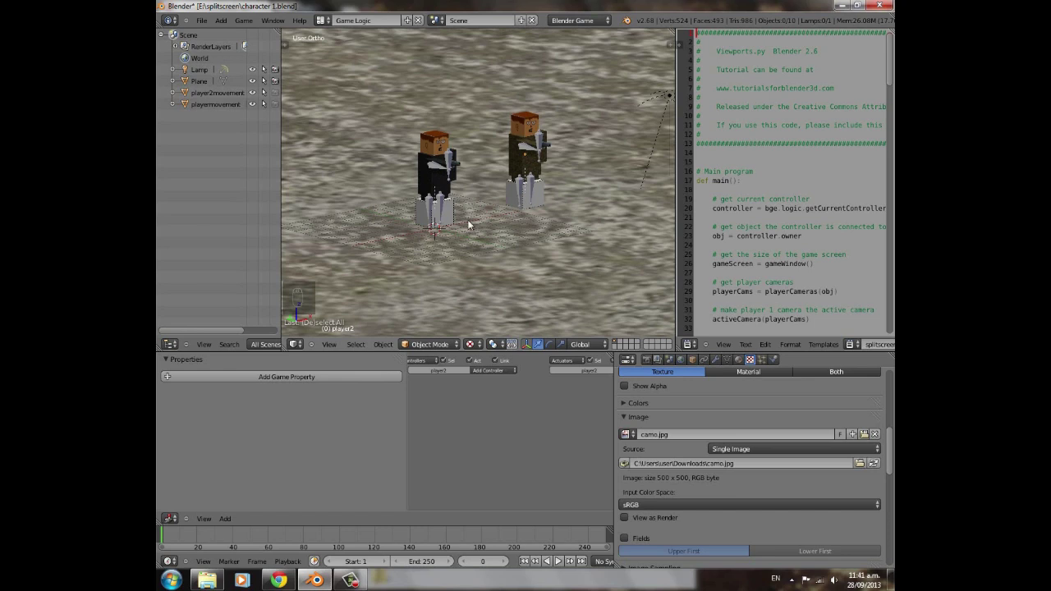
scroll(480, 200, down, 5)
scroll(474, 220, up, 3)
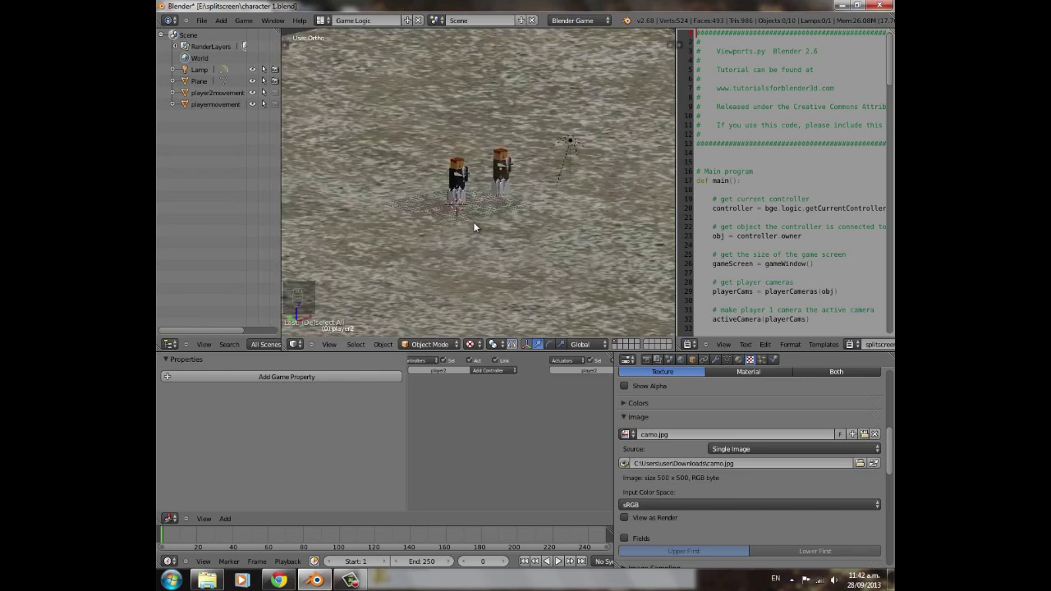
scroll(492, 221, up, 2)
scroll(492, 222, down, 4)
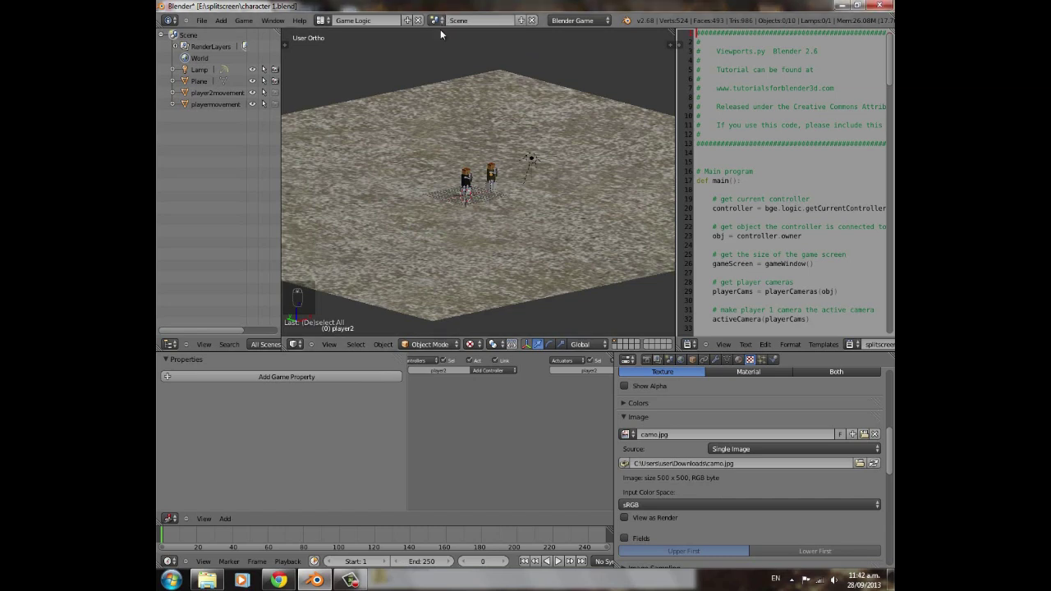
scroll(501, 221, up, 1)
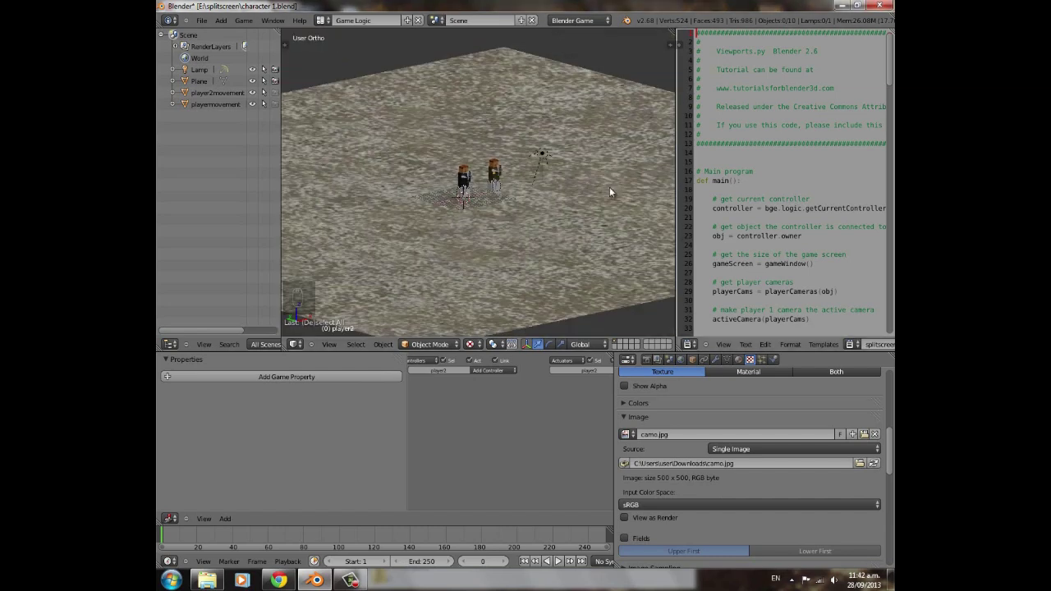
- Save the project over the existing character 1.blend file in the splitscreen folder
key(ctrl+s)
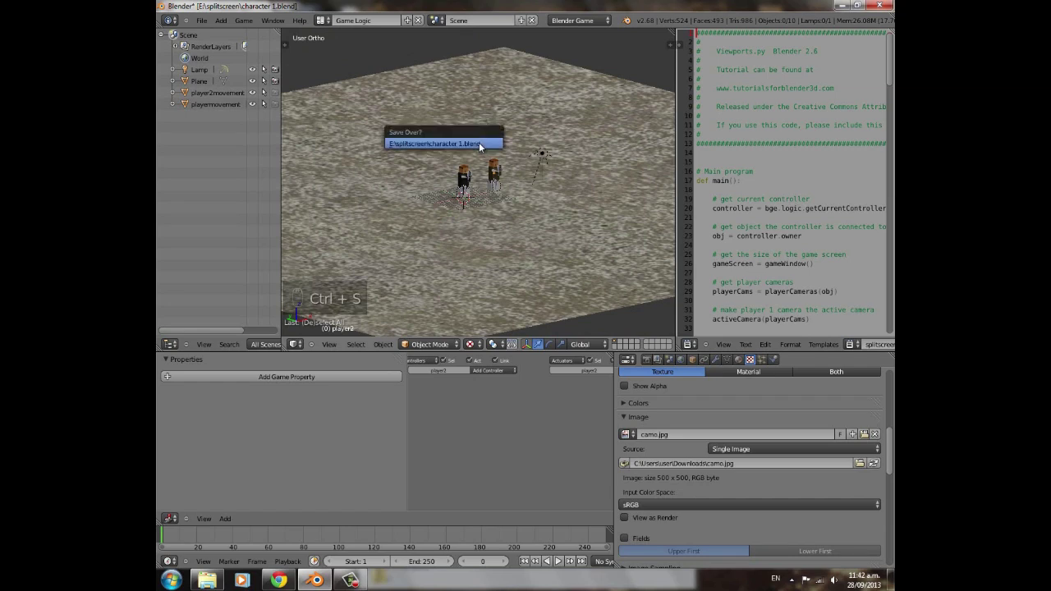
click(480, 145)
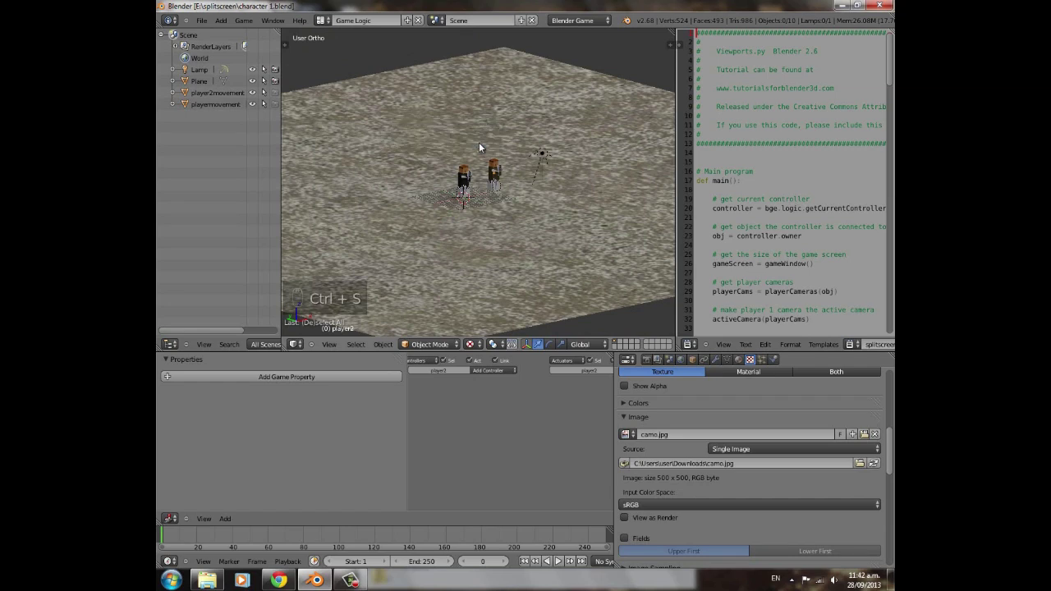
- Bring up the file commands for the saved project
click(201, 22)
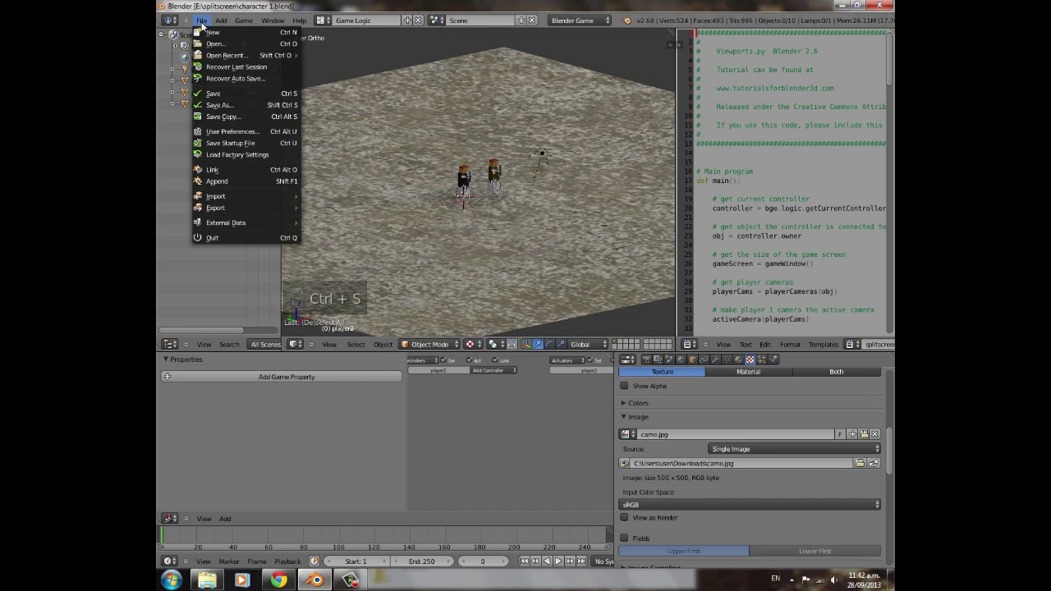